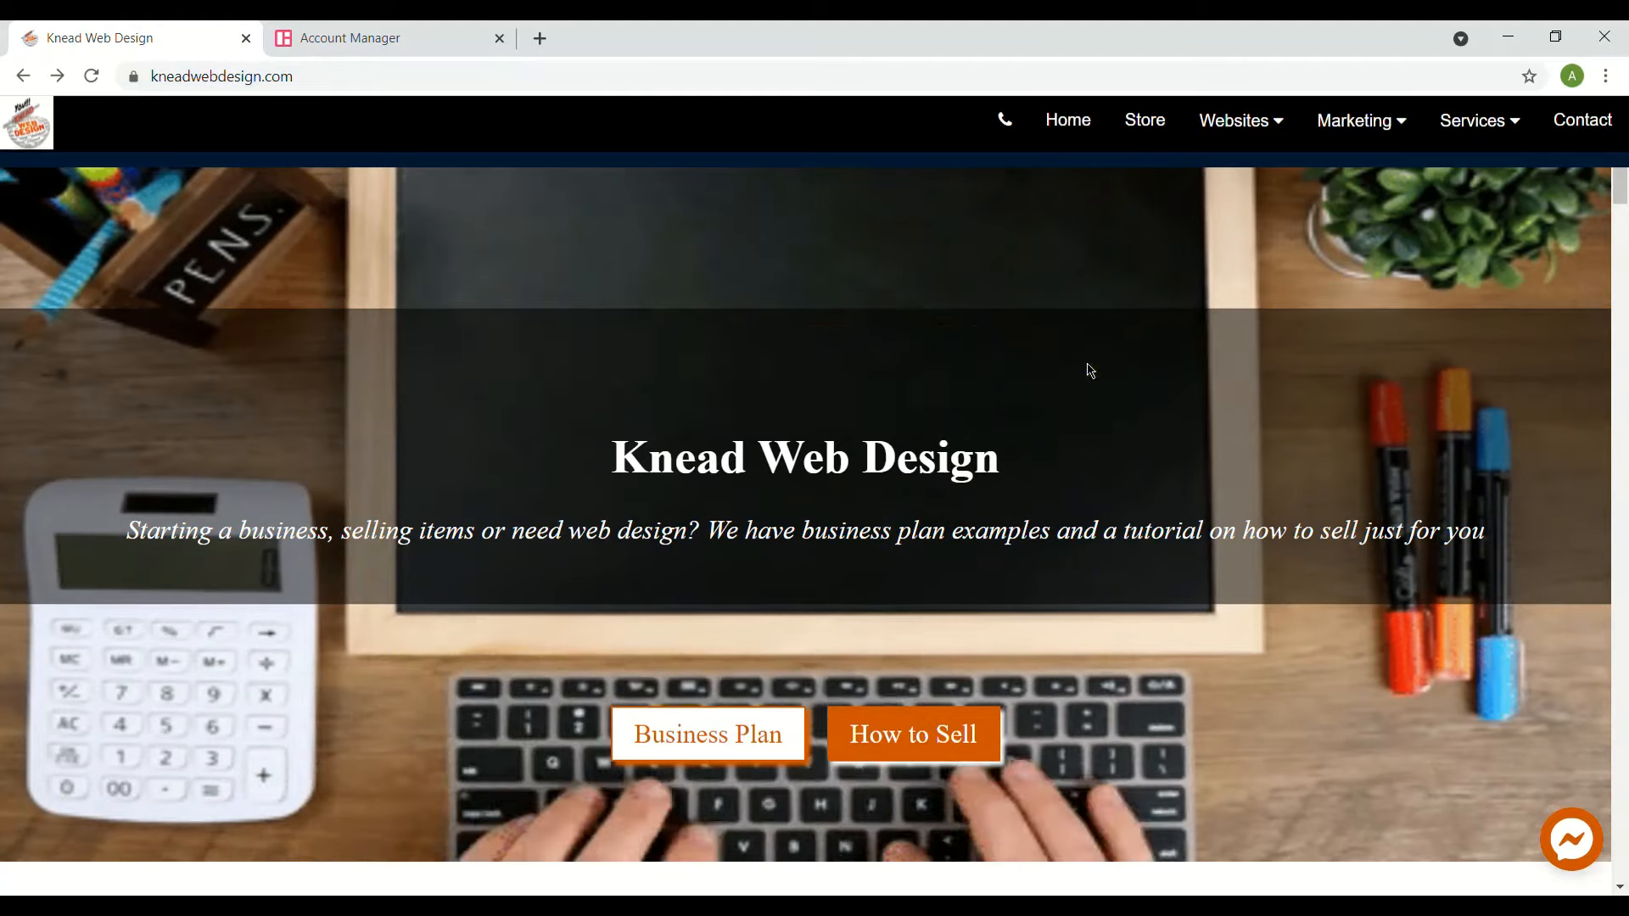
- Go to the Knead Web Design store and browse the Website Builder products
click(1149, 150)
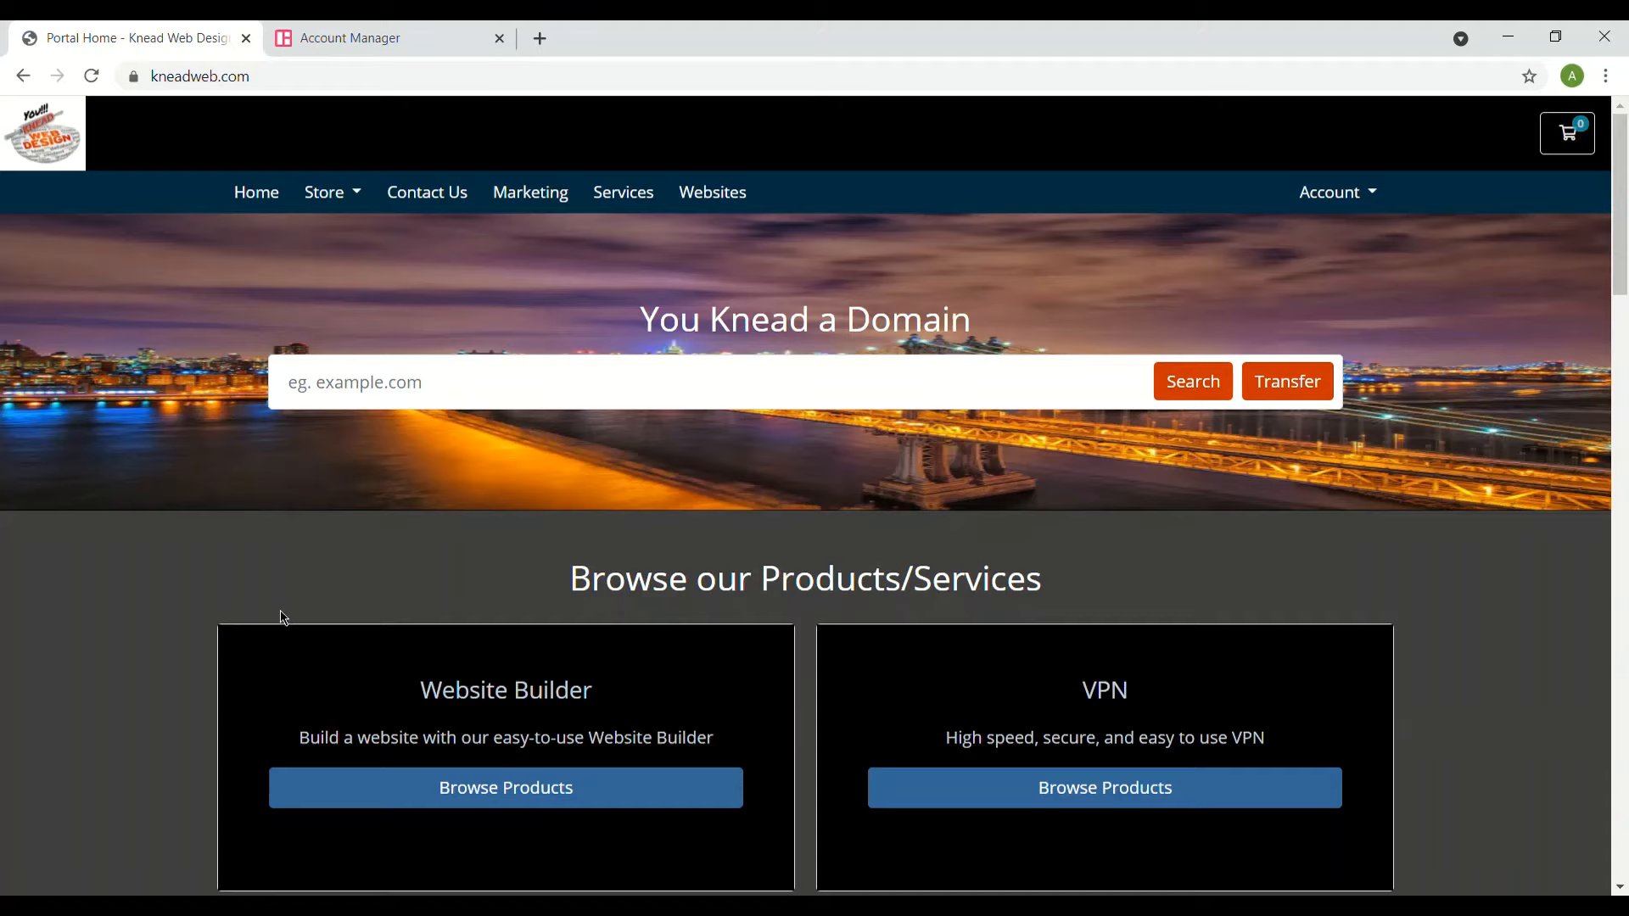
scroll(281, 618, down, 1)
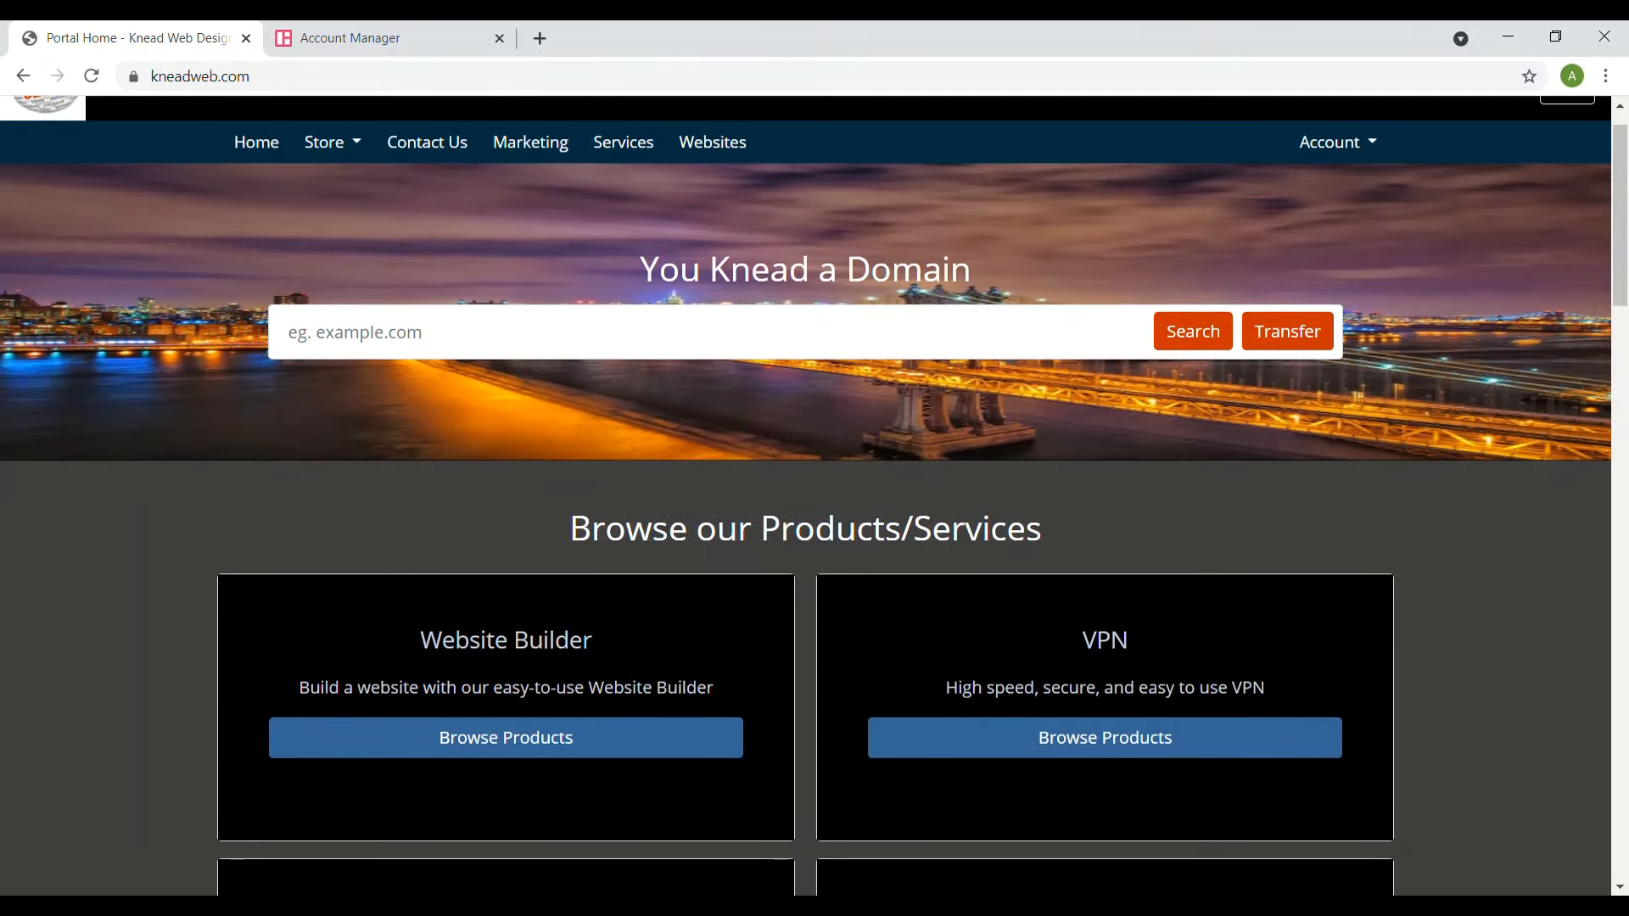
click(511, 756)
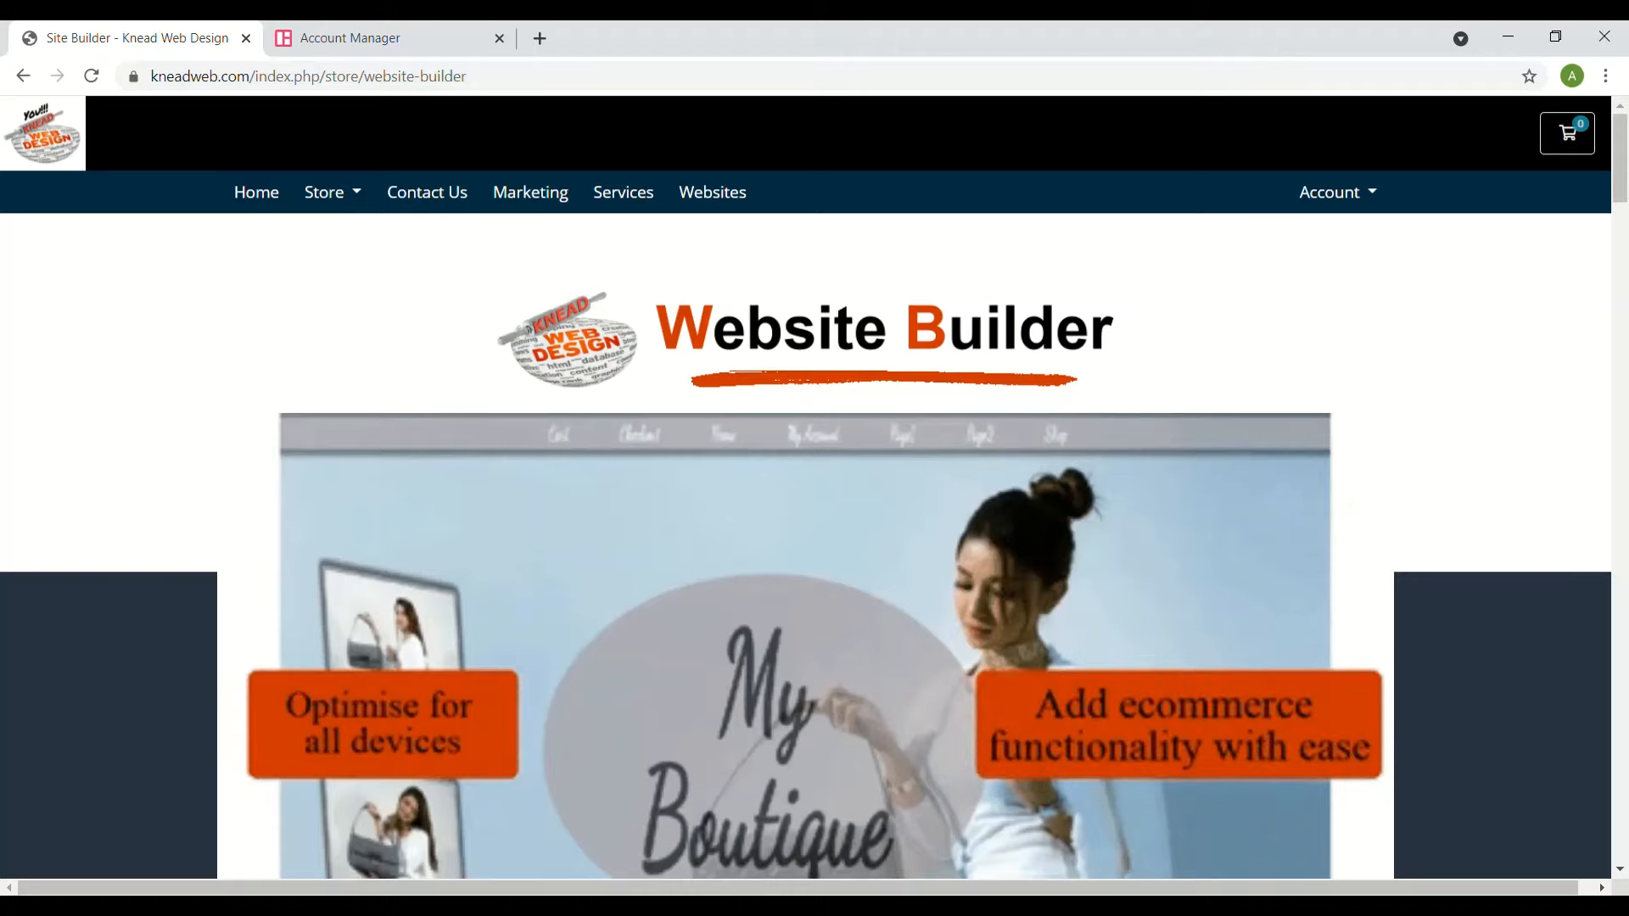
scroll(520, 768, down, 3)
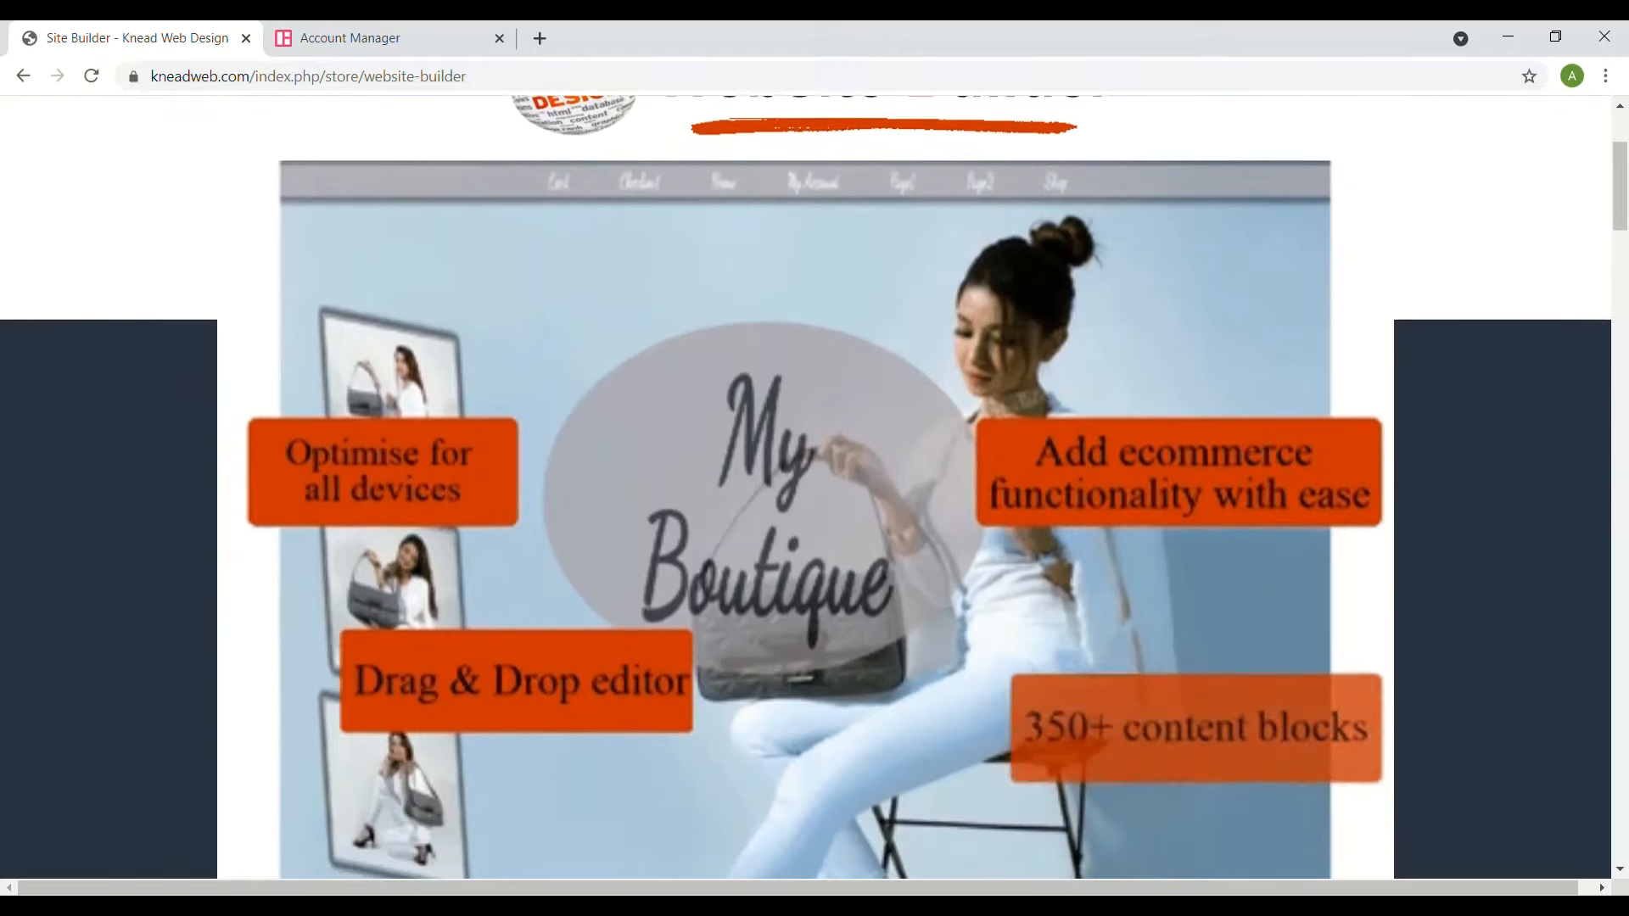
scroll(814, 487, down, 1)
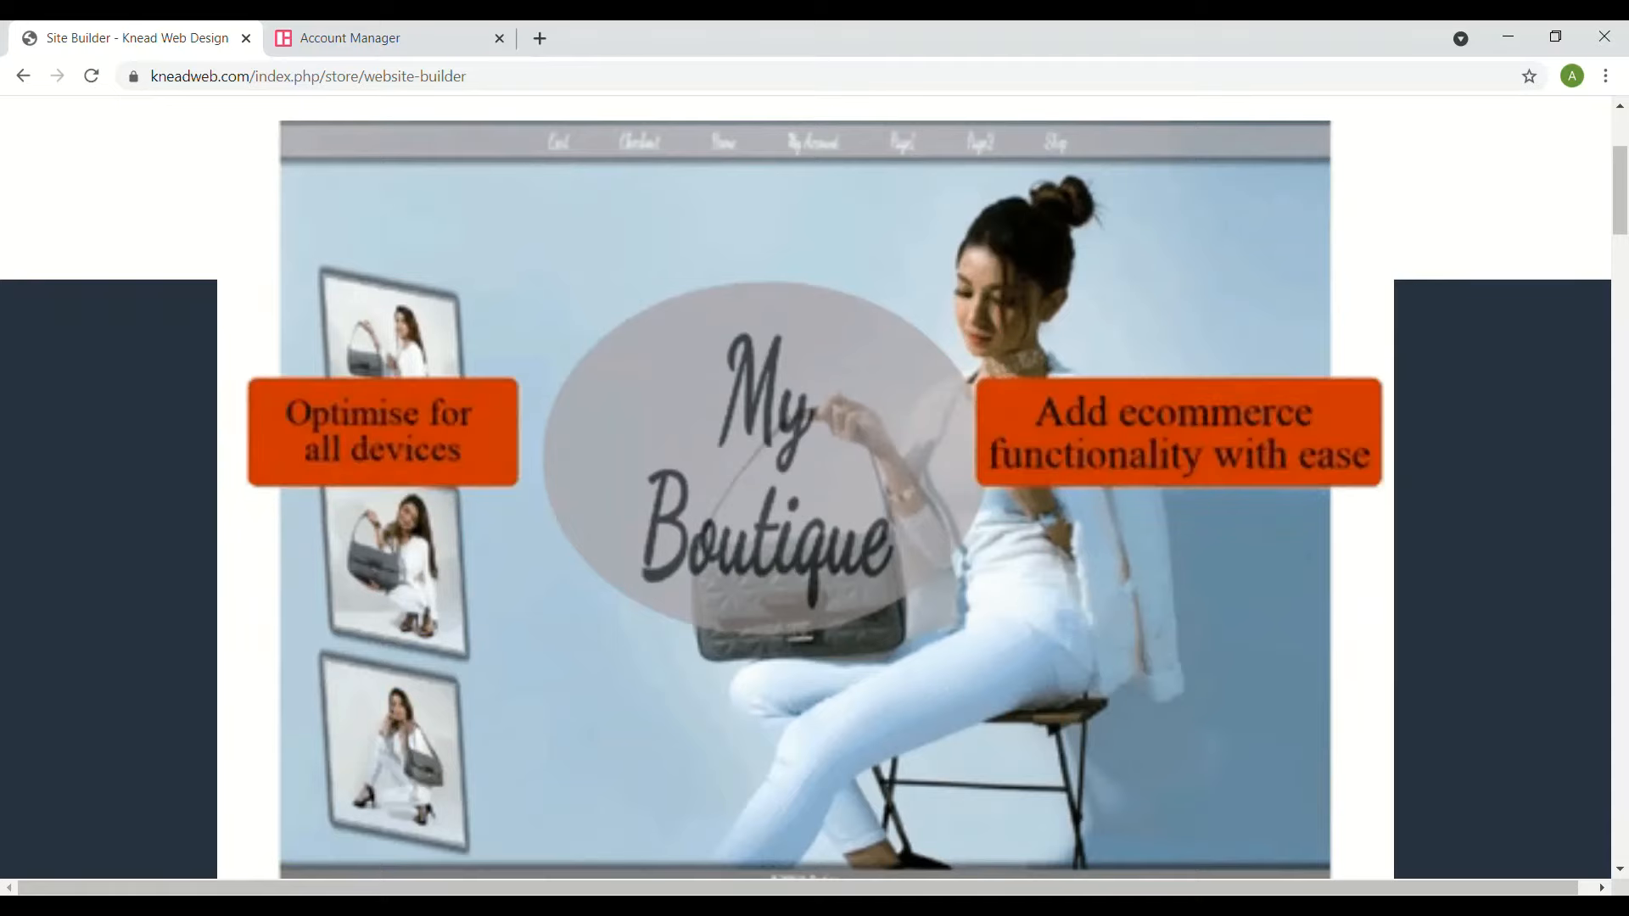
scroll(815, 488, down, 1)
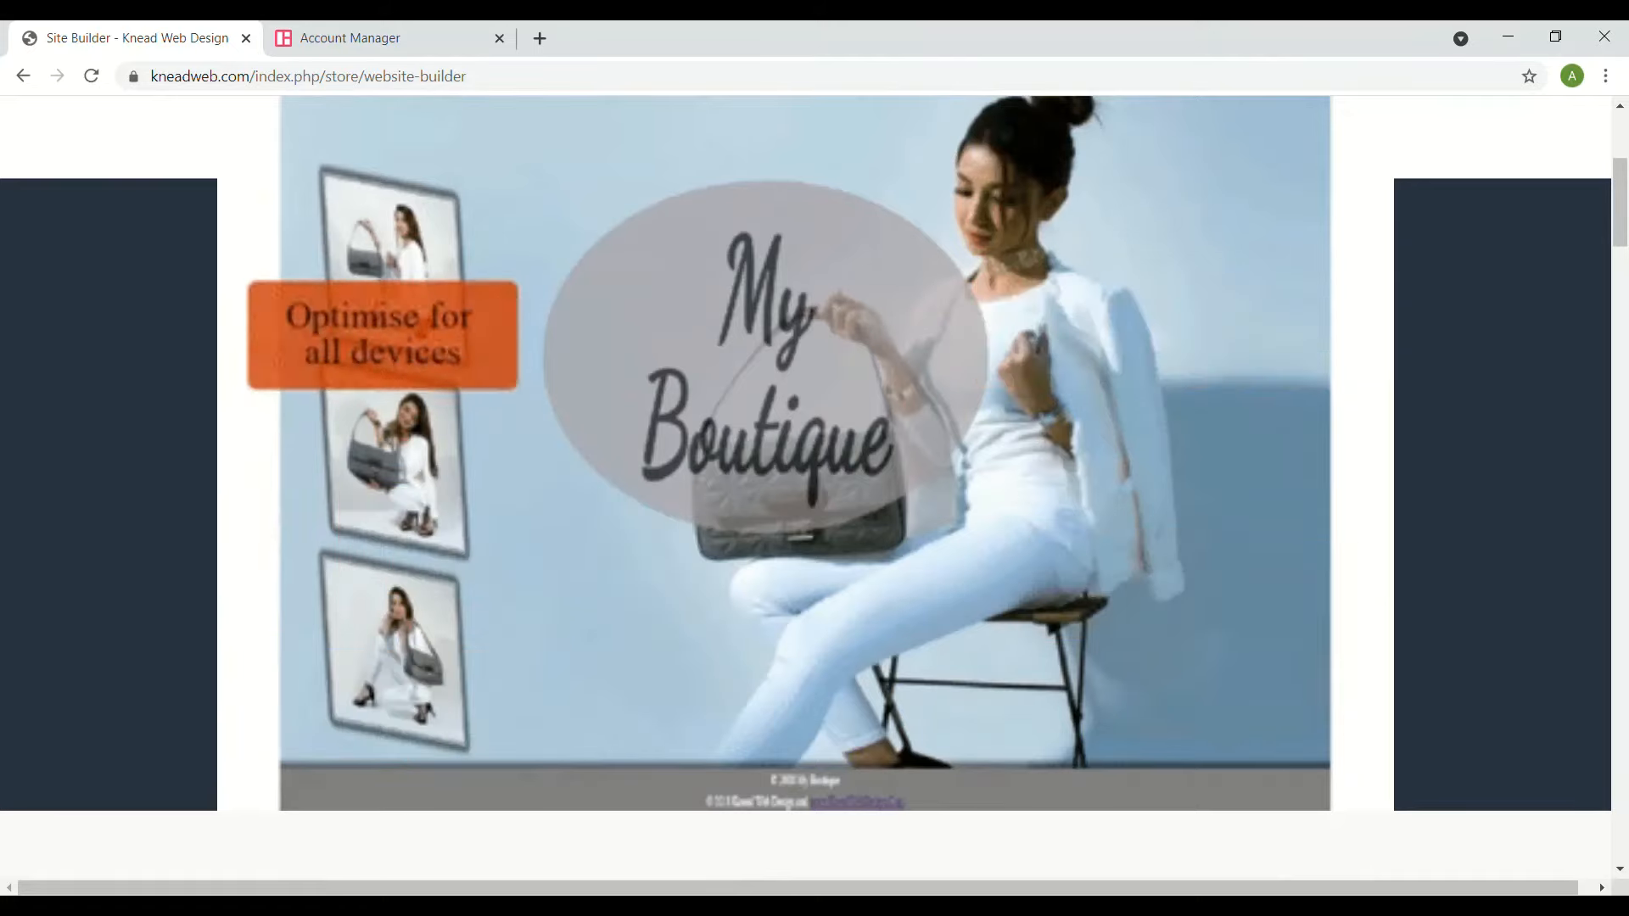
scroll(814, 488, down, 10)
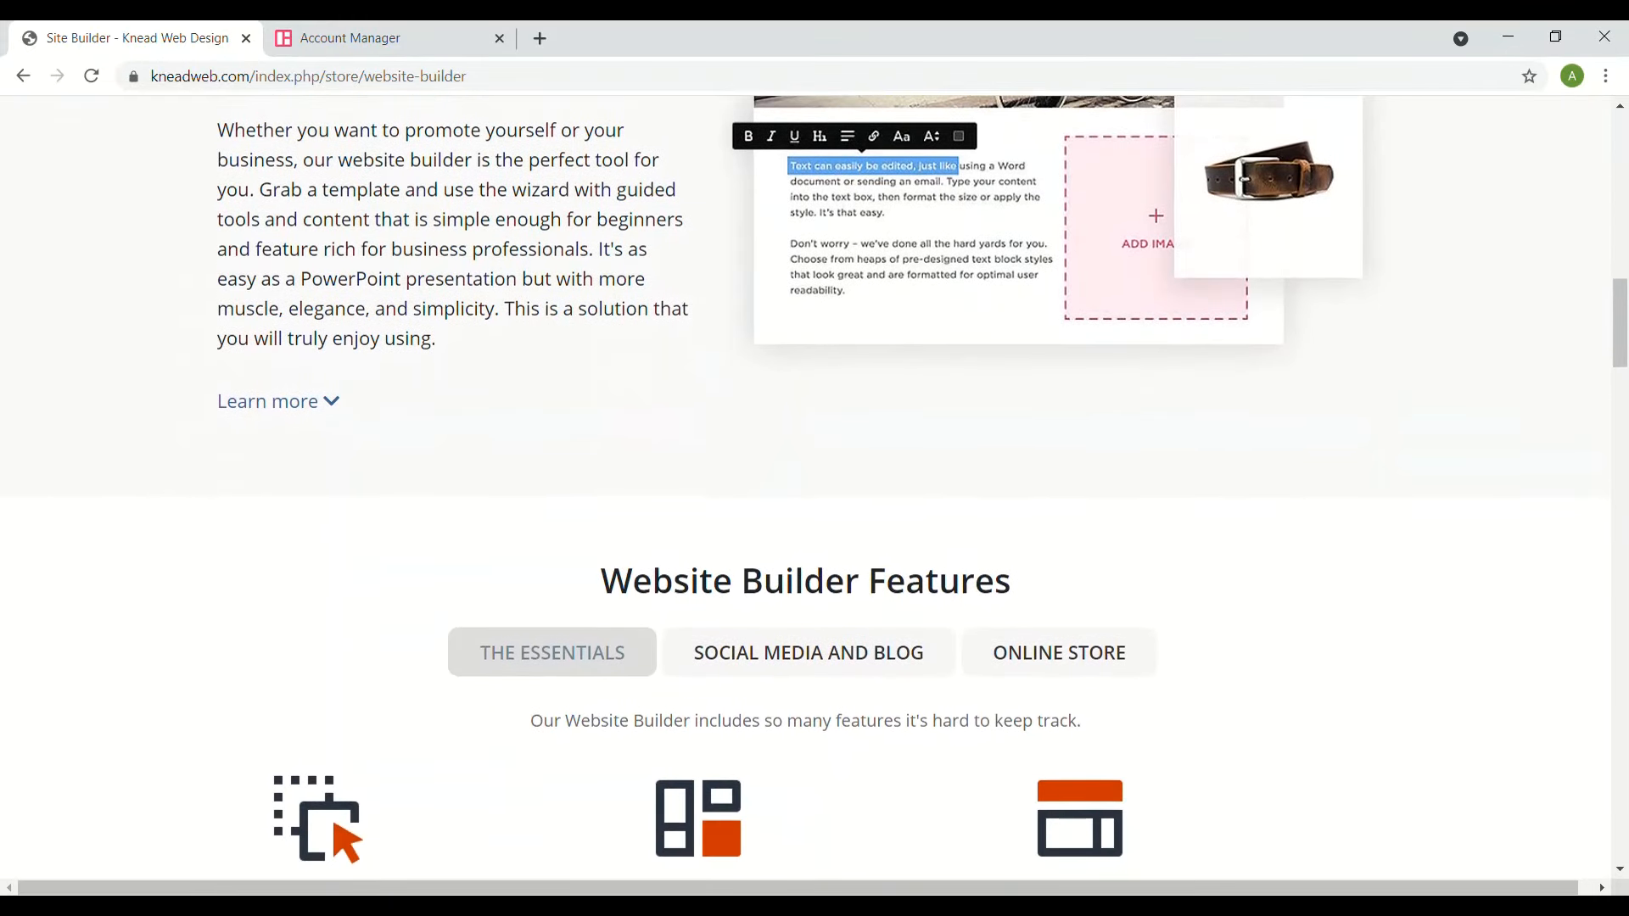
scroll(815, 487, down, 7)
scroll(815, 488, down, 6)
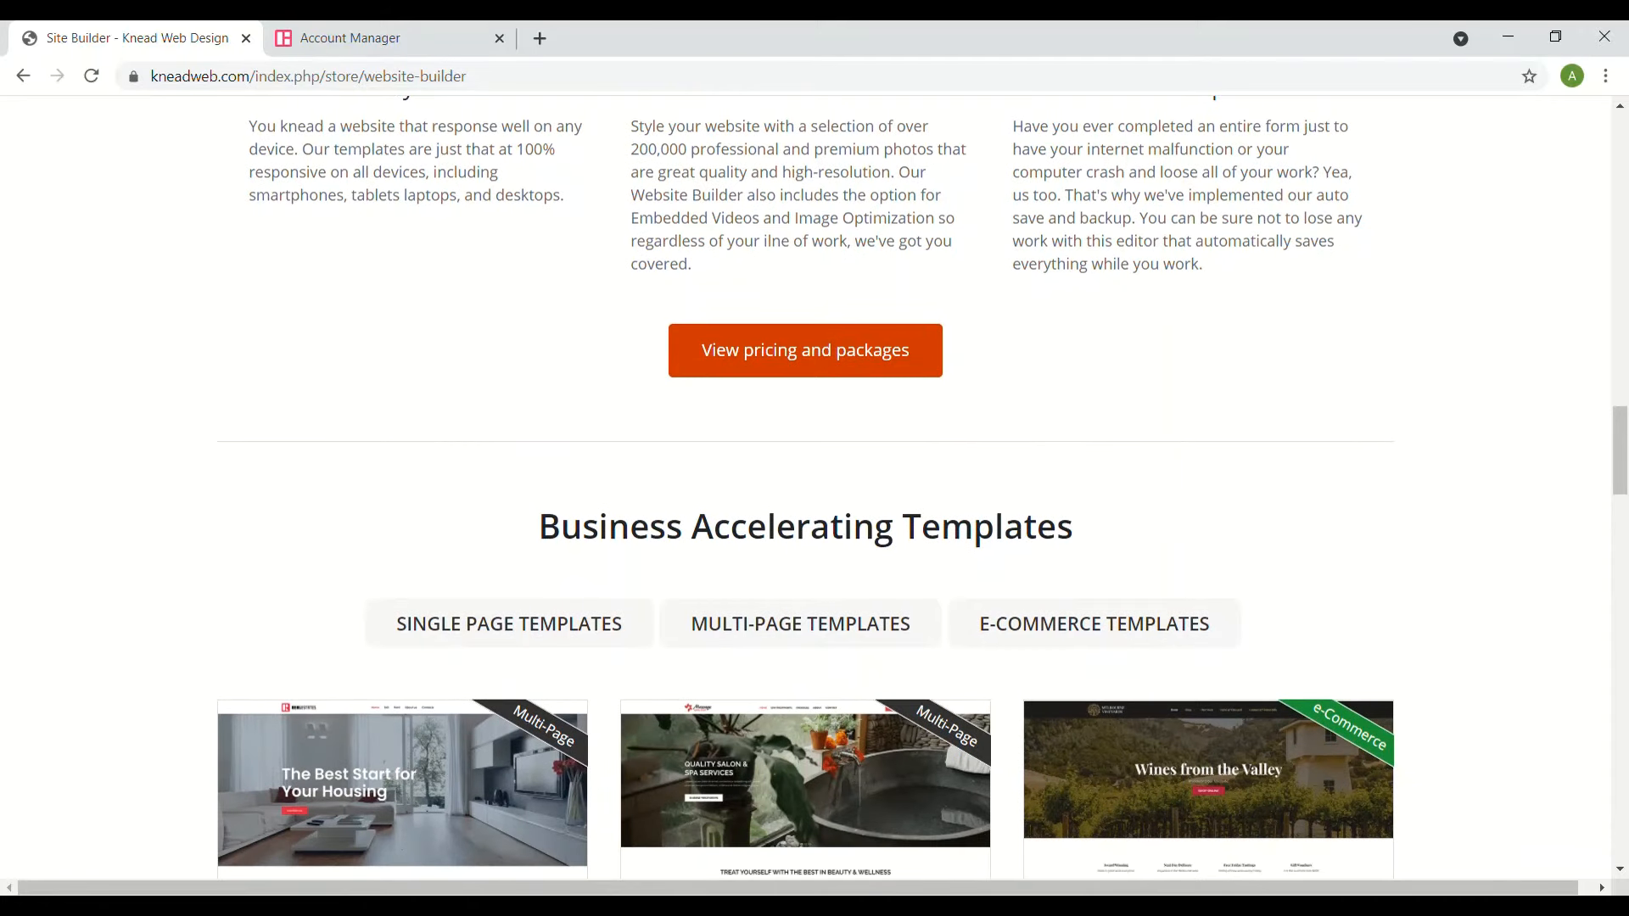
scroll(815, 488, down, 4)
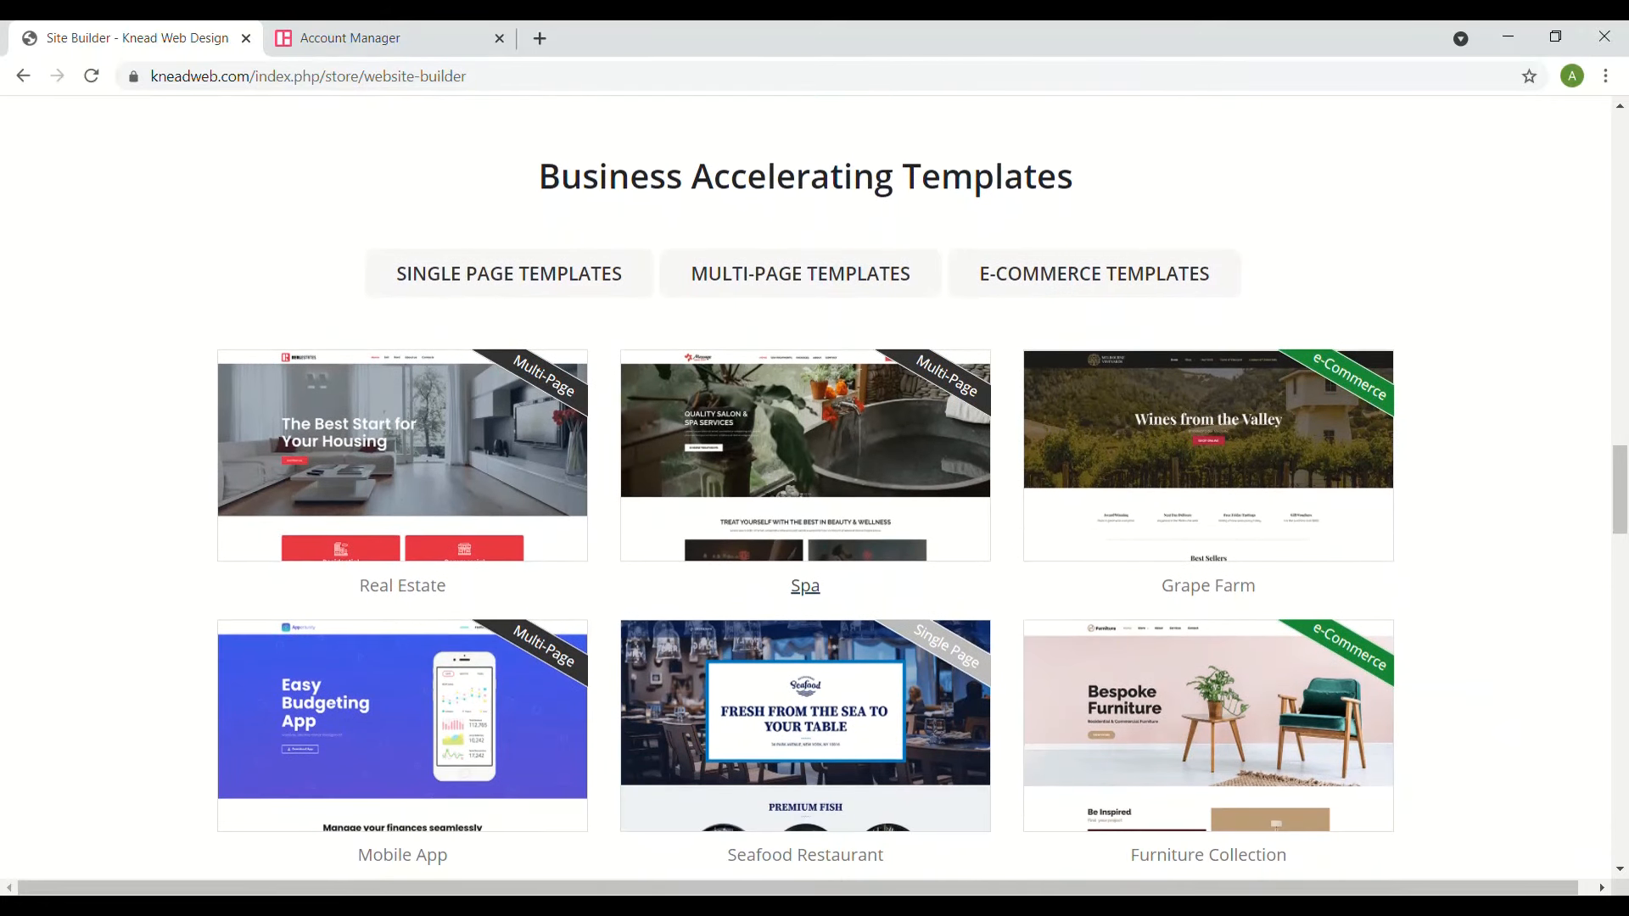
scroll(814, 488, down, 1)
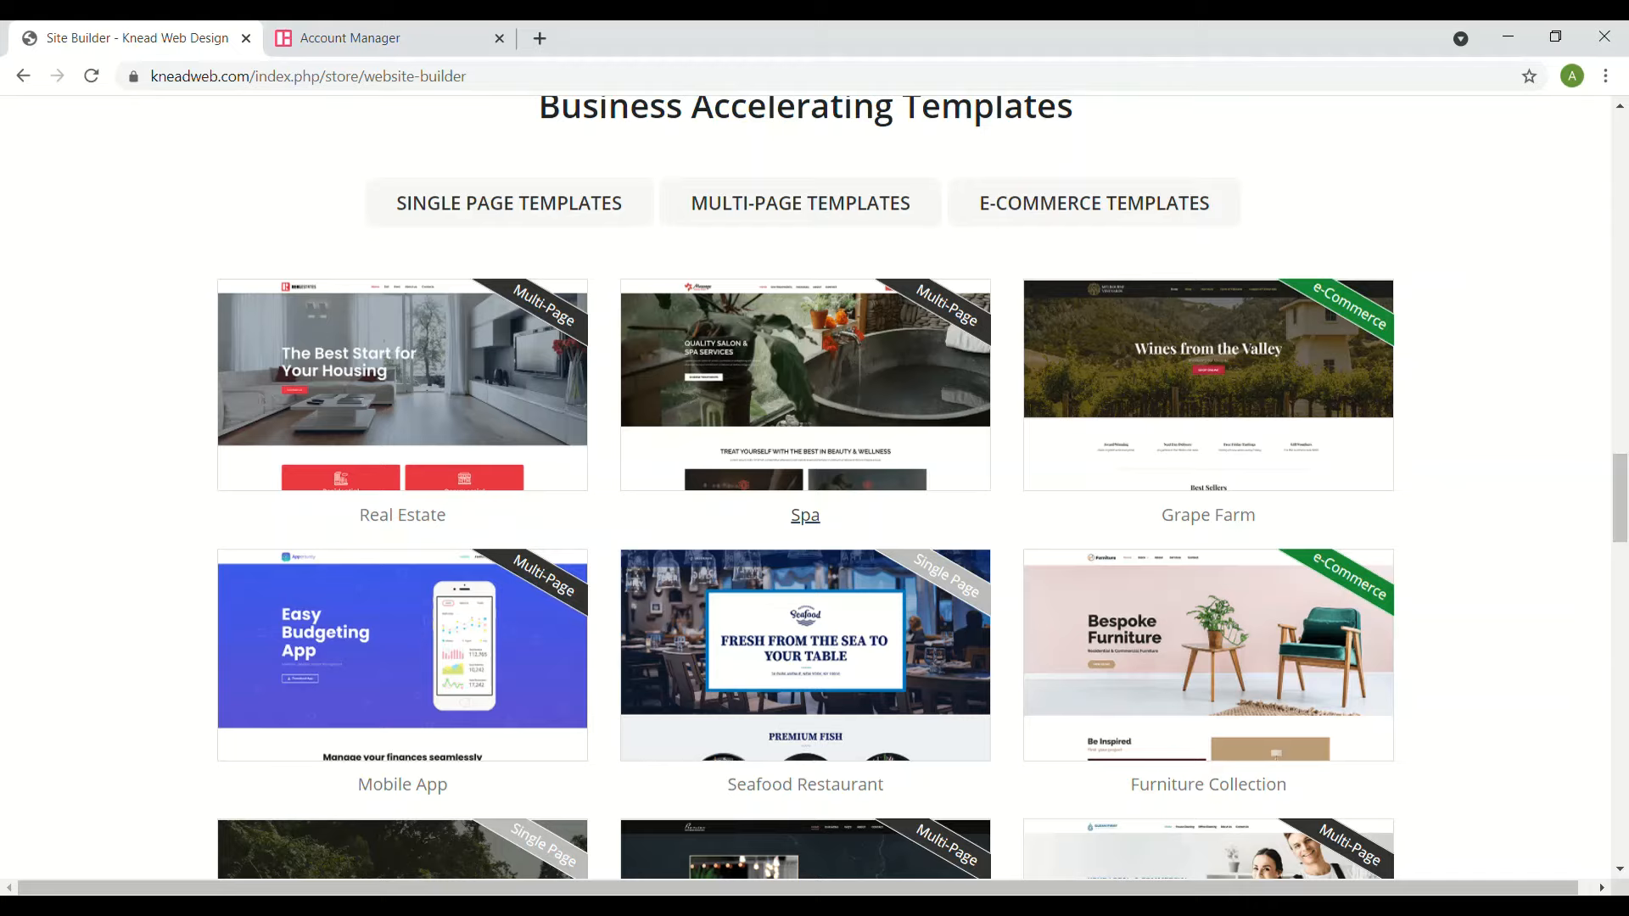
scroll(805, 526, down, 9)
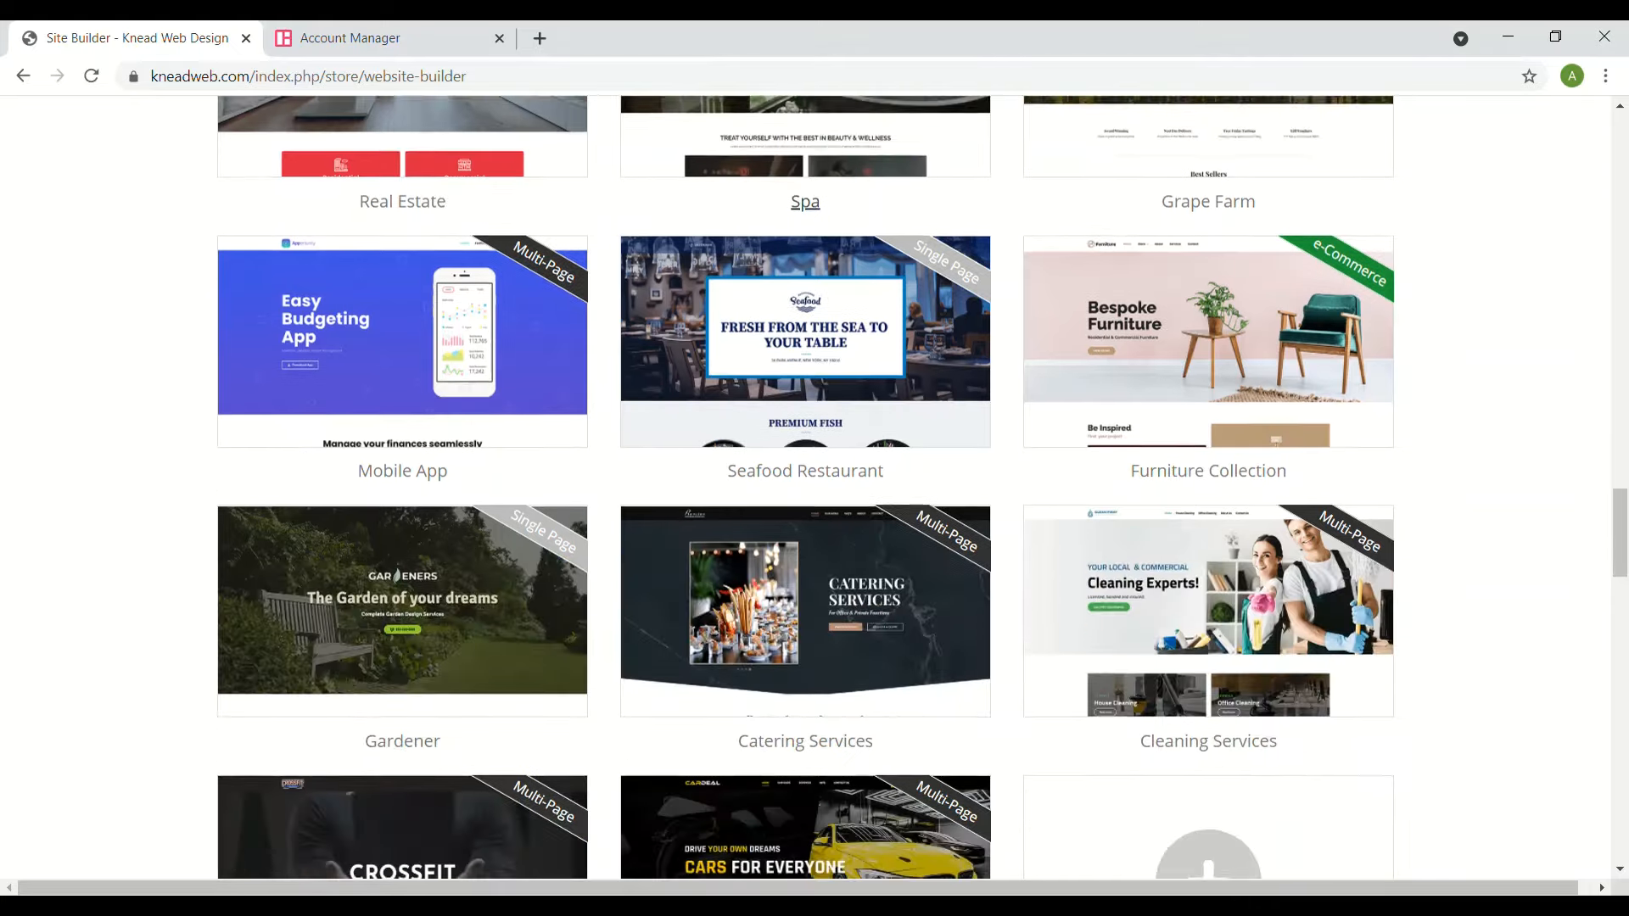
scroll(805, 526, down, 2)
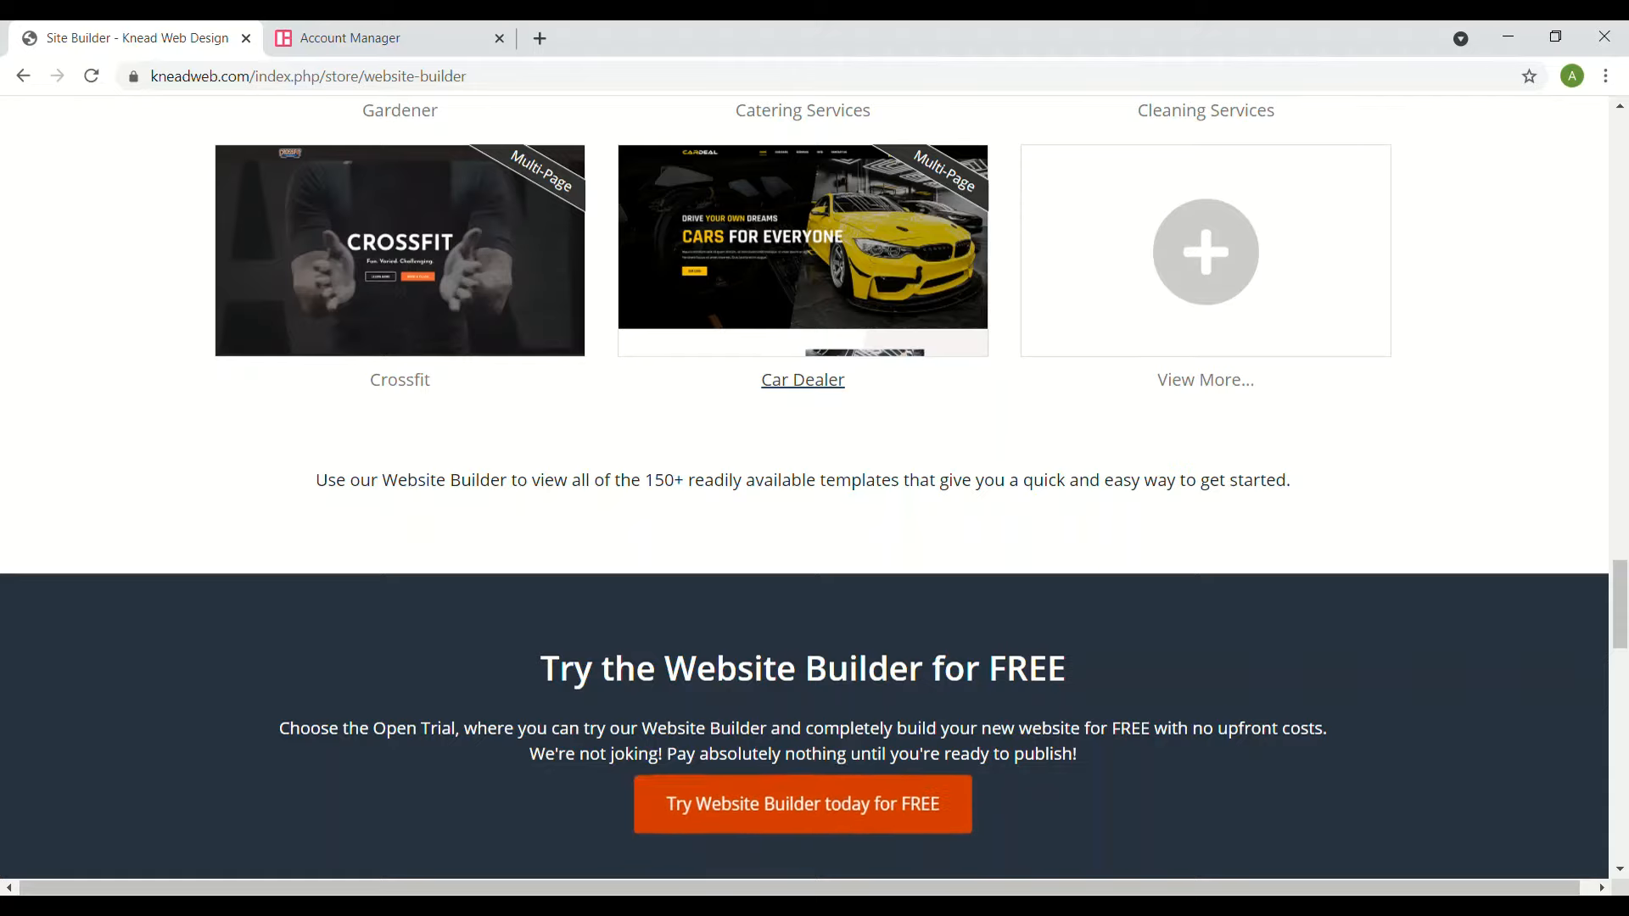
scroll(805, 486, down, 1)
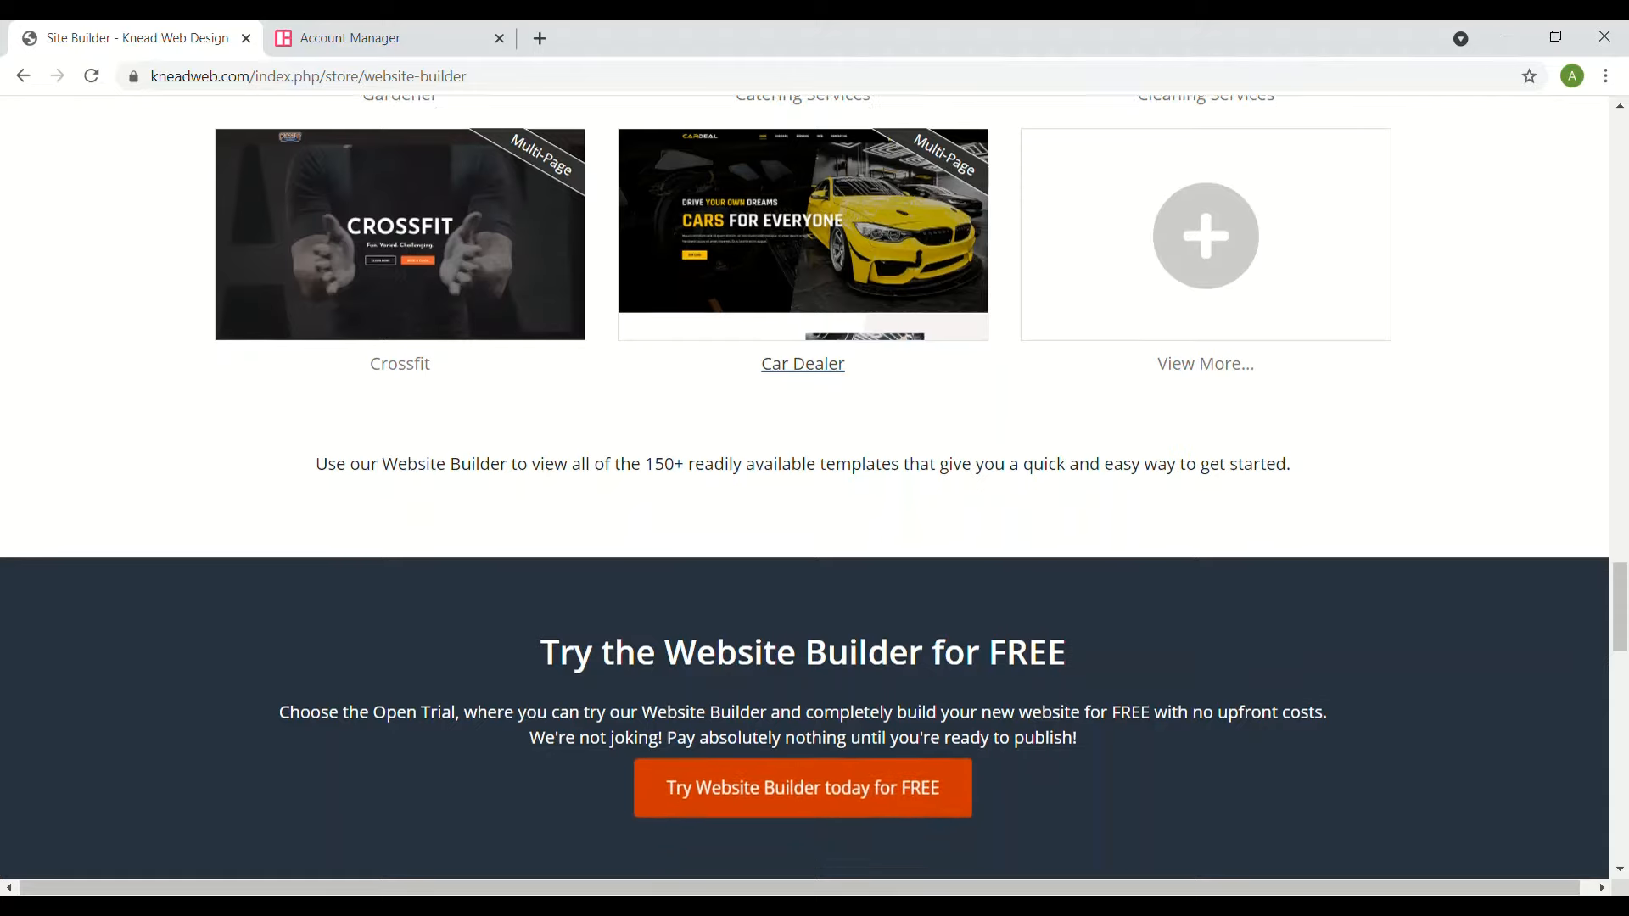
scroll(804, 486, down, 1)
scroll(804, 486, down, 5)
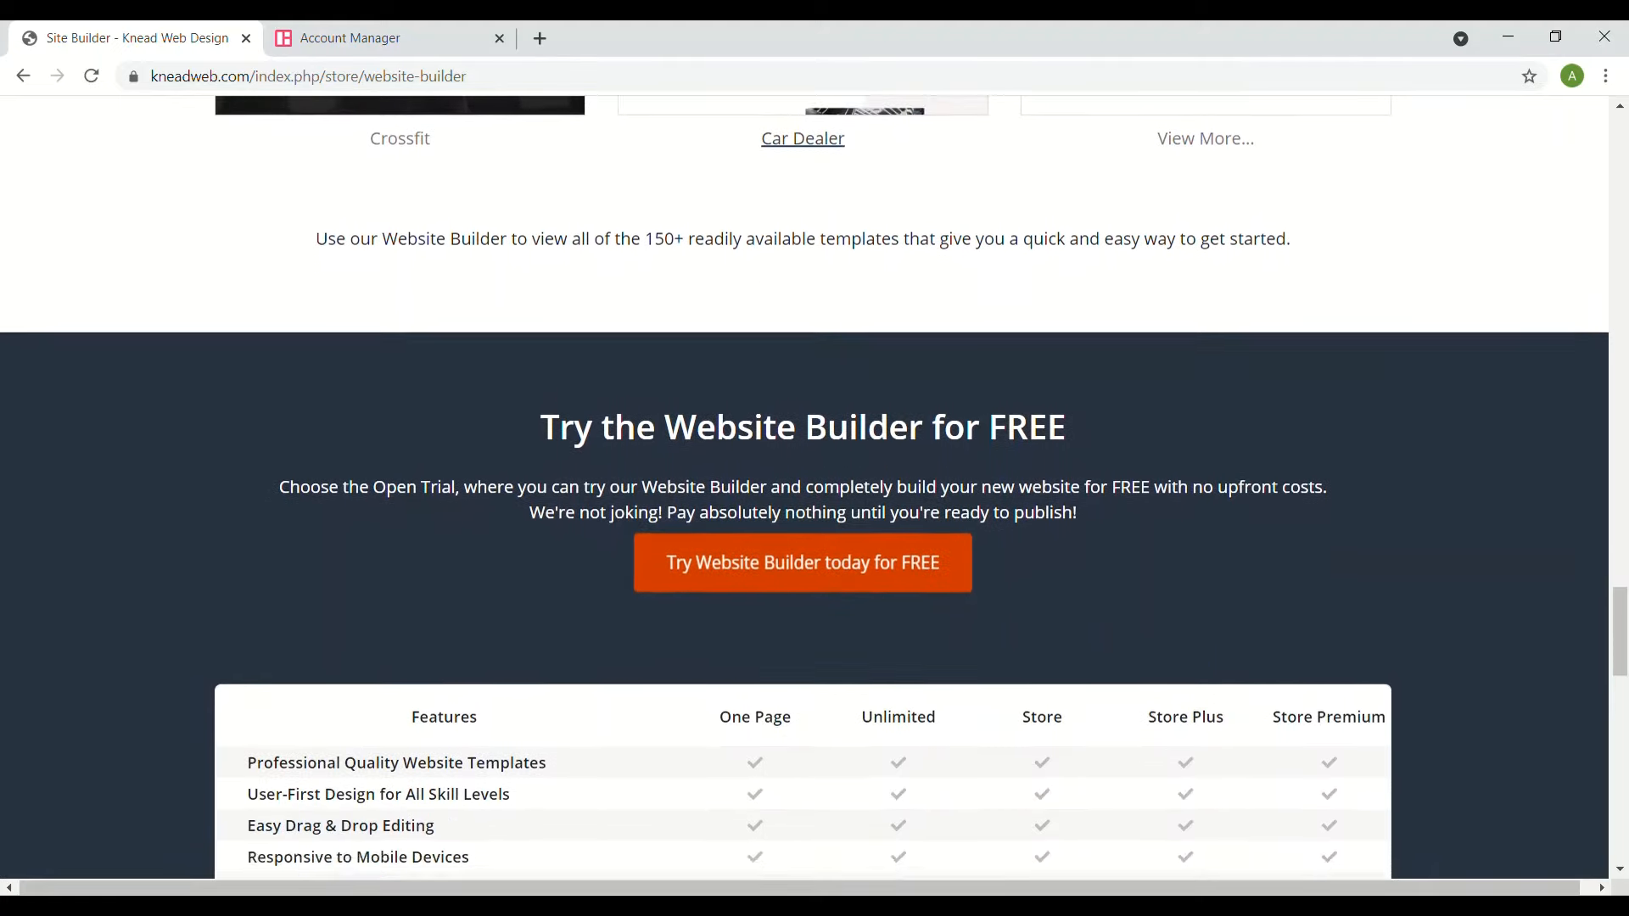
scroll(804, 486, down, 1)
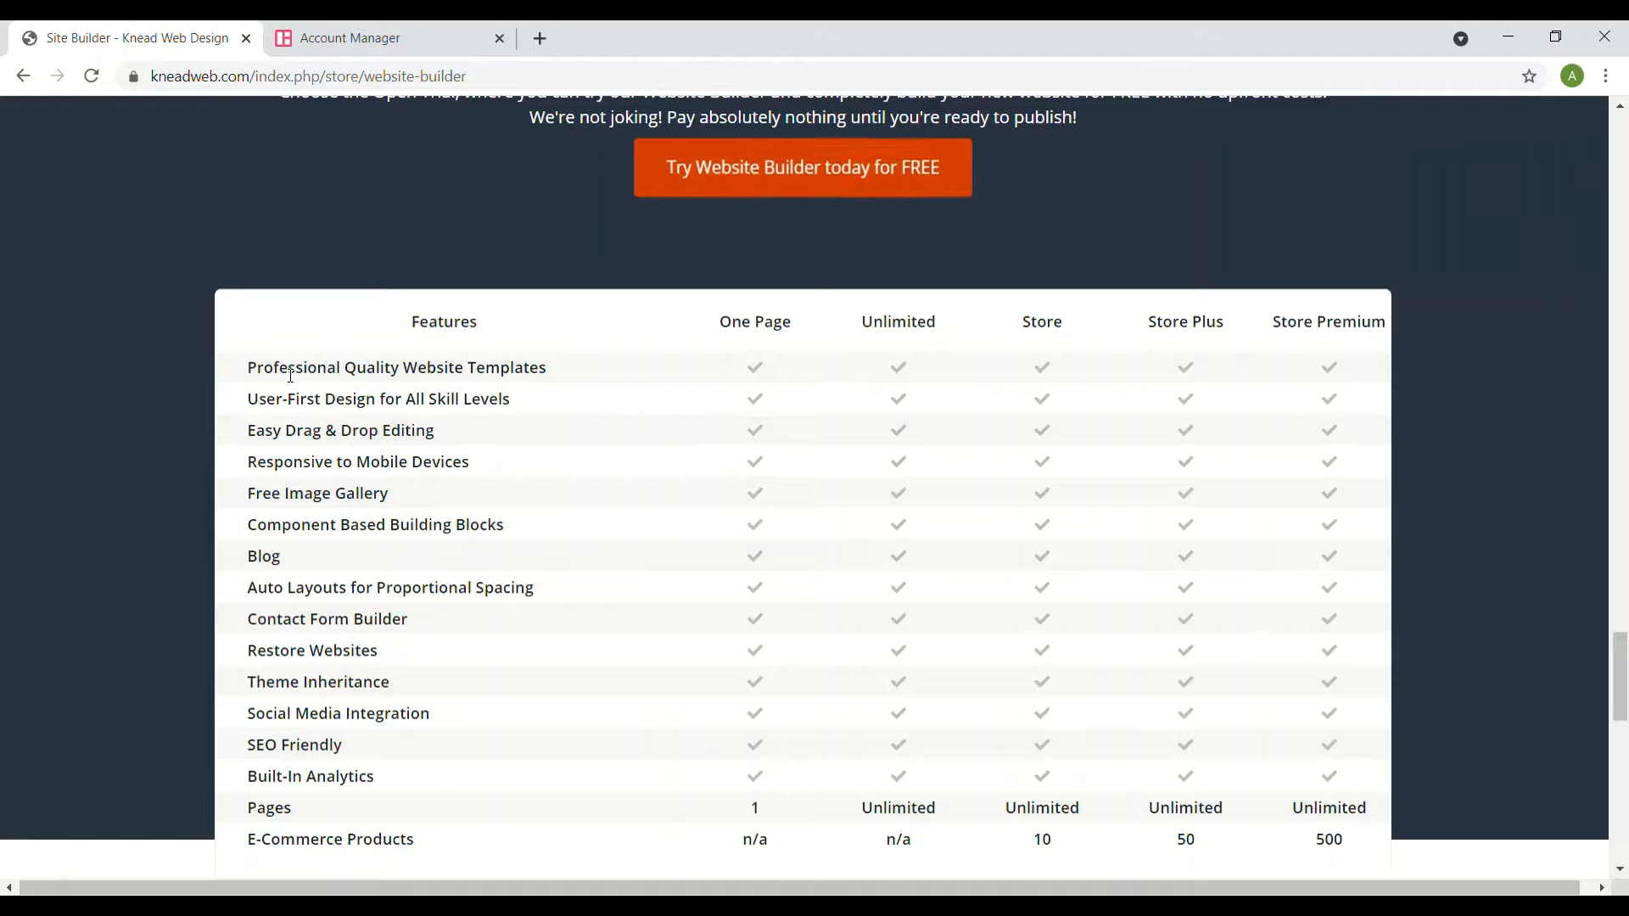
- Switch to the Account Manager tab showing the empty edit.site dashboard
click(412, 28)
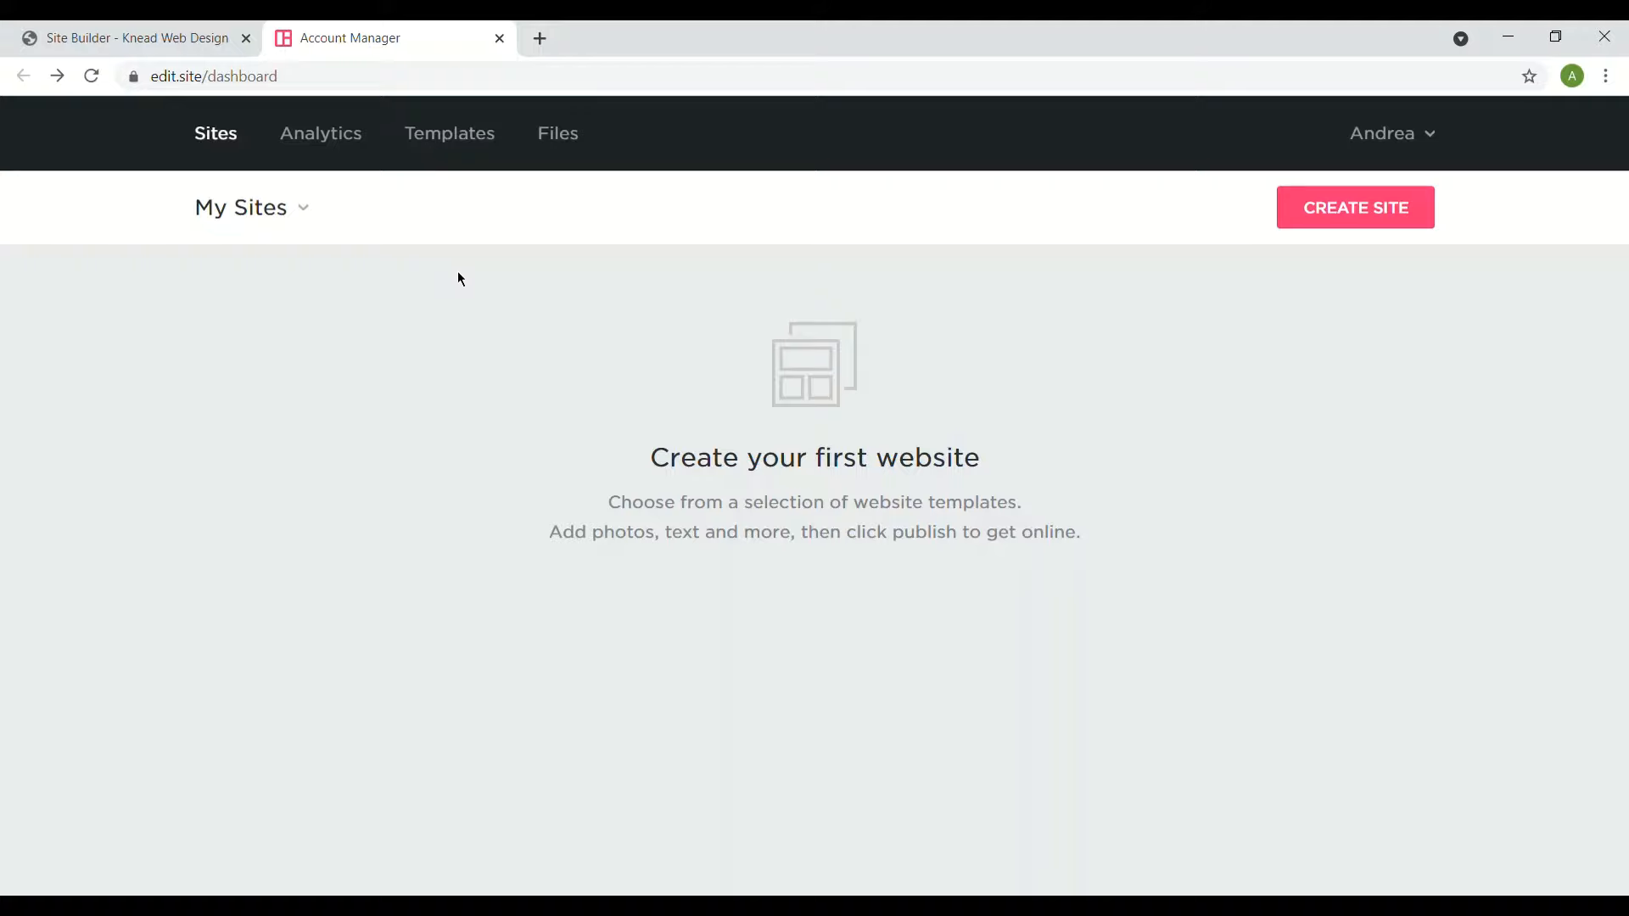
- Start a new site, filter templates to HEALTH, and preview the BetterLife 'Yoga for everyone' template
click(1384, 218)
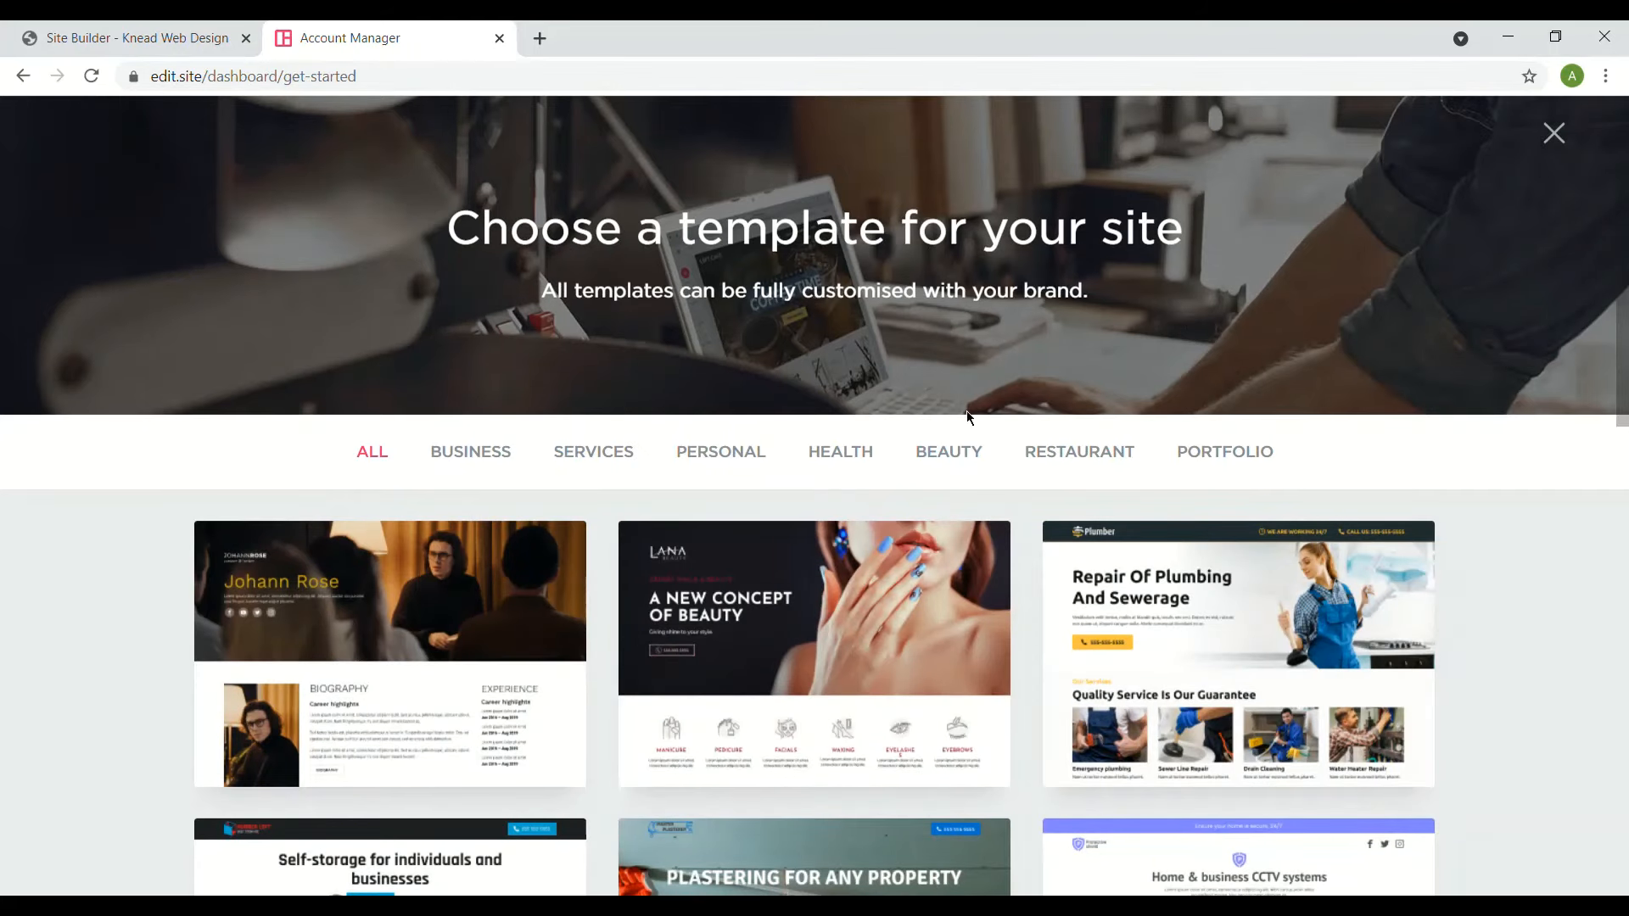
mouse_move(492, 633)
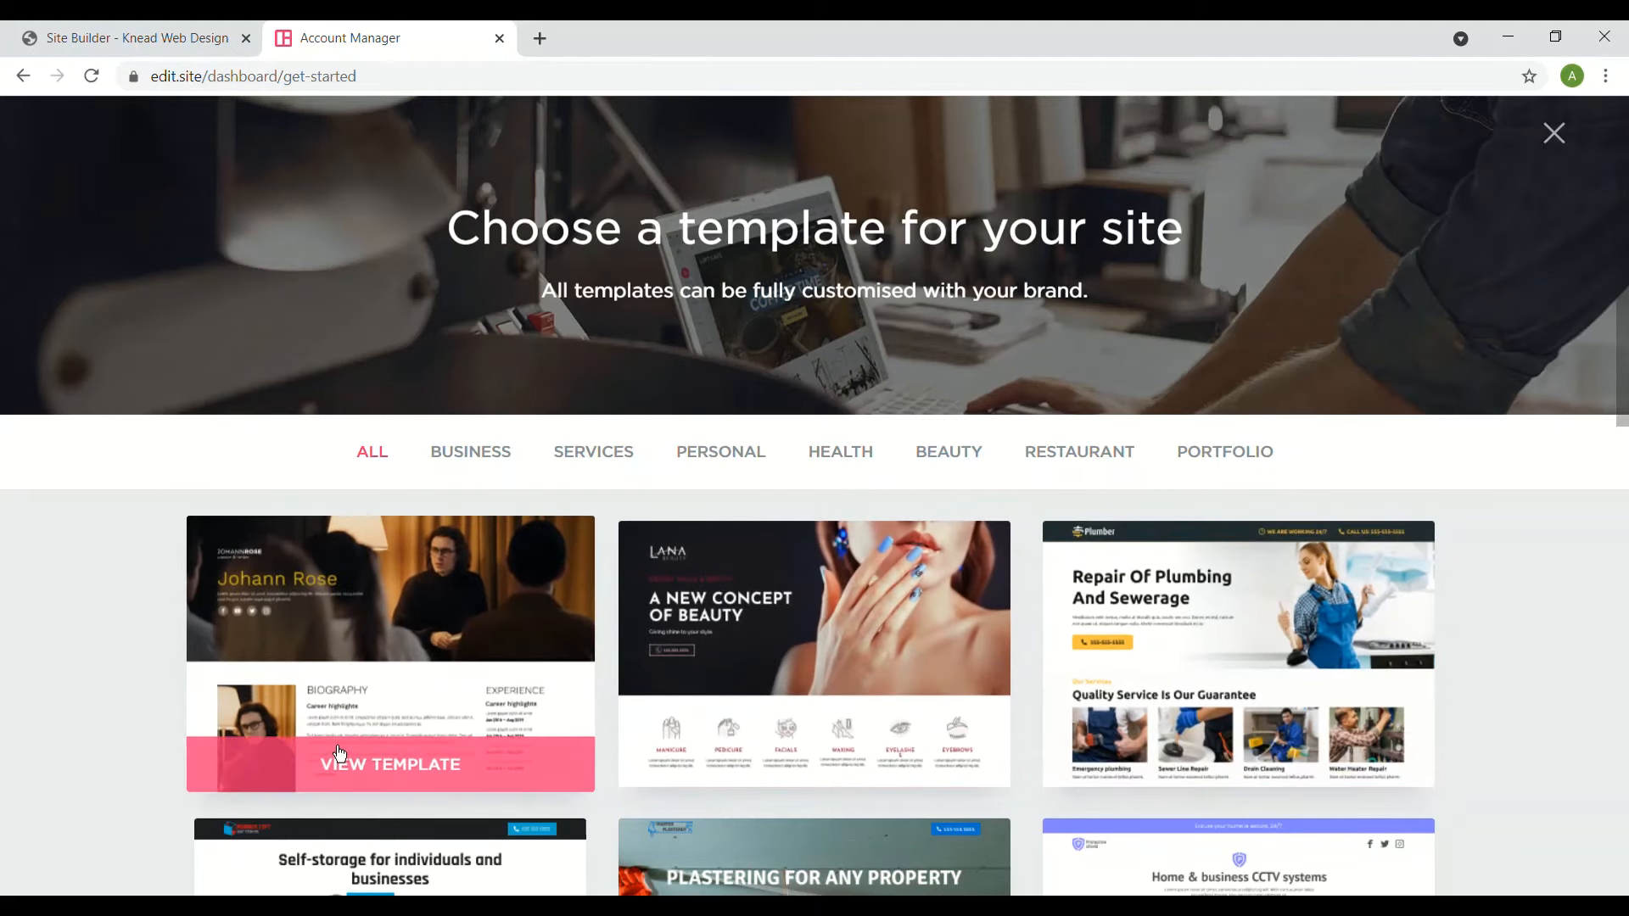
scroll(339, 754, down, 3)
click(834, 463)
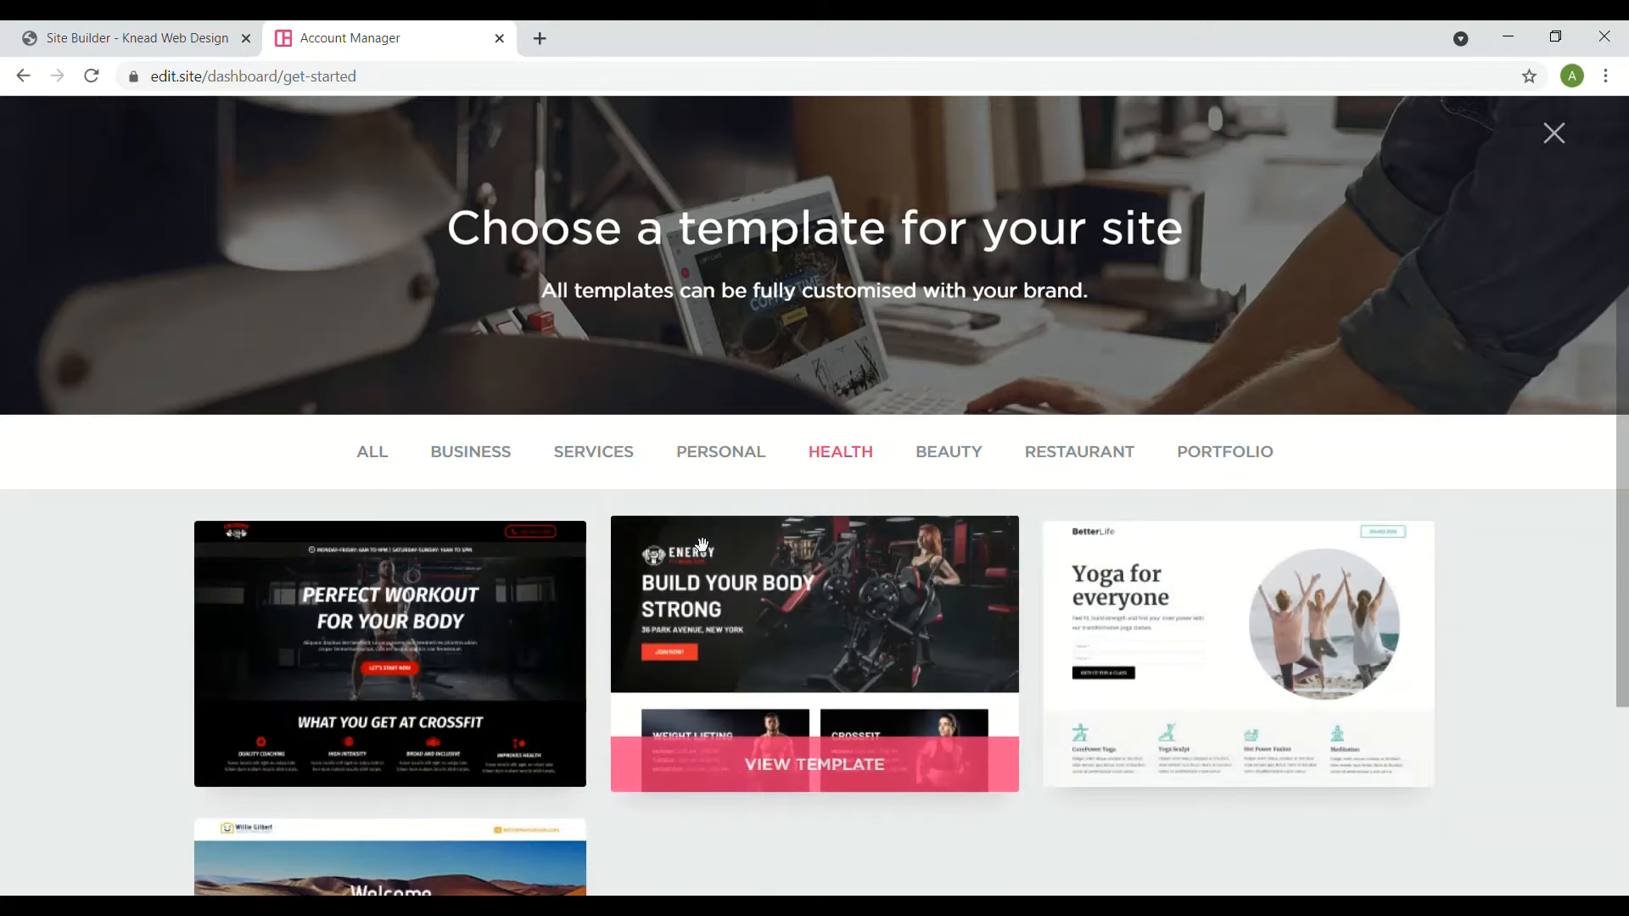
scroll(702, 544, down, 3)
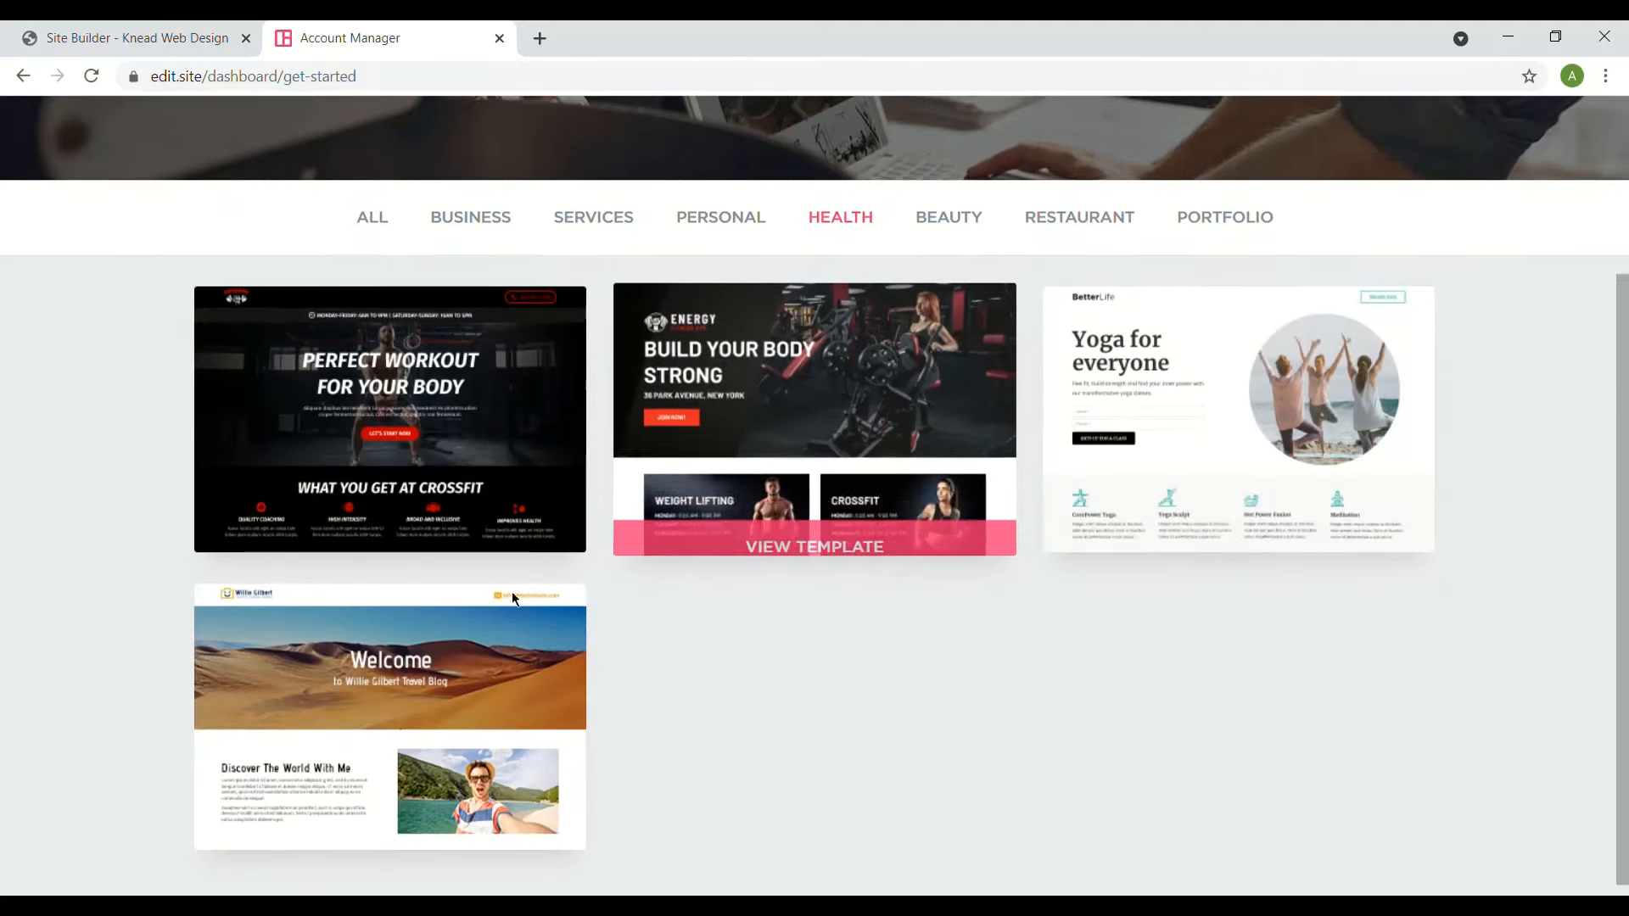
click(1100, 423)
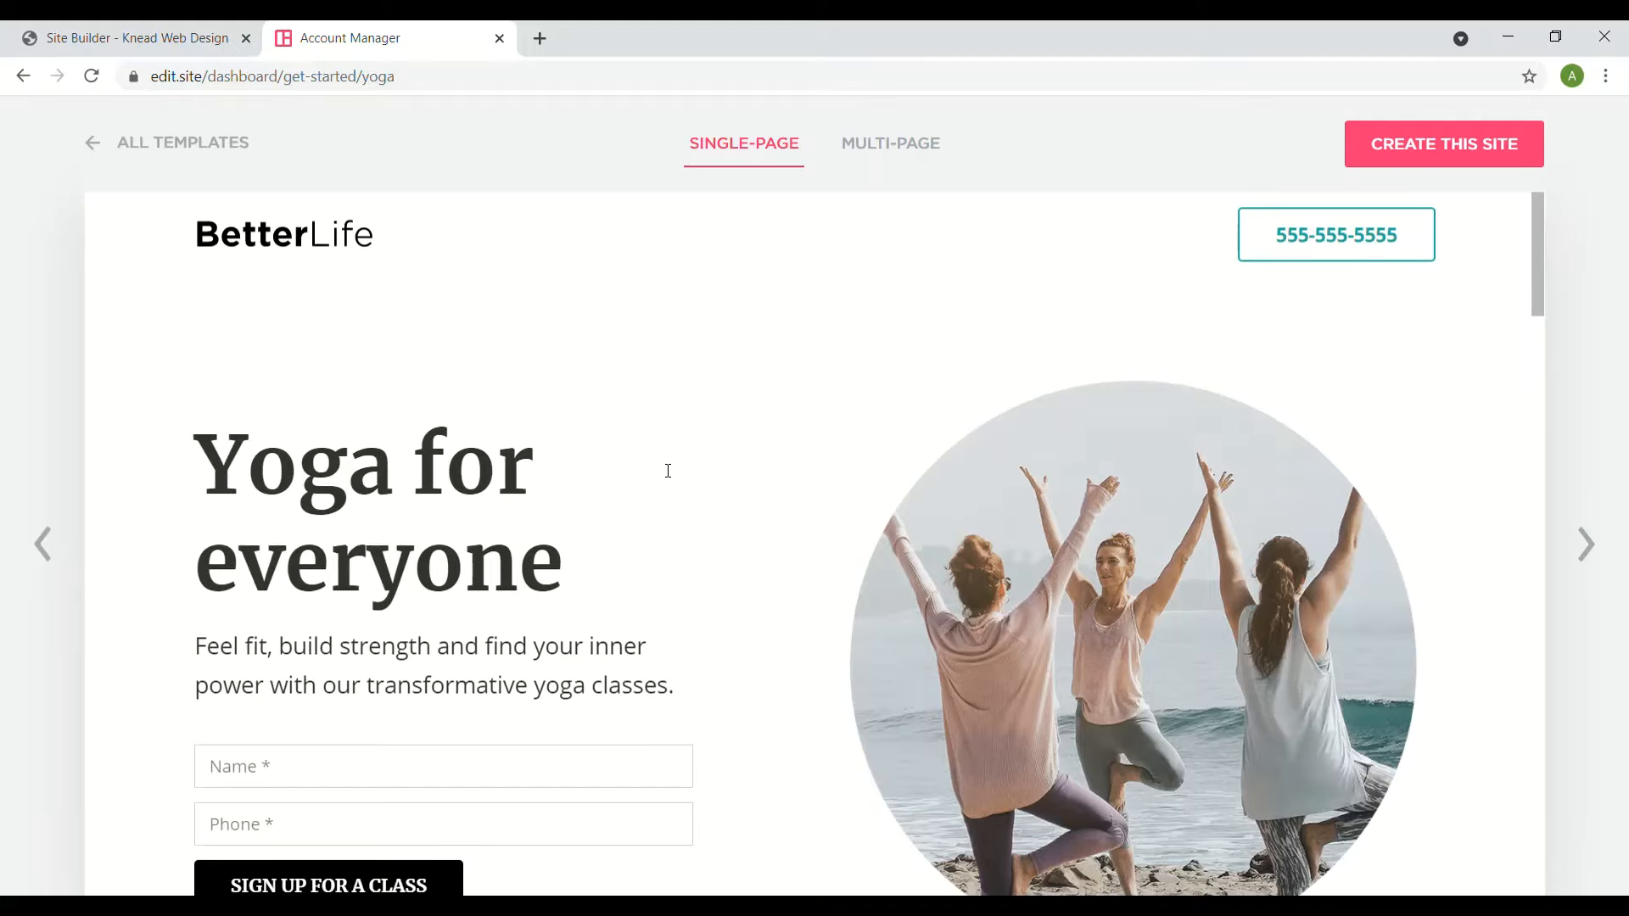
click(942, 144)
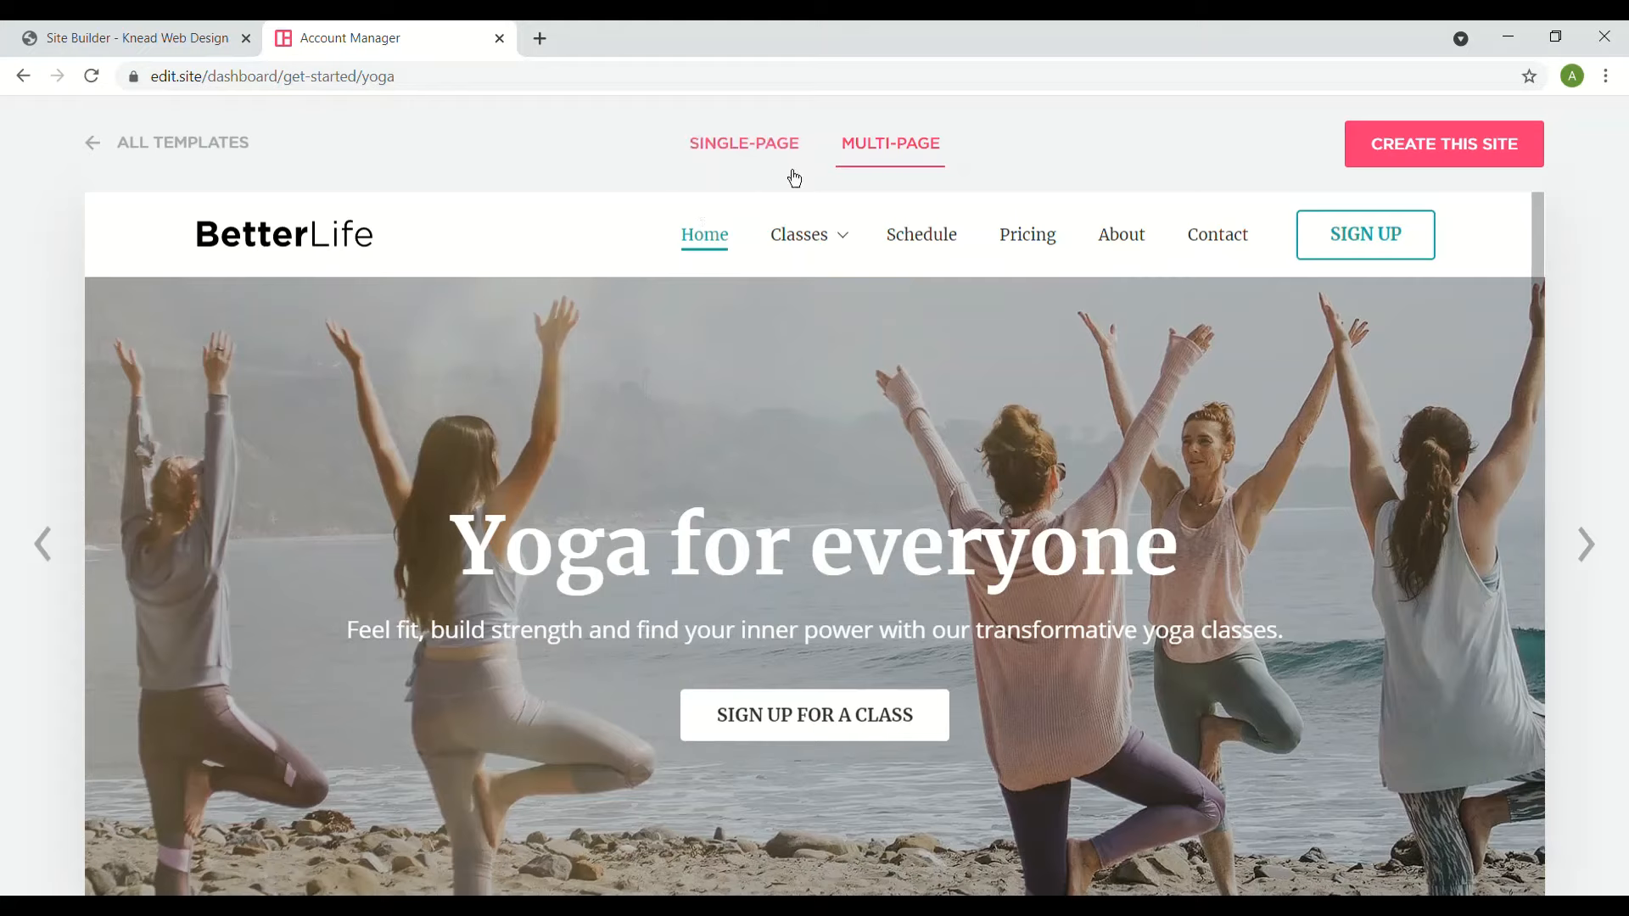
mouse_move(863, 255)
click(720, 152)
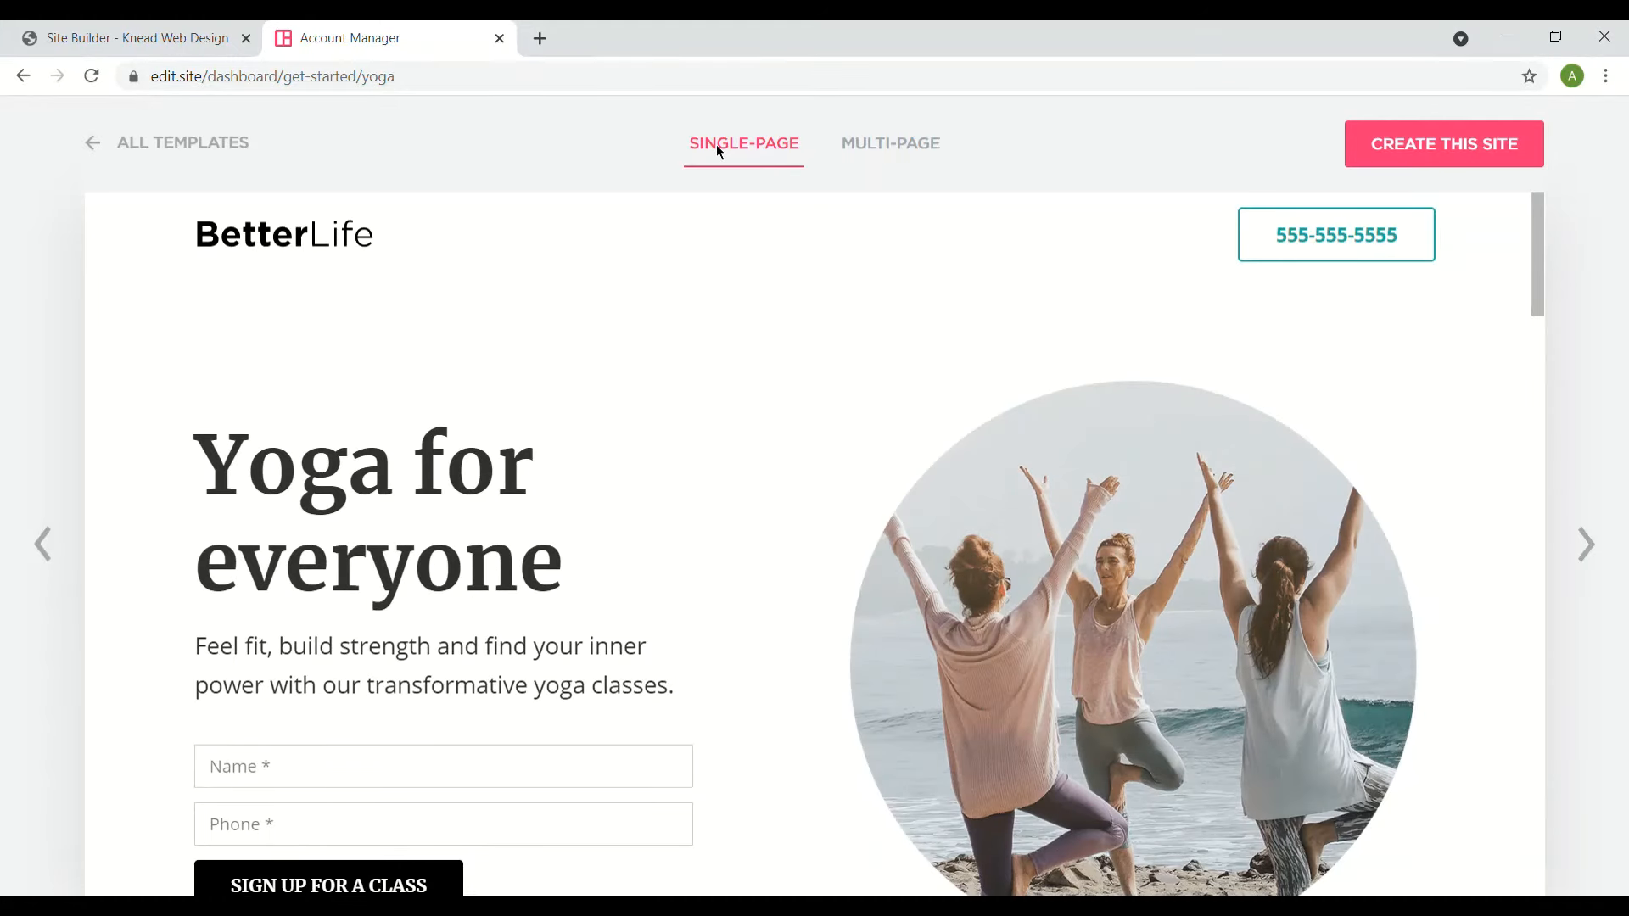
scroll(814, 543, down, 1)
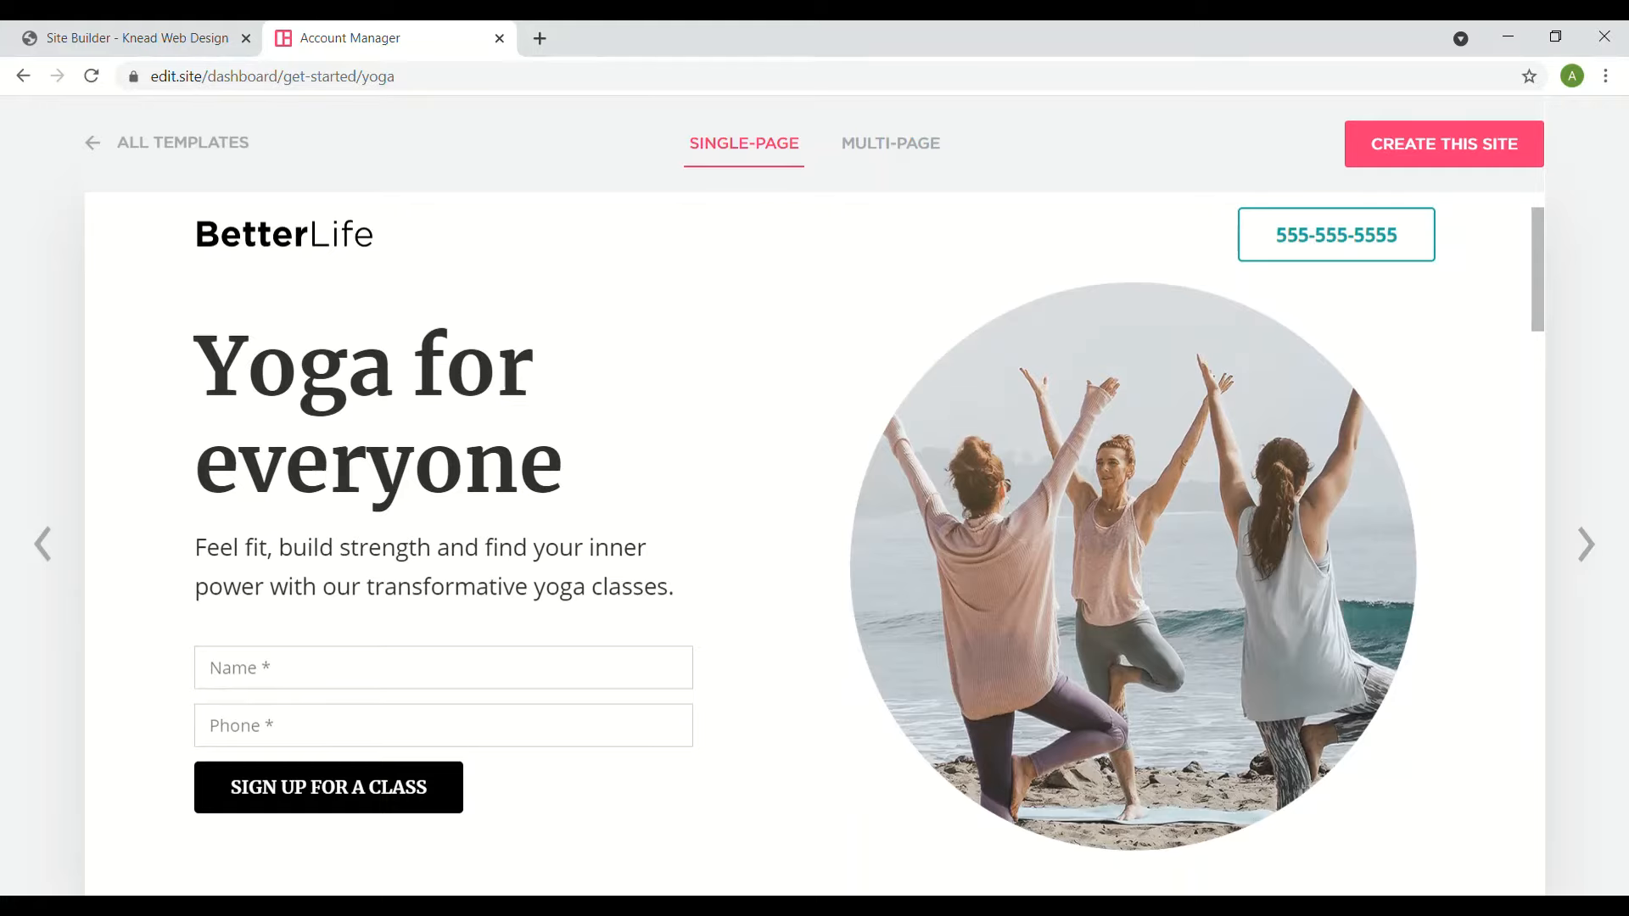
scroll(814, 543, down, 8)
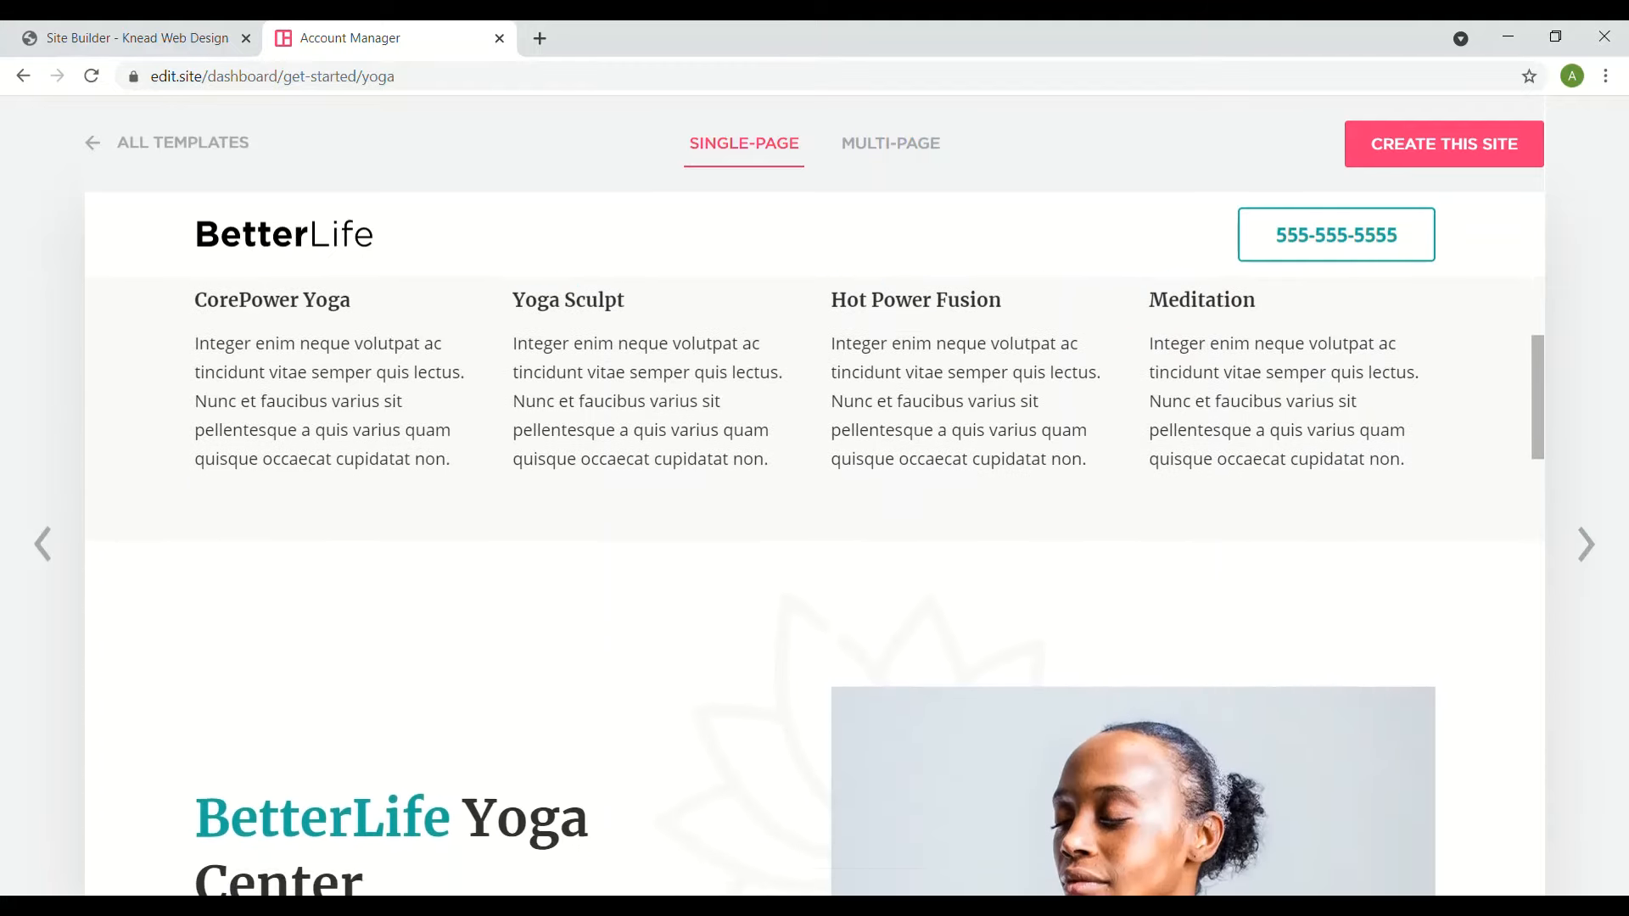
scroll(814, 543, down, 4)
scroll(814, 543, up, 13)
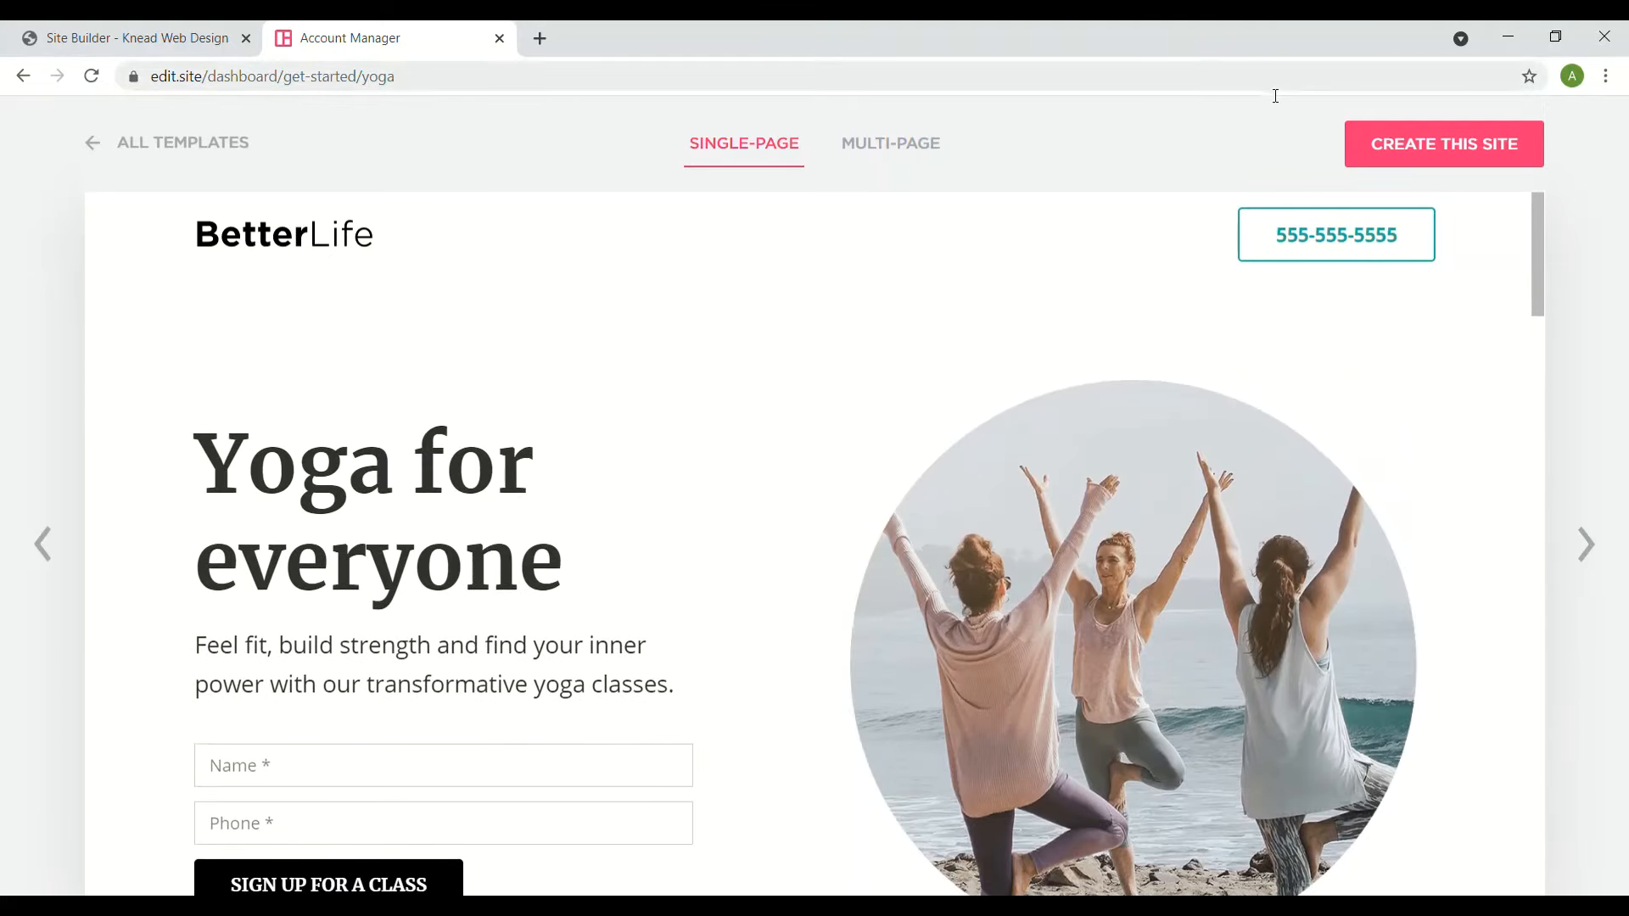
- Create a site from the yoga template and delete the circular yoga photo from the hero
click(1356, 166)
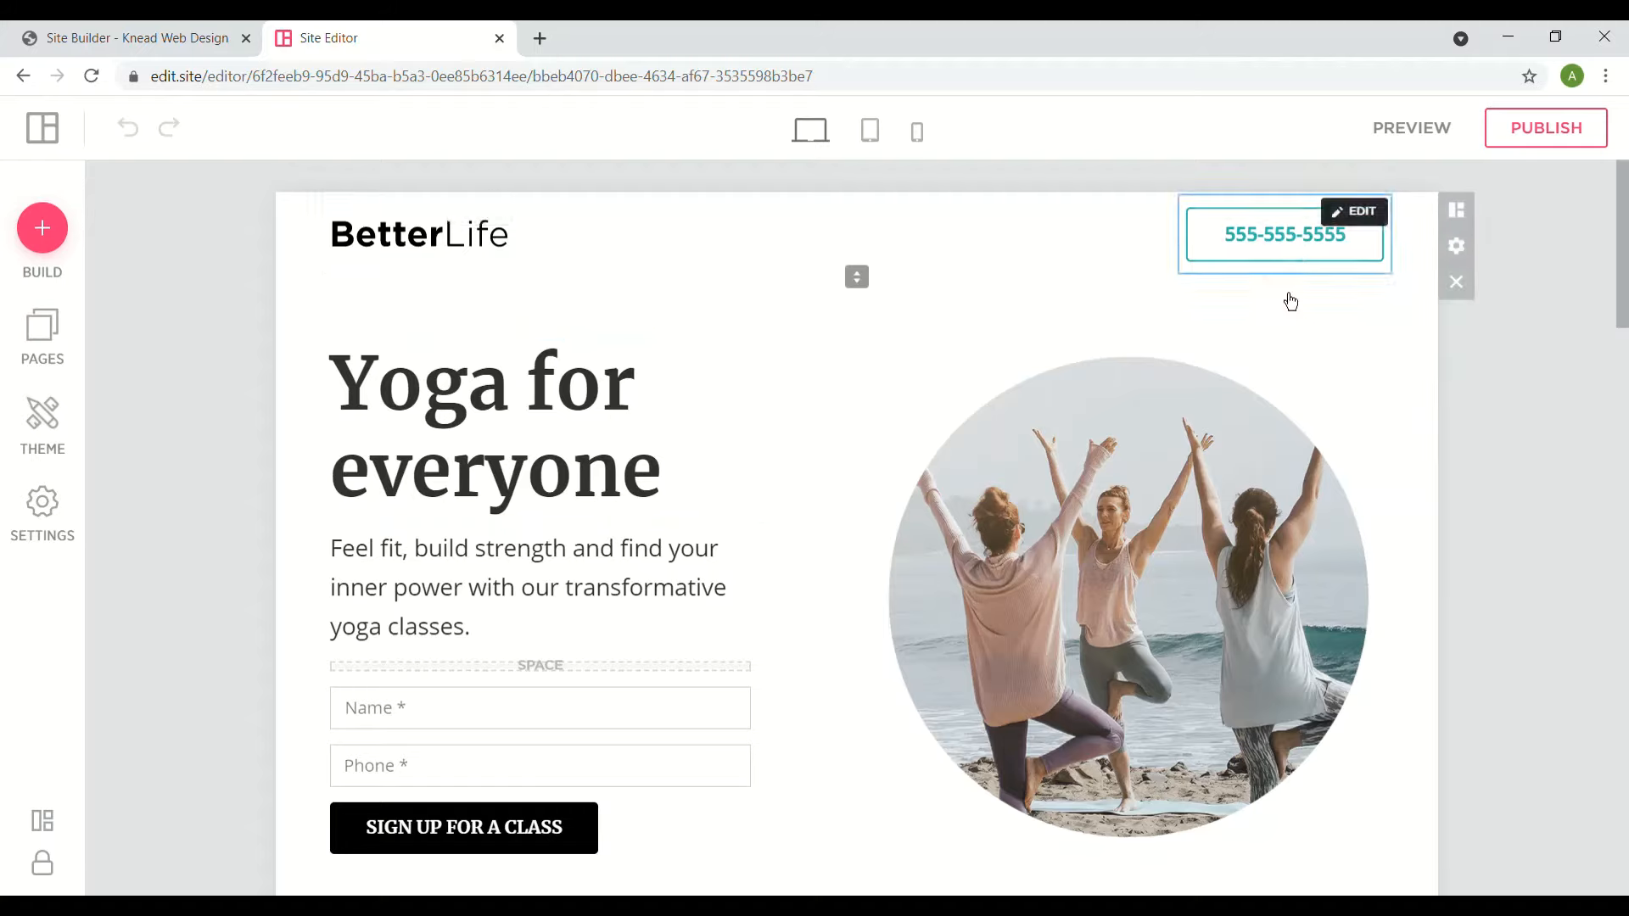
click(1244, 473)
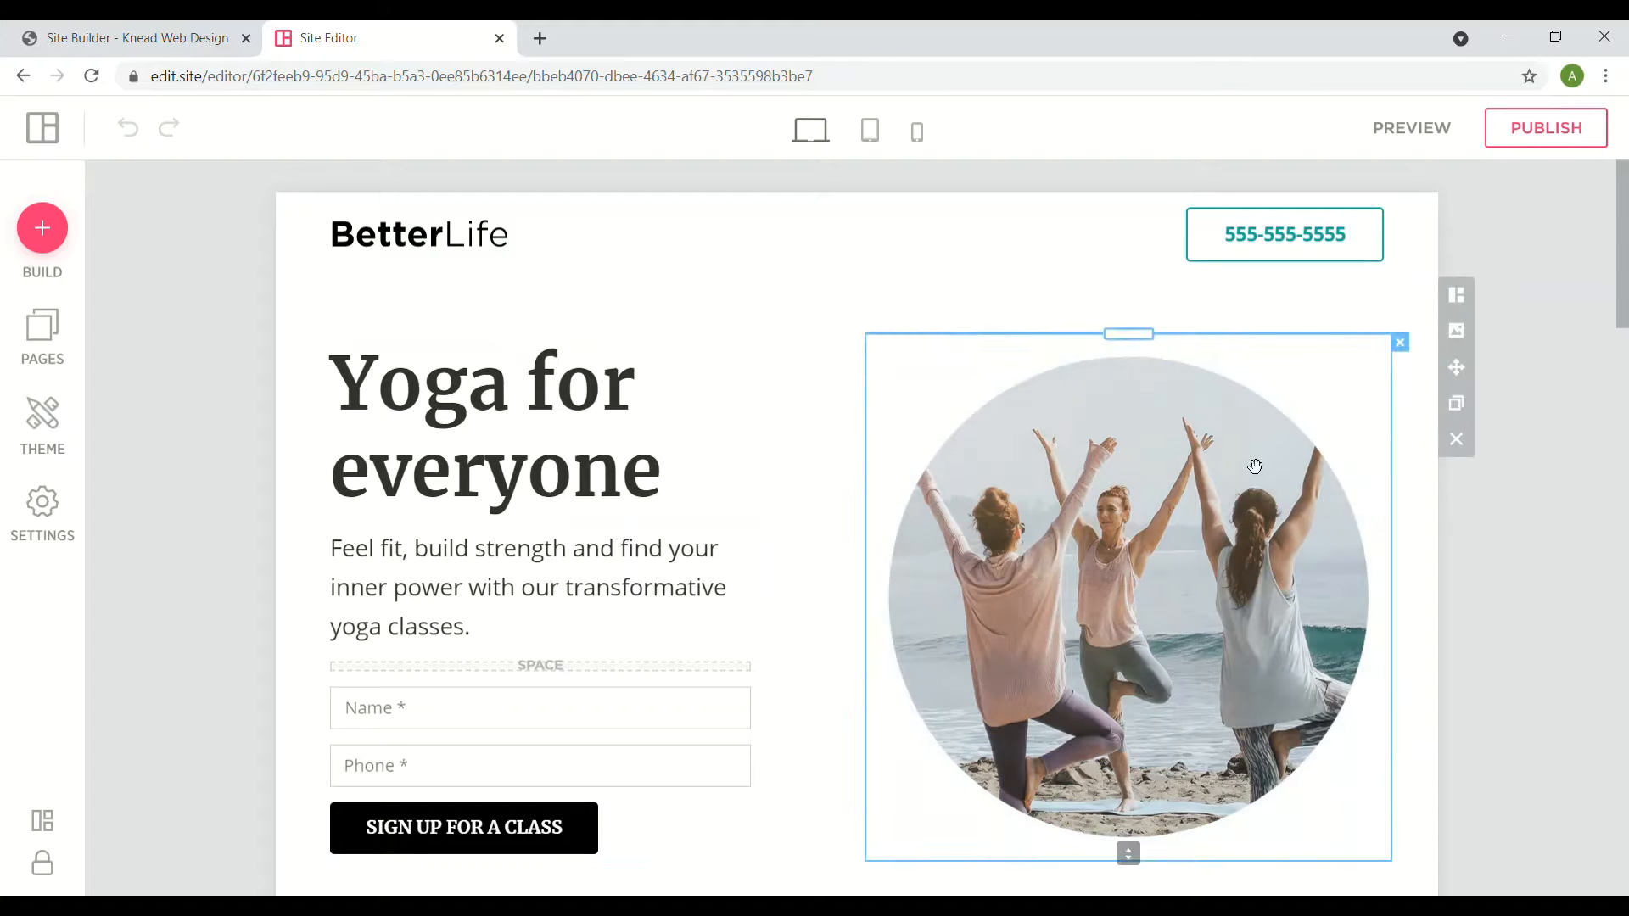
click(1225, 509)
click(1400, 343)
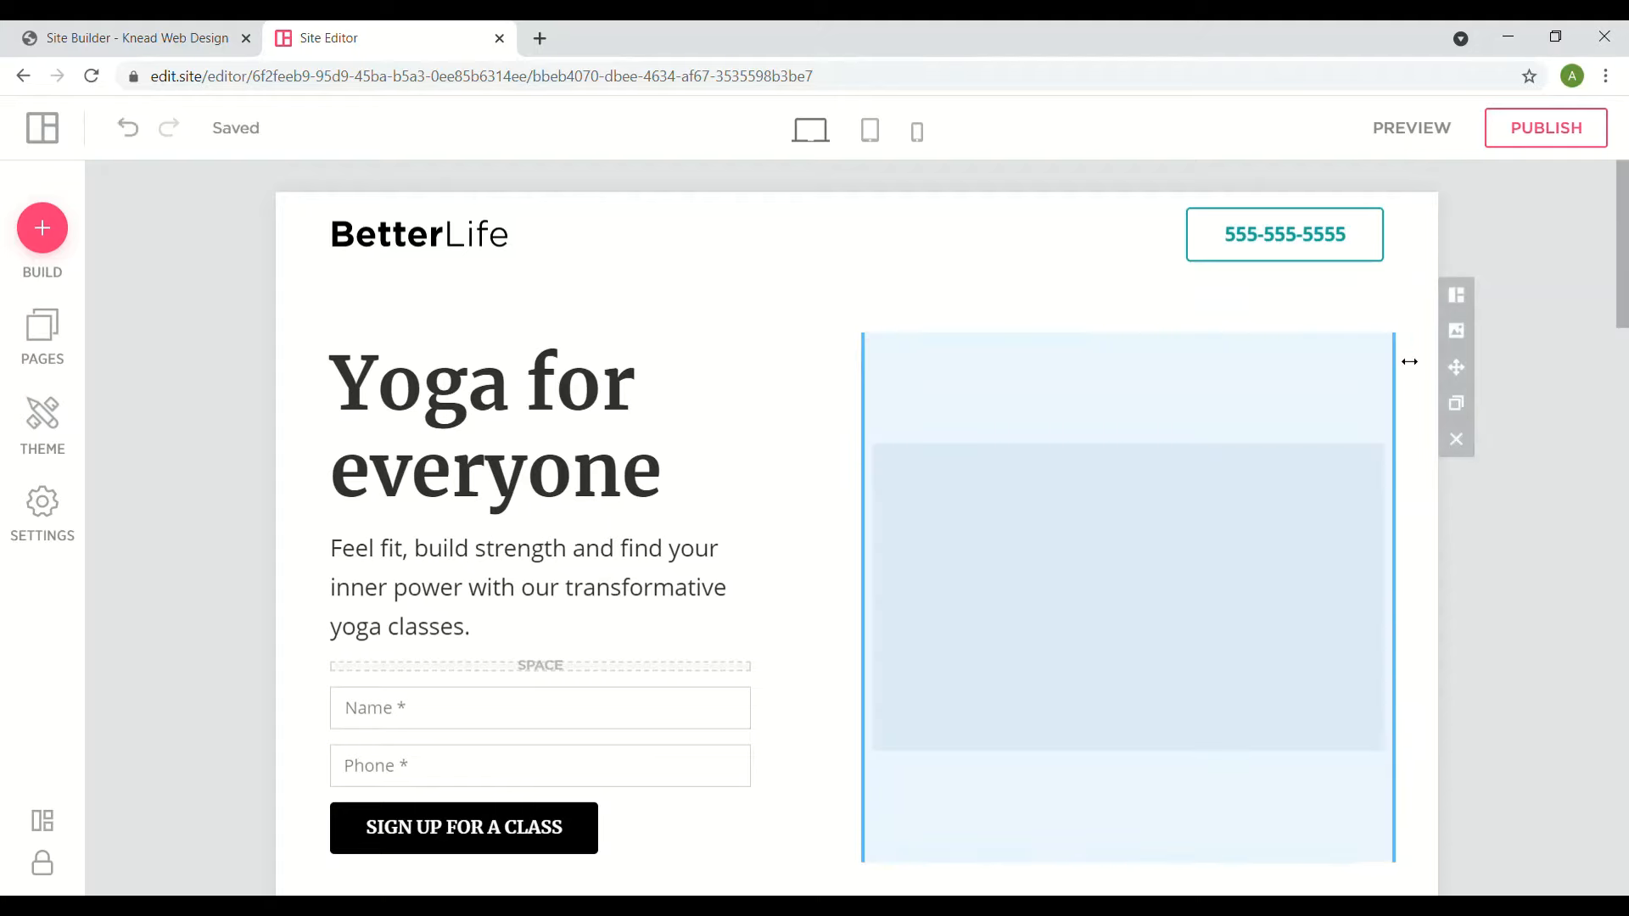
- Place a Video element in the hero row and delete the empty photo placeholder beside it
click(39, 248)
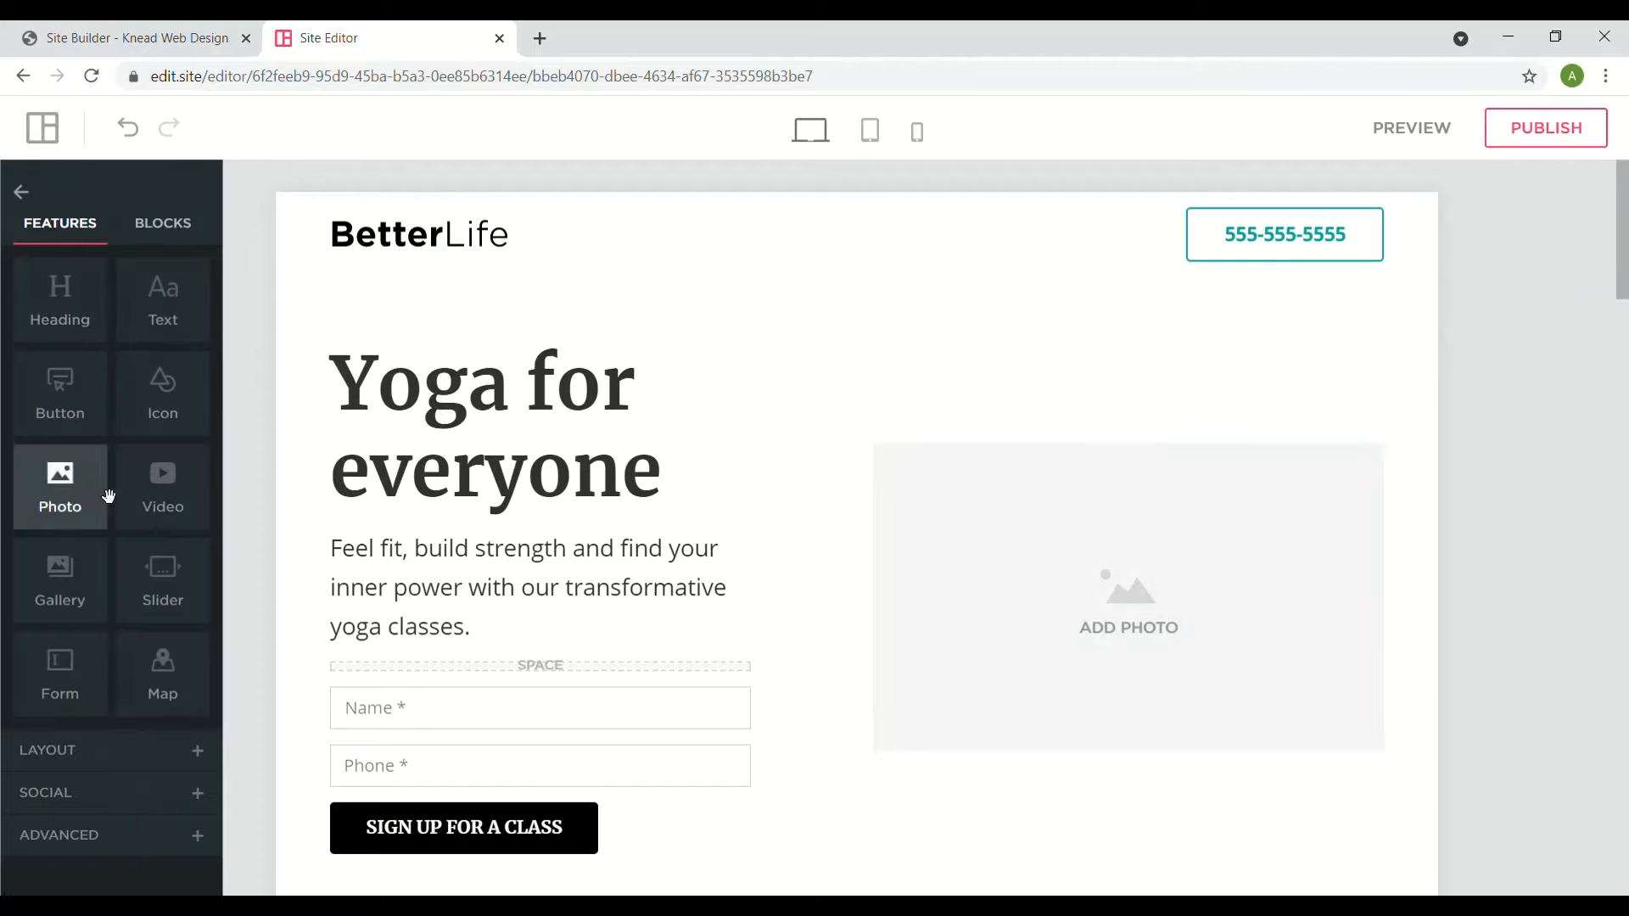
drag(168, 507, 1072, 627)
click(1307, 611)
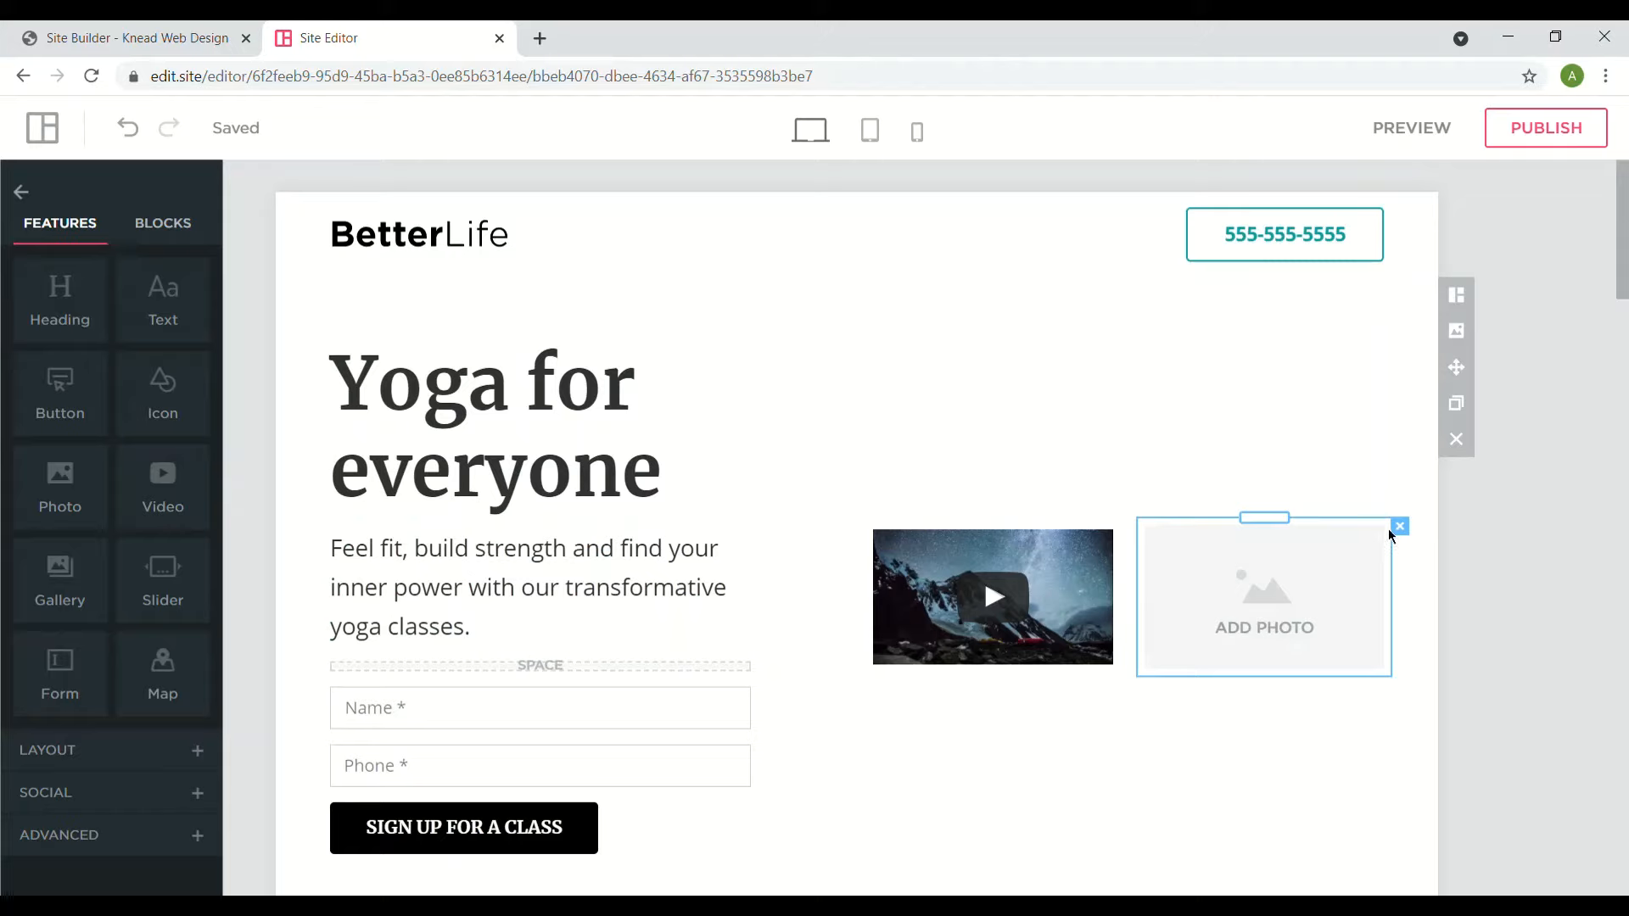
click(1399, 527)
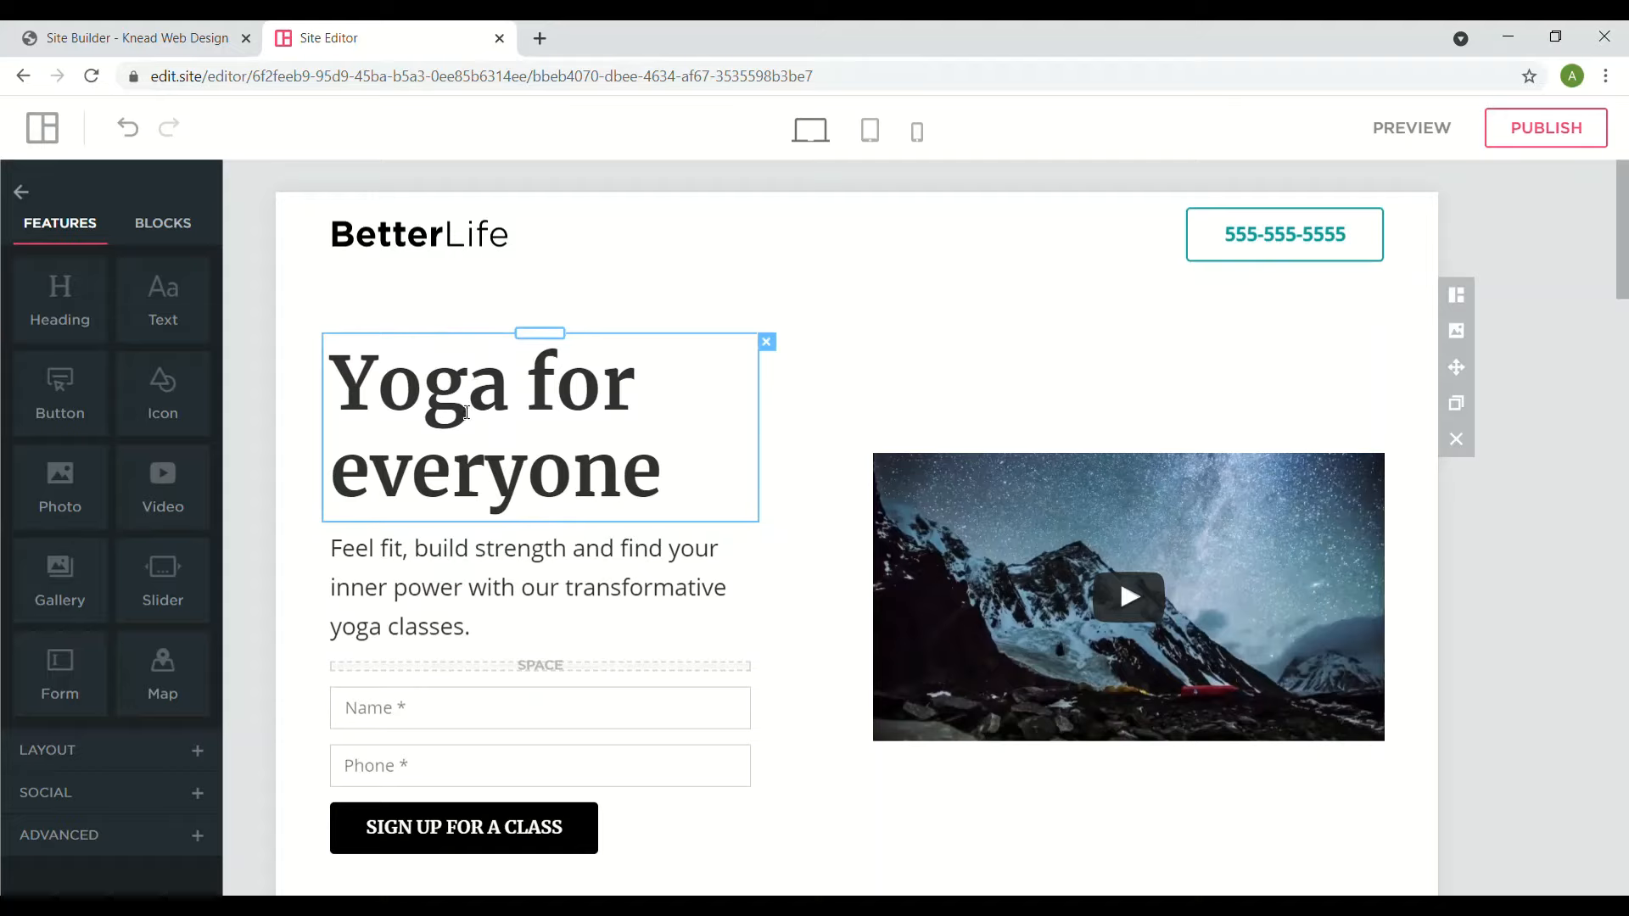
- Replace the hero heading 'Yoga for everyone' with 'Yoga is a sport'
click(518, 433)
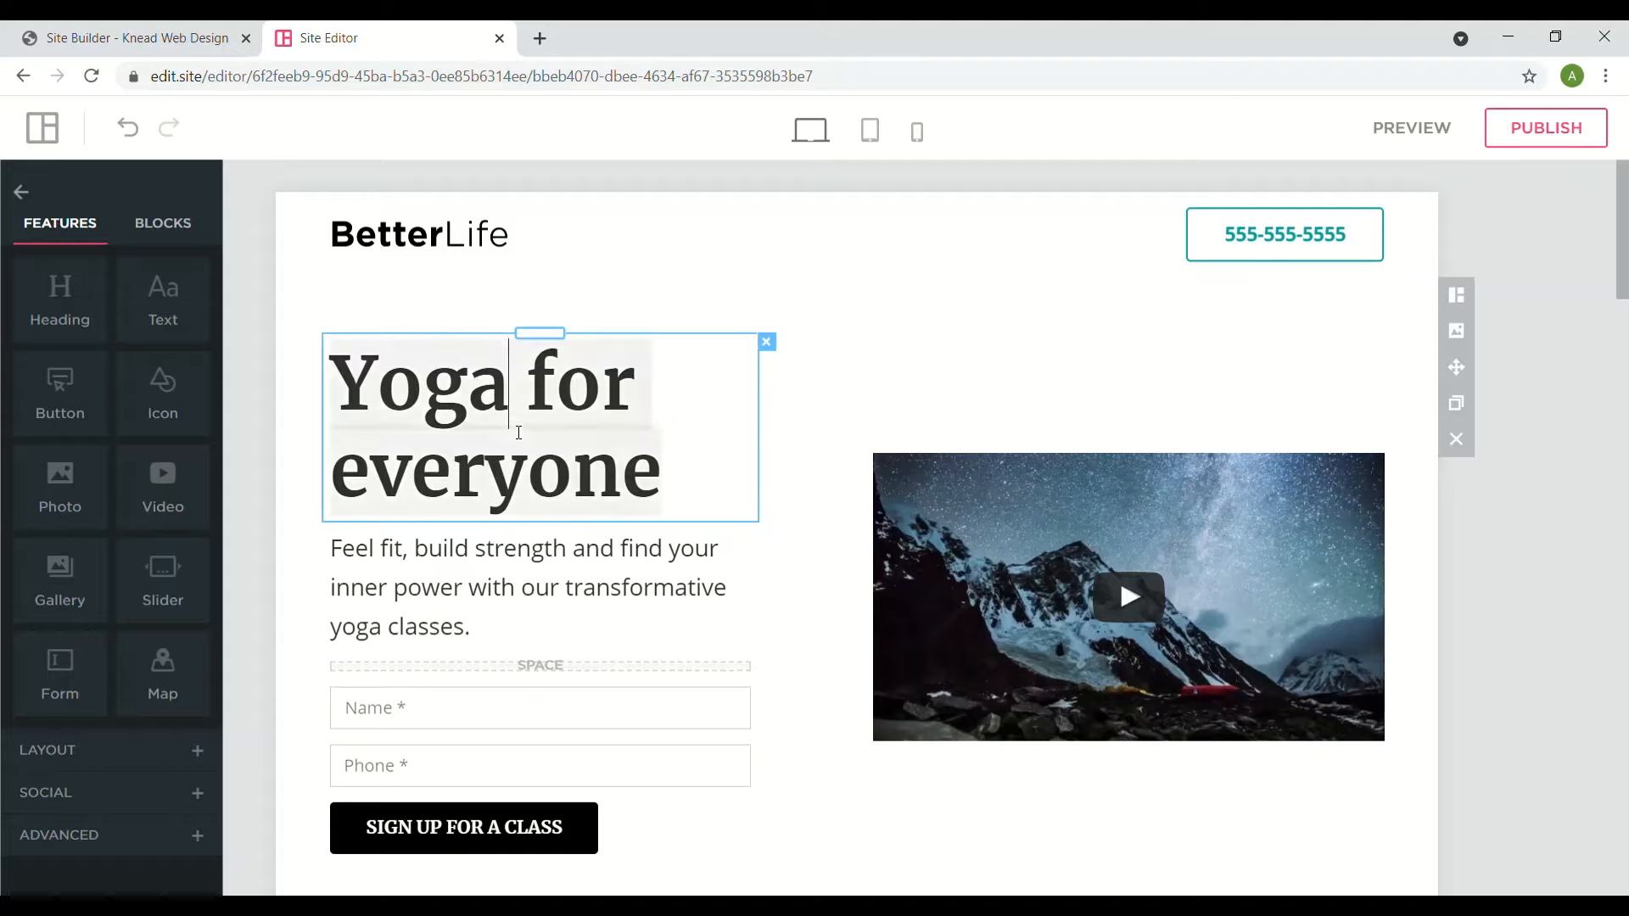
click(443, 229)
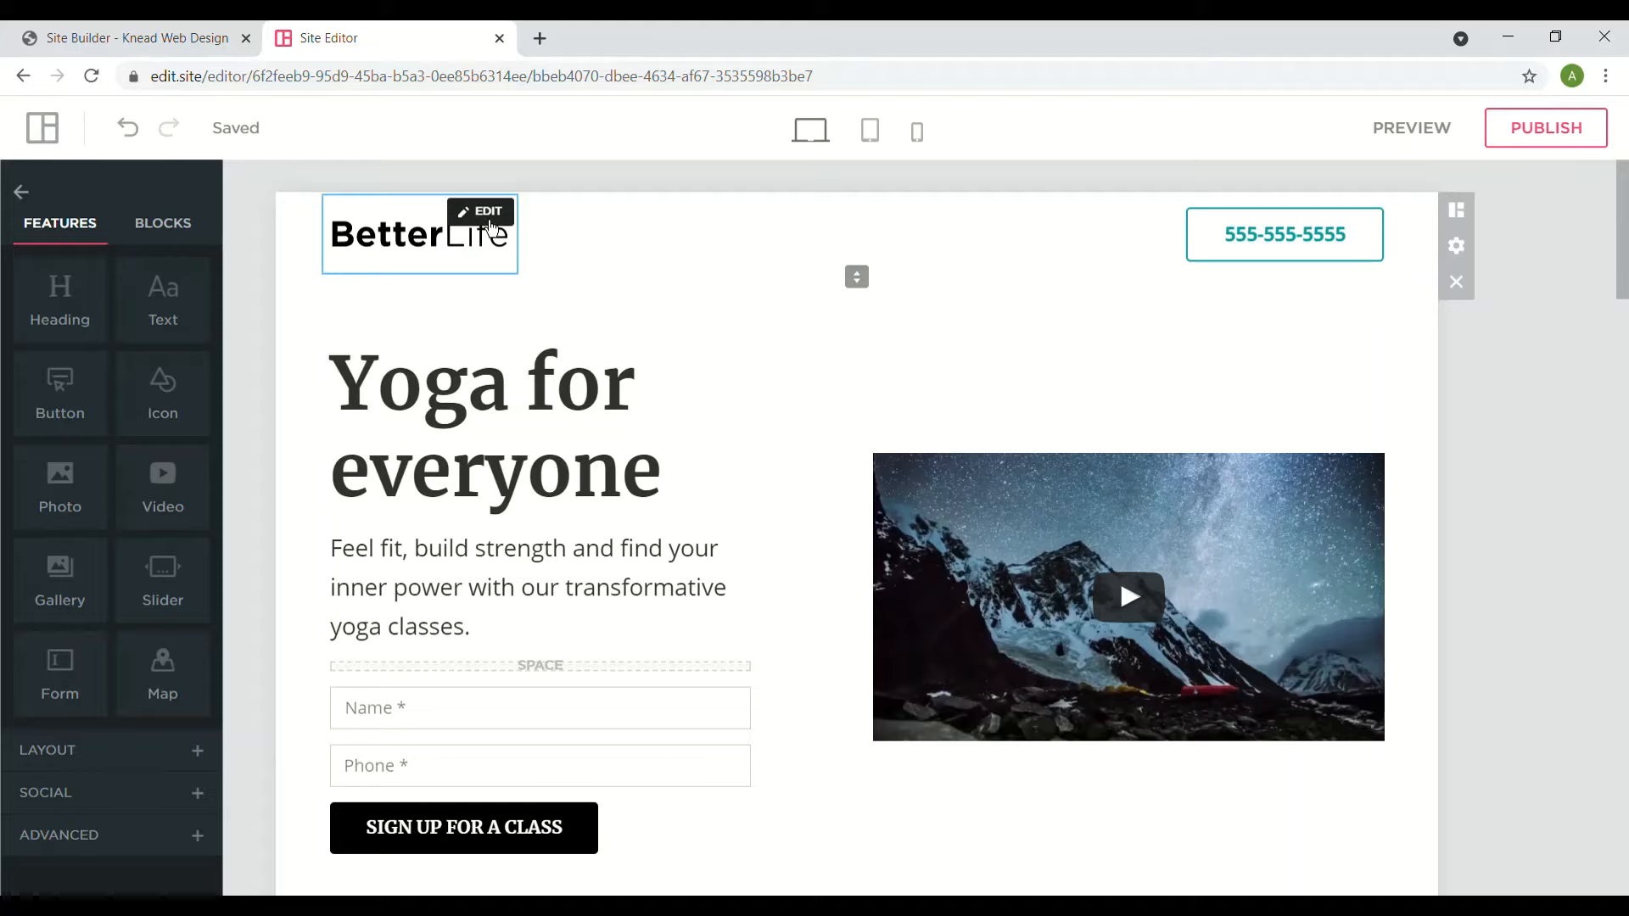
triple_click(460, 380)
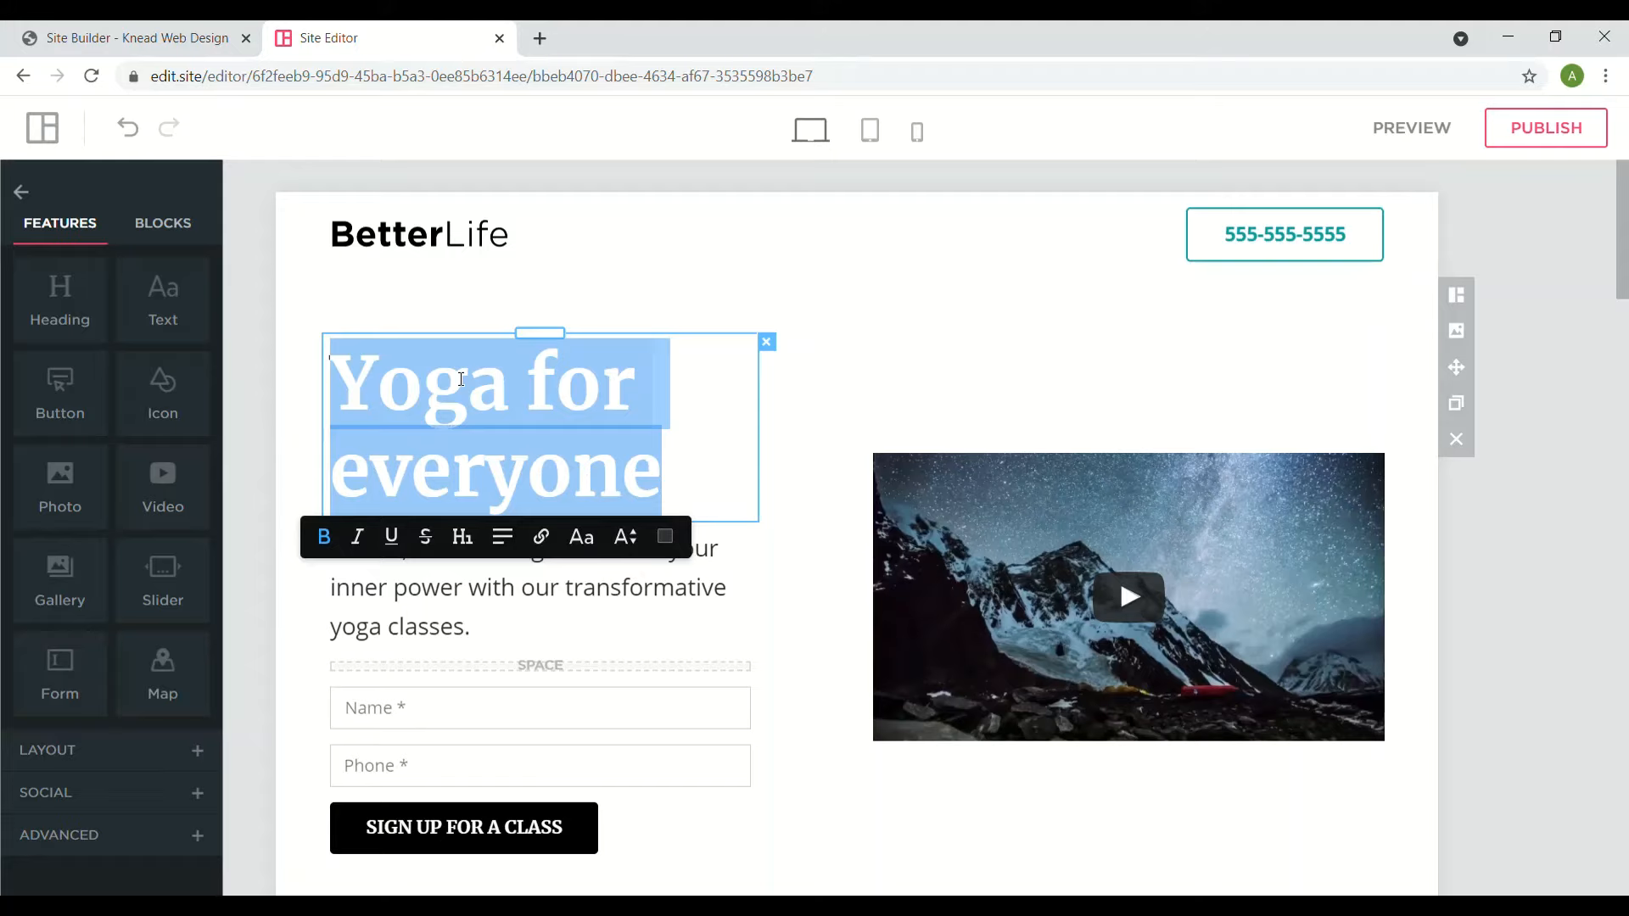
text(YOga)
key(BackSpace)
key(BackSpace)
key(BackSpace)
text(oga)
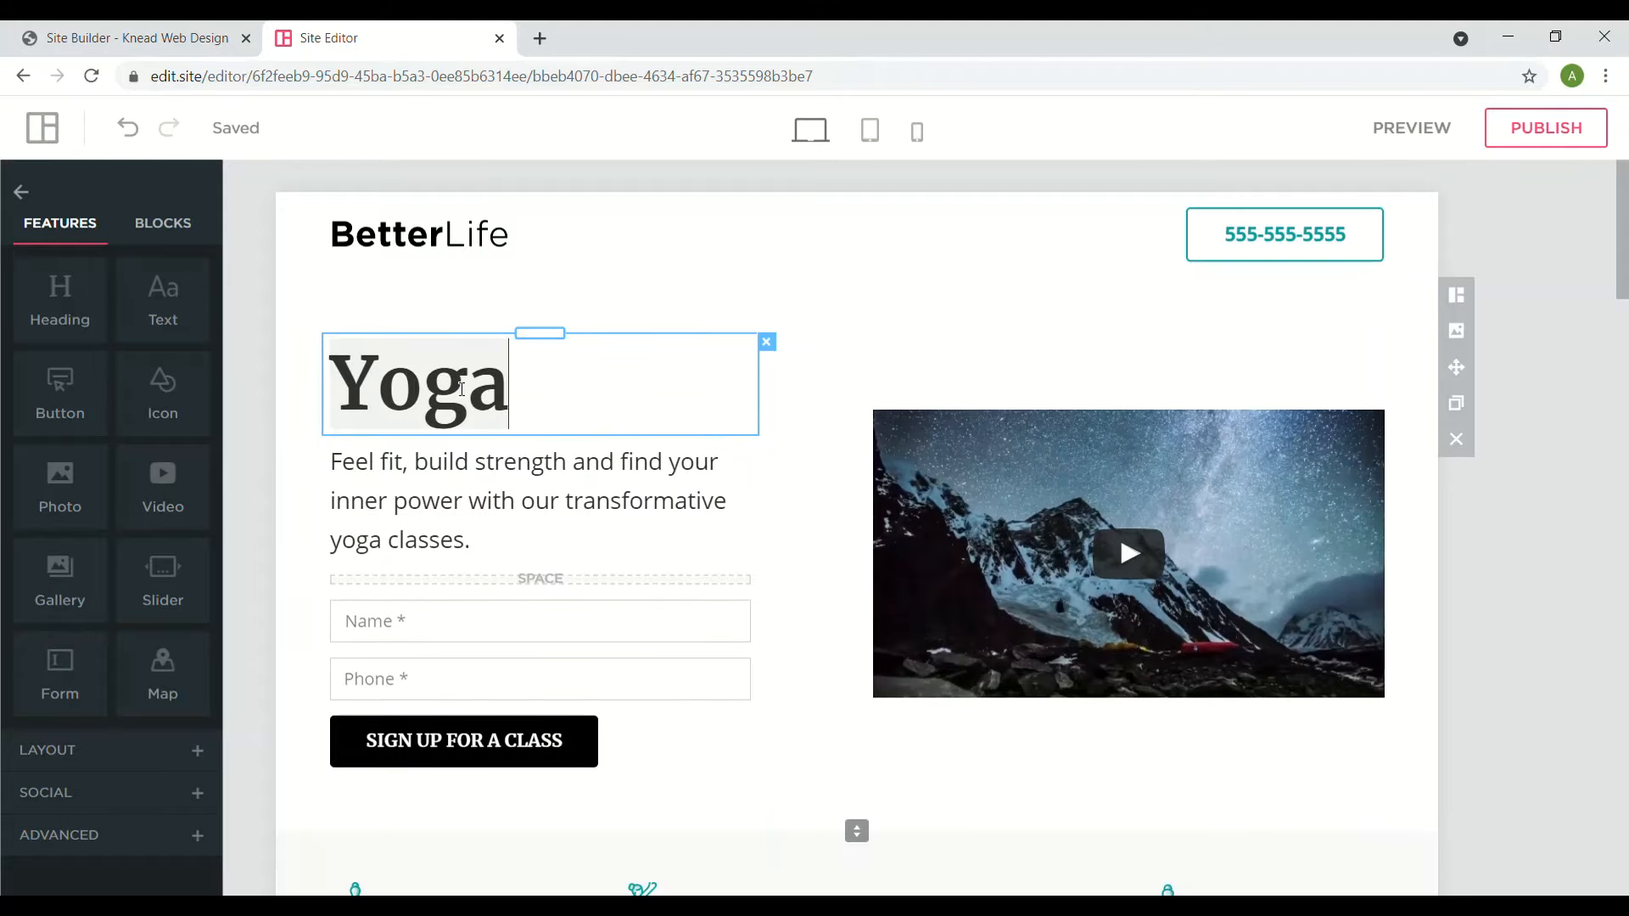
text( is a sport)
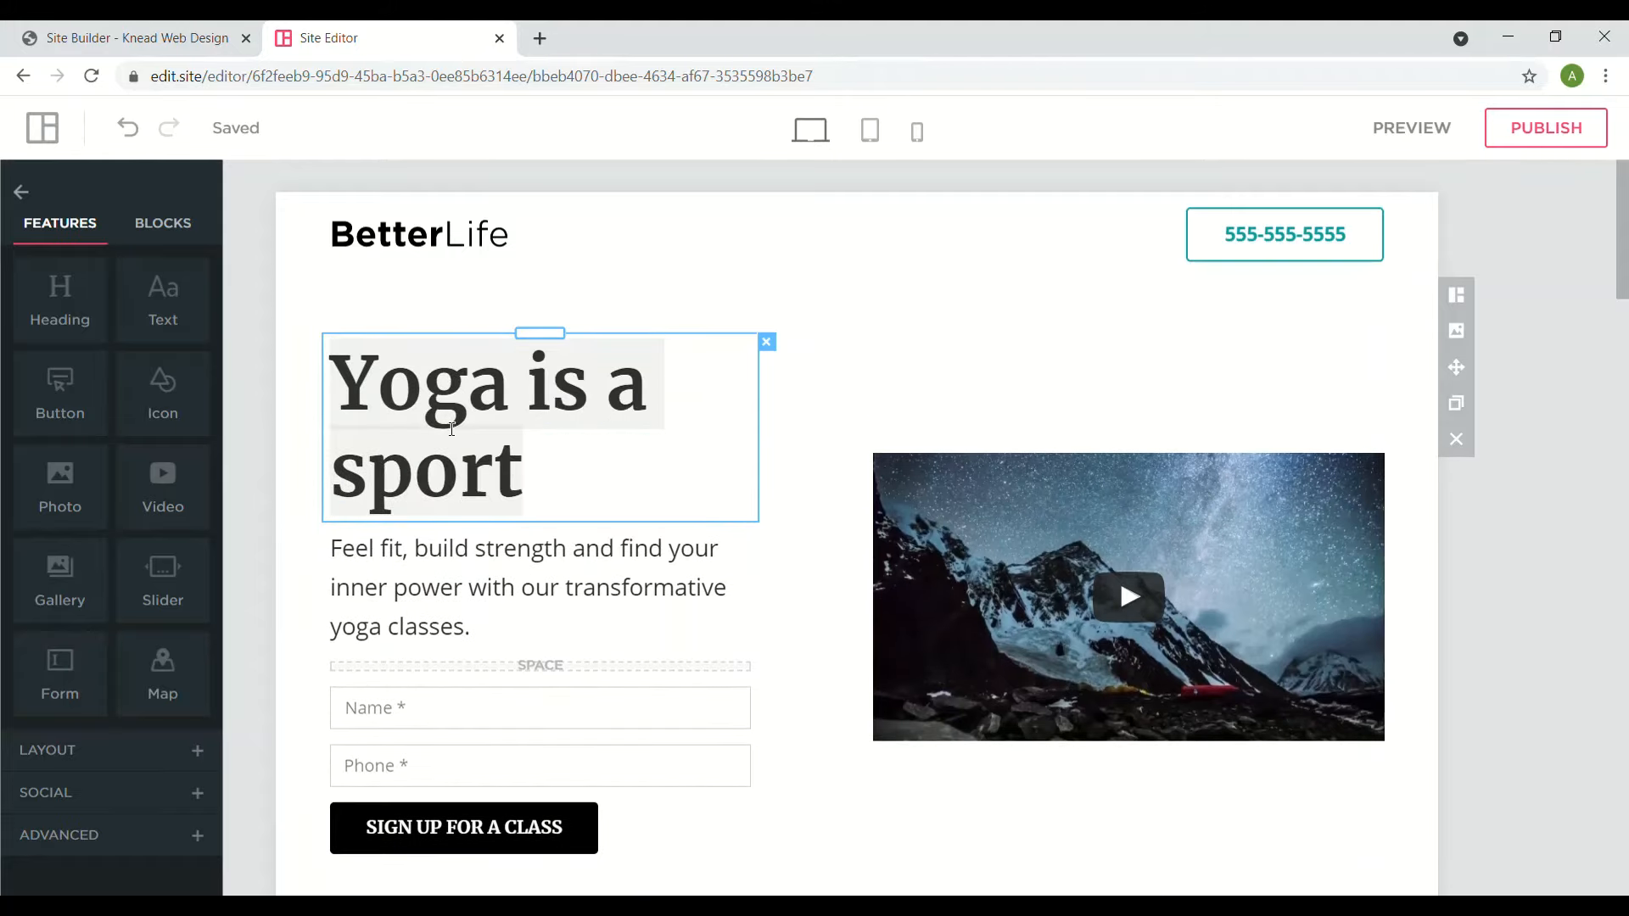
- Replace the paragraph under the heading with 'Get your yoga classes today'
click(410, 587)
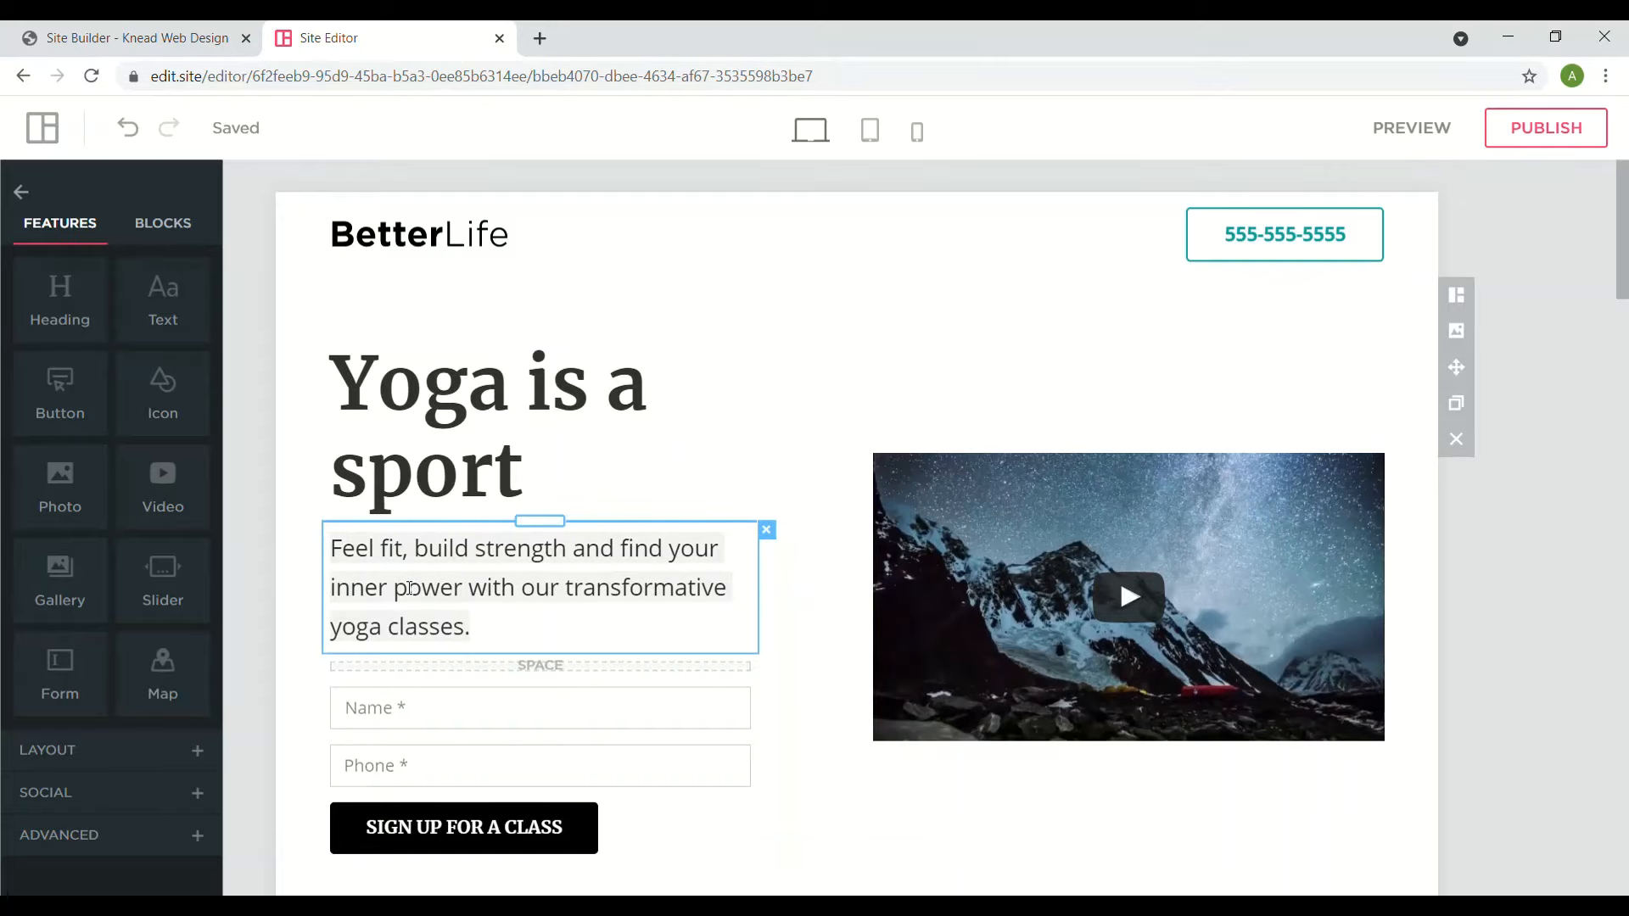
triple_click(409, 588)
text(Get )
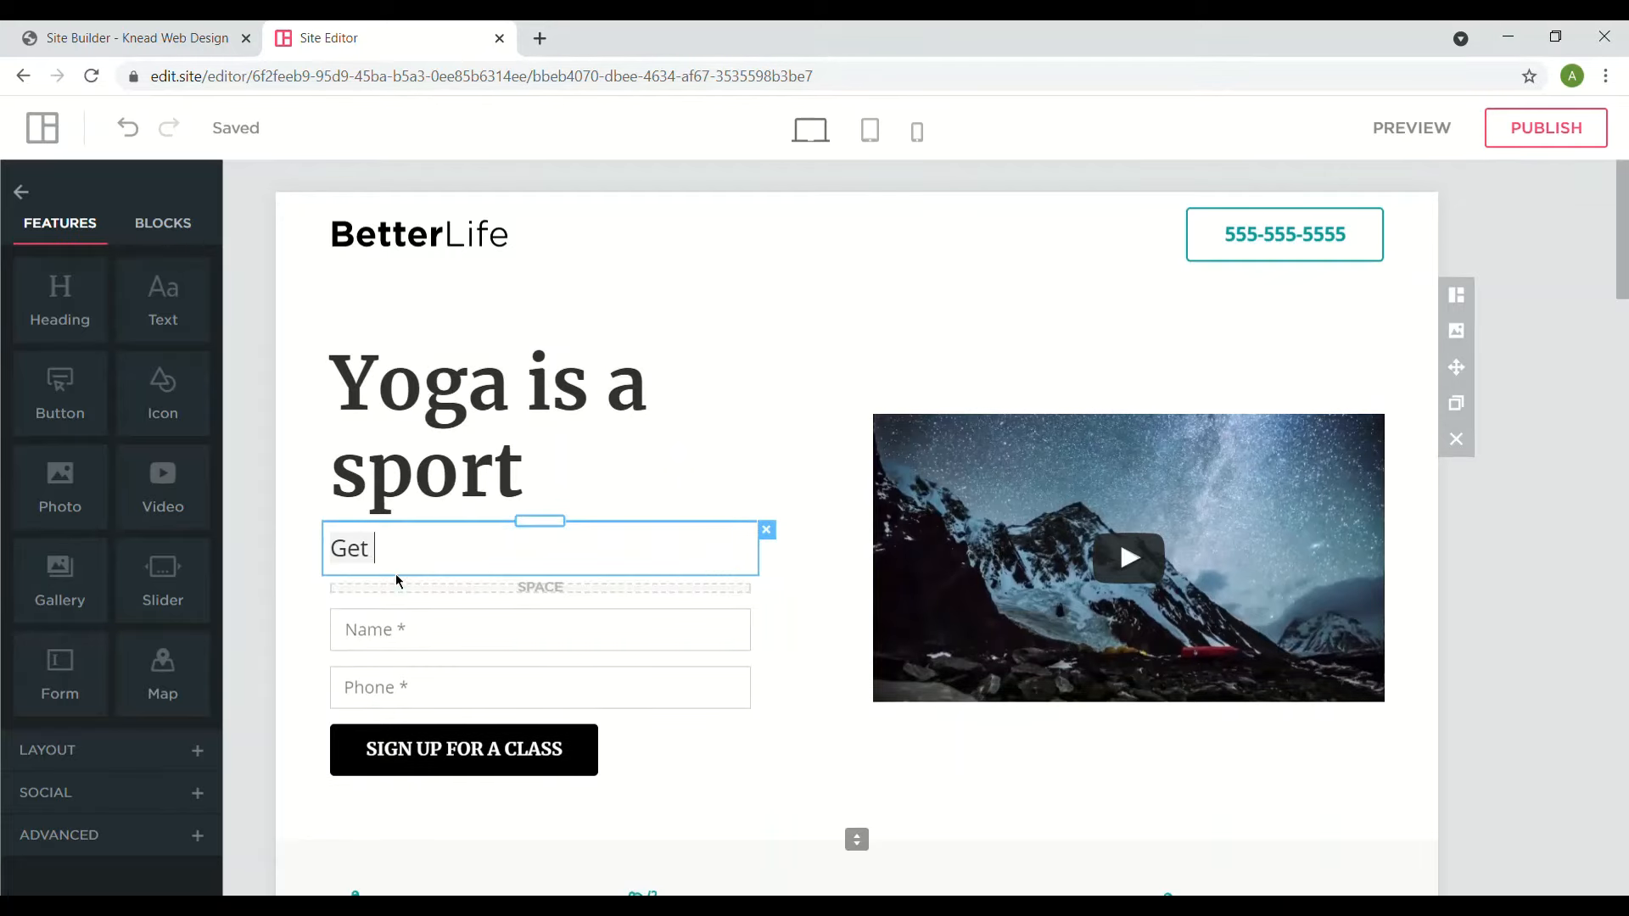
text(your yo)
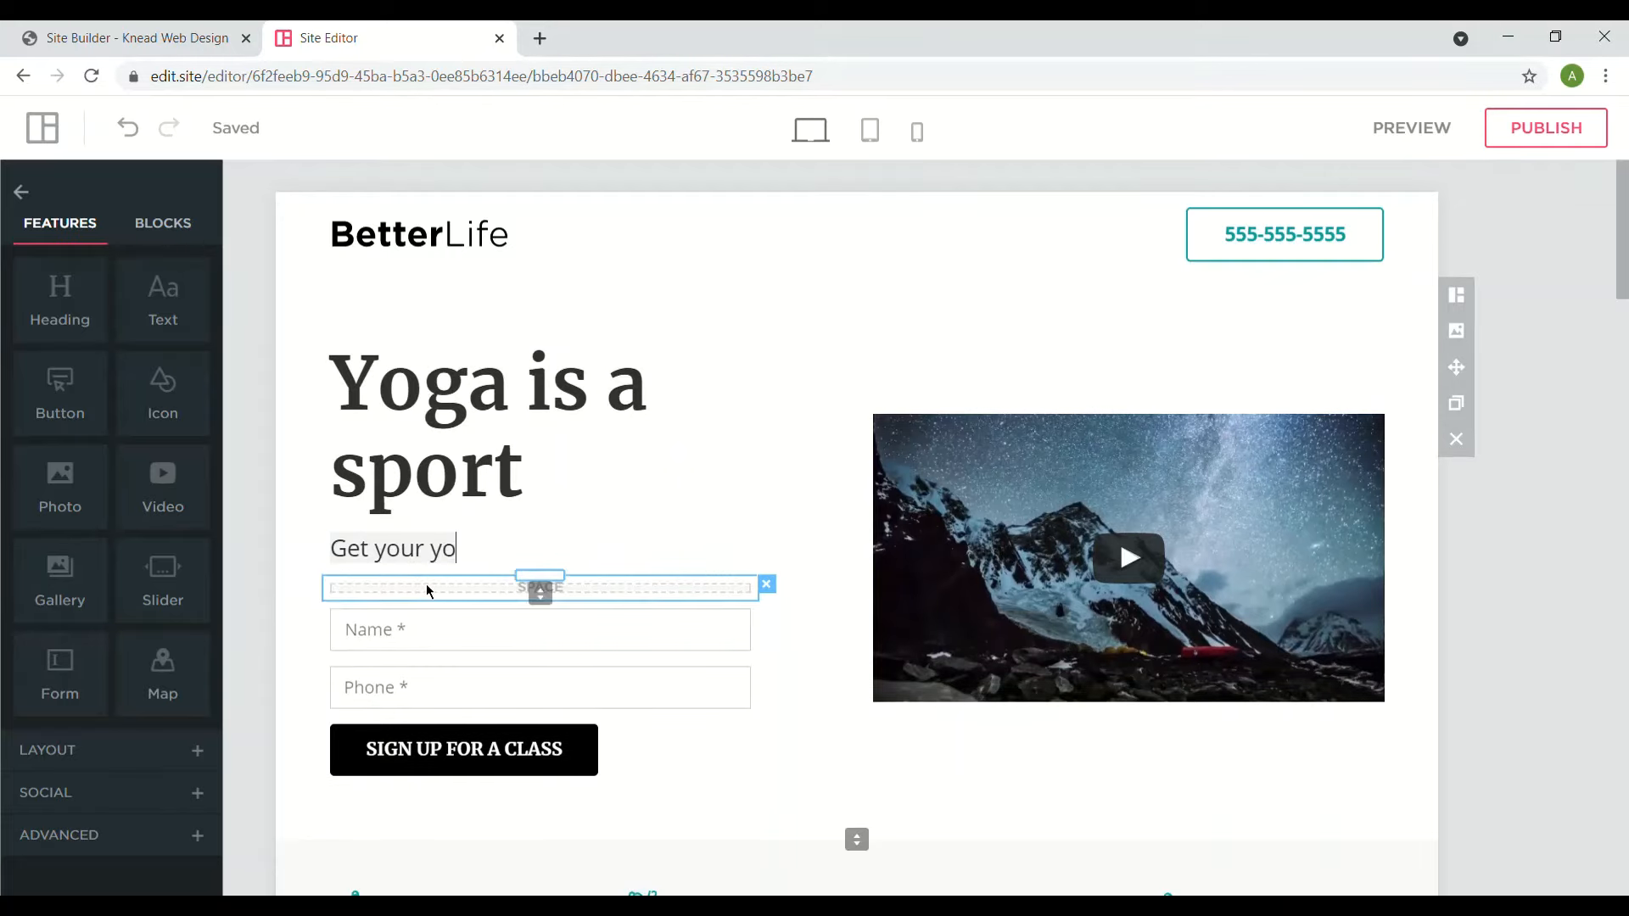
text(ga classes today)
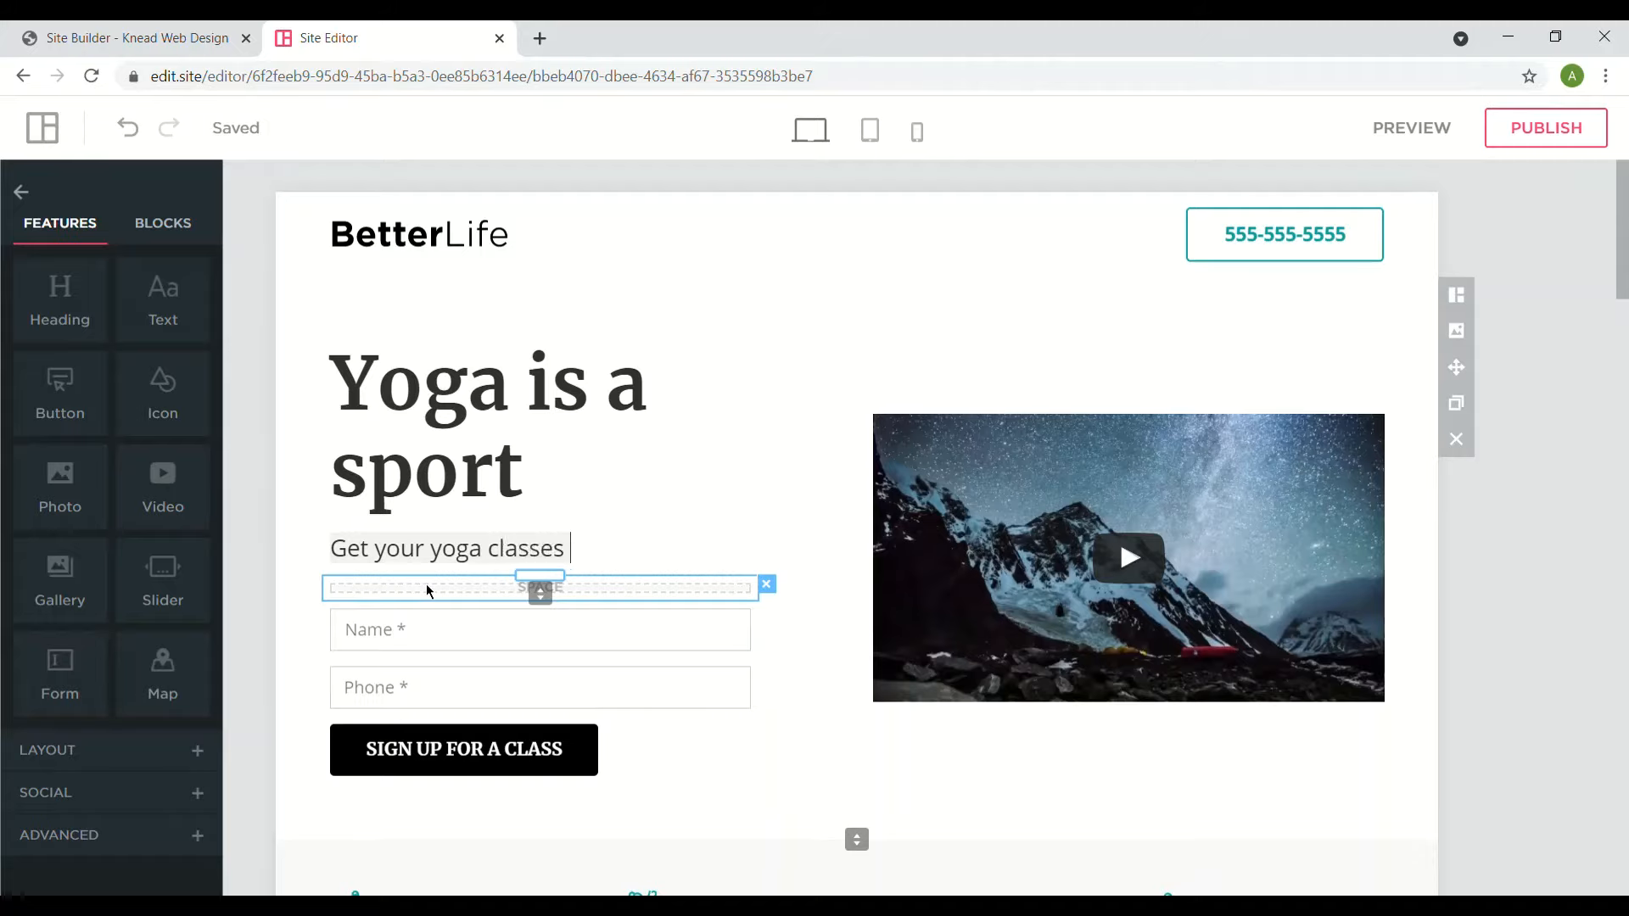
click(395, 620)
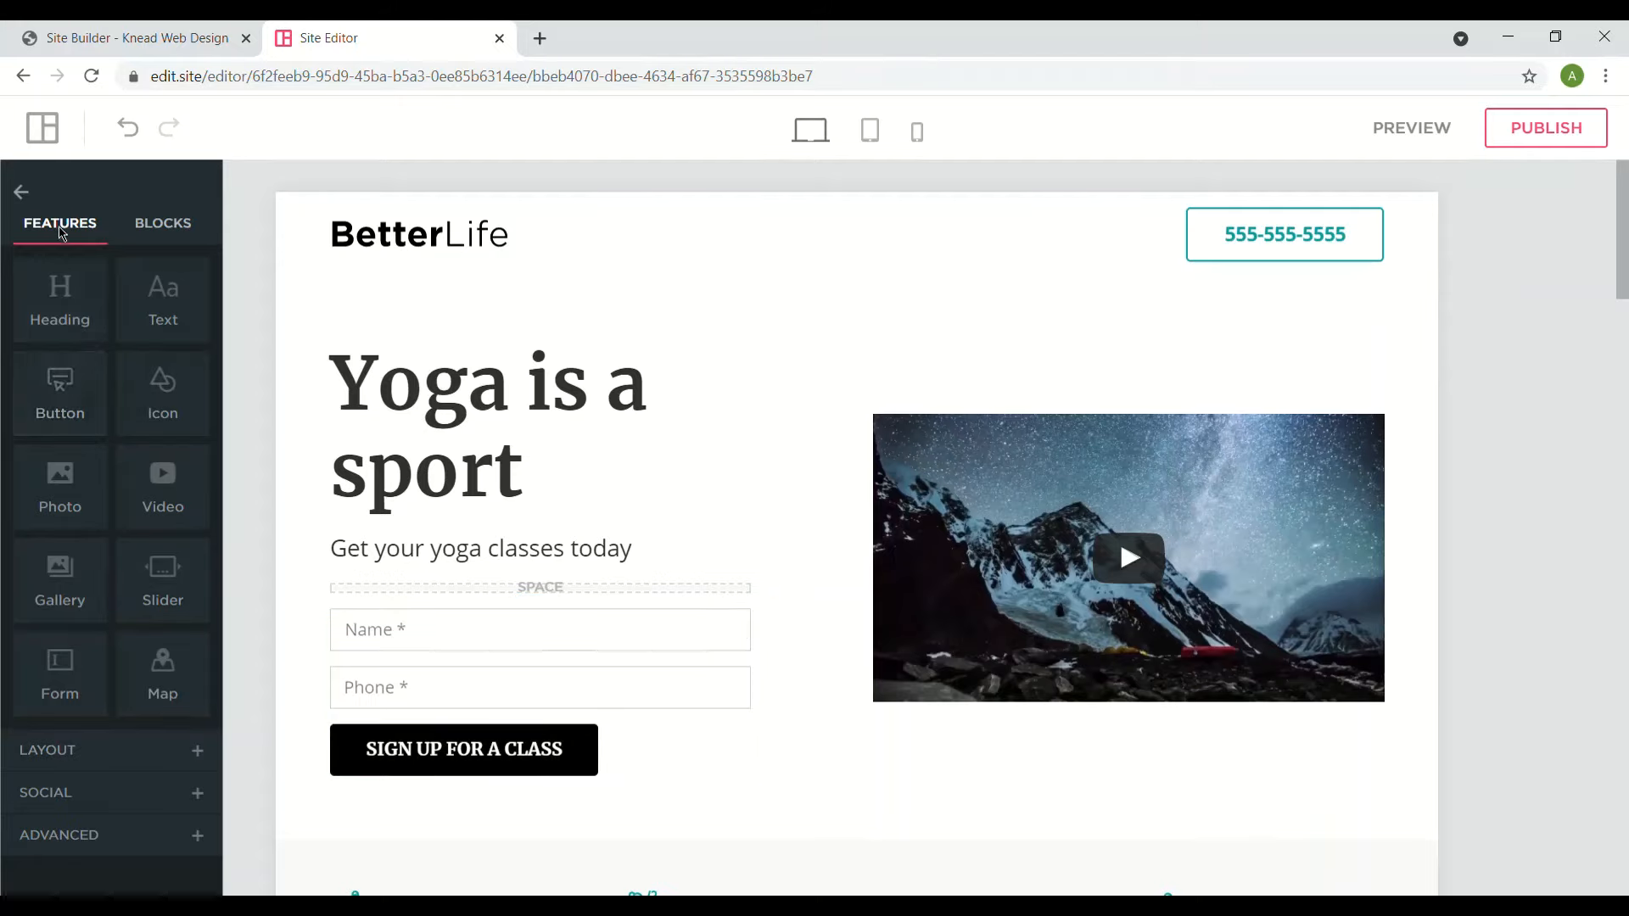
mouse_move(55, 716)
mouse_down()
mouse_move(552, 654)
mouse_move(588, 738)
mouse_move(168, 654)
mouse_move(67, 722)
mouse_up()
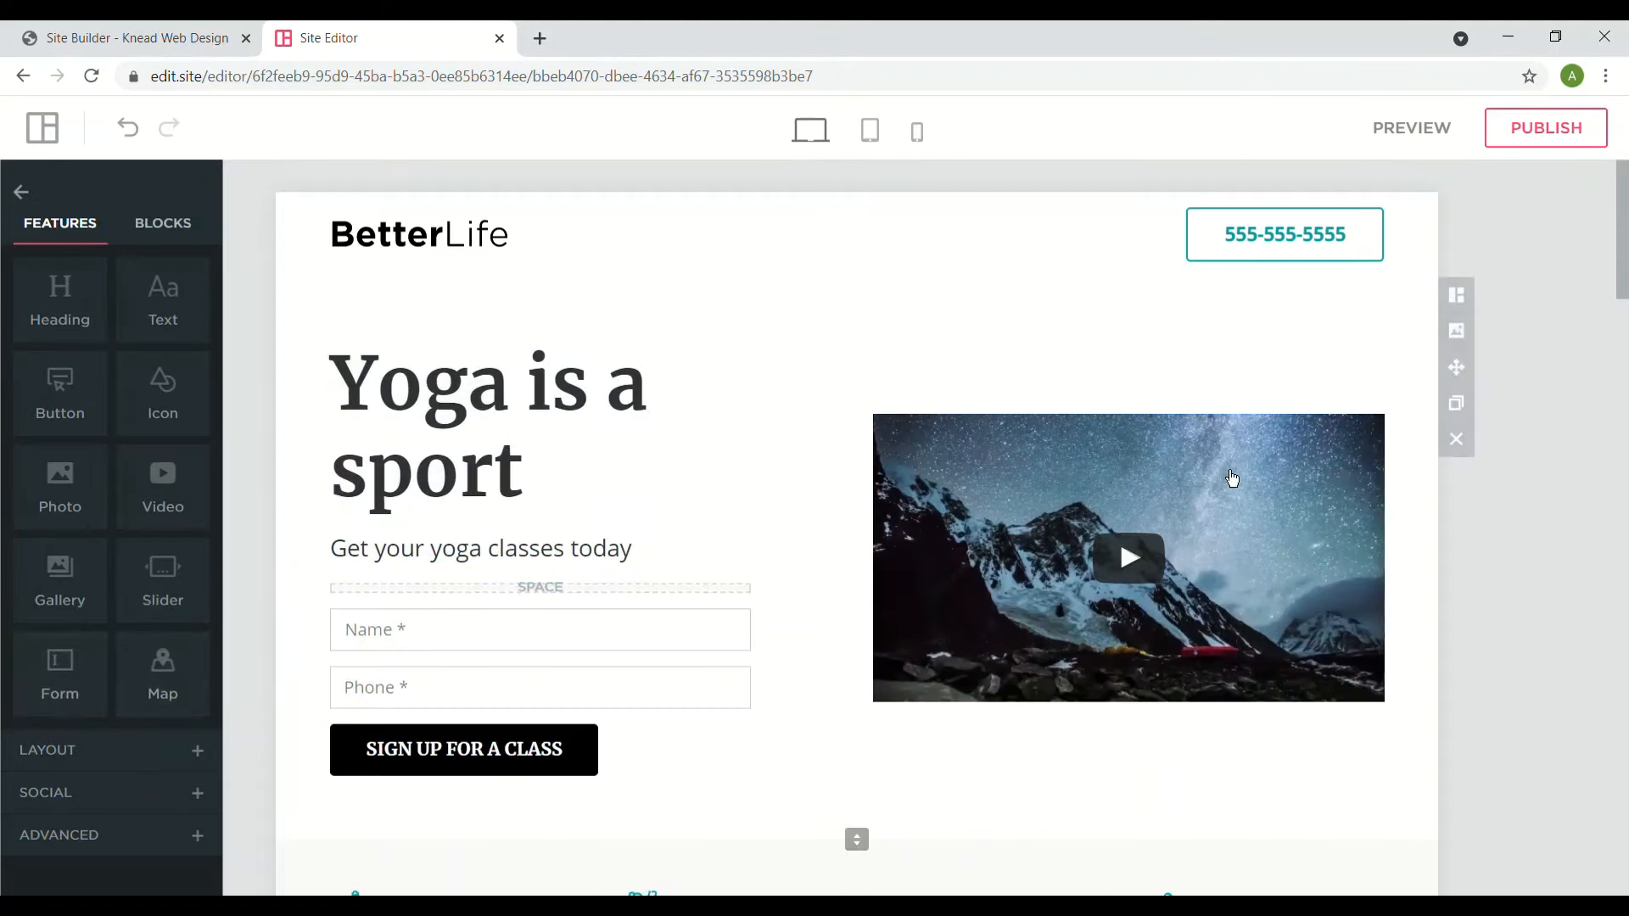
mouse_move(1288, 239)
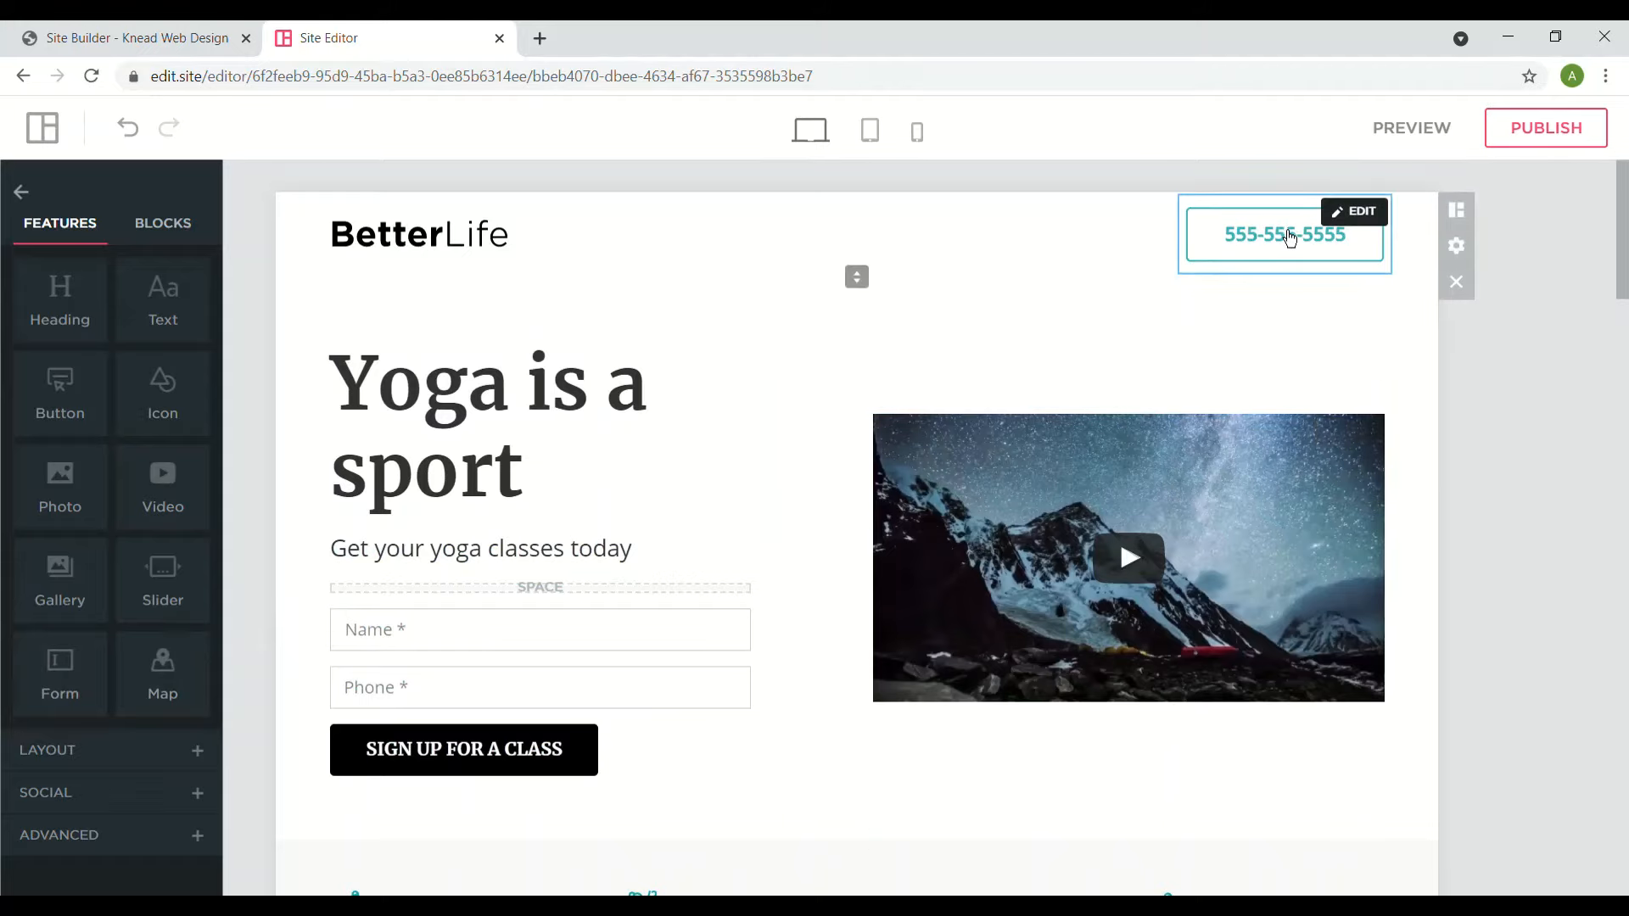
click(1362, 226)
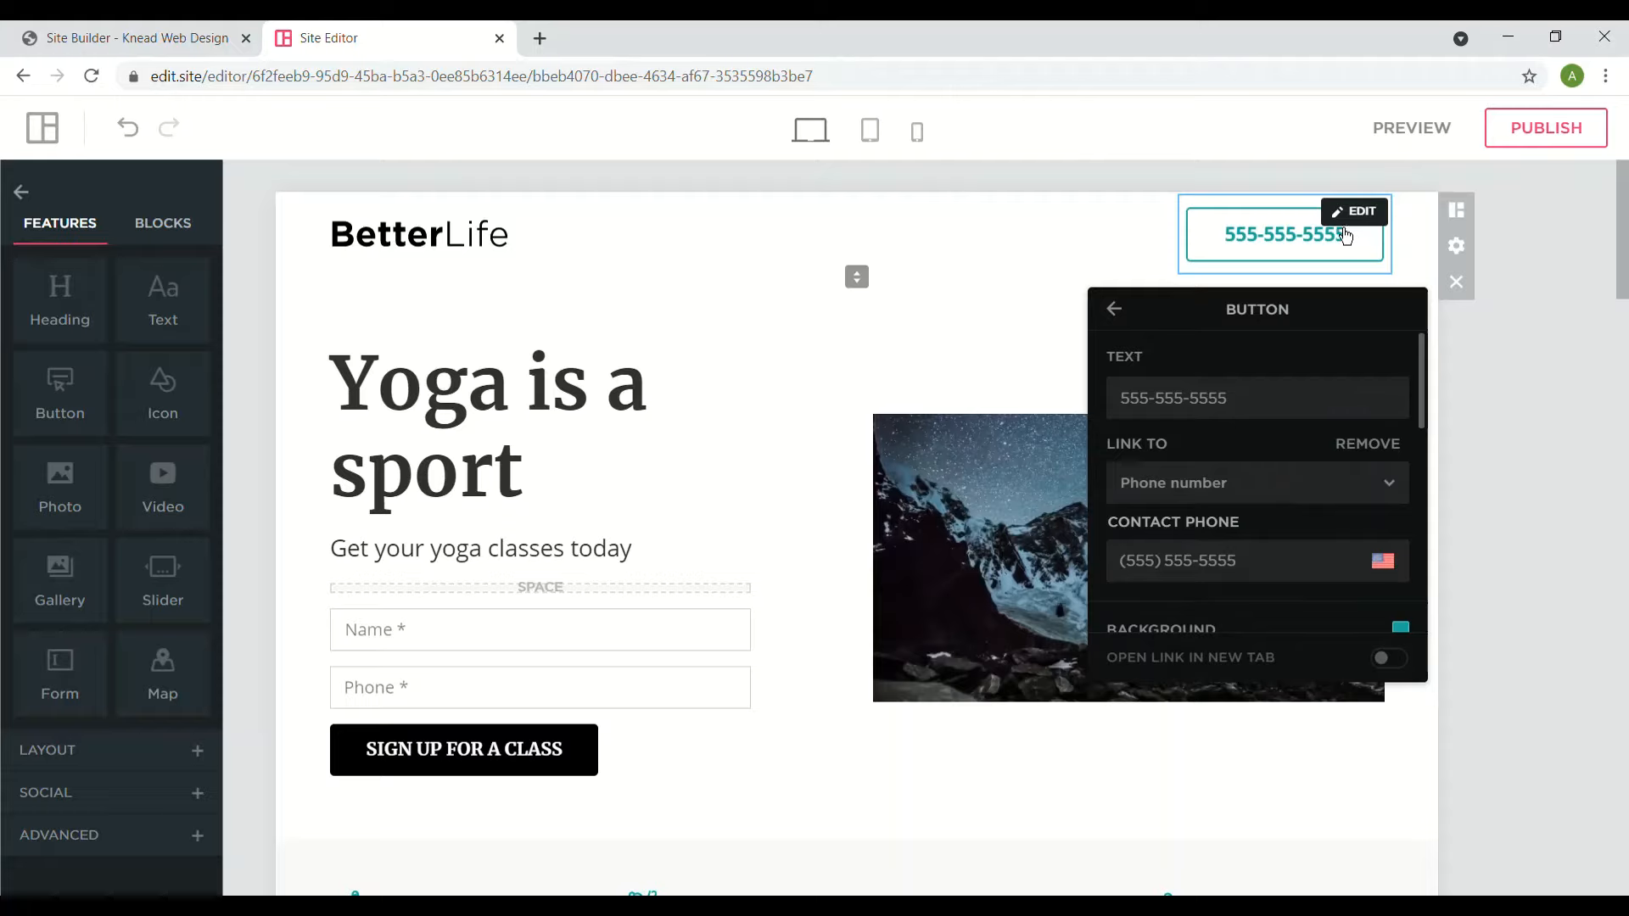
triple_click(1229, 399)
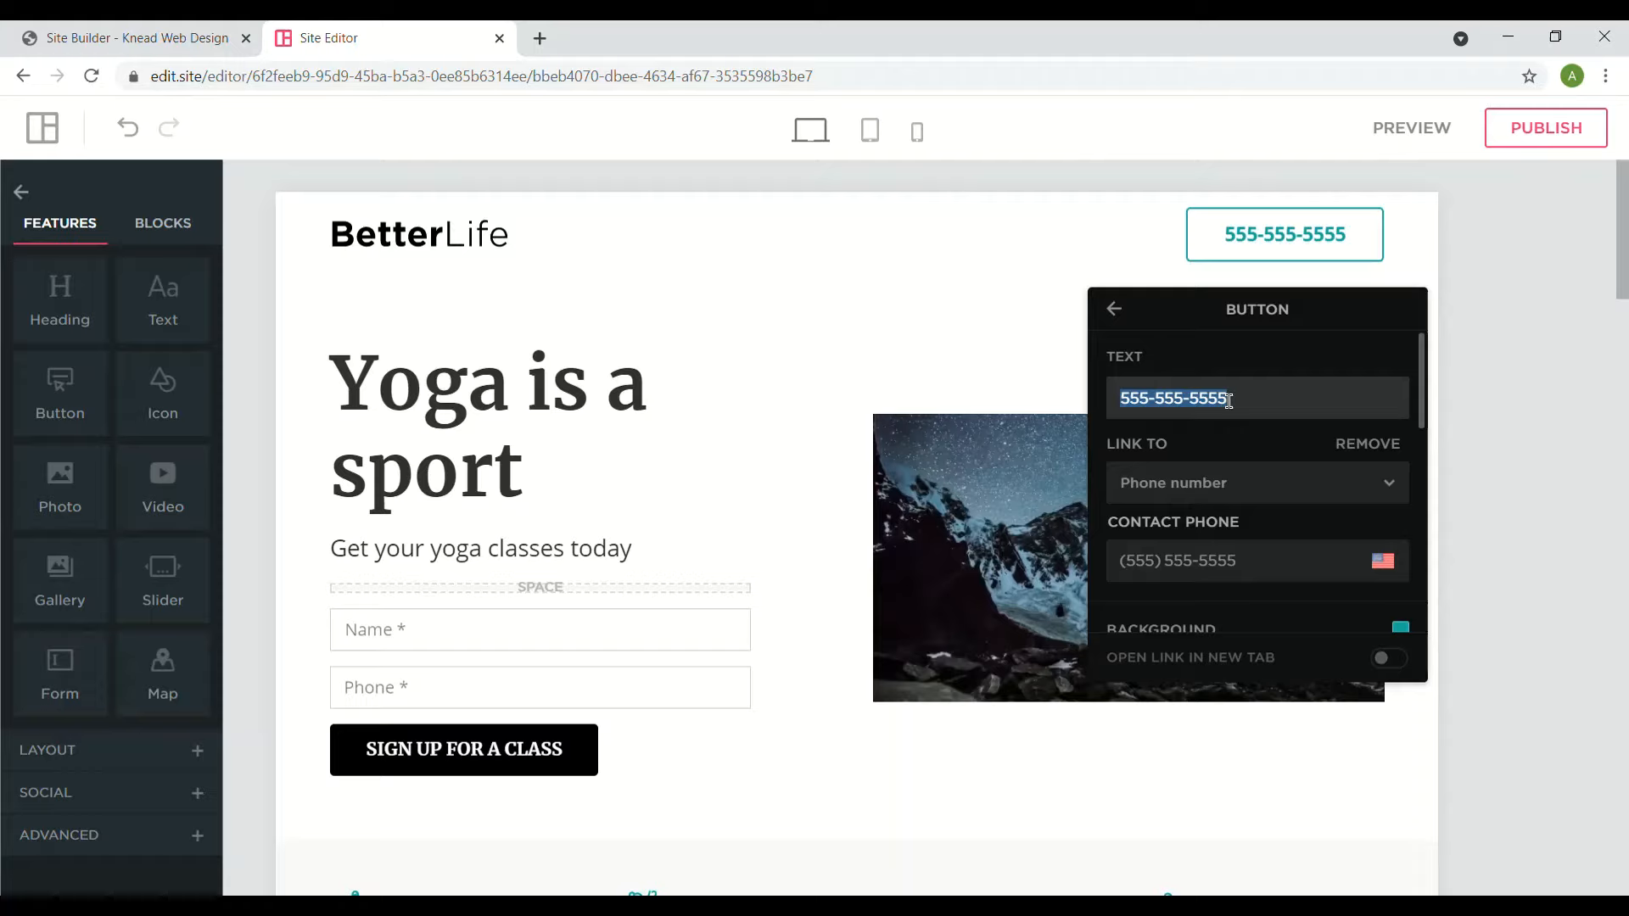
text(123456789)
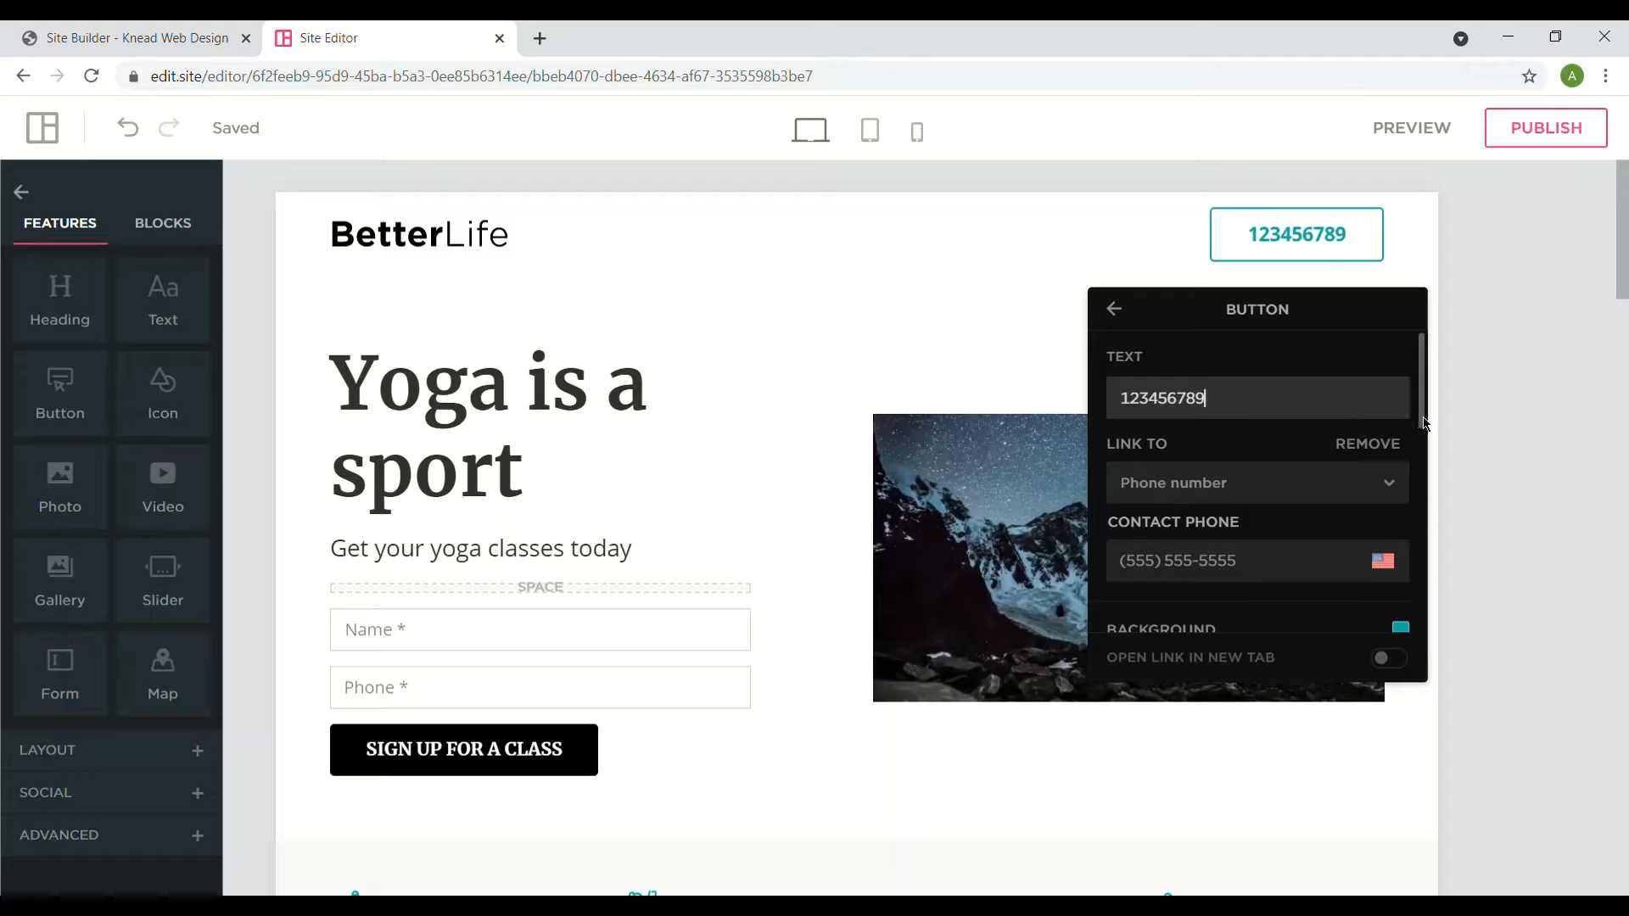
scroll(1423, 421, down, 1)
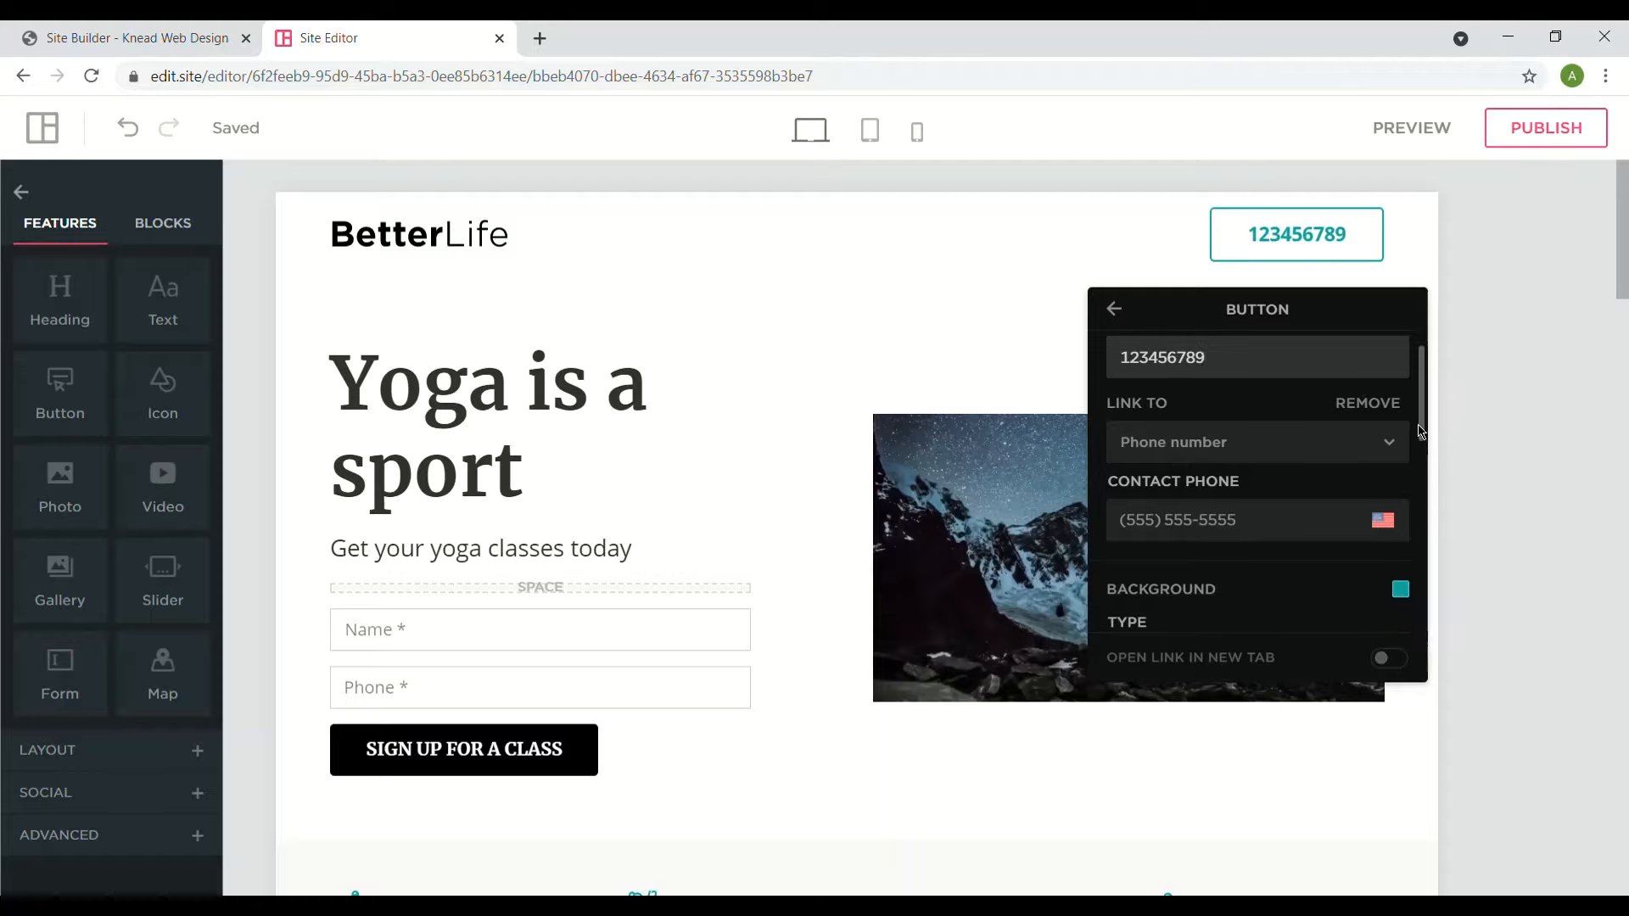
scroll(1424, 430, up, 1)
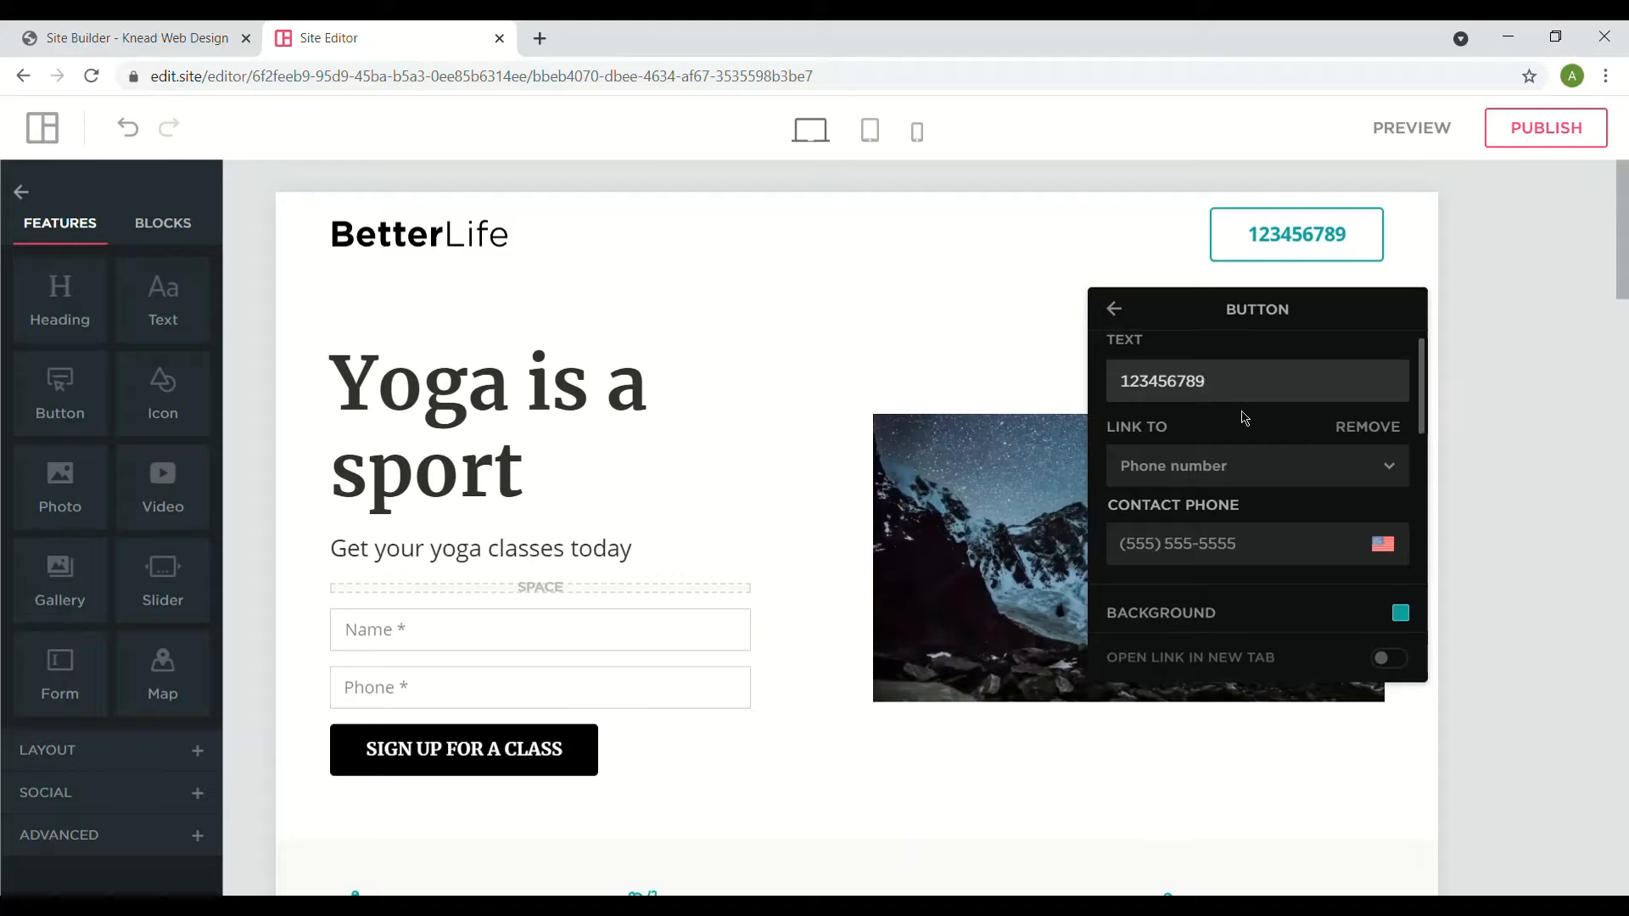
- Set the header button's link target to Email address and relabel it 'Email Us'
click(1217, 464)
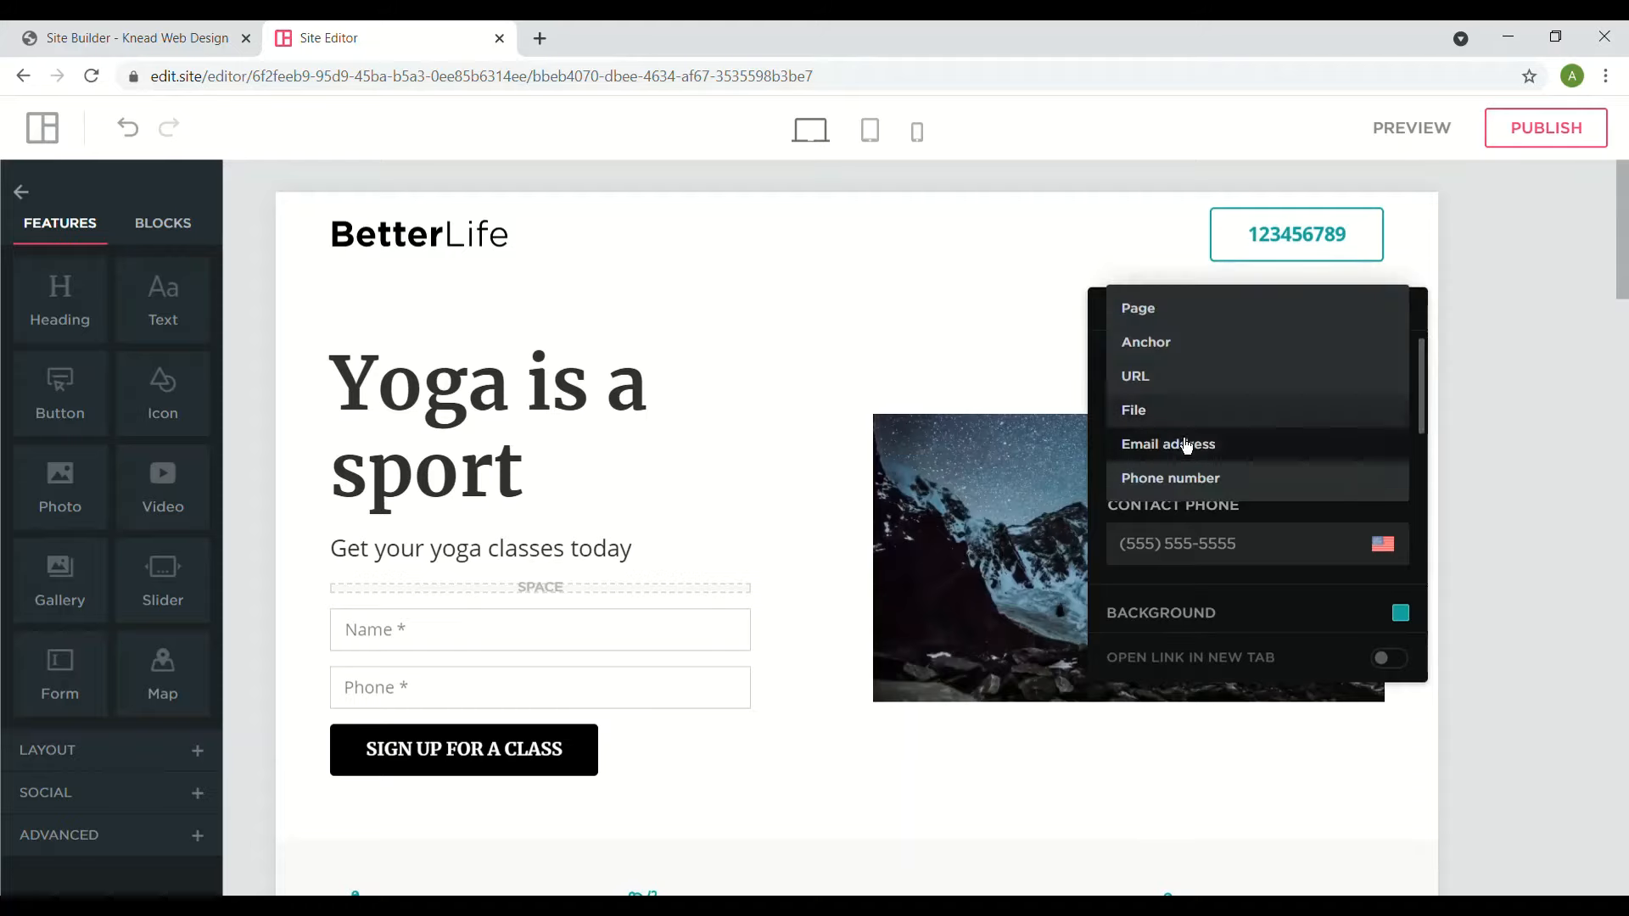
click(1185, 449)
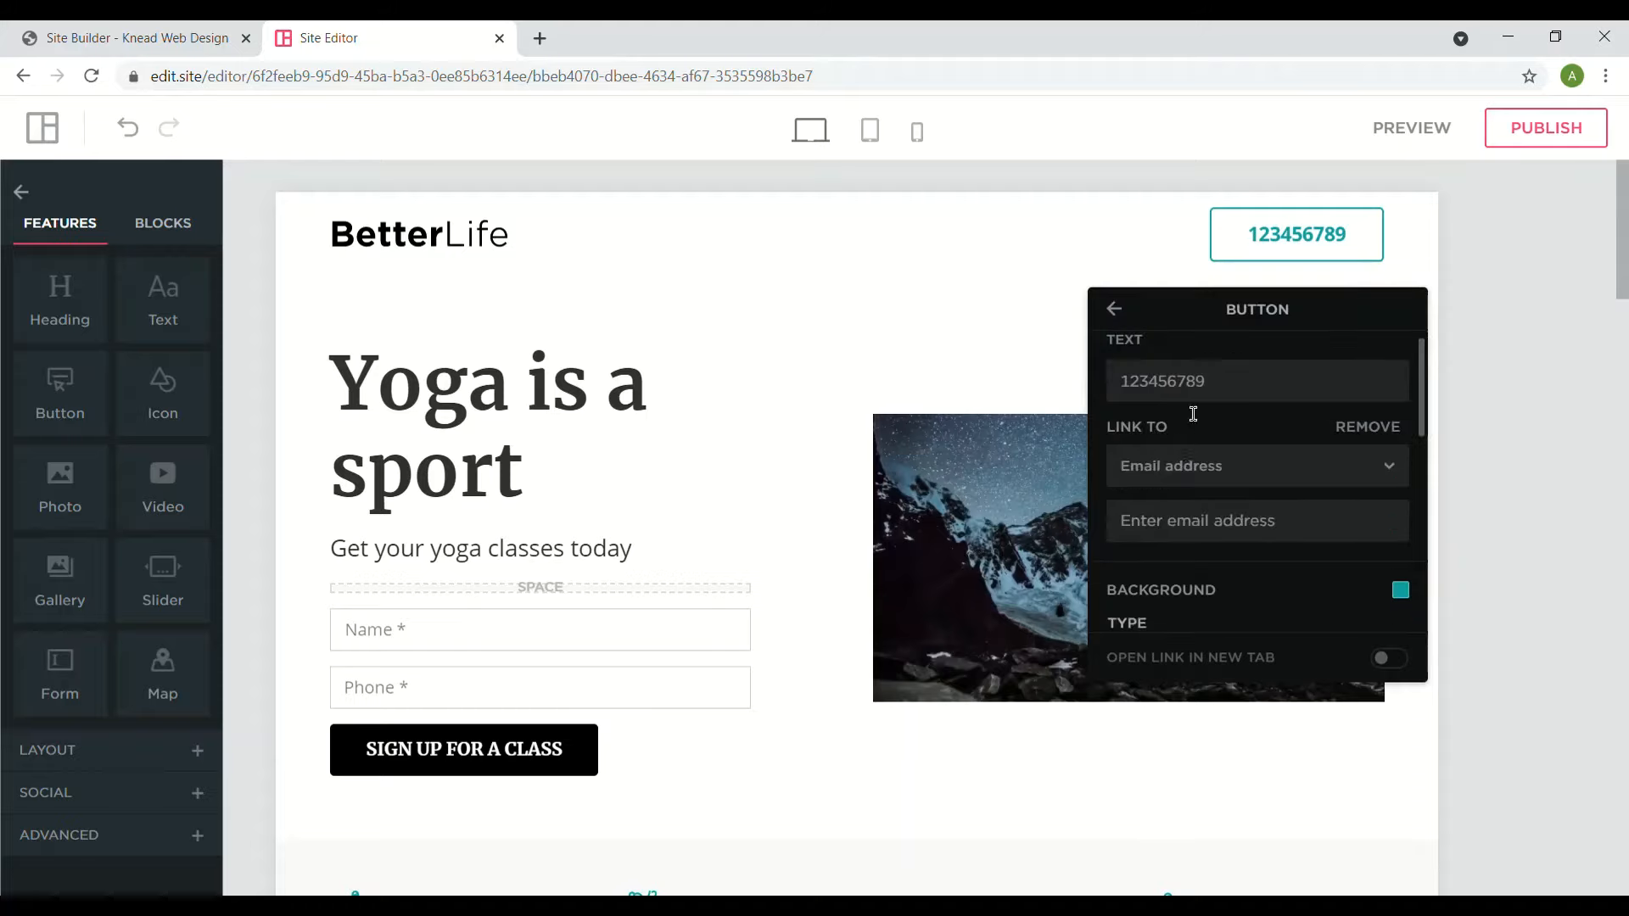
double_click(1186, 389)
text(Em)
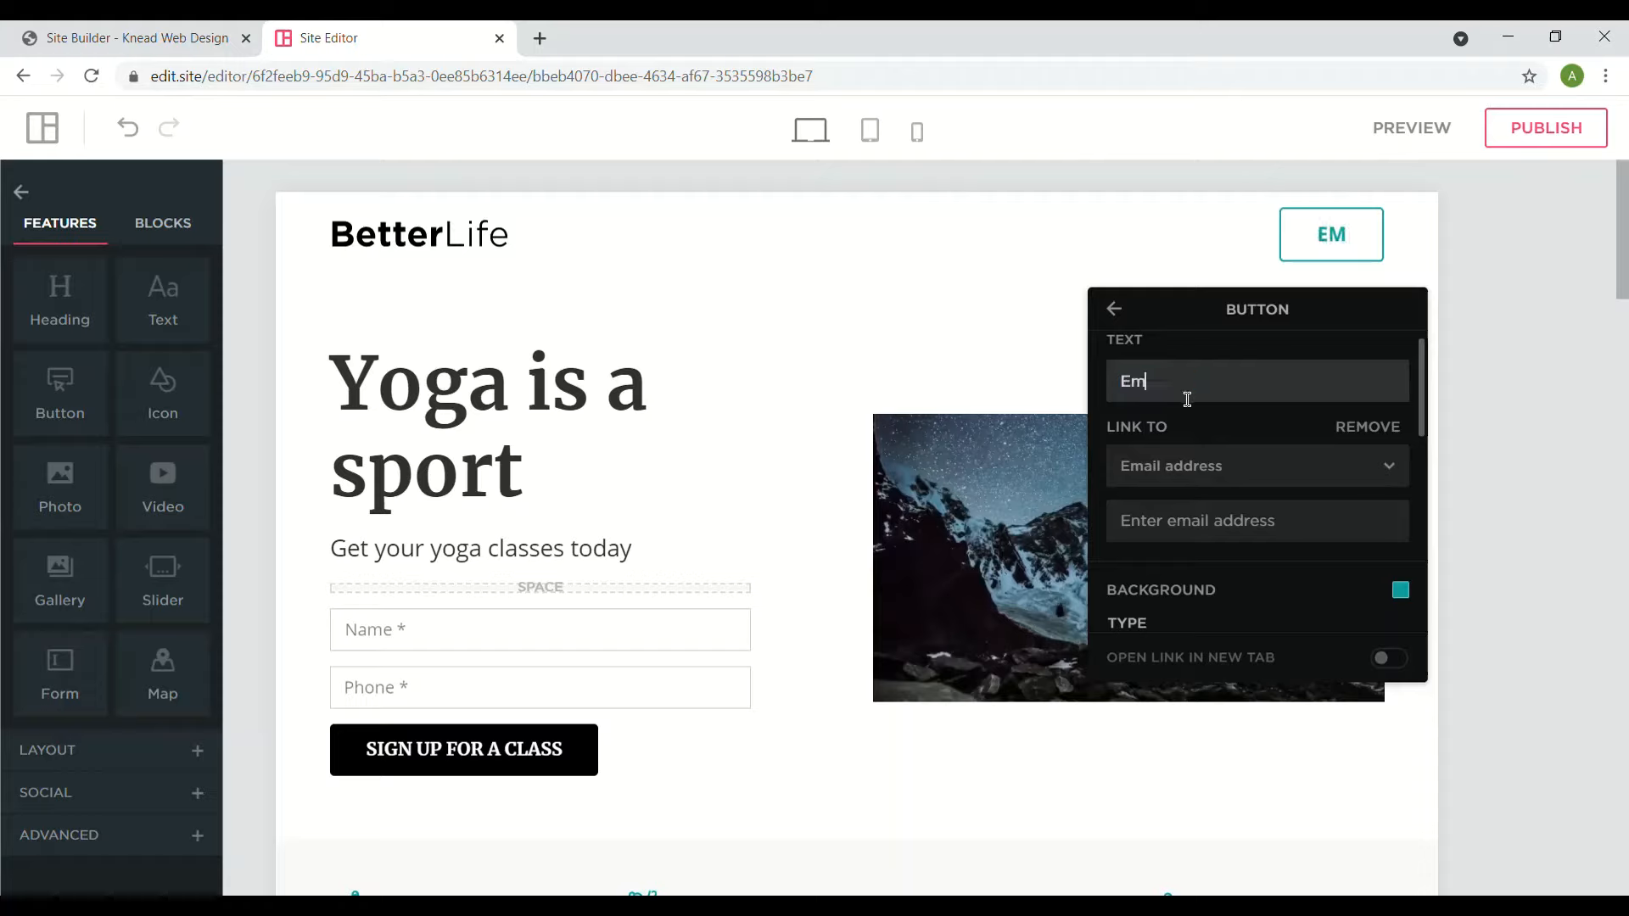
text(ail Us)
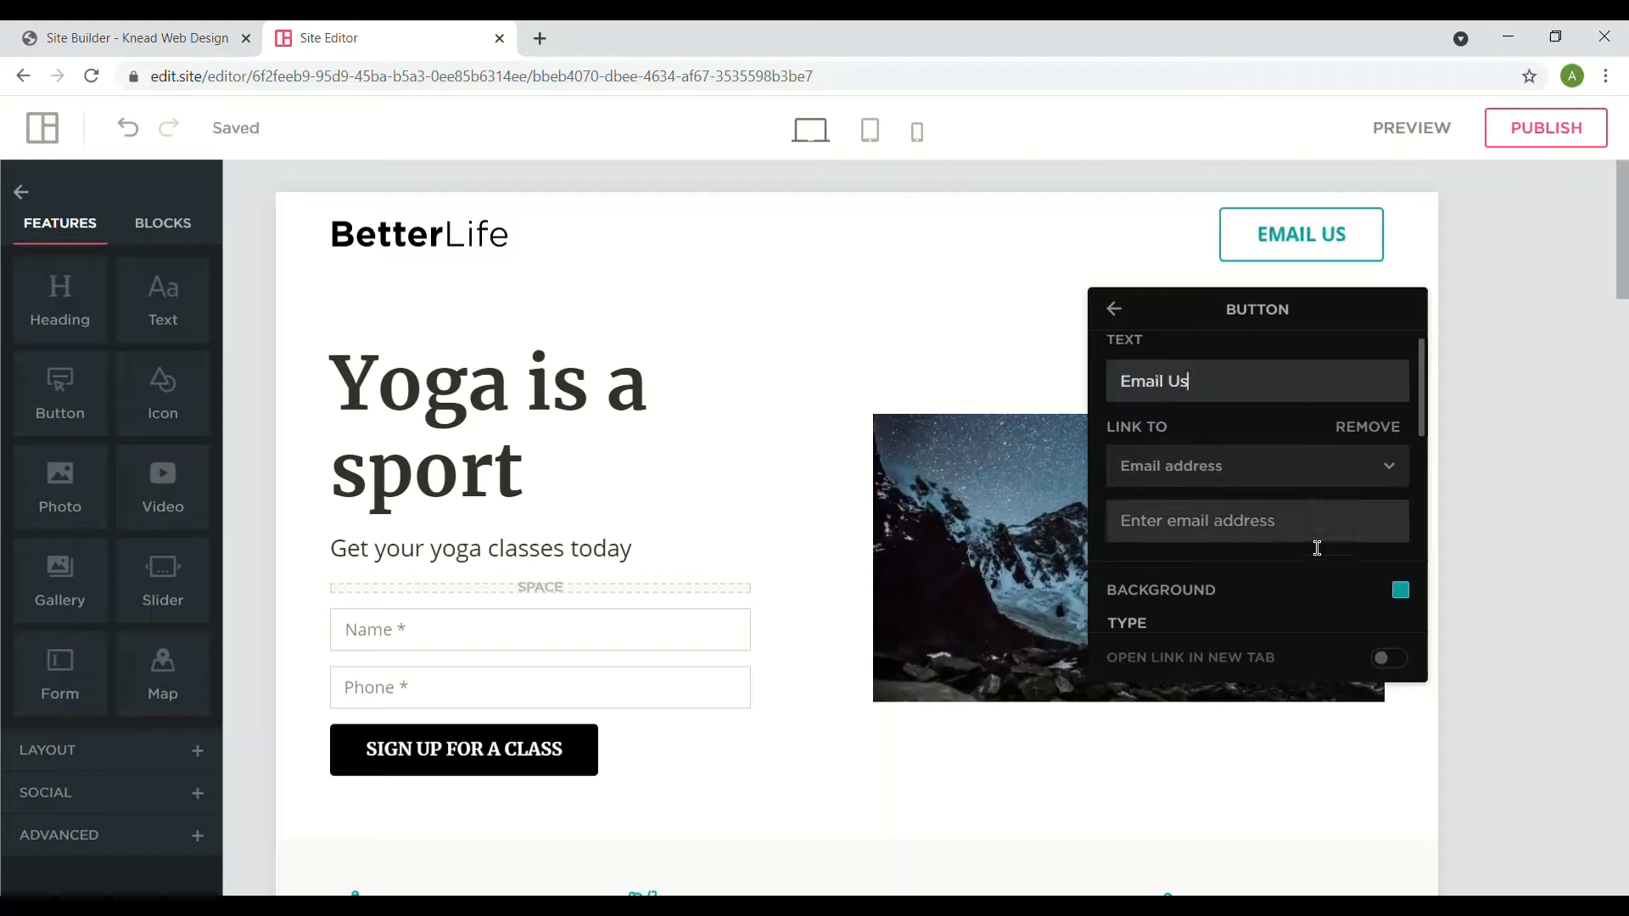
- Keep Email address as the link target and enter the company's contact e-mail address
click(1269, 482)
click(1227, 521)
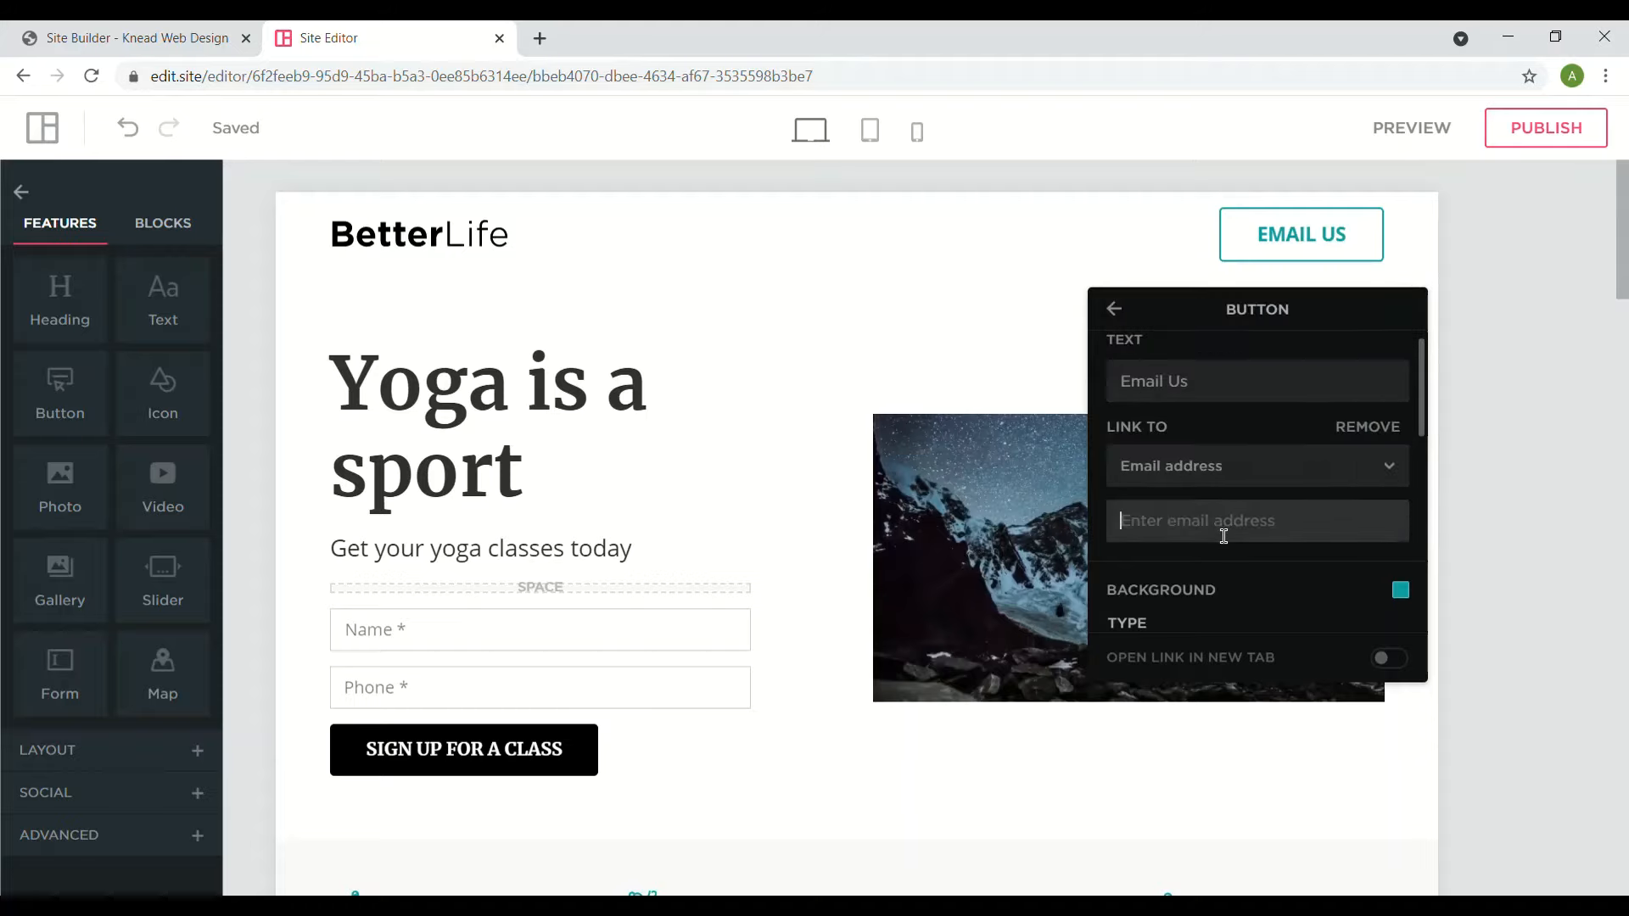
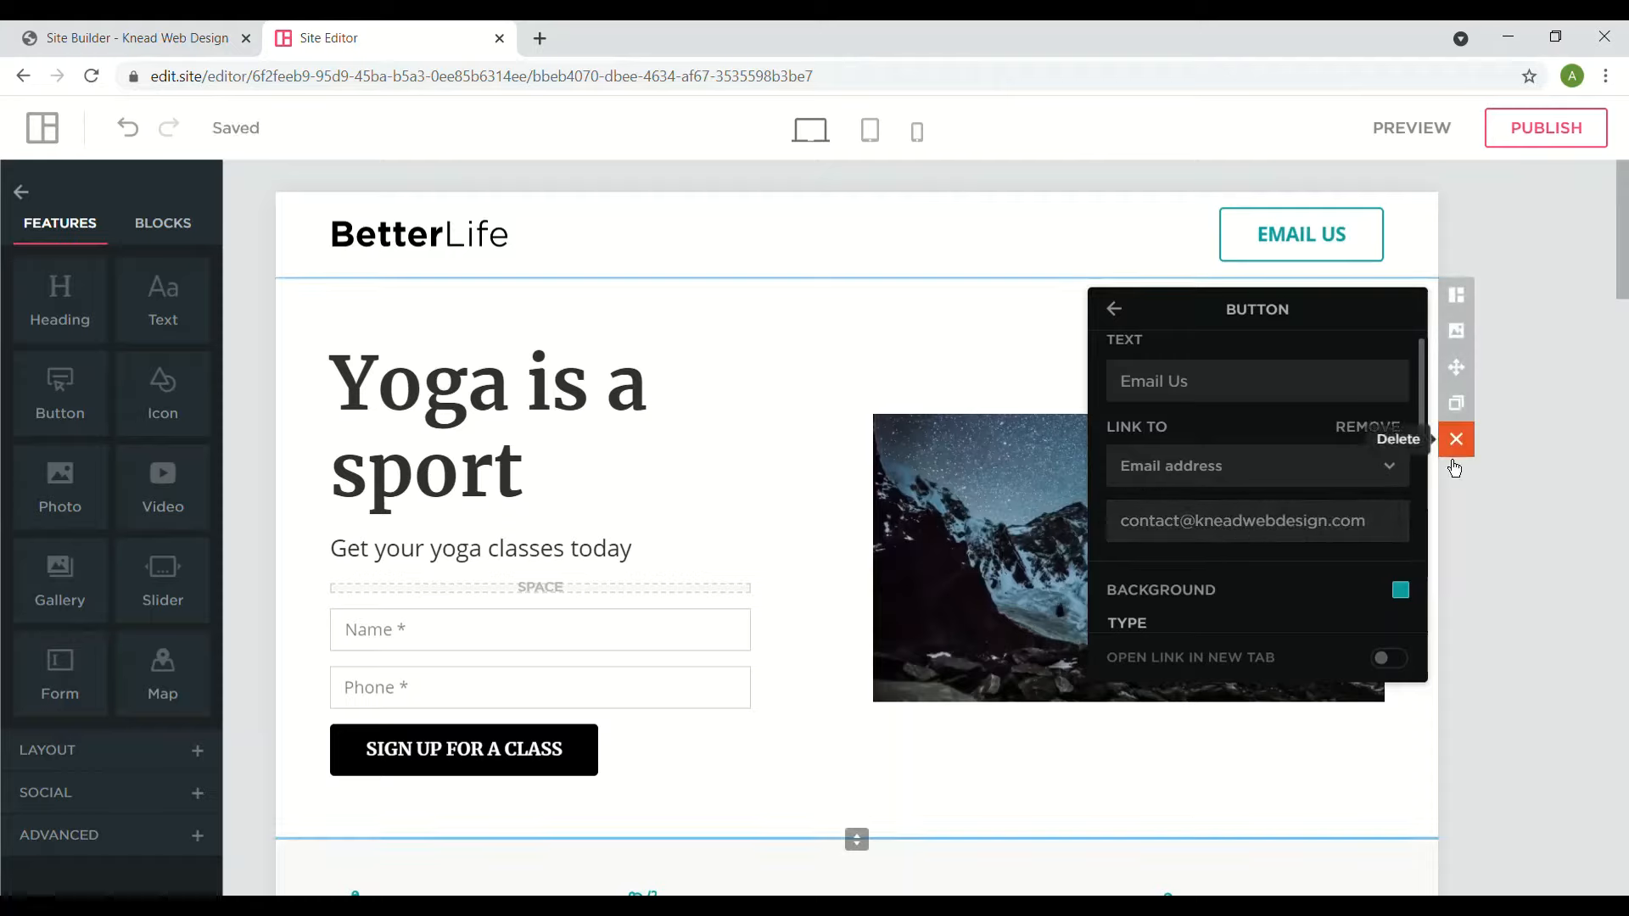
drag(1431, 425, 1428, 465)
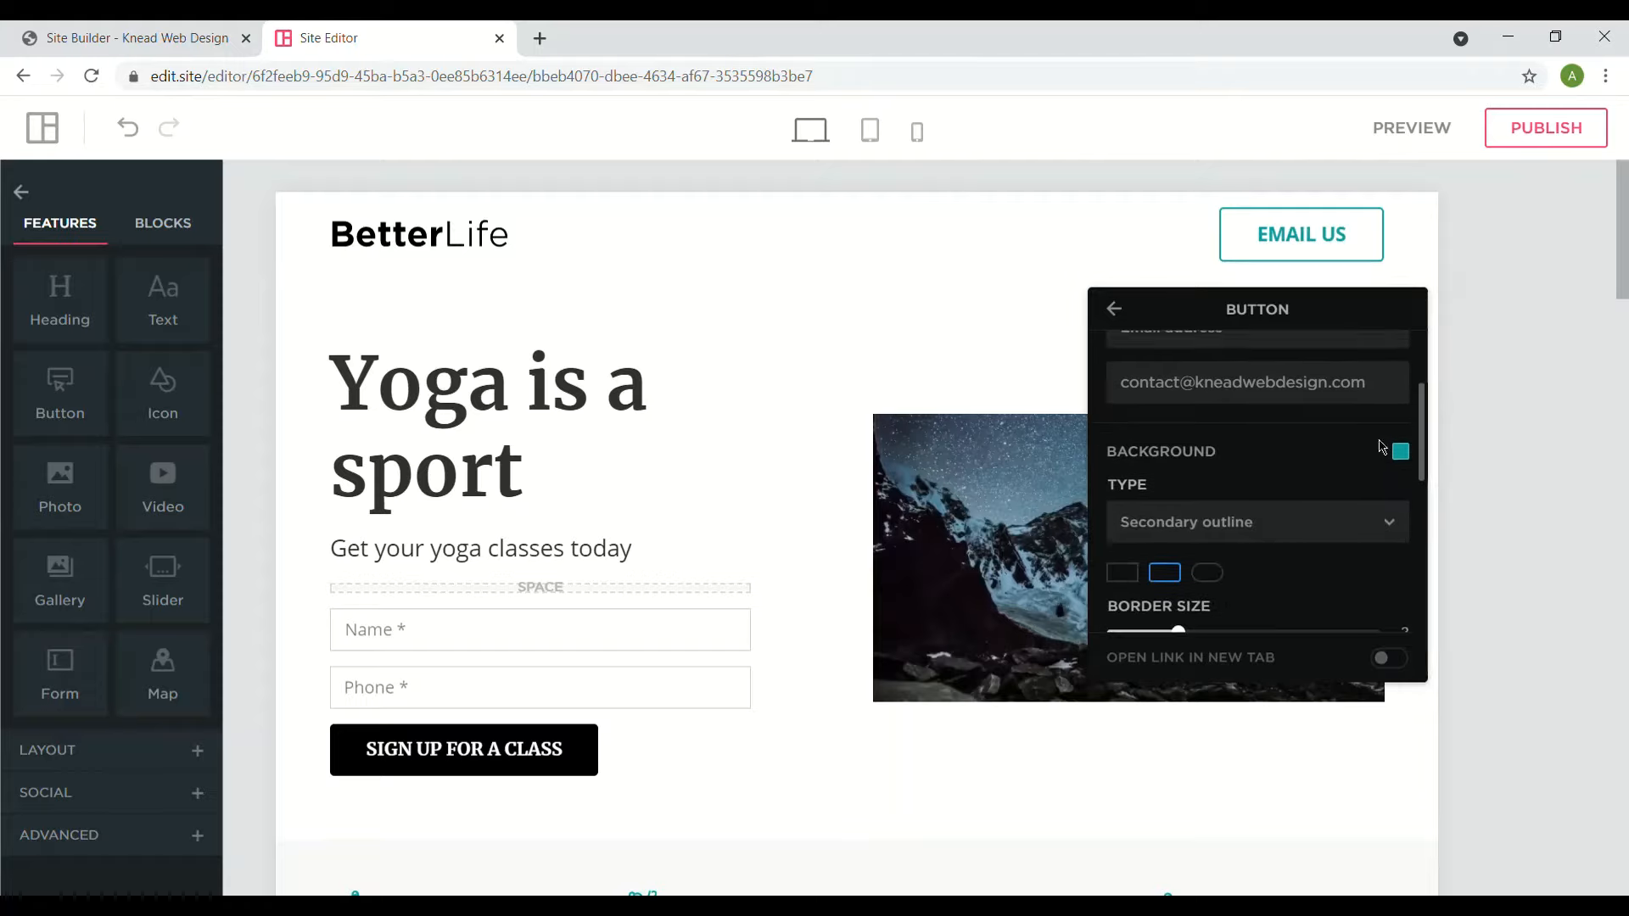
click(1402, 453)
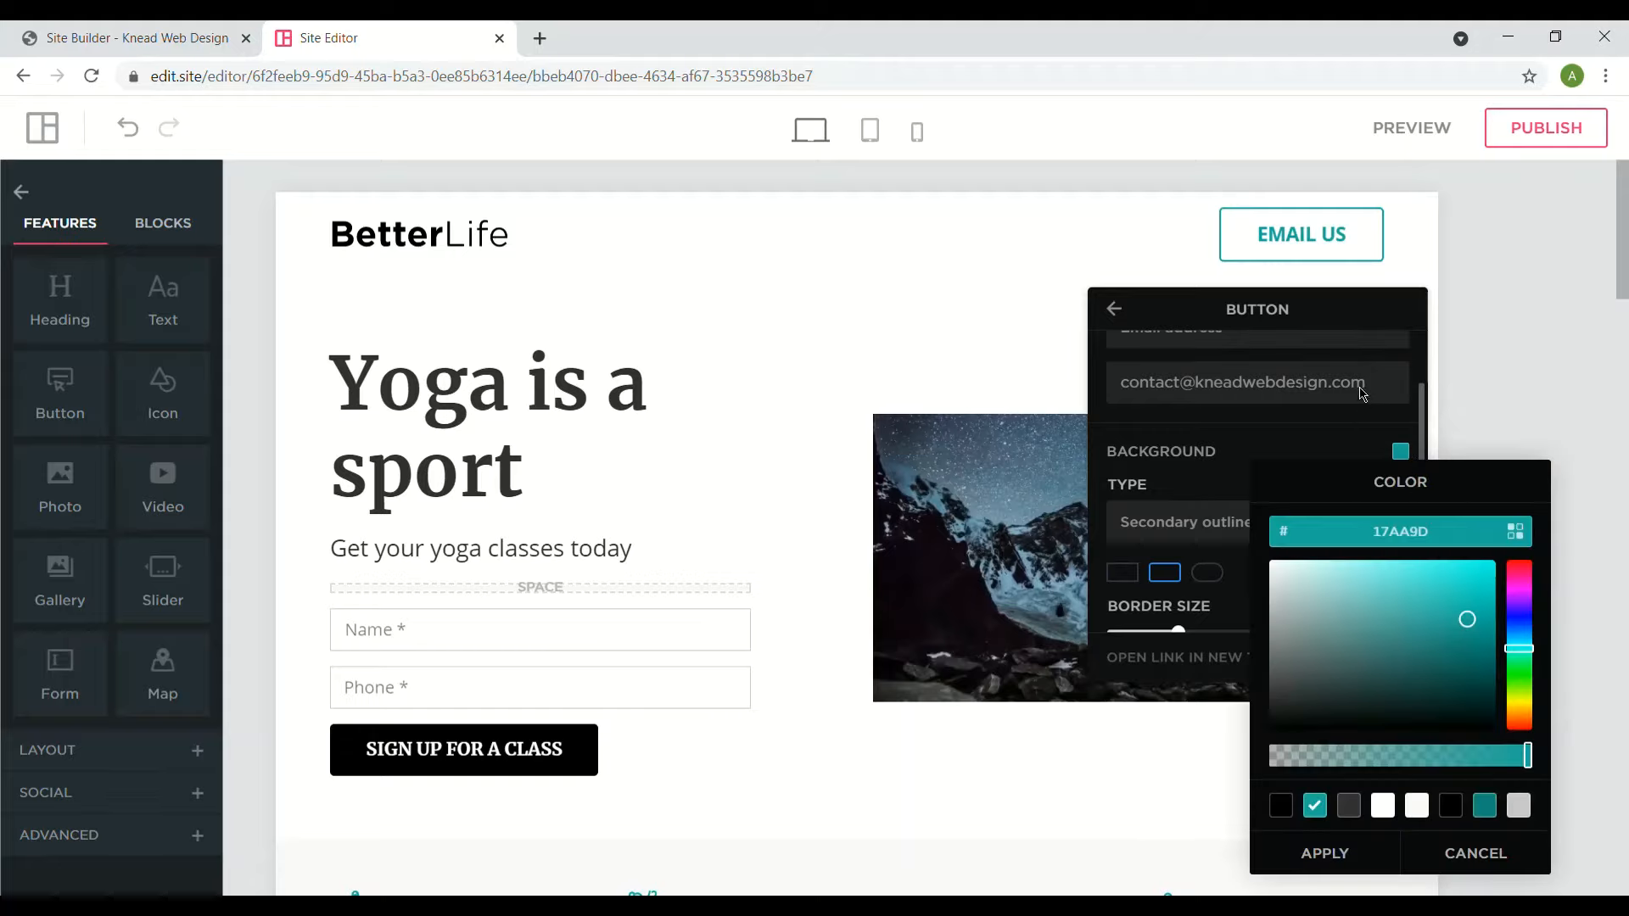
click(1270, 432)
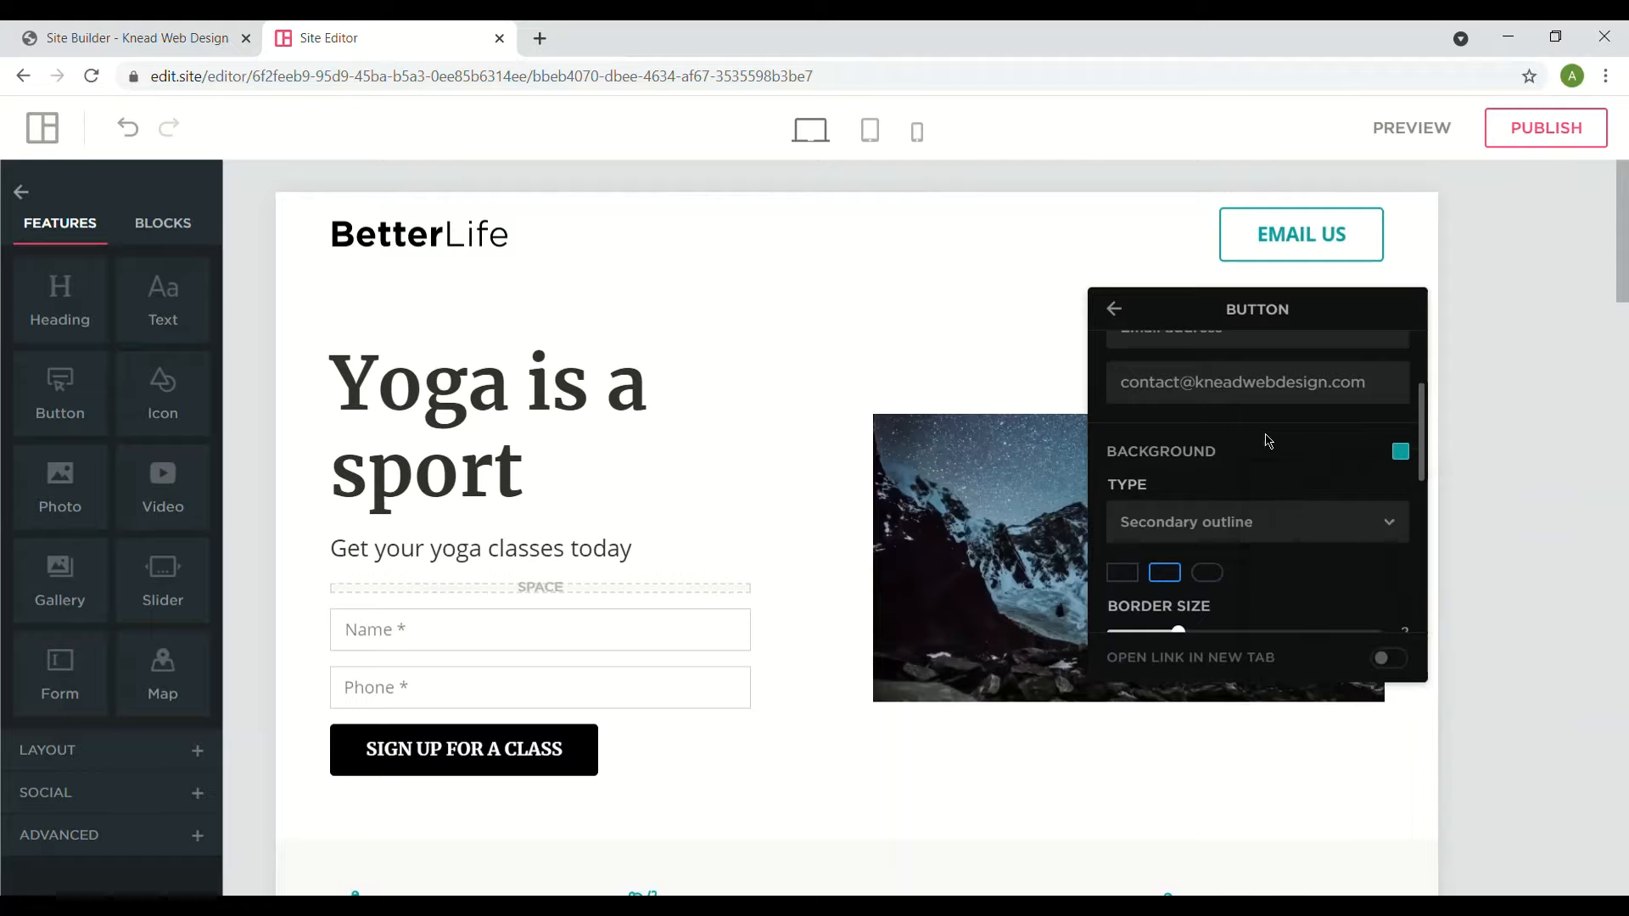
click(1247, 529)
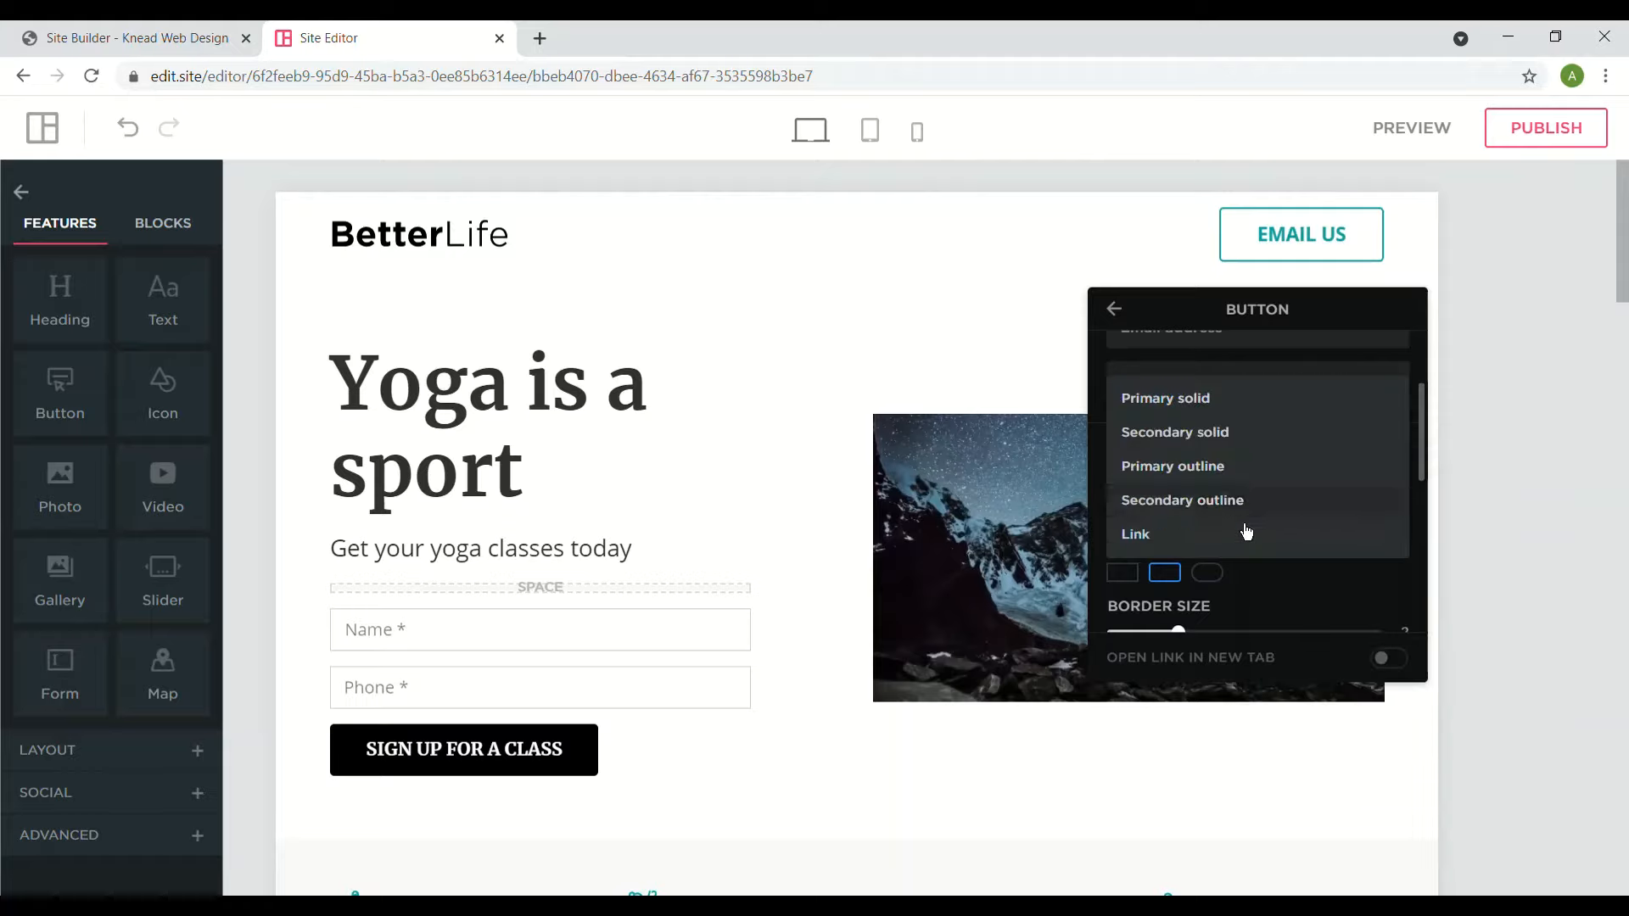
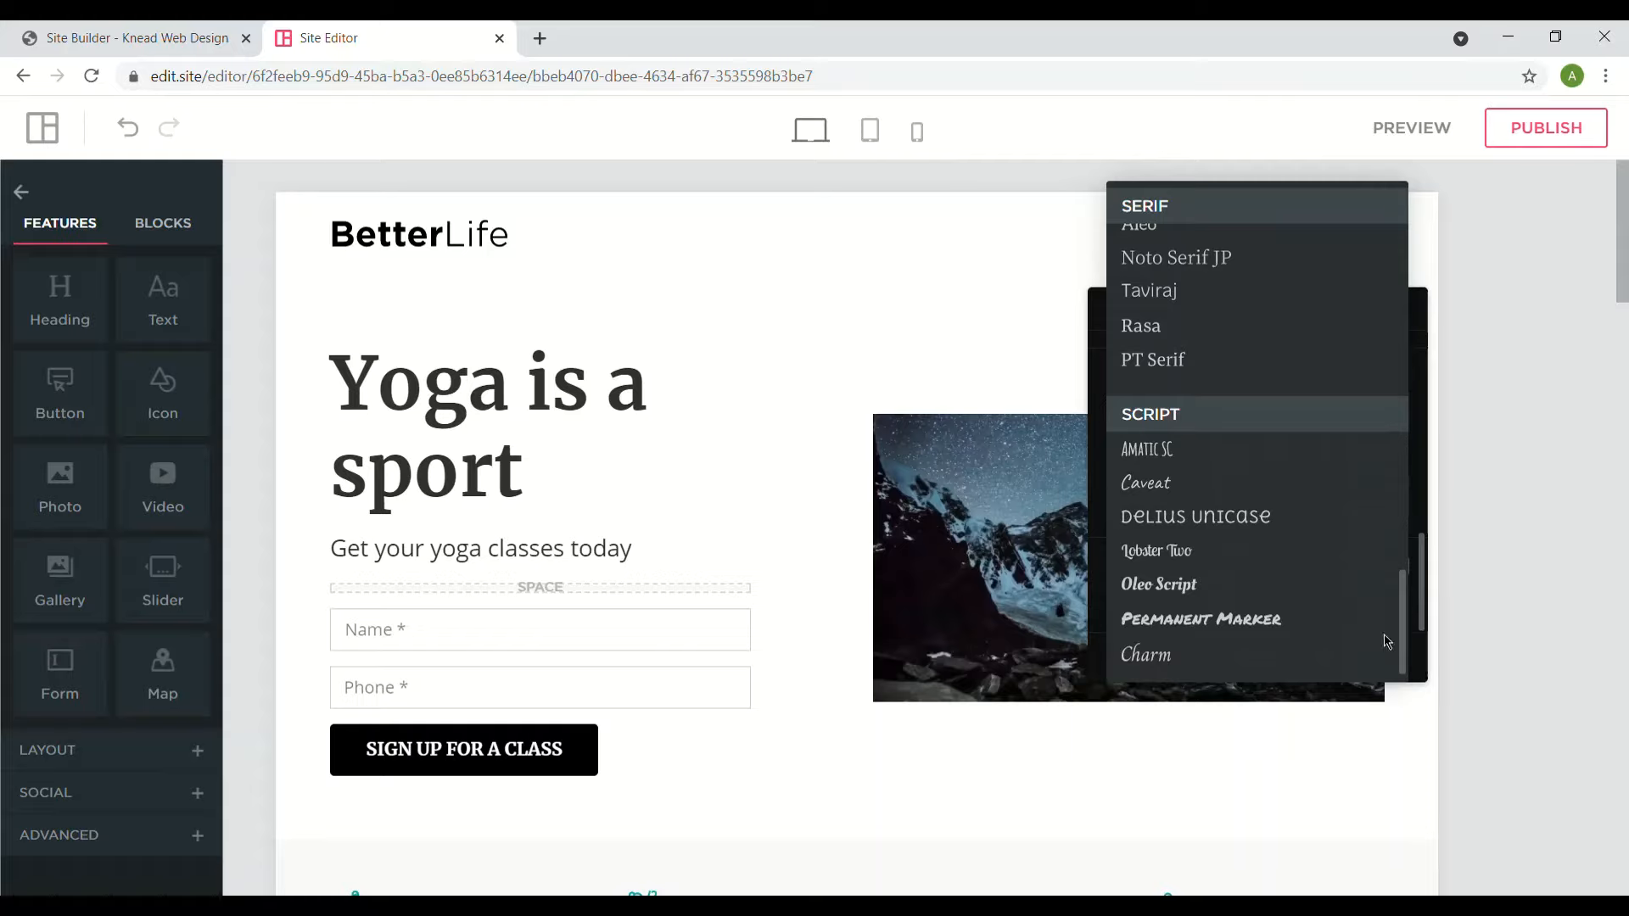
- Set the EMAIL US button font to Caveat and place an envelope icon before the text
click(1256, 482)
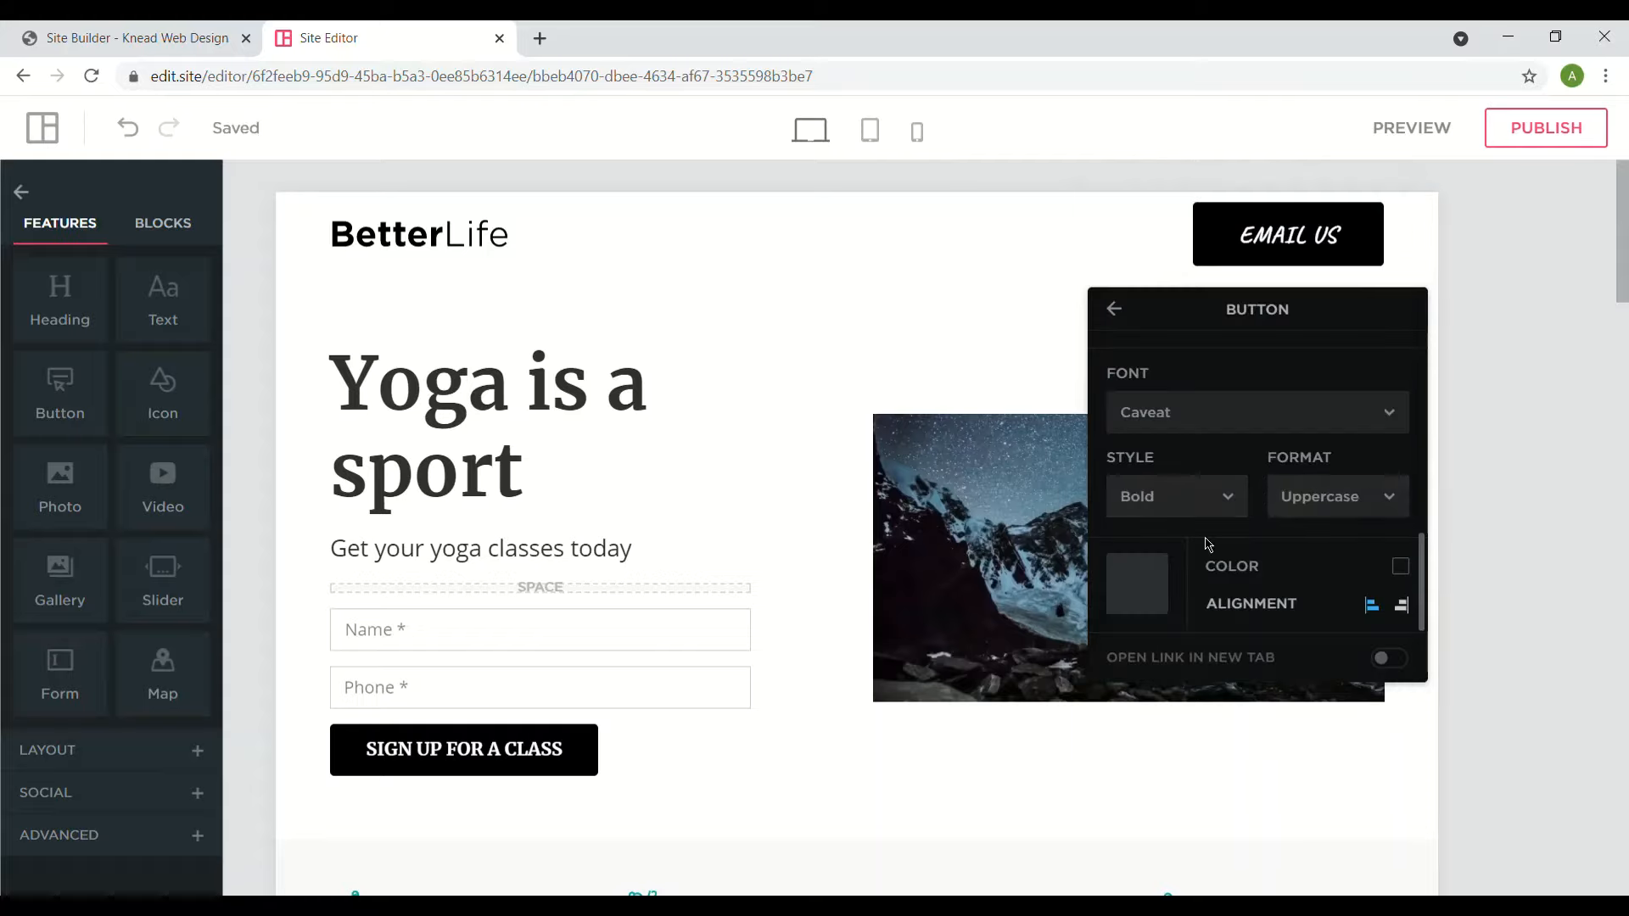
click(1157, 577)
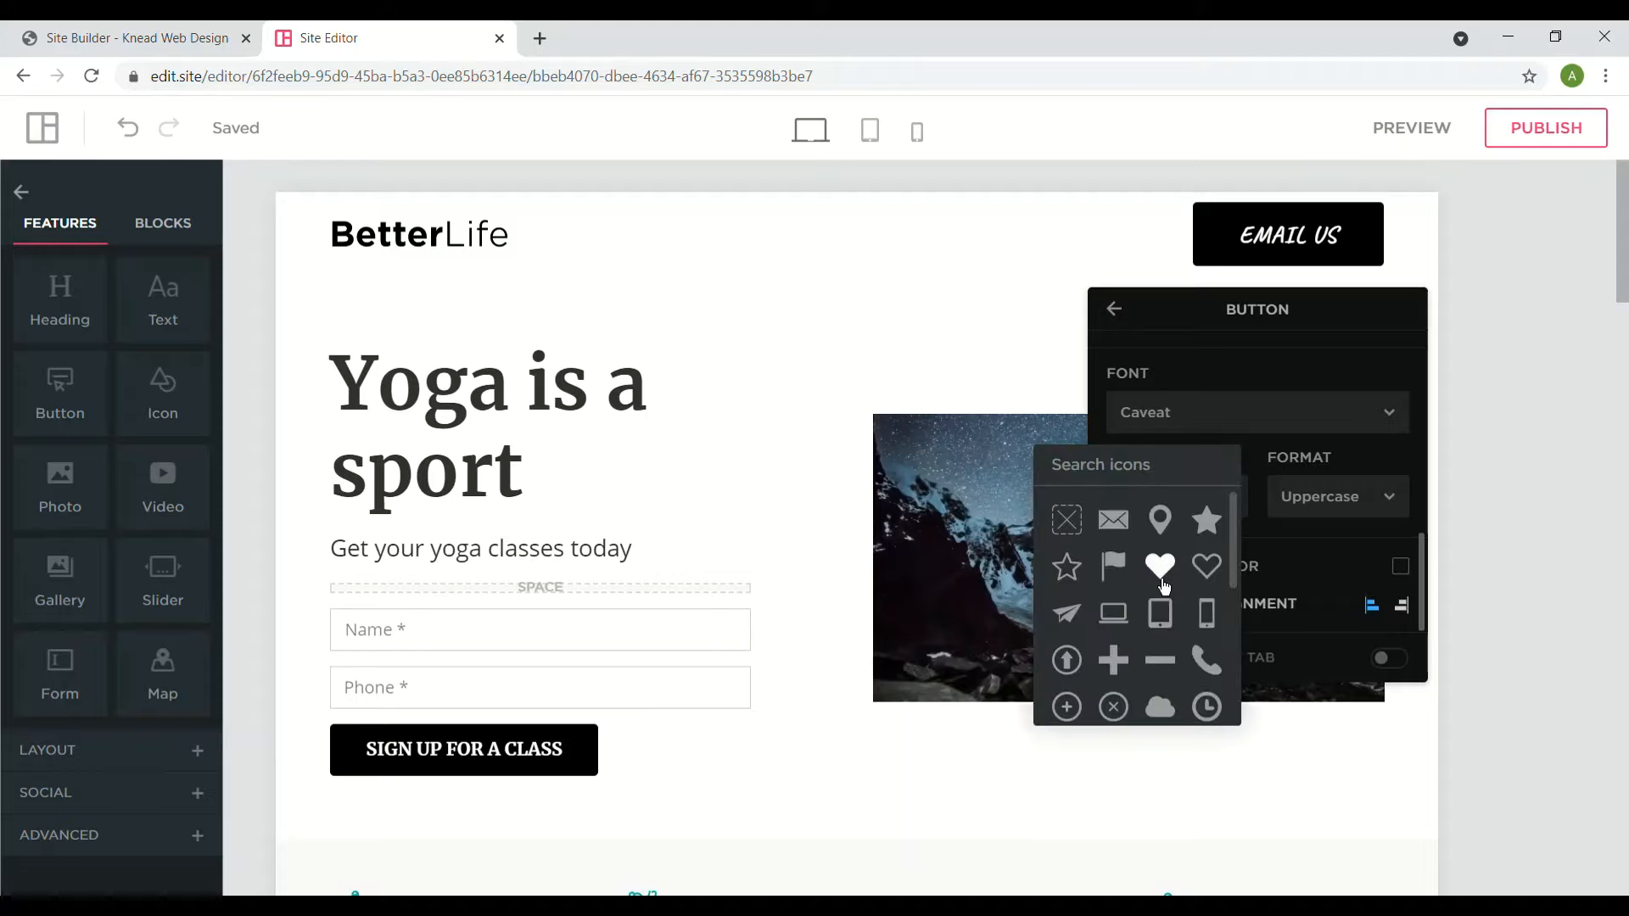
click(1114, 521)
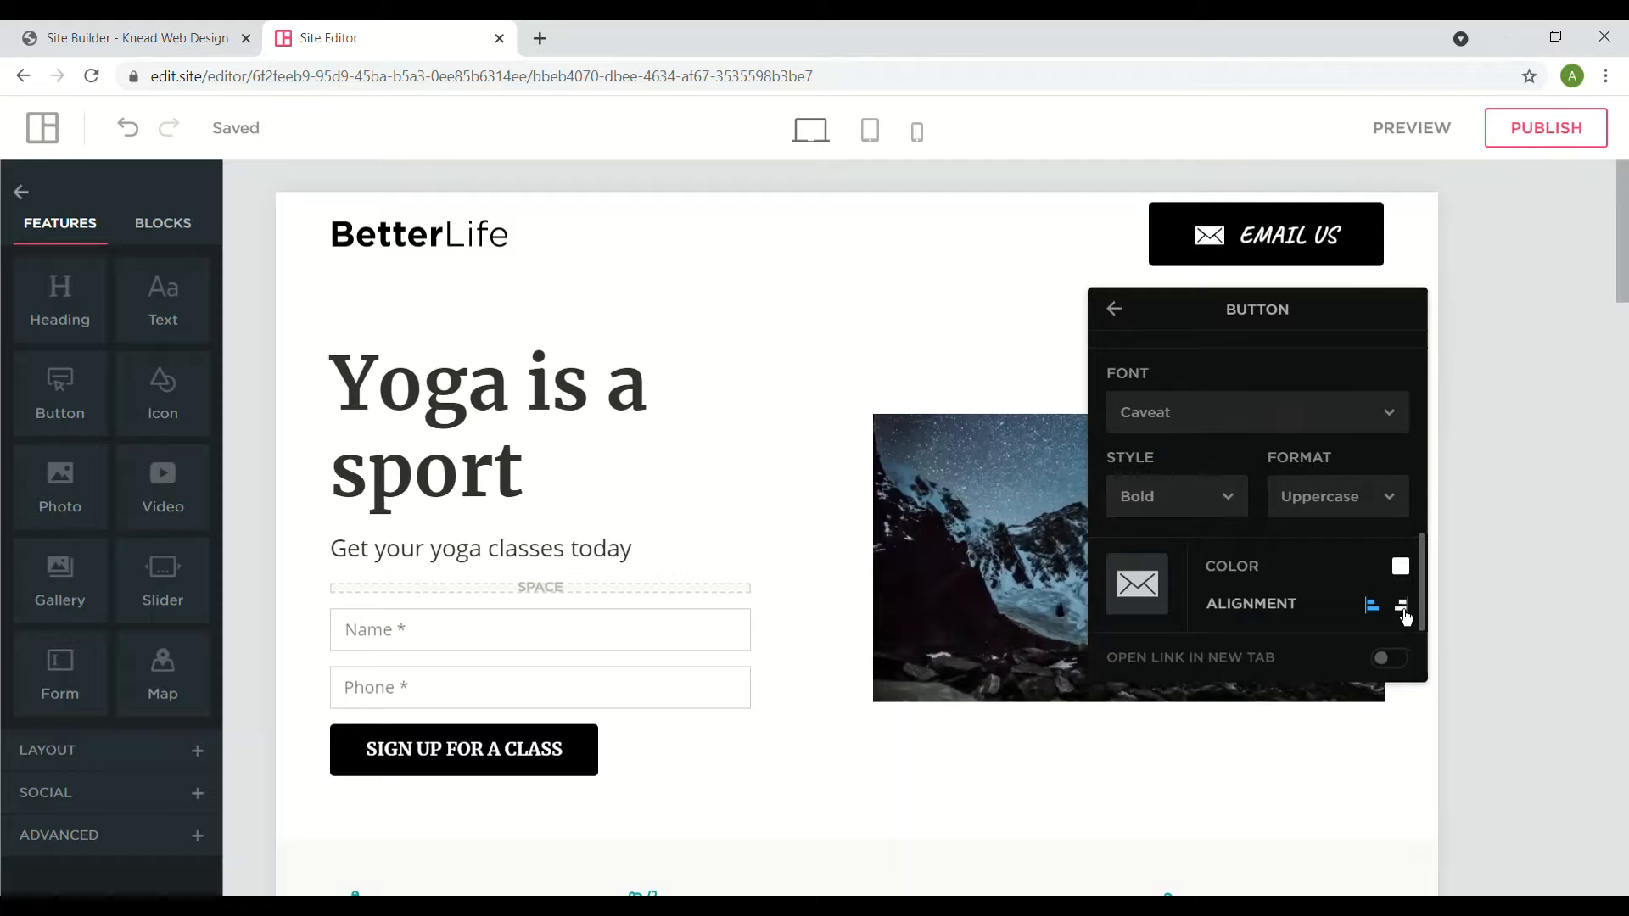
click(1402, 607)
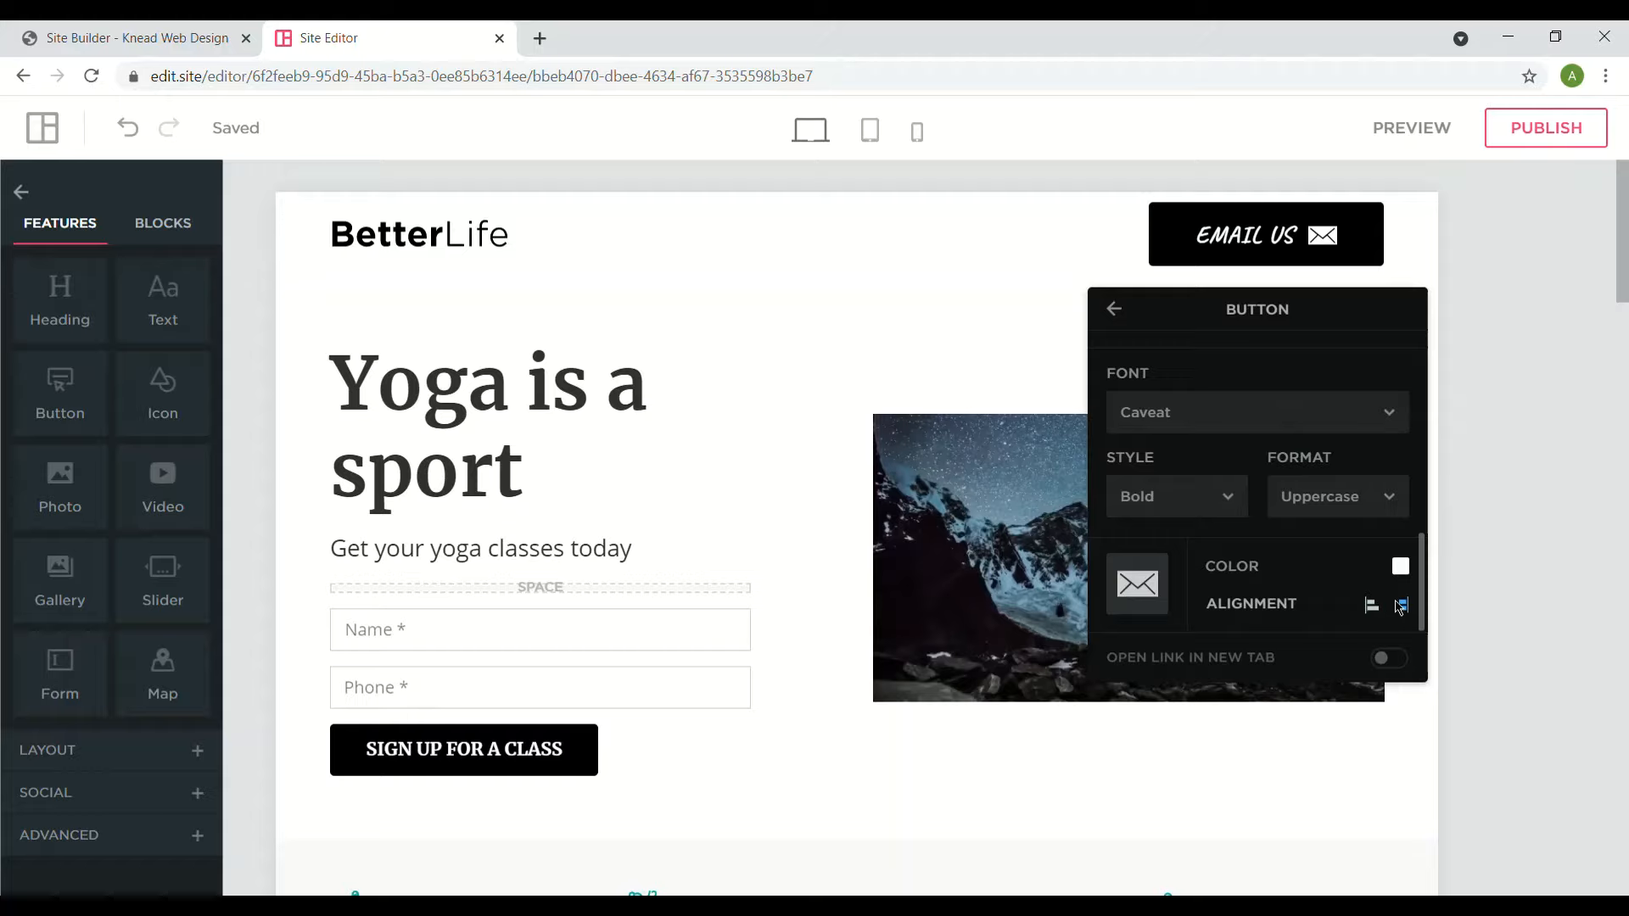
click(1374, 608)
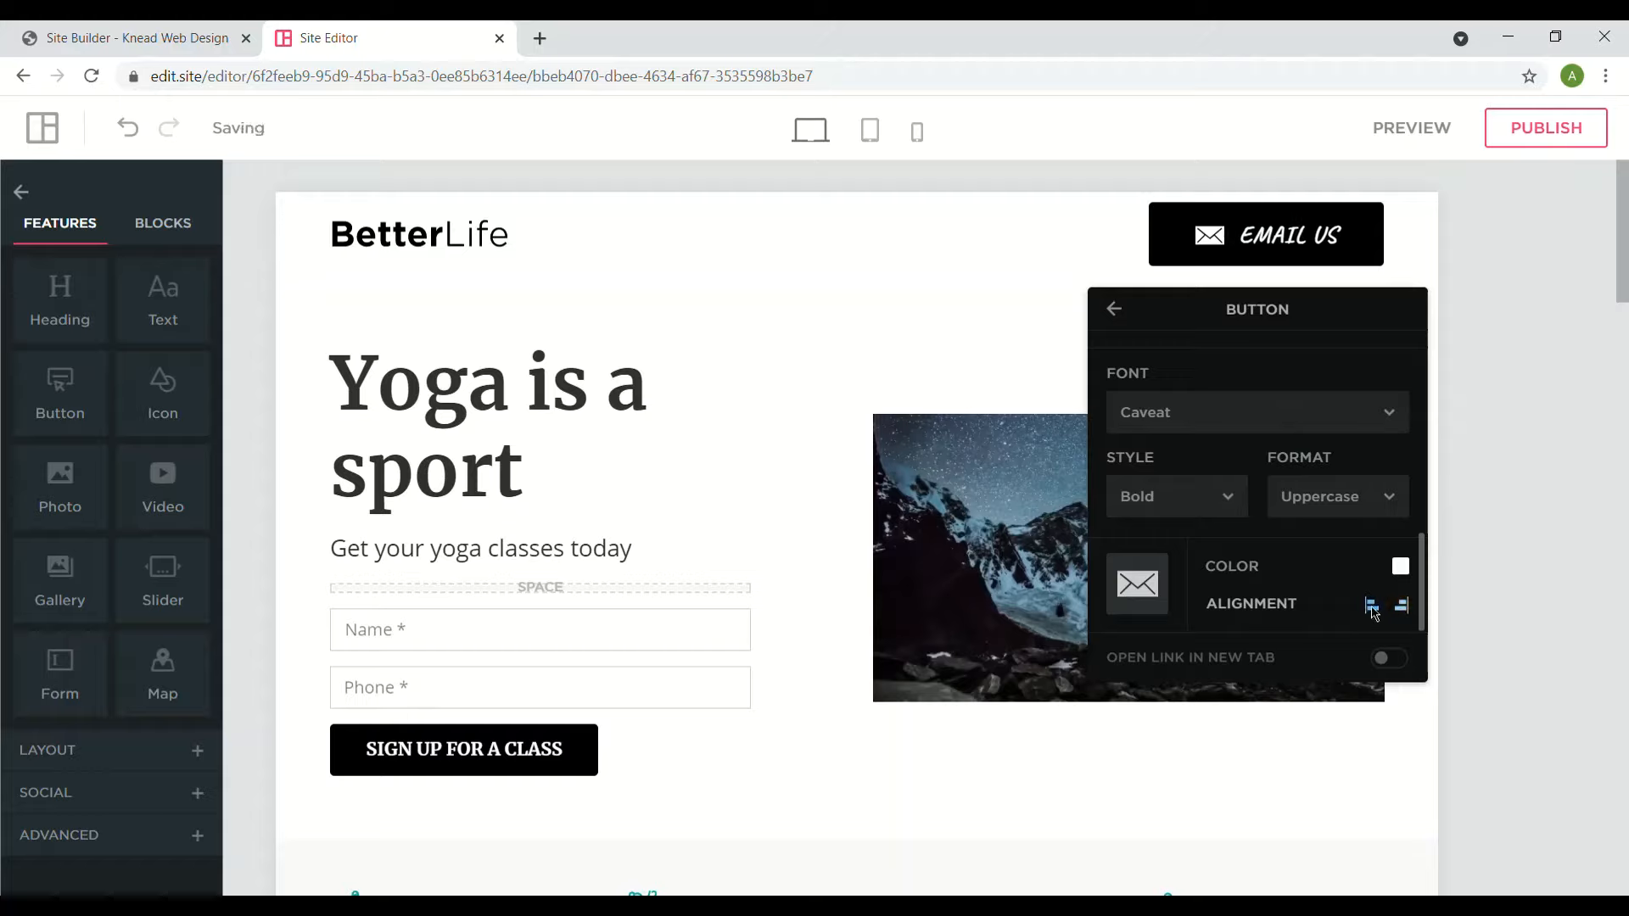
- Colour the envelope icon teal (17AA9D) and apply it
click(1401, 567)
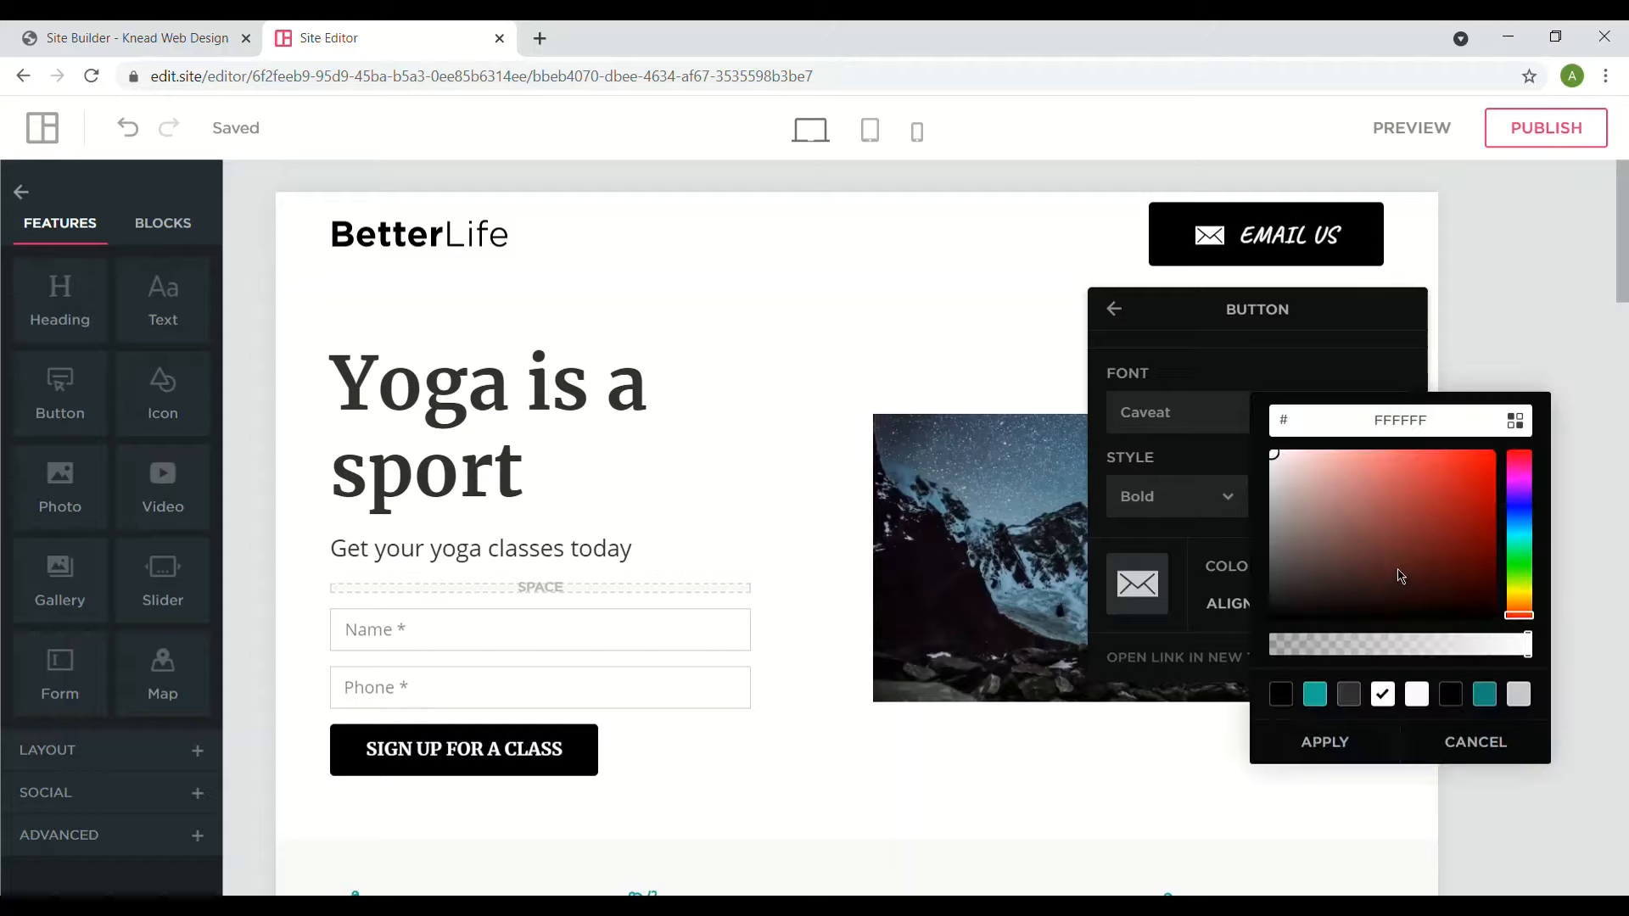
click(1525, 497)
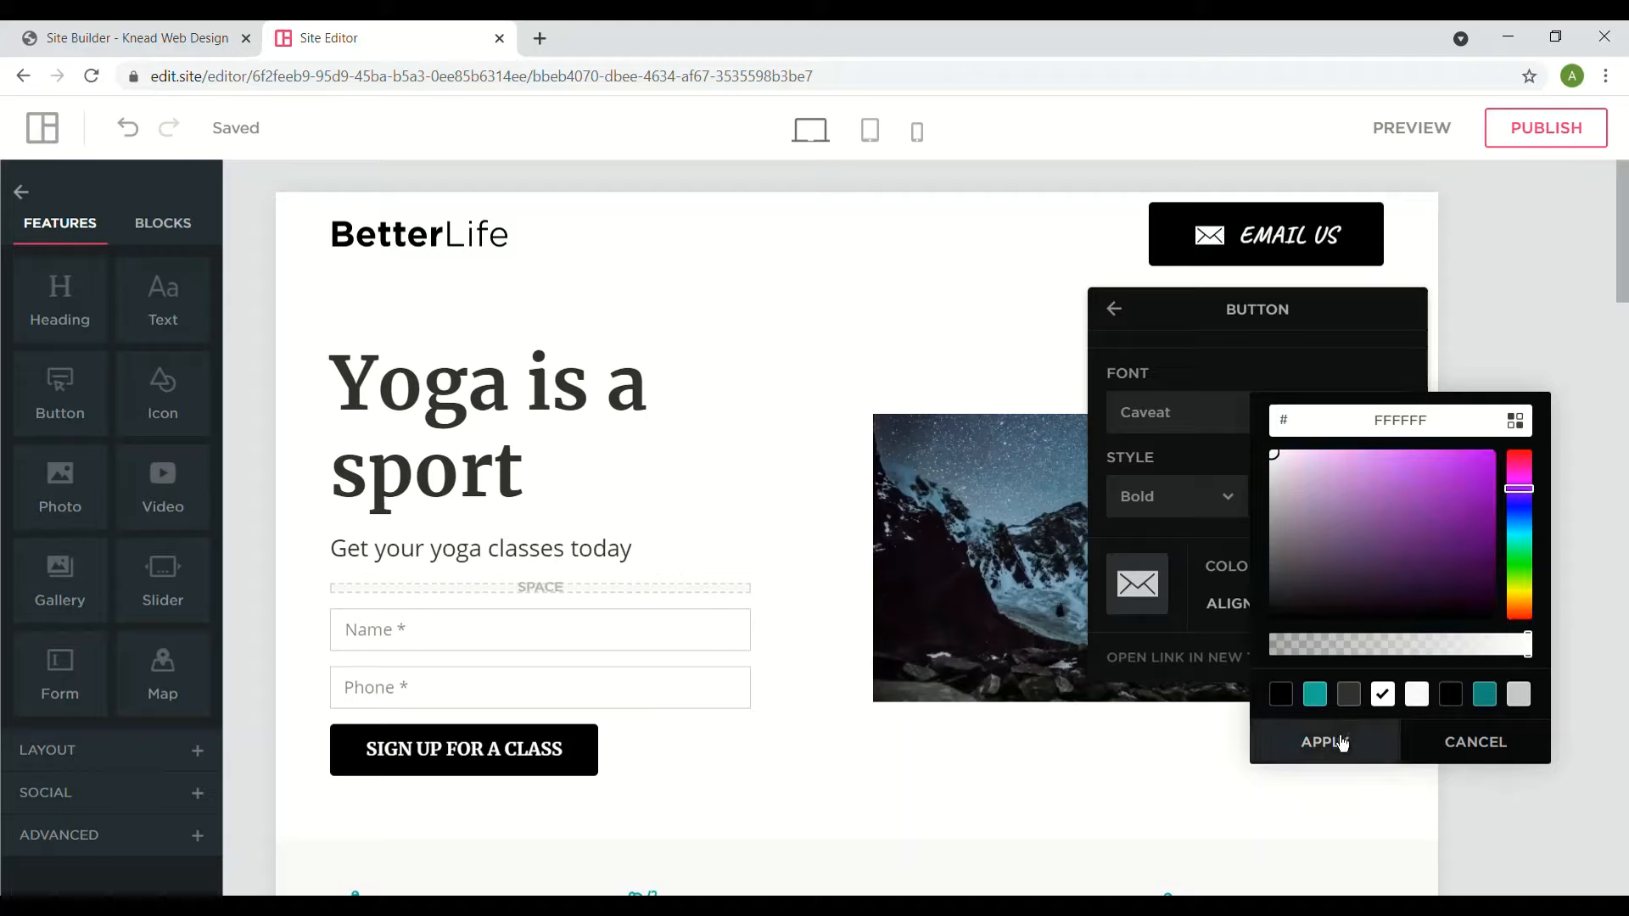
click(1315, 700)
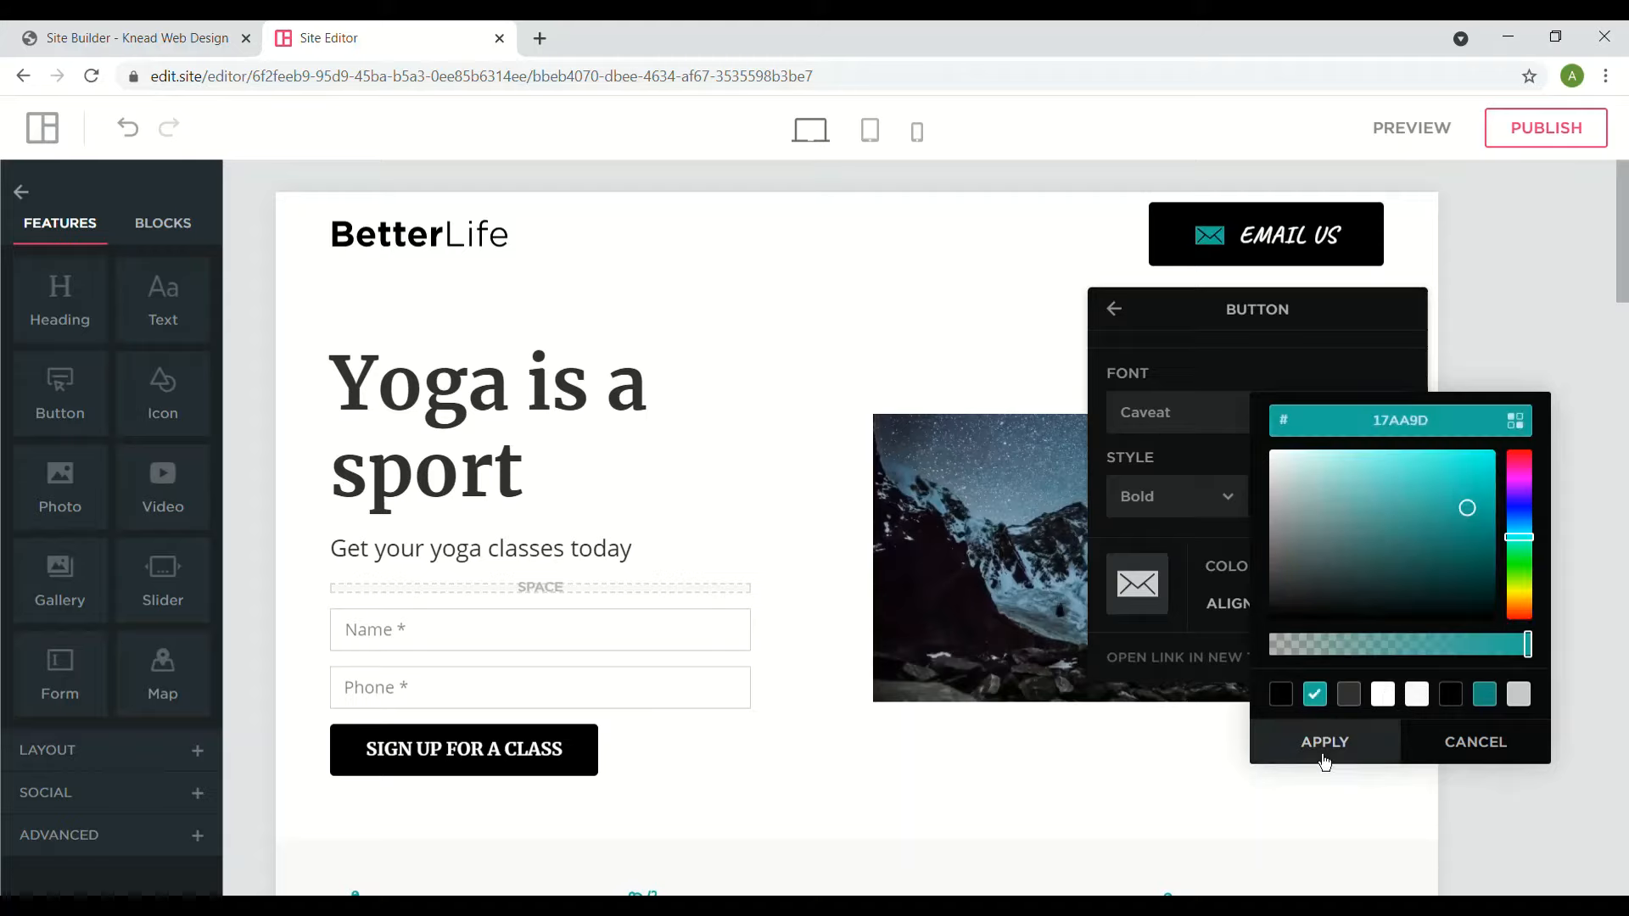
click(1312, 745)
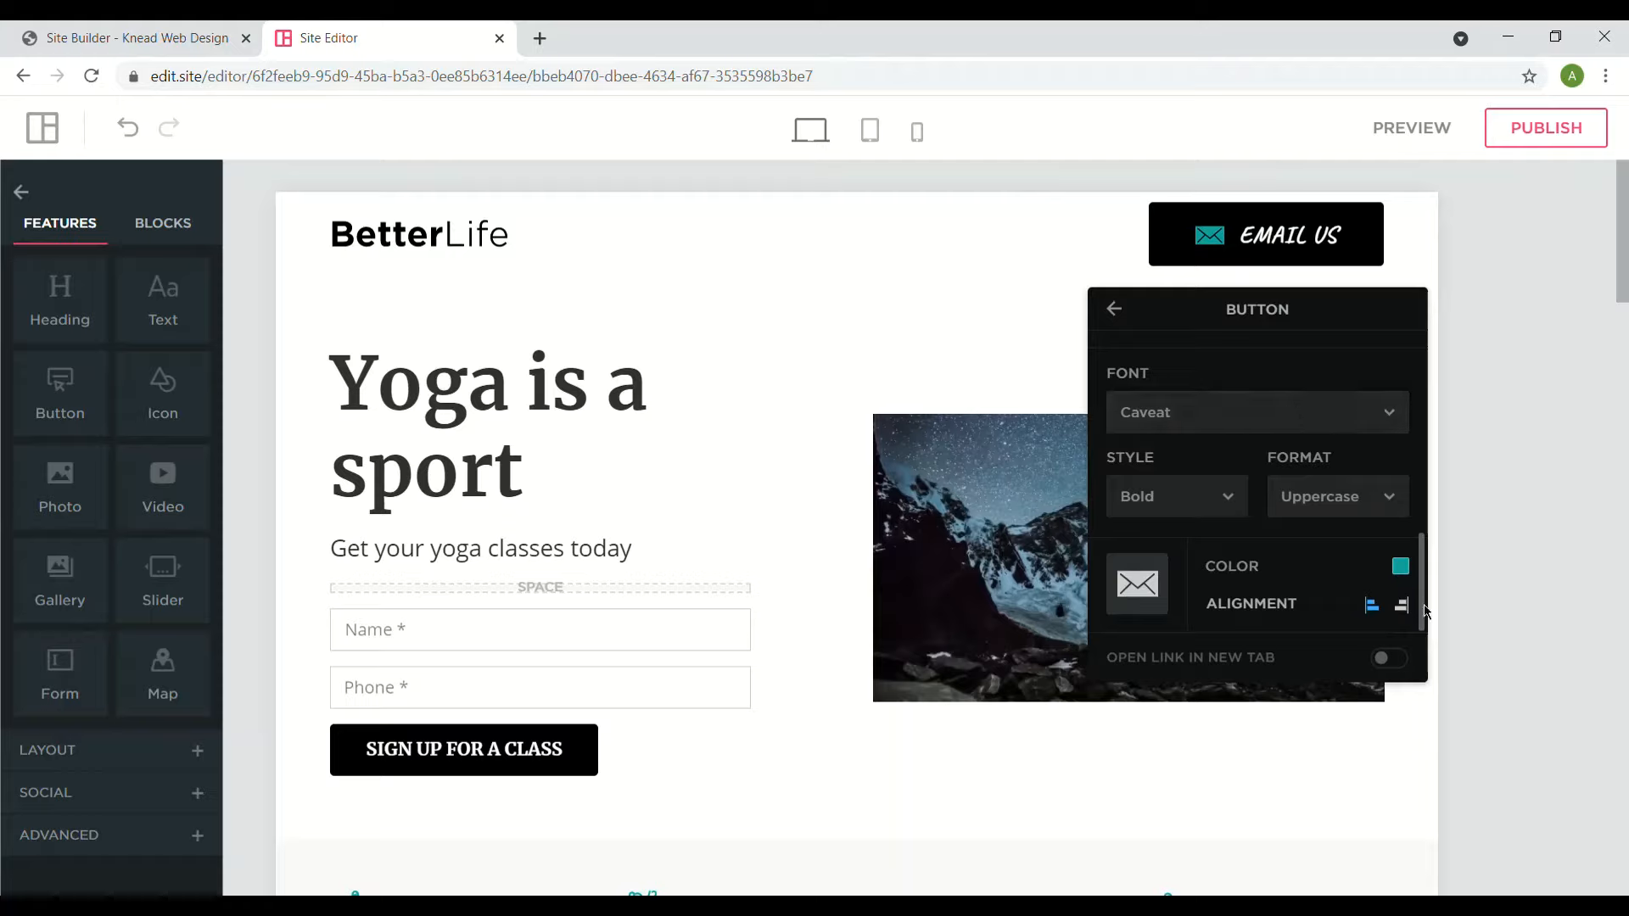
- Check the Link To options without changing the email link, then close the button settings
drag(1426, 616, 1434, 374)
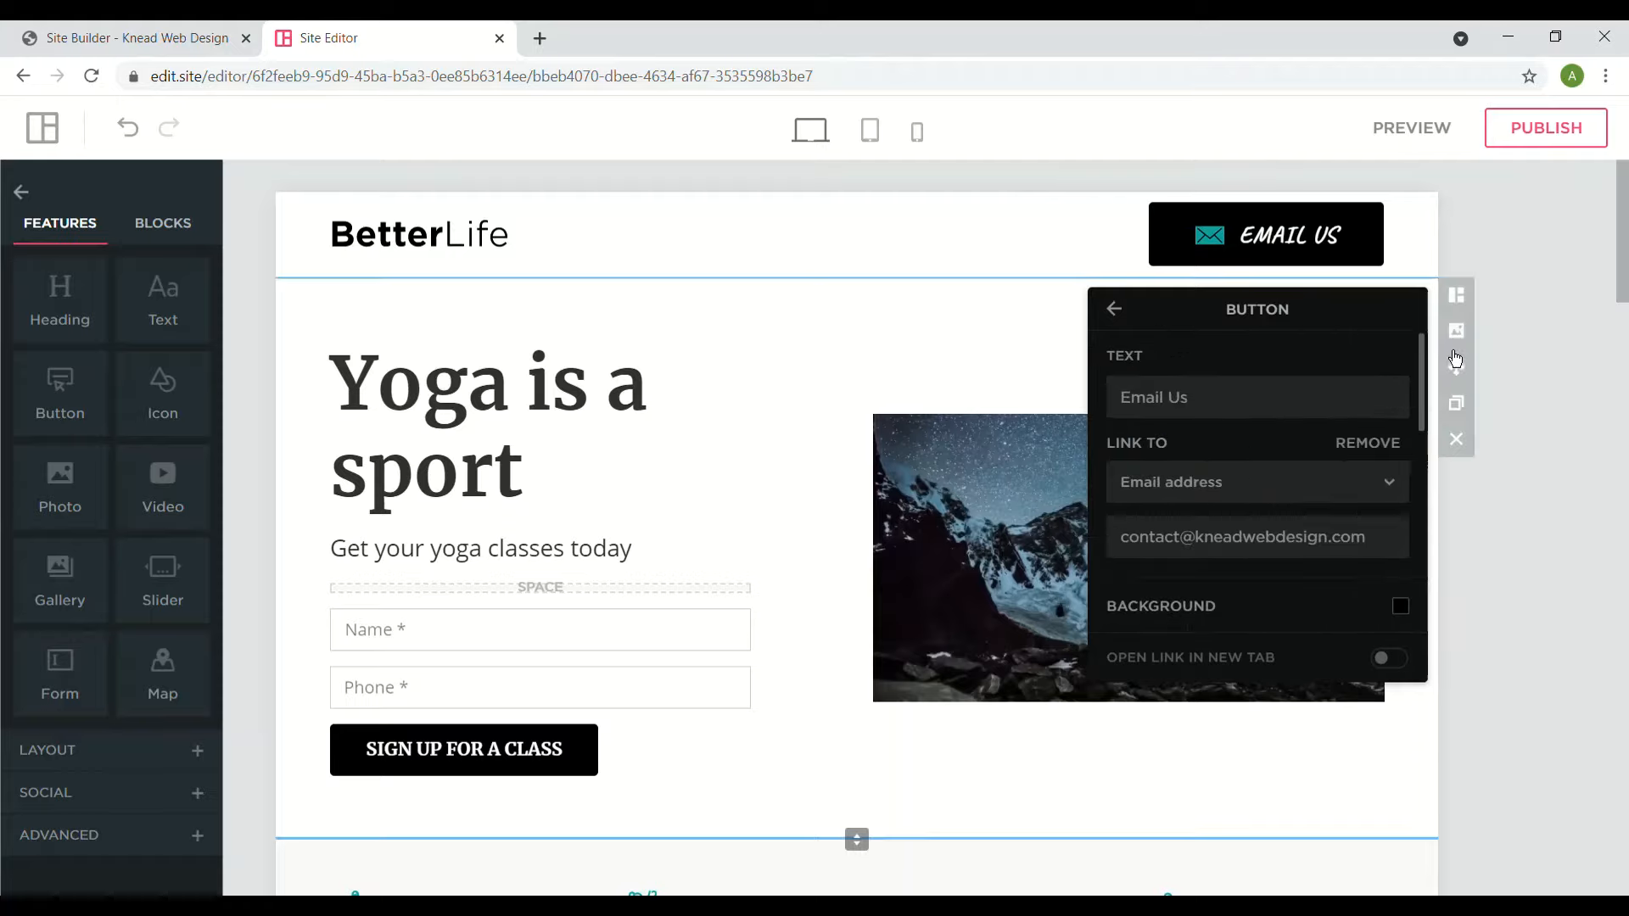
click(1204, 482)
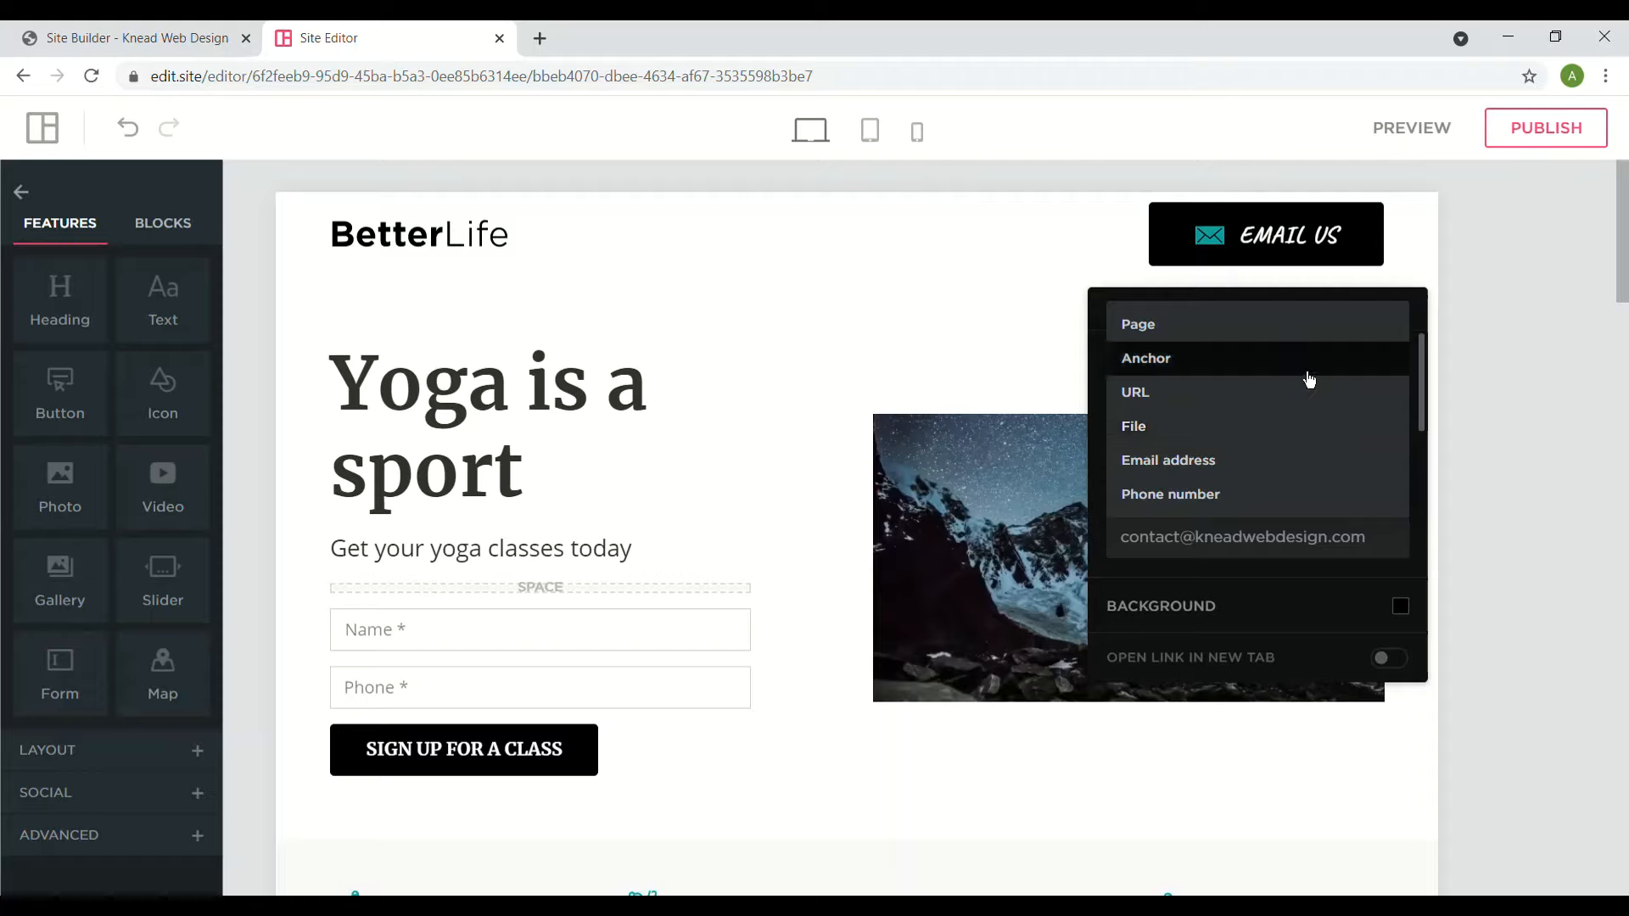
click(1423, 402)
drag(1424, 402, 1417, 630)
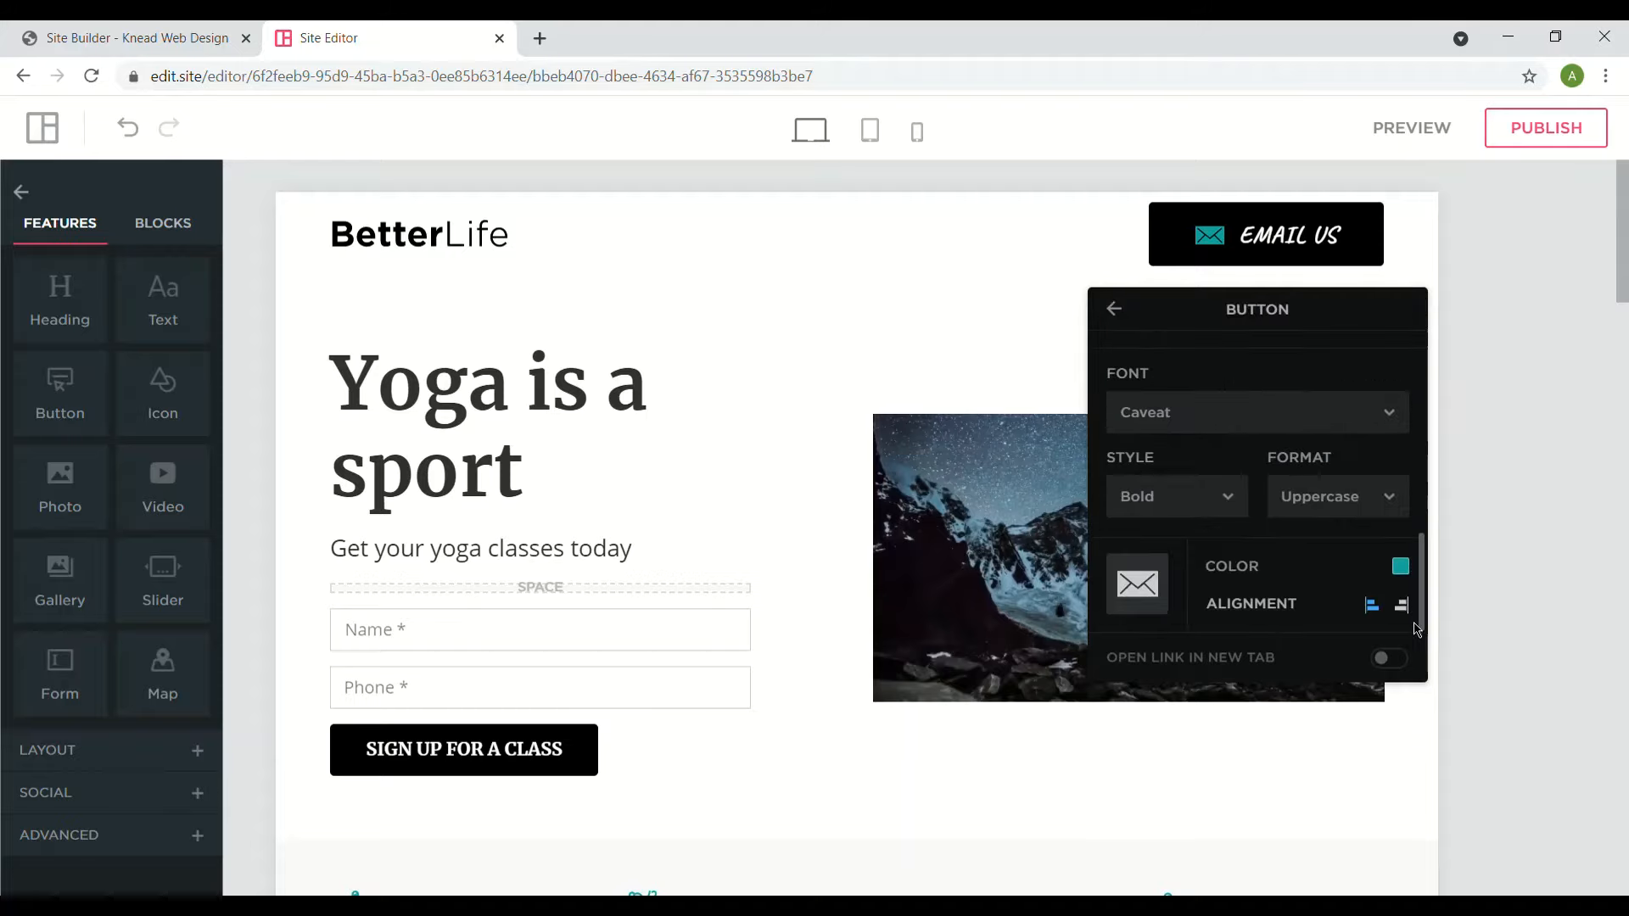
click(1031, 259)
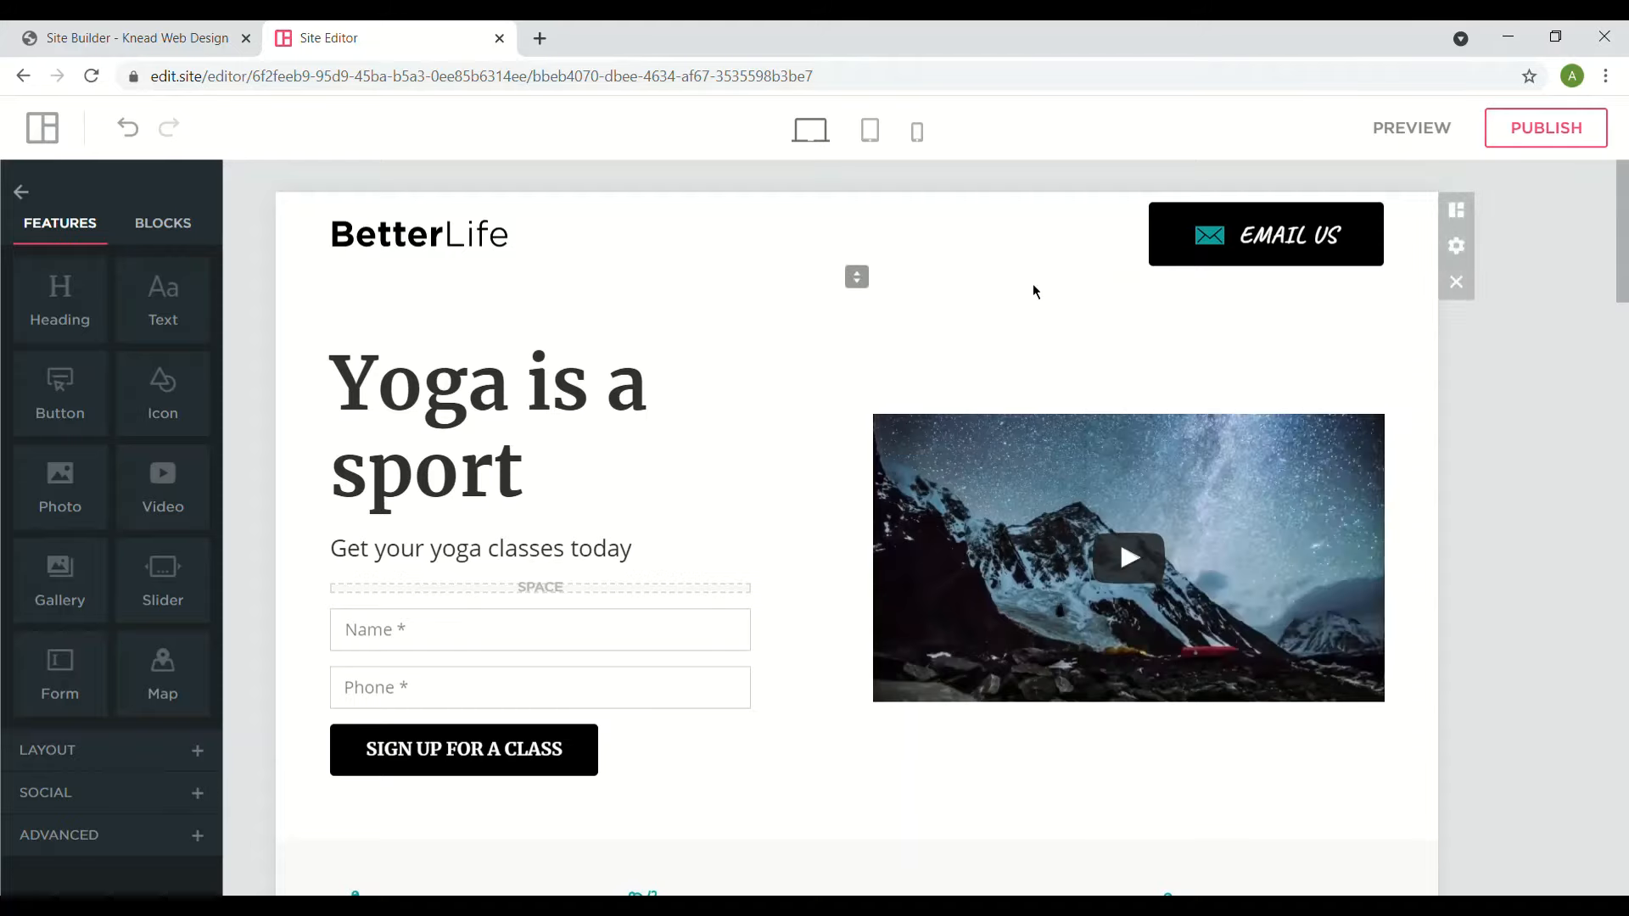
click(1001, 492)
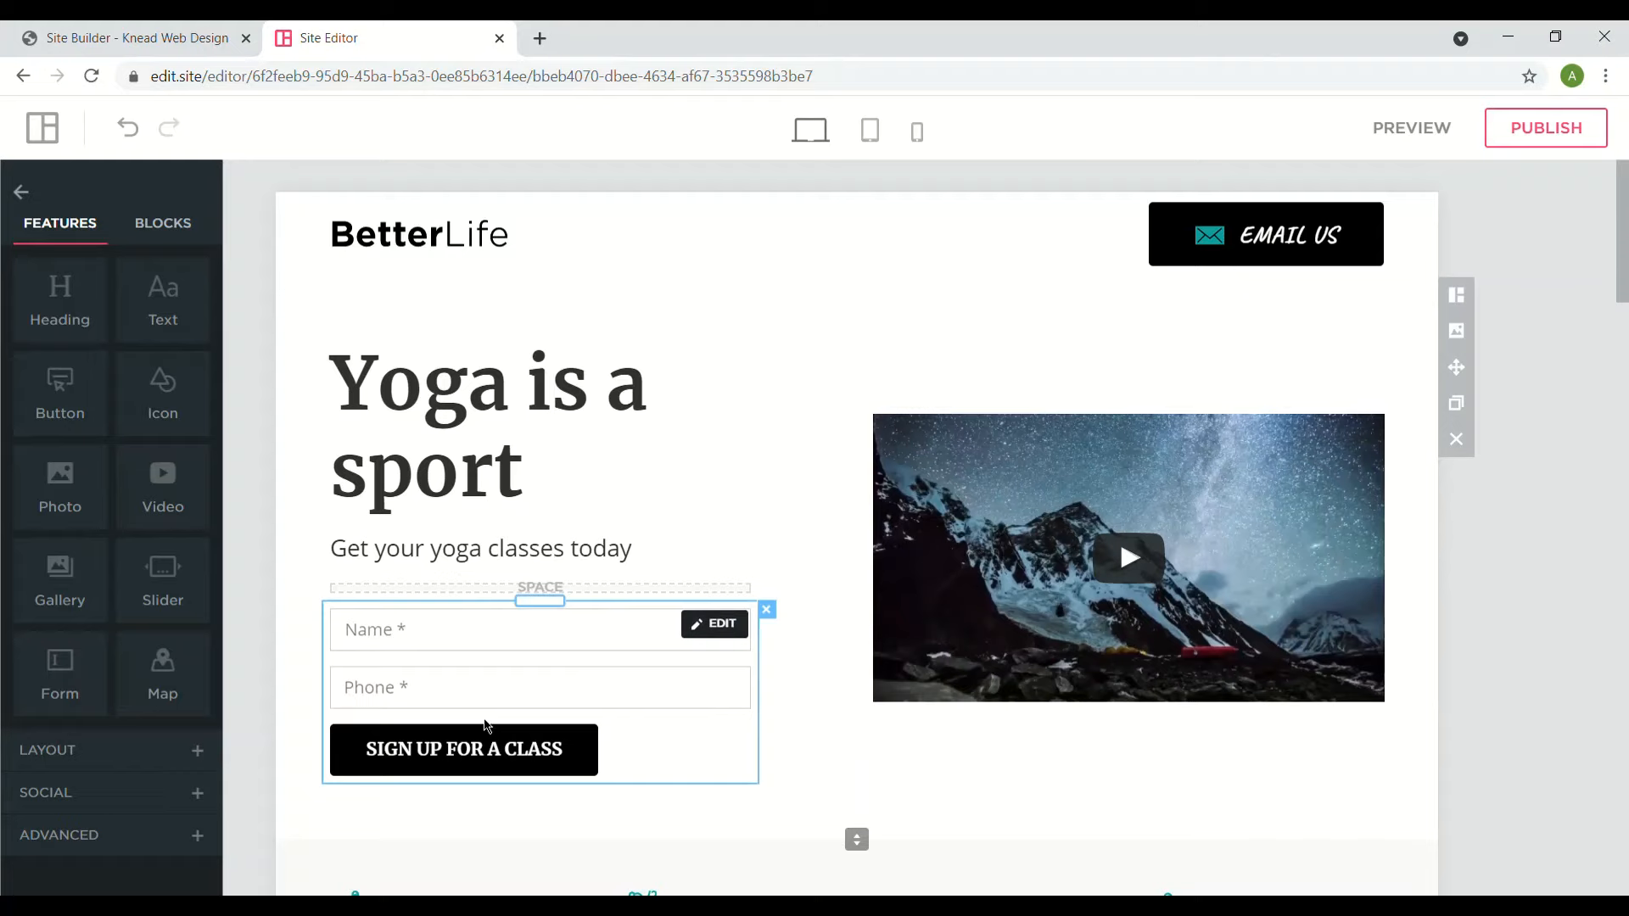
mouse_move(1624, 176)
mouse_down()
mouse_move(1624, 301)
mouse_move(1624, 173)
mouse_up()
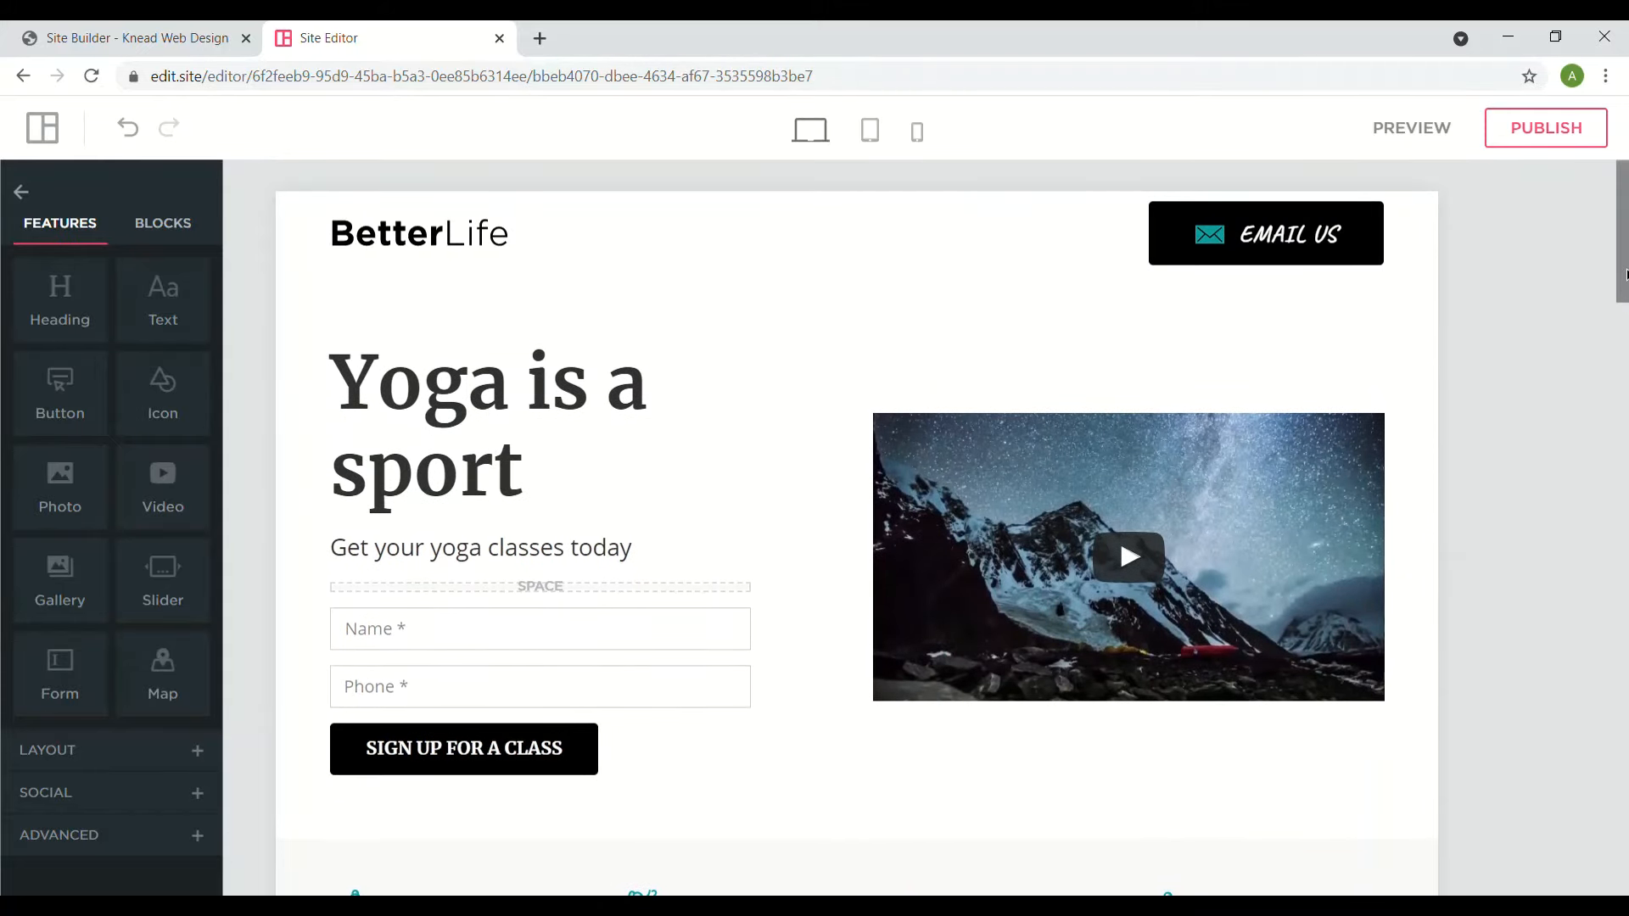
scroll(1578, 280, down, 1)
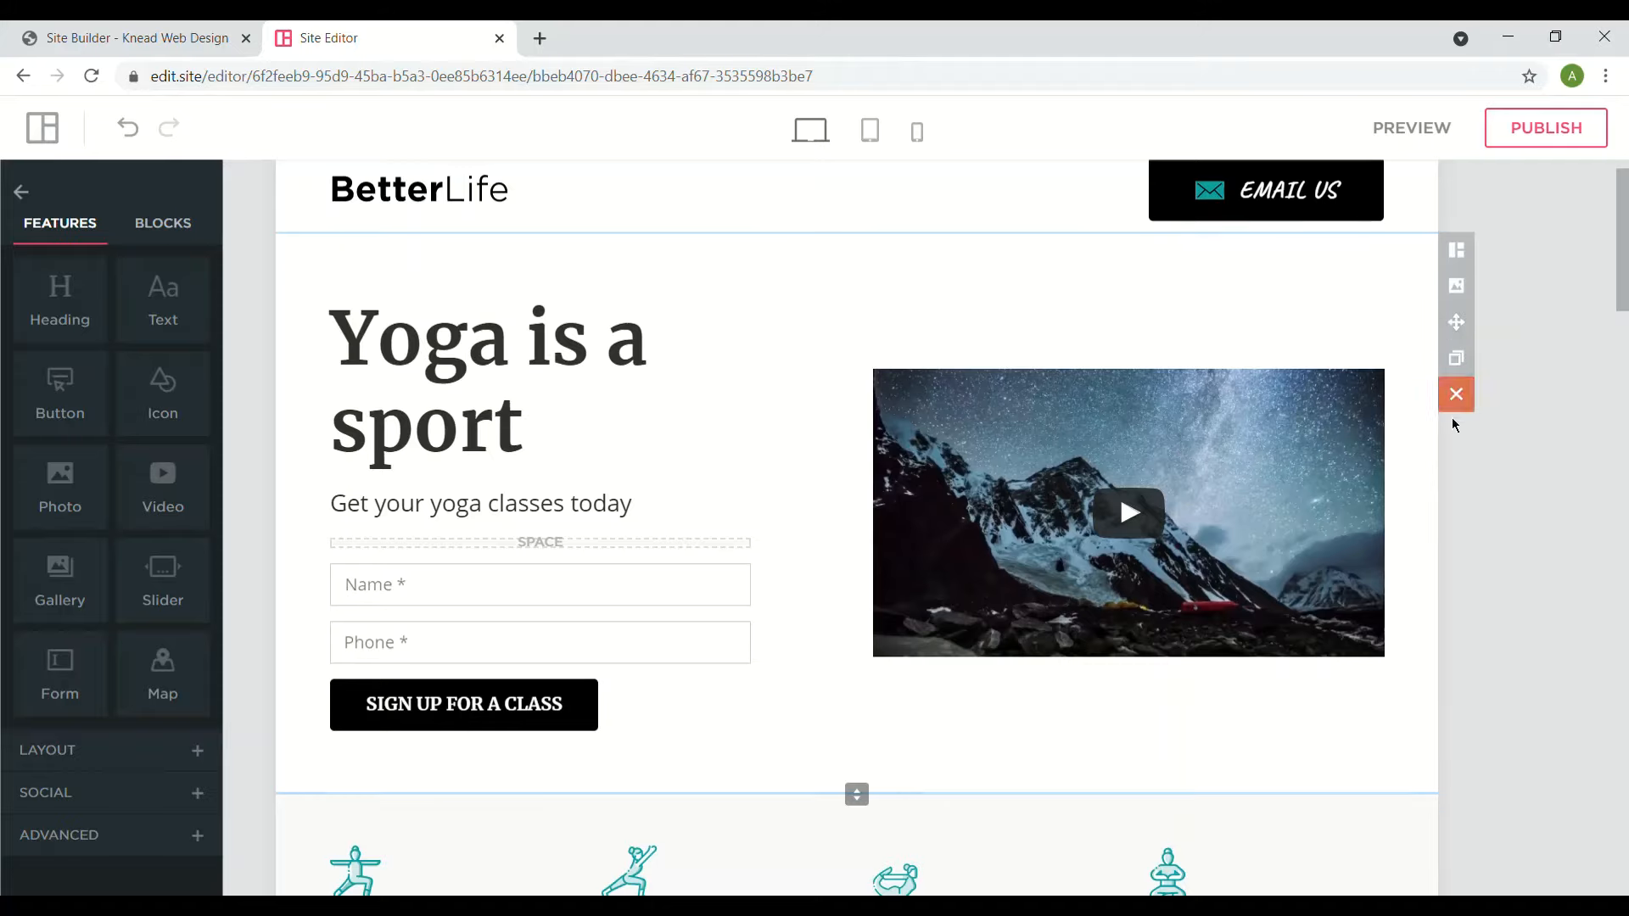
click(1456, 322)
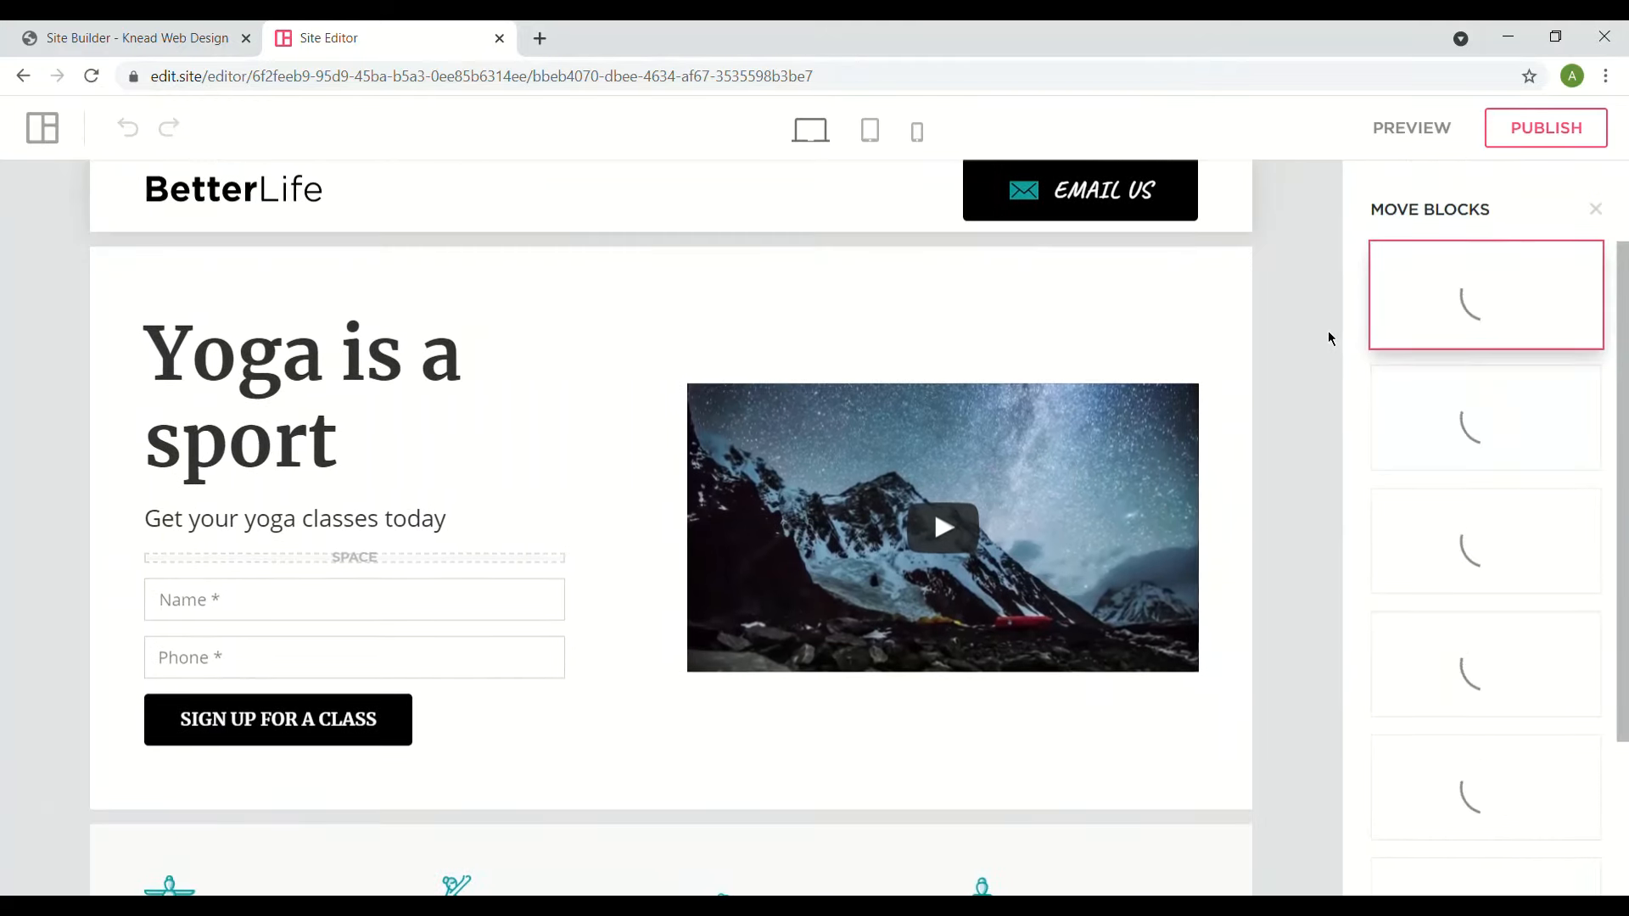
click(1606, 213)
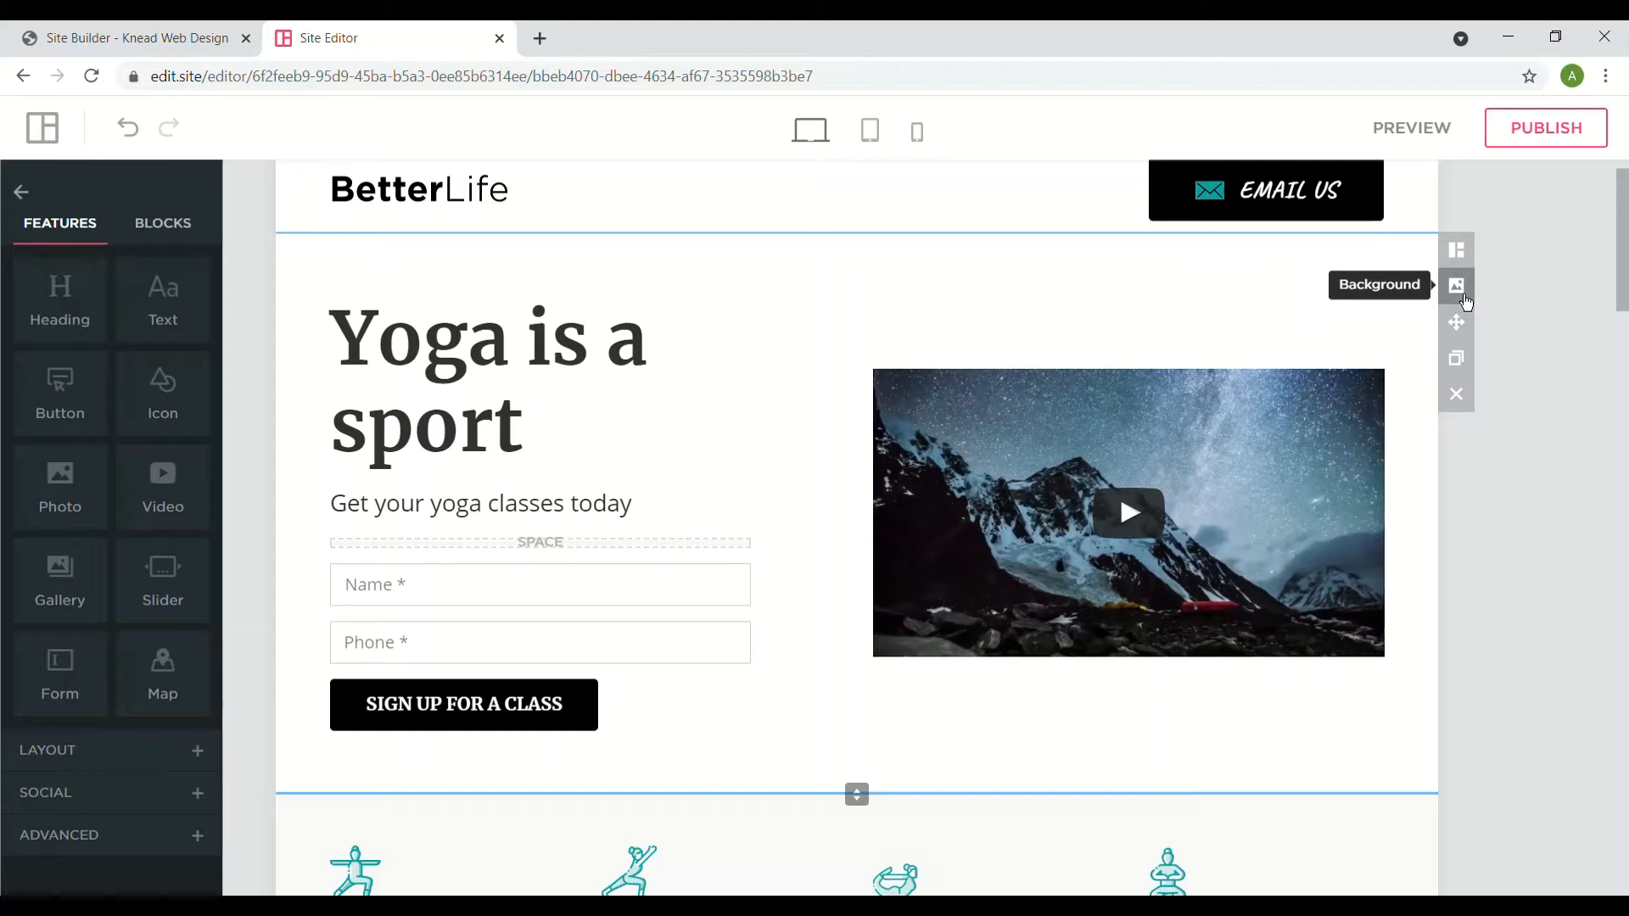
- Switch the hero section's background type to Video after trying Map
click(1465, 298)
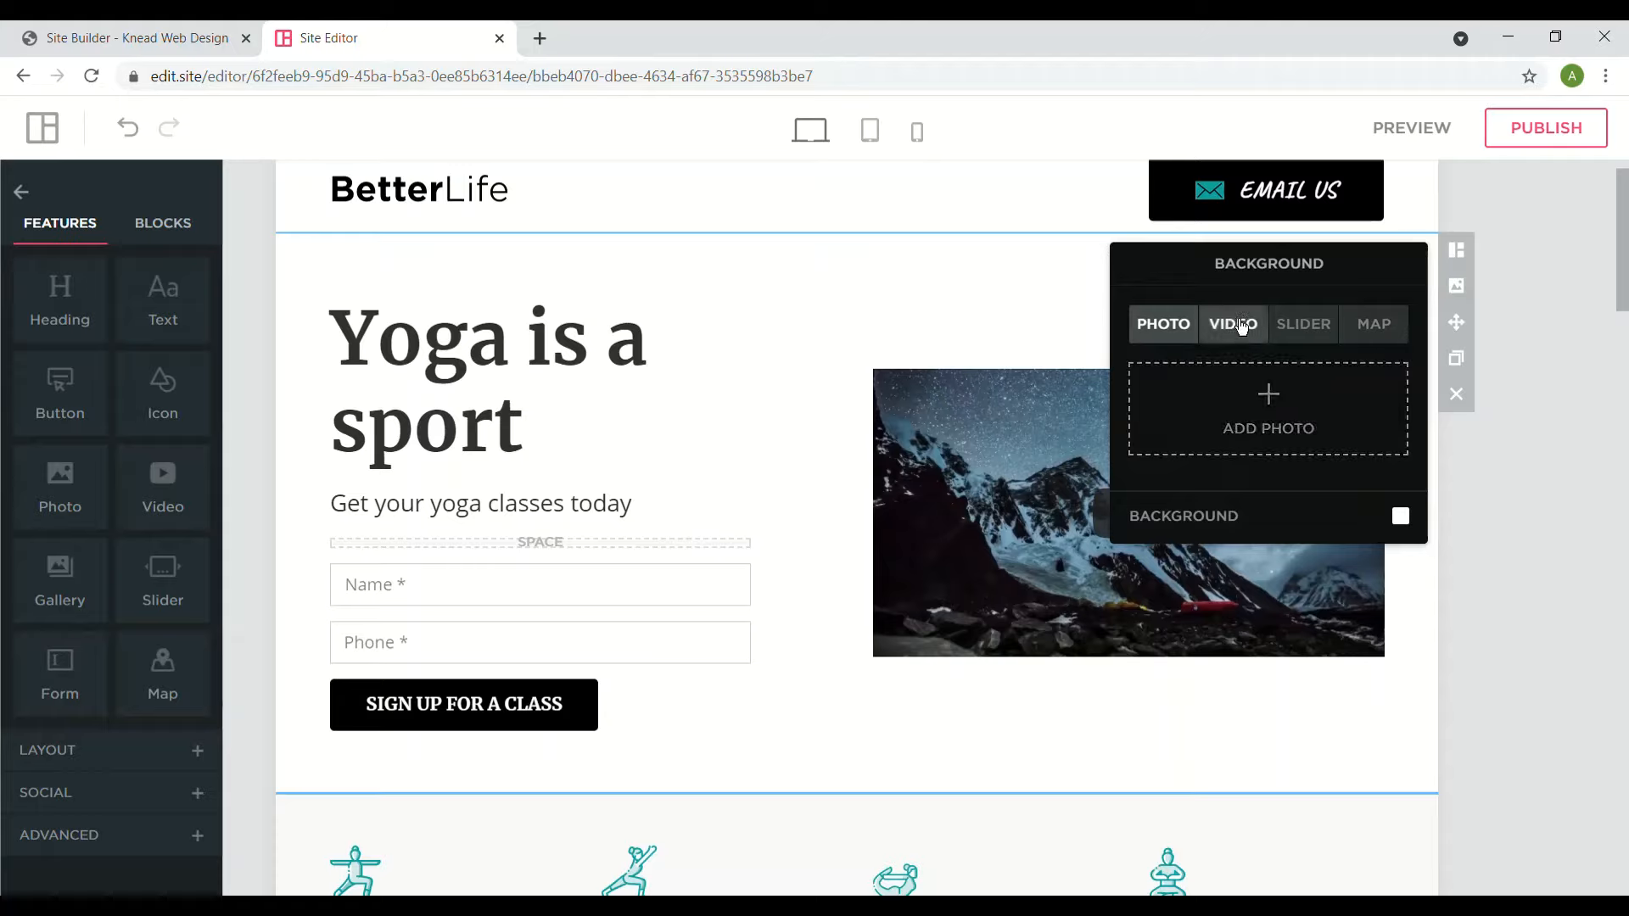
click(1373, 327)
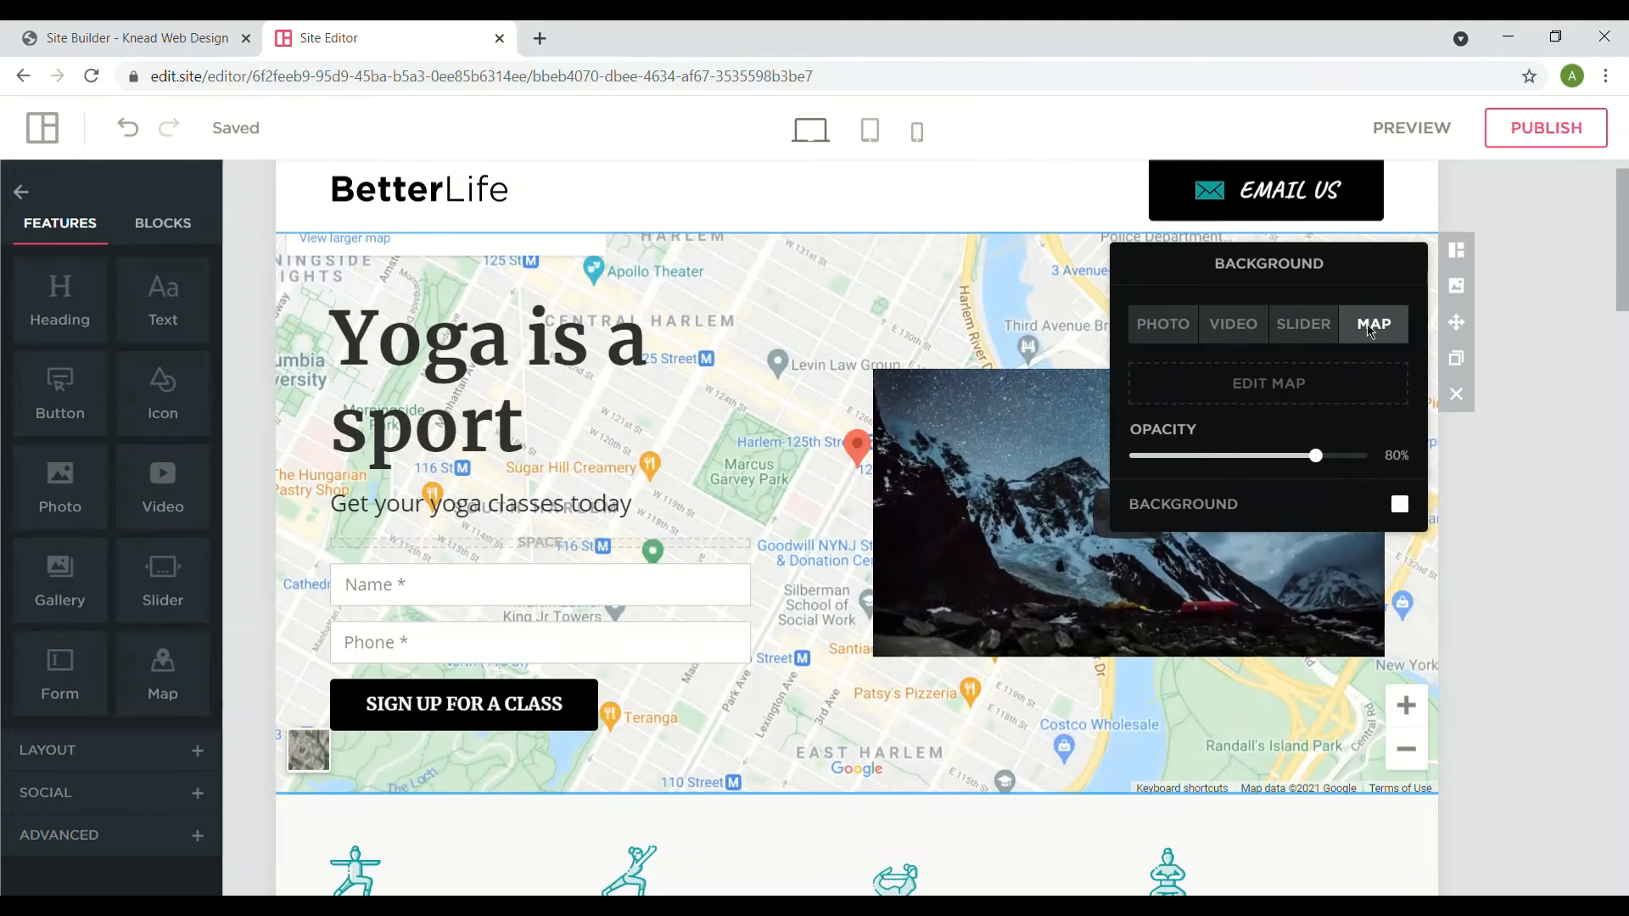
click(1205, 327)
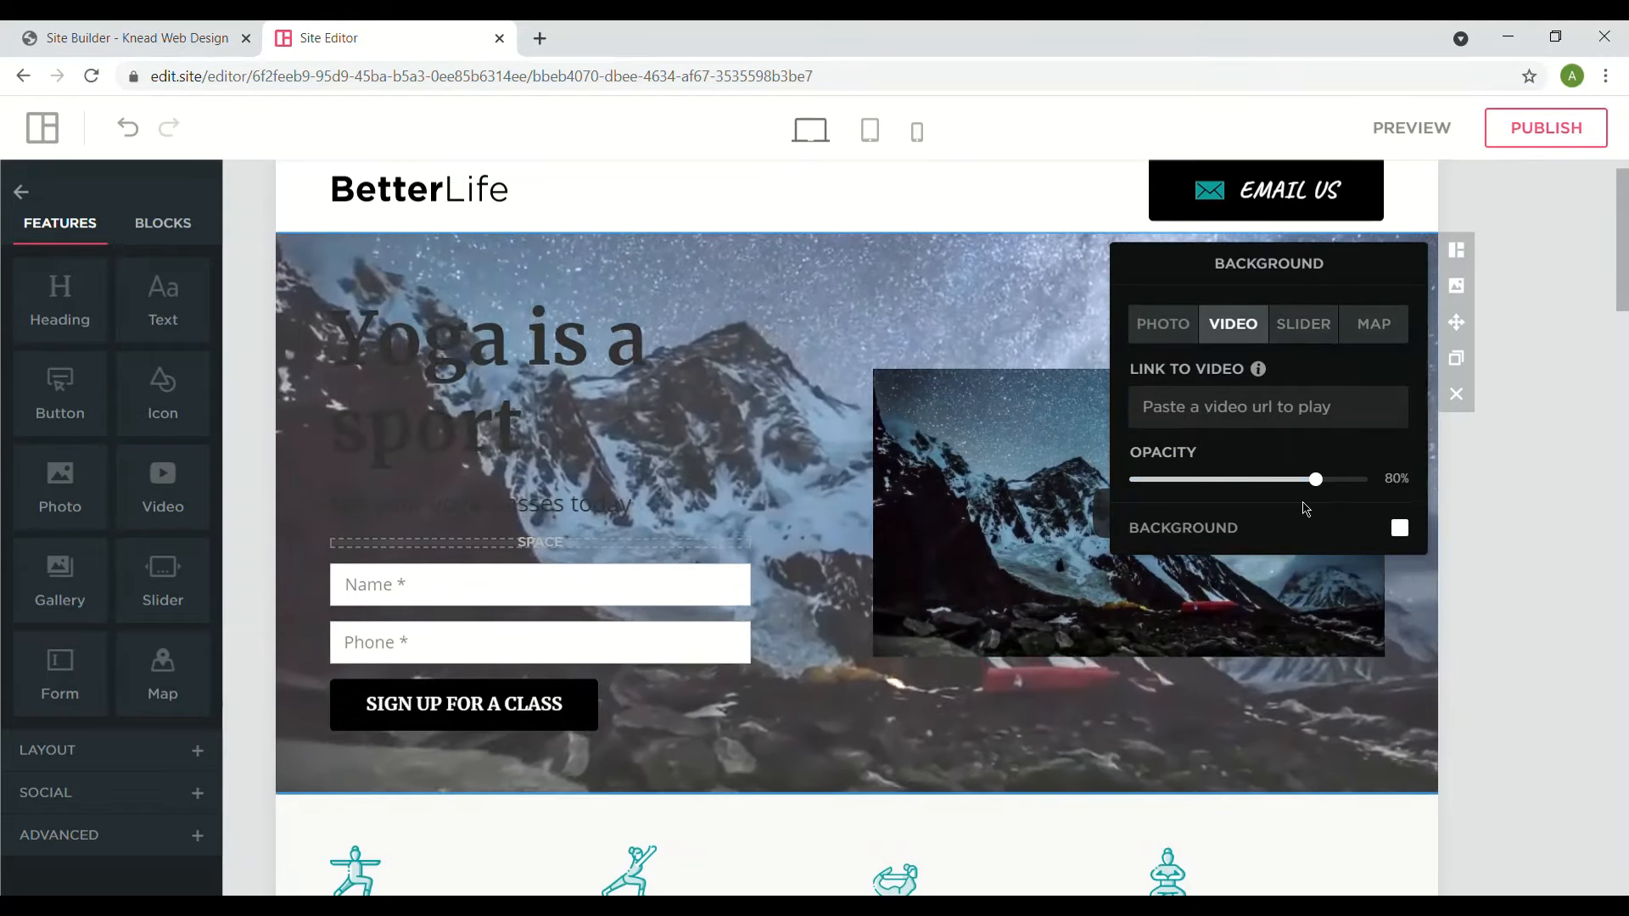
- Set the mountain background video's opacity to 81%
drag(1323, 499, 1398, 466)
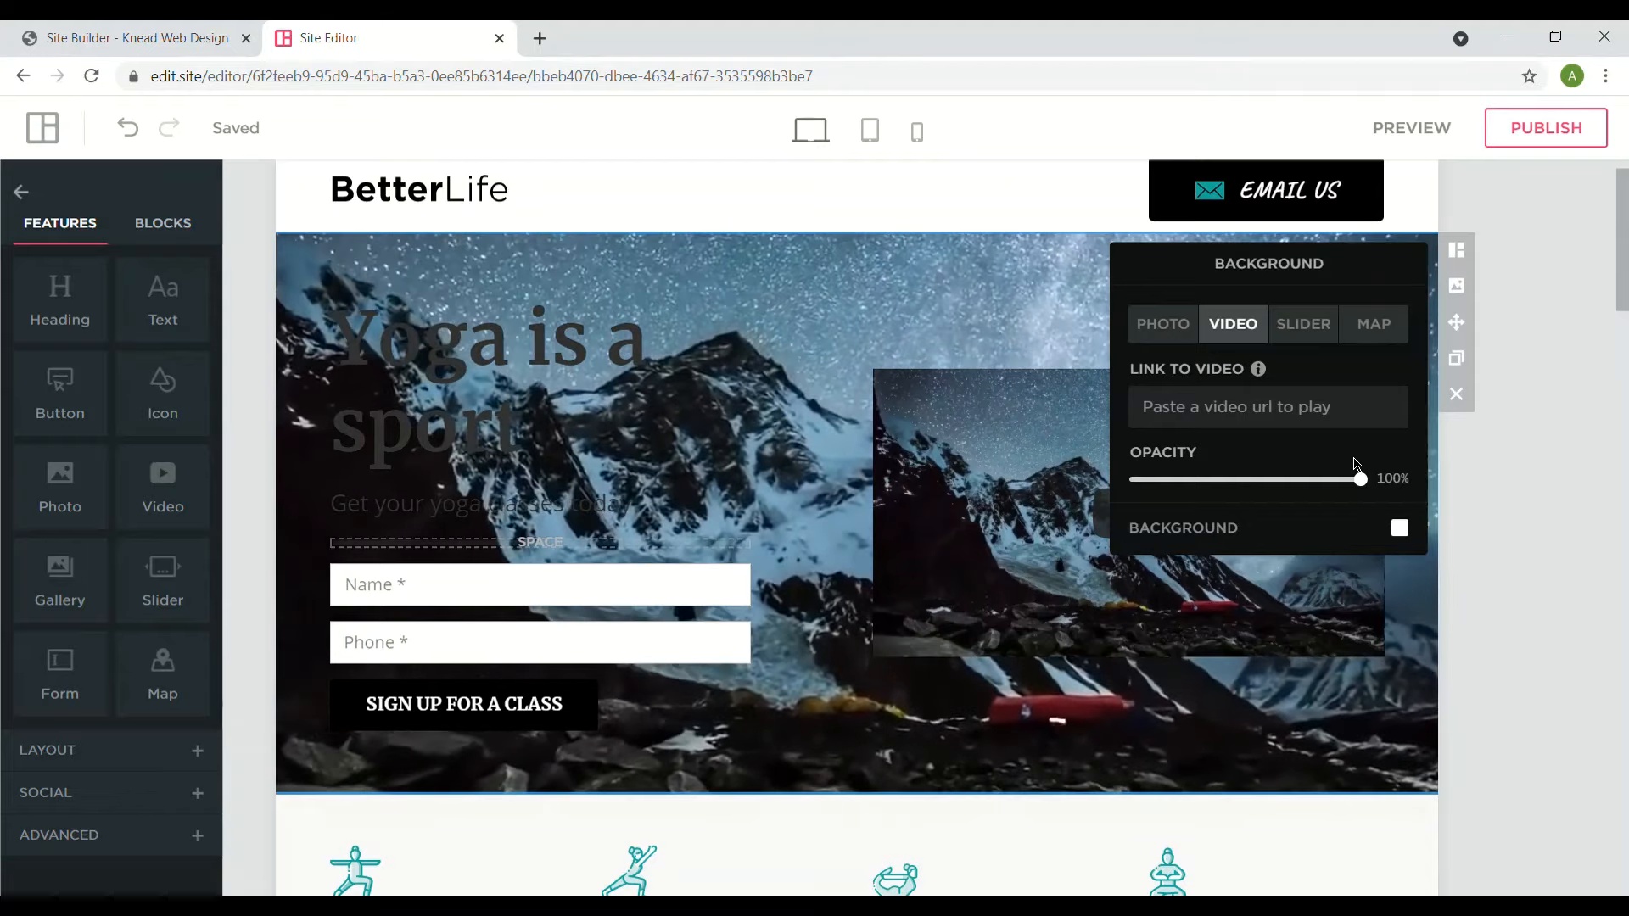
drag(1367, 482, 1382, 476)
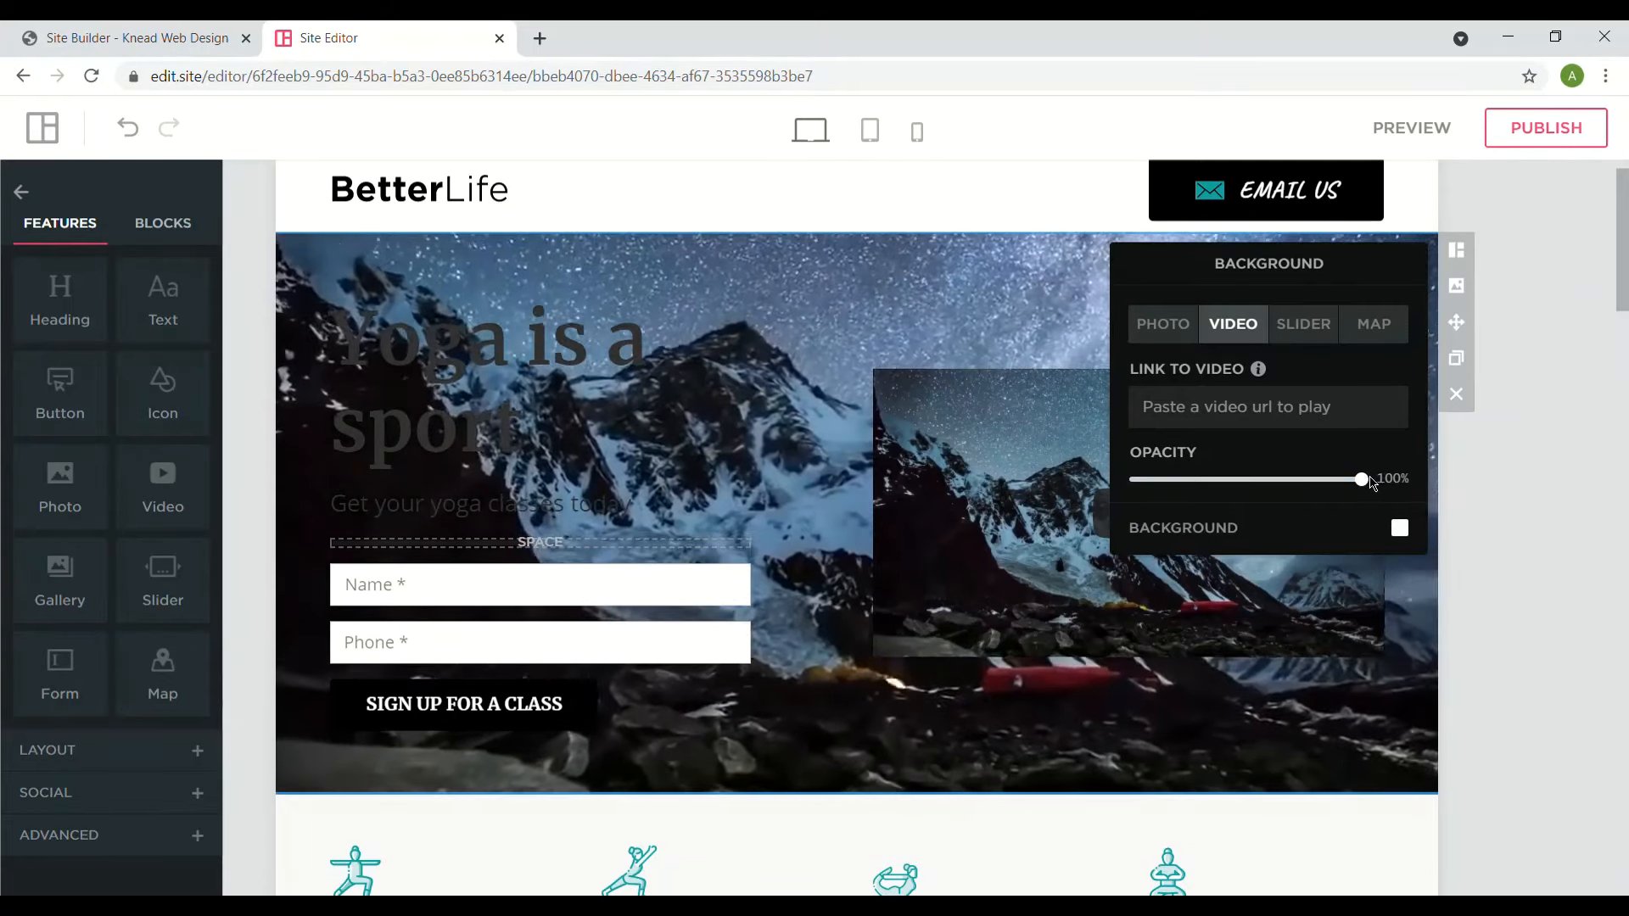
drag(1362, 480, 874, 492)
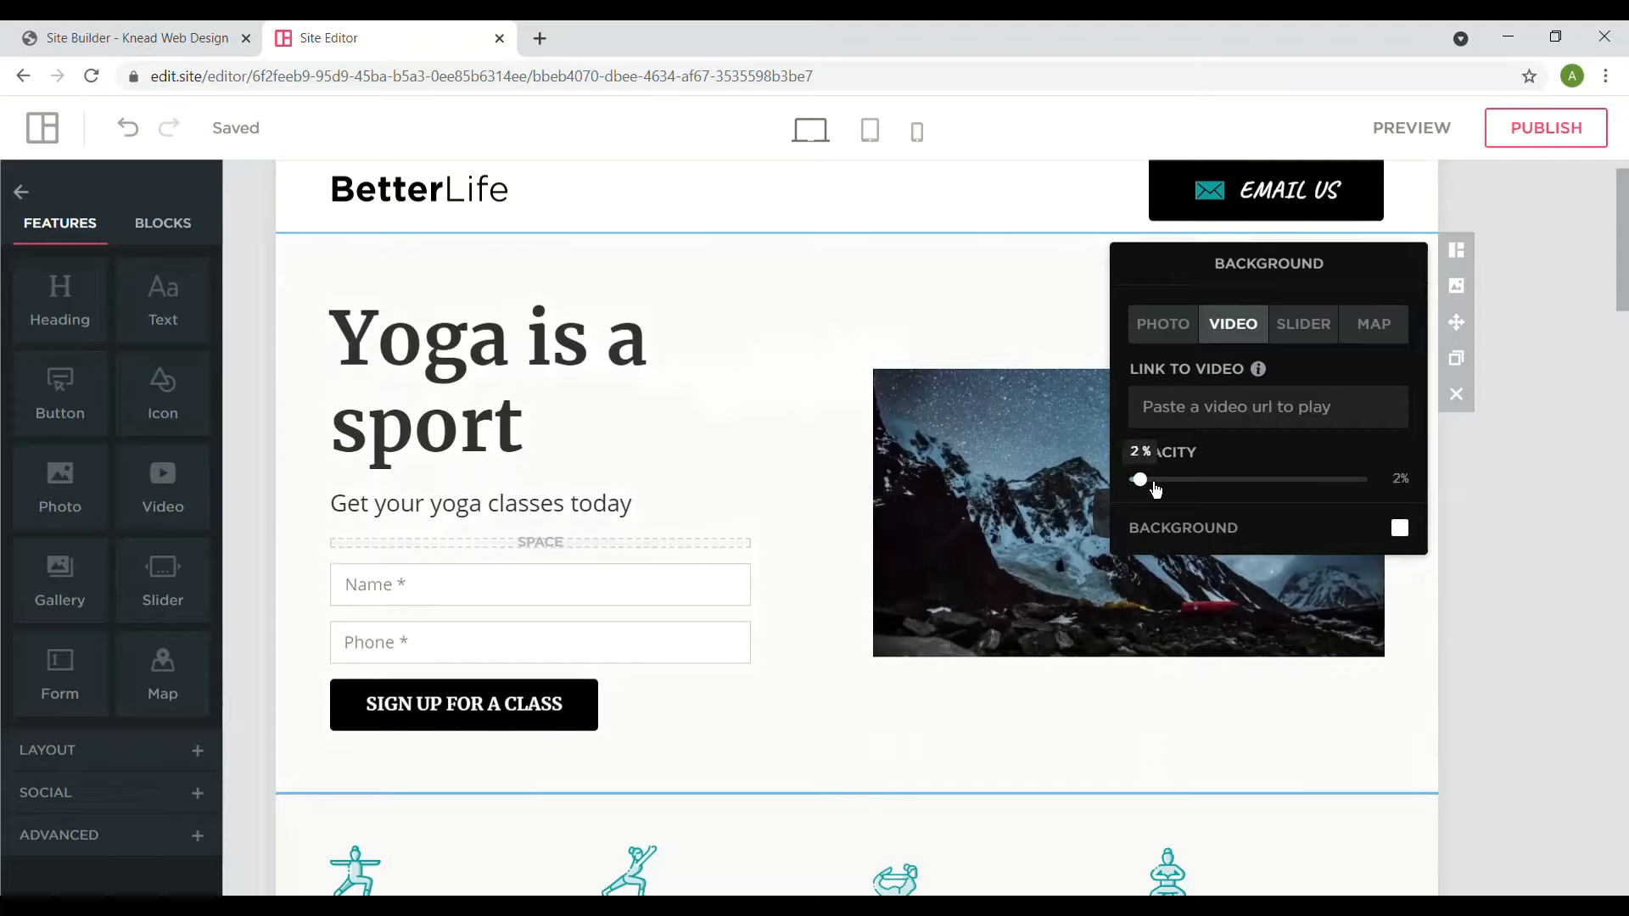
drag(1156, 489, 1329, 477)
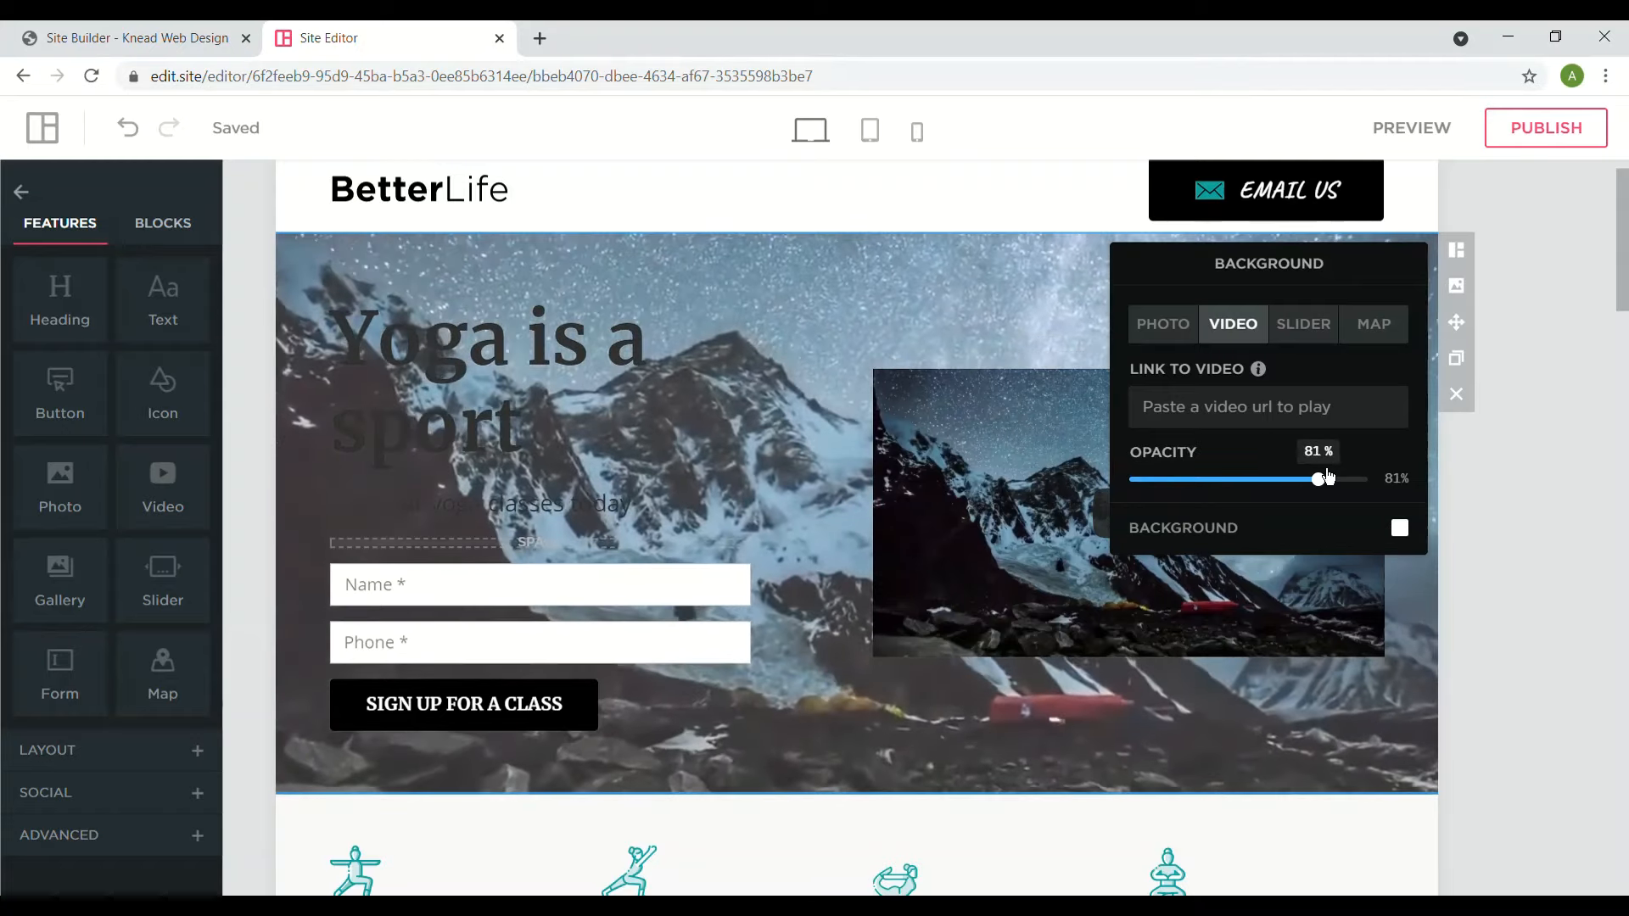
click(1401, 529)
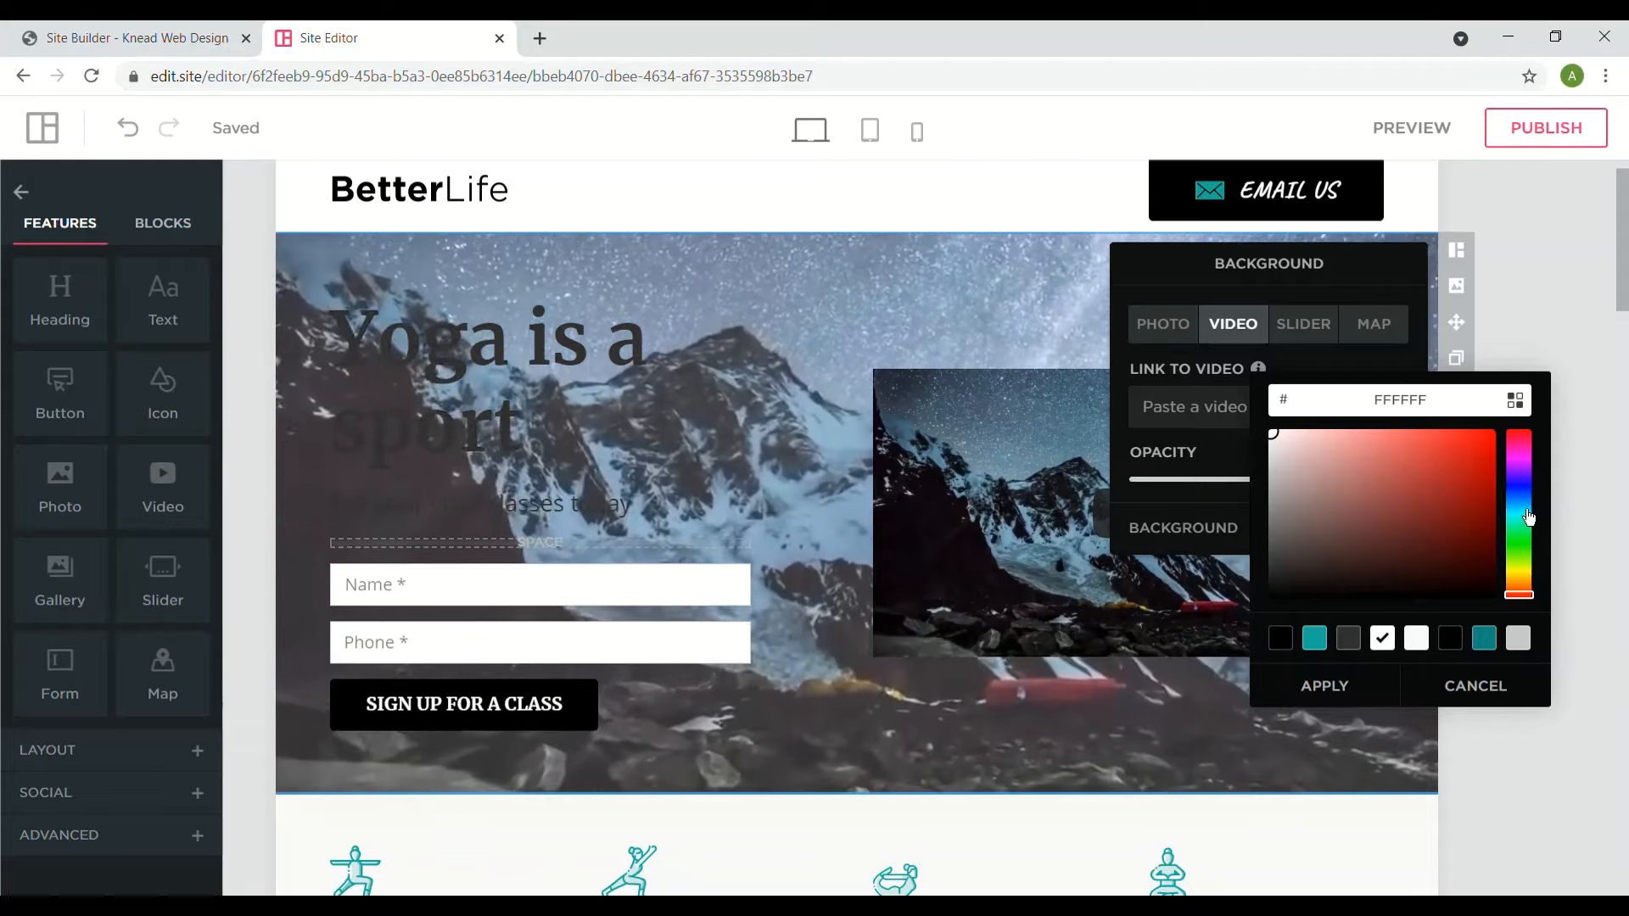
- Set the hero section's background colour to purple
click(1528, 467)
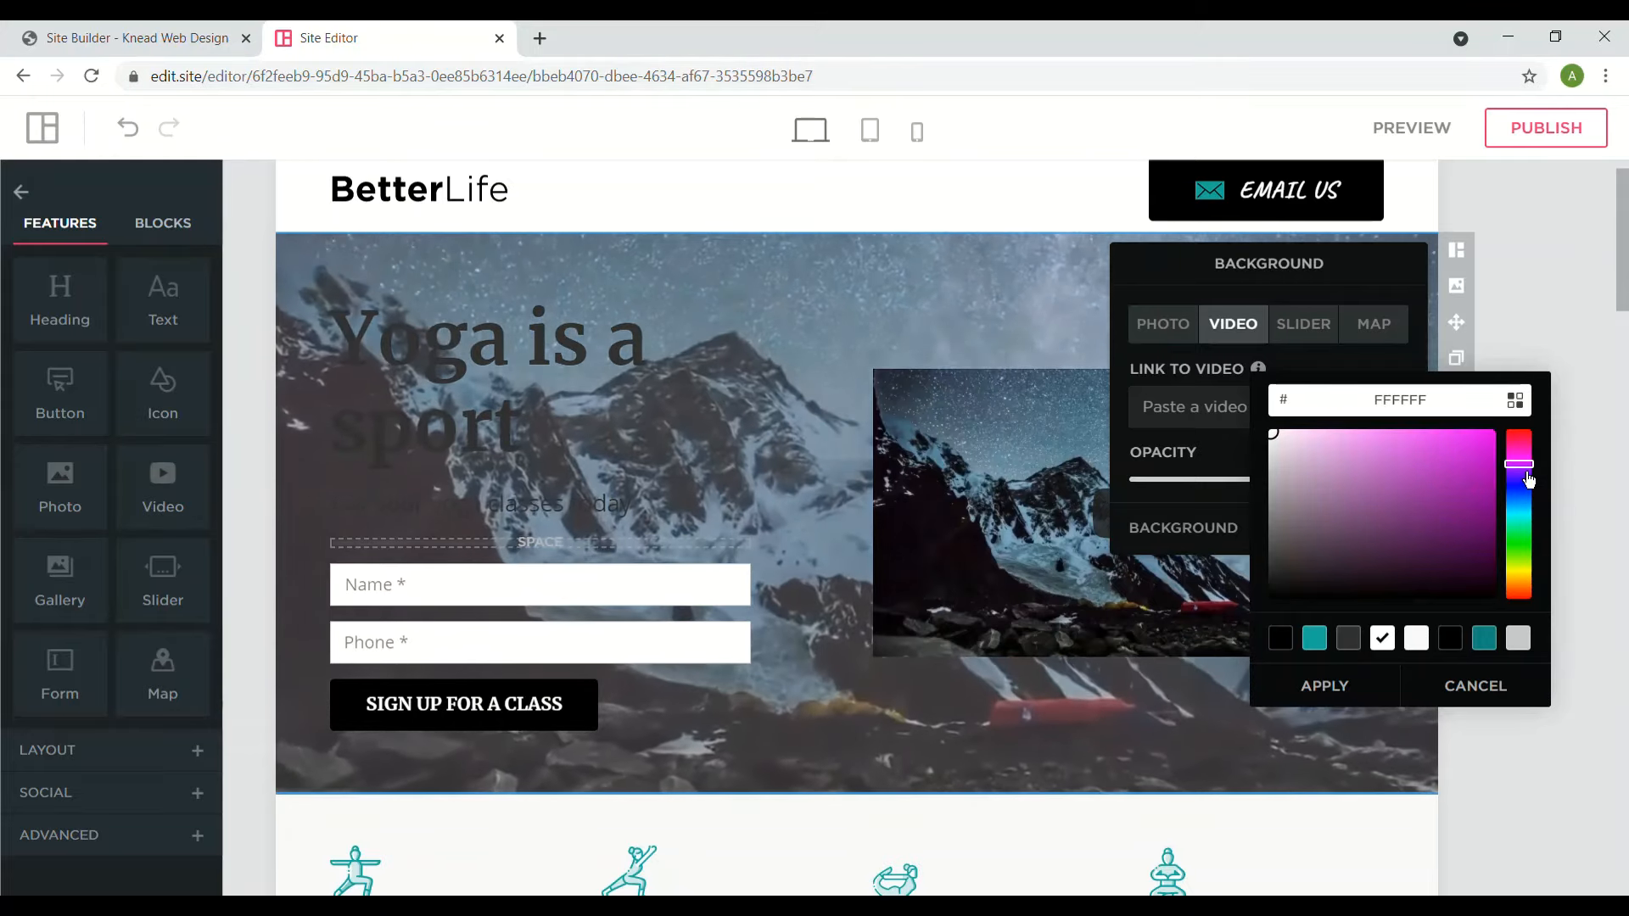
drag(1312, 444, 1427, 470)
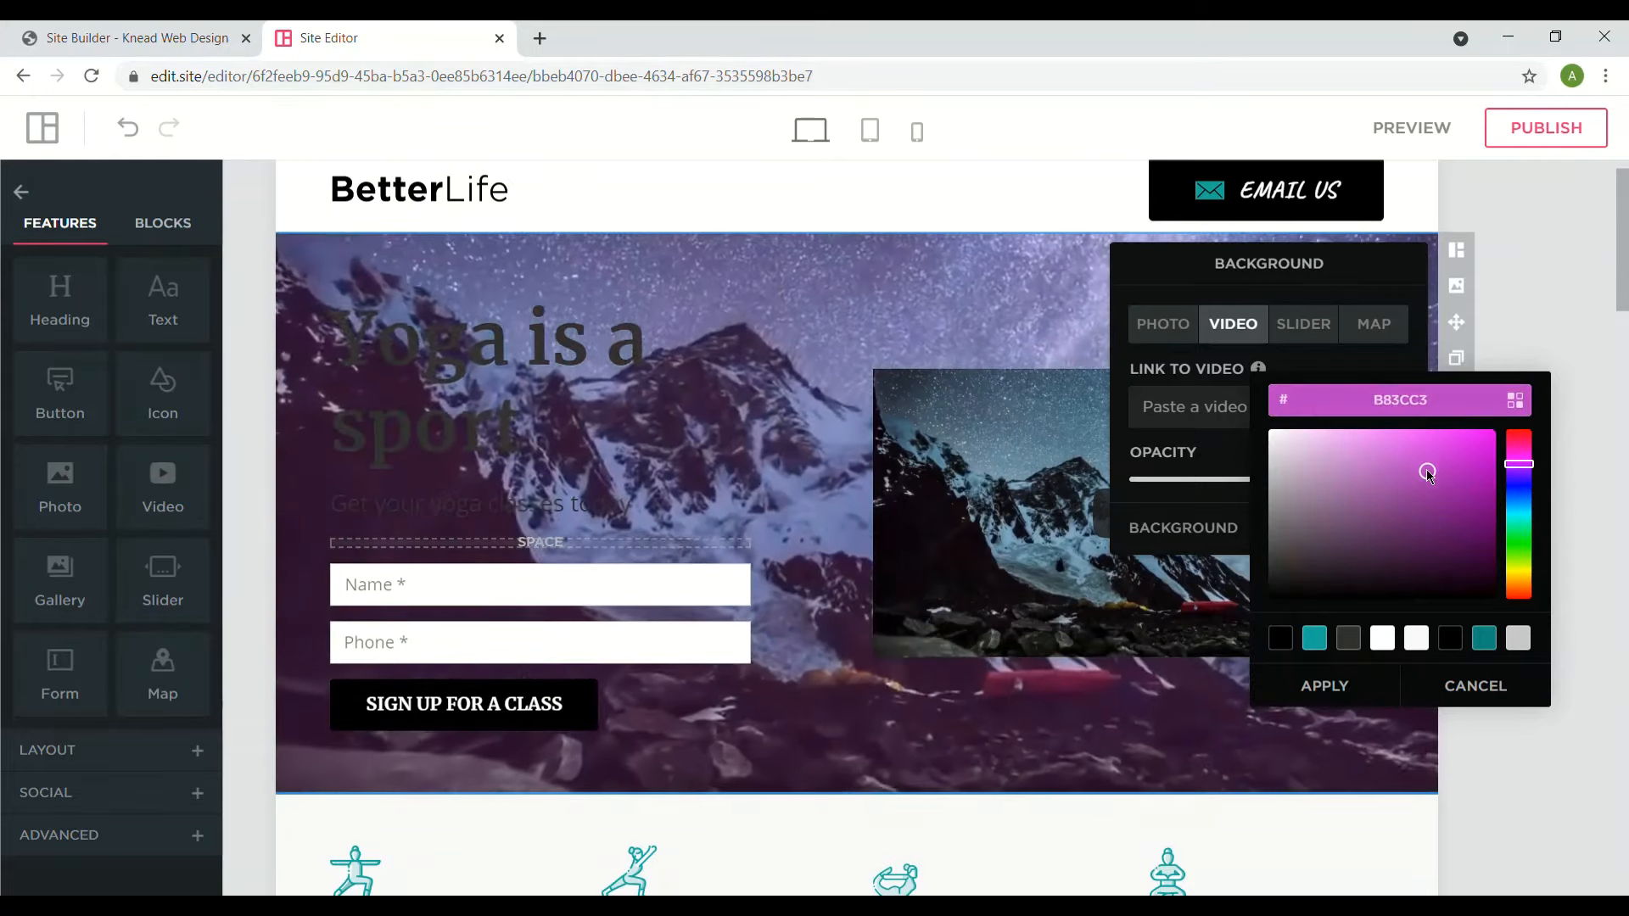
click(1339, 693)
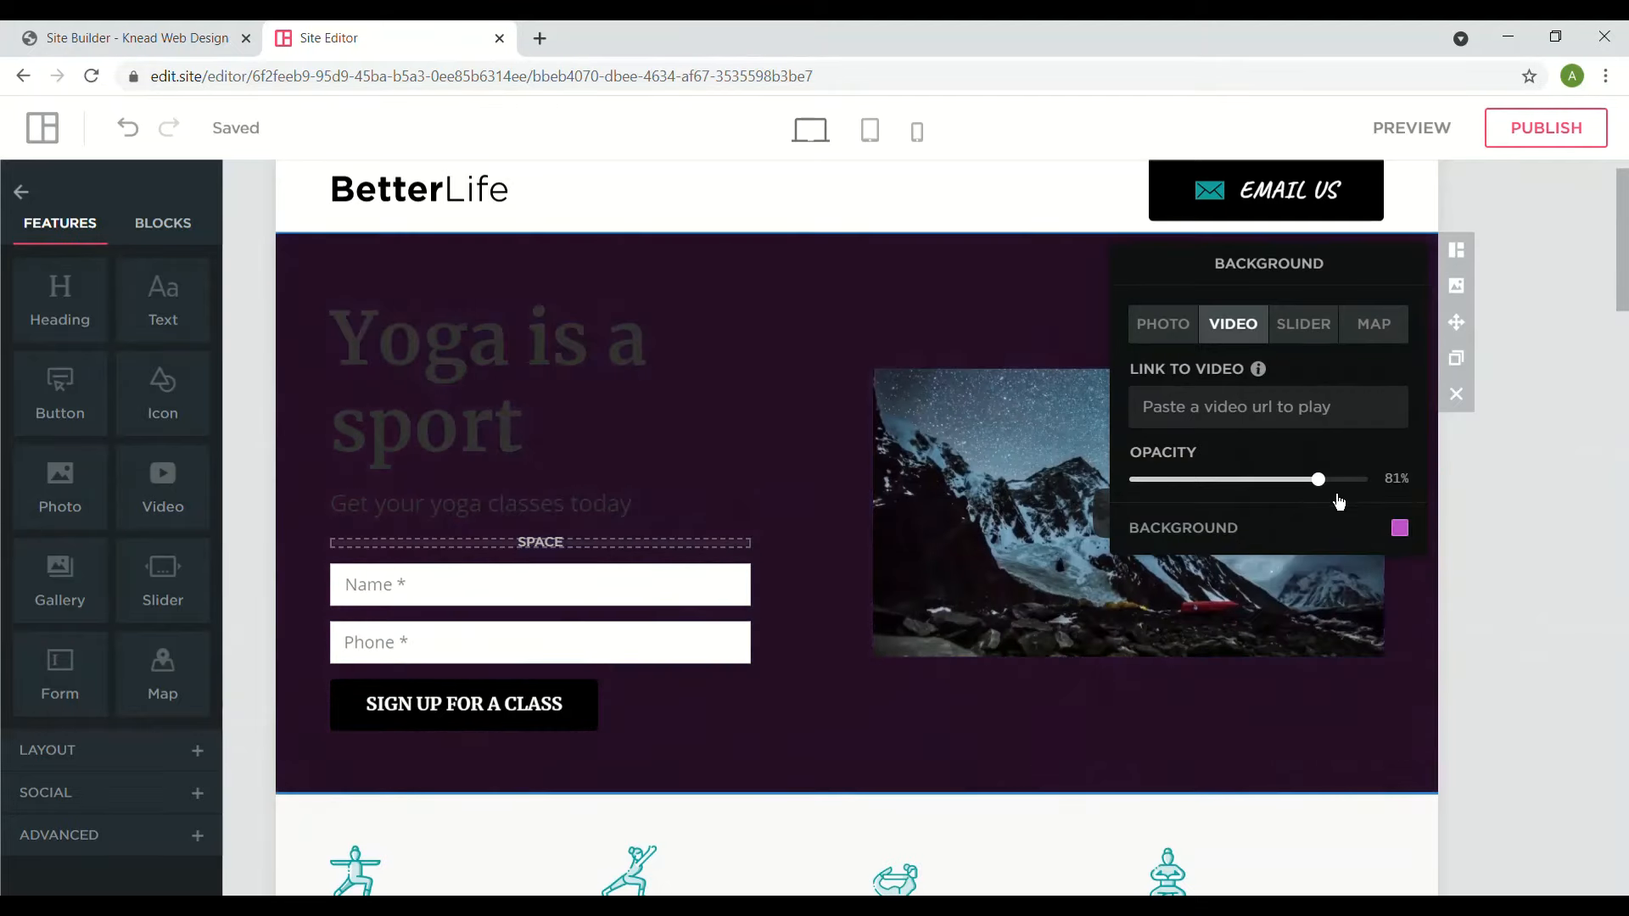
- Adjust the video opacity to 65% over the purple and close the background settings
drag(1320, 480, 1380, 479)
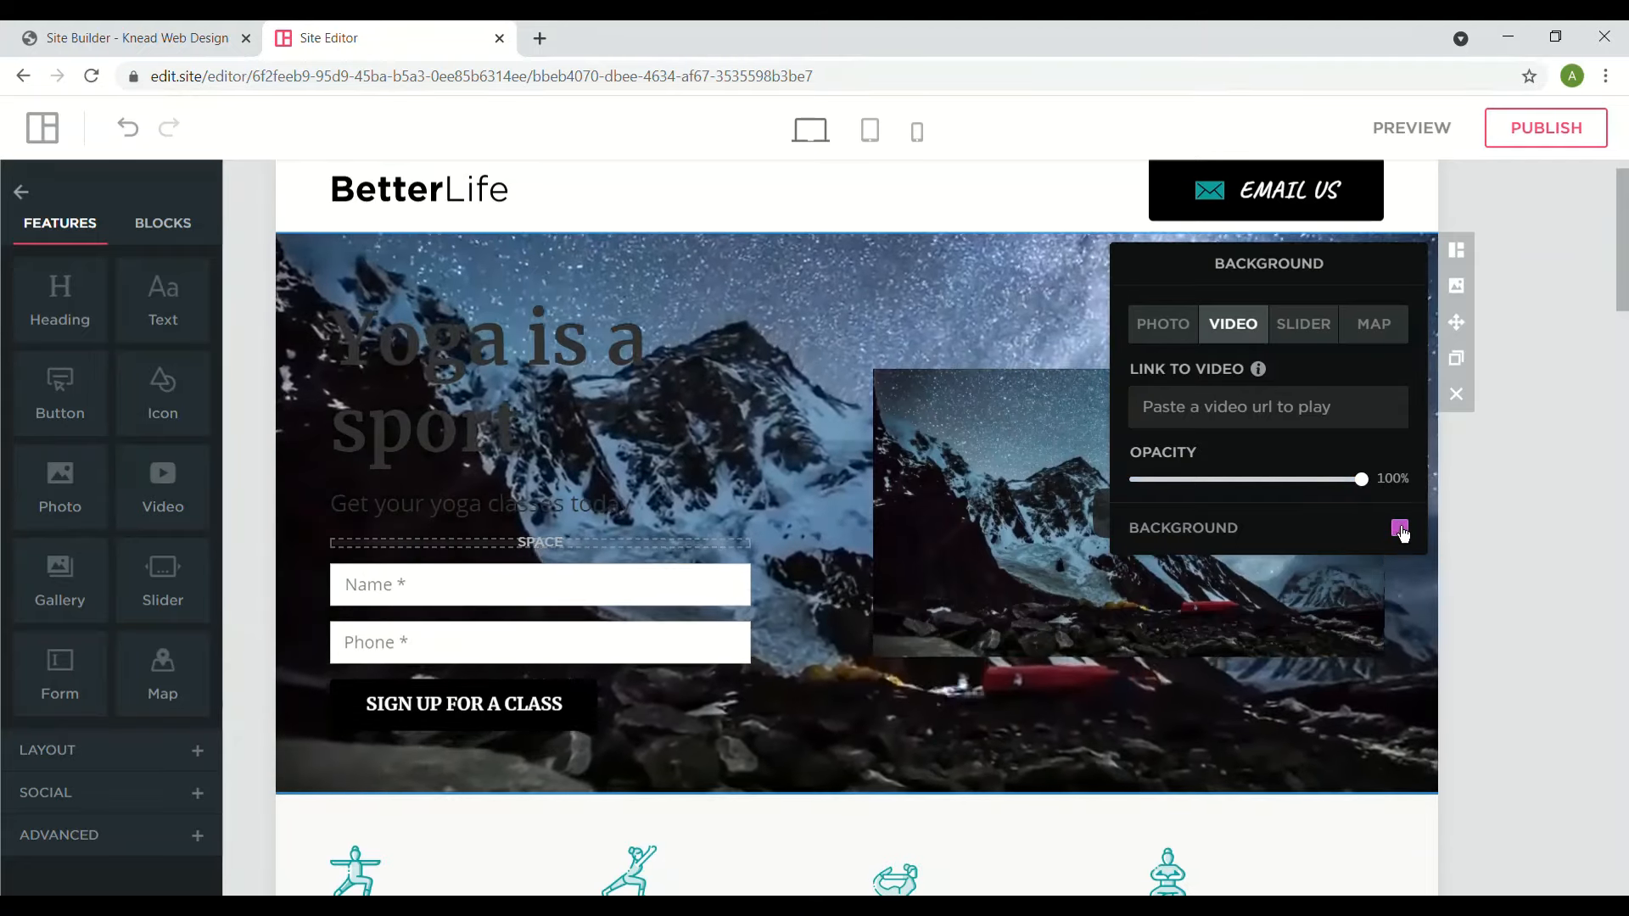
drag(1361, 479, 1298, 493)
drag(1279, 493, 1159, 478)
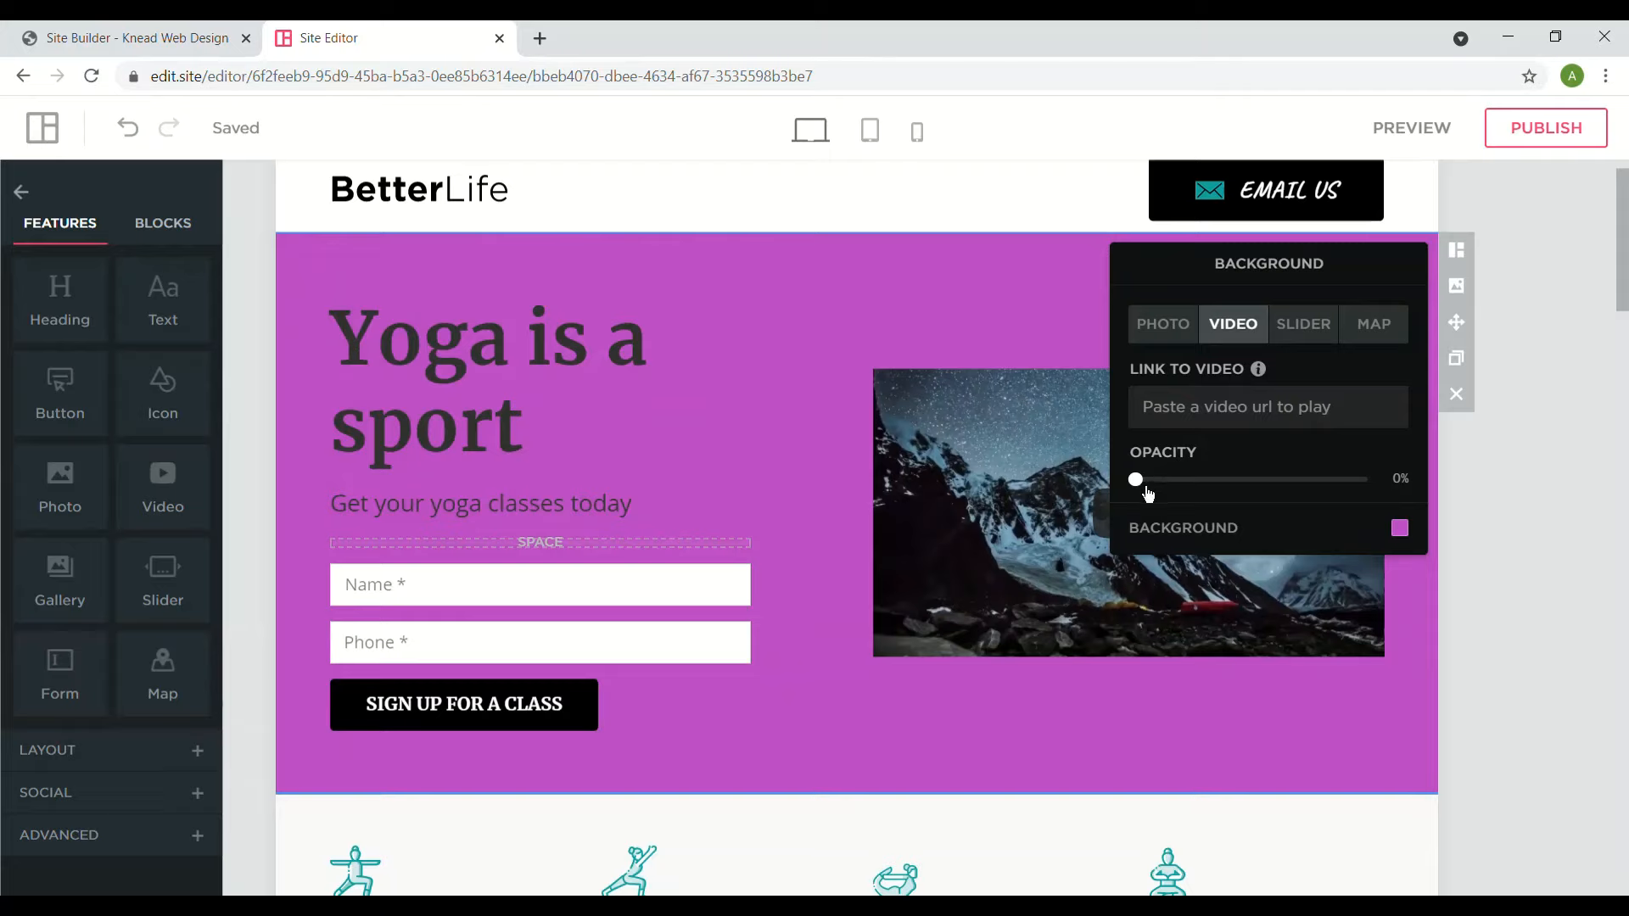
drag(1148, 492, 1293, 490)
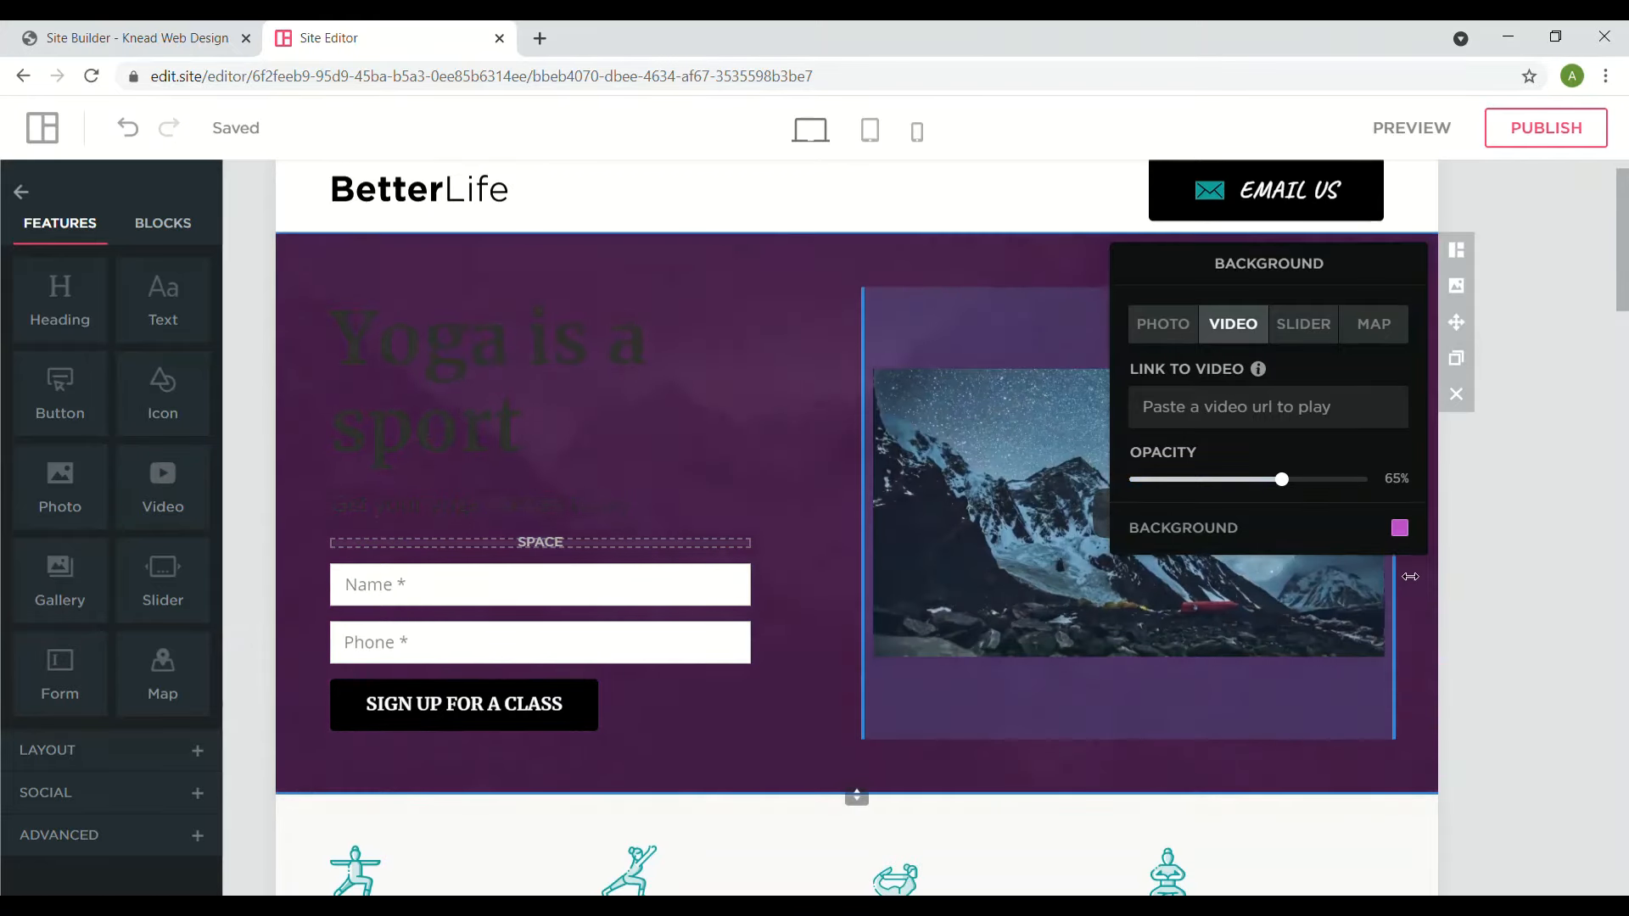
click(1410, 577)
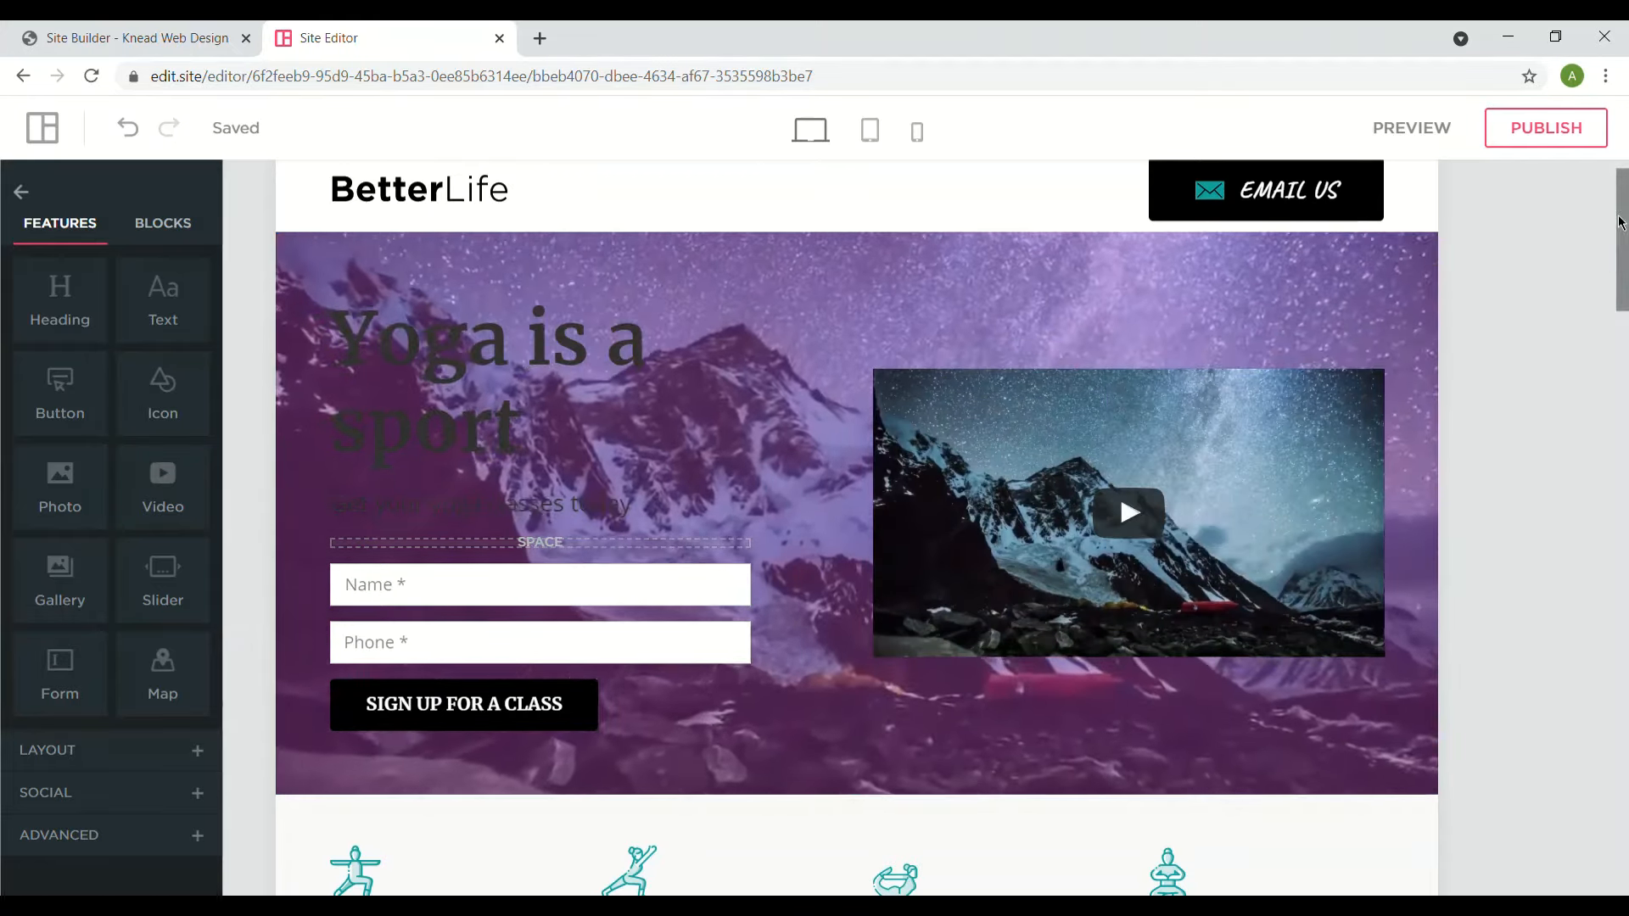
- Swap the Meditation icon for the free Business stock photo of a desk covered in drawings
drag(1620, 222, 1620, 323)
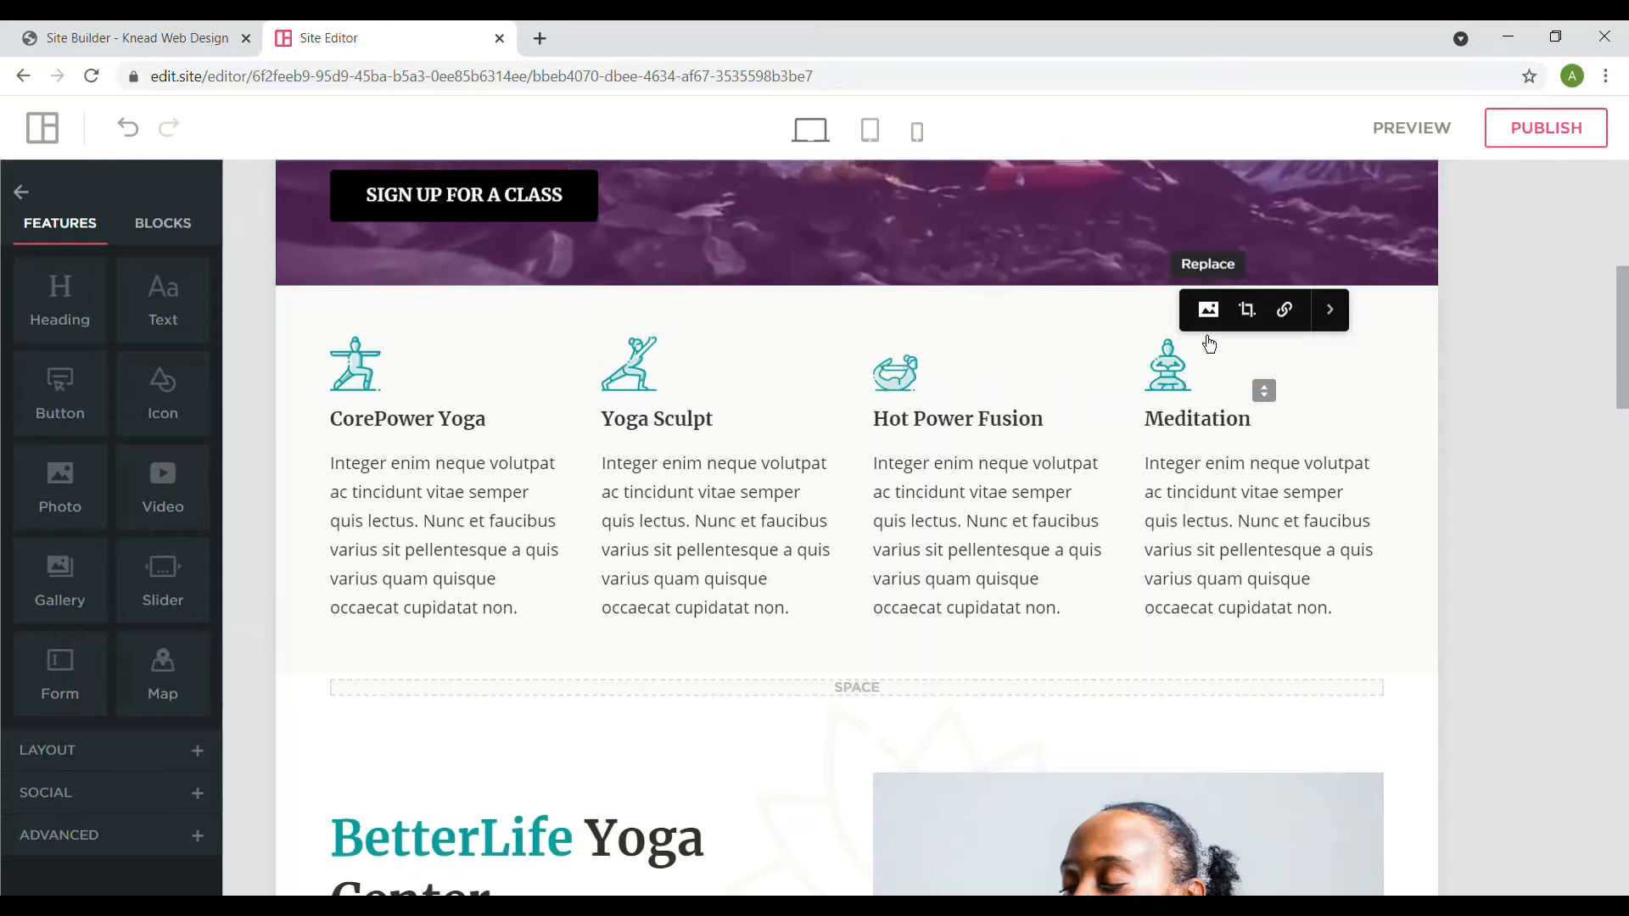
click(1209, 310)
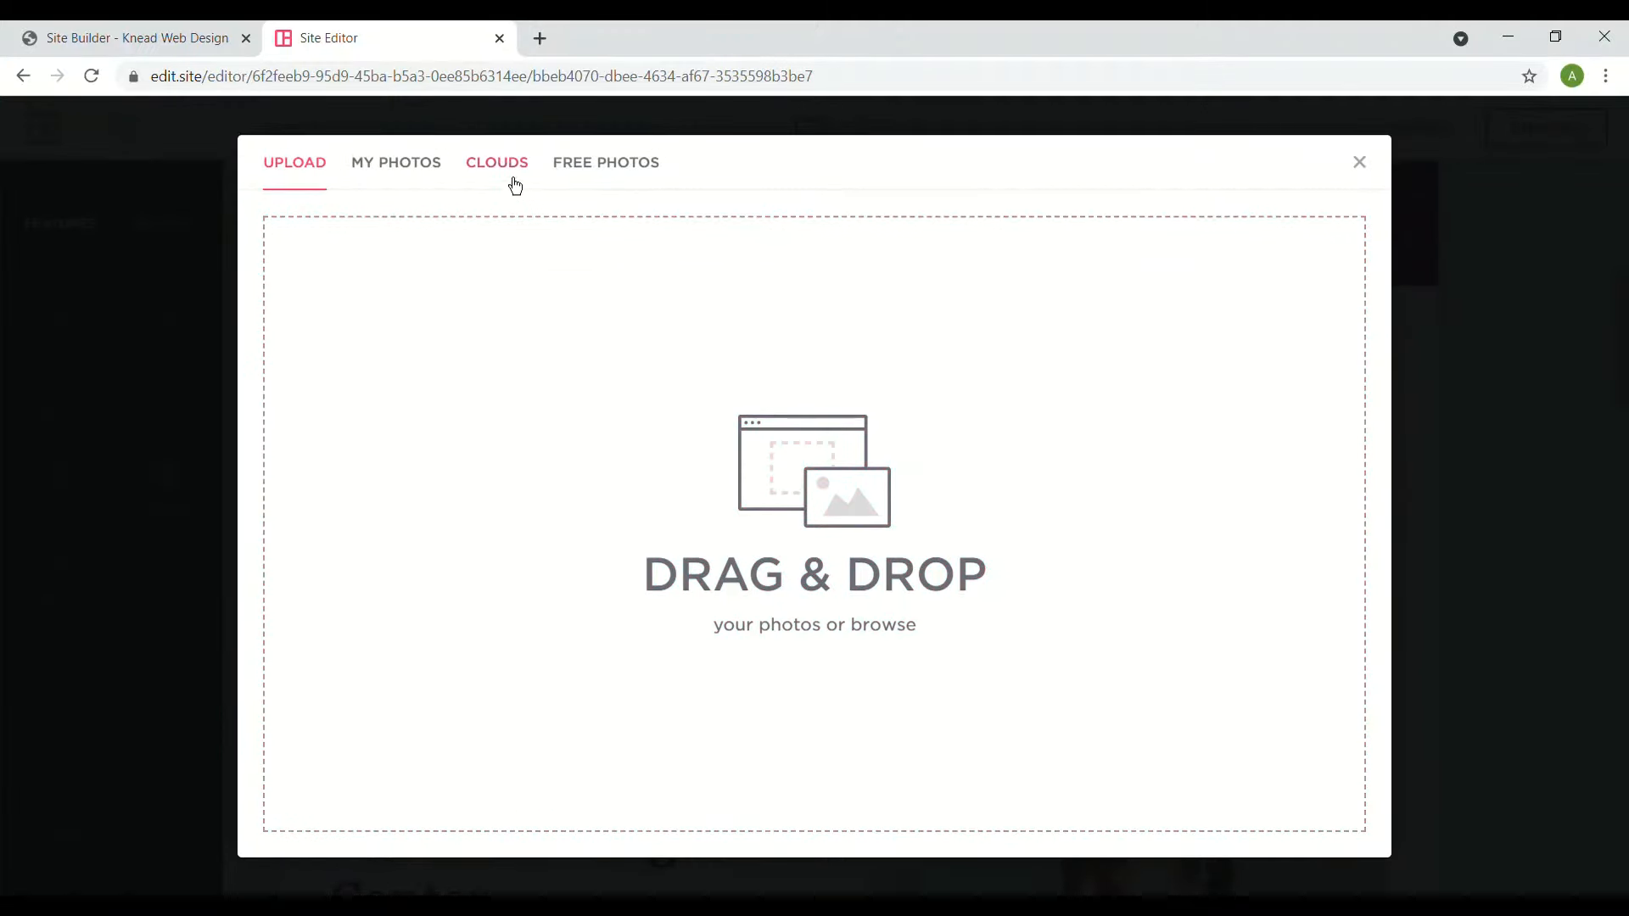
click(591, 179)
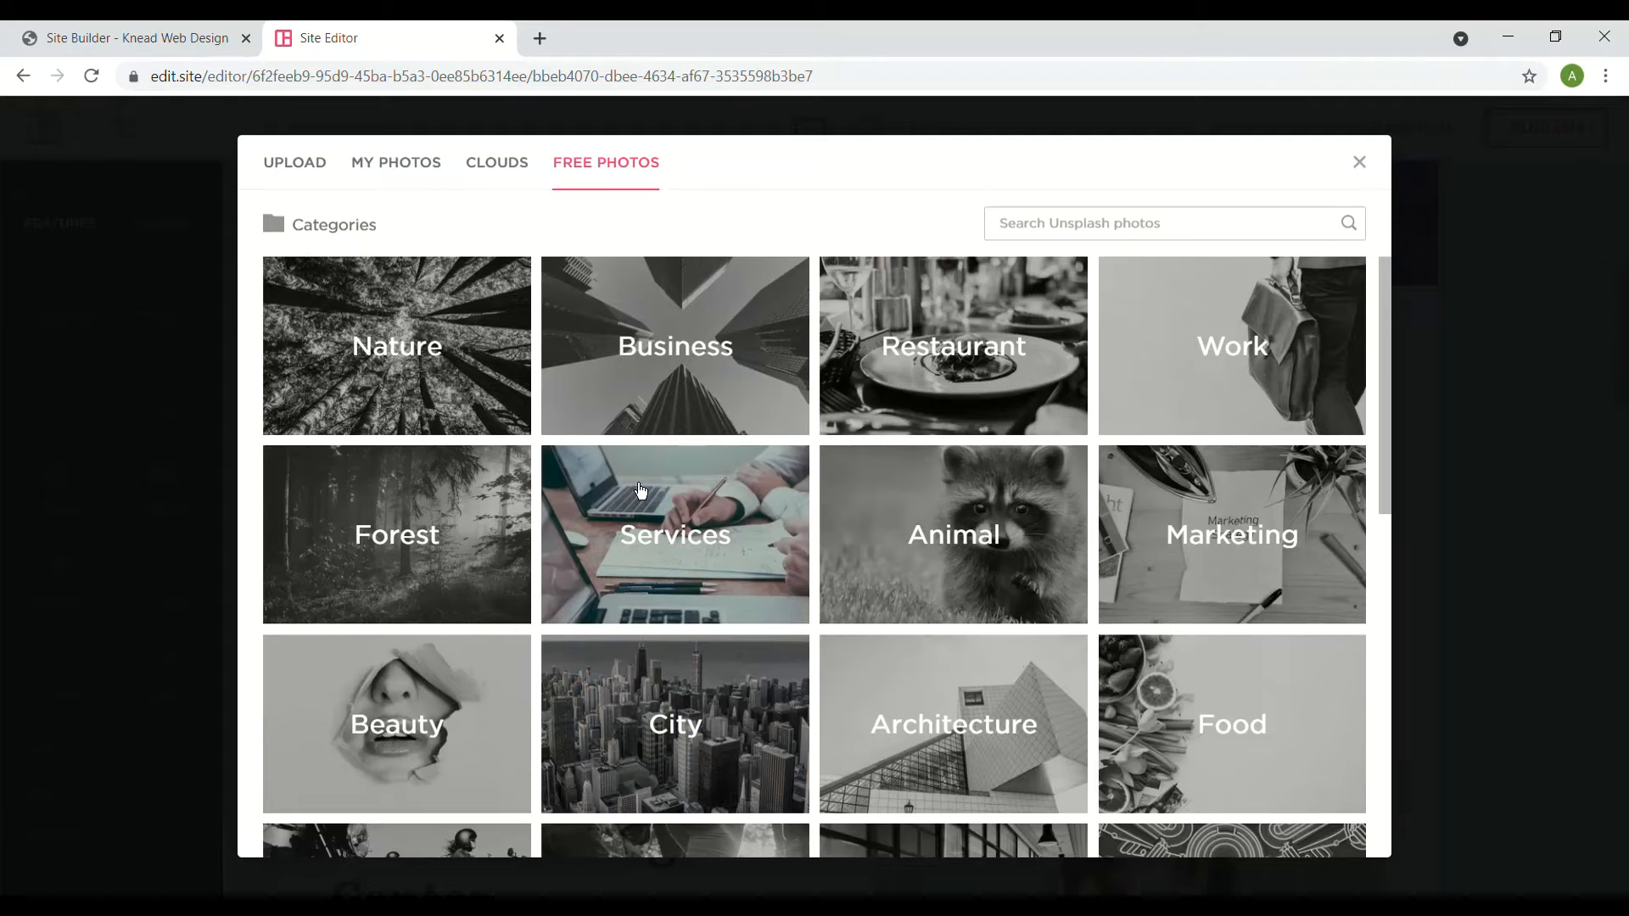
click(694, 411)
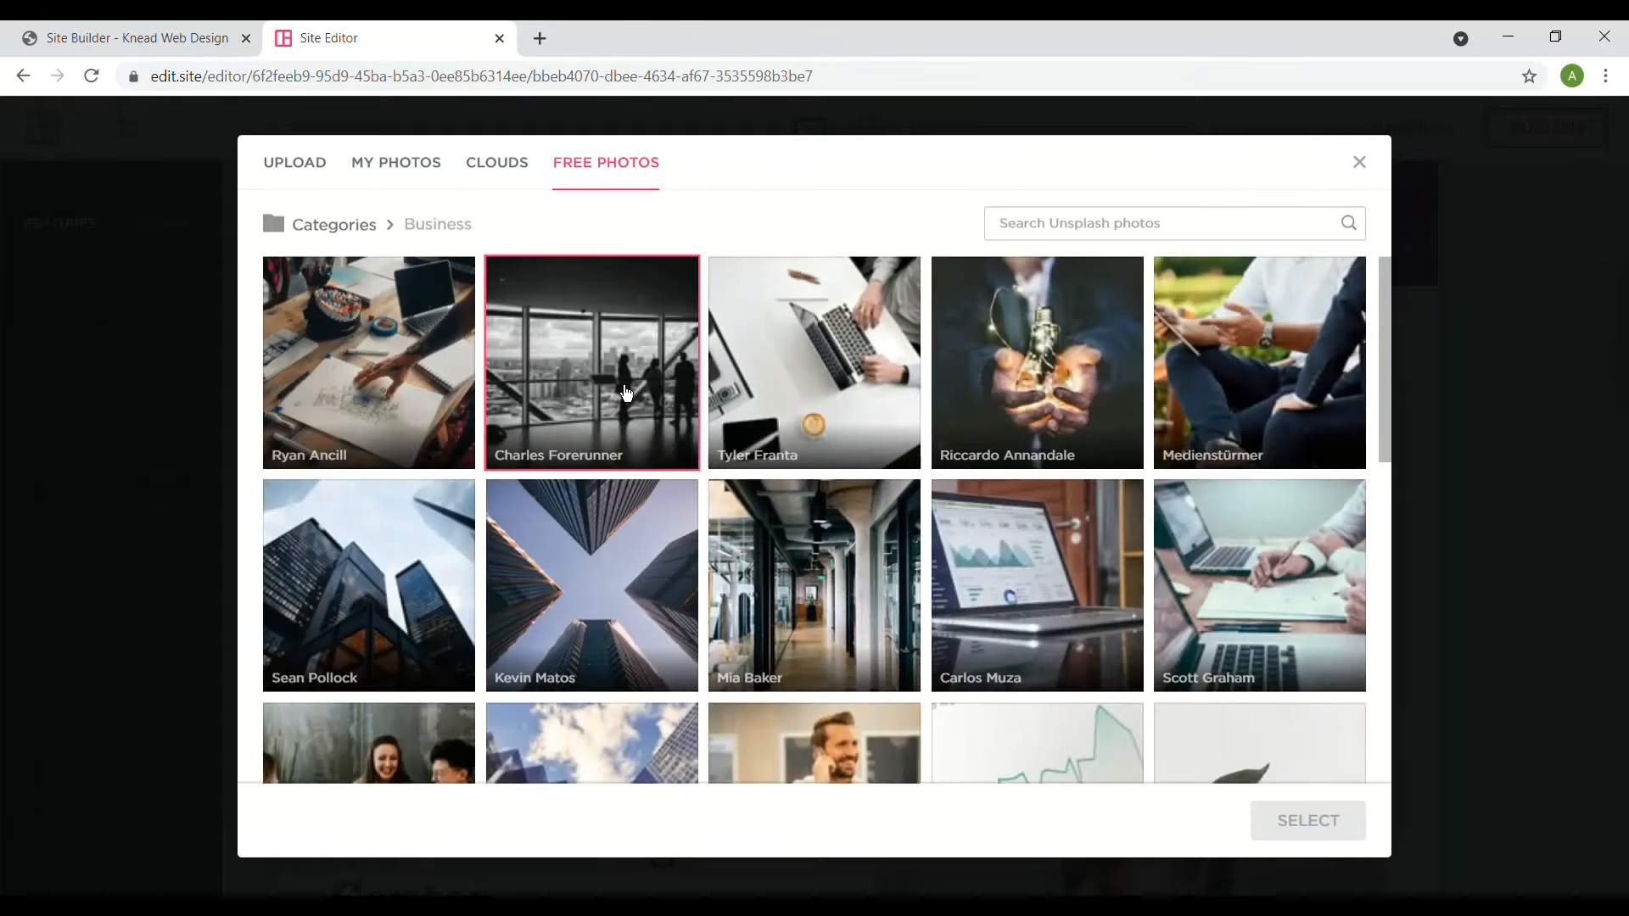
click(367, 362)
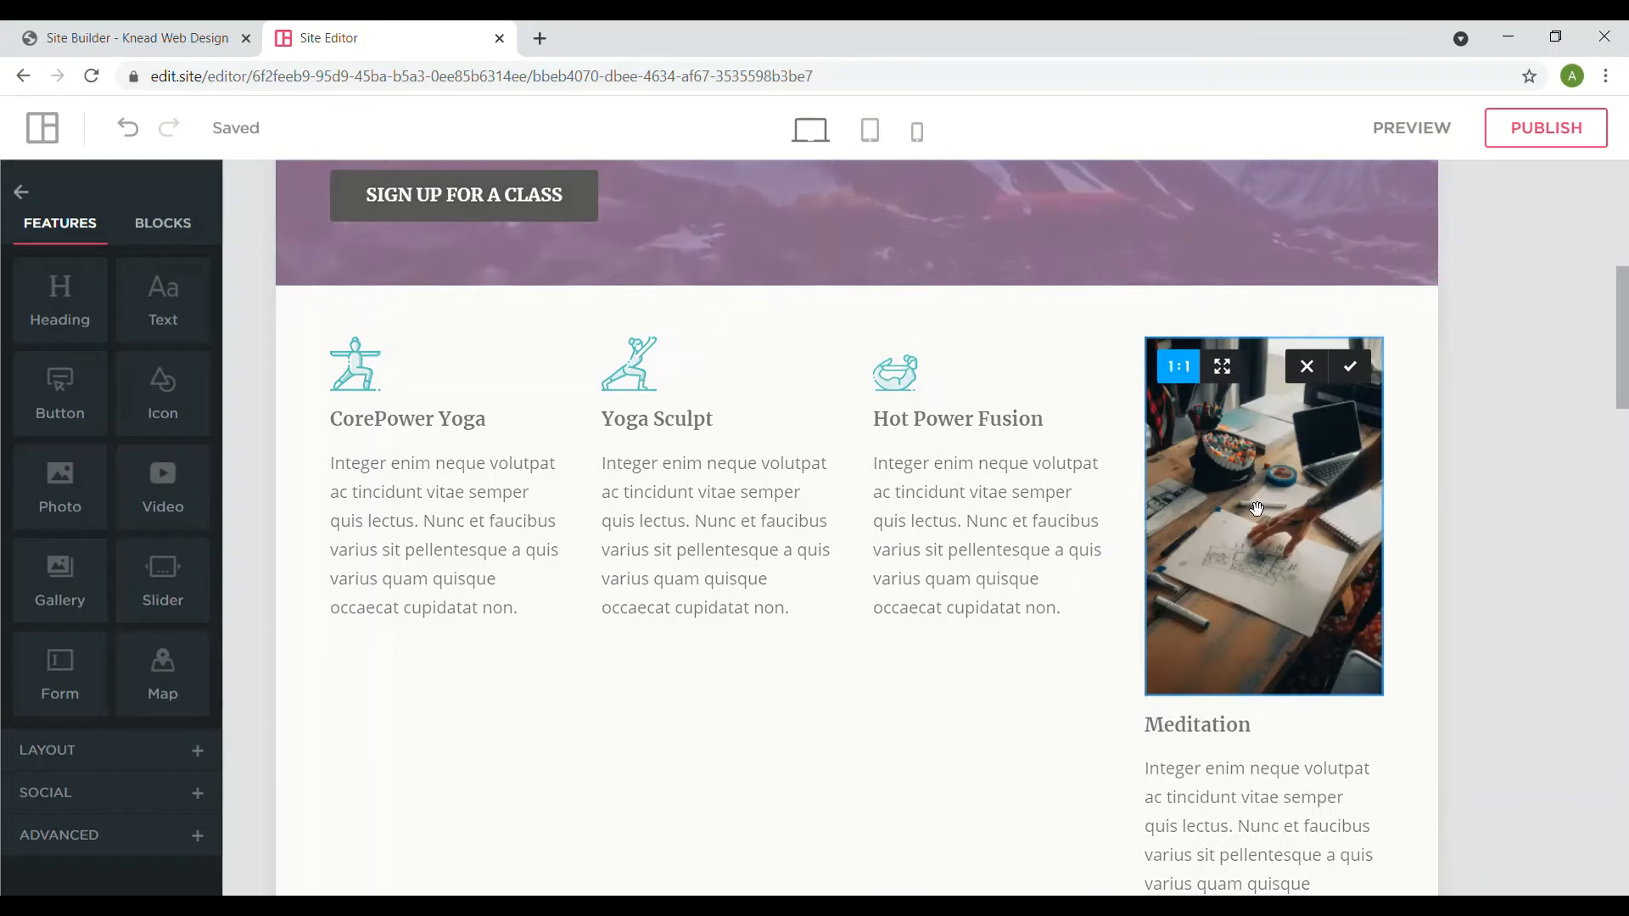
- Apply the desk photo and shrink it to a small thumbnail height
click(1350, 367)
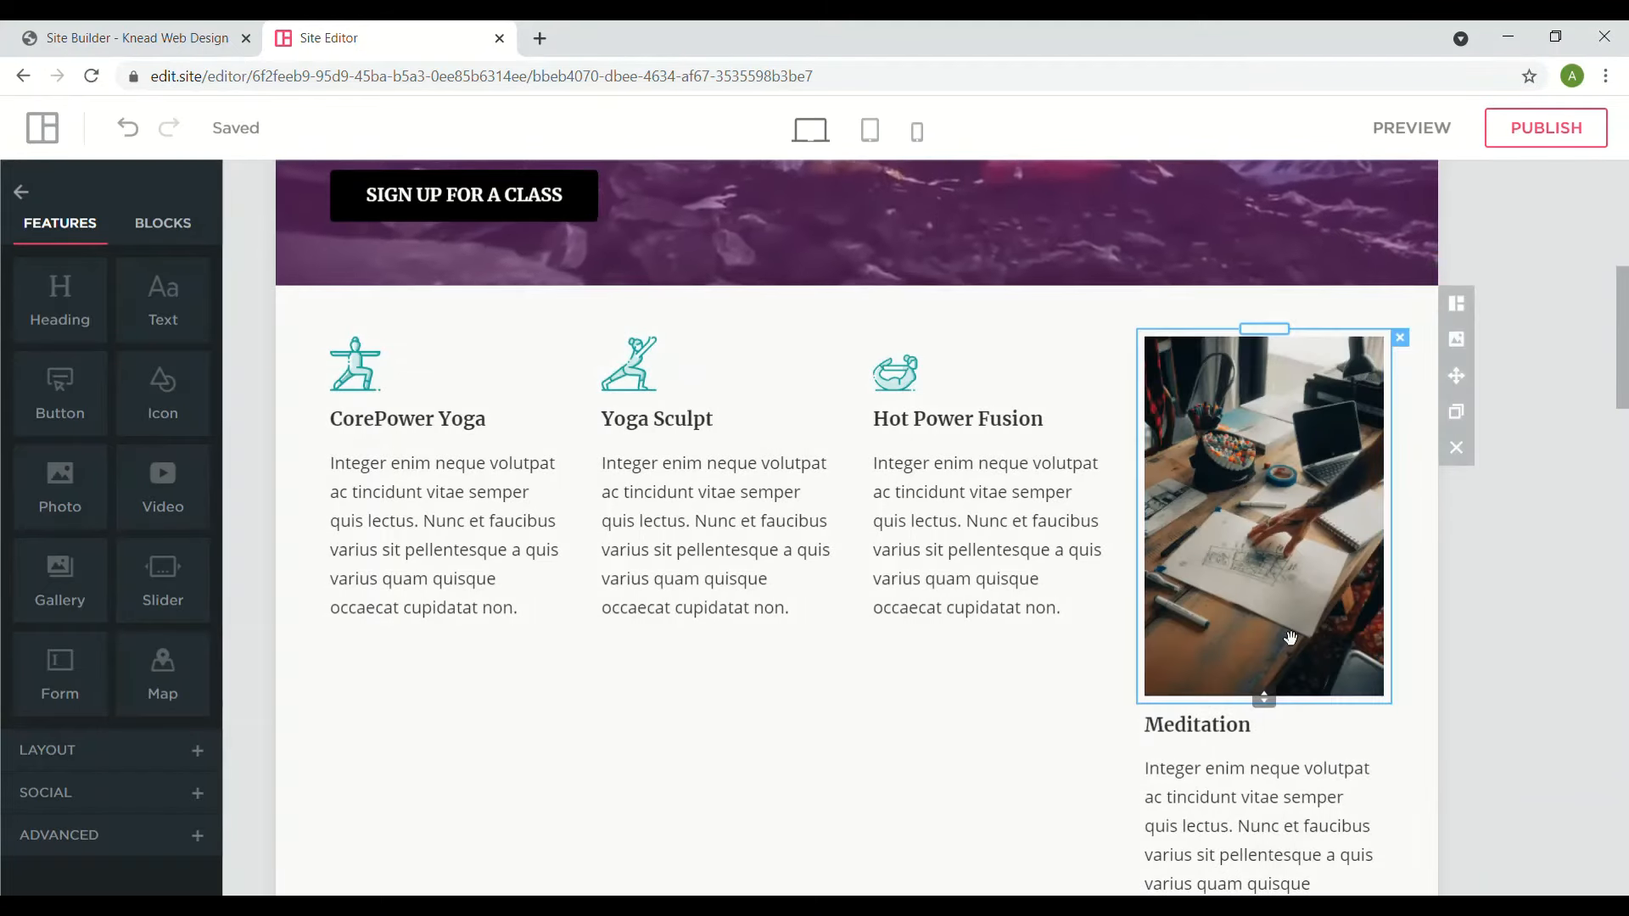
drag(1271, 714, 1259, 401)
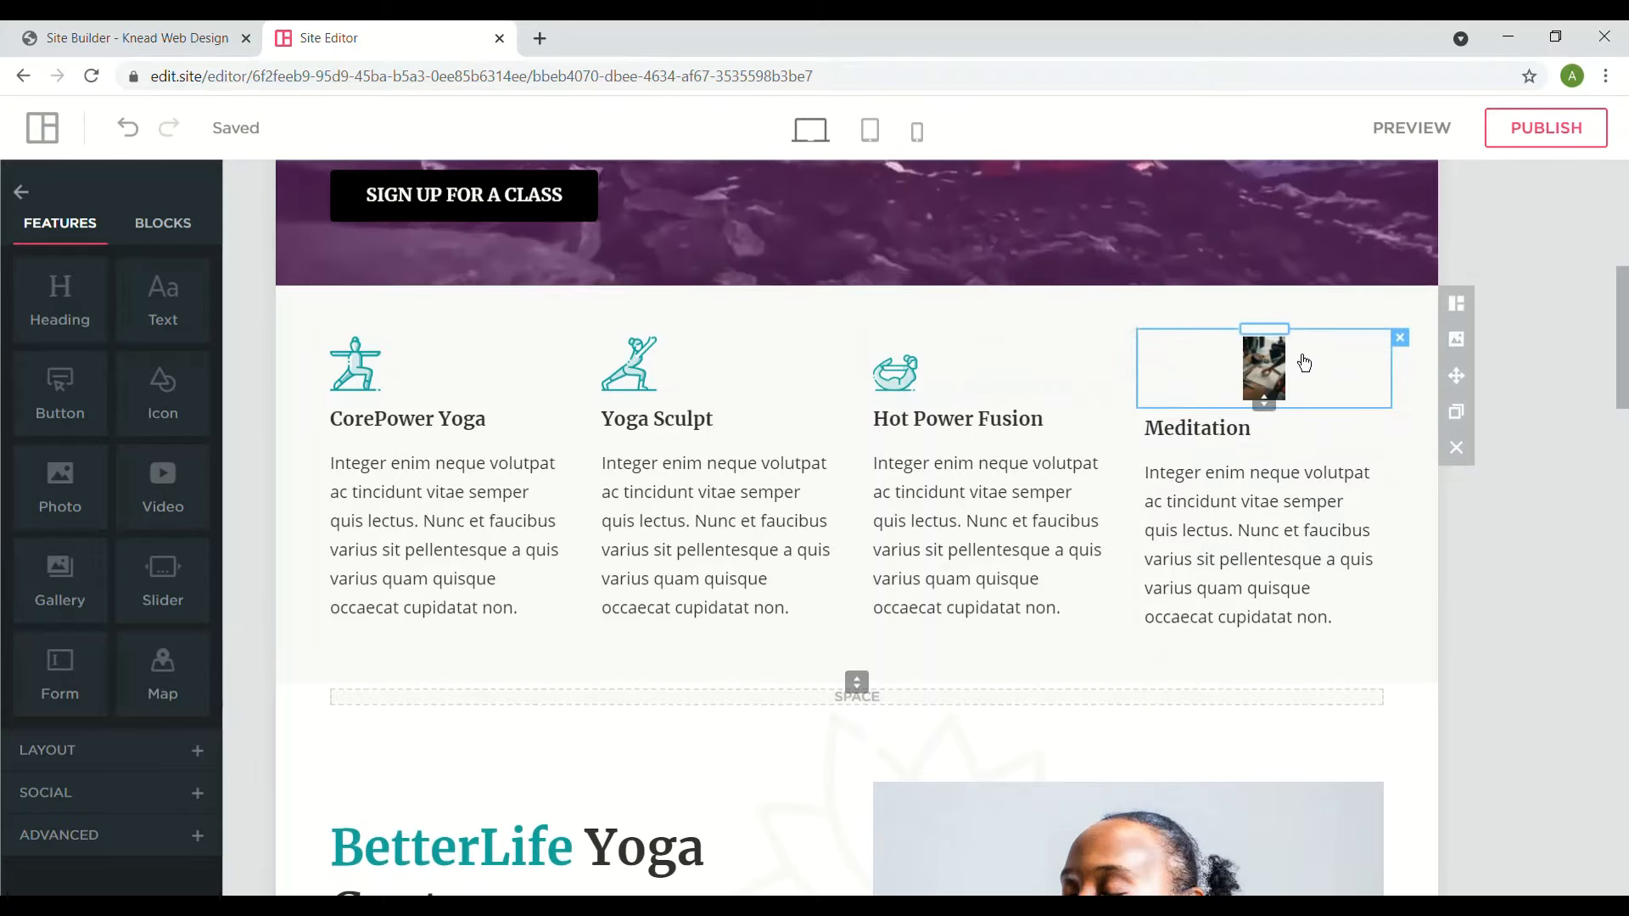
click(1302, 363)
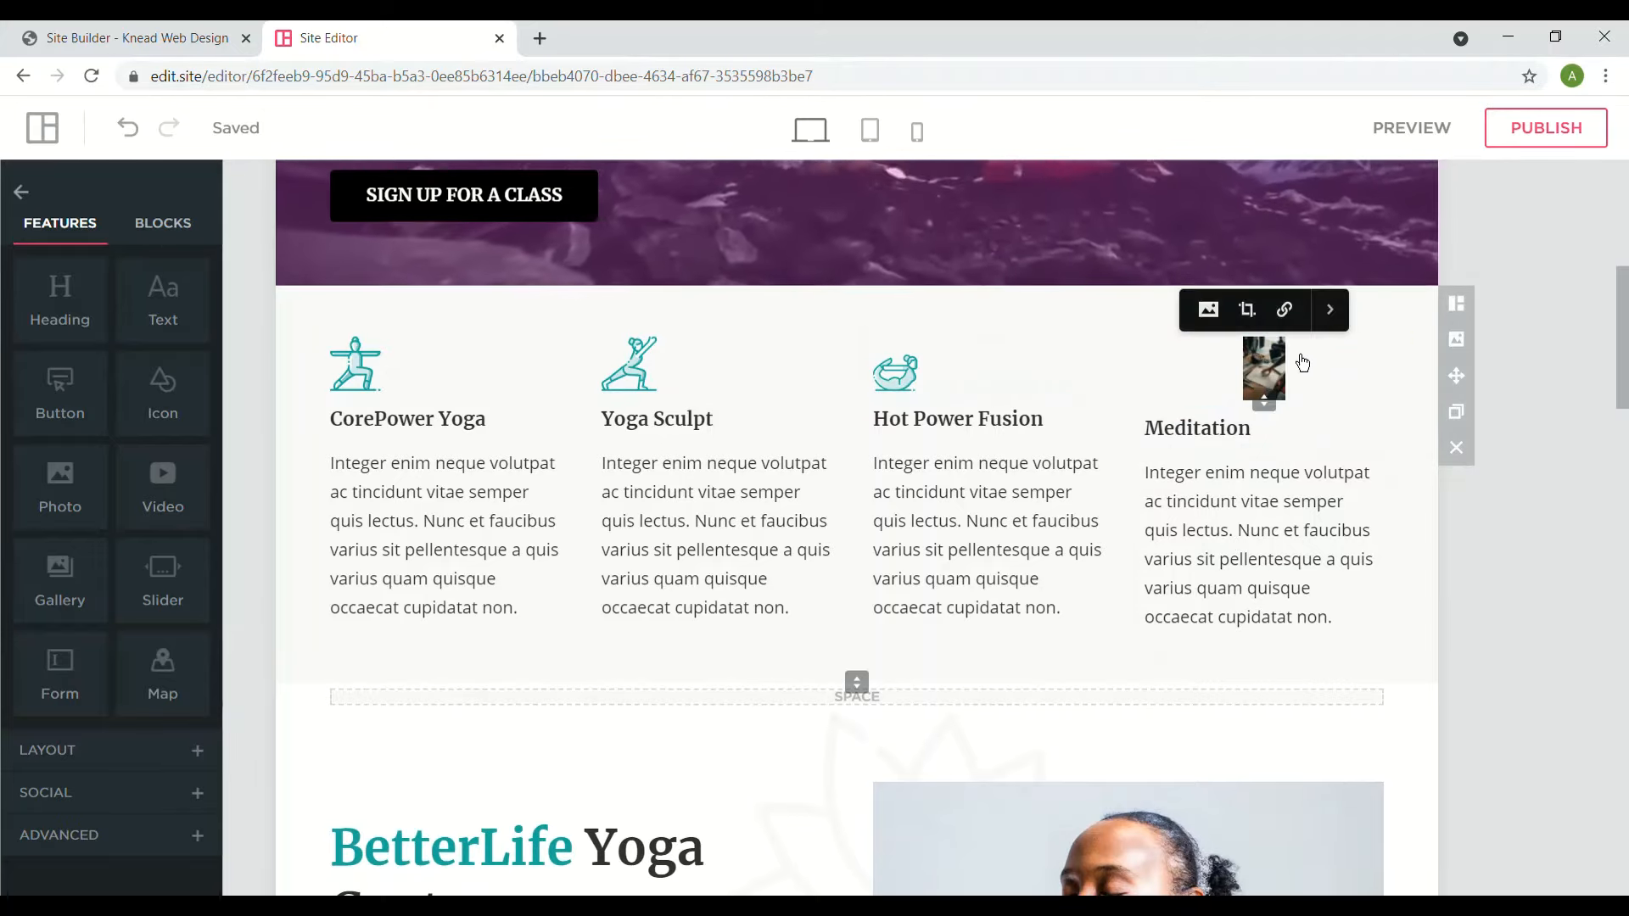
- In the photo's display settings, leave Show Caption and On Click Enlarge both switched off
click(1333, 324)
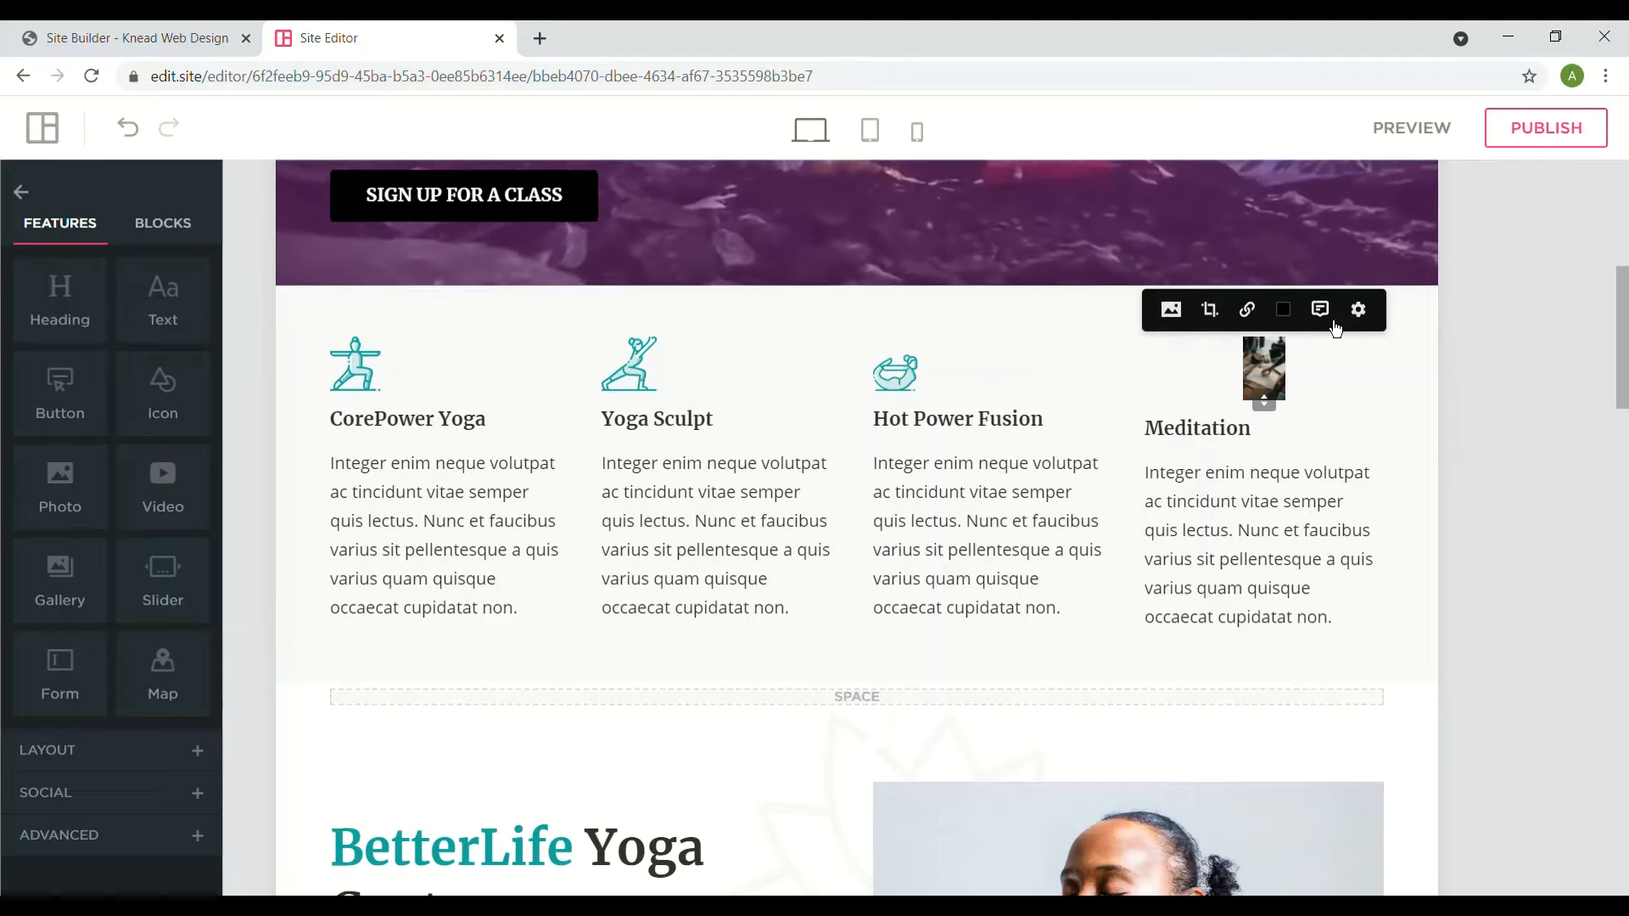
click(1357, 310)
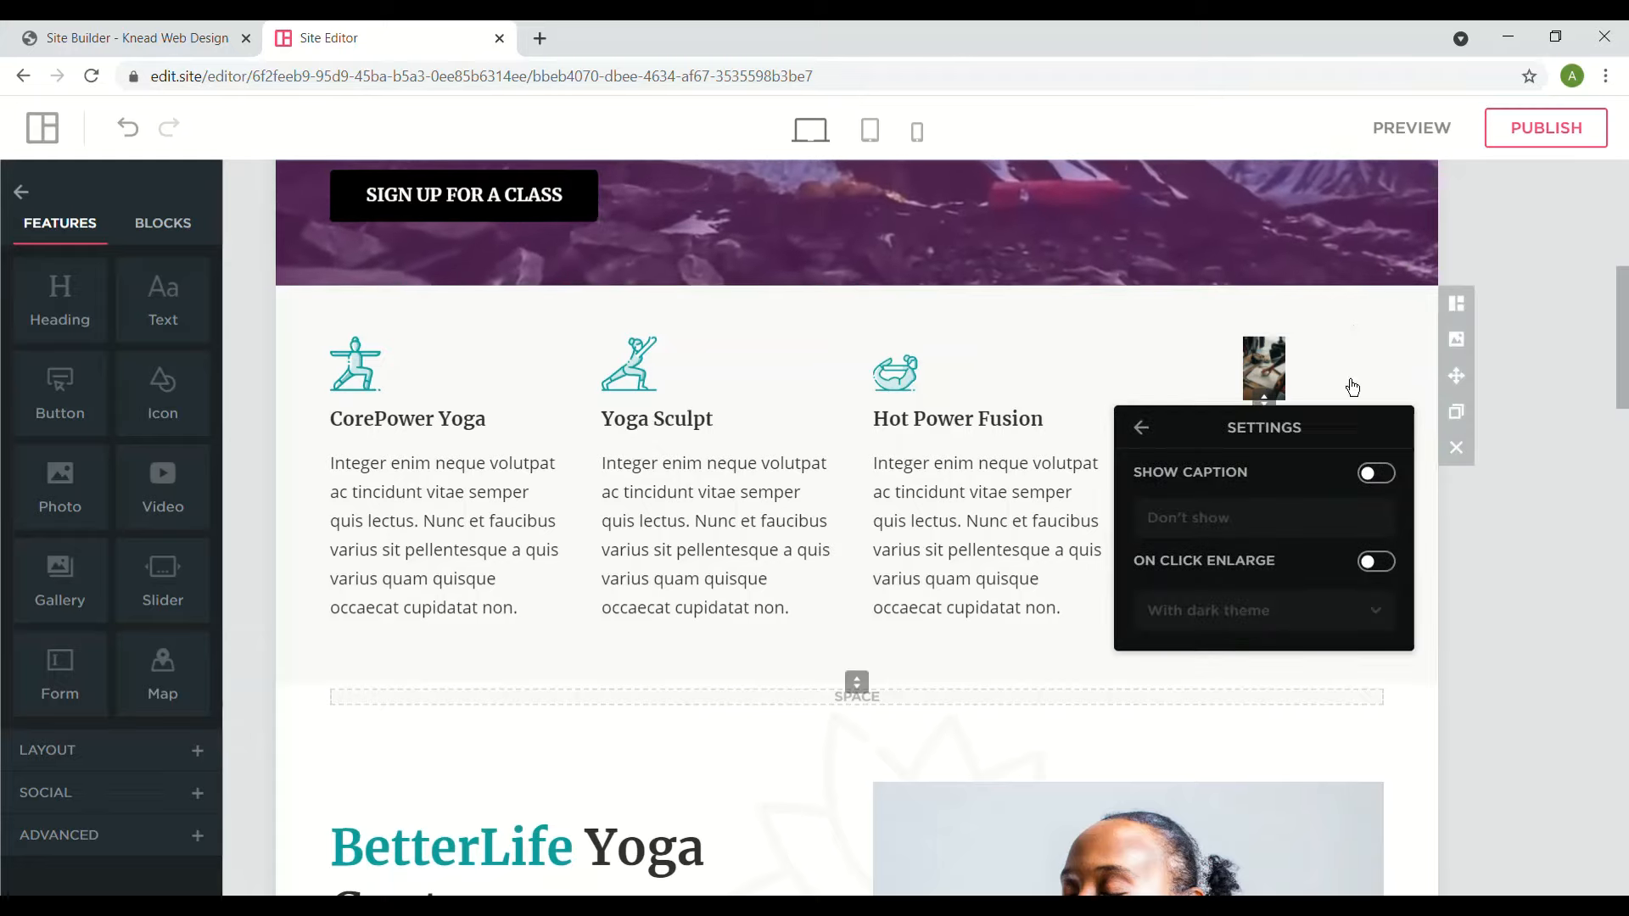
click(1375, 473)
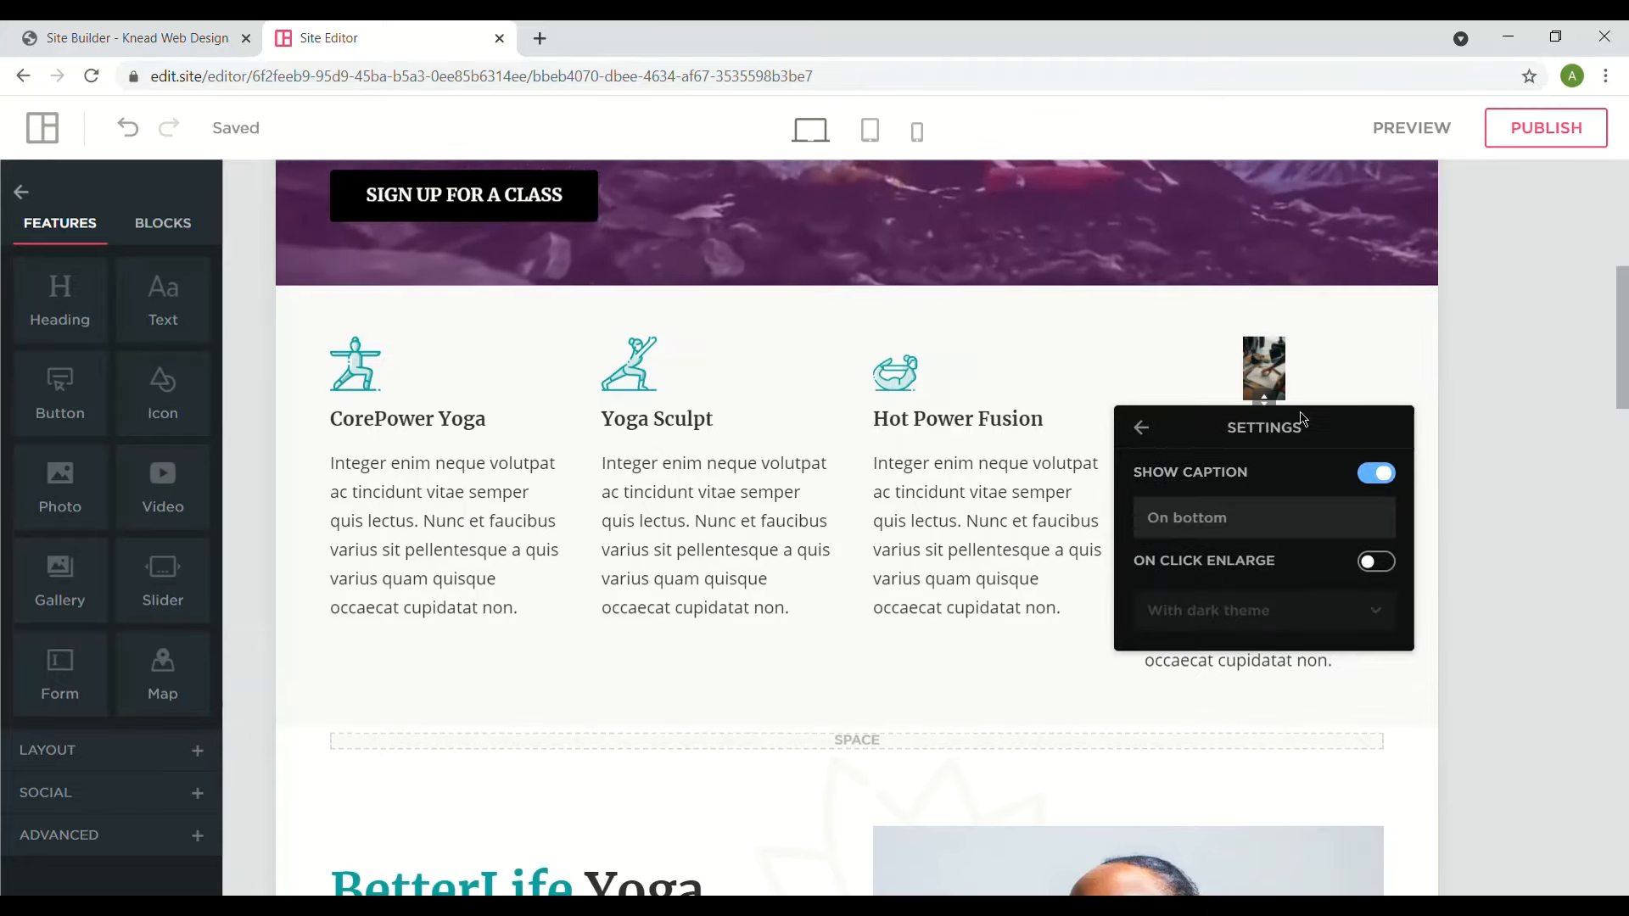
click(1375, 472)
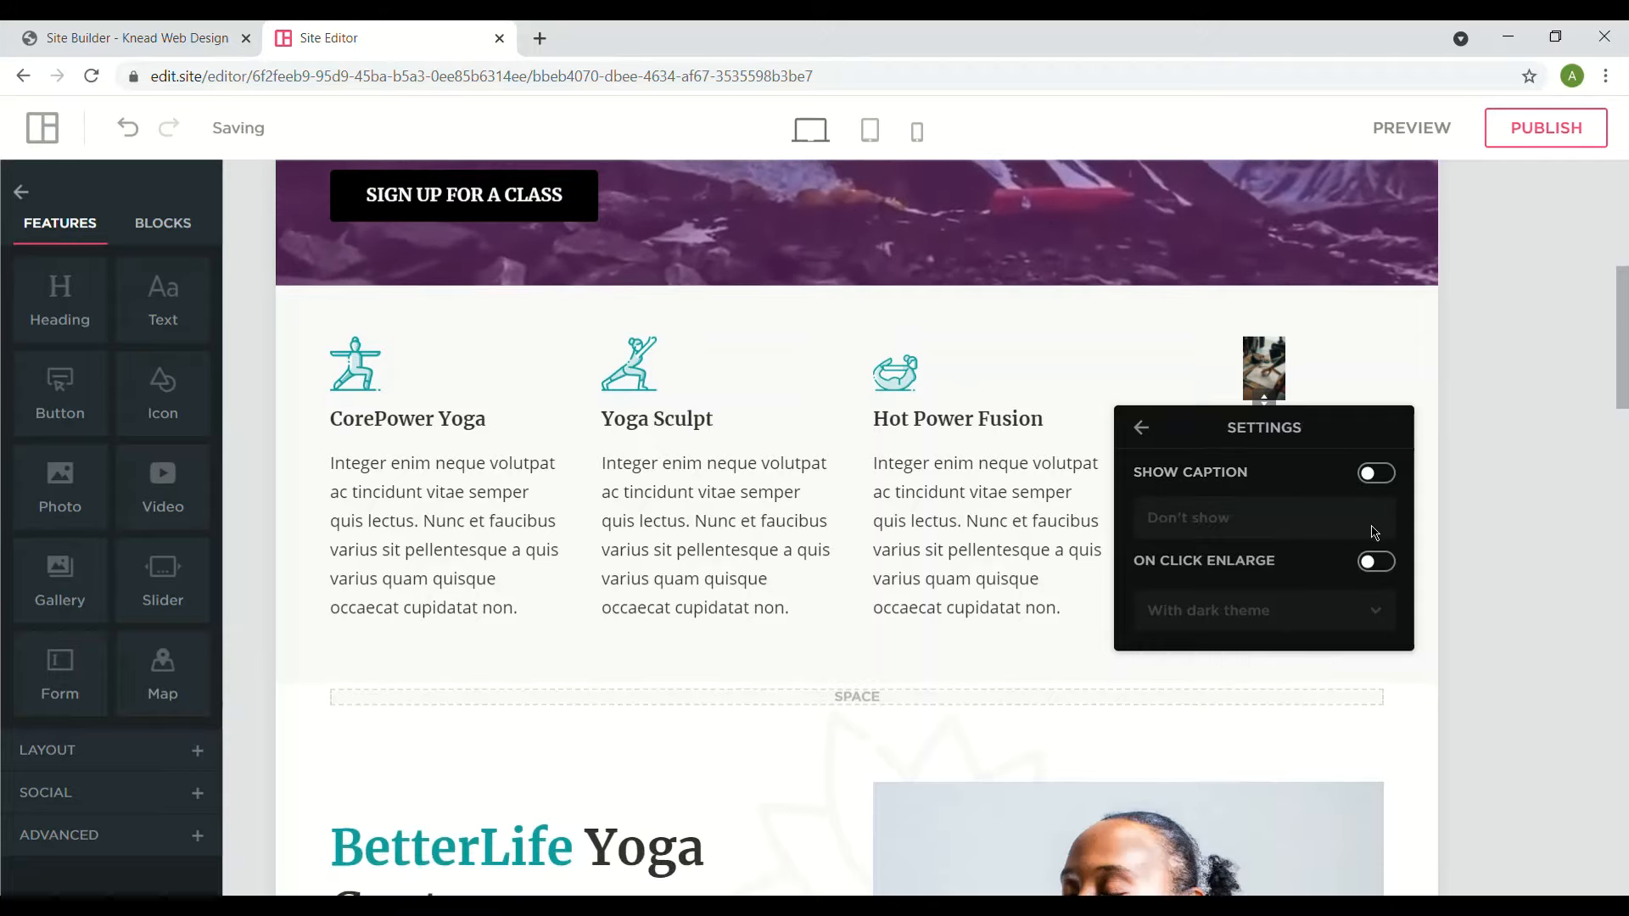
click(1378, 564)
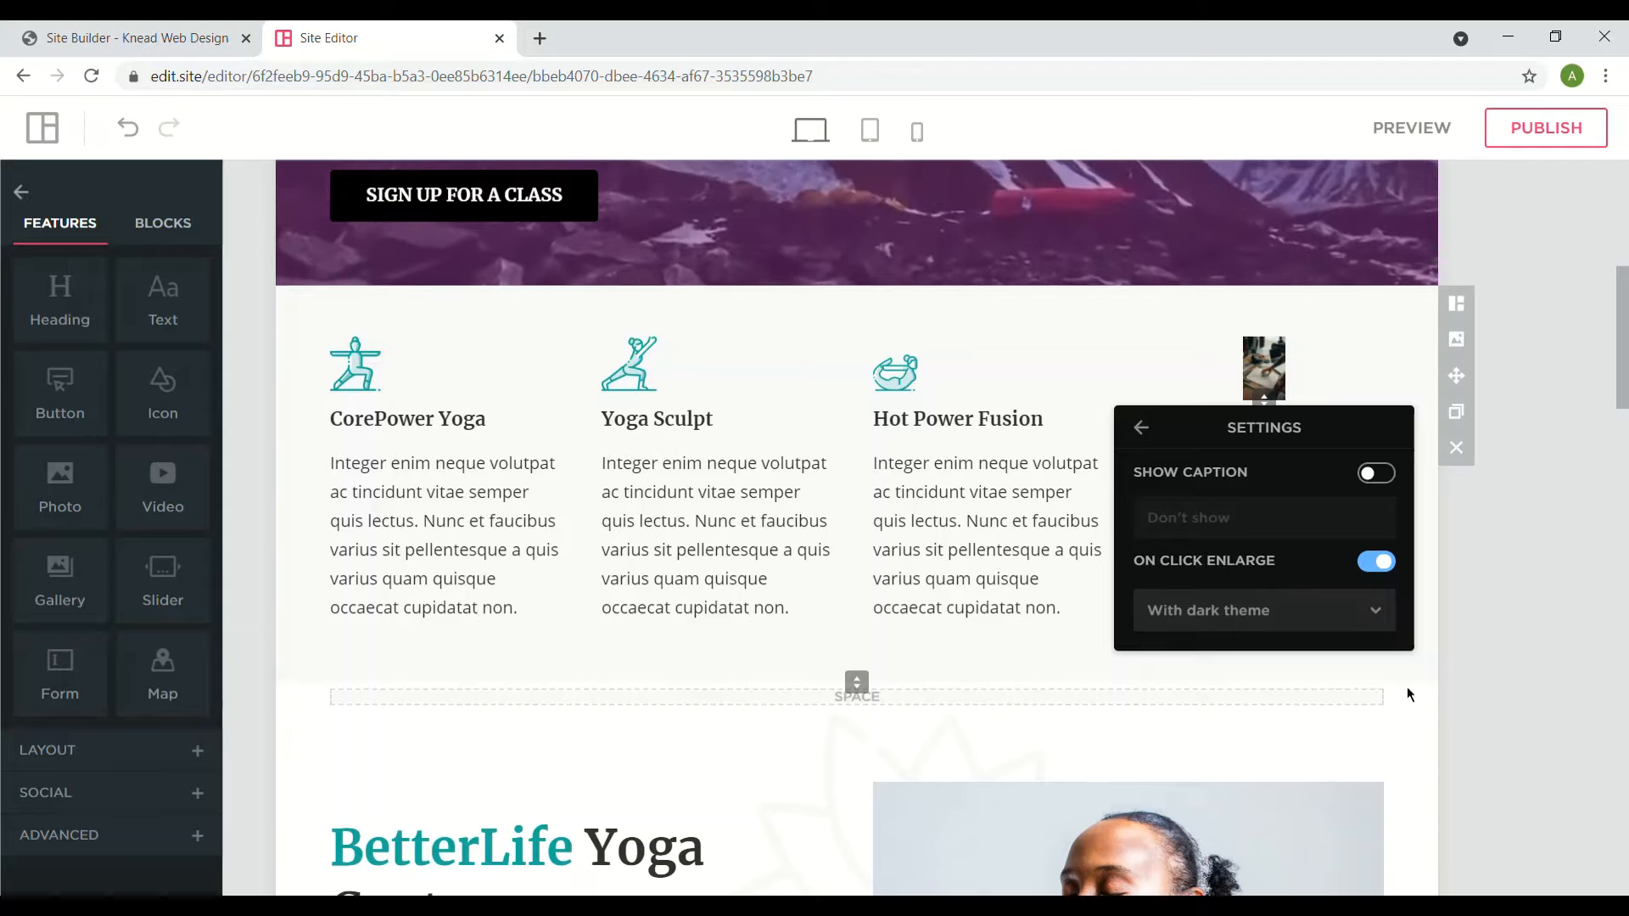
click(1377, 628)
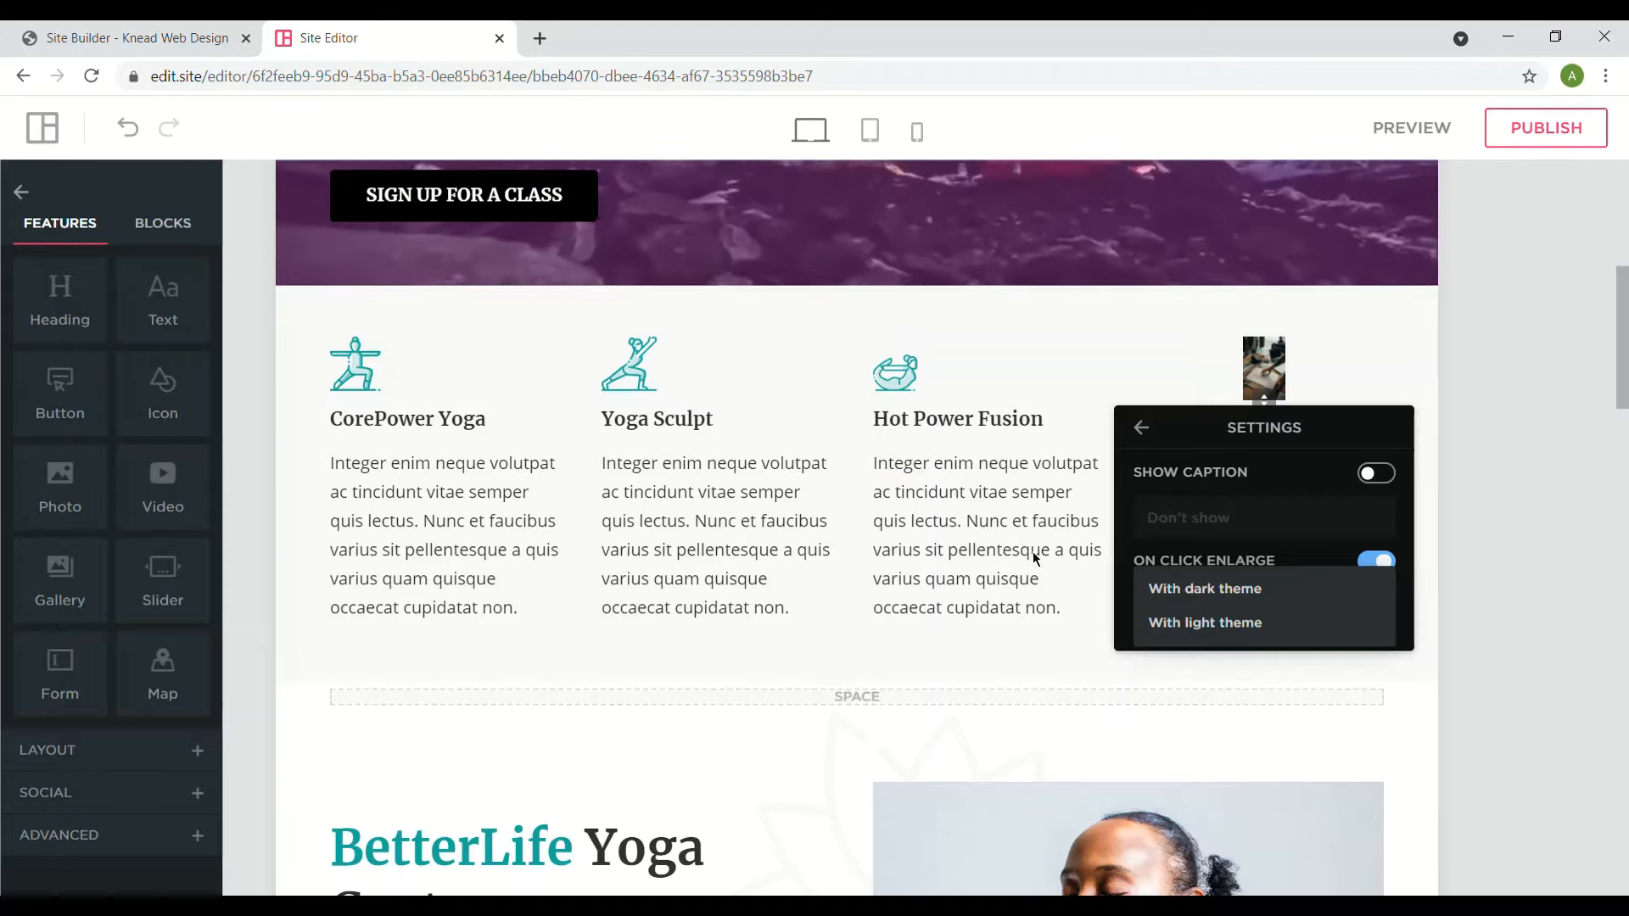
click(1369, 564)
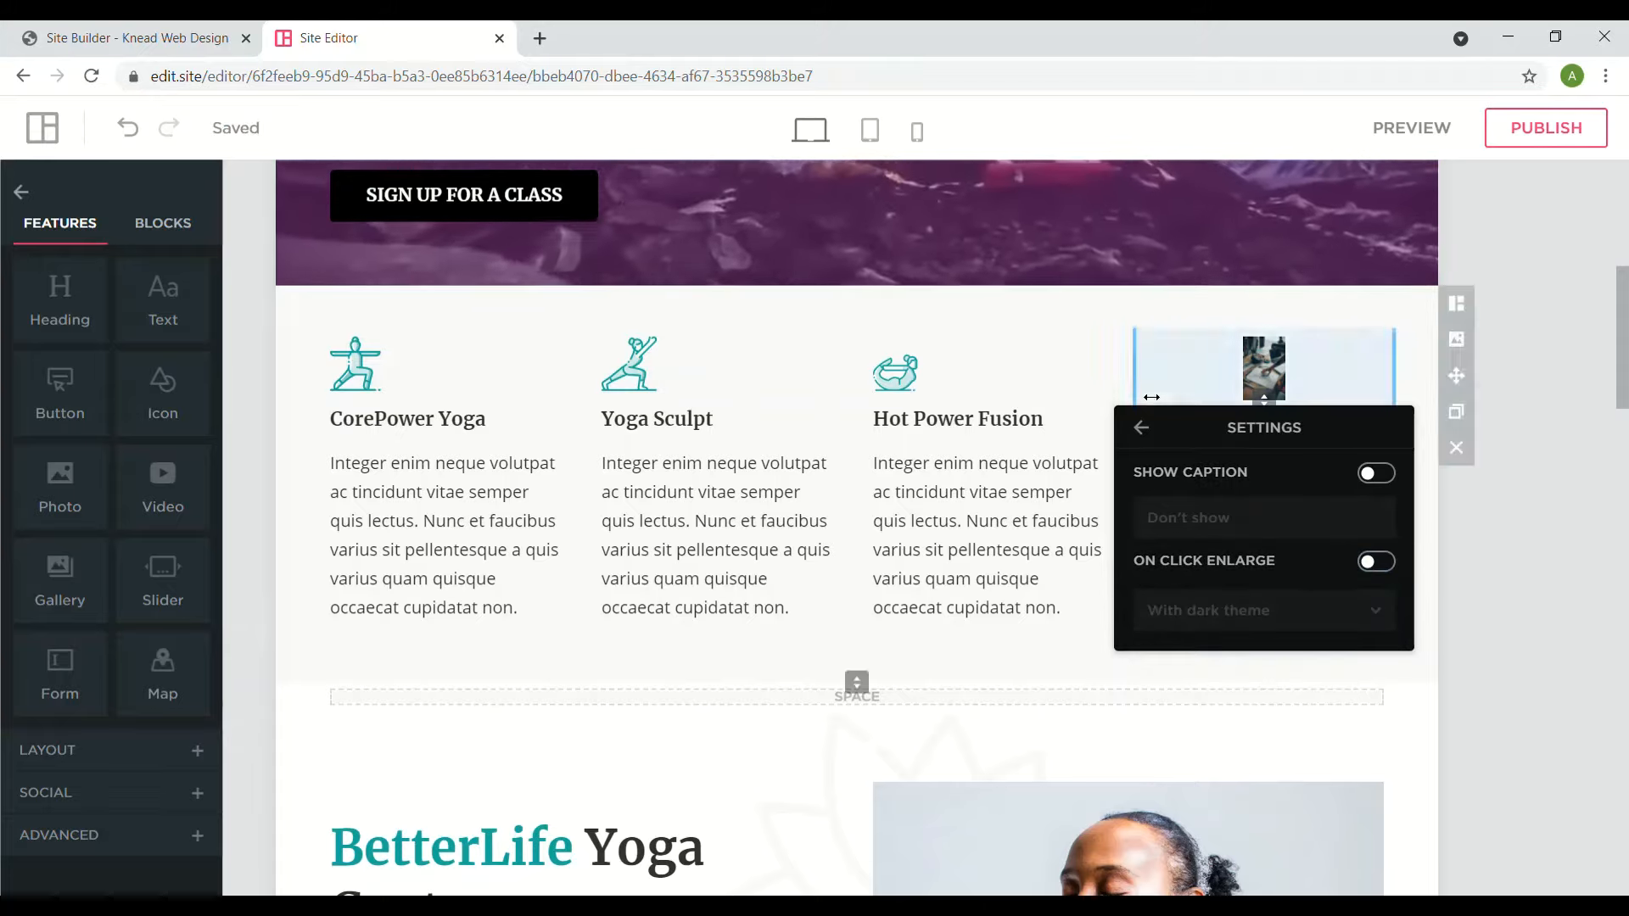
click(1146, 426)
click(1304, 562)
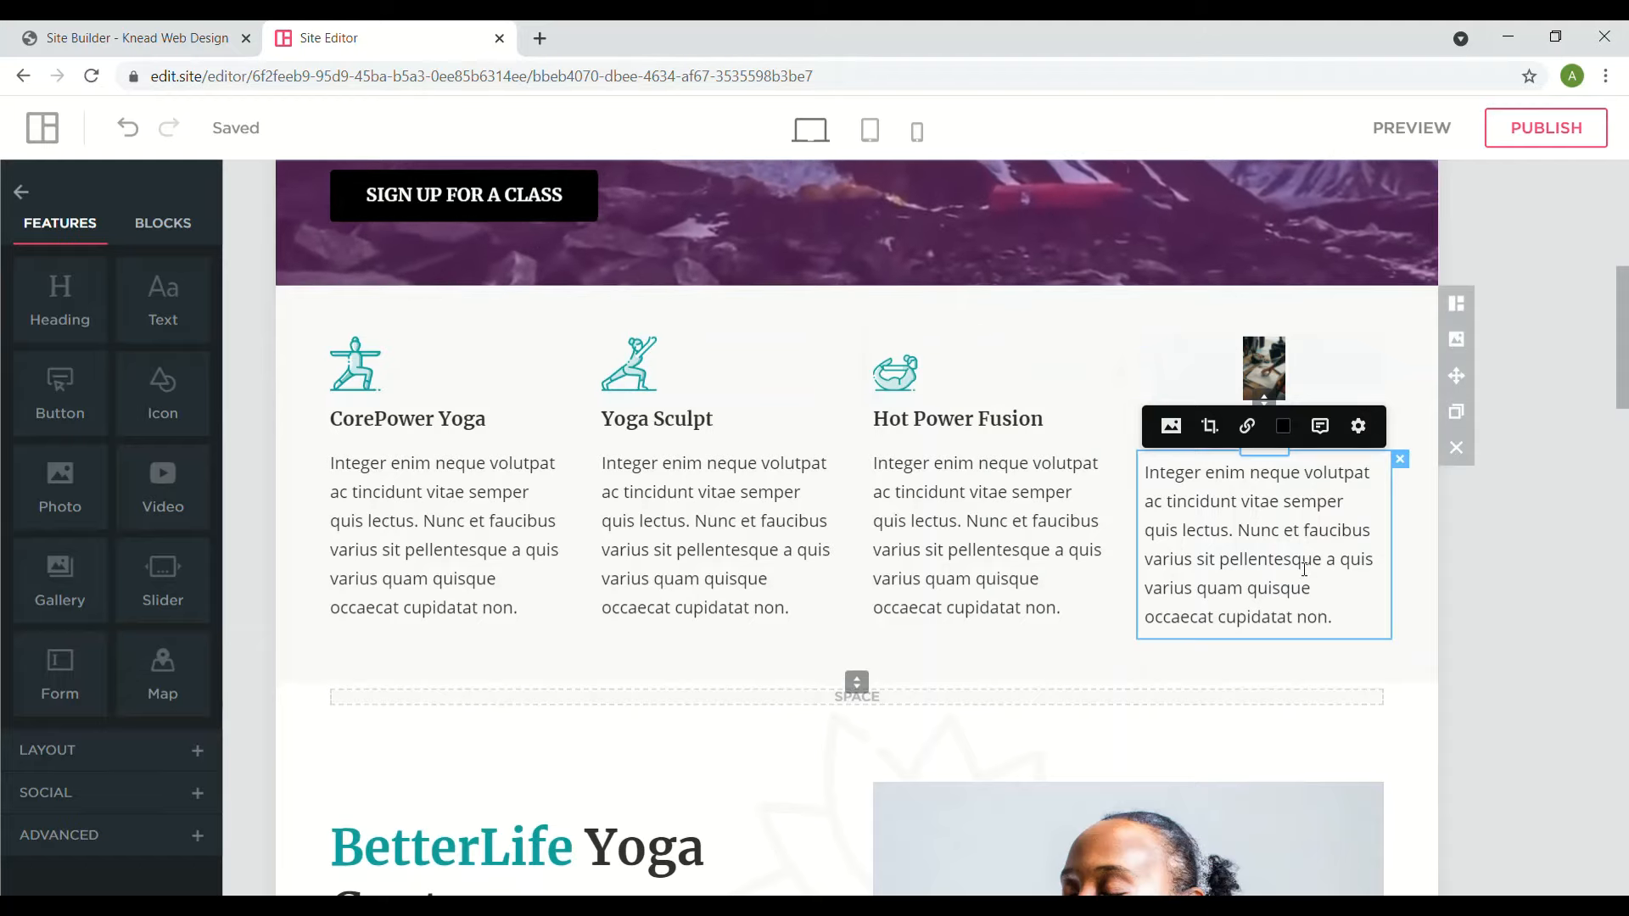
- Replace 'pellentesque' with a struck-through 19.99 followed by the new price 9.99
triple_click(1304, 561)
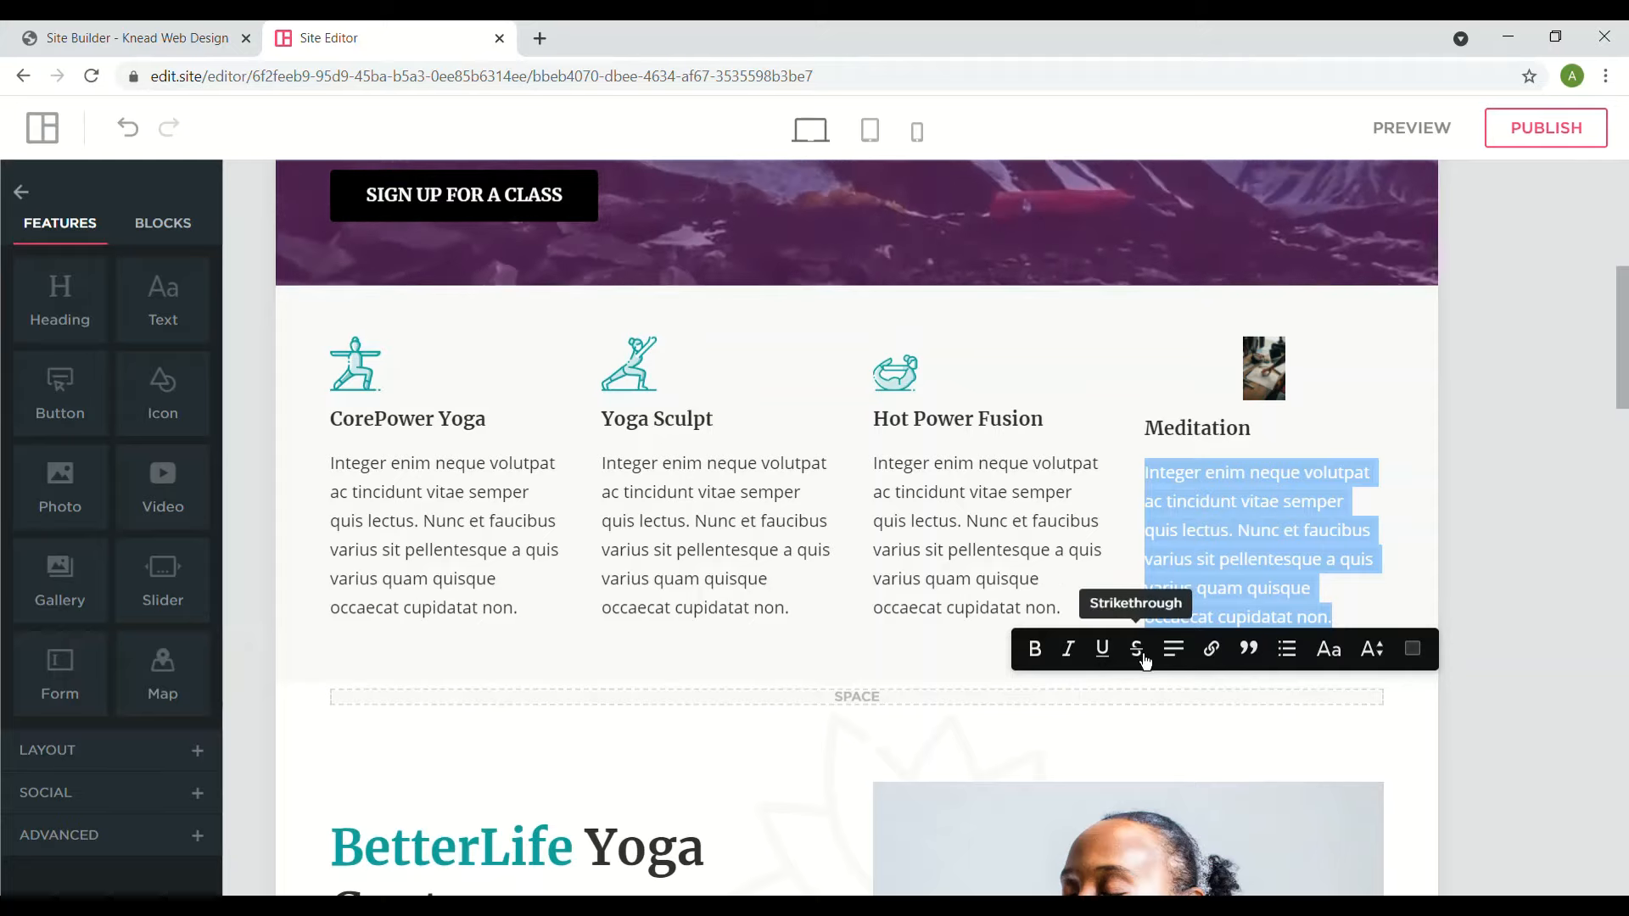
double_click(1281, 560)
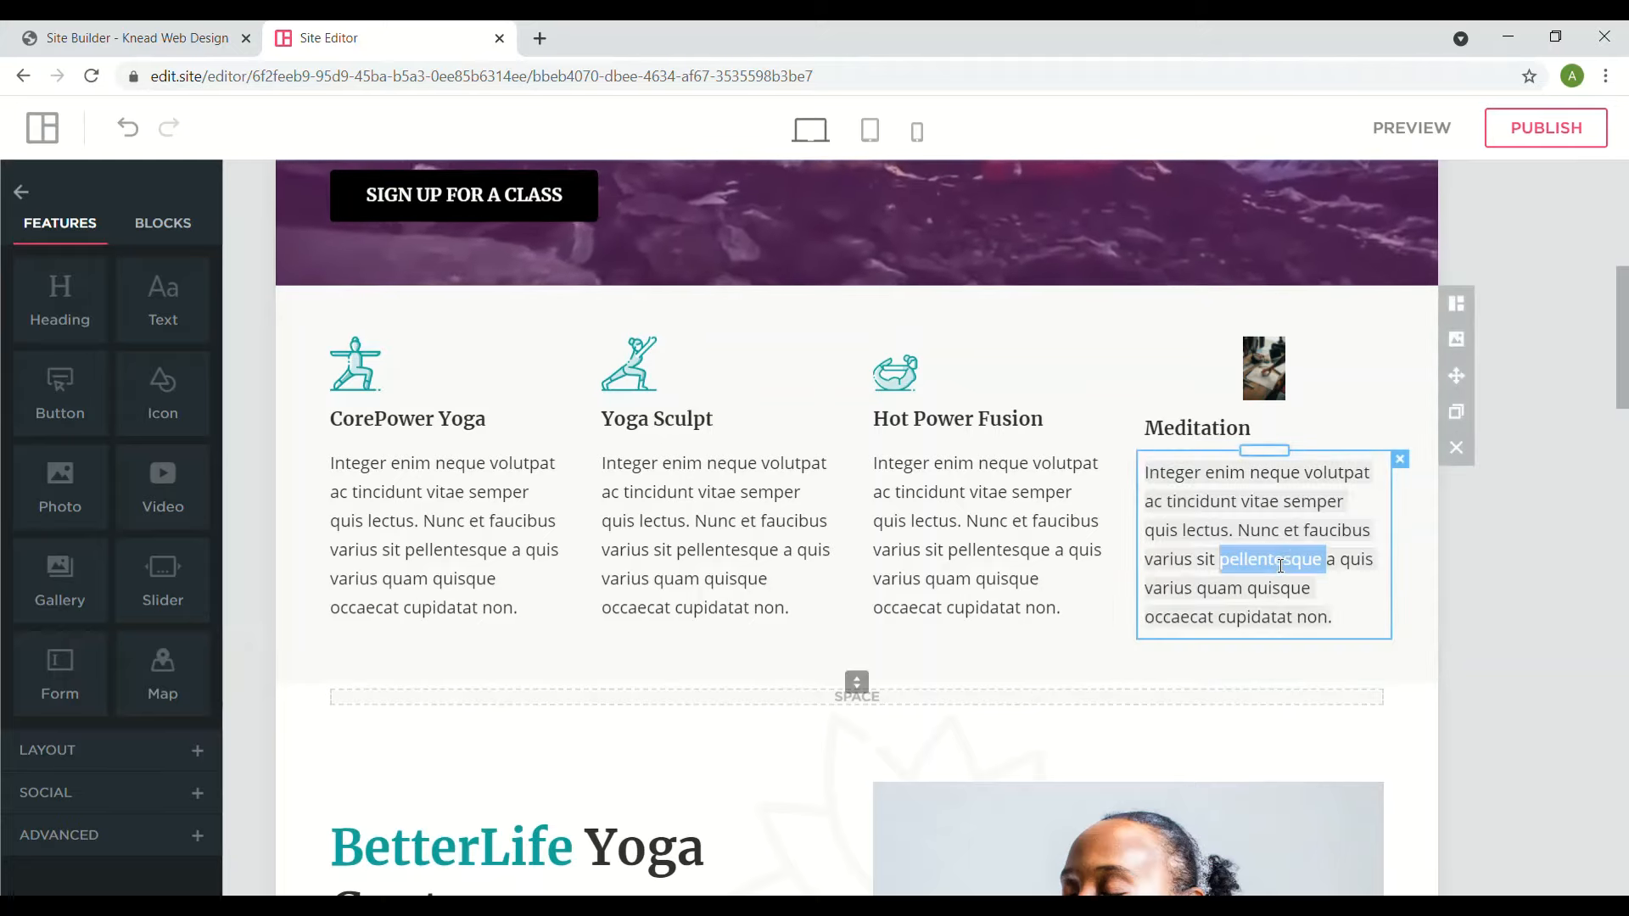
text(19.99)
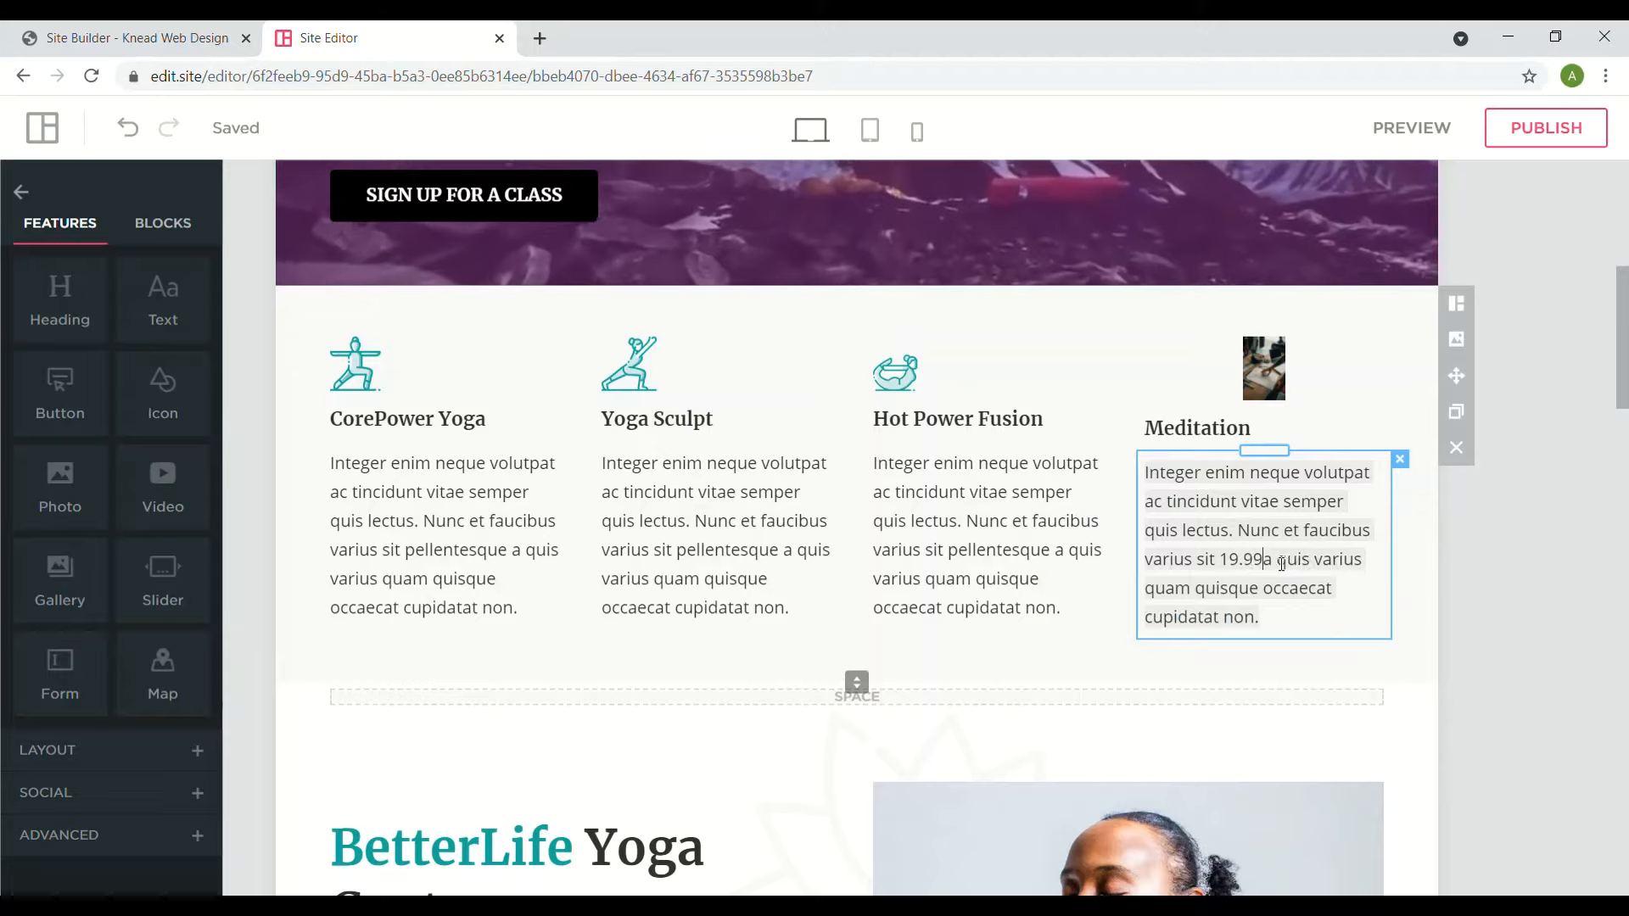
double_click(1241, 567)
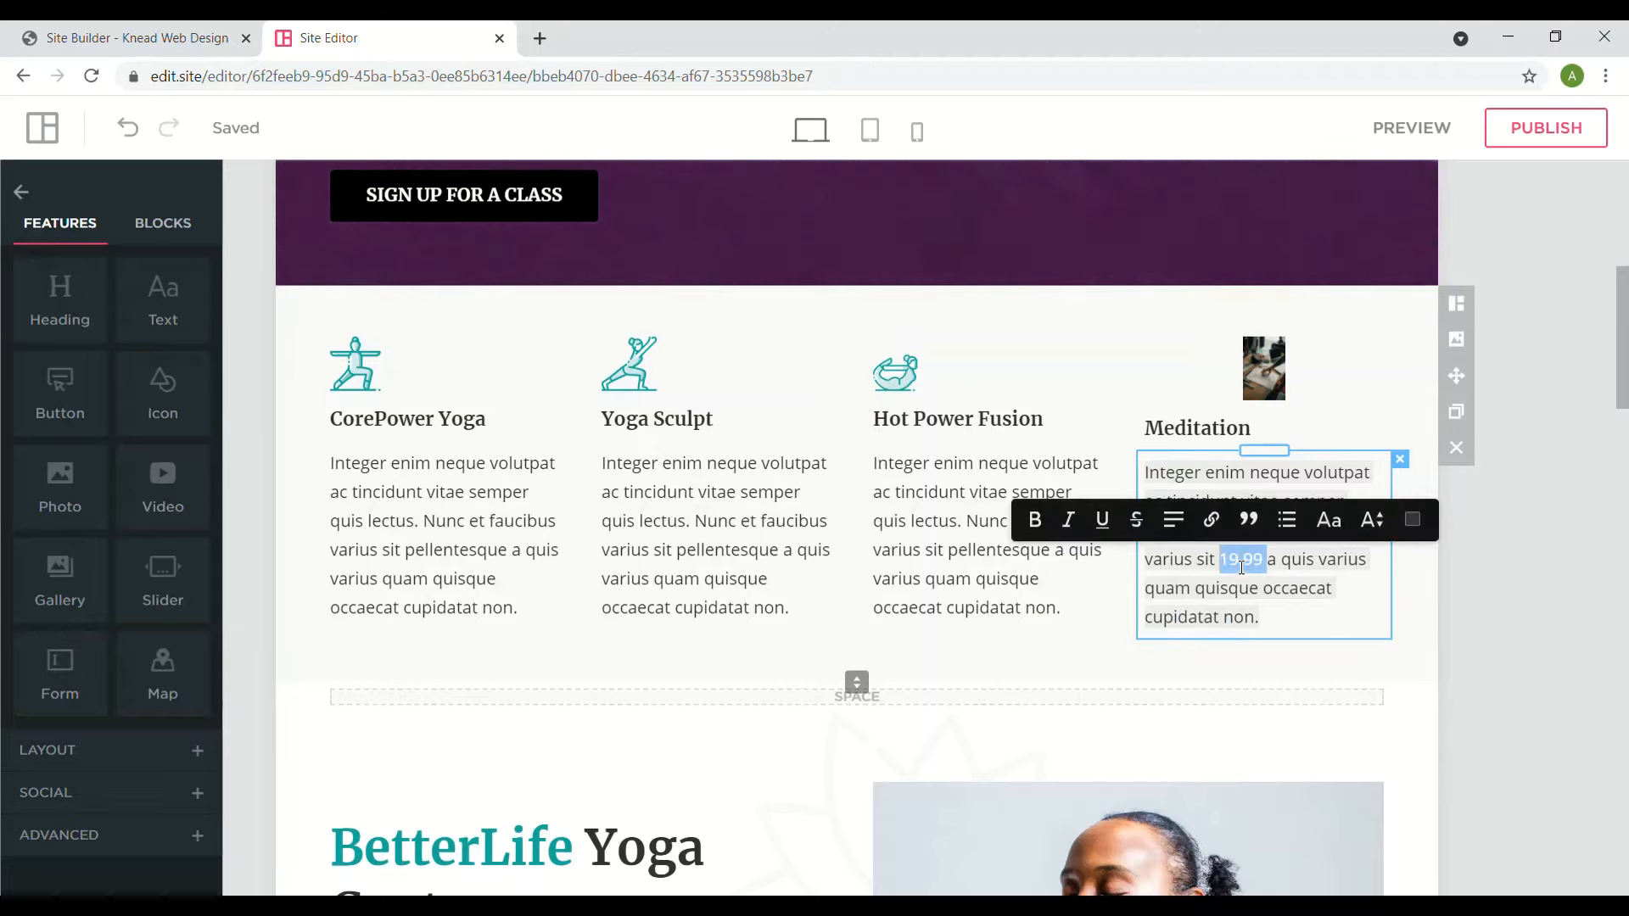
click(1136, 520)
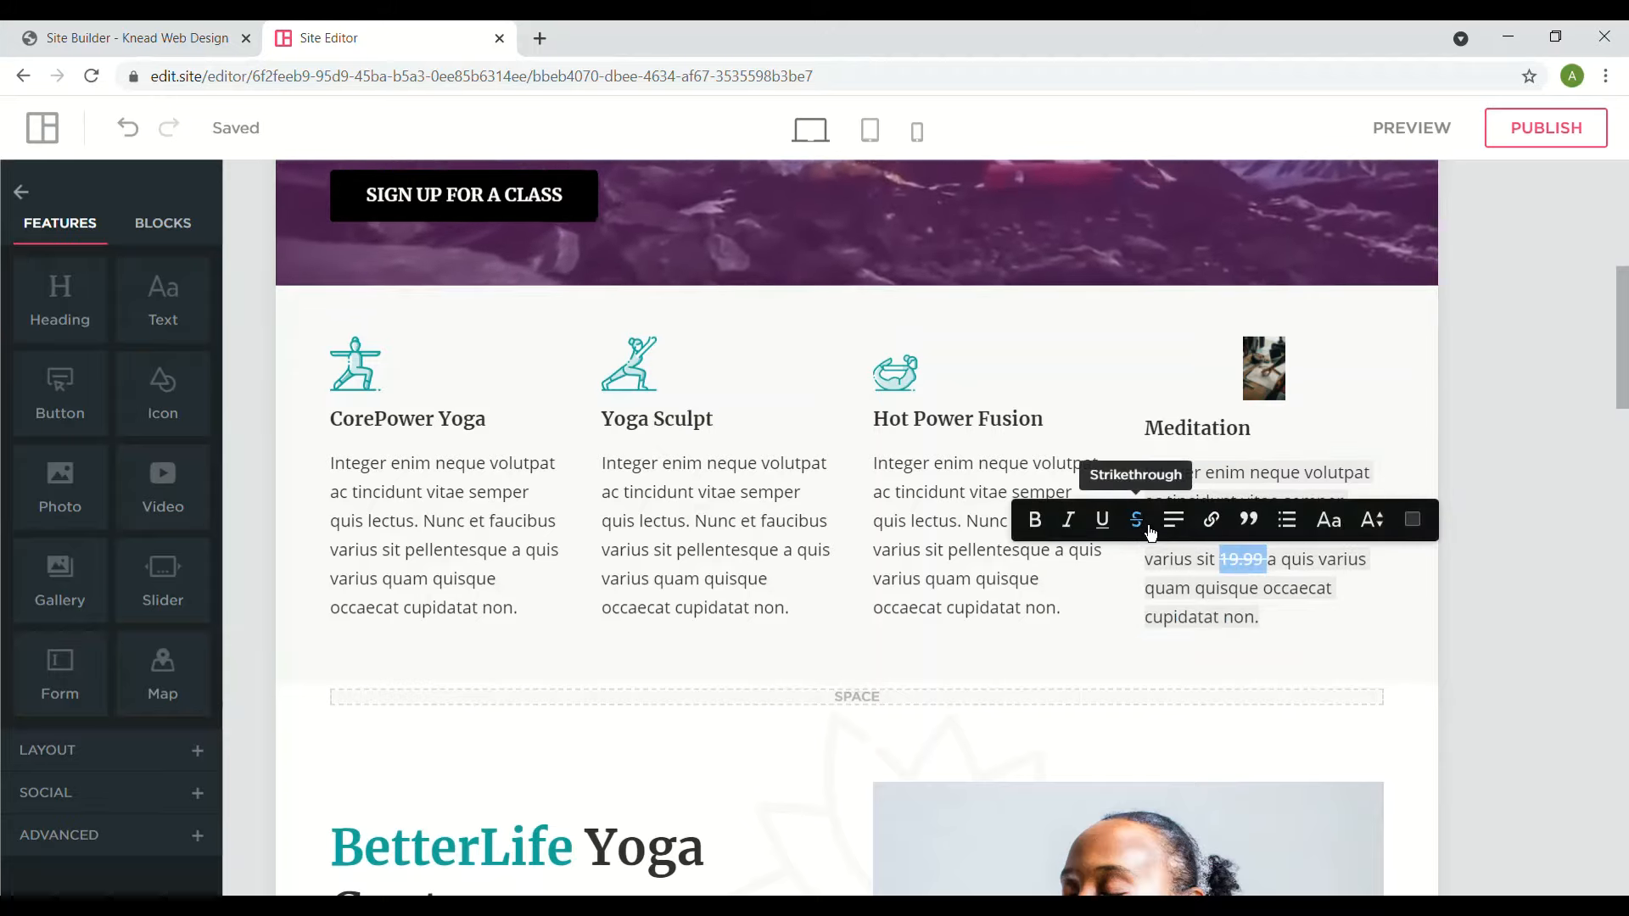
click(1261, 598)
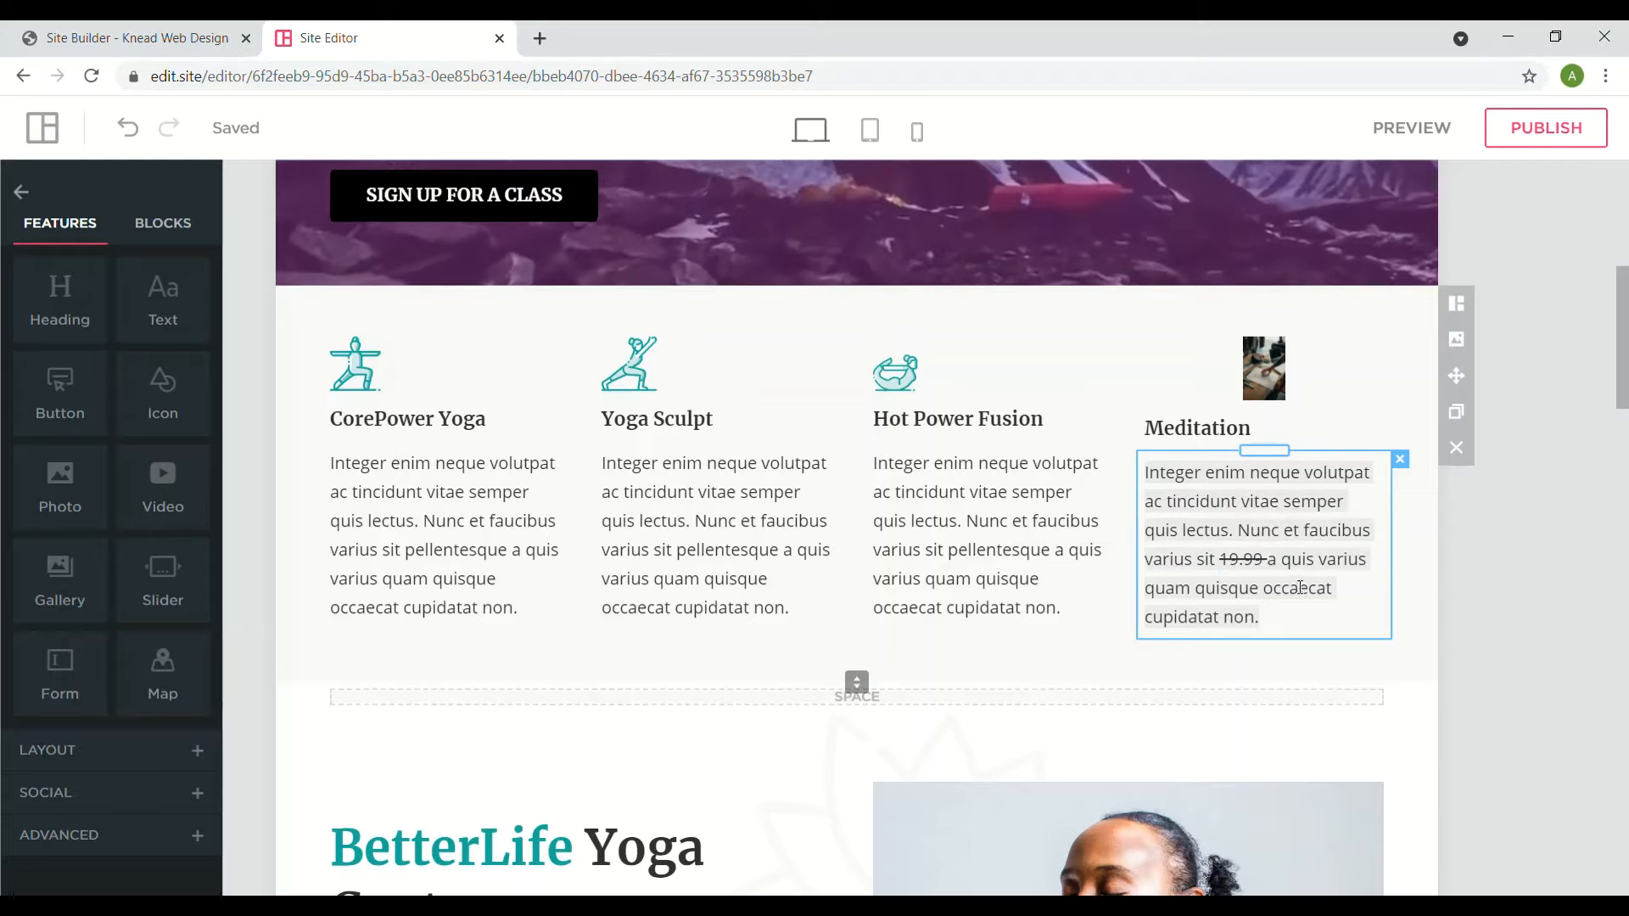
text(999)
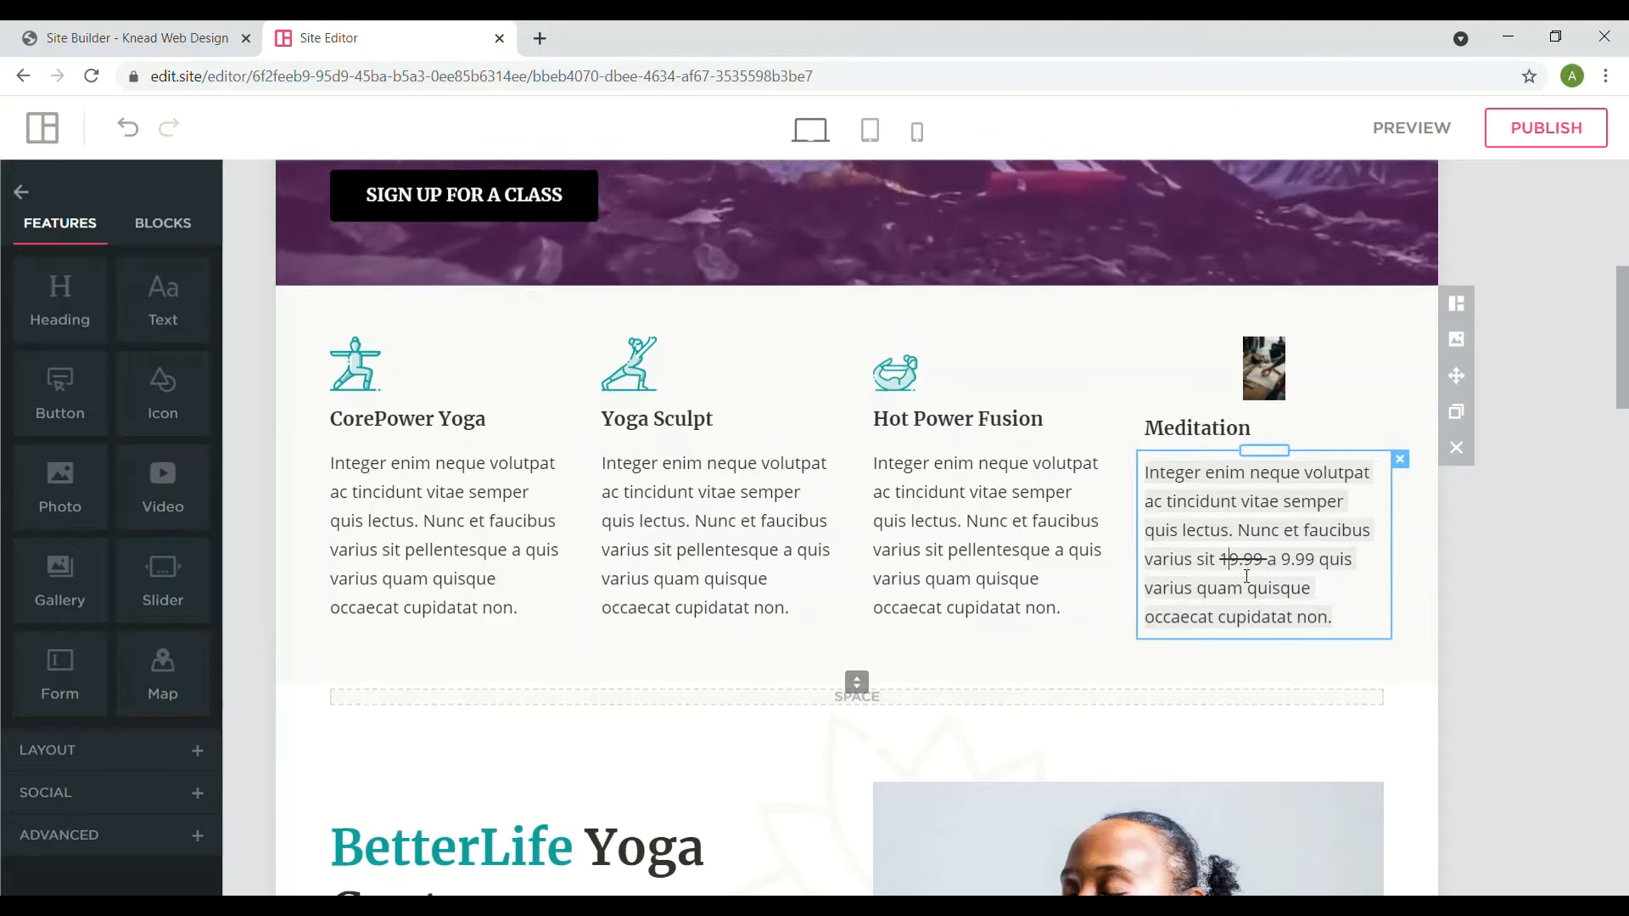
triple_click(1247, 576)
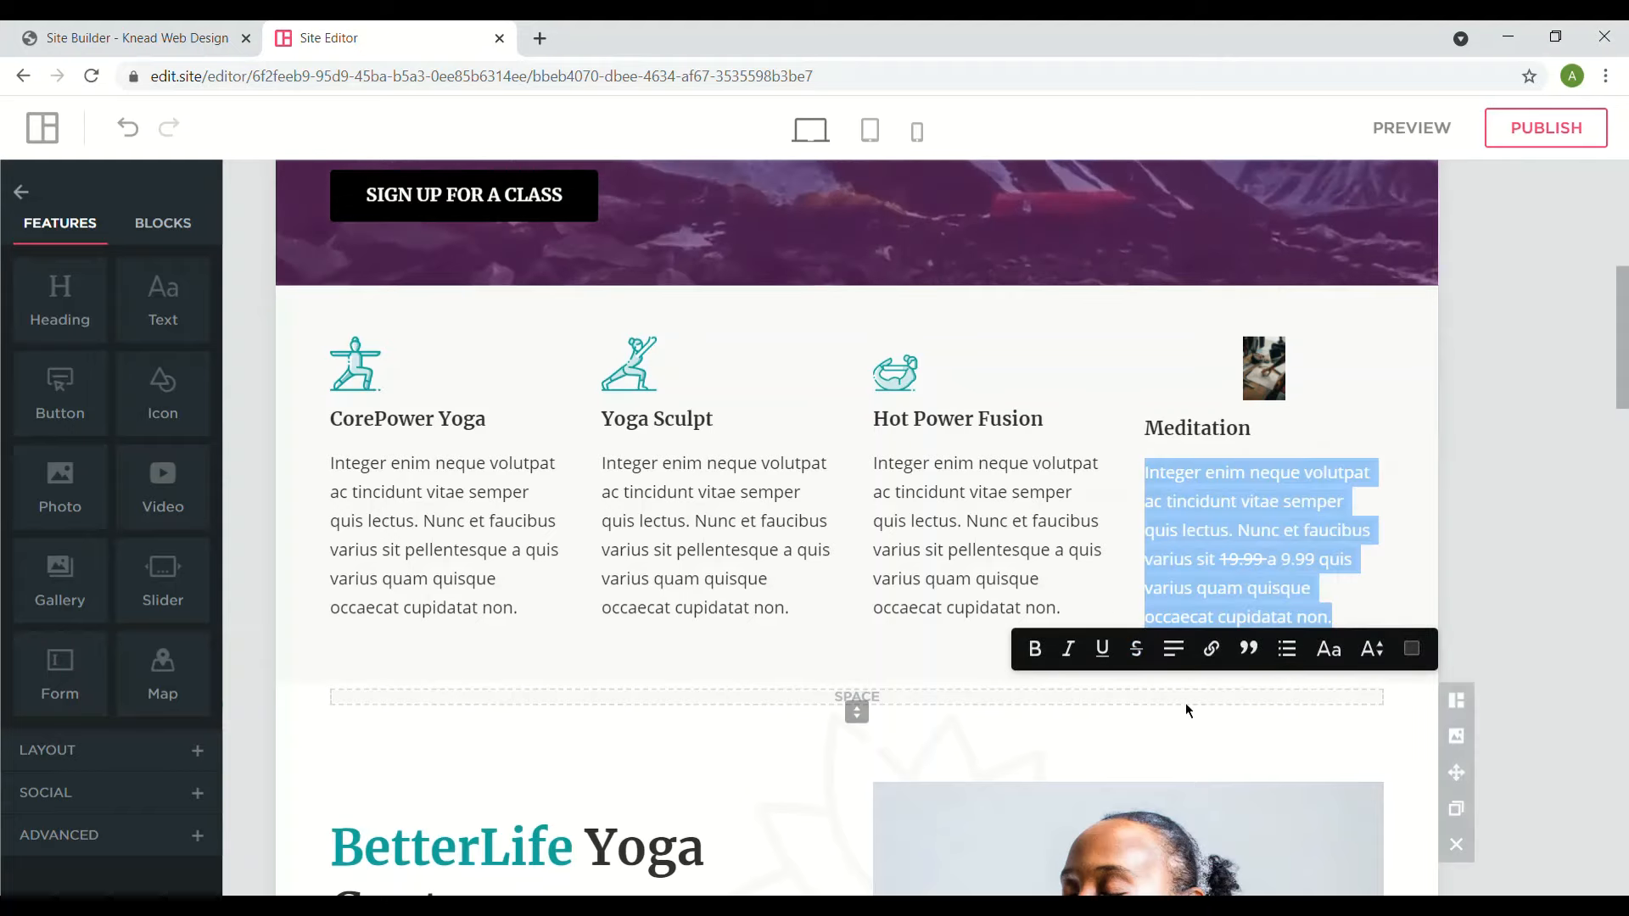
click(1175, 650)
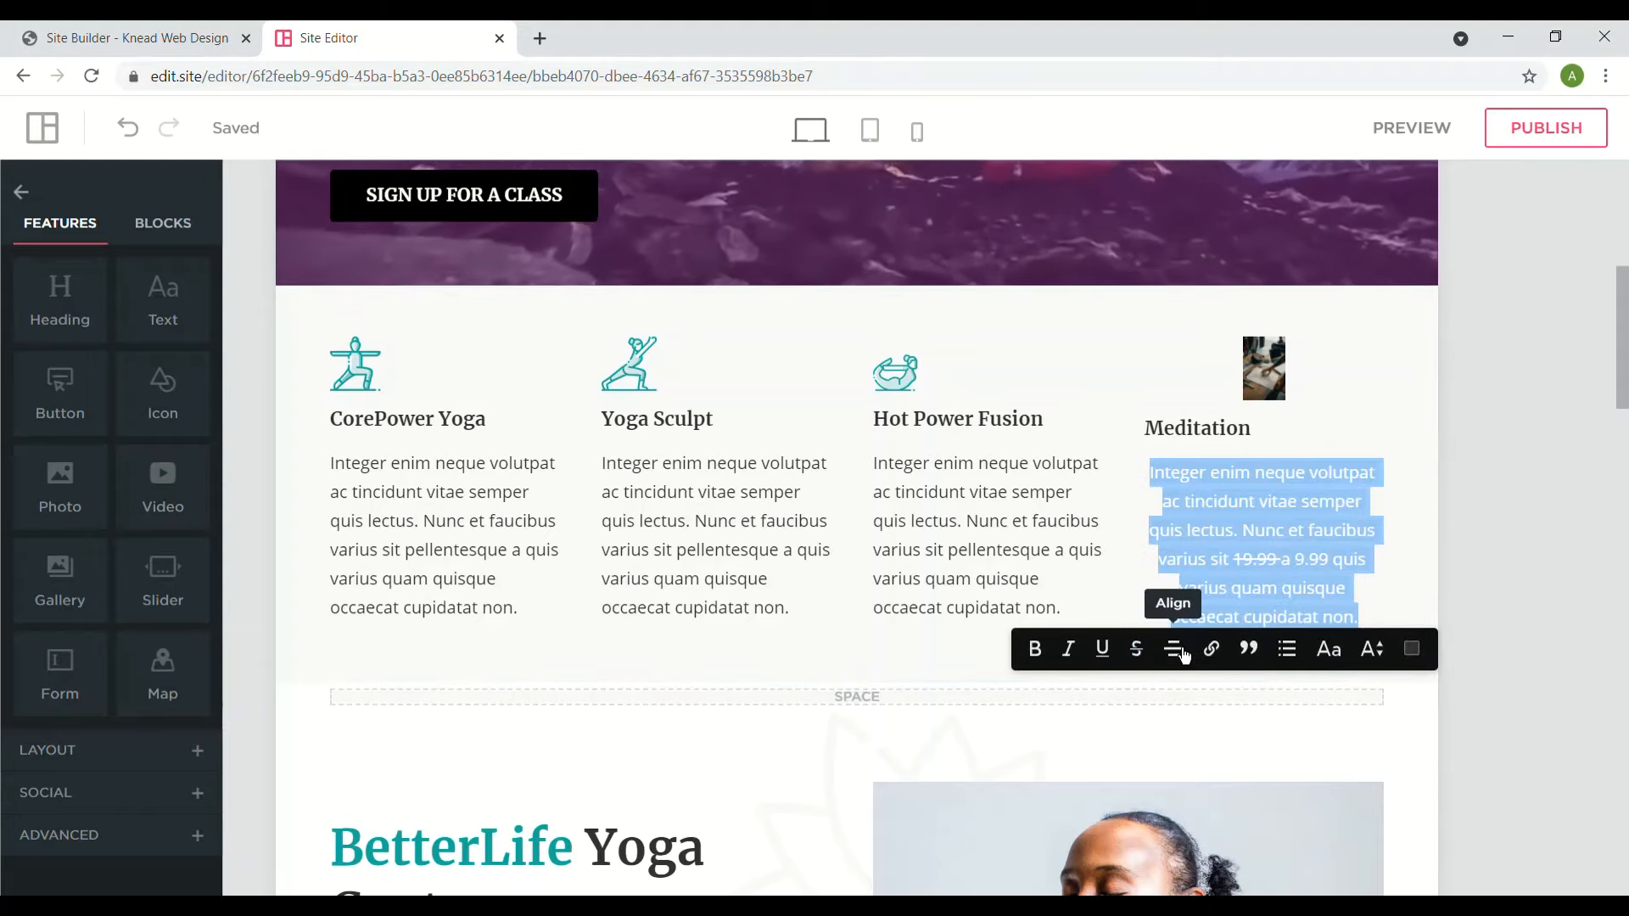
click(1183, 652)
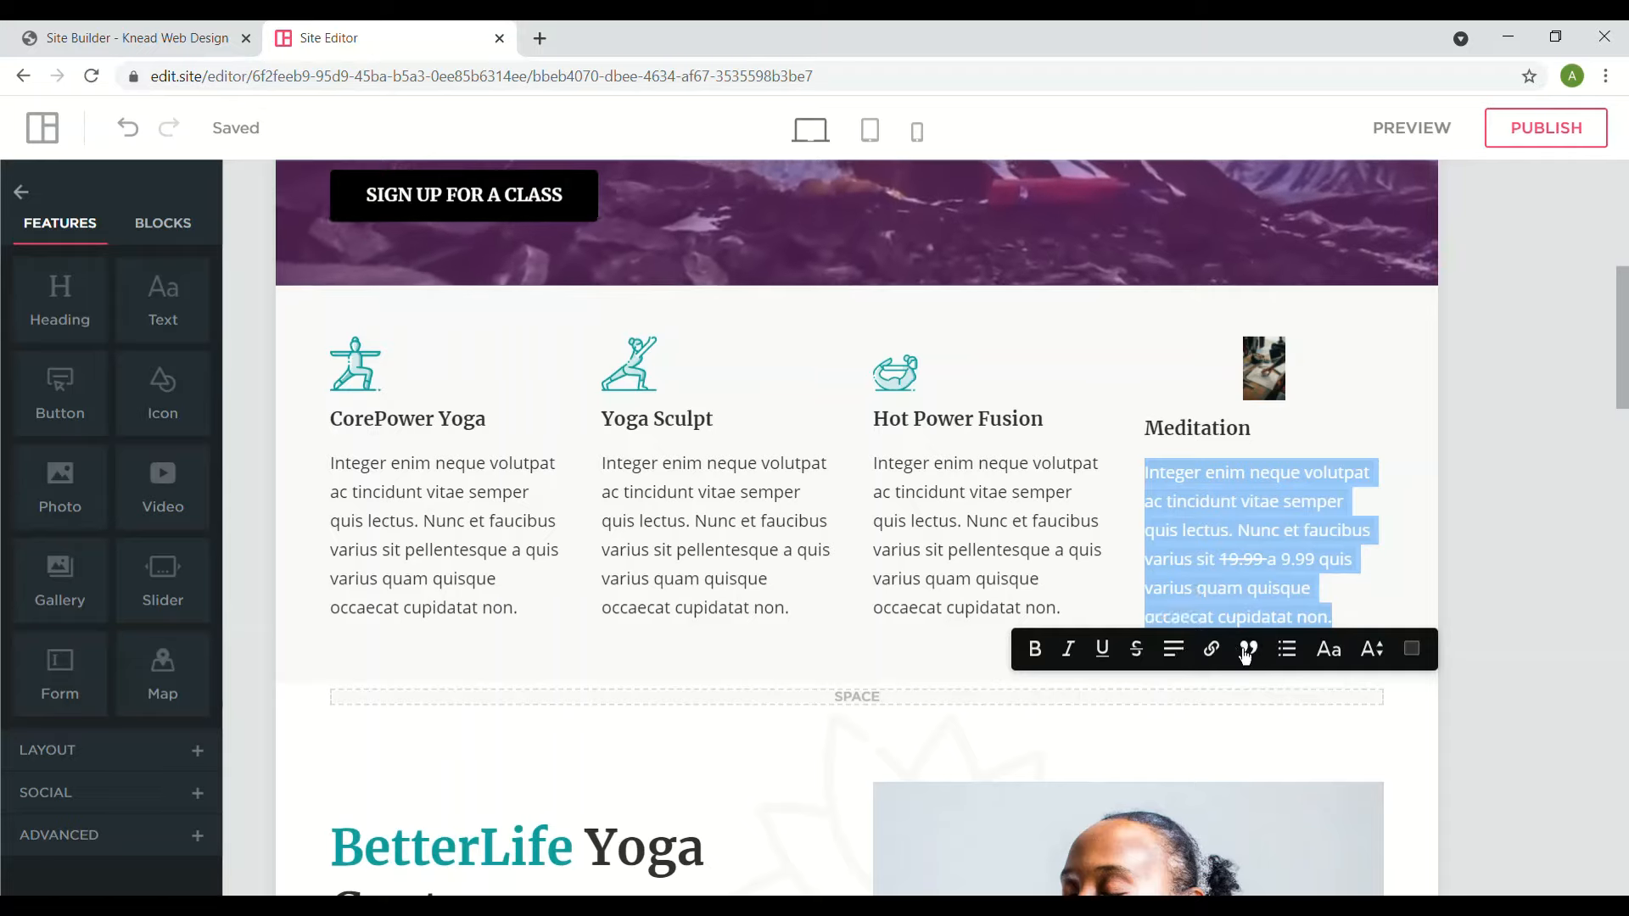
click(1212, 650)
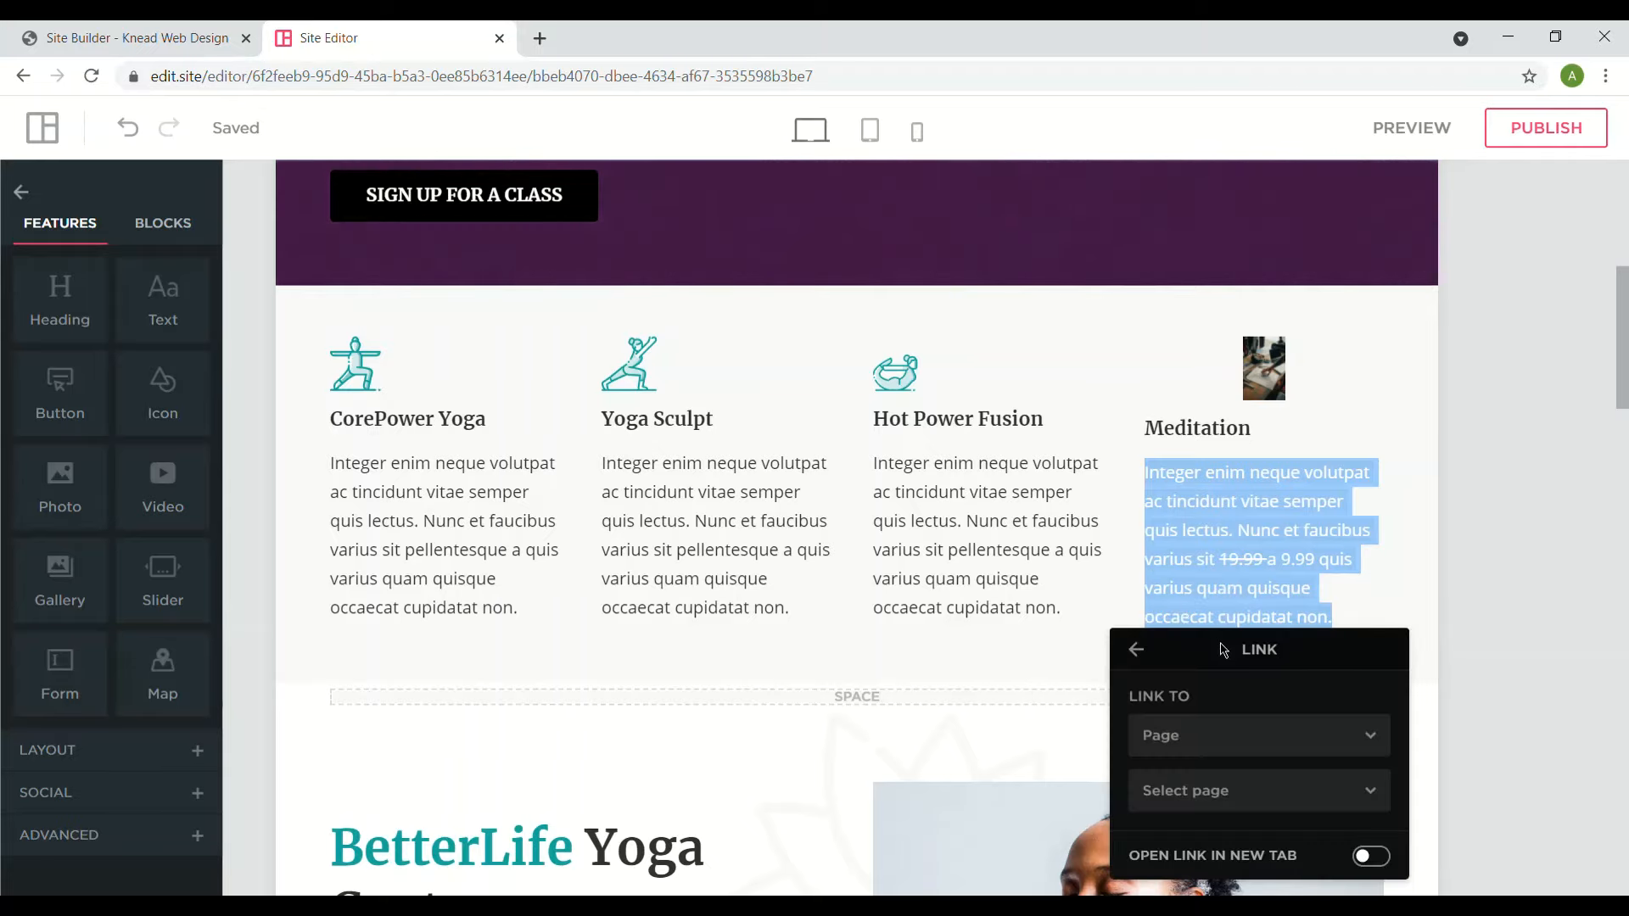
click(1222, 735)
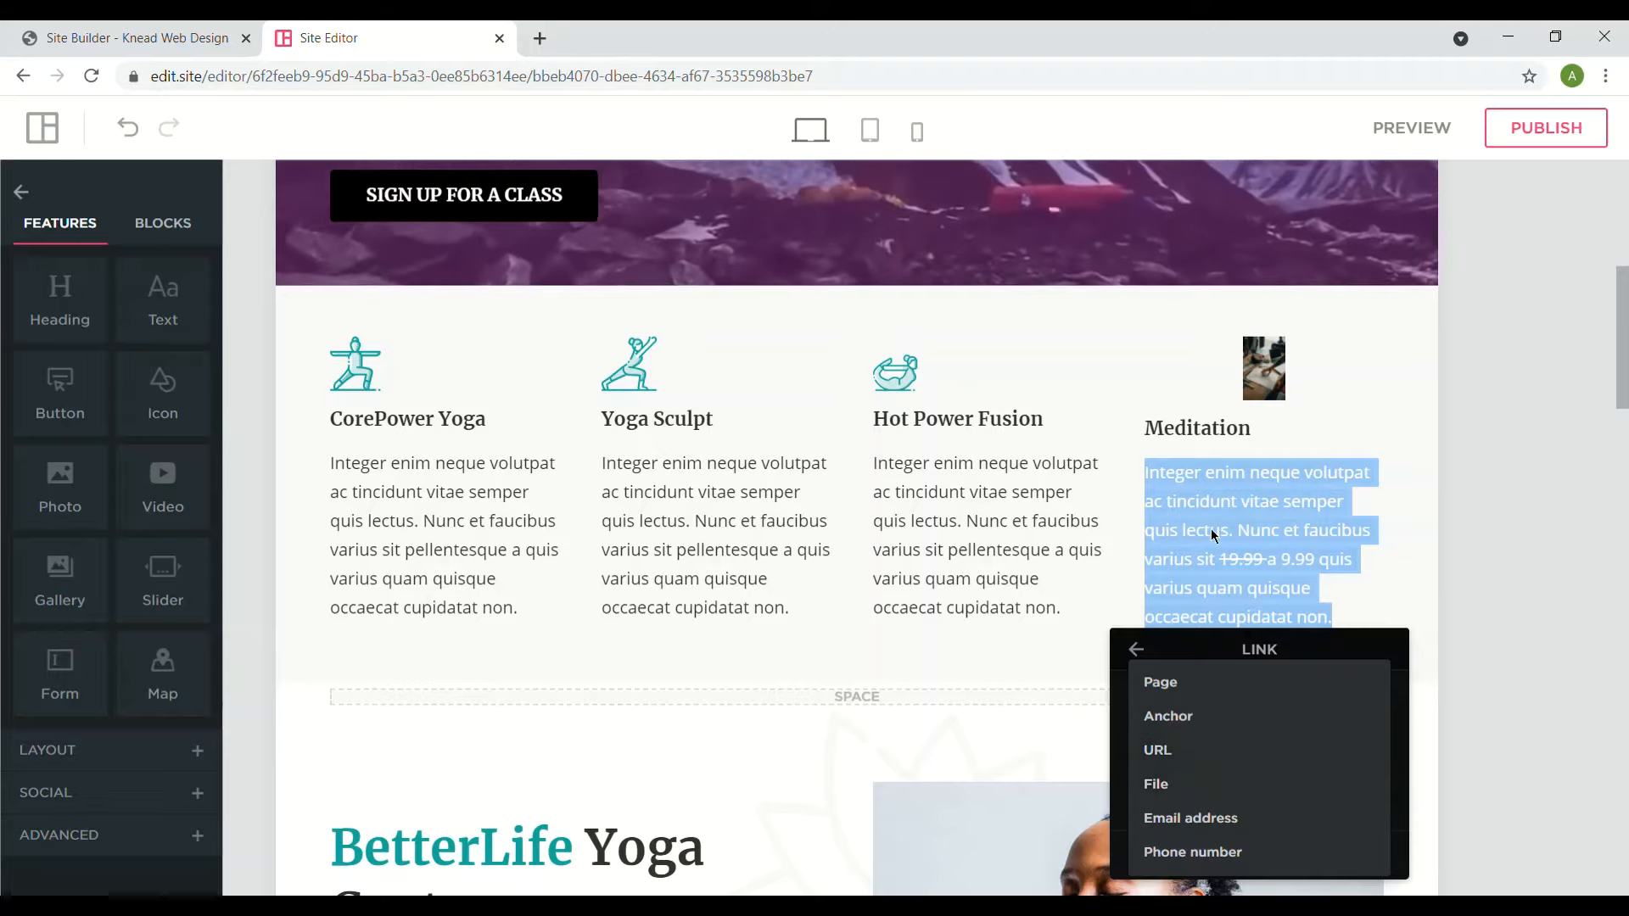
click(1229, 510)
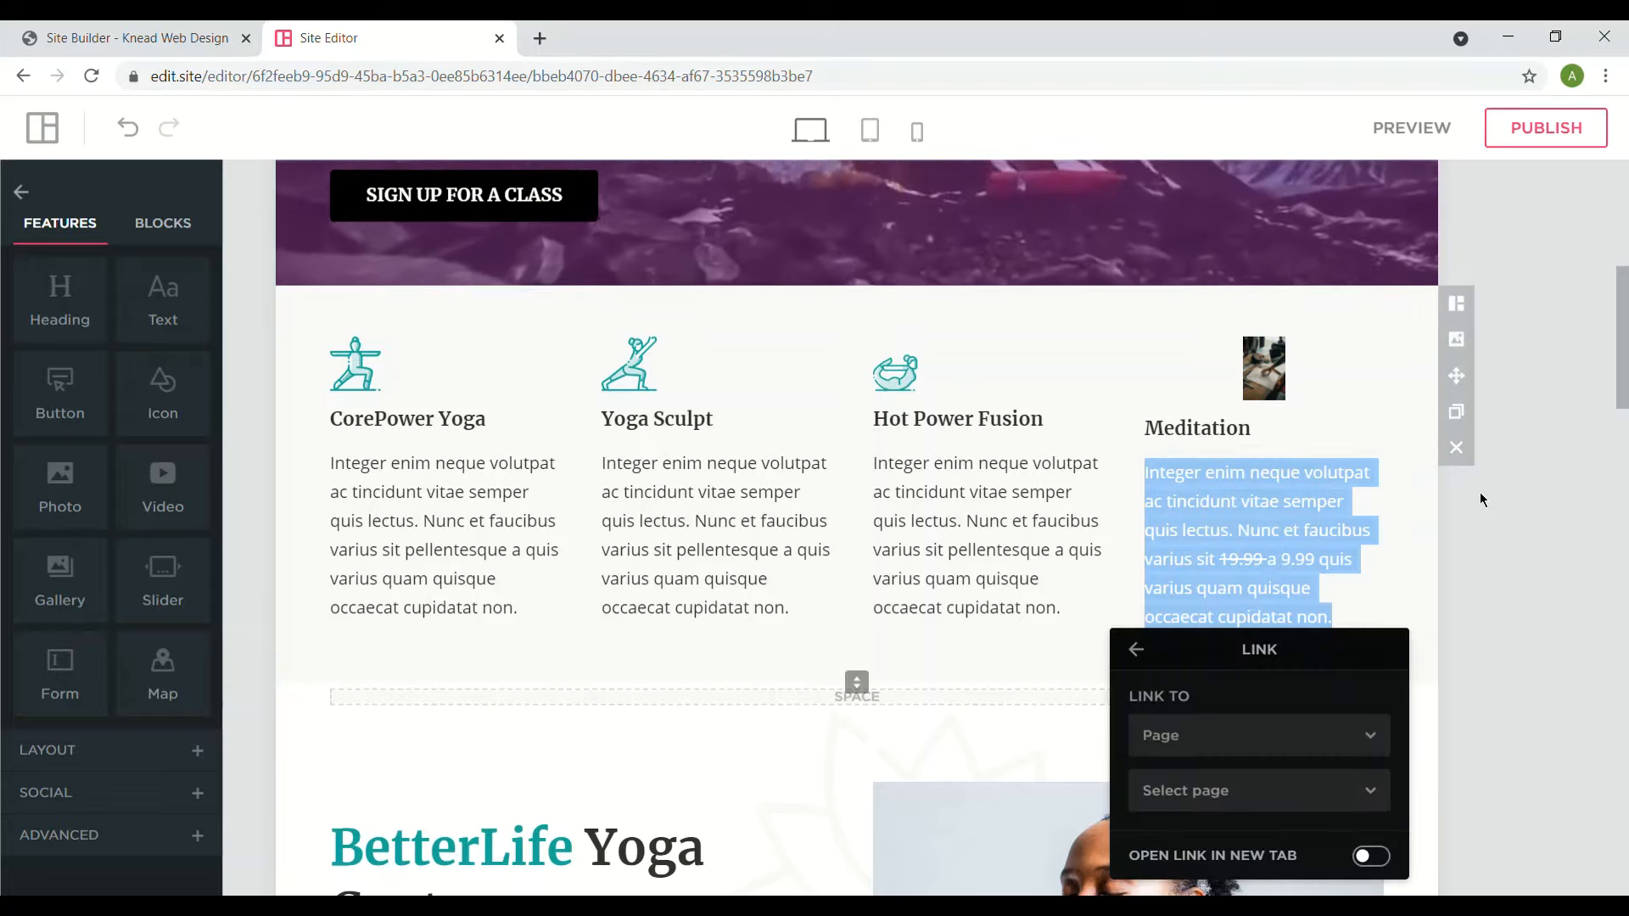
click(1486, 496)
click(1278, 534)
key(ctrl+a)
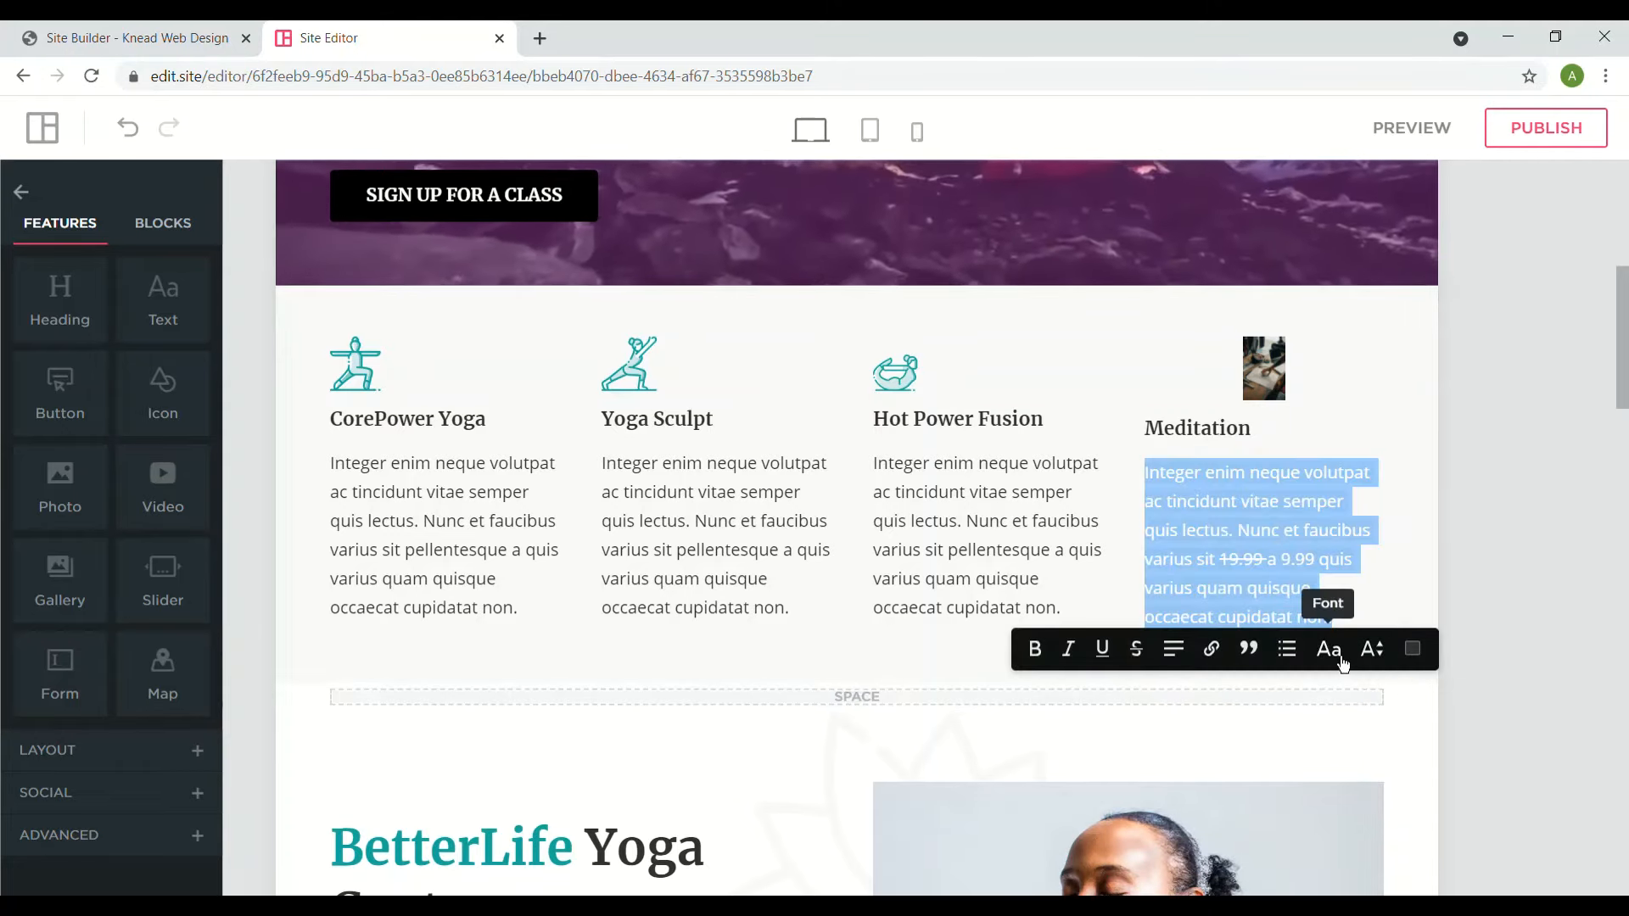
click(1343, 662)
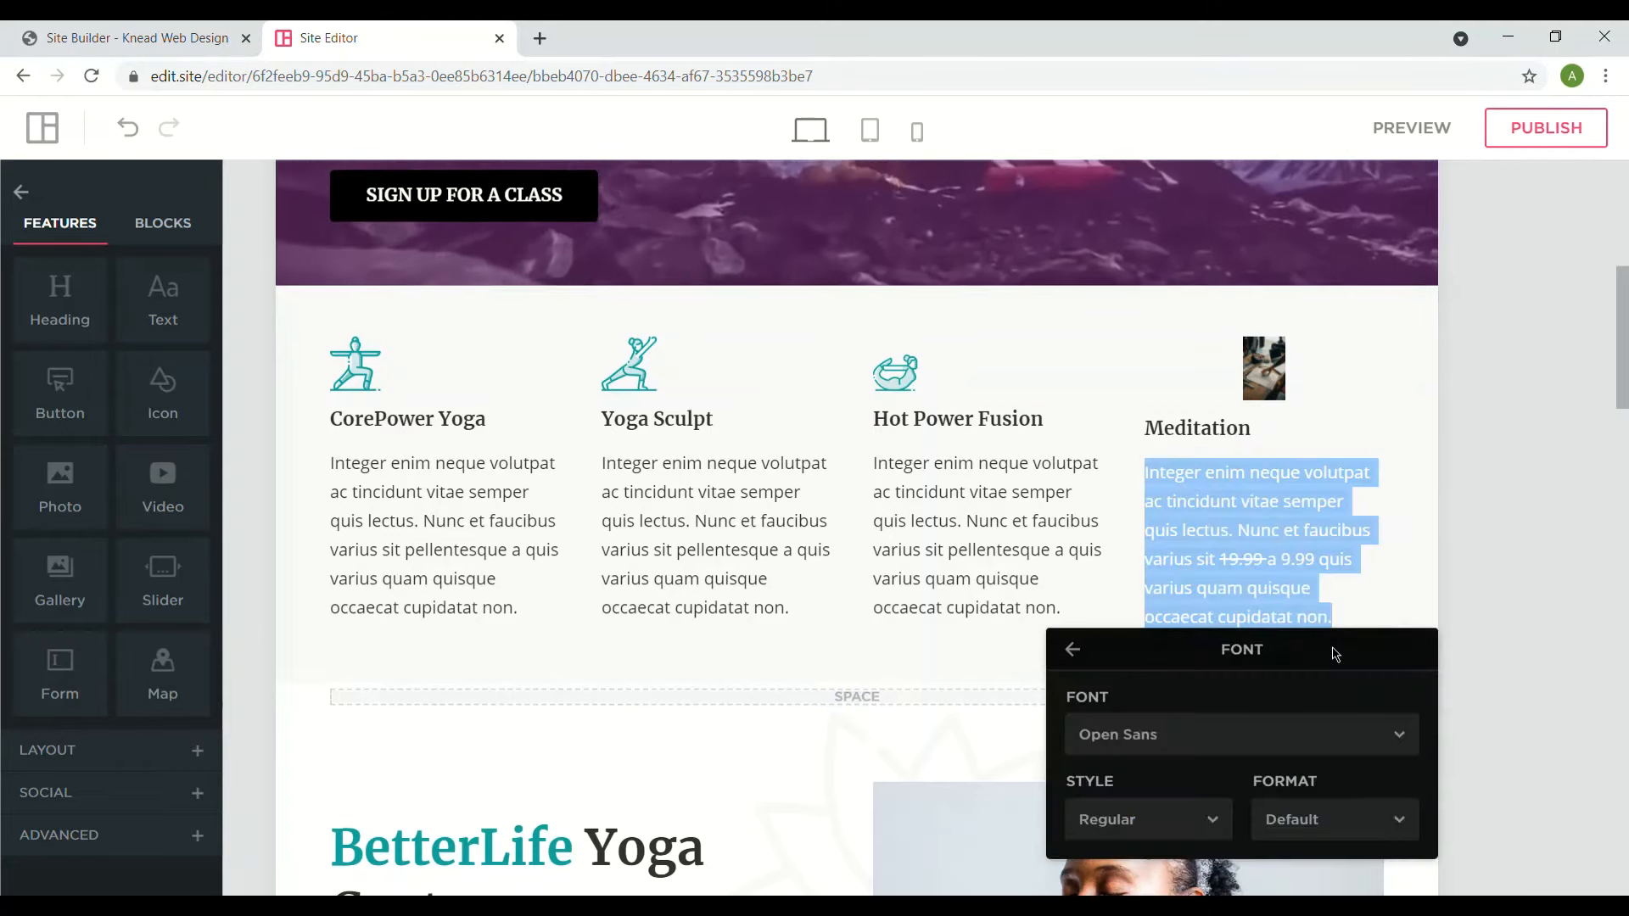
click(1267, 747)
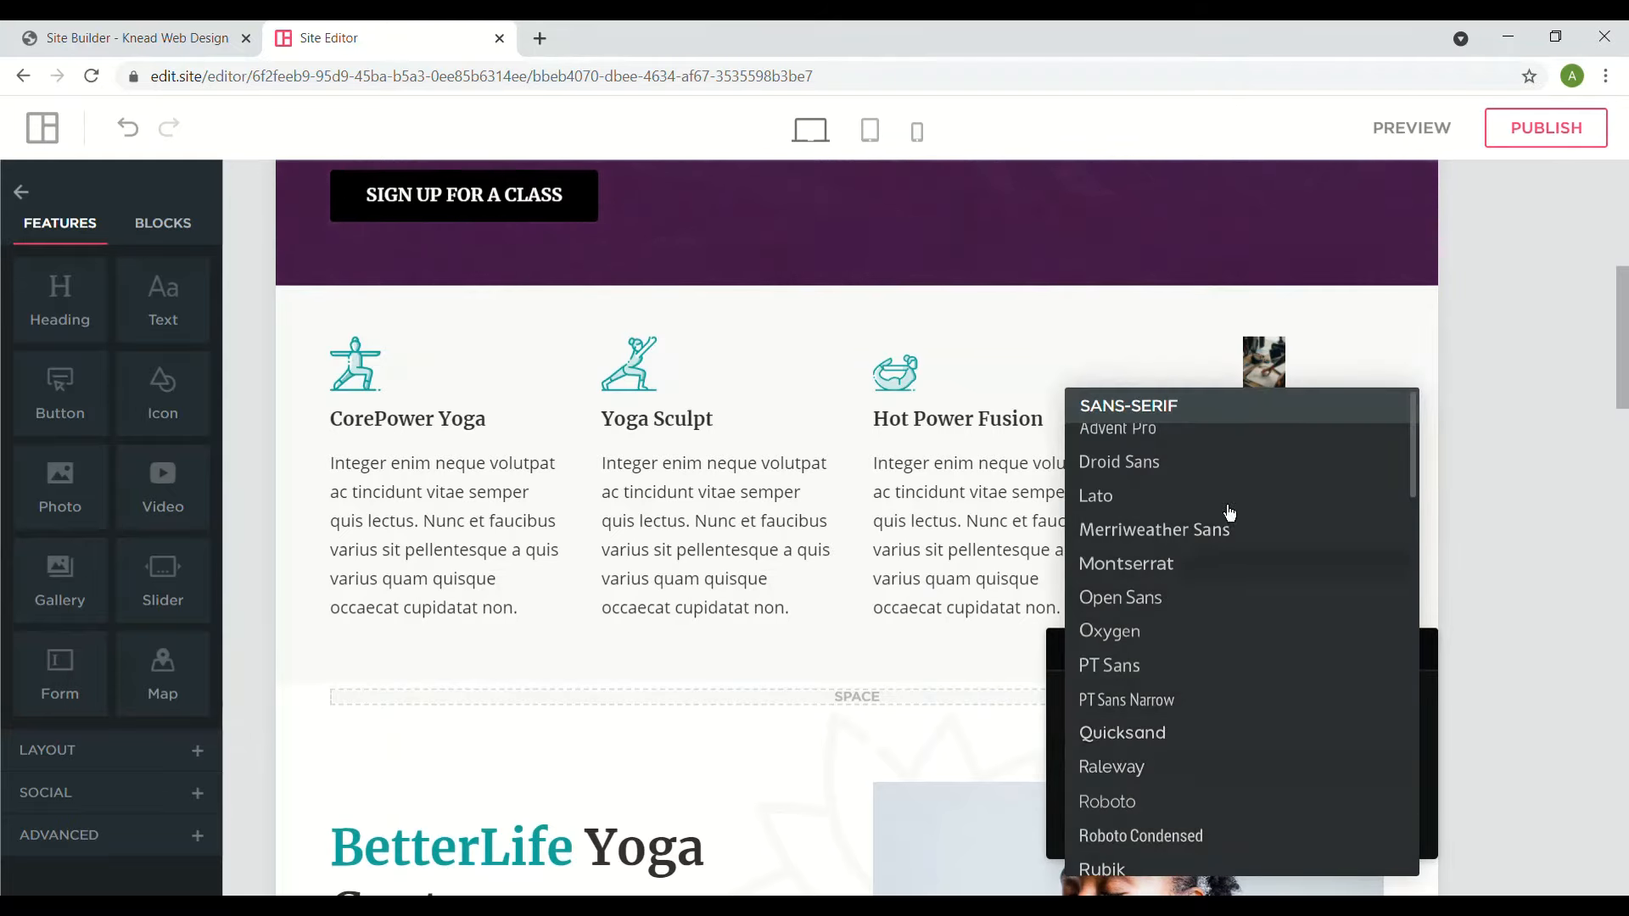
click(1197, 321)
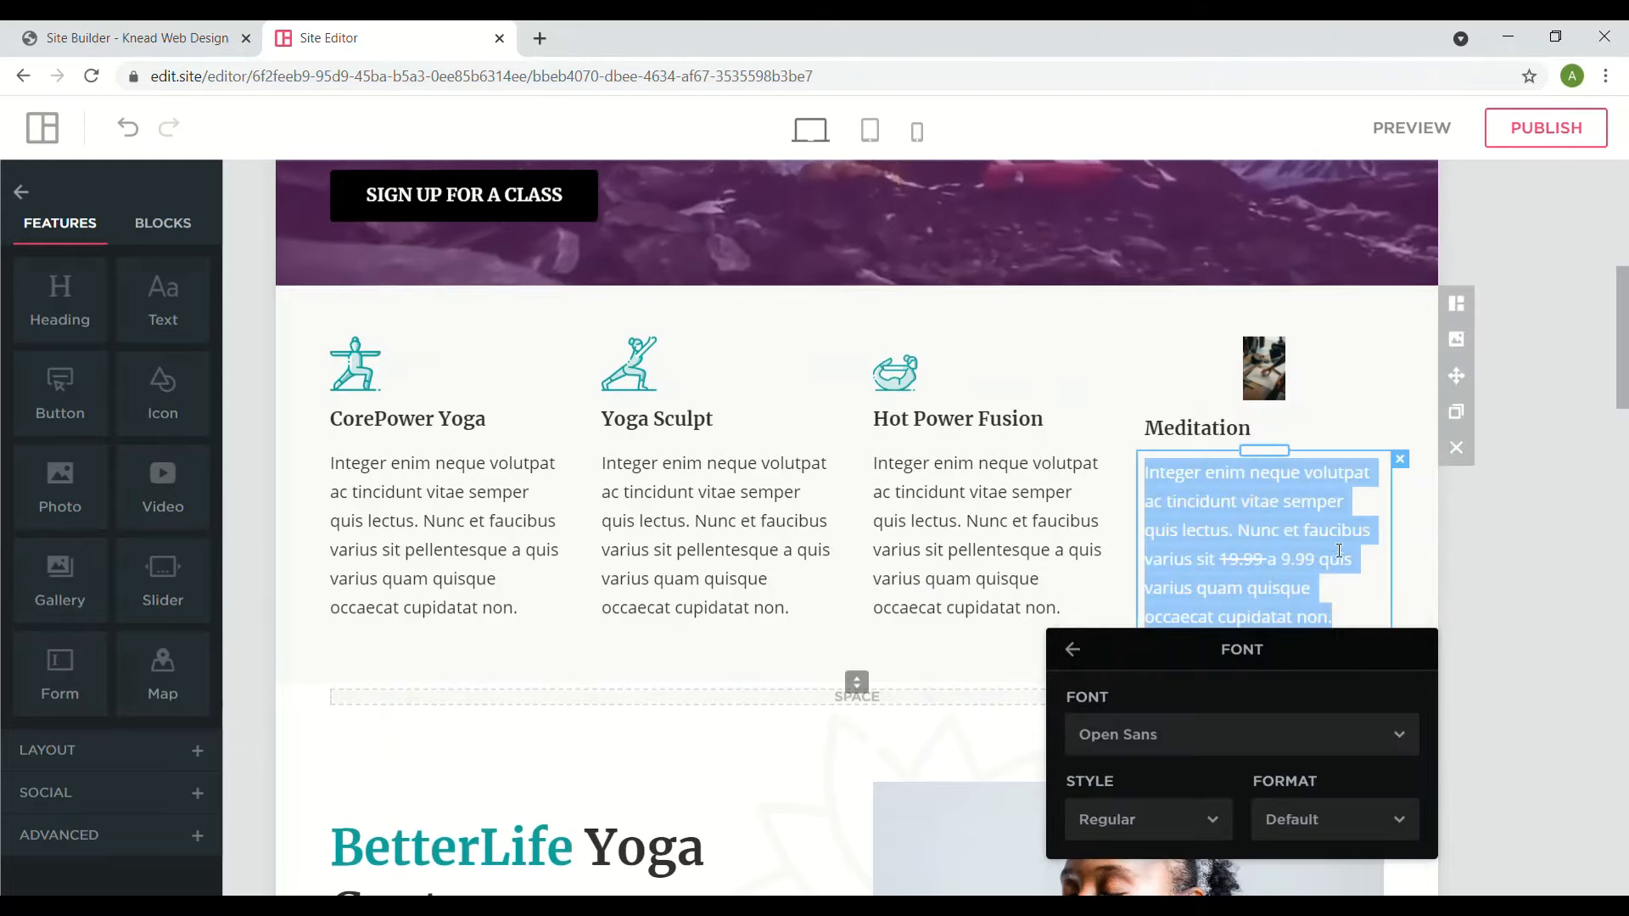
click(1305, 751)
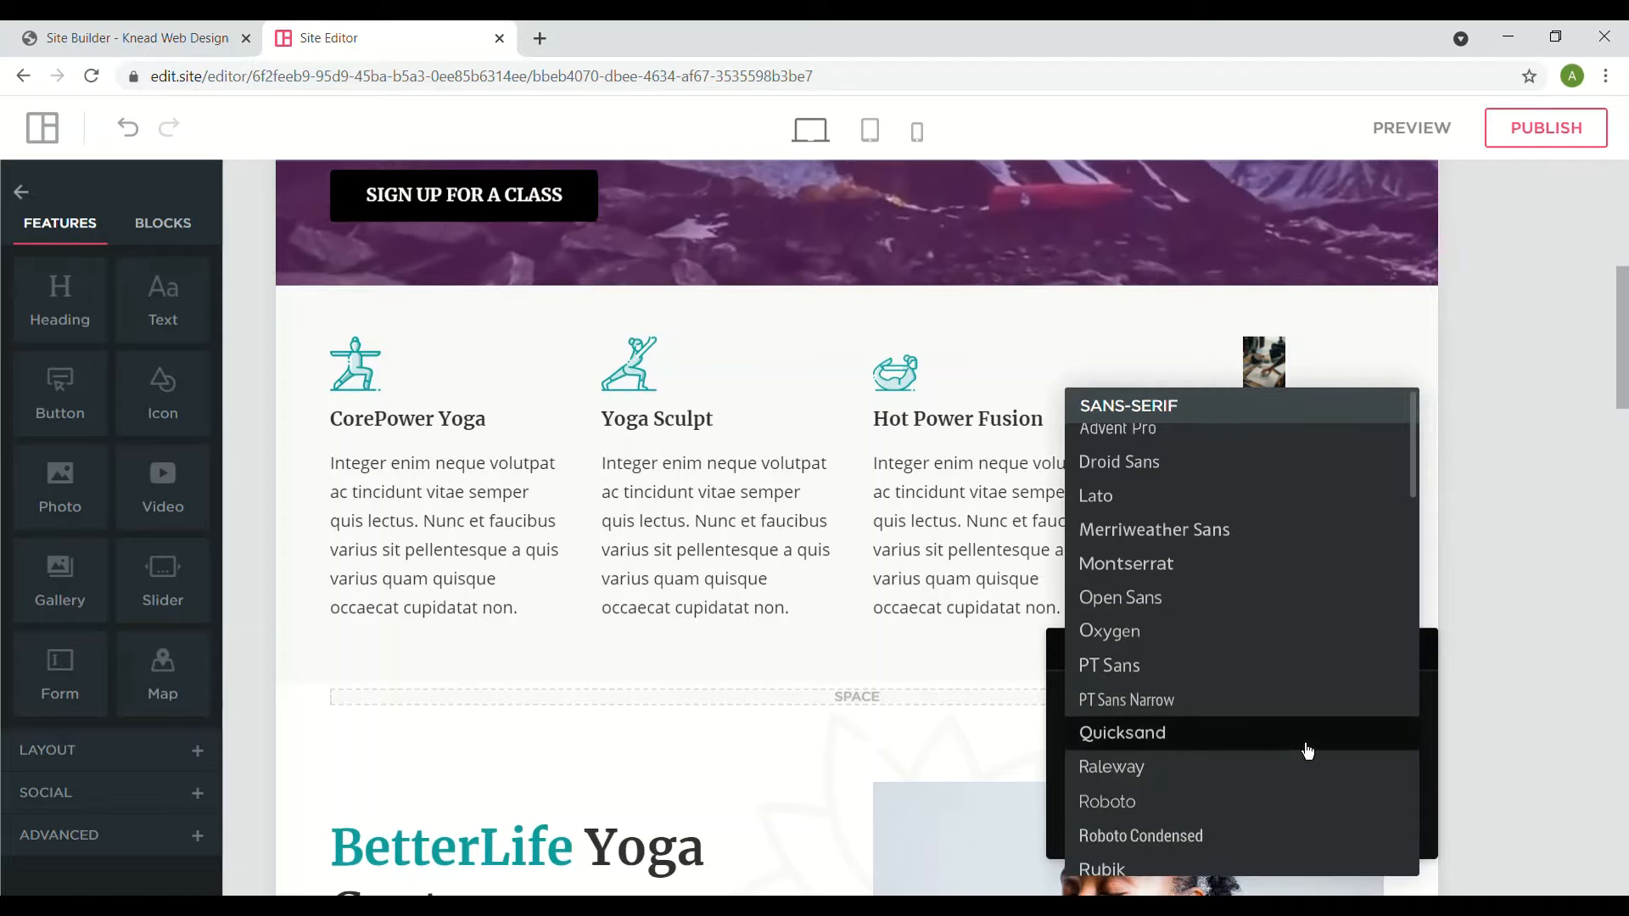
click(1507, 696)
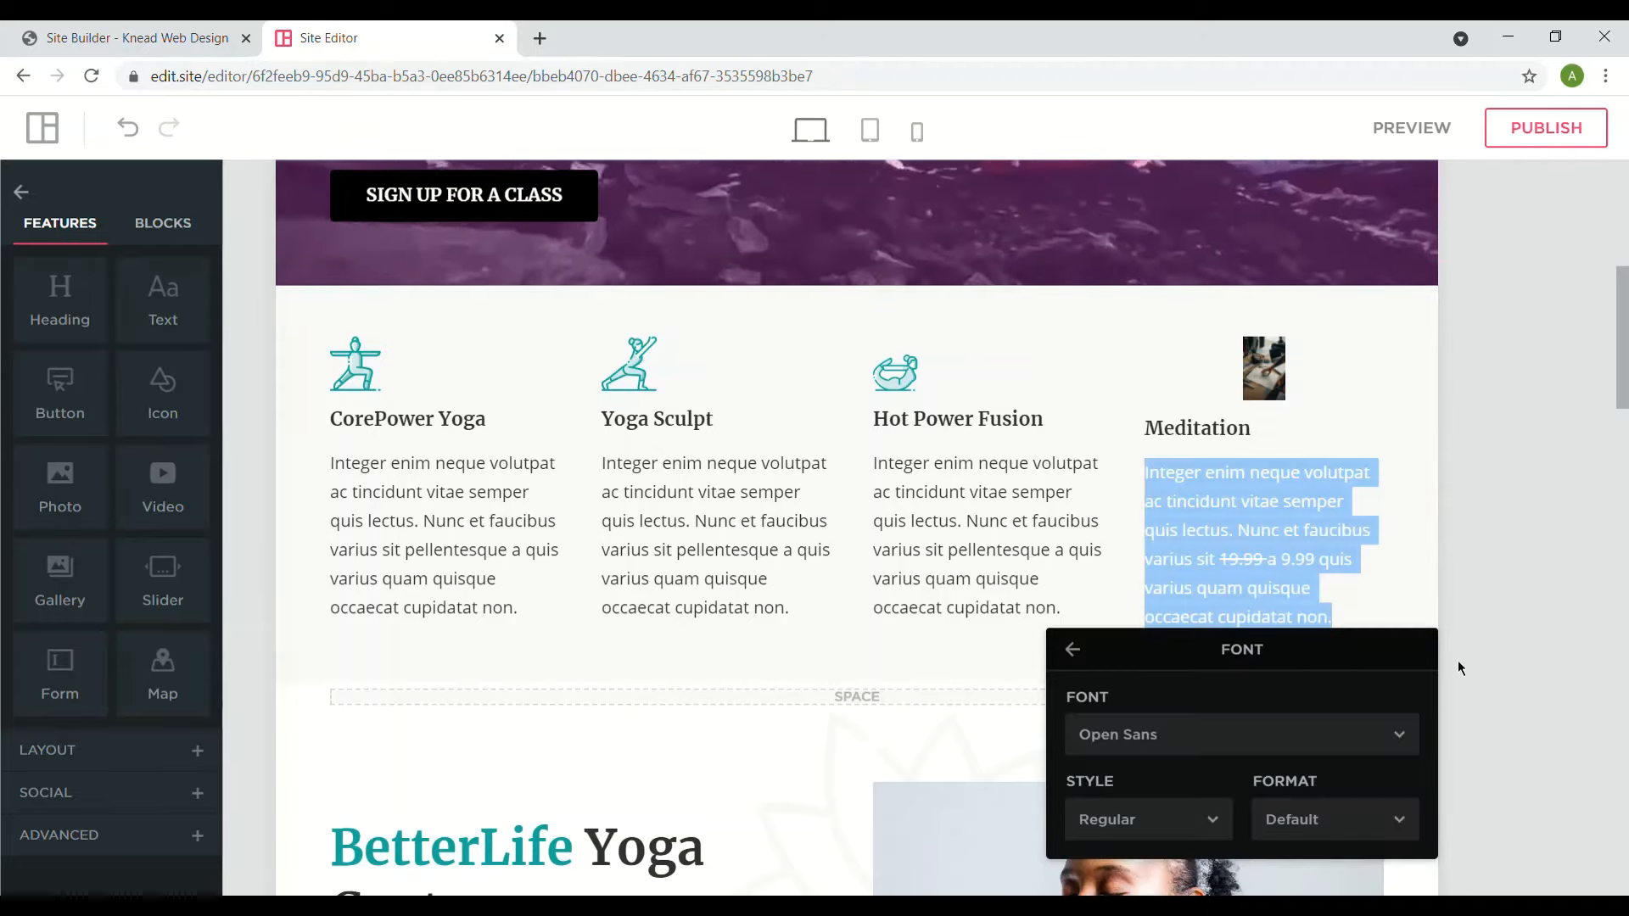
click(1090, 662)
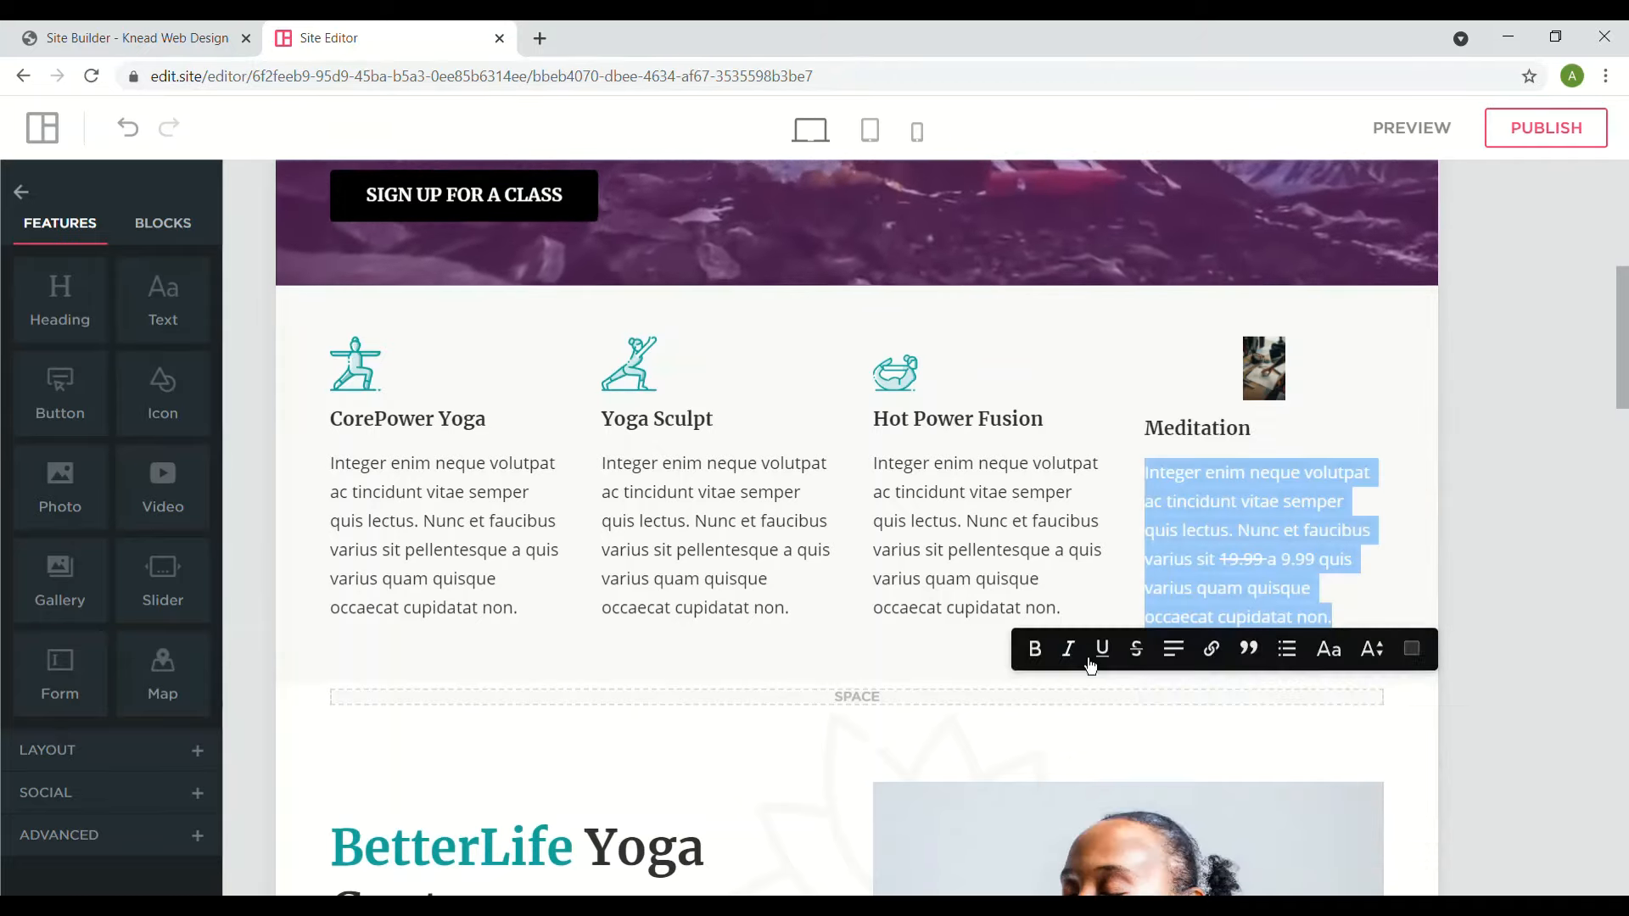
- Set the Meditation paragraph's font size to 15
click(1385, 665)
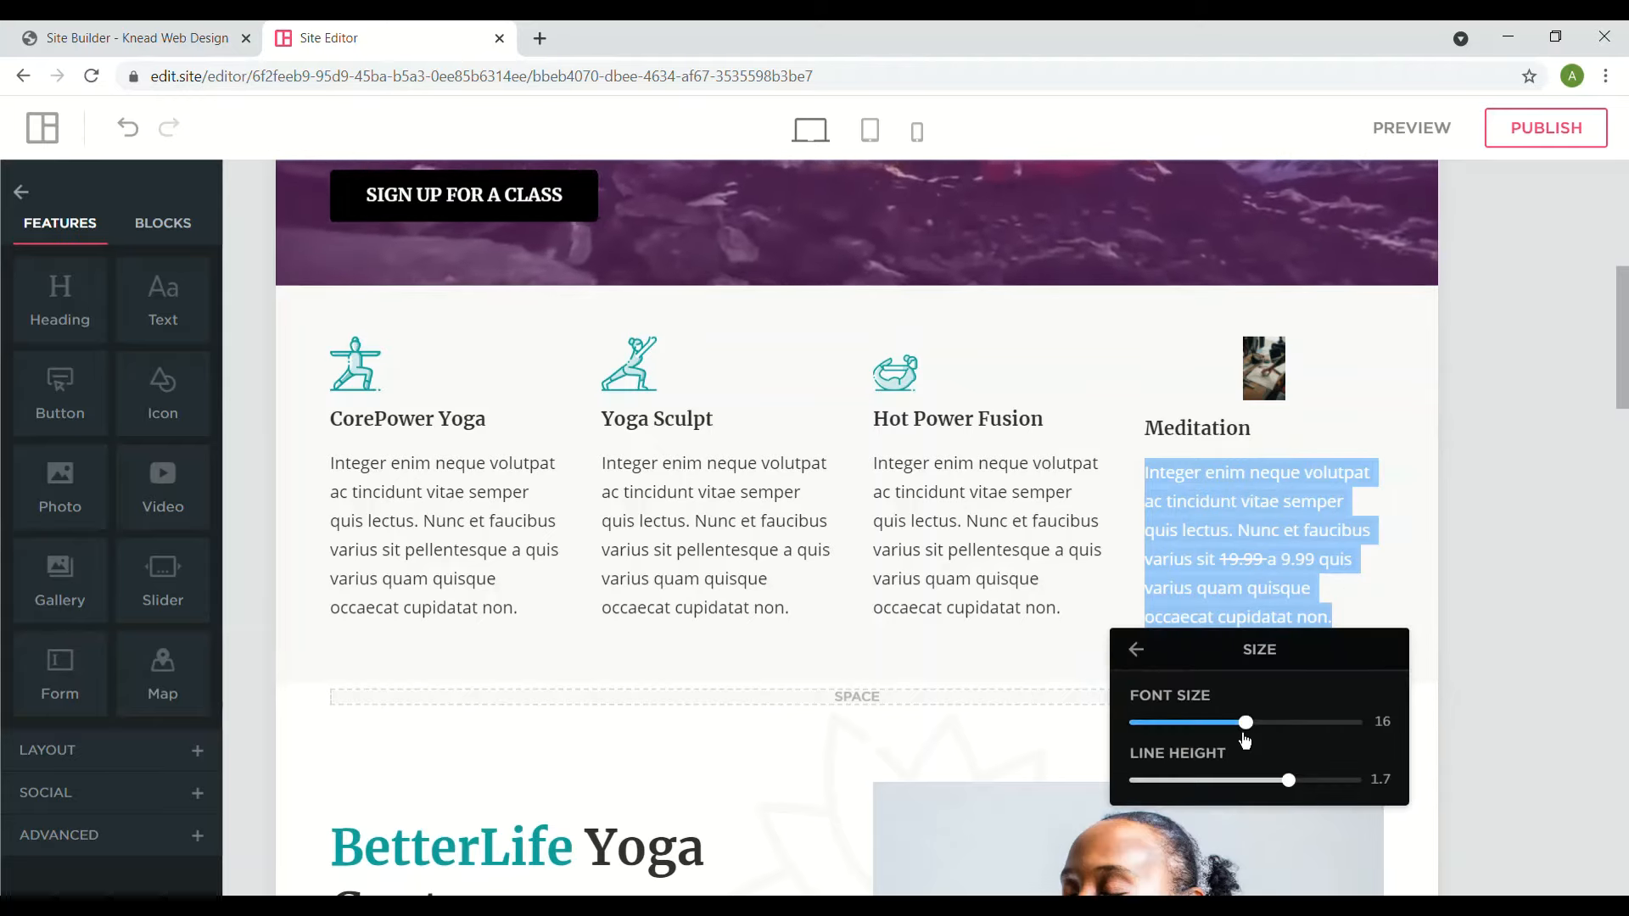
mouse_move(1246, 722)
mouse_down()
mouse_move(1356, 722)
mouse_move(1244, 723)
mouse_move(1241, 741)
mouse_up()
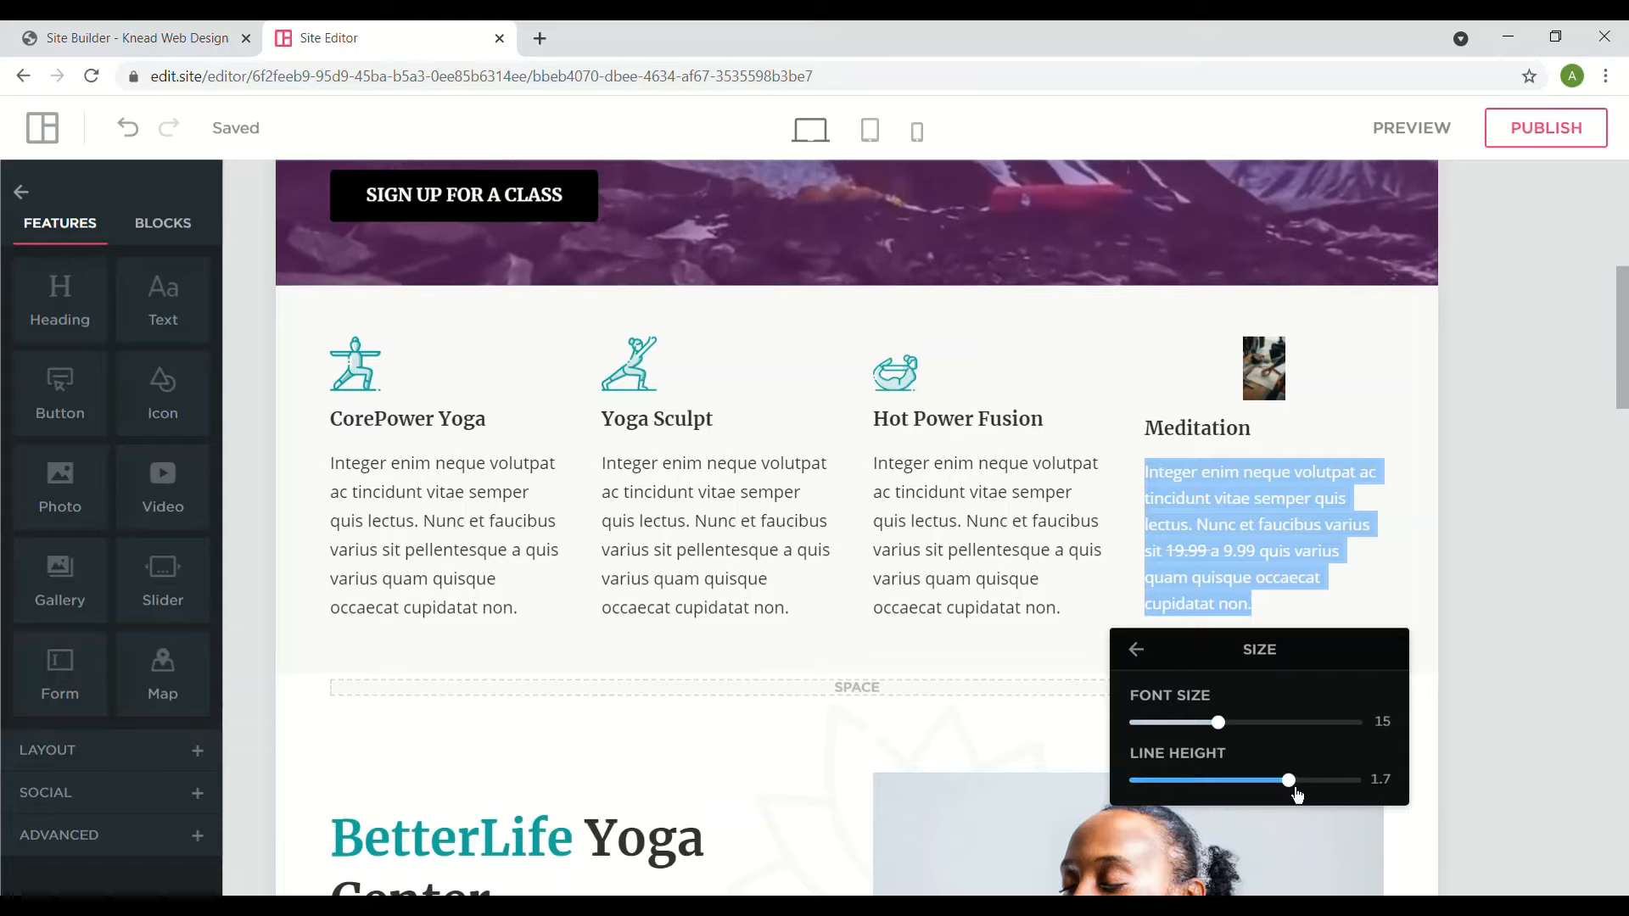
mouse_move(1296, 789)
mouse_down()
mouse_move(1388, 782)
mouse_move(1295, 797)
mouse_up()
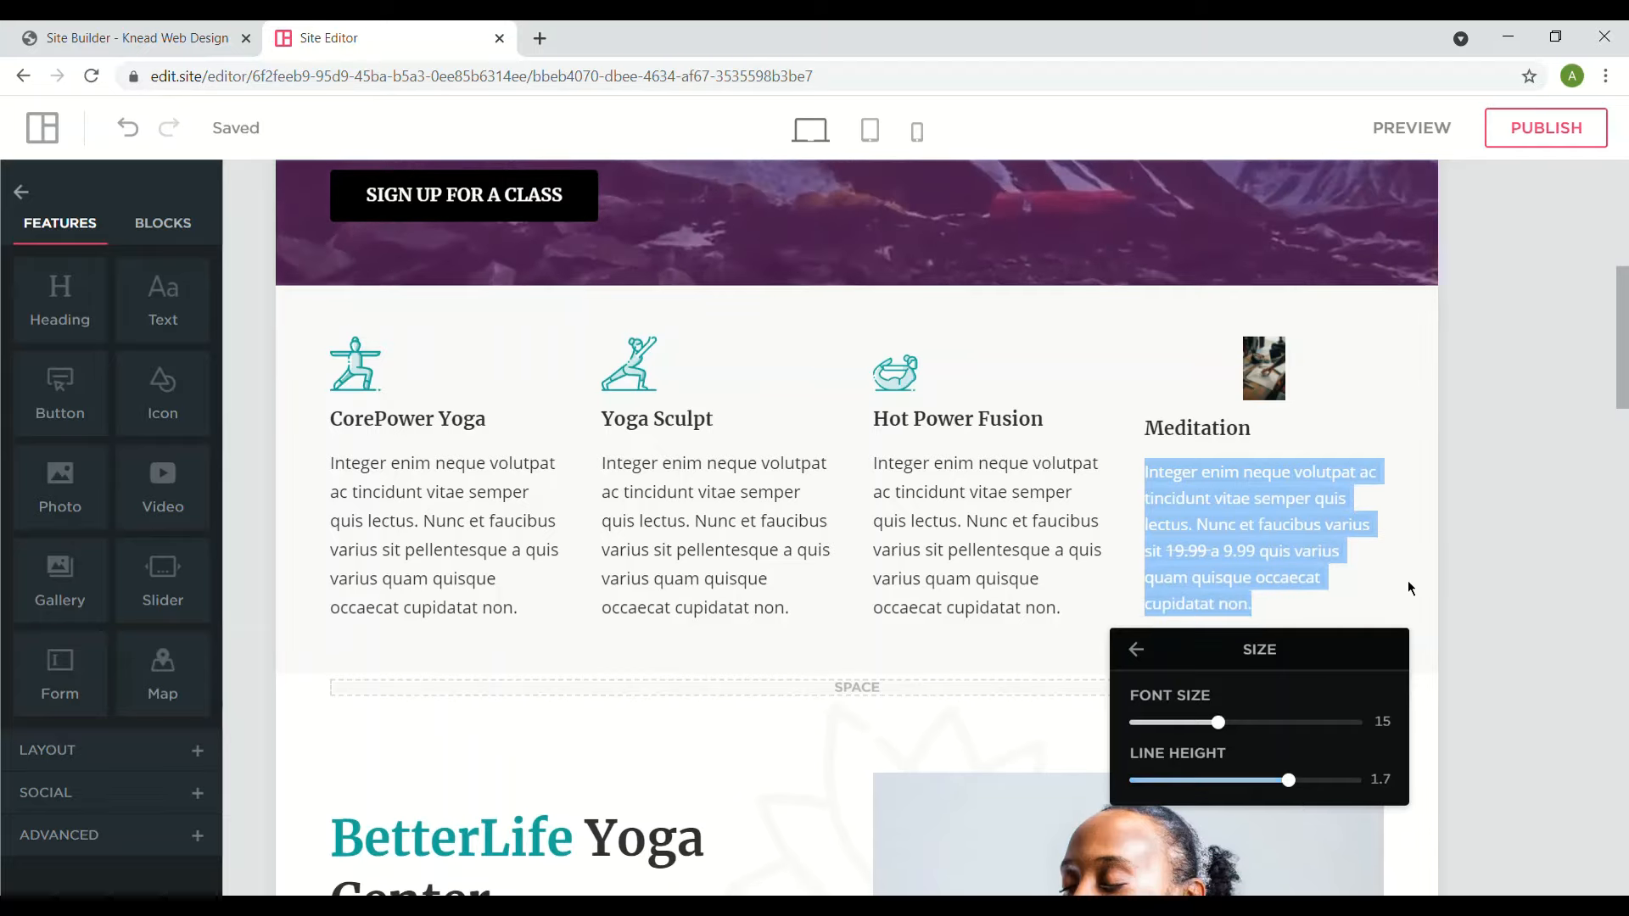
click(1141, 653)
- Colour the Meditation paragraph text red (E92121)
click(1416, 636)
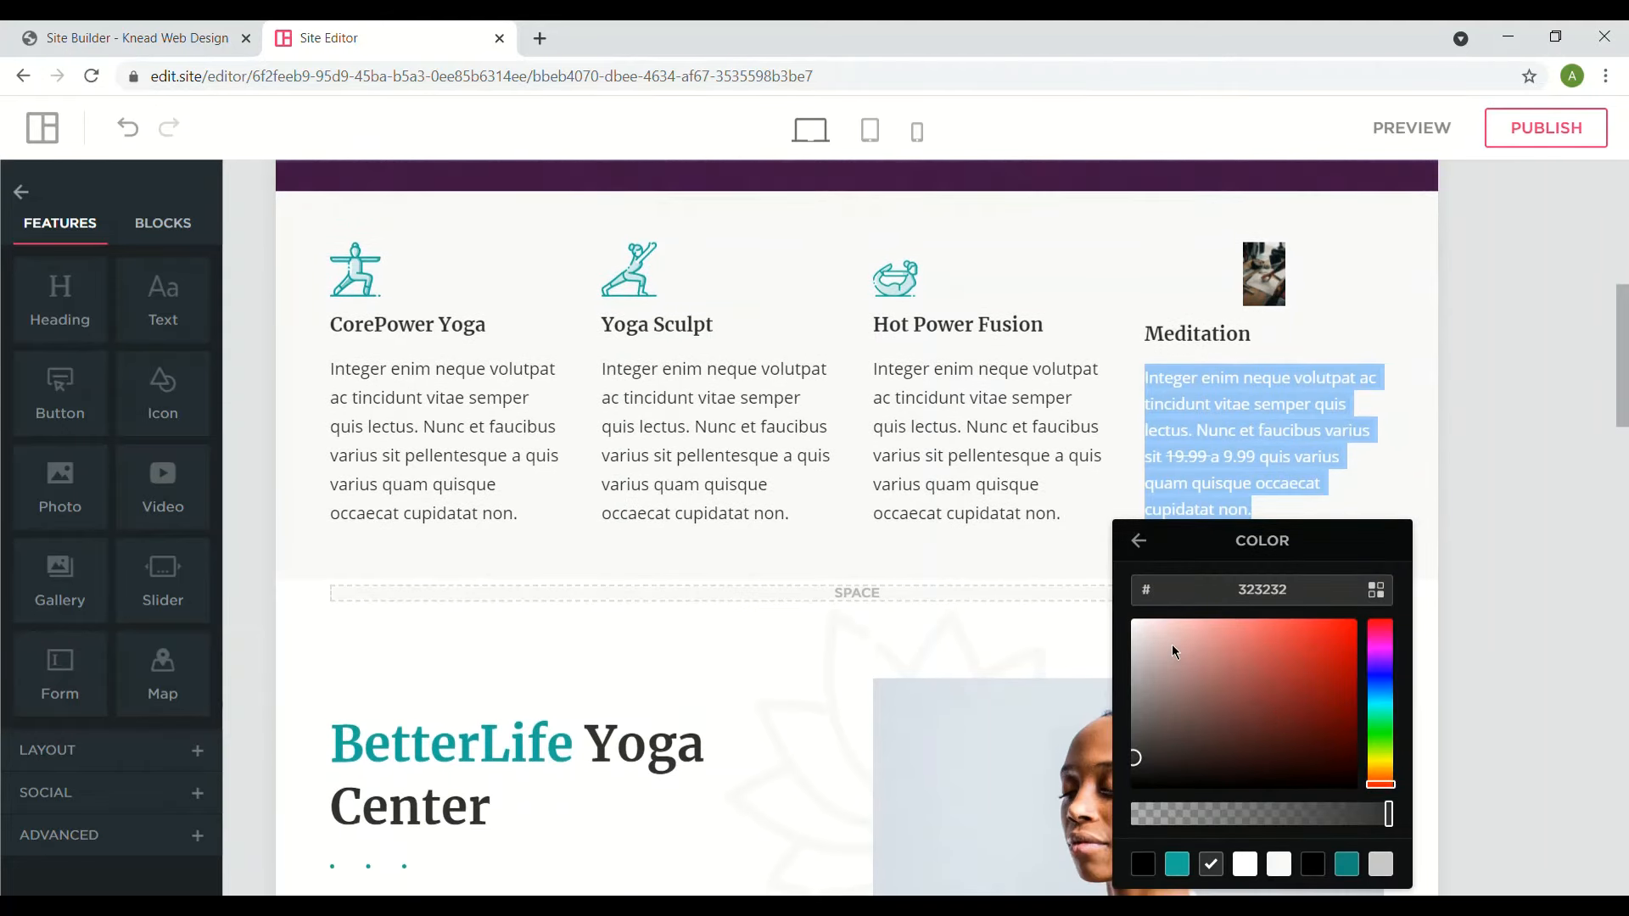
click(1327, 638)
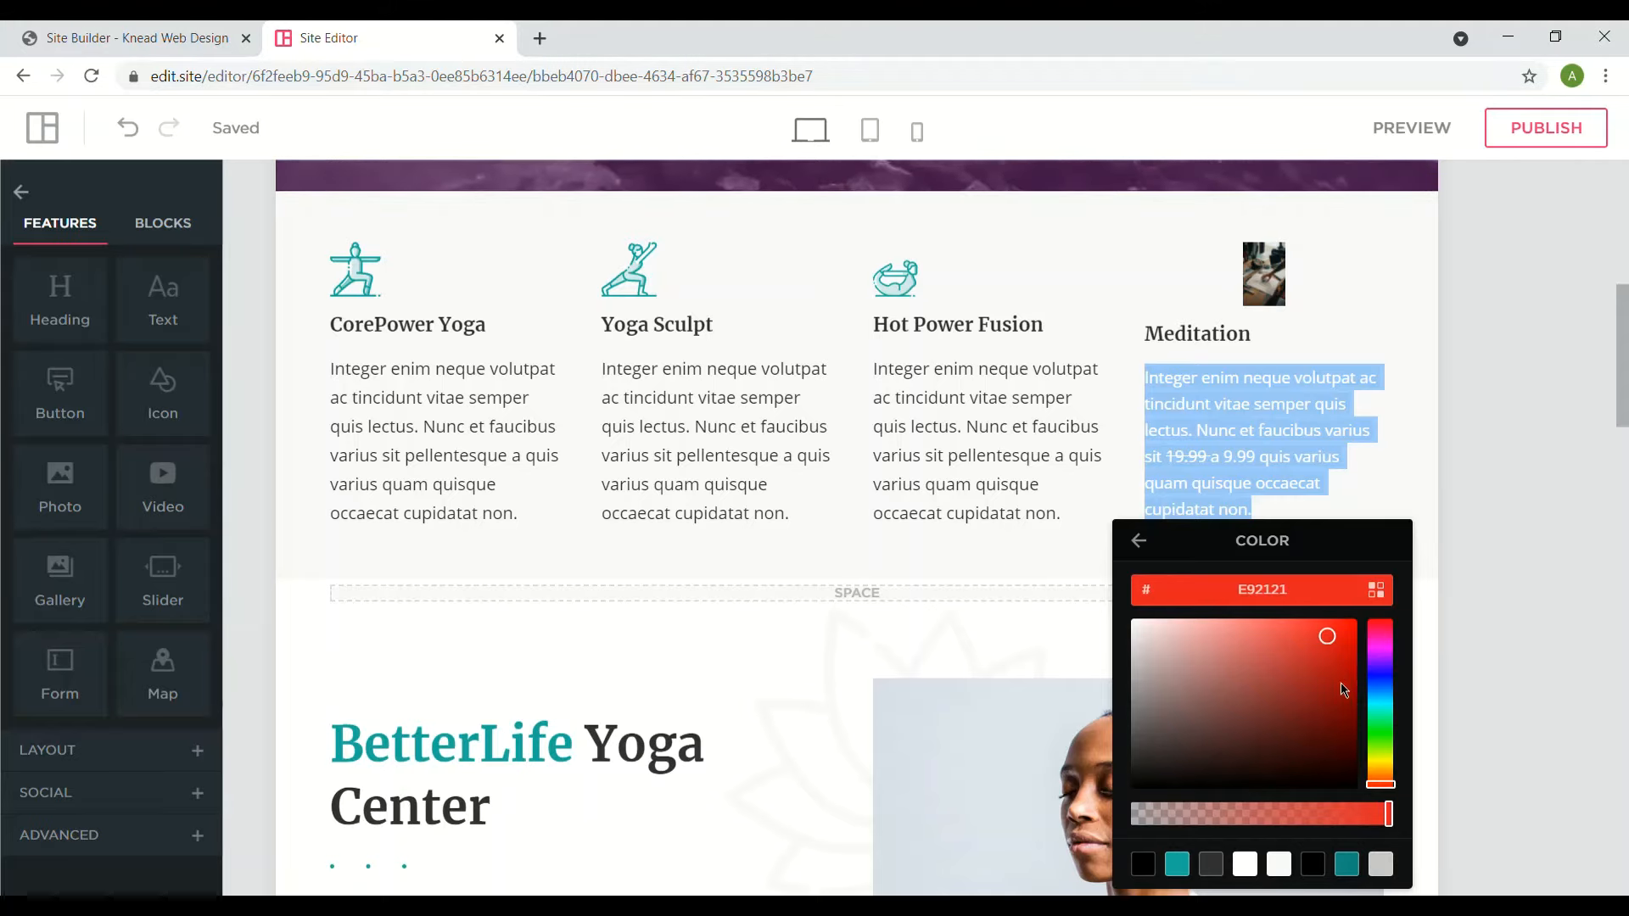
click(1138, 540)
click(1513, 573)
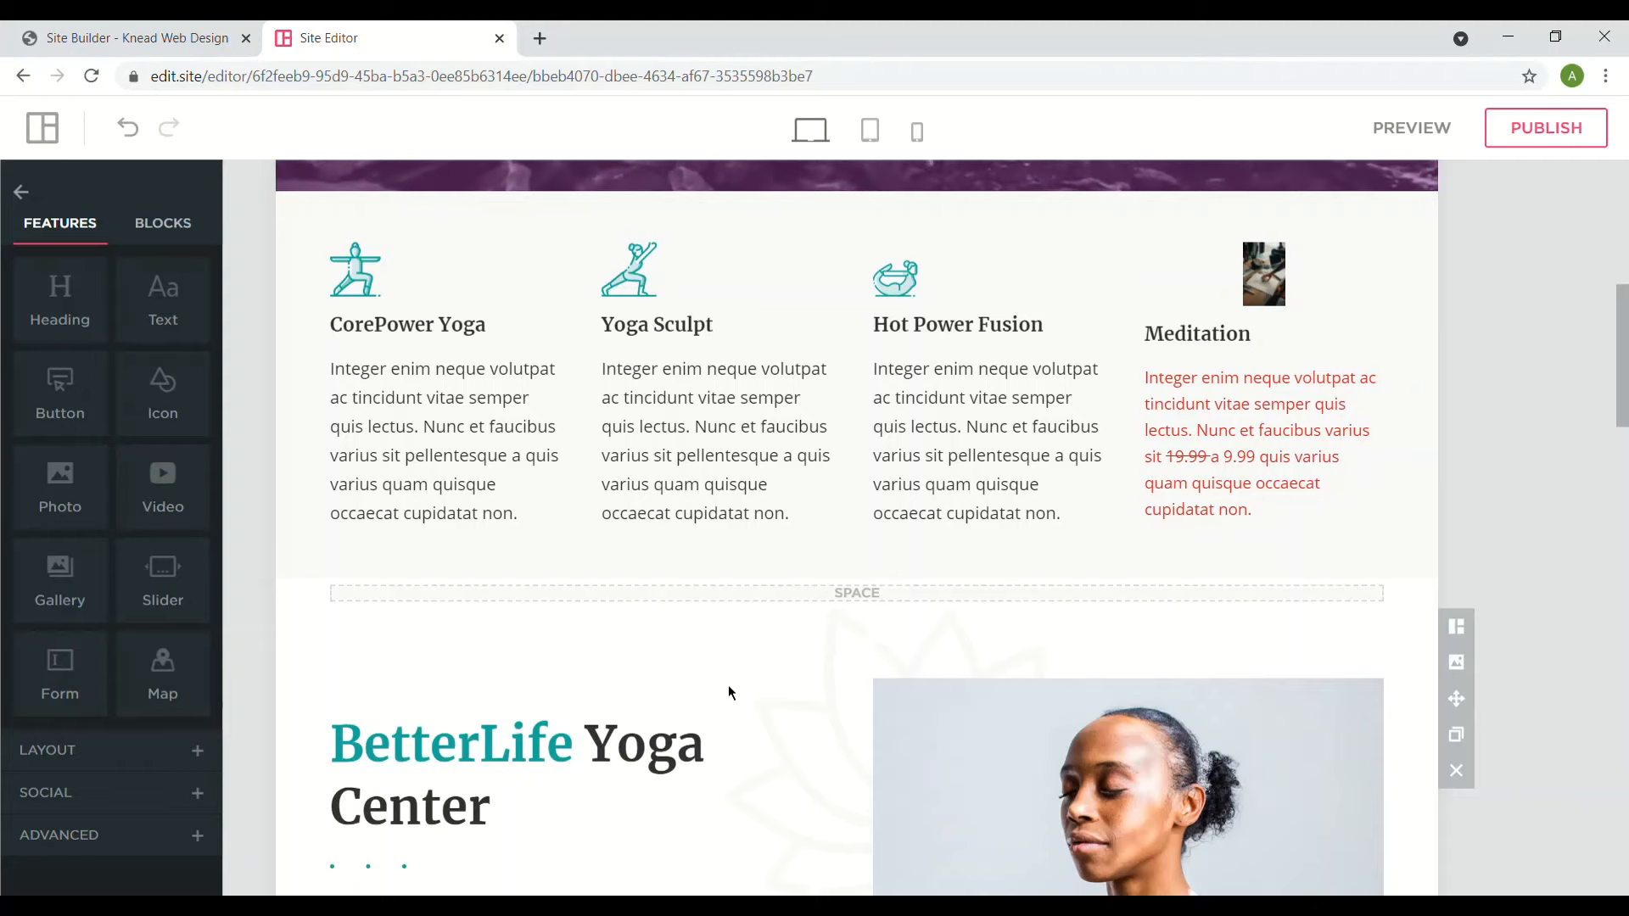
- Look over the BetterLife intro and Meet Our Instructors sections, then return to the yoga center photo
scroll(856, 527, down, 3)
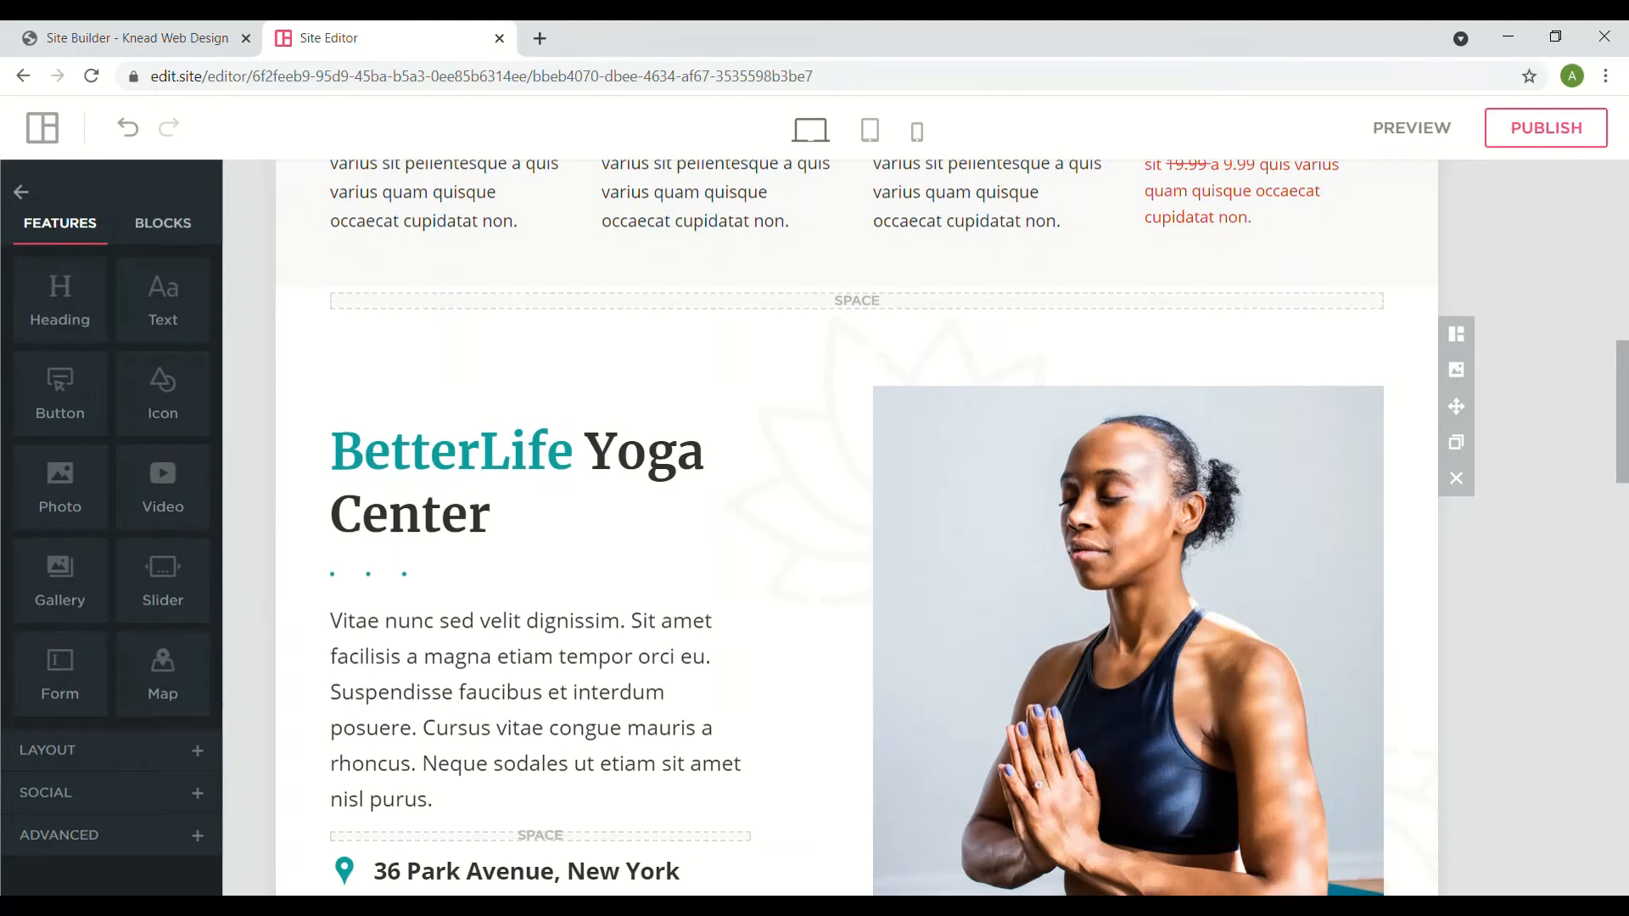
click(711, 685)
scroll(712, 685, down, 4)
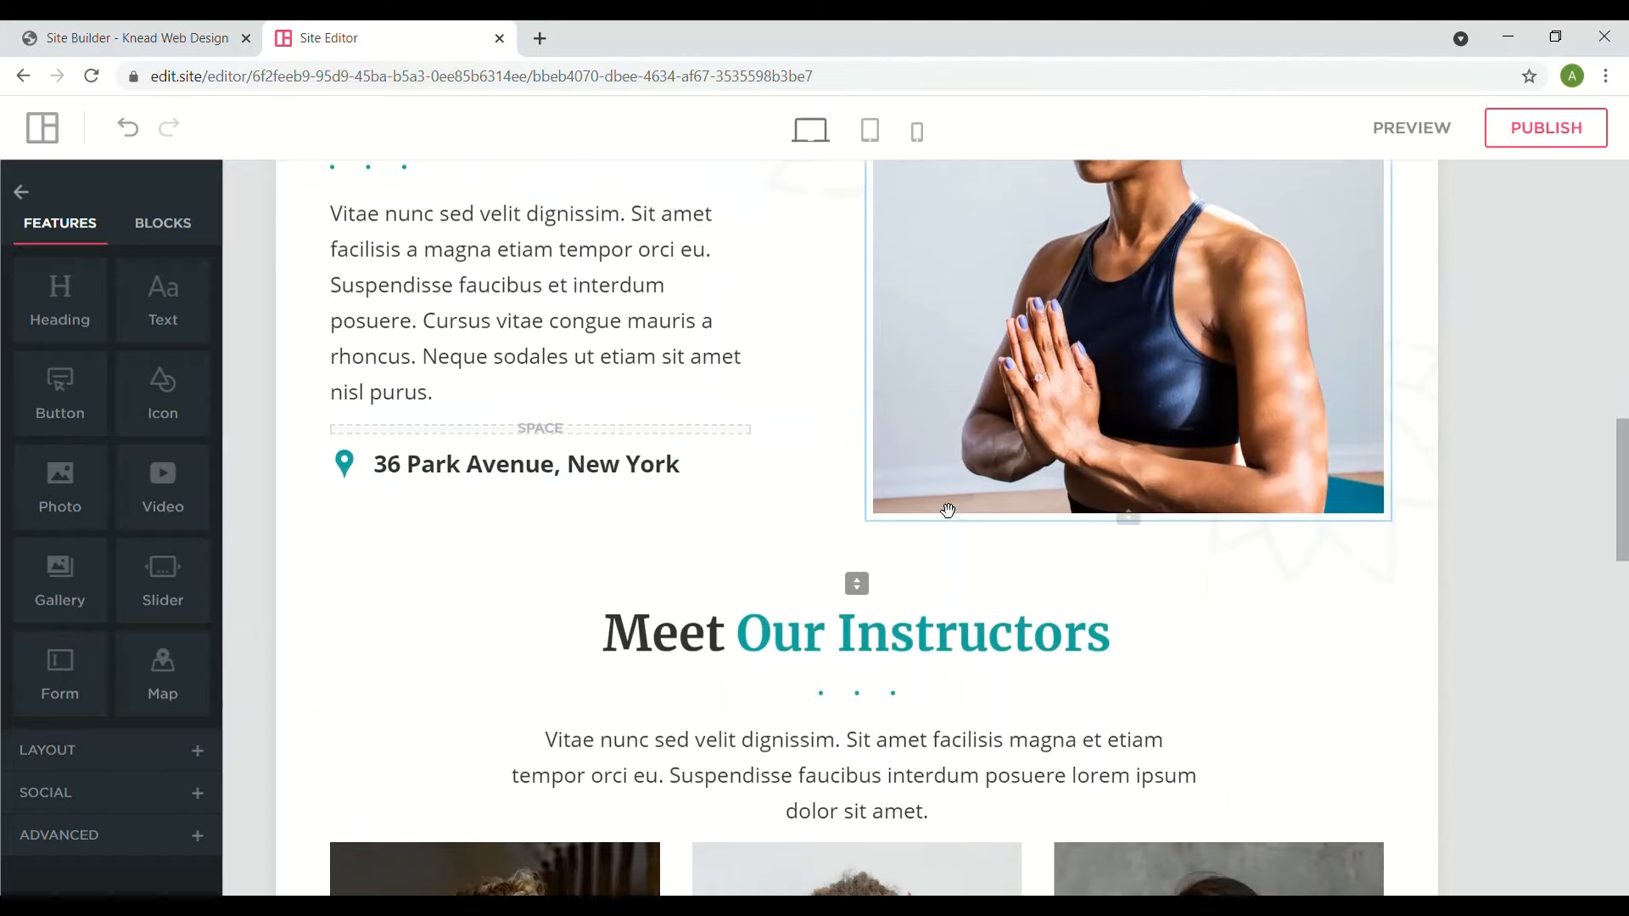
click(872, 669)
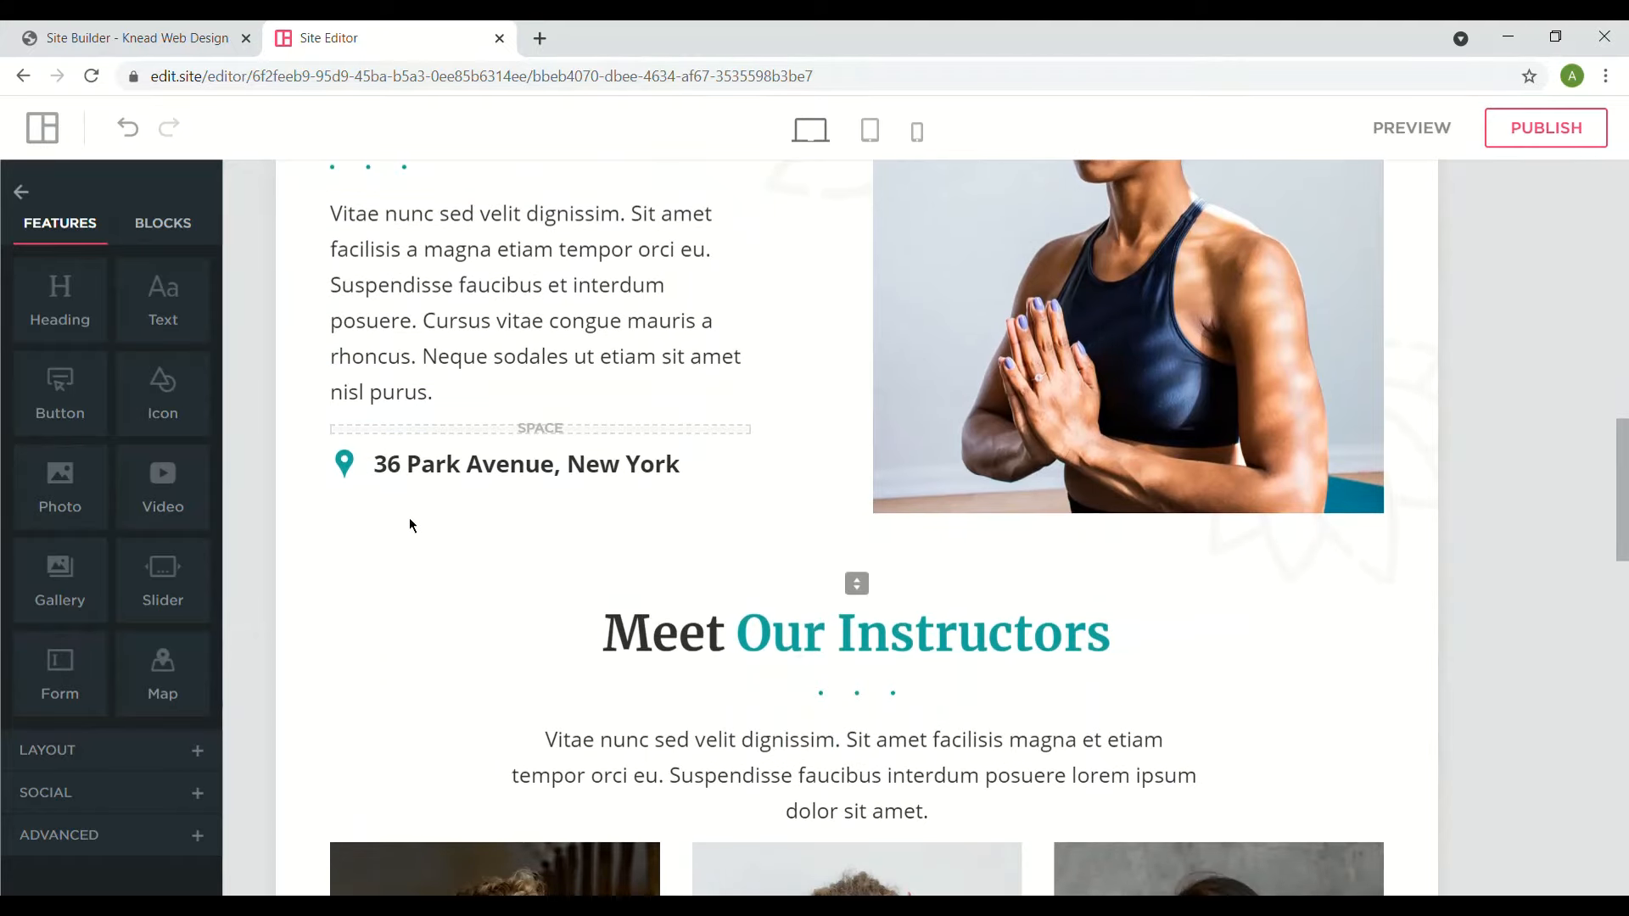
scroll(409, 525, up, 4)
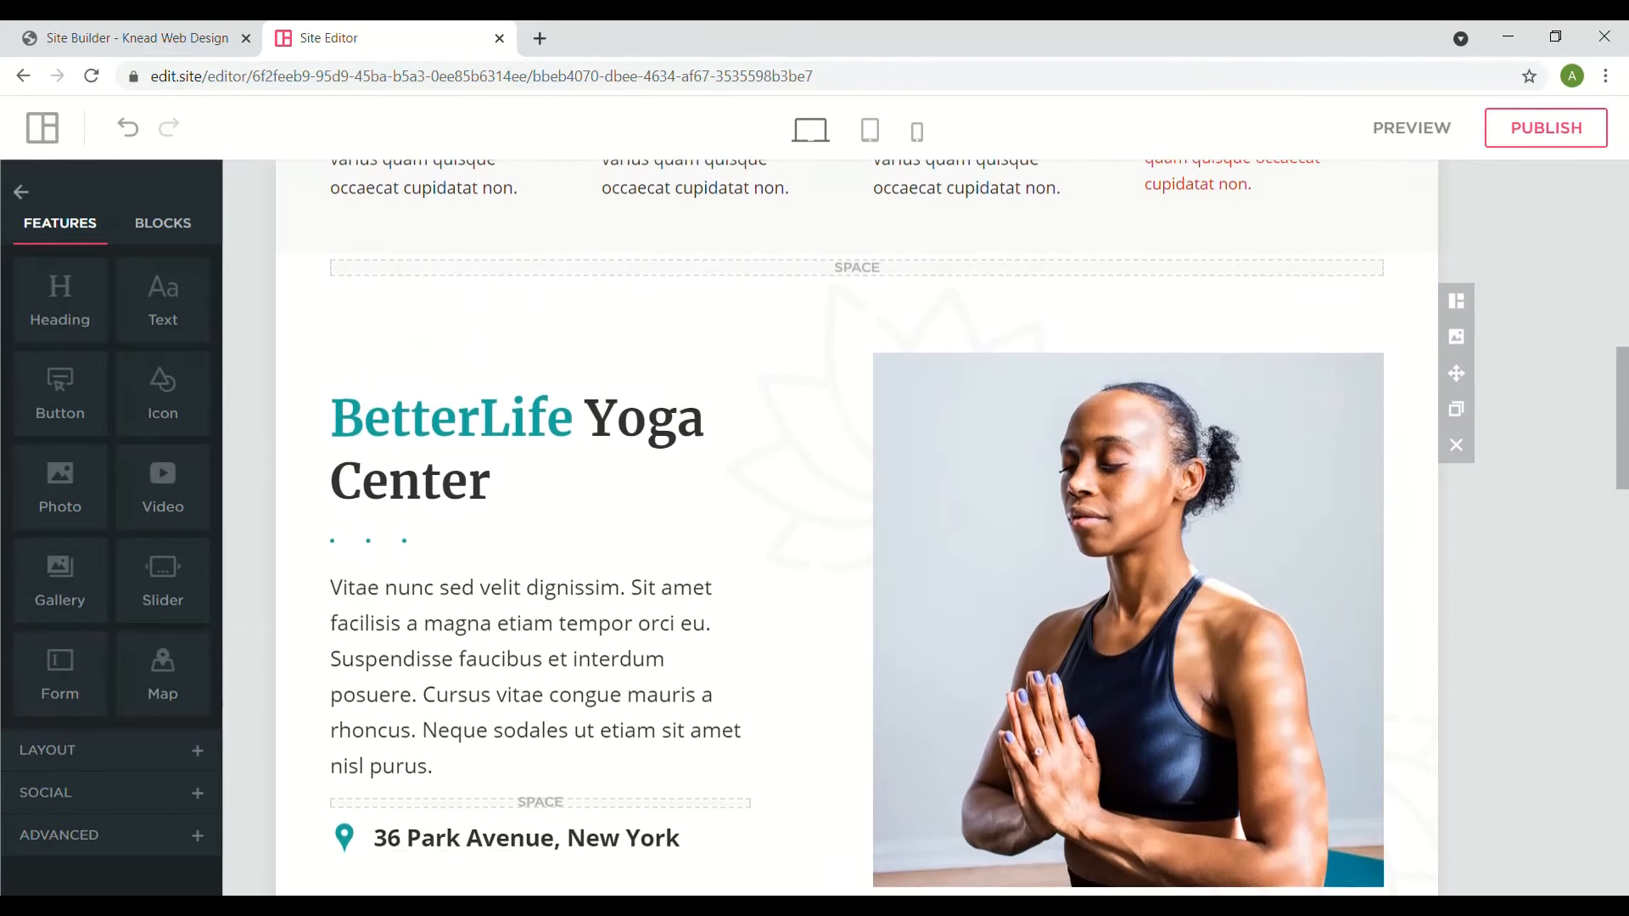
scroll(1265, 519, up, 2)
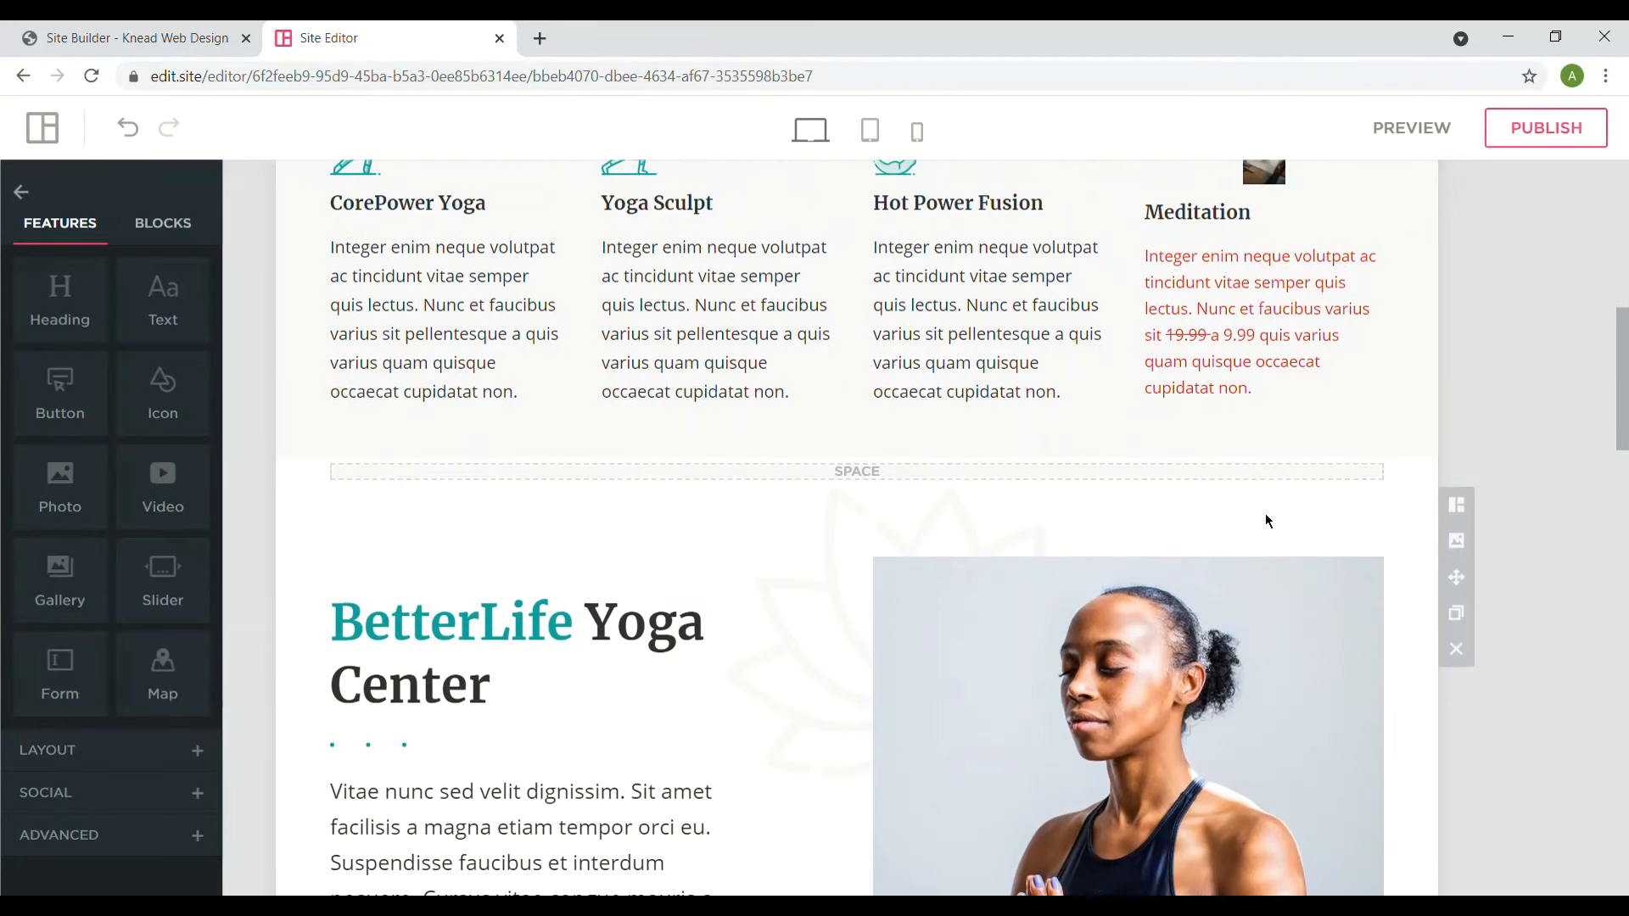
- Replace the yoga center photo with the curly-haired woman's image from My Photos
click(1175, 644)
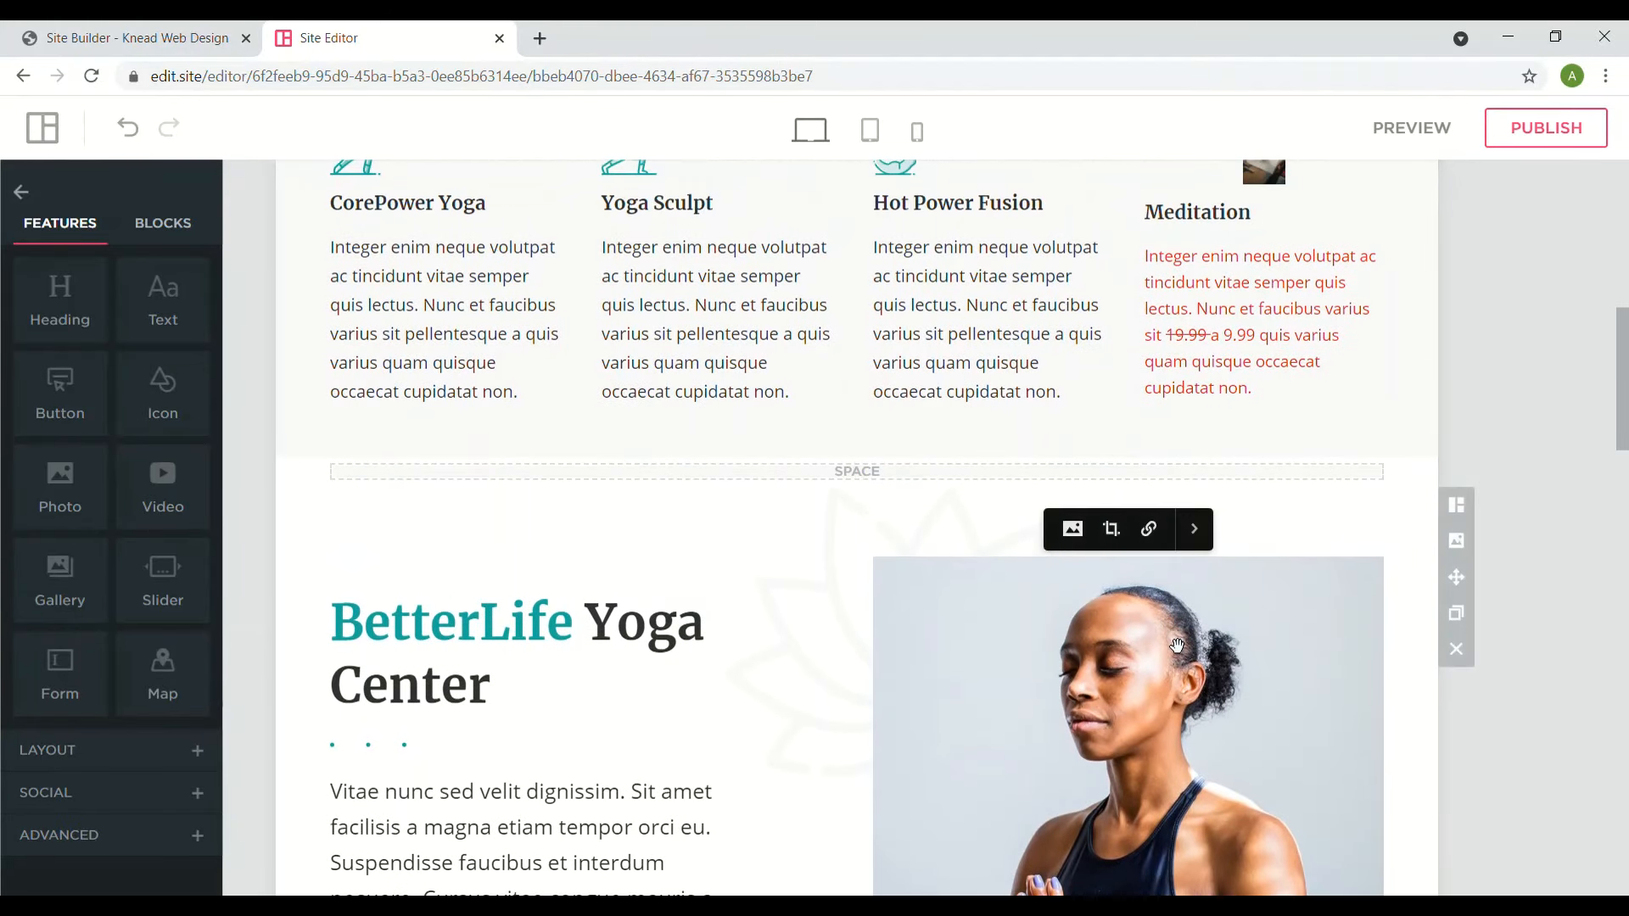
click(1089, 551)
click(436, 174)
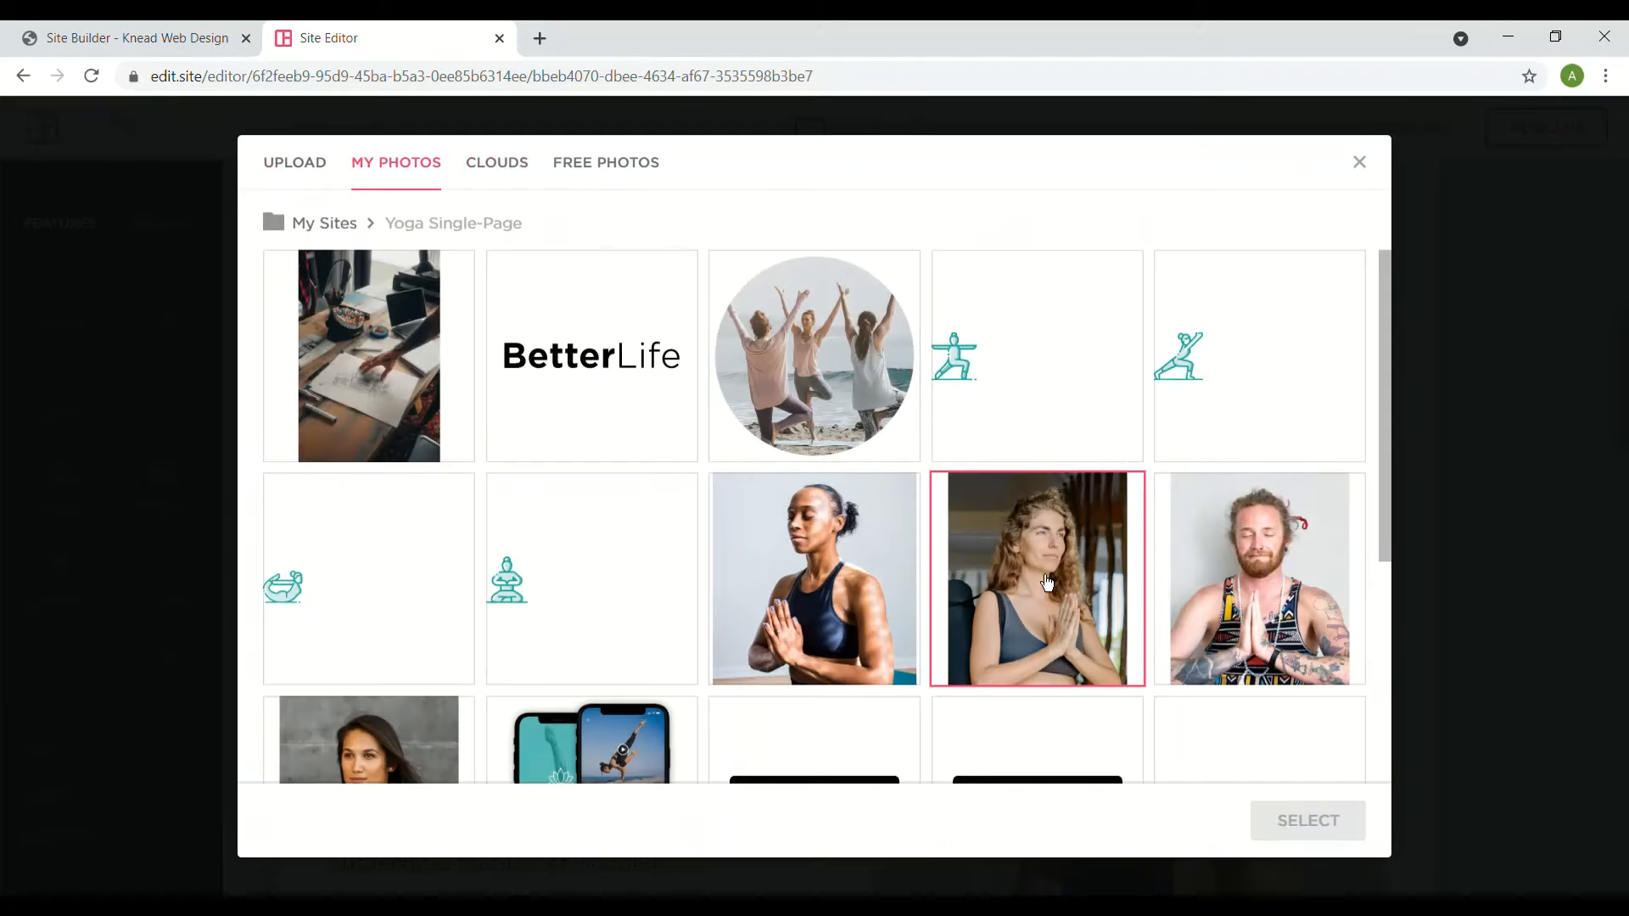
click(1047, 582)
click(1328, 820)
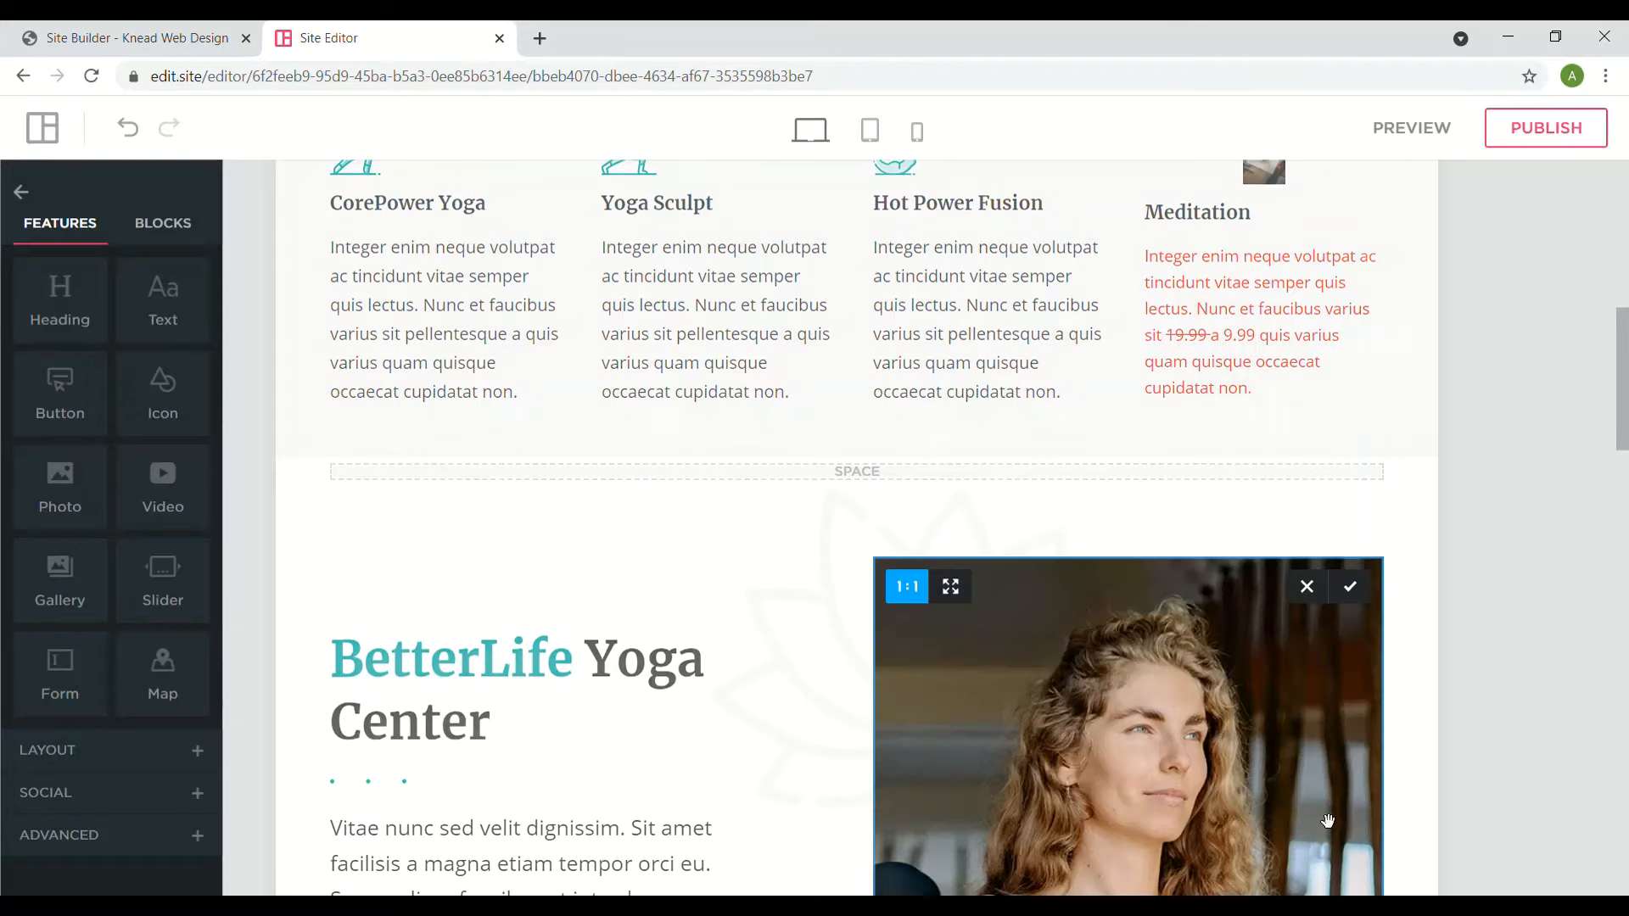
scroll(1268, 691, down, 3)
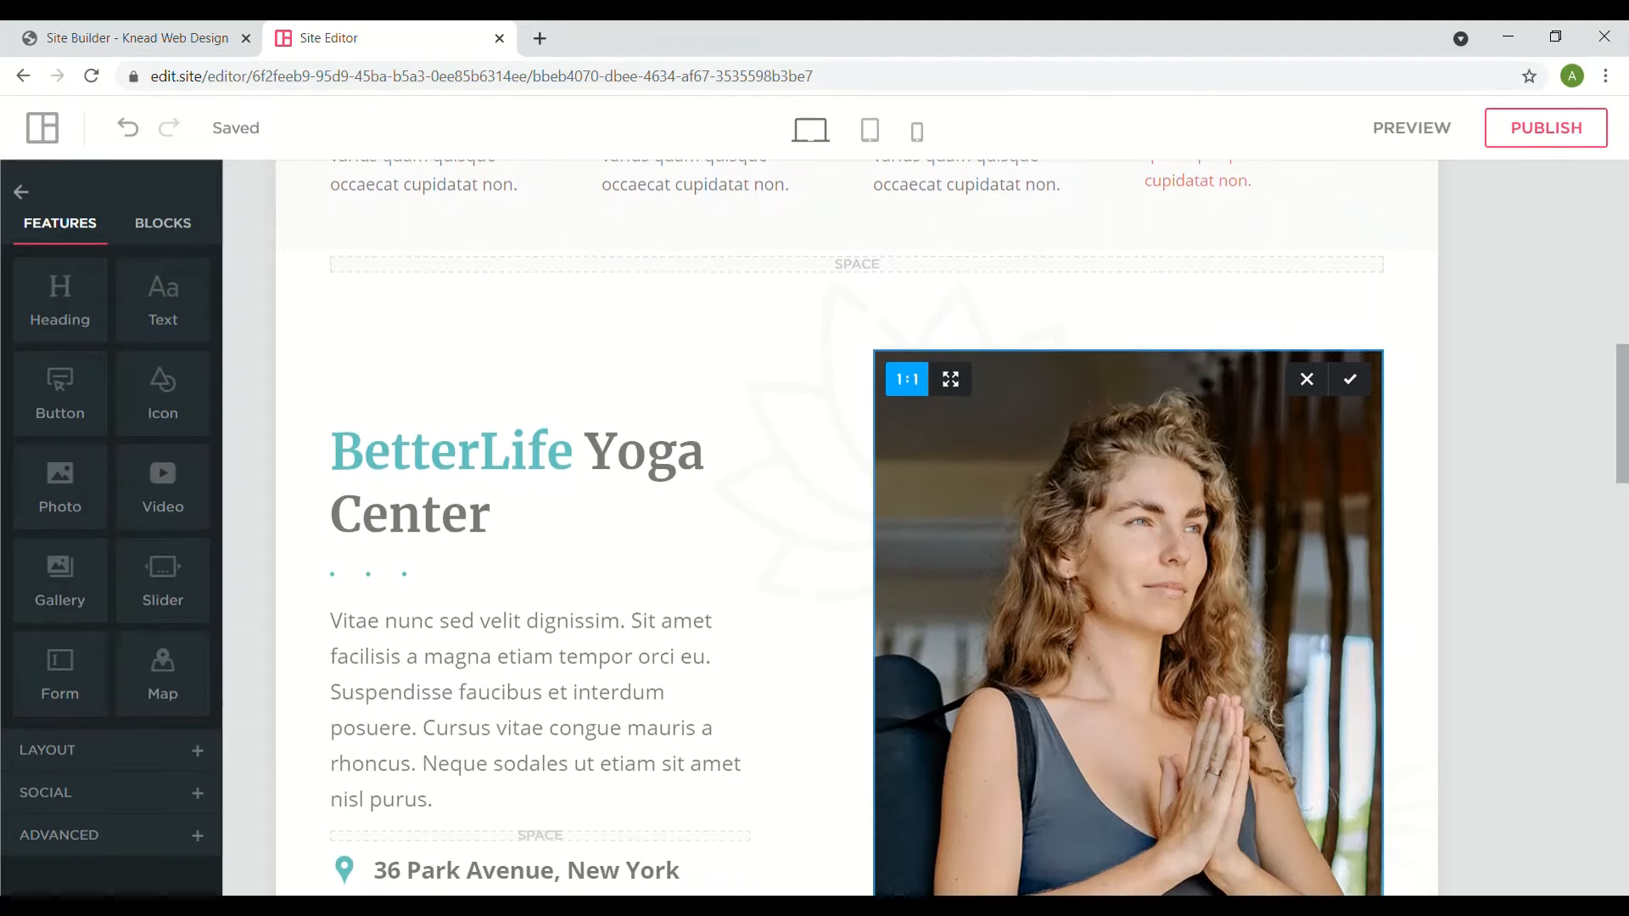
scroll(1269, 691, down, 2)
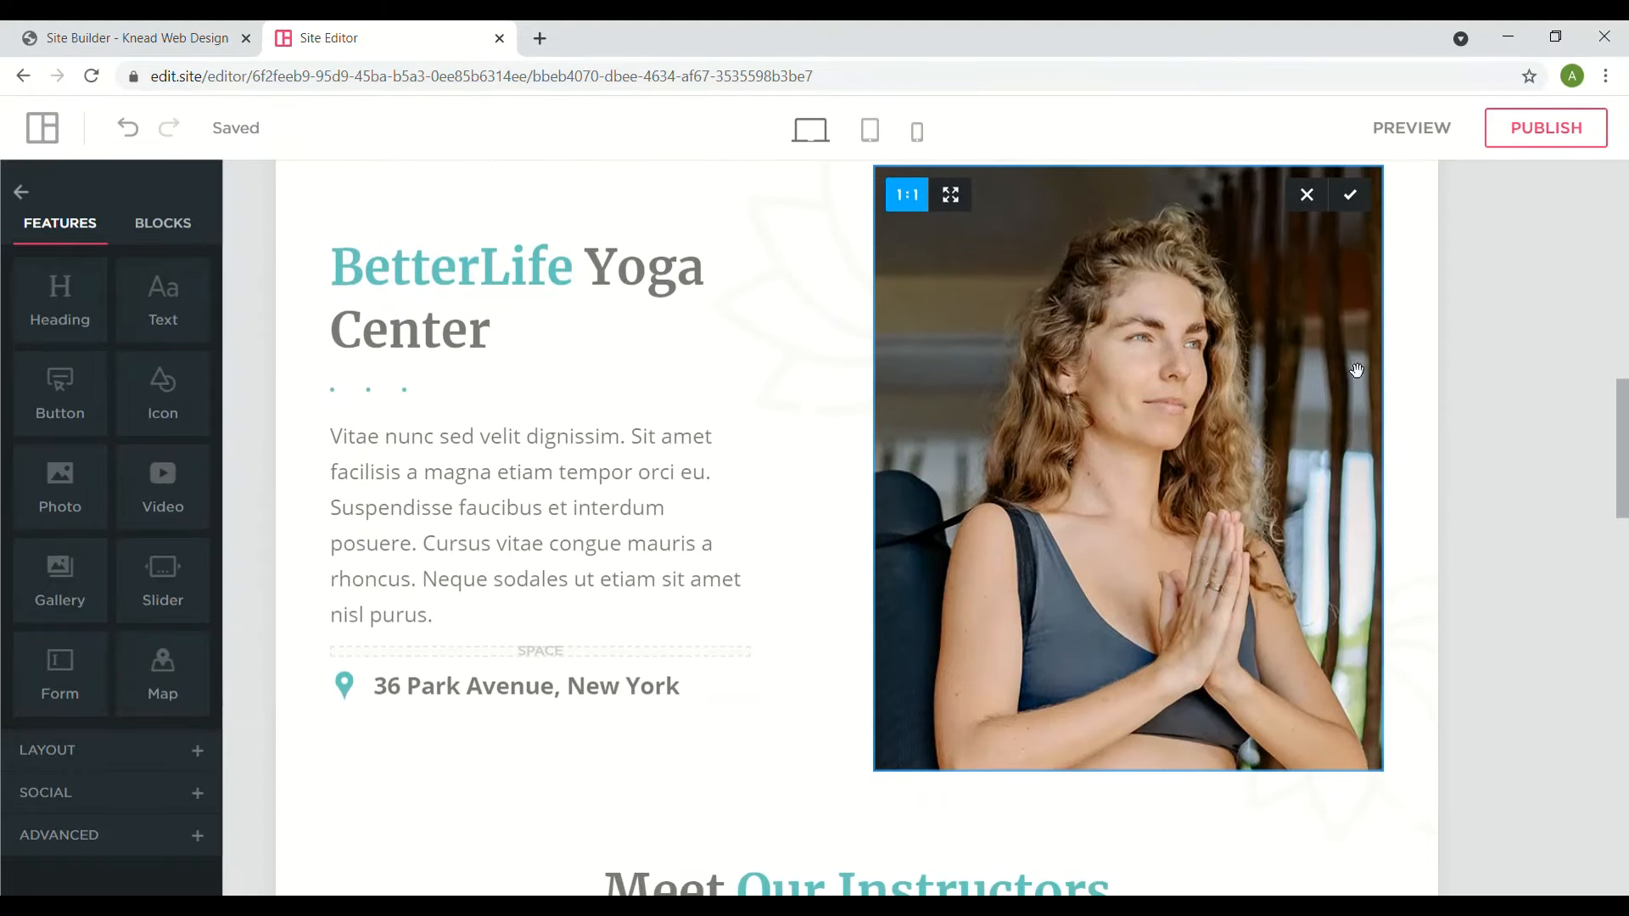
- Apply the new photo's crop and select the BetterLife Yoga Center heading text
click(1350, 196)
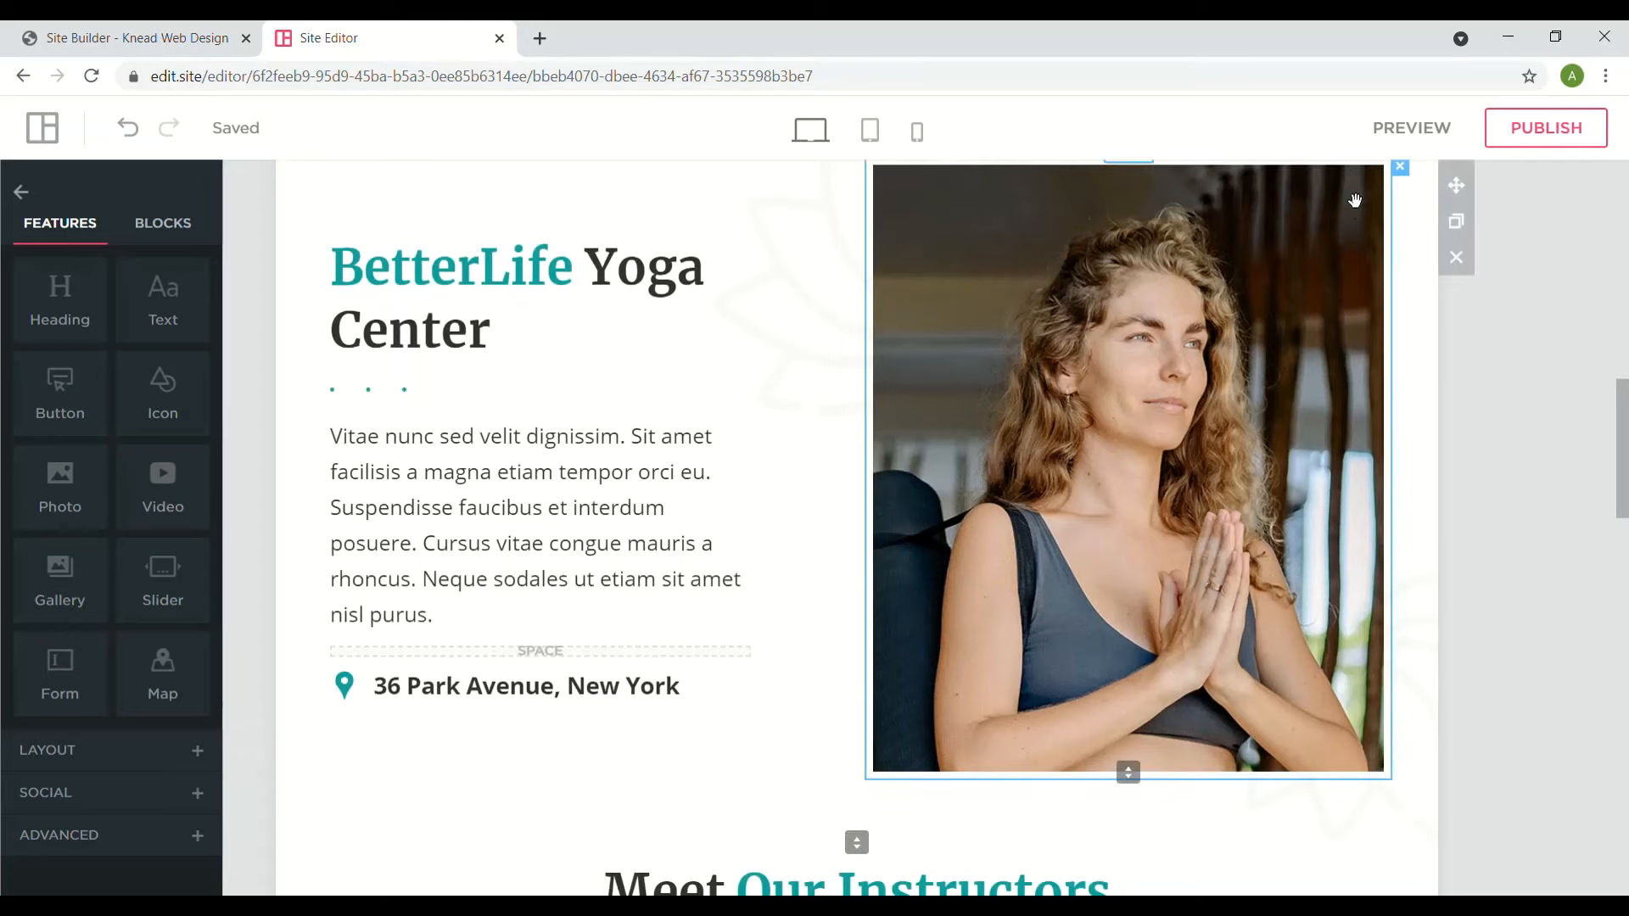
click(615, 493)
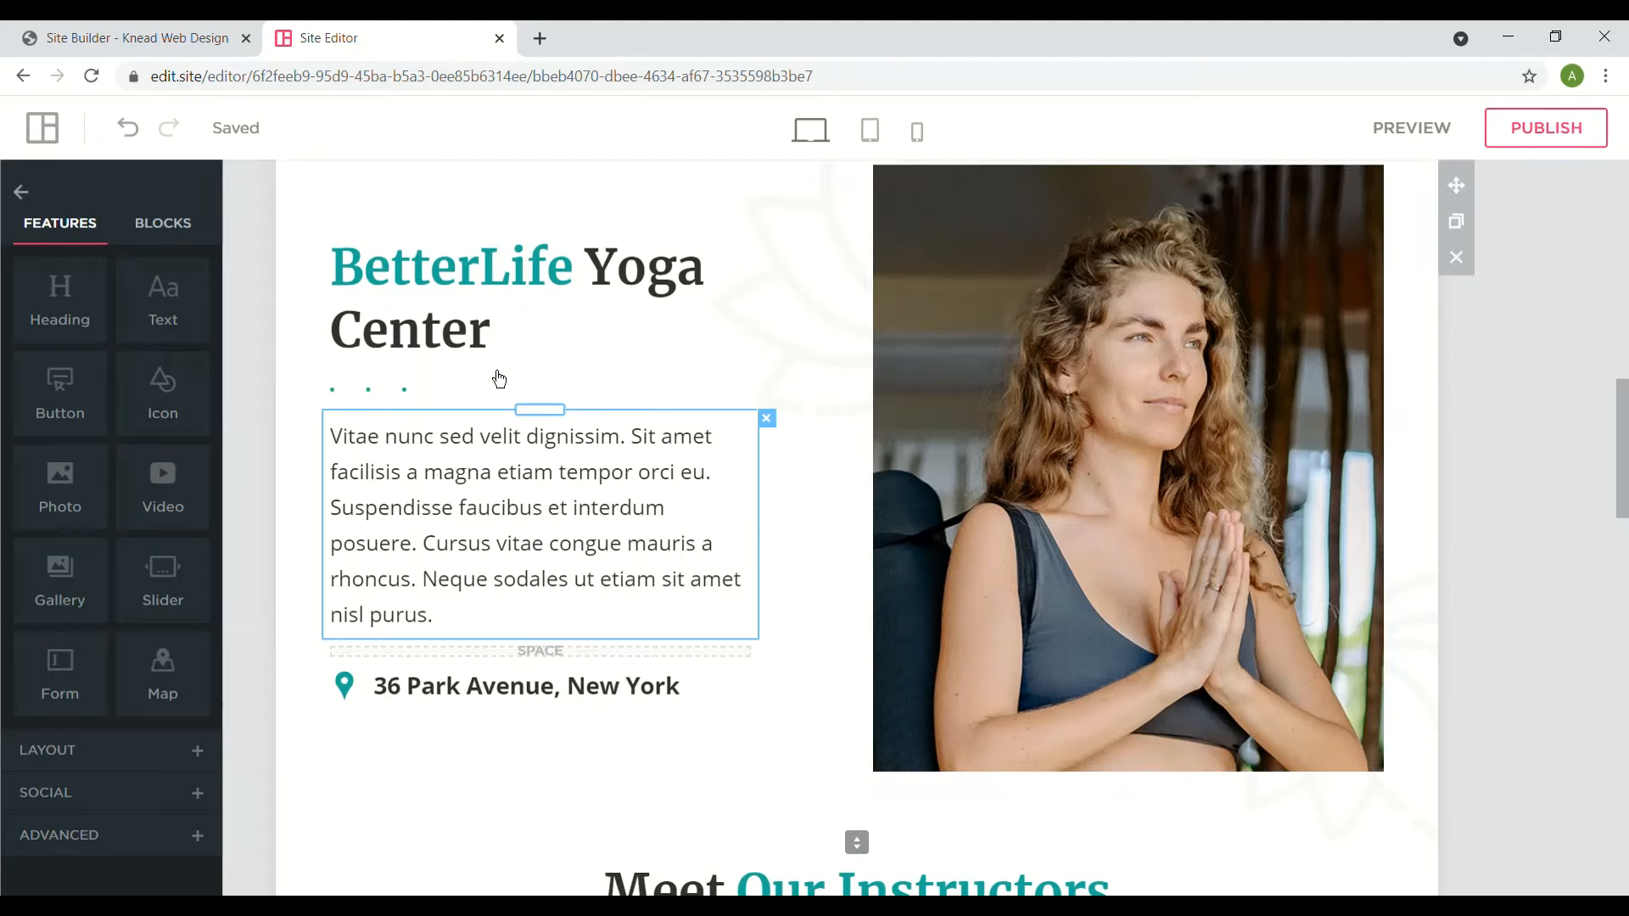
click(470, 303)
triple_click(469, 303)
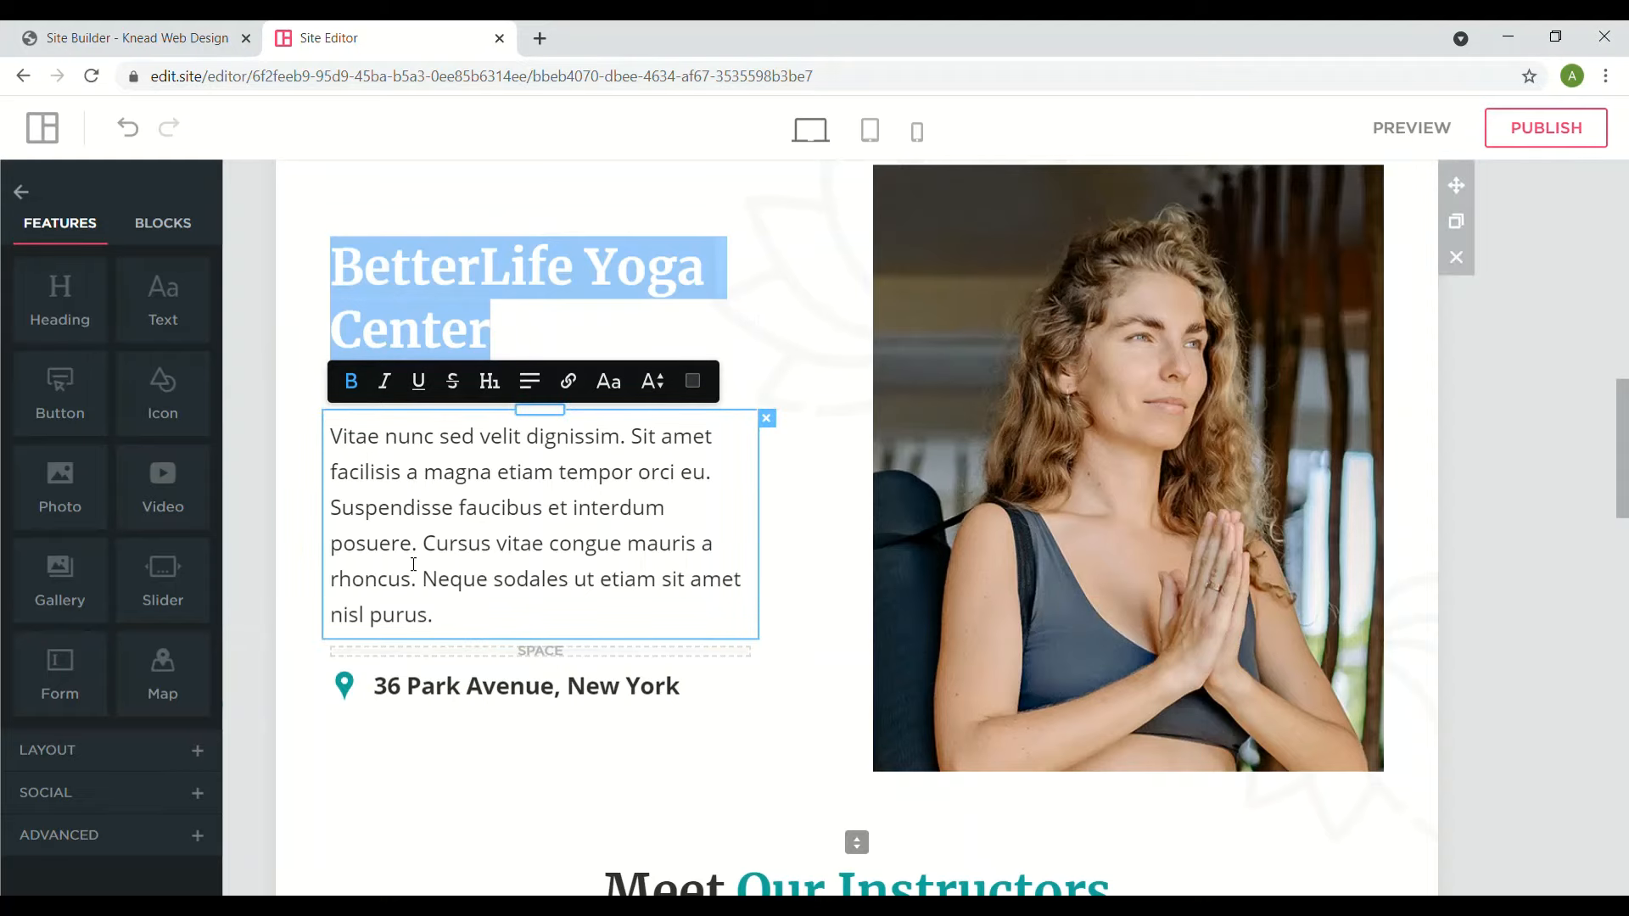
- Add and delete a text block, then delete the photo and its empty placeholder
drag(185, 314, 1089, 466)
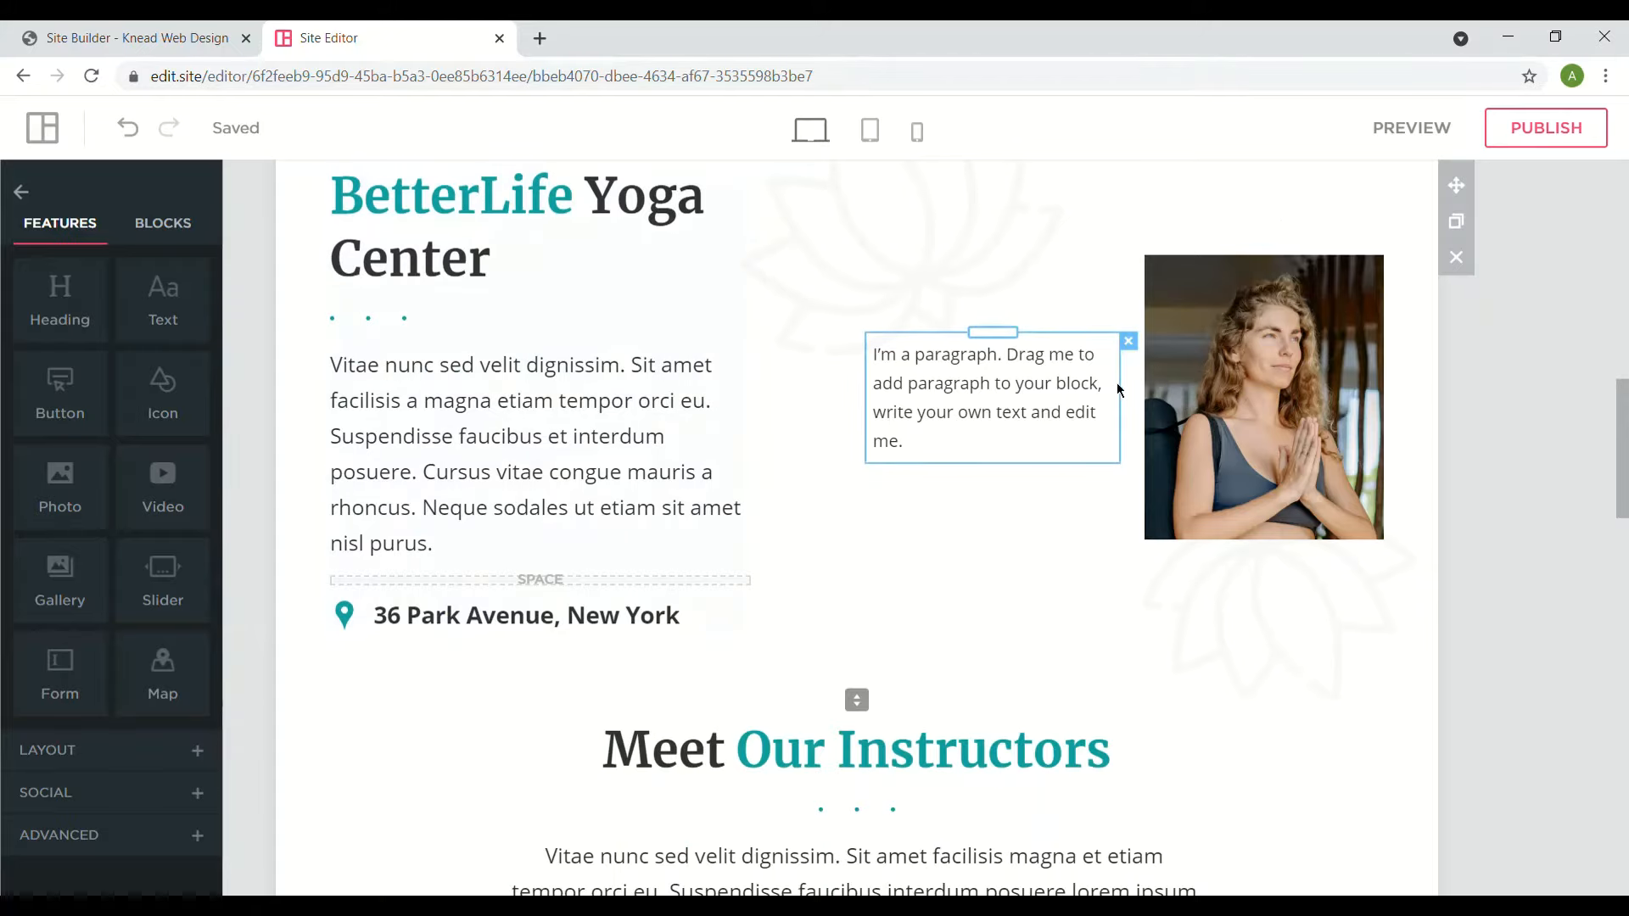
click(1128, 341)
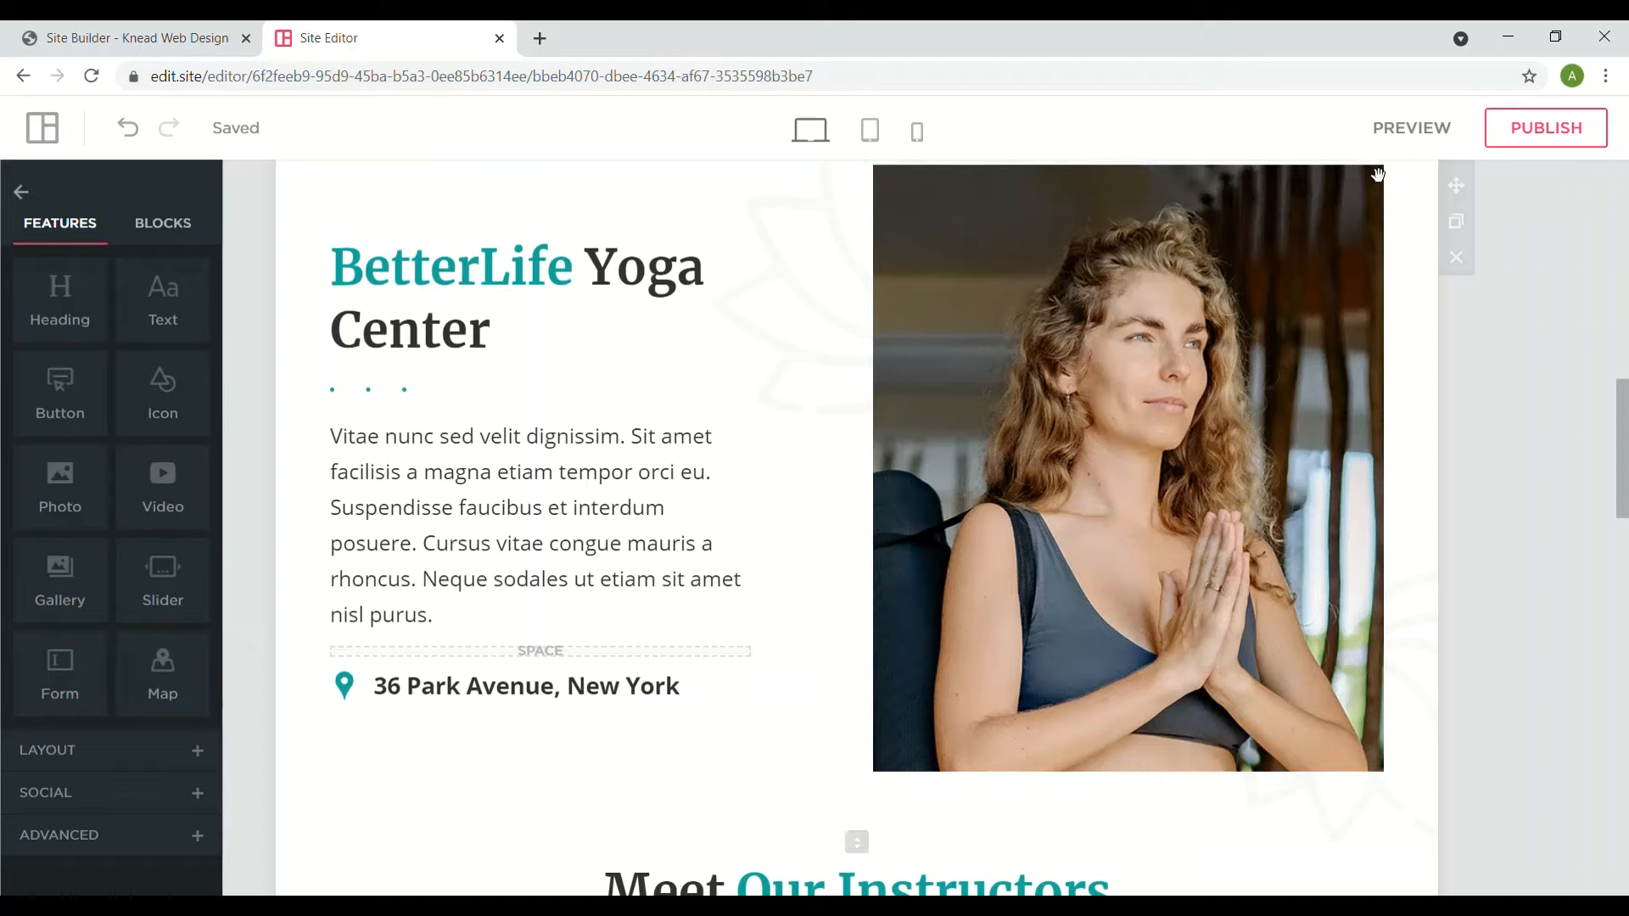
click(1404, 183)
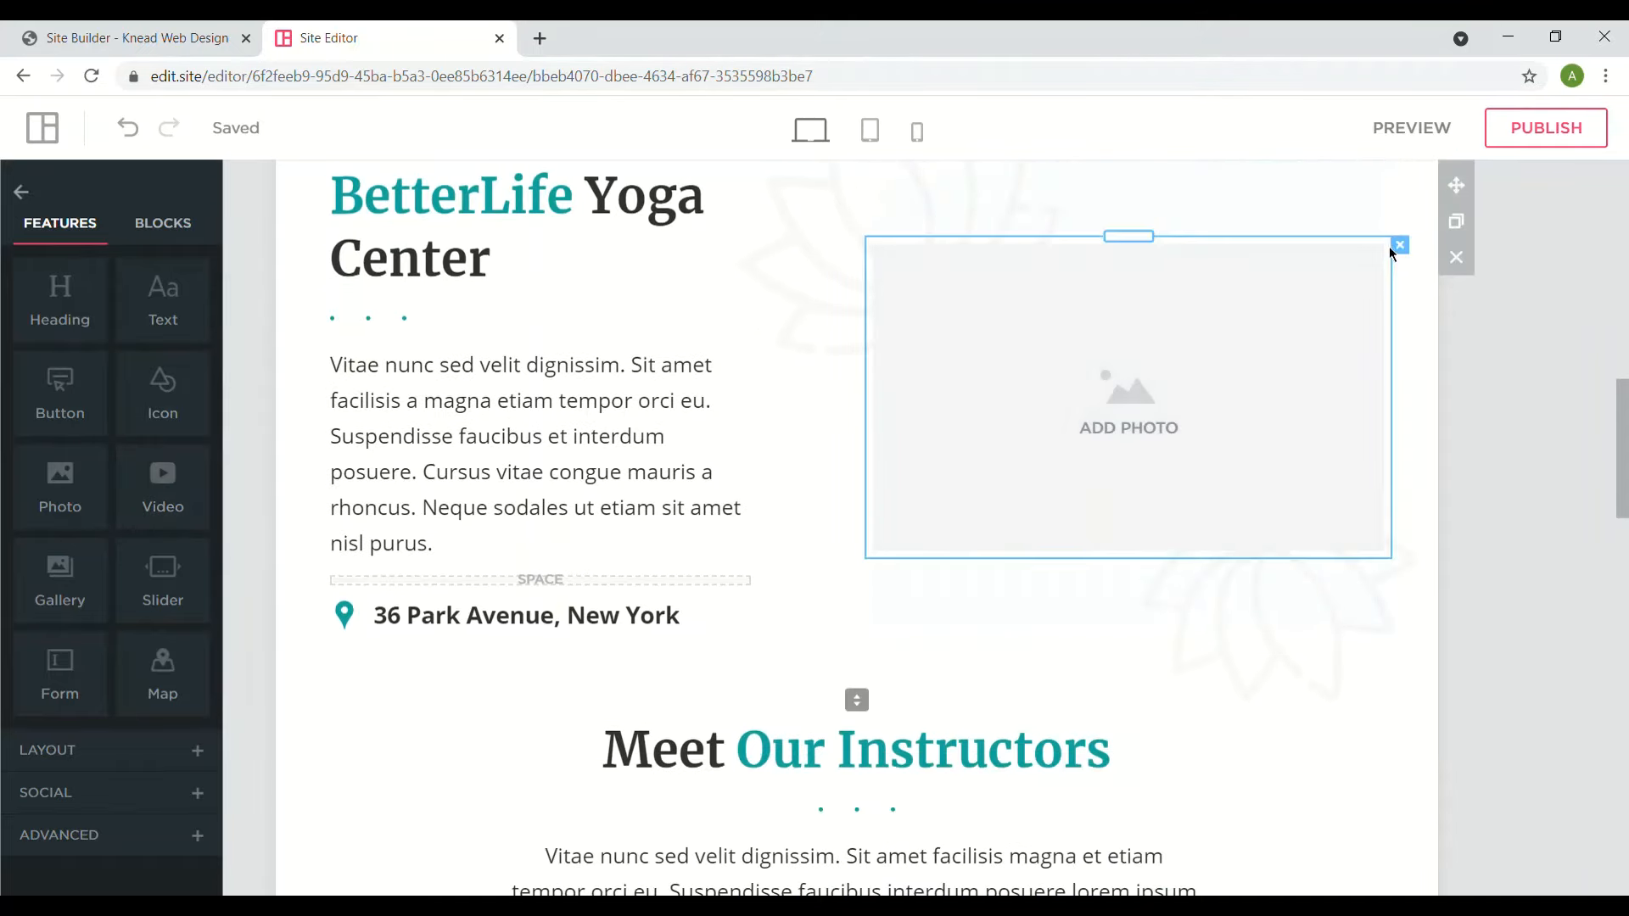
click(1400, 246)
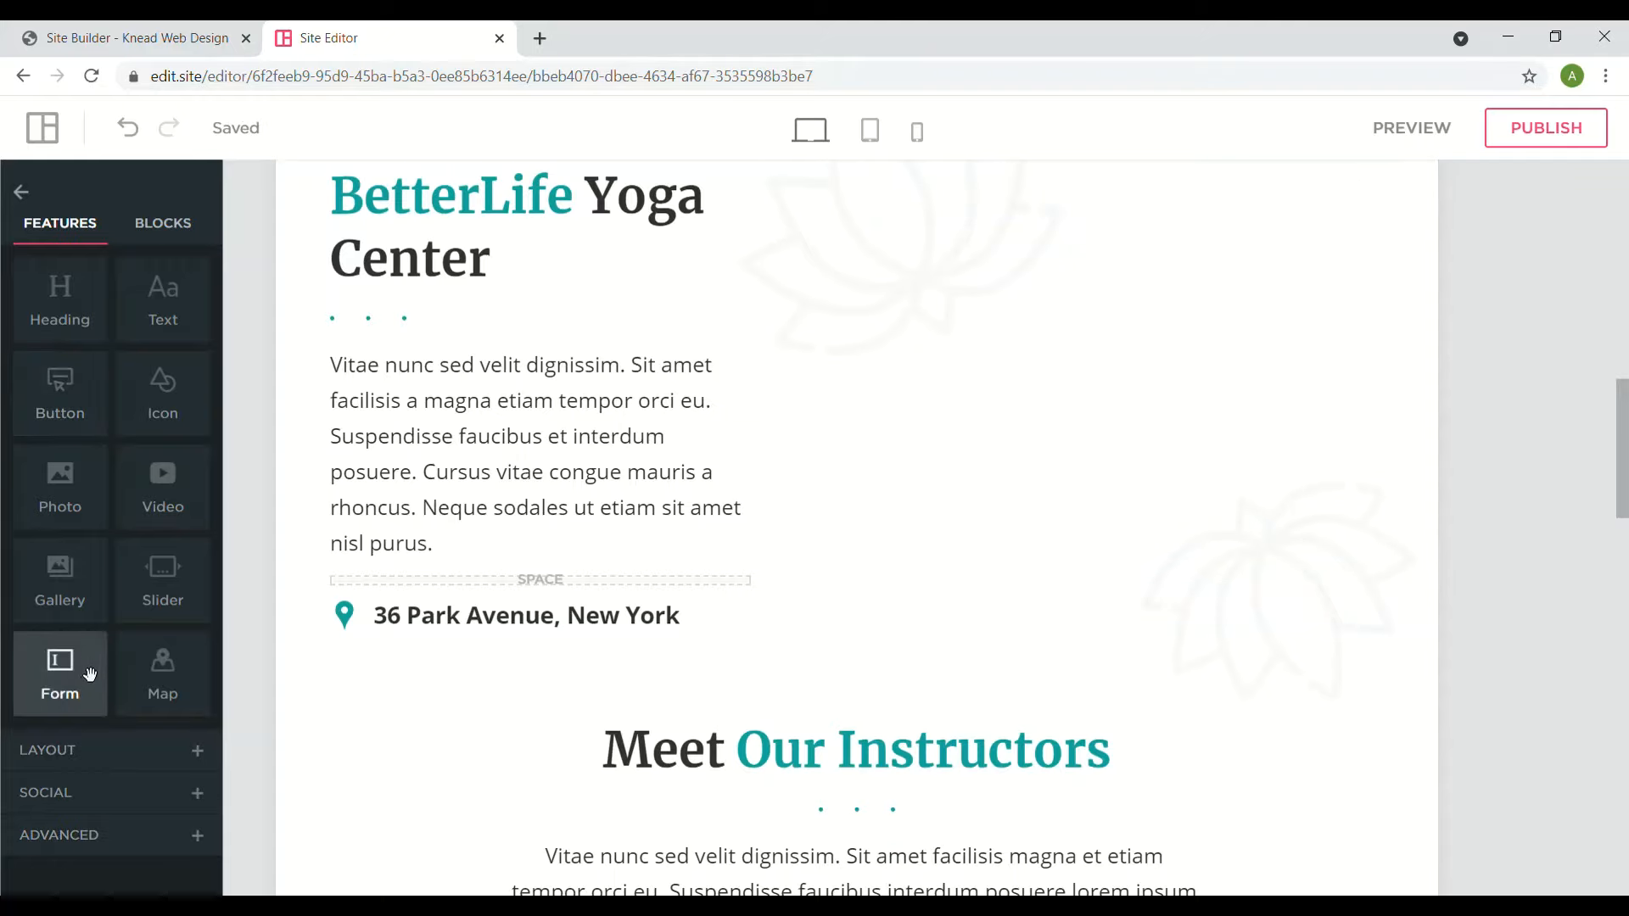
- Add a contact form to the right column, then delete it and the BetterLife Yoga Center heading
drag(69, 684, 1058, 450)
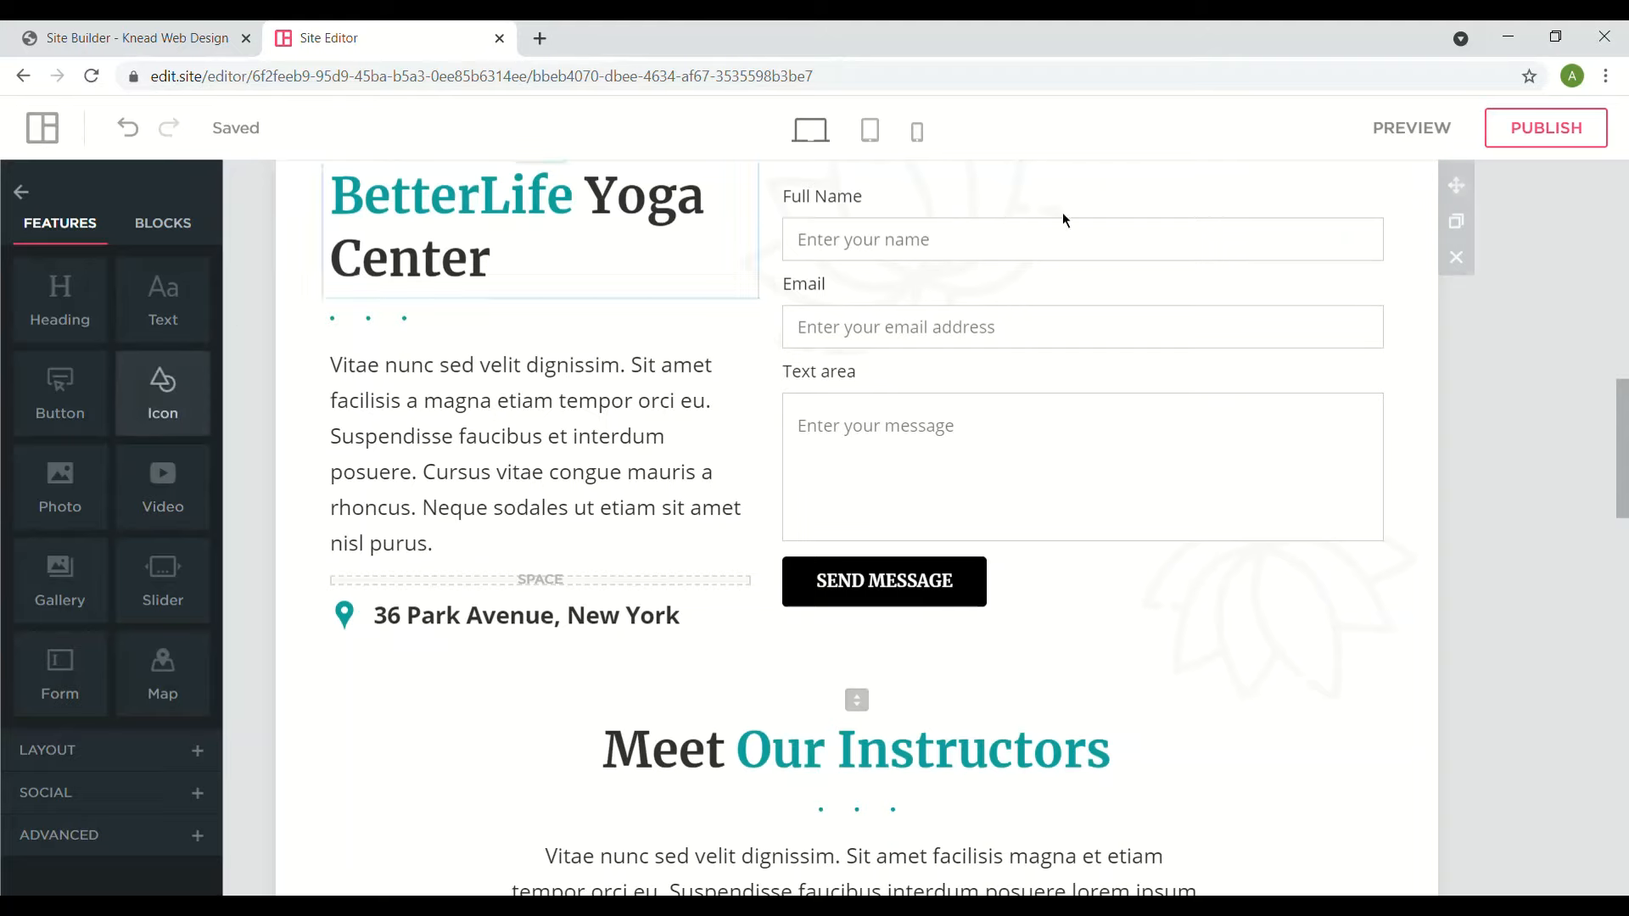
scroll(886, 639, up, 3)
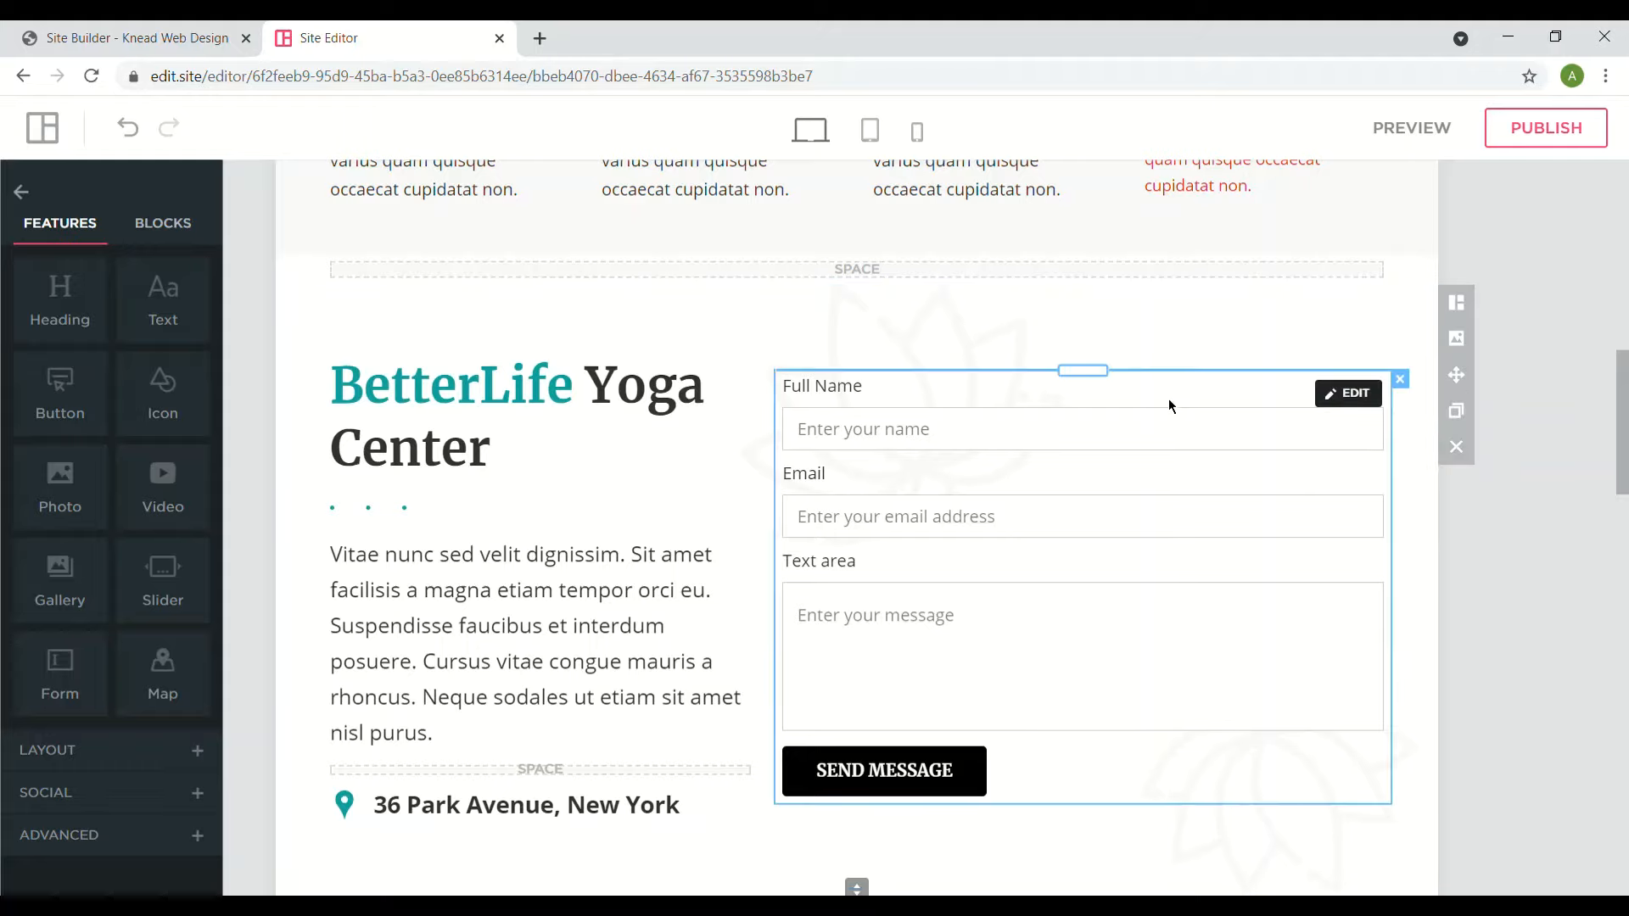
click(1400, 379)
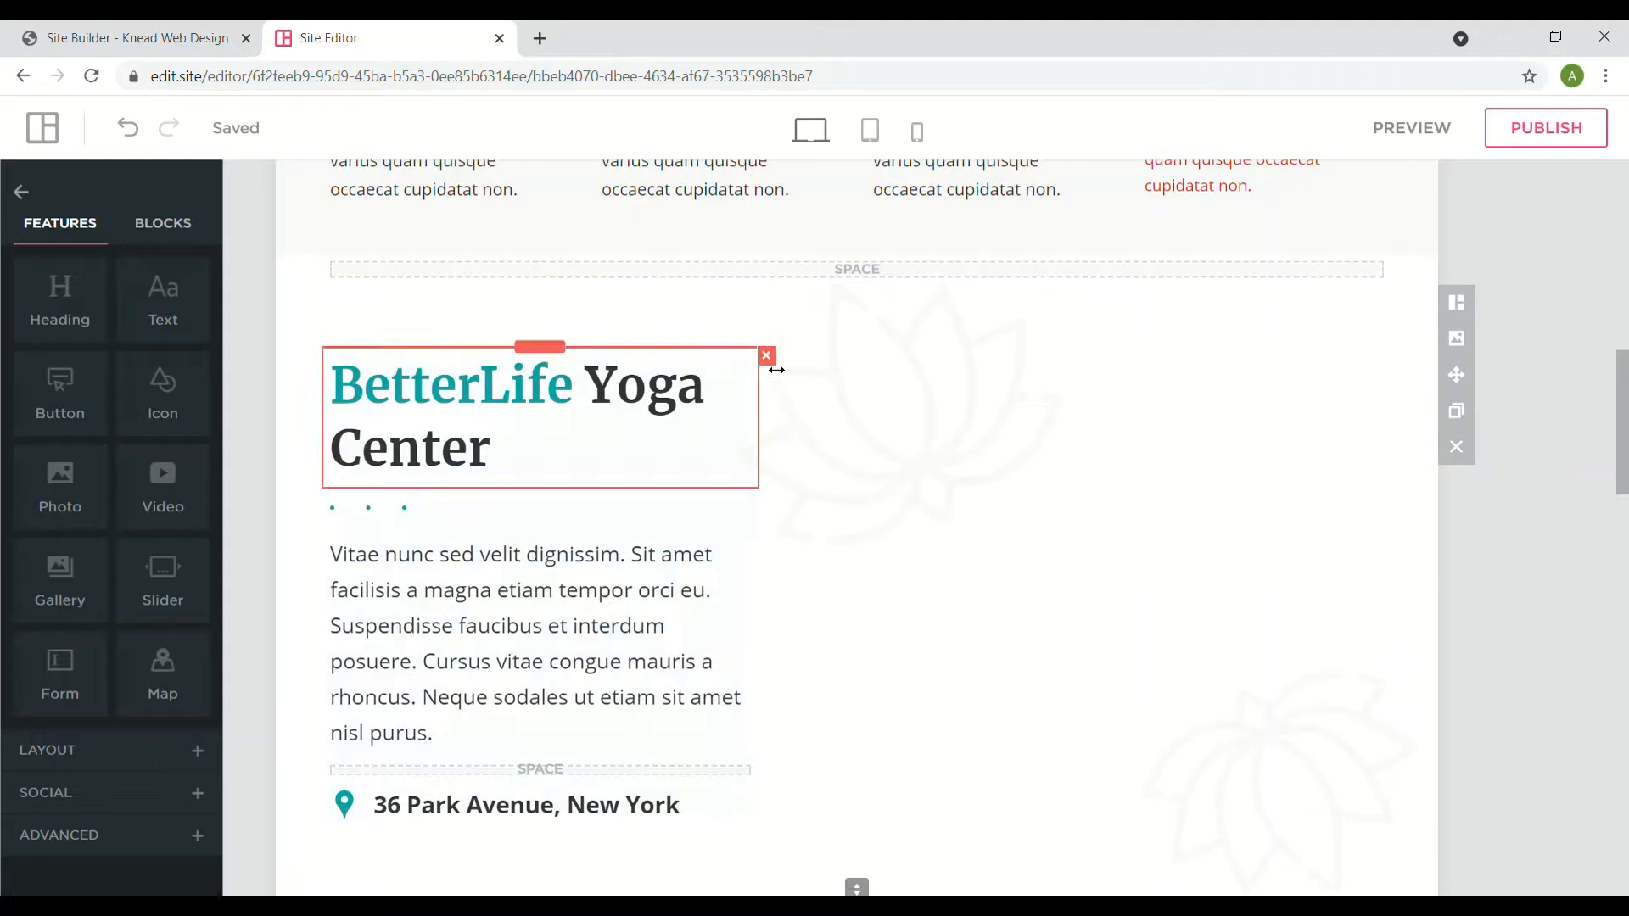
click(764, 354)
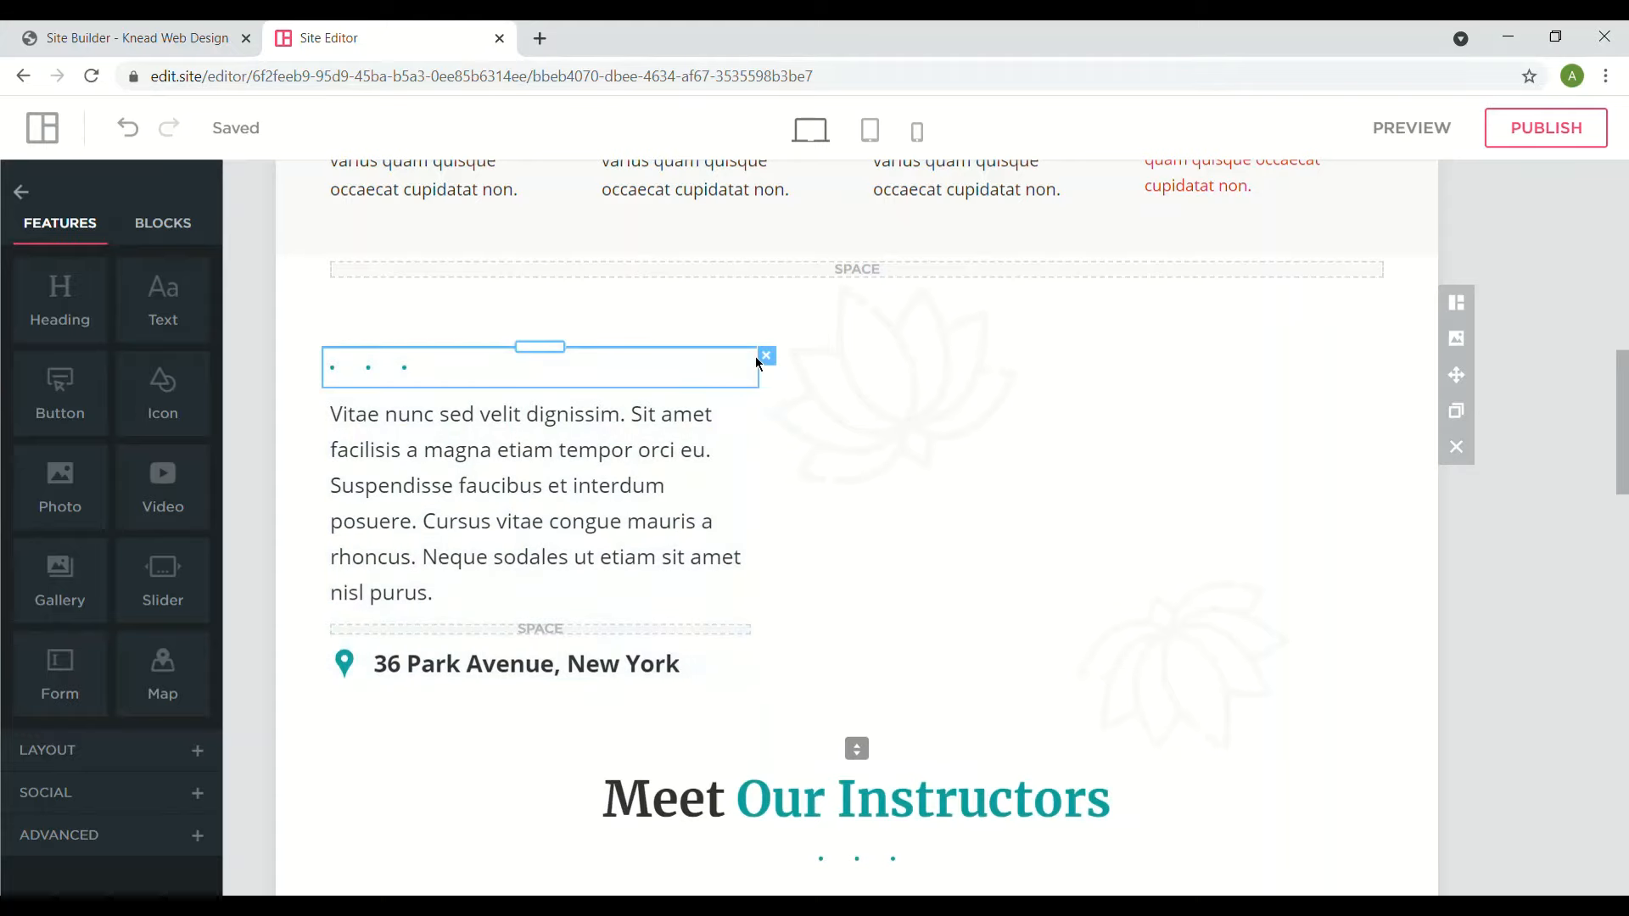
- Delete the dotted divider and the 36 Park Avenue address section
click(767, 355)
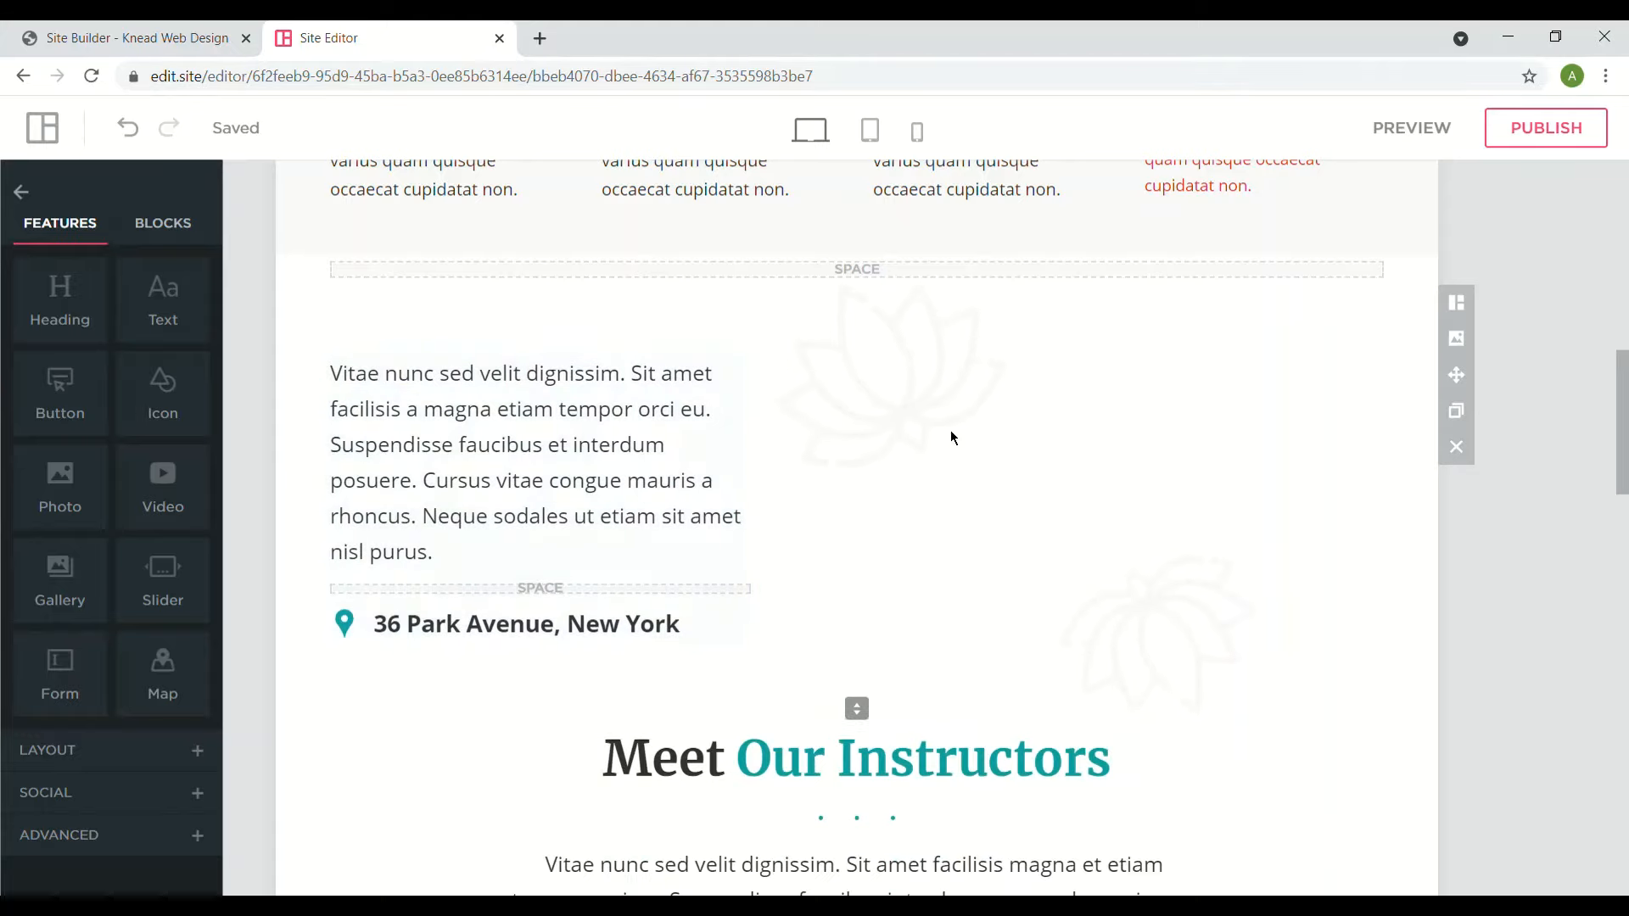
click(1472, 456)
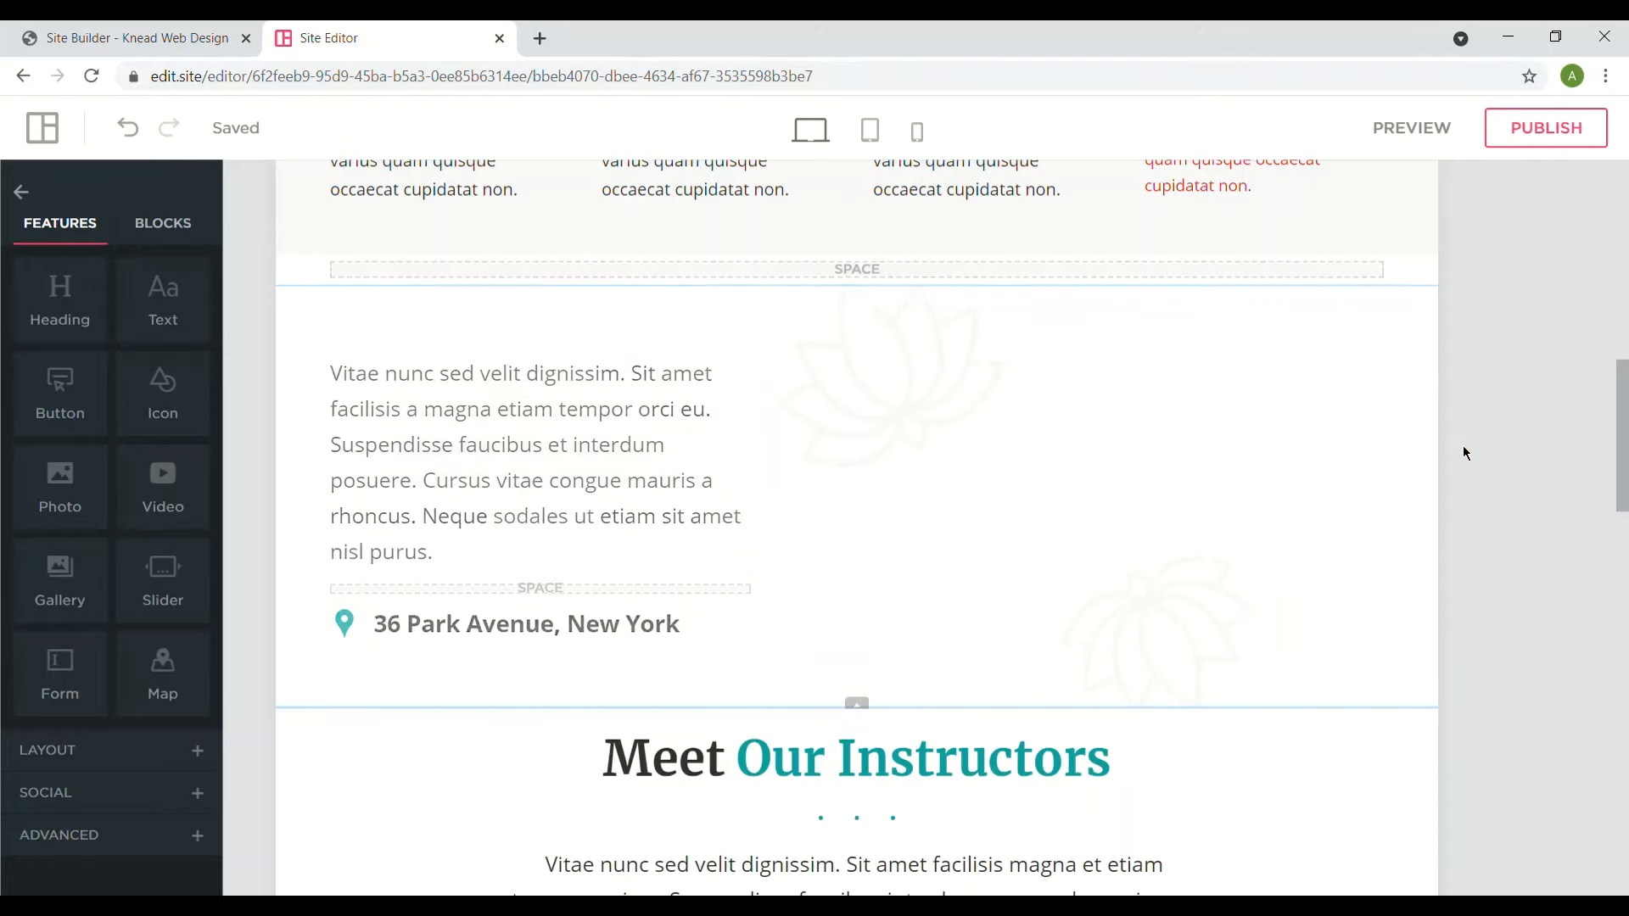
click(160, 227)
mouse_move(134, 291)
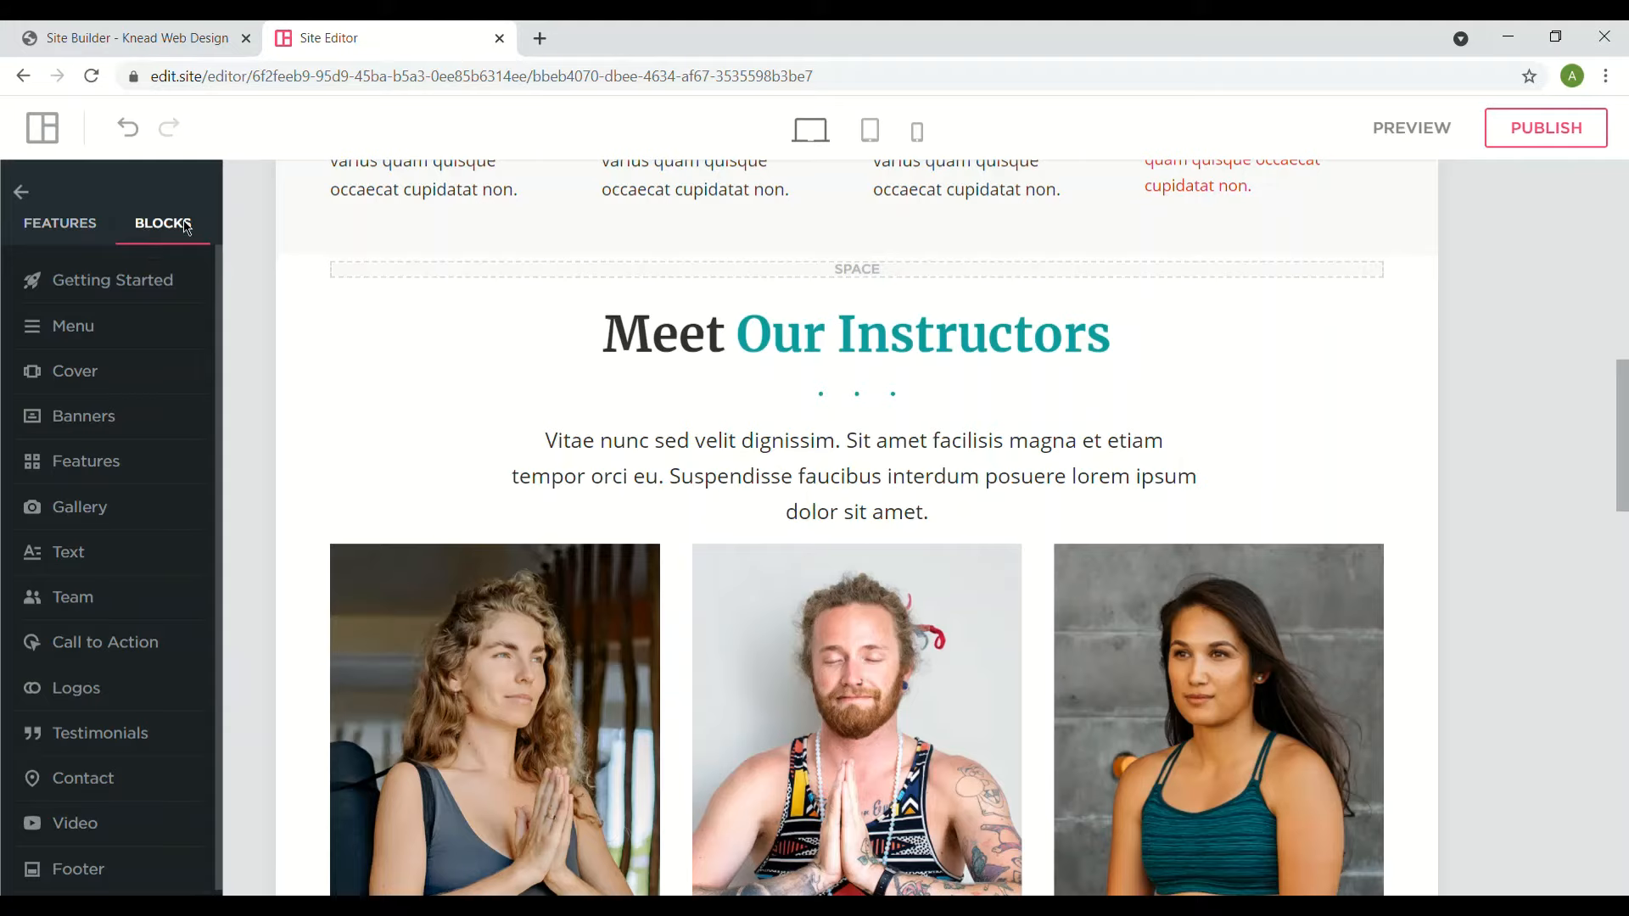
- Browse the block categories and drag the Banners' Christmas Sale block above Meet Our Instructors
click(160, 276)
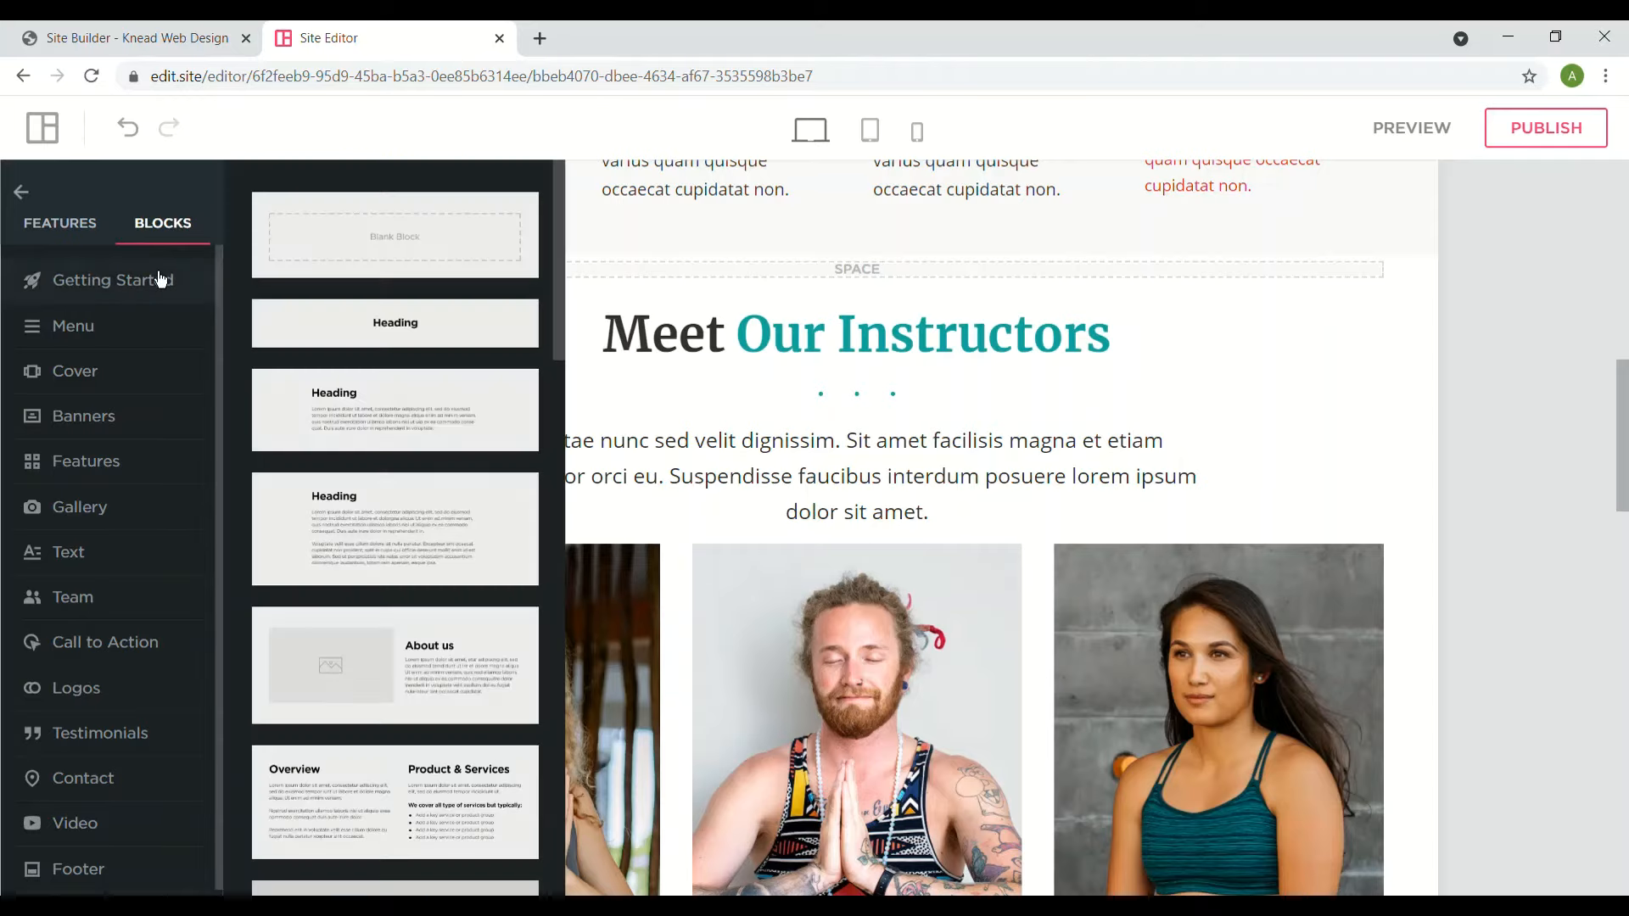
click(149, 331)
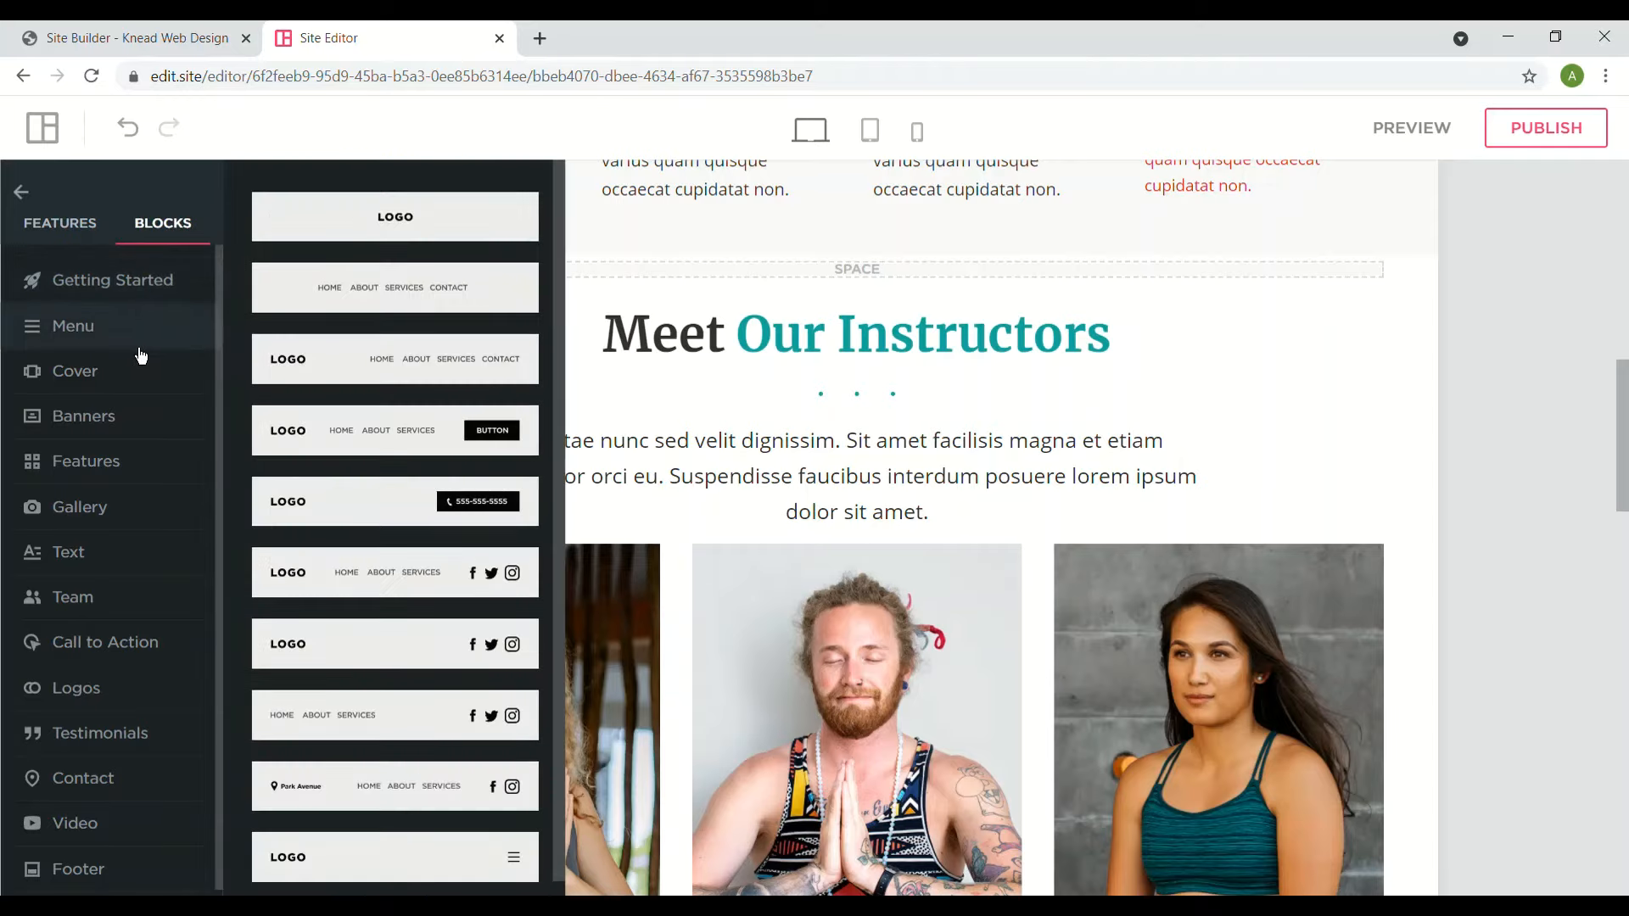
click(134, 373)
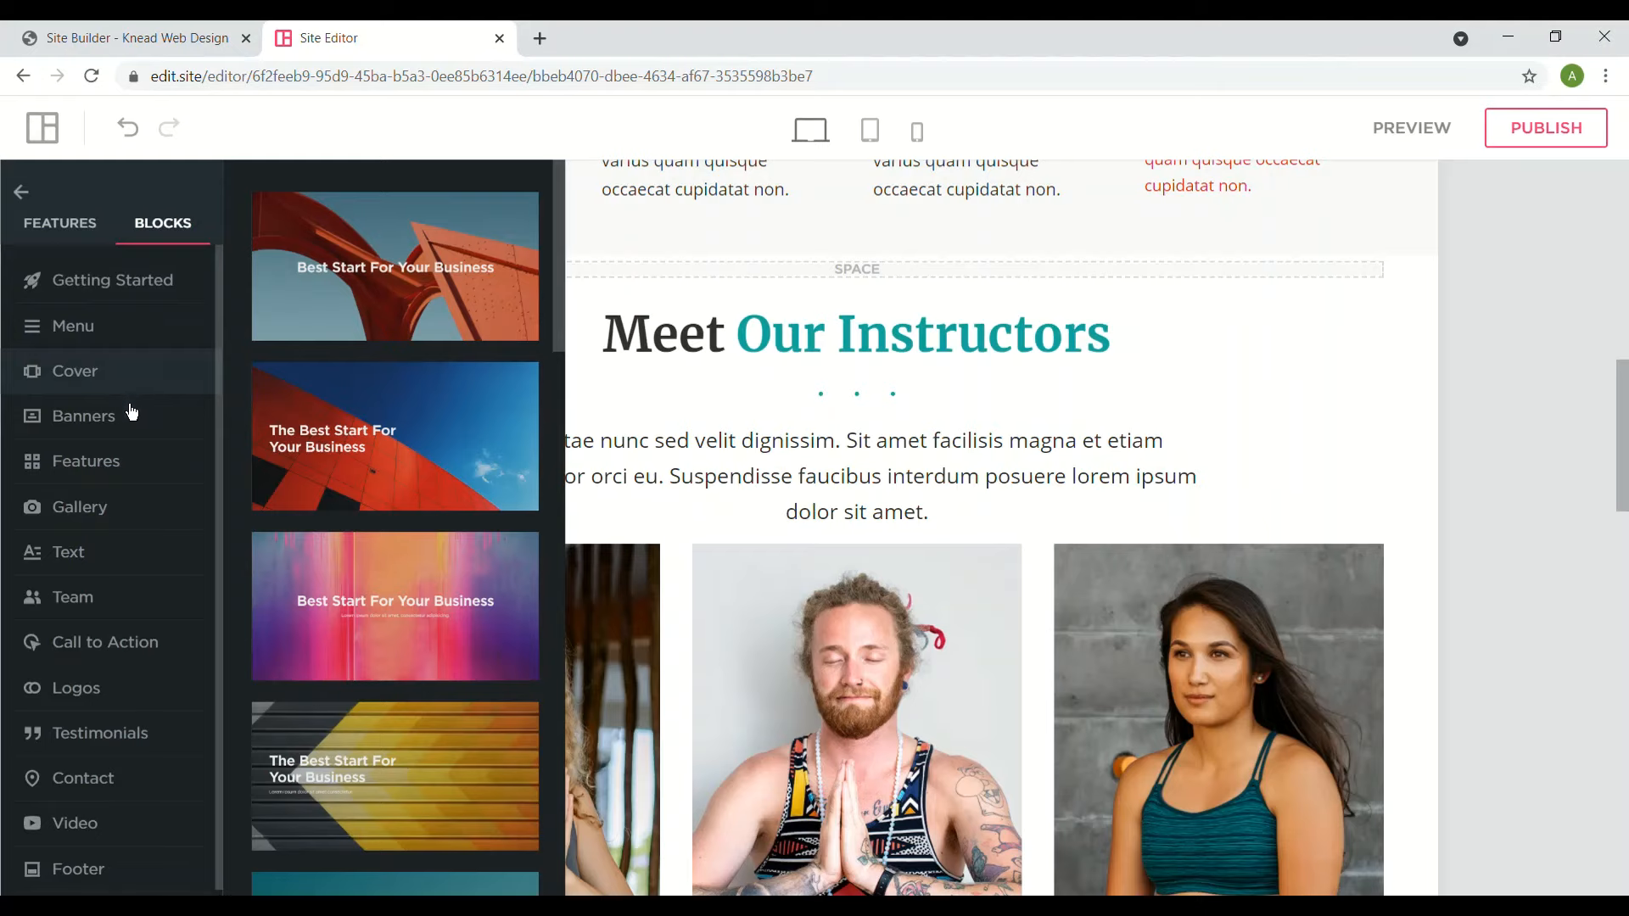
click(132, 421)
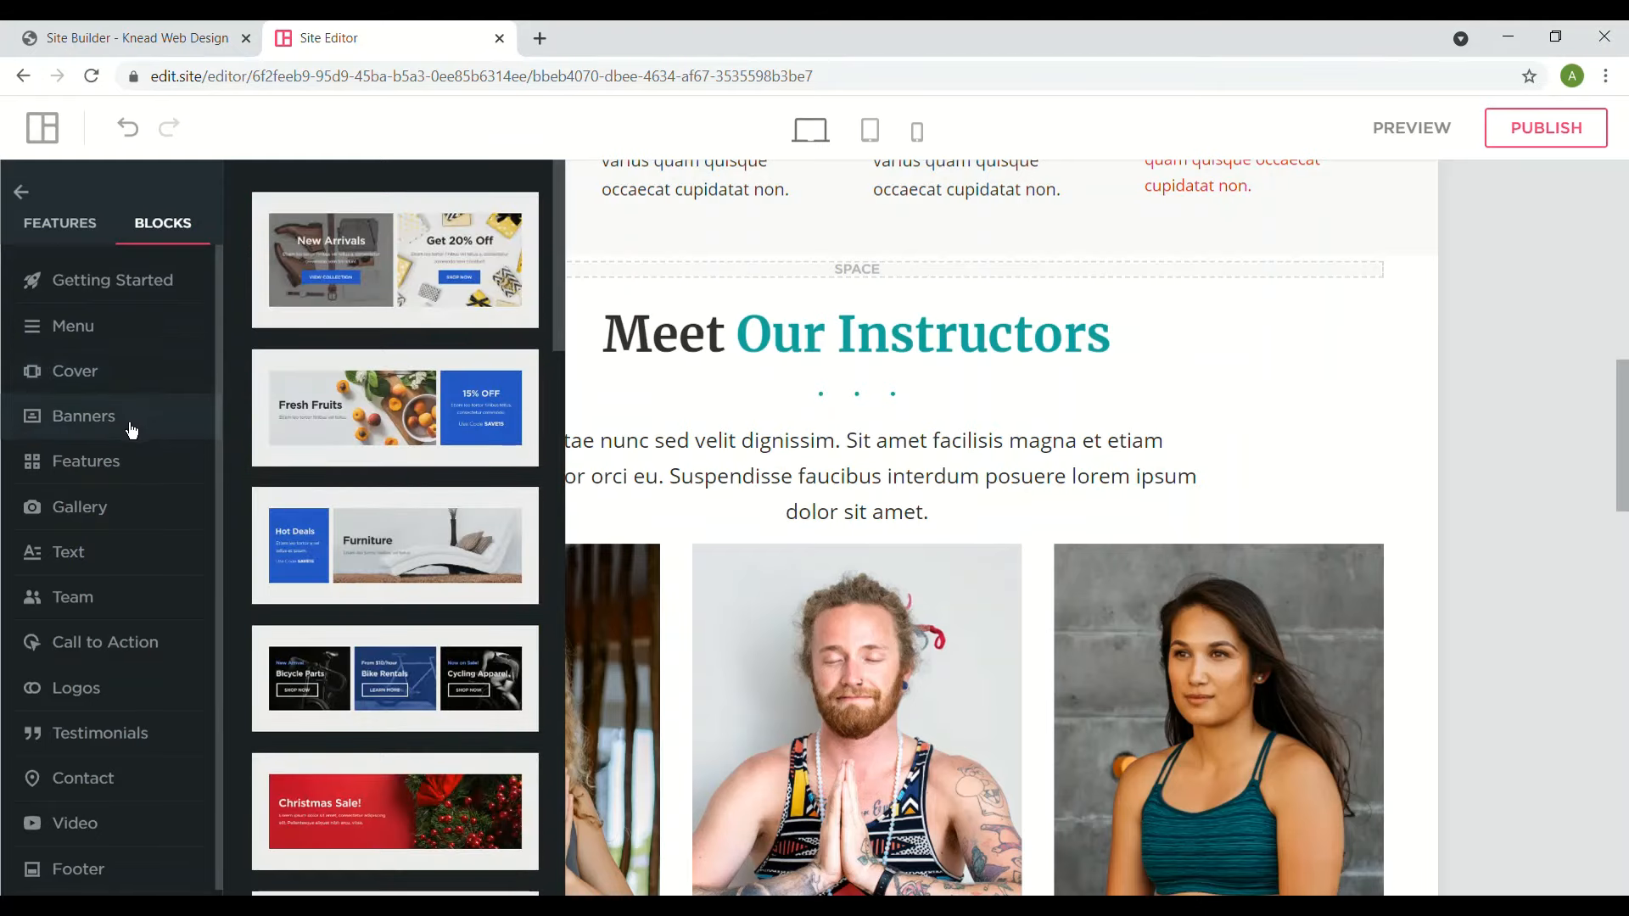
click(124, 462)
click(114, 387)
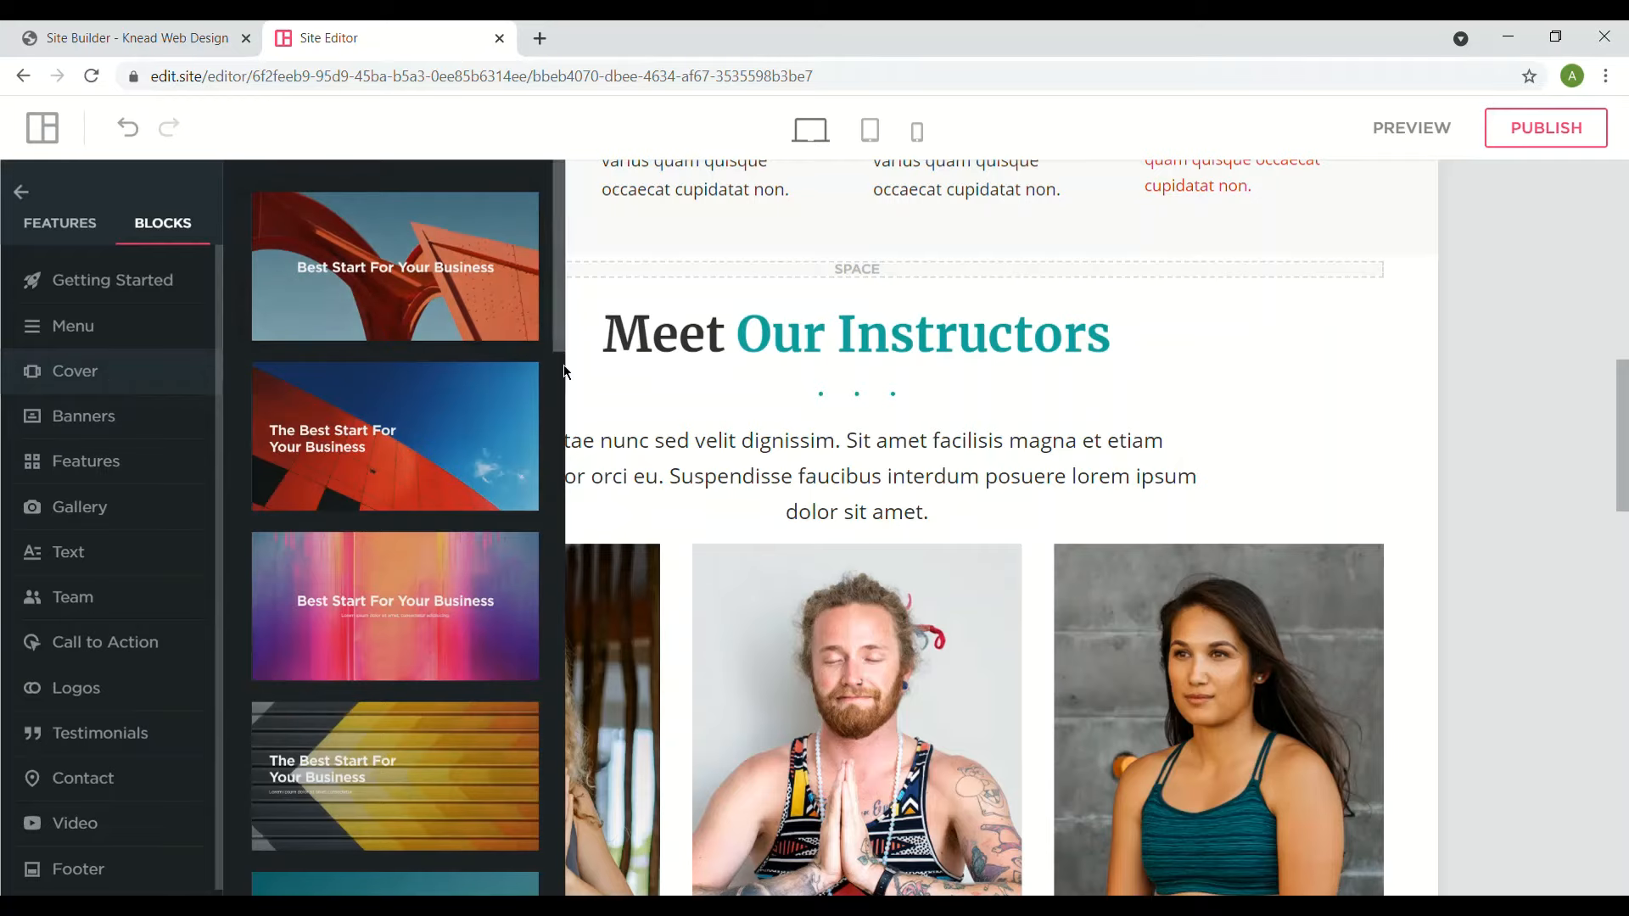
drag(563, 352, 507, 331)
click(176, 333)
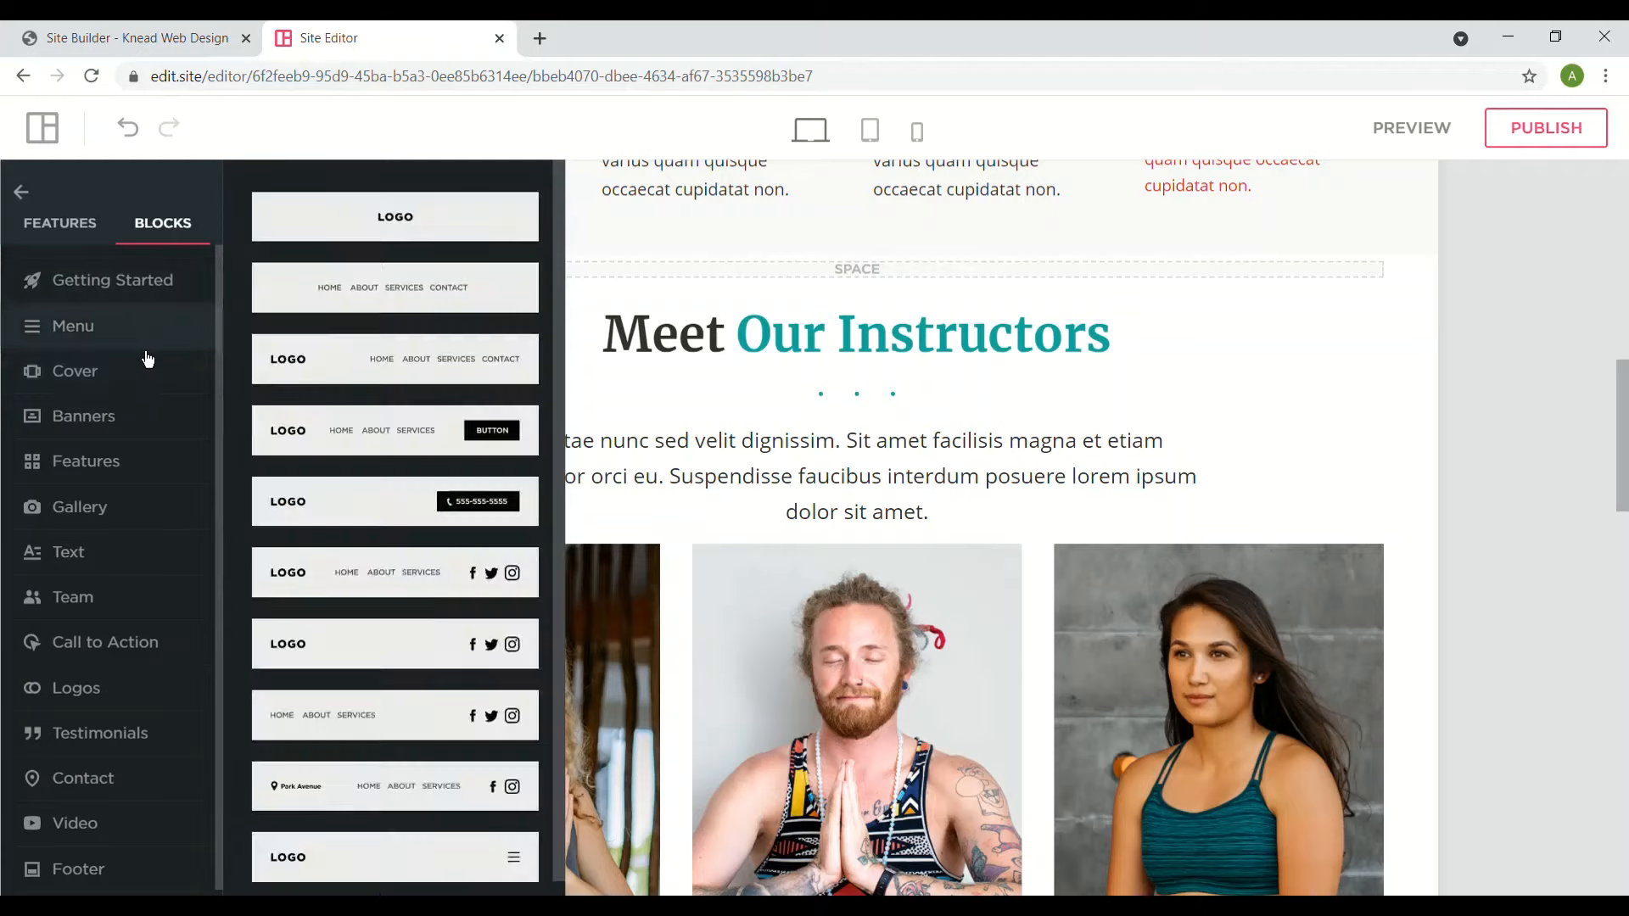
click(145, 422)
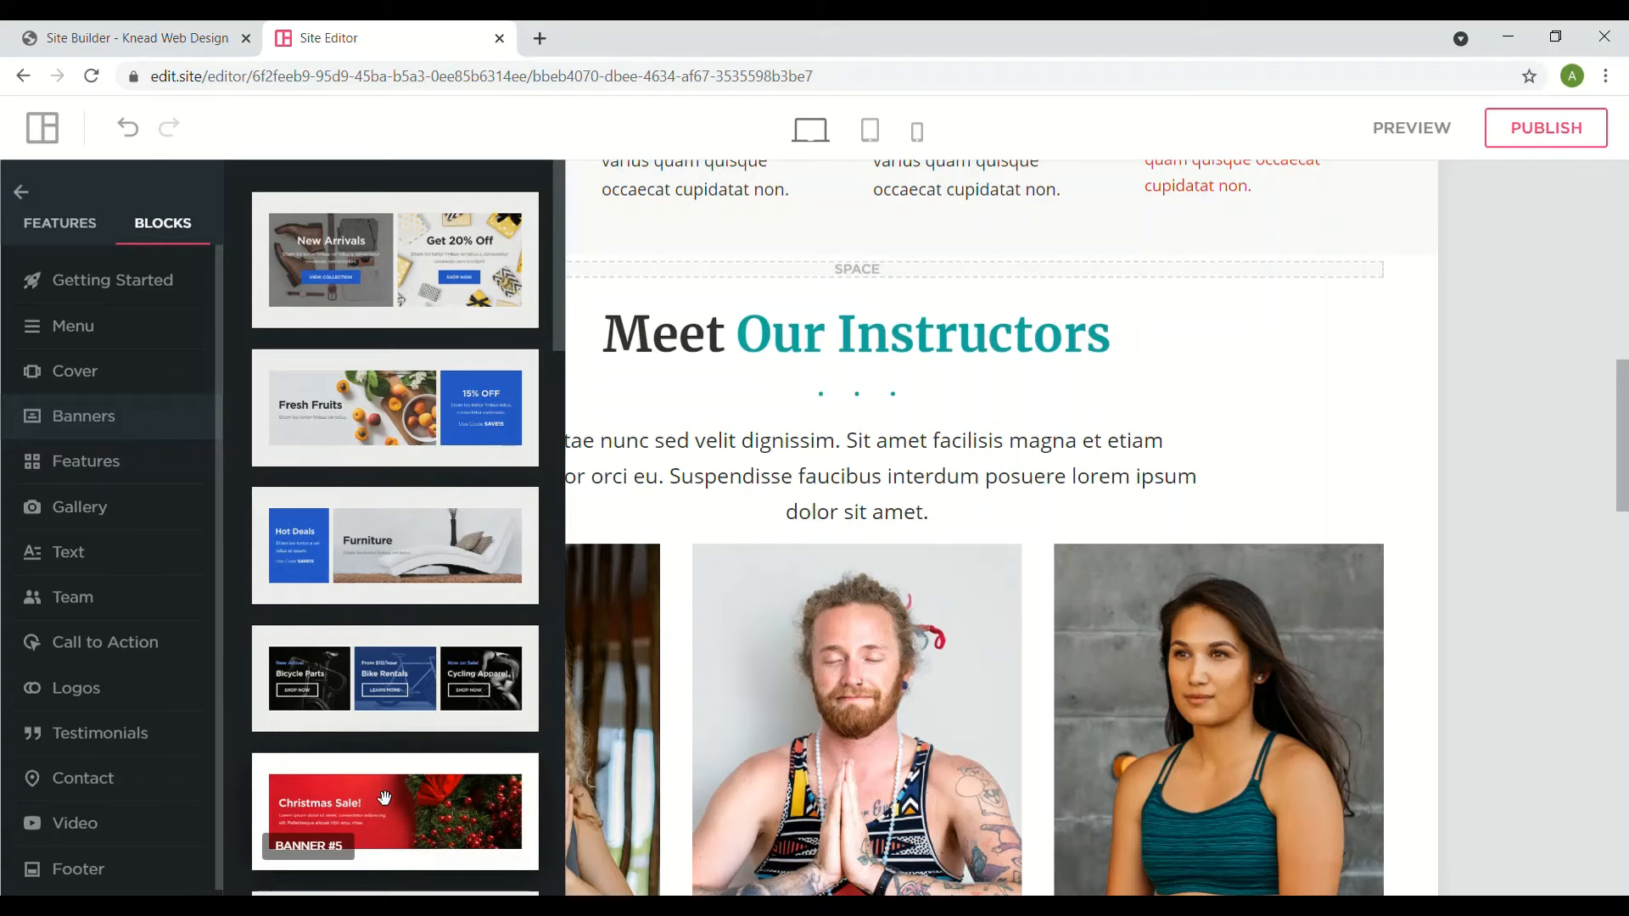
drag(384, 797, 802, 349)
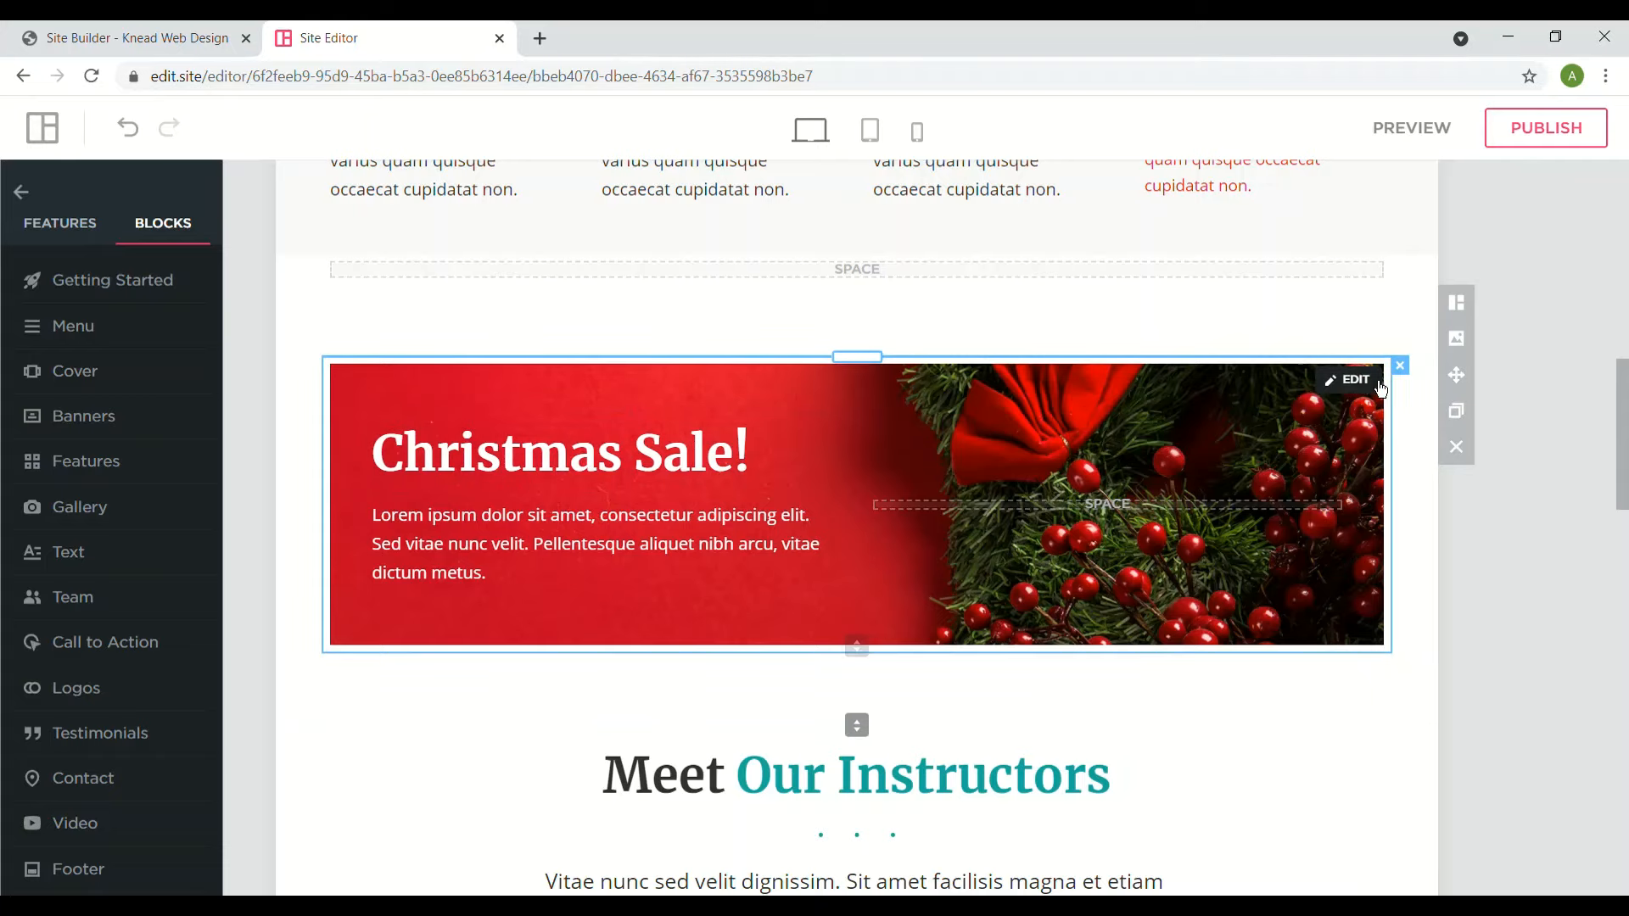
- Set the banner background to the family cooking photo from a free-photo 'fo' search
click(1354, 381)
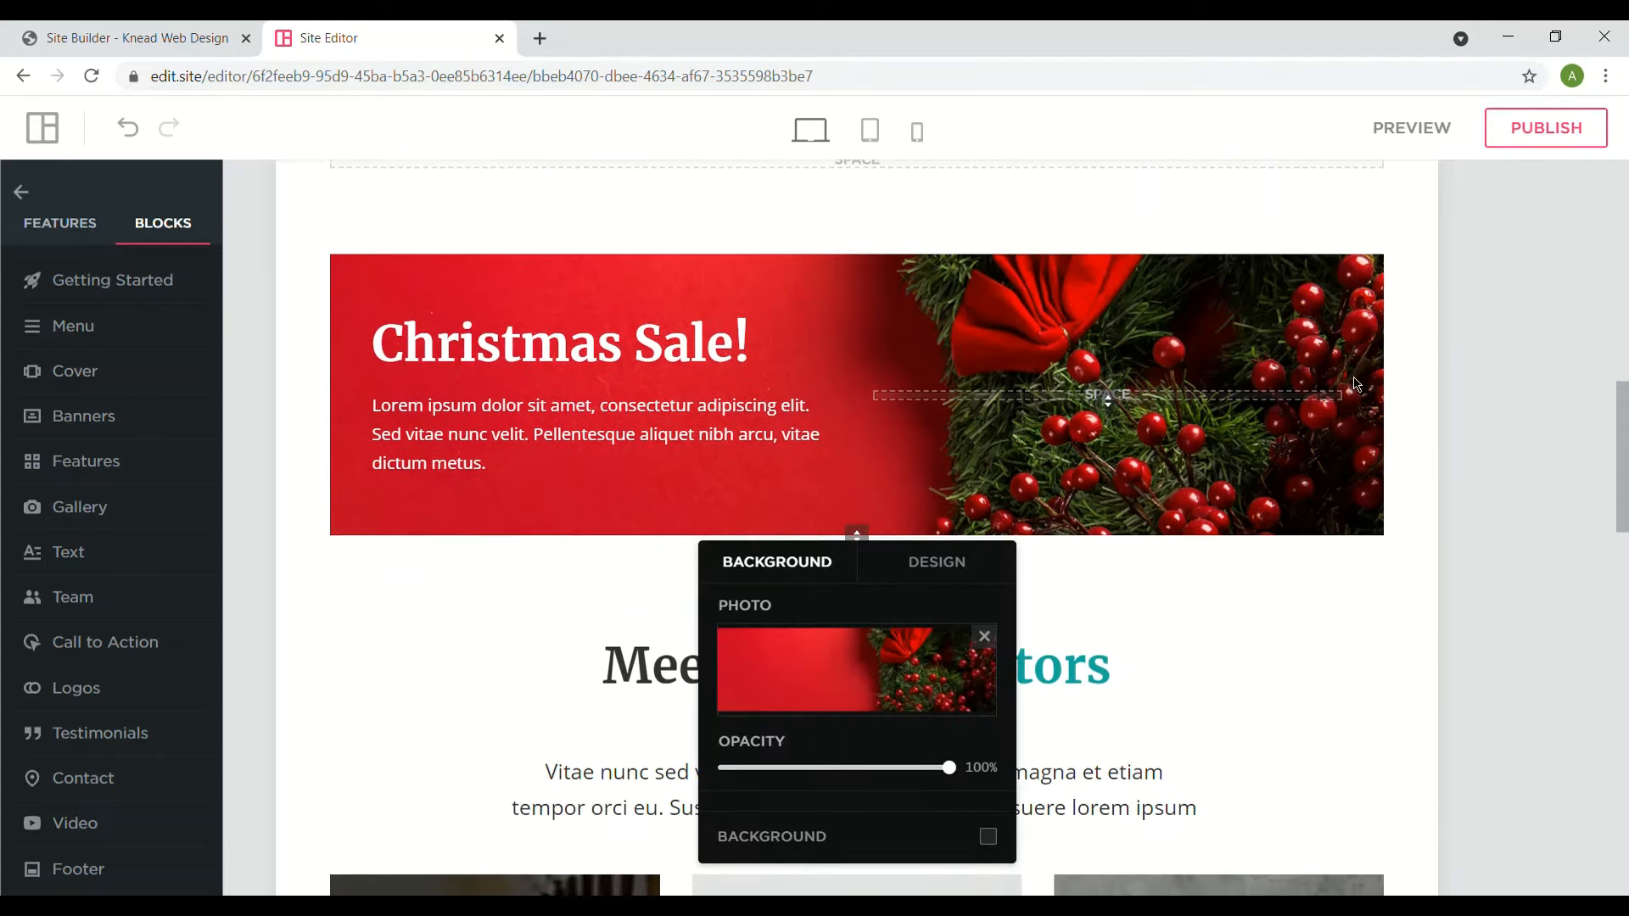
click(821, 645)
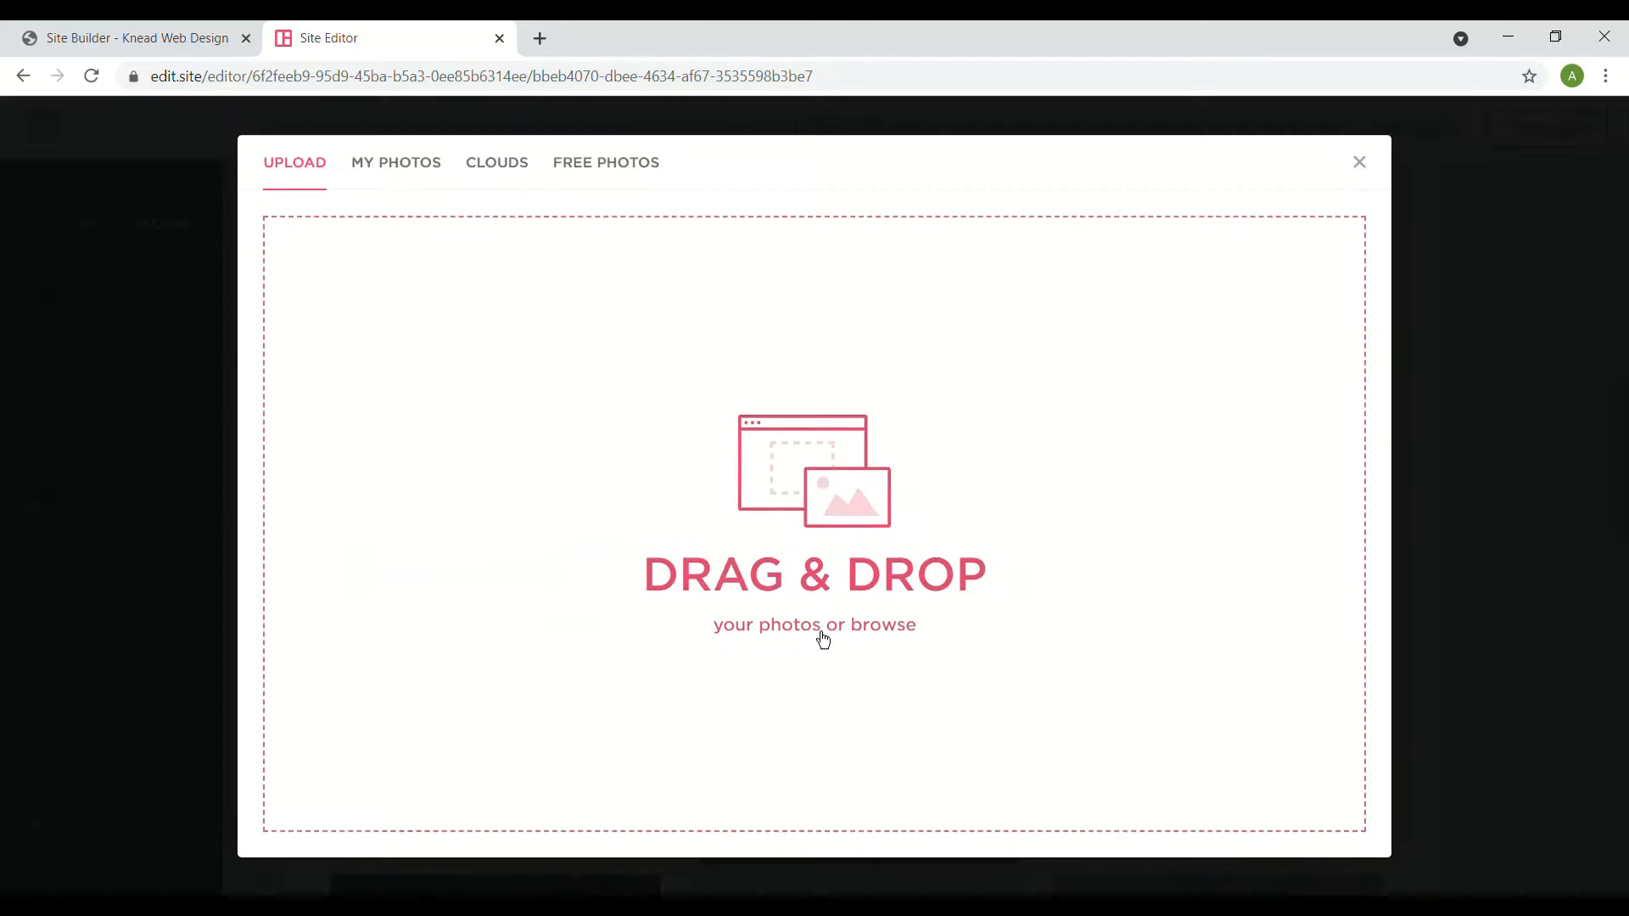
click(613, 176)
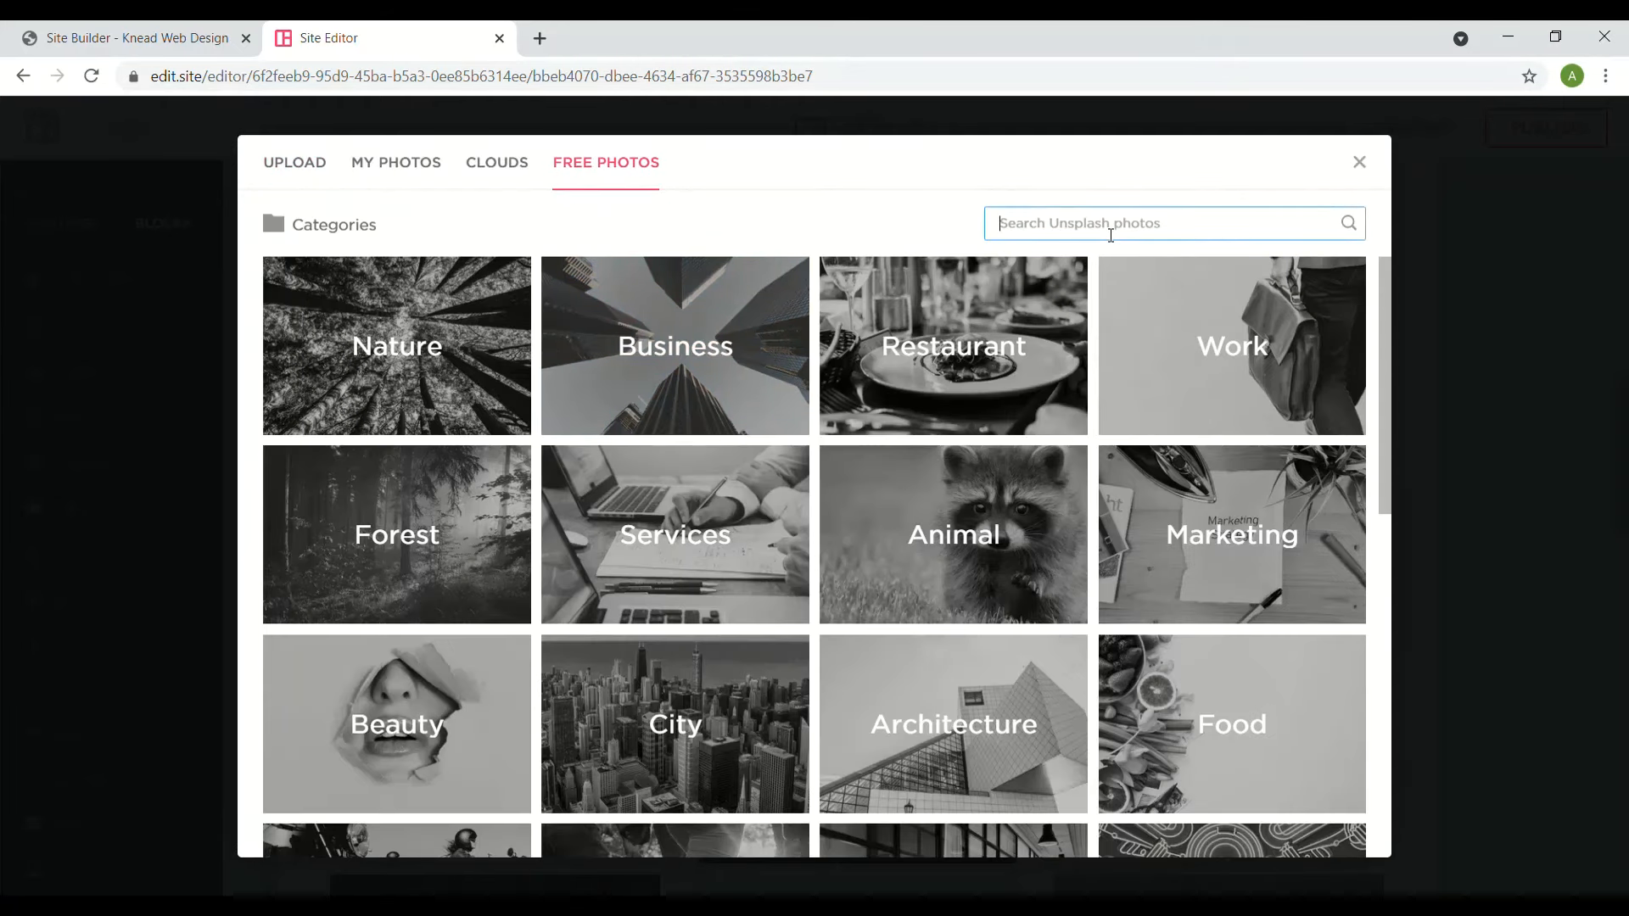
text(food)
key(Return)
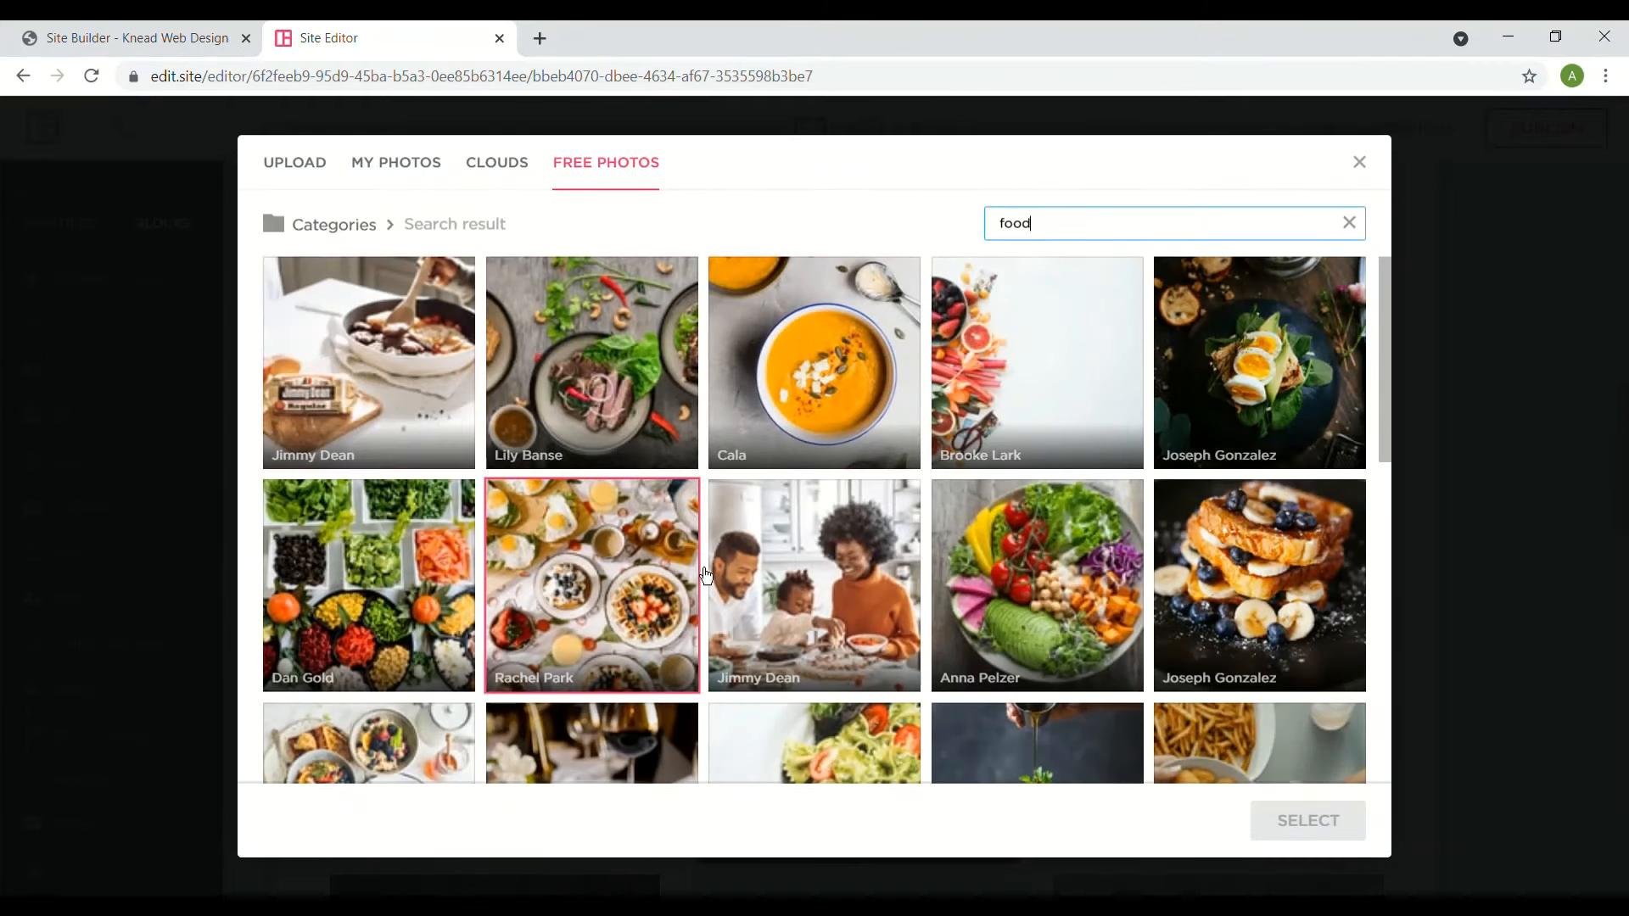
click(782, 578)
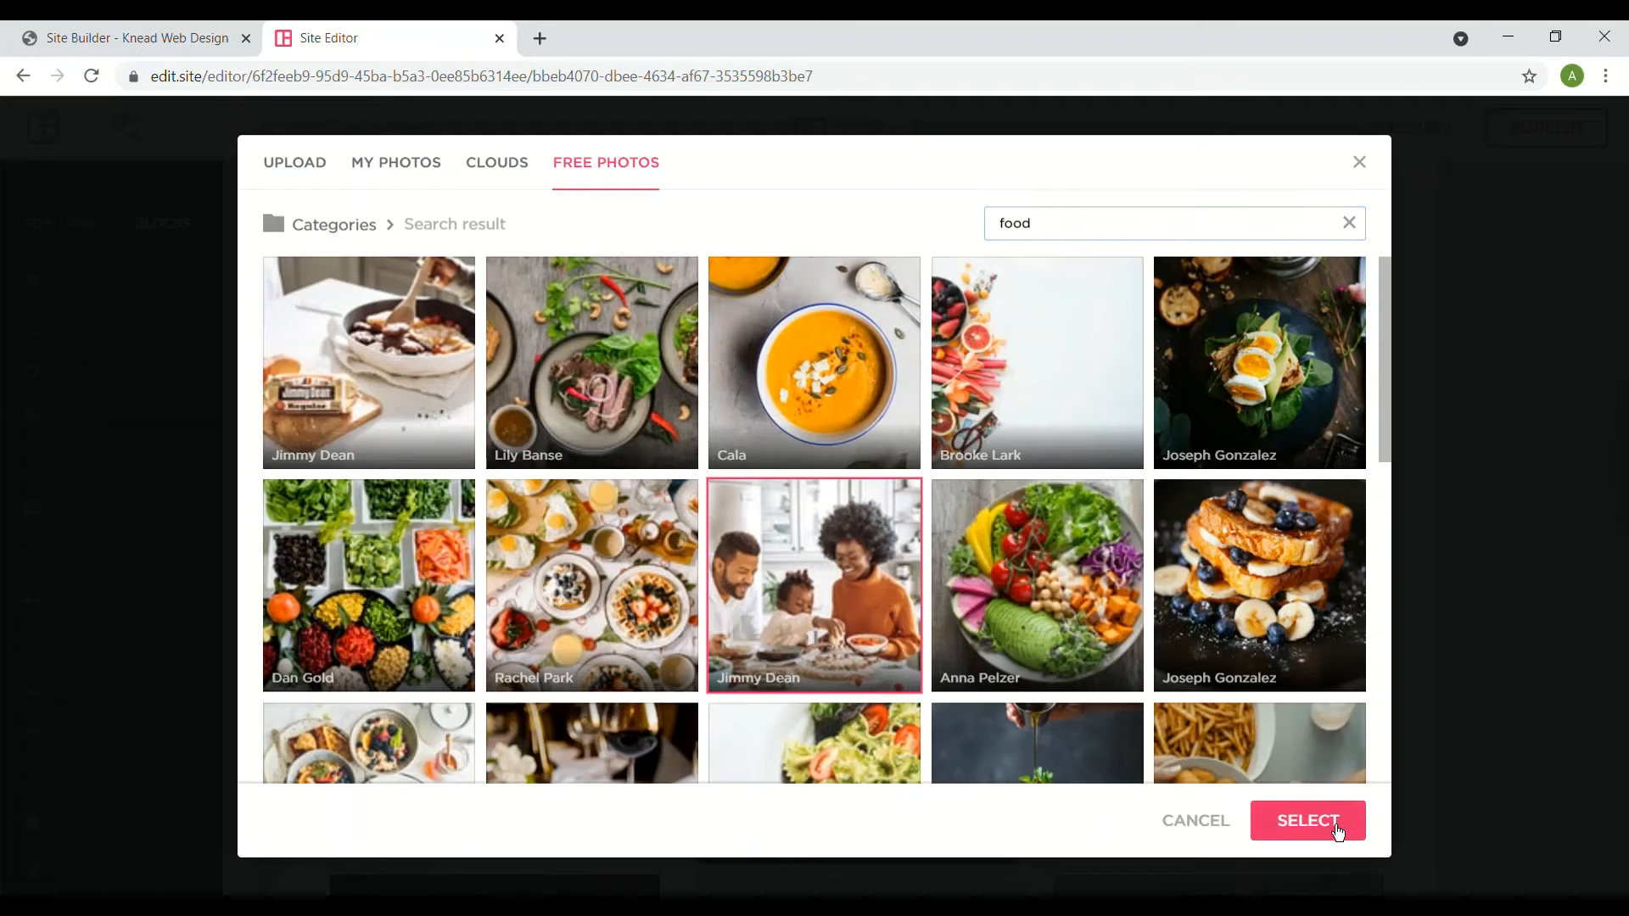
click(1334, 823)
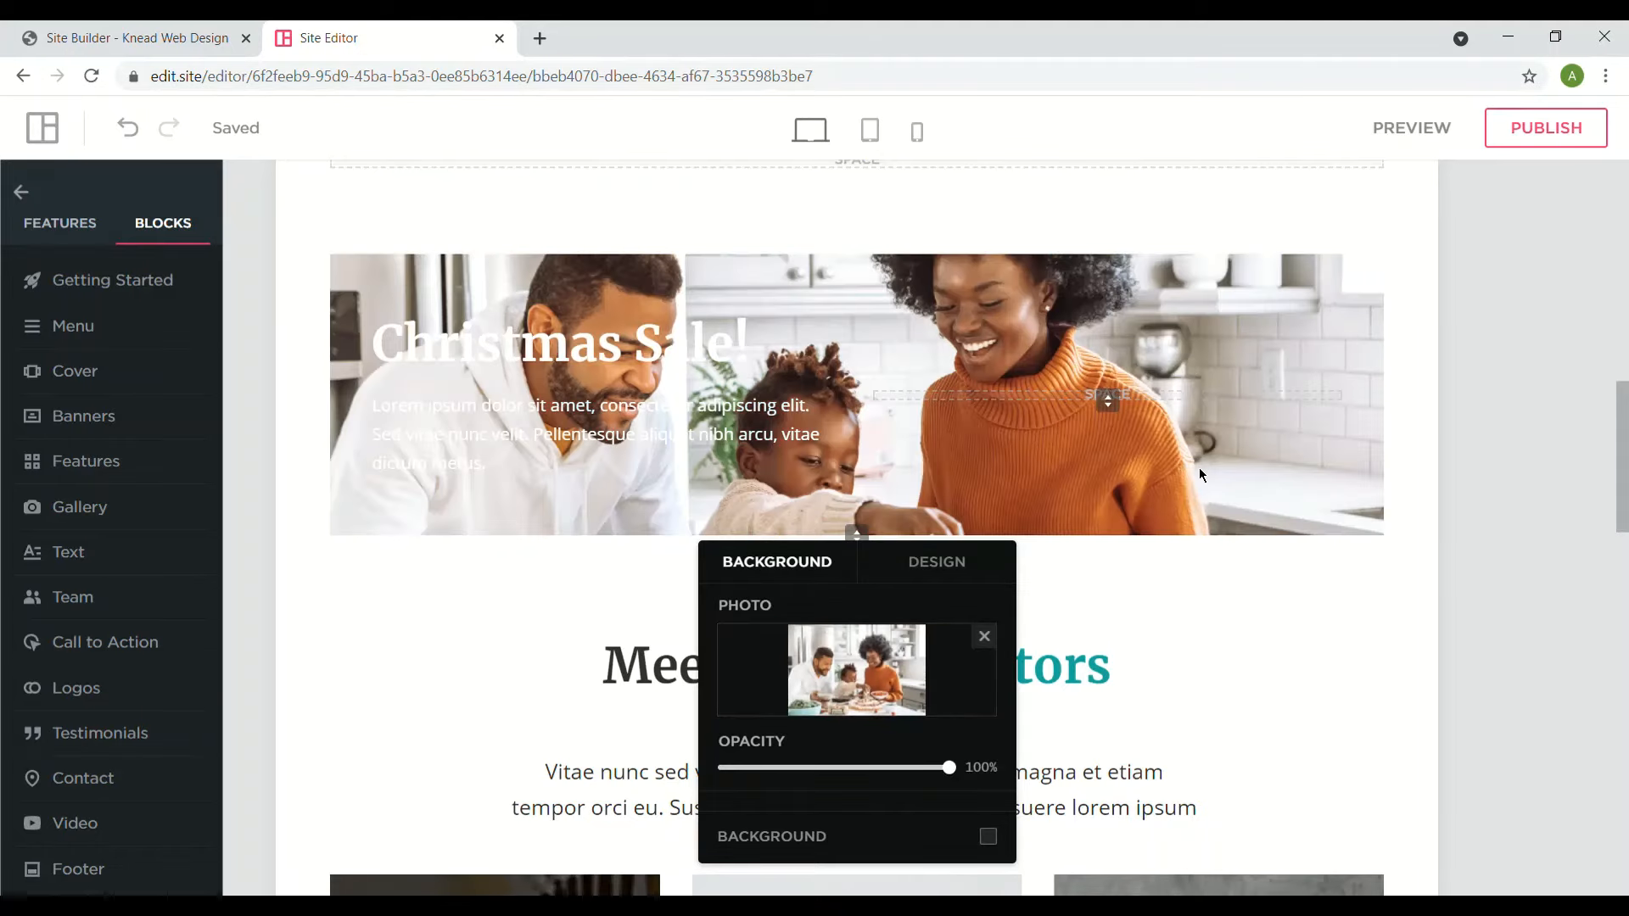
click(630, 370)
- Replace the Christmas Sale! heading text with 'IT's Time To Eat'
double_click(625, 355)
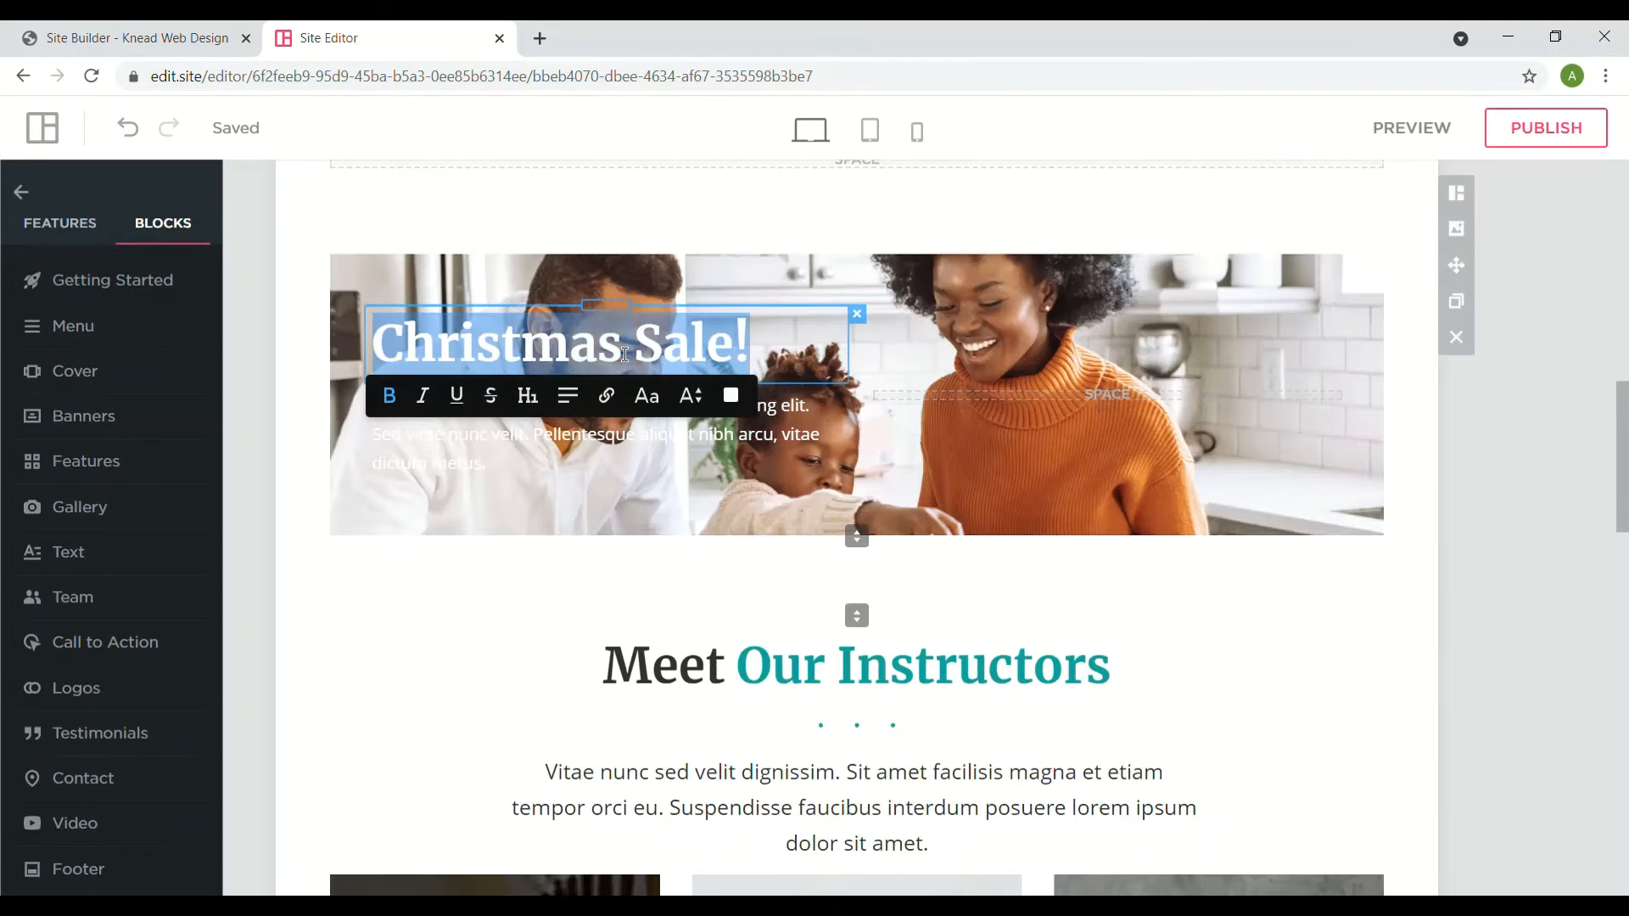
text(IT's Tim)
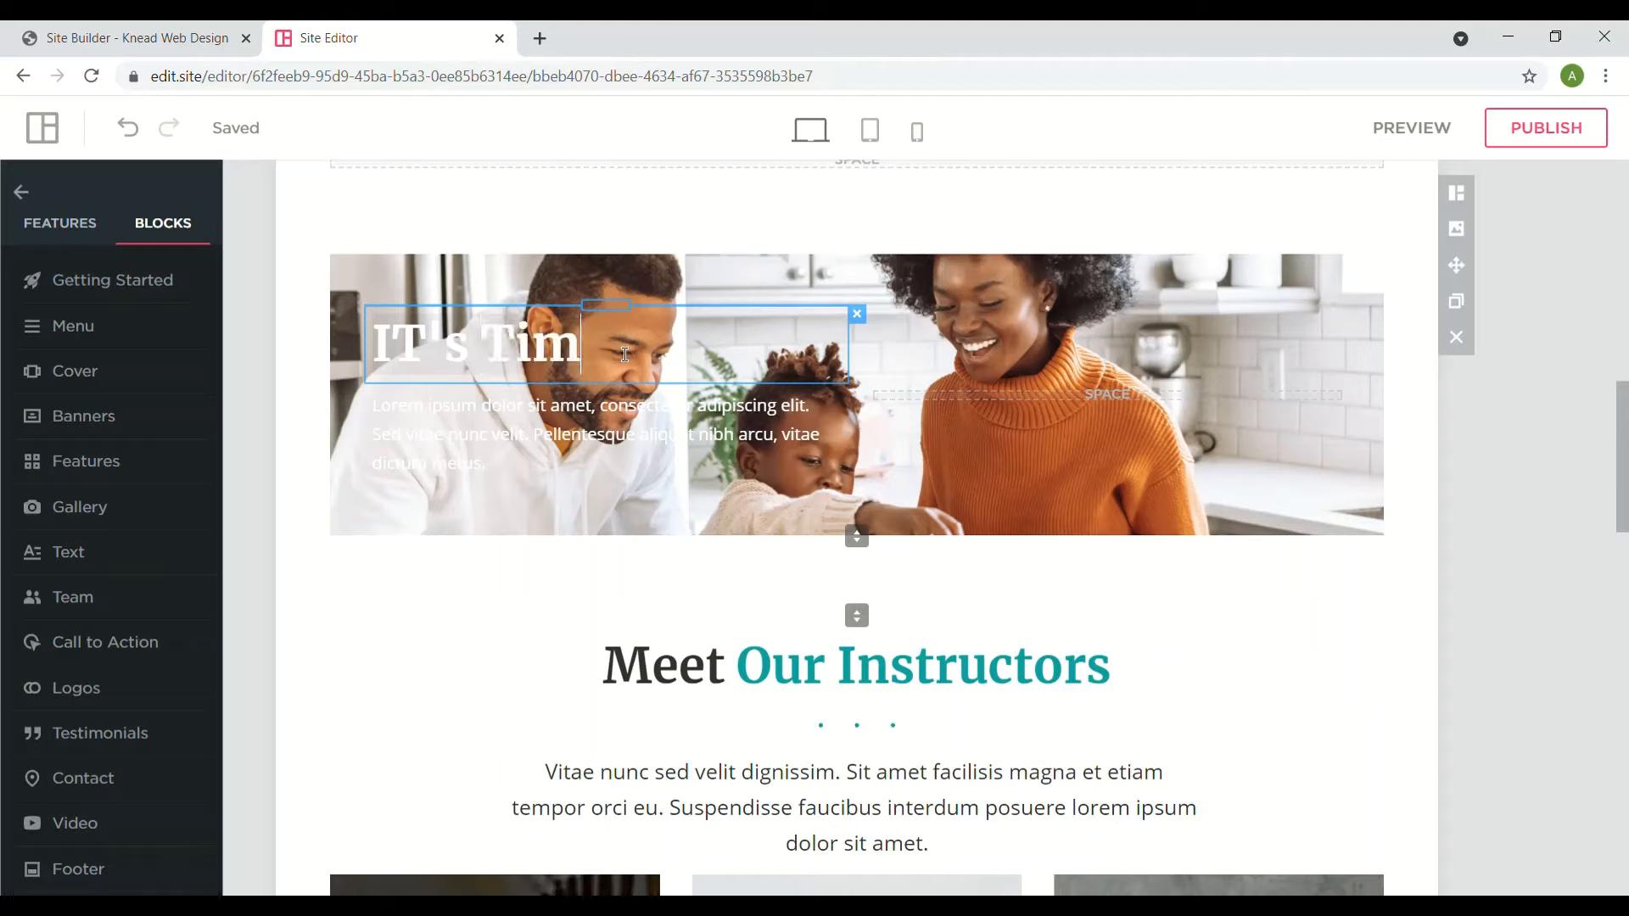
text(e To Ea)
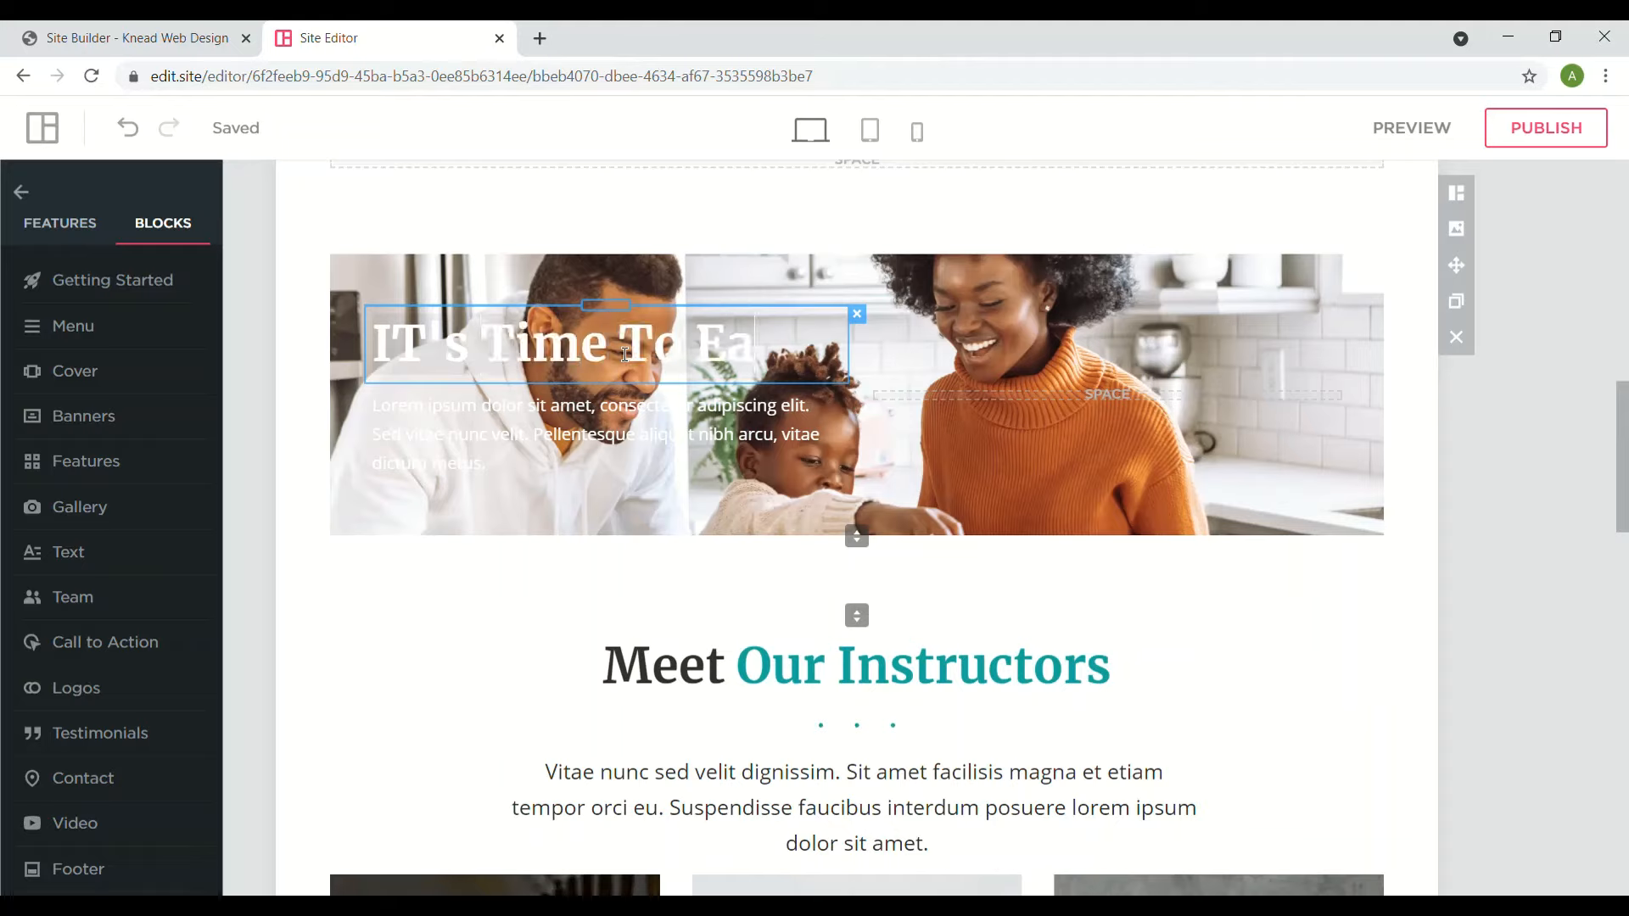
text(t)
triple_click(550, 347)
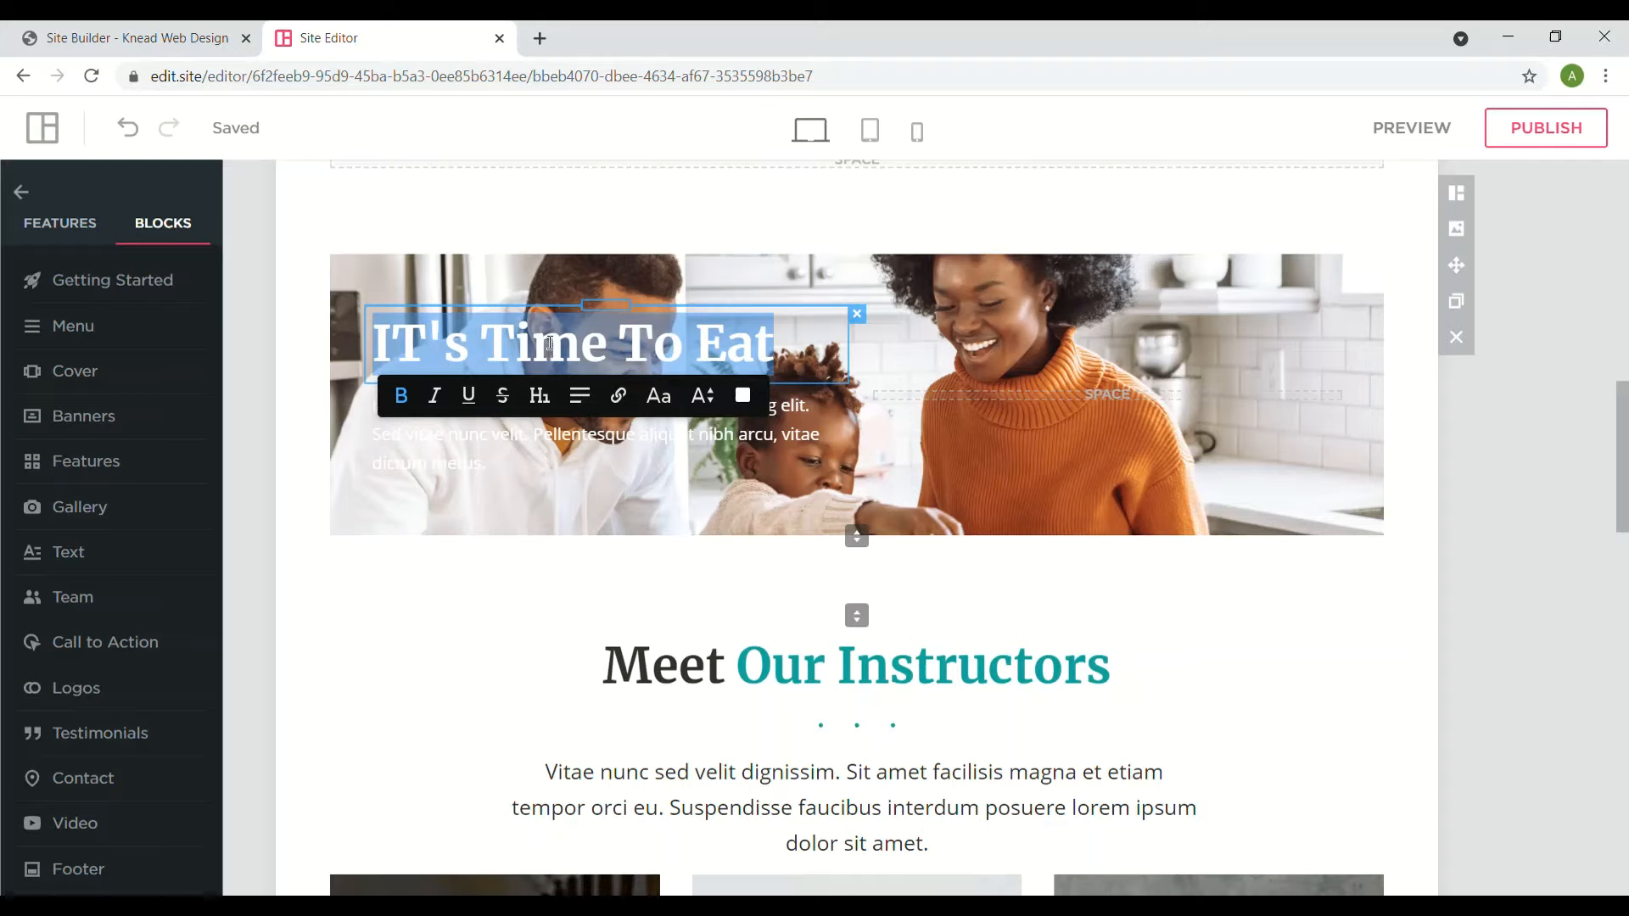
click(1084, 397)
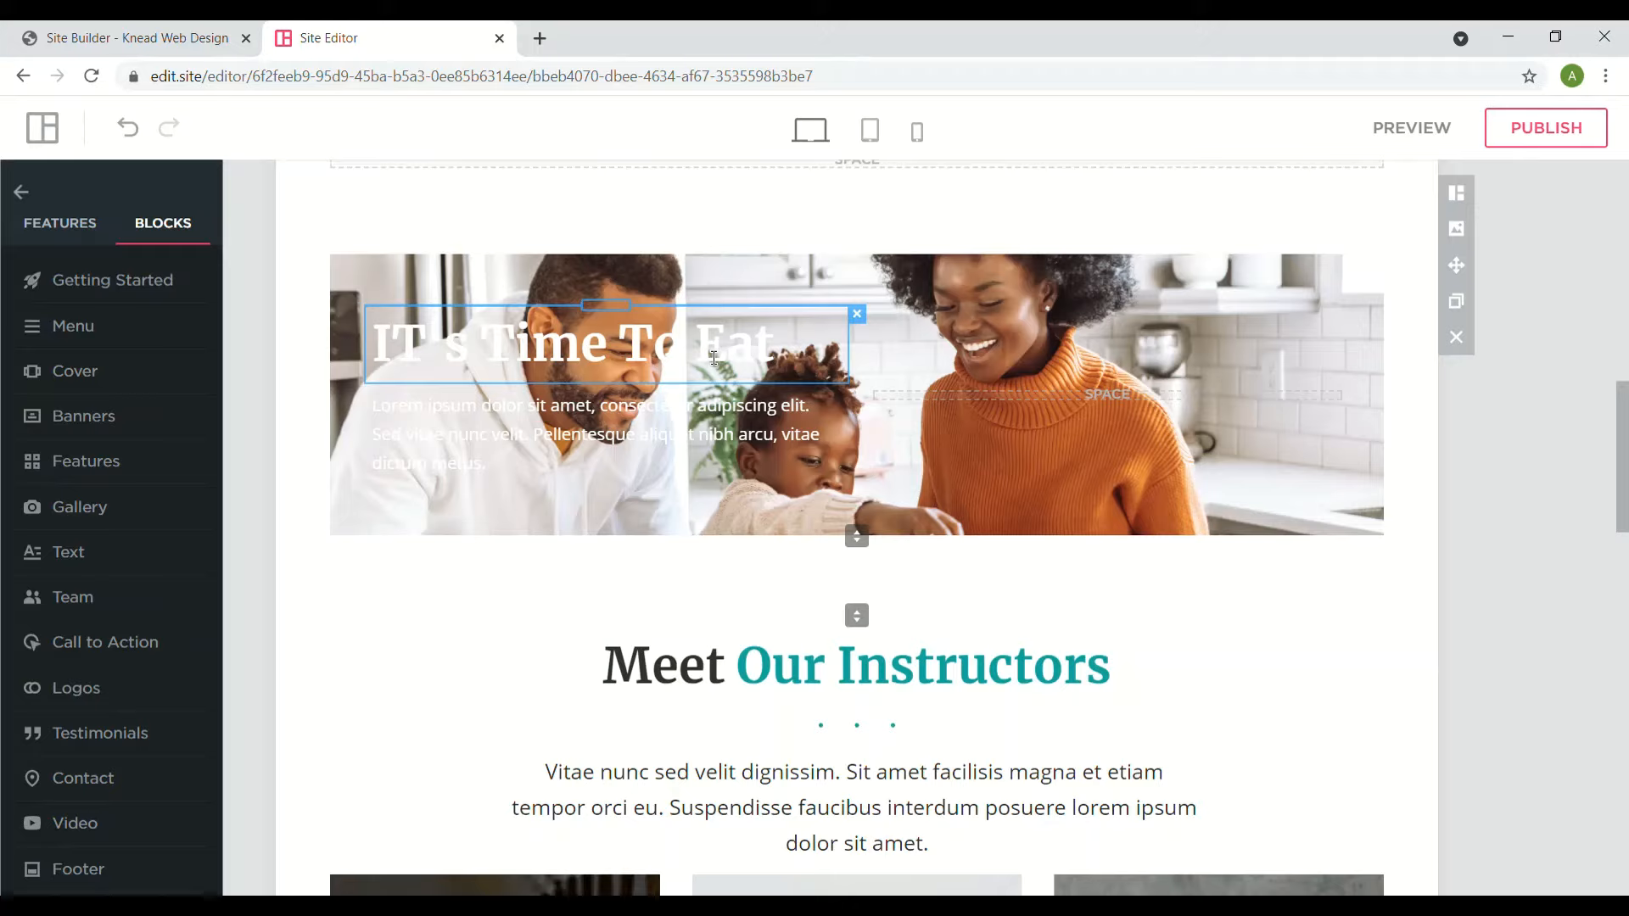
- Colour the IT's Time To Eat heading black
triple_click(714, 358)
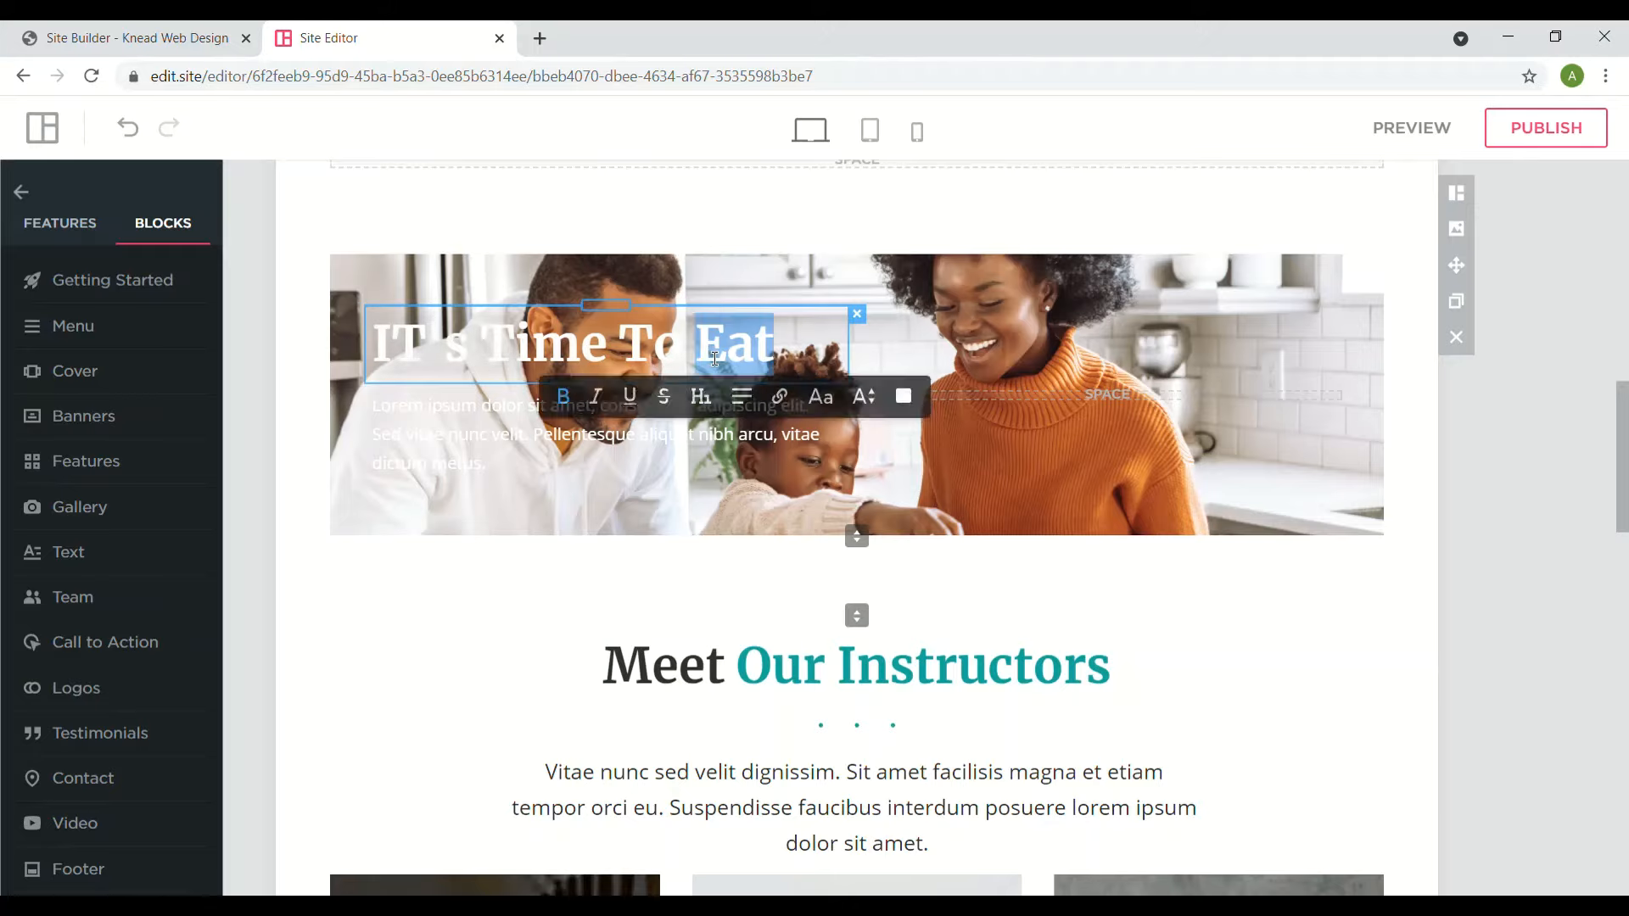
click(743, 396)
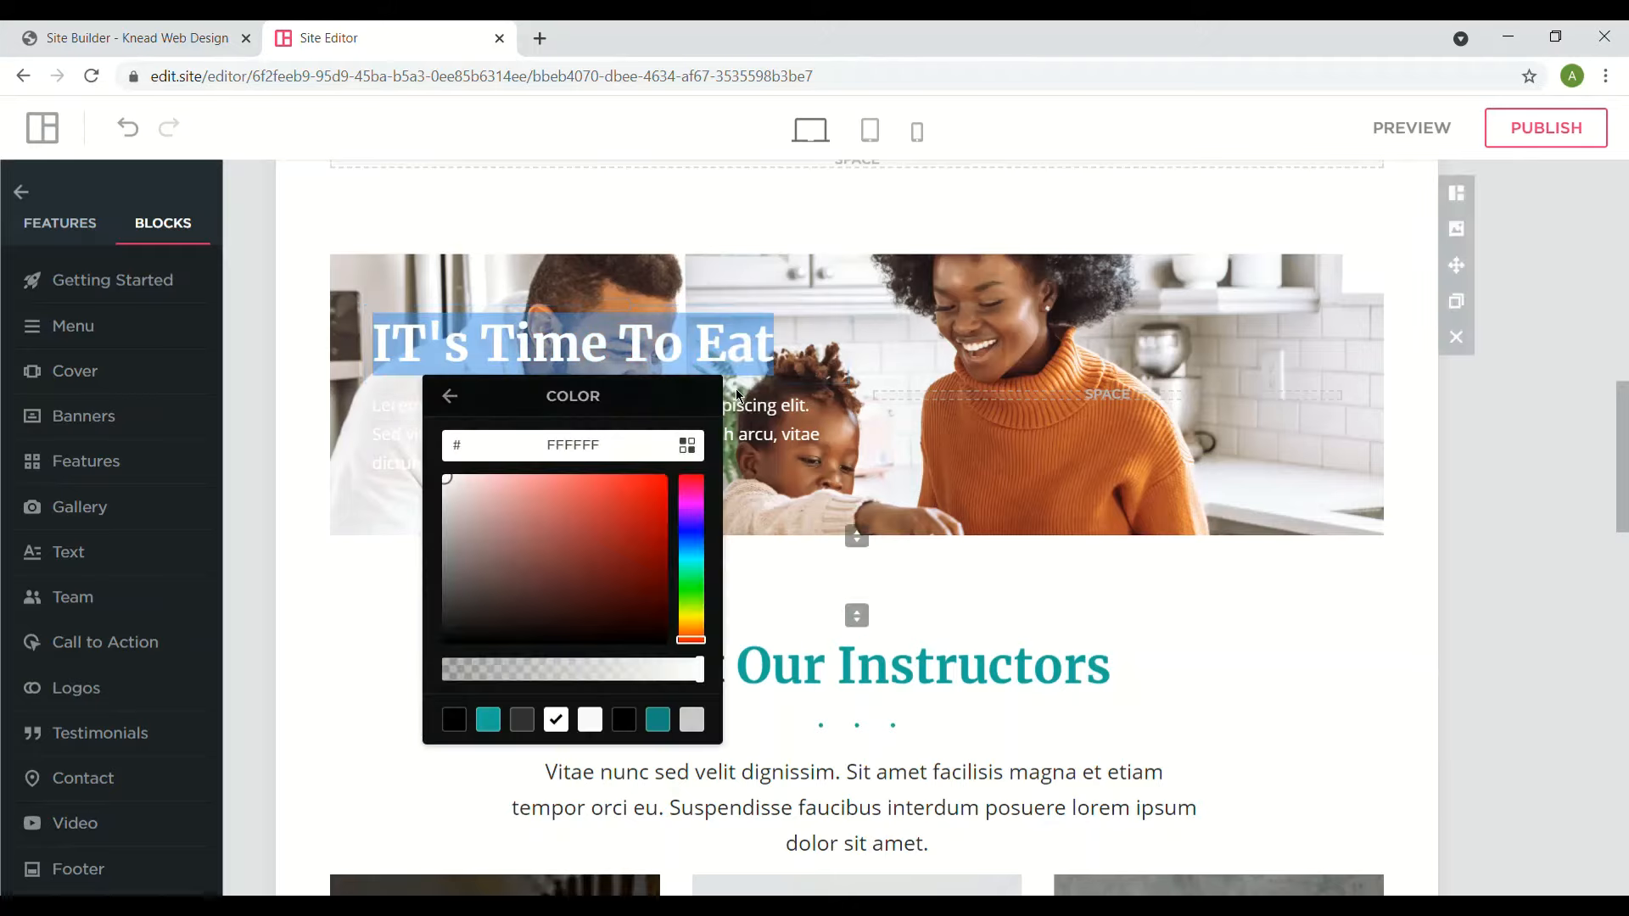
click(709, 524)
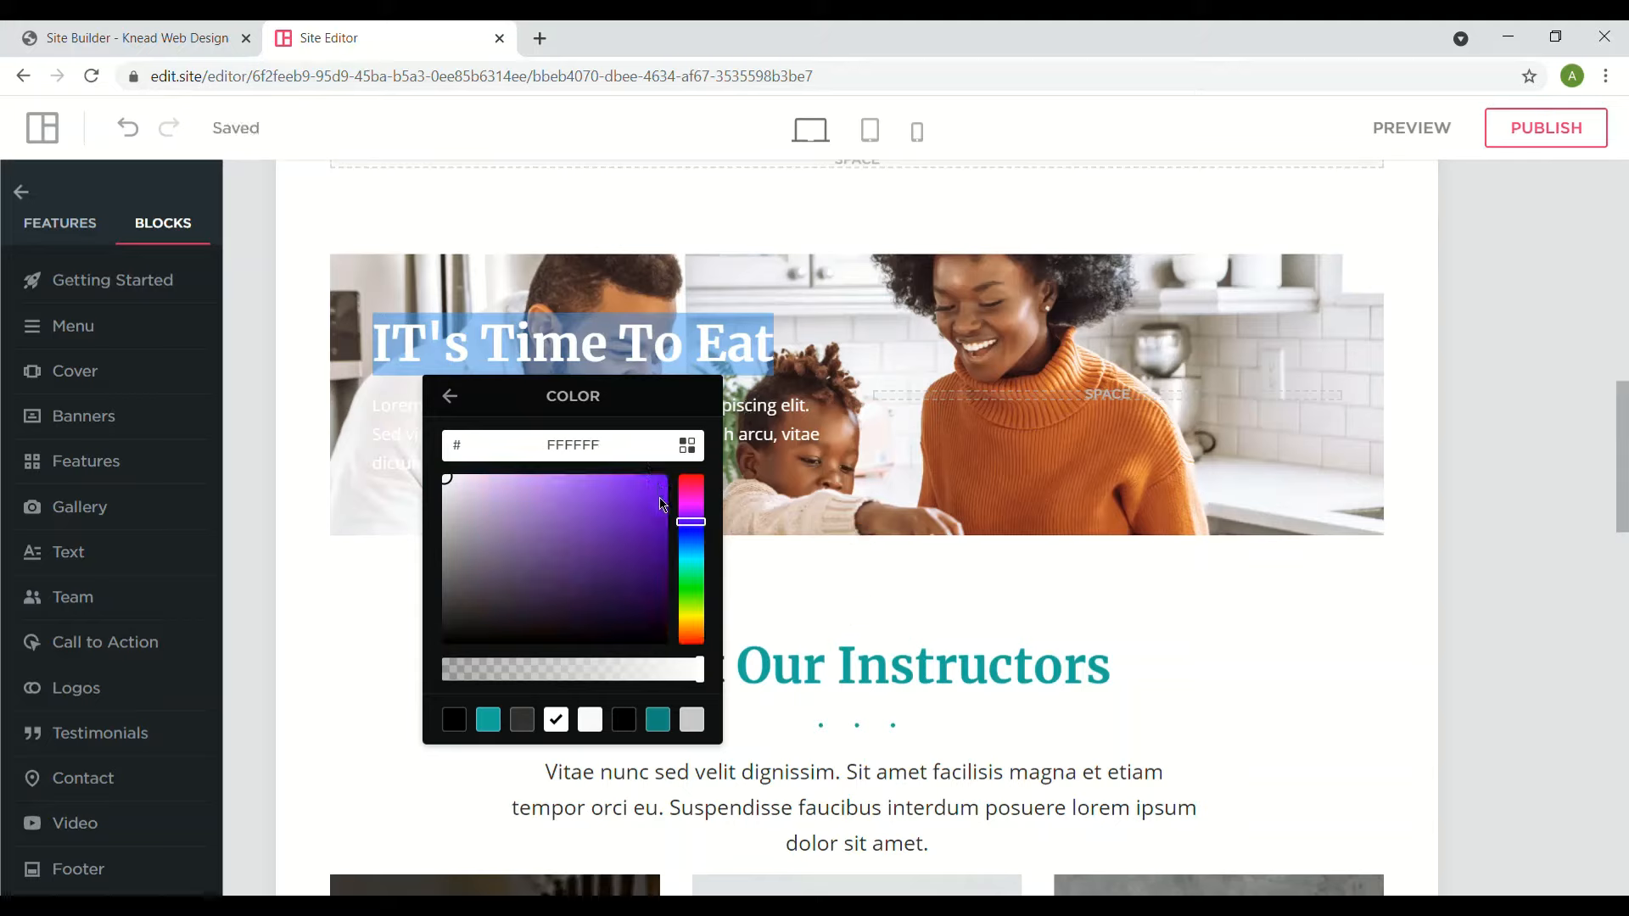
click(629, 727)
- Recolour the IT's Time To Eat heading dark red
click(873, 300)
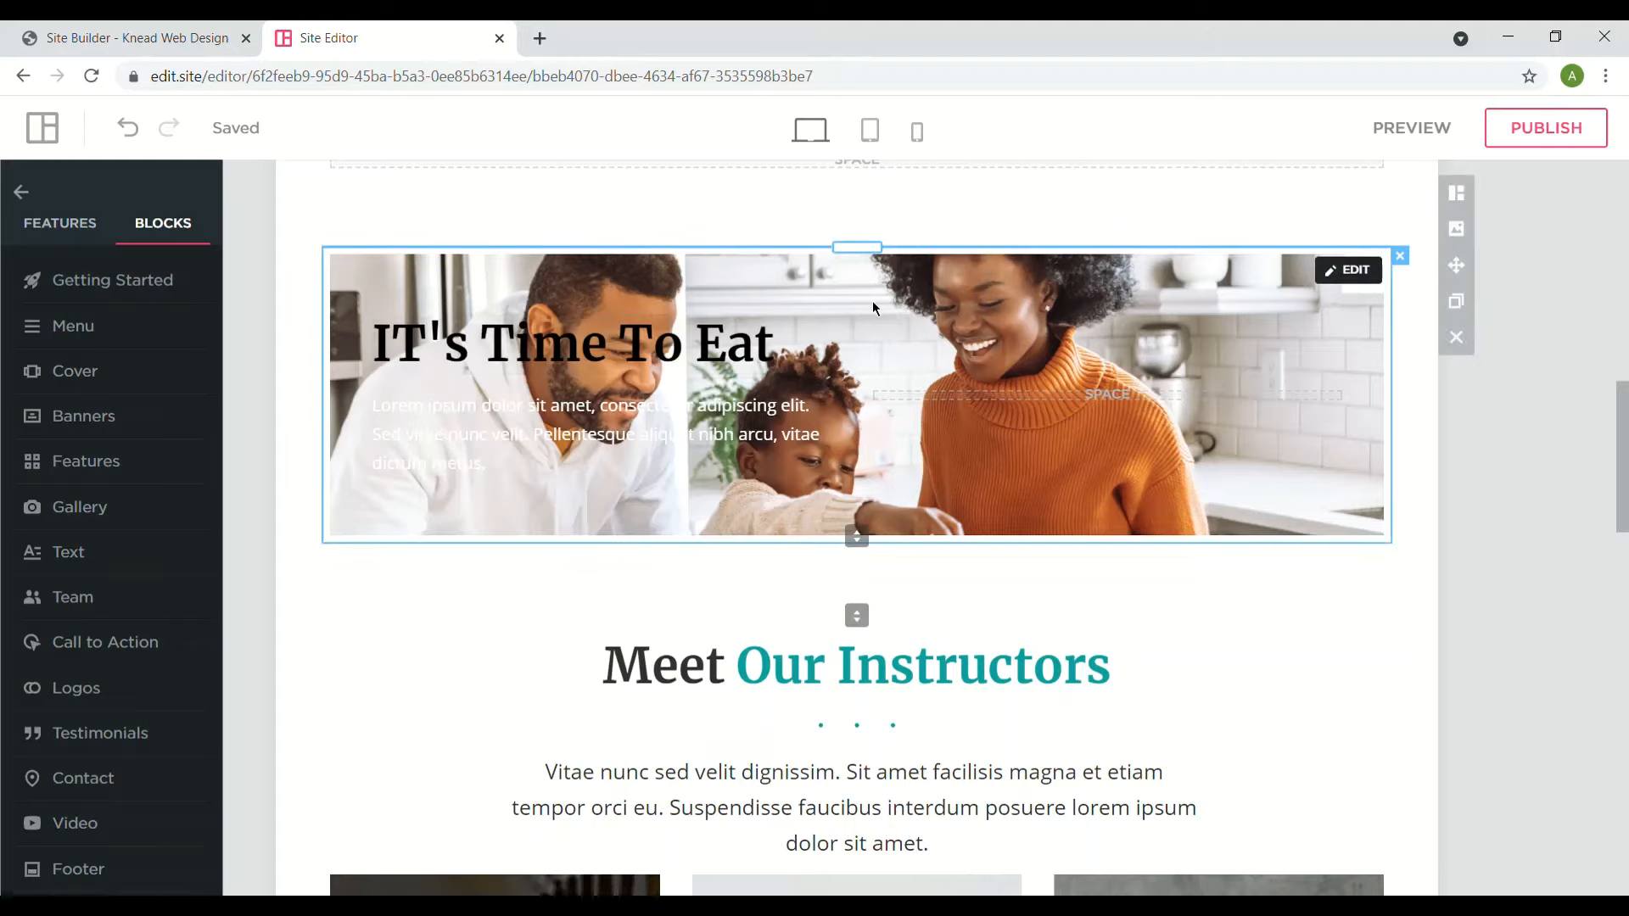
triple_click(551, 343)
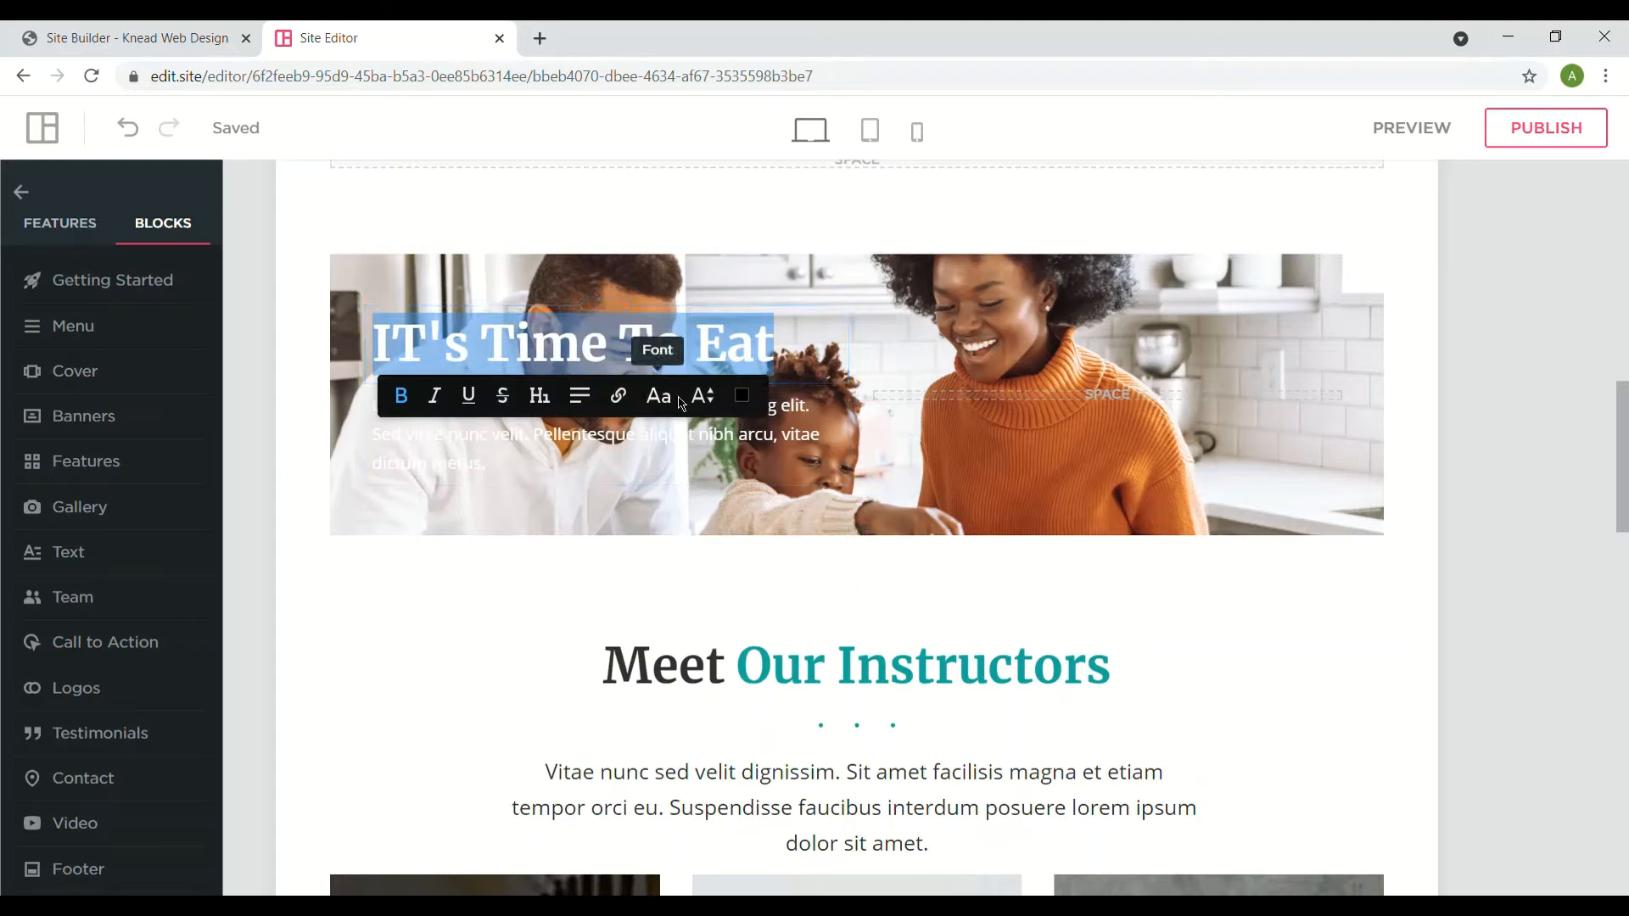
click(743, 395)
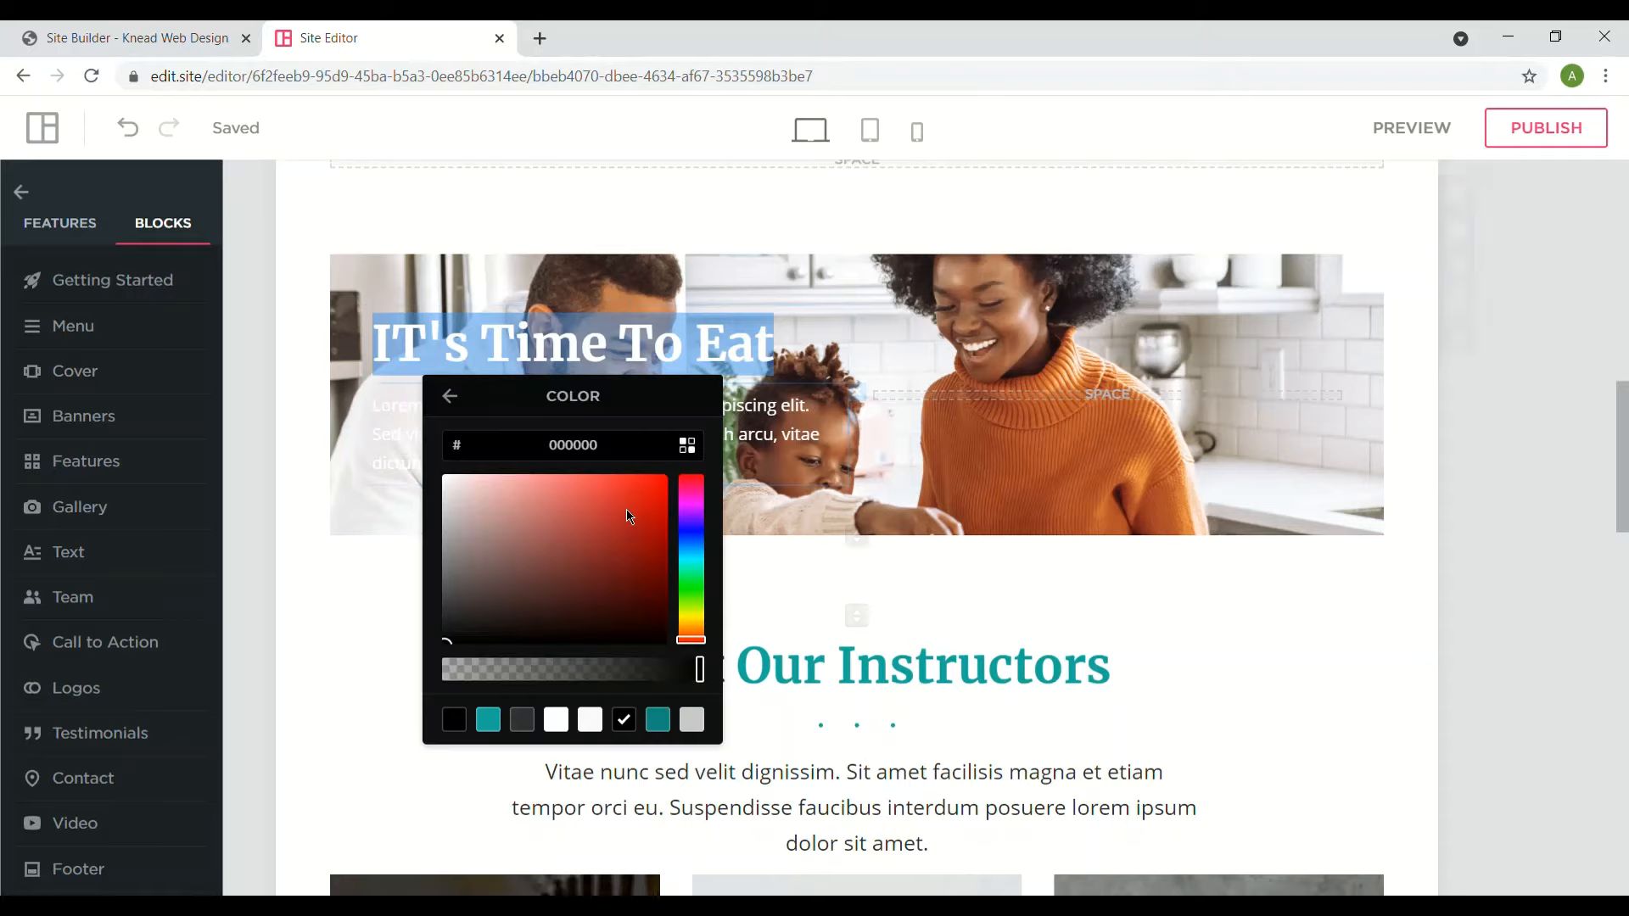
click(490, 555)
click(646, 405)
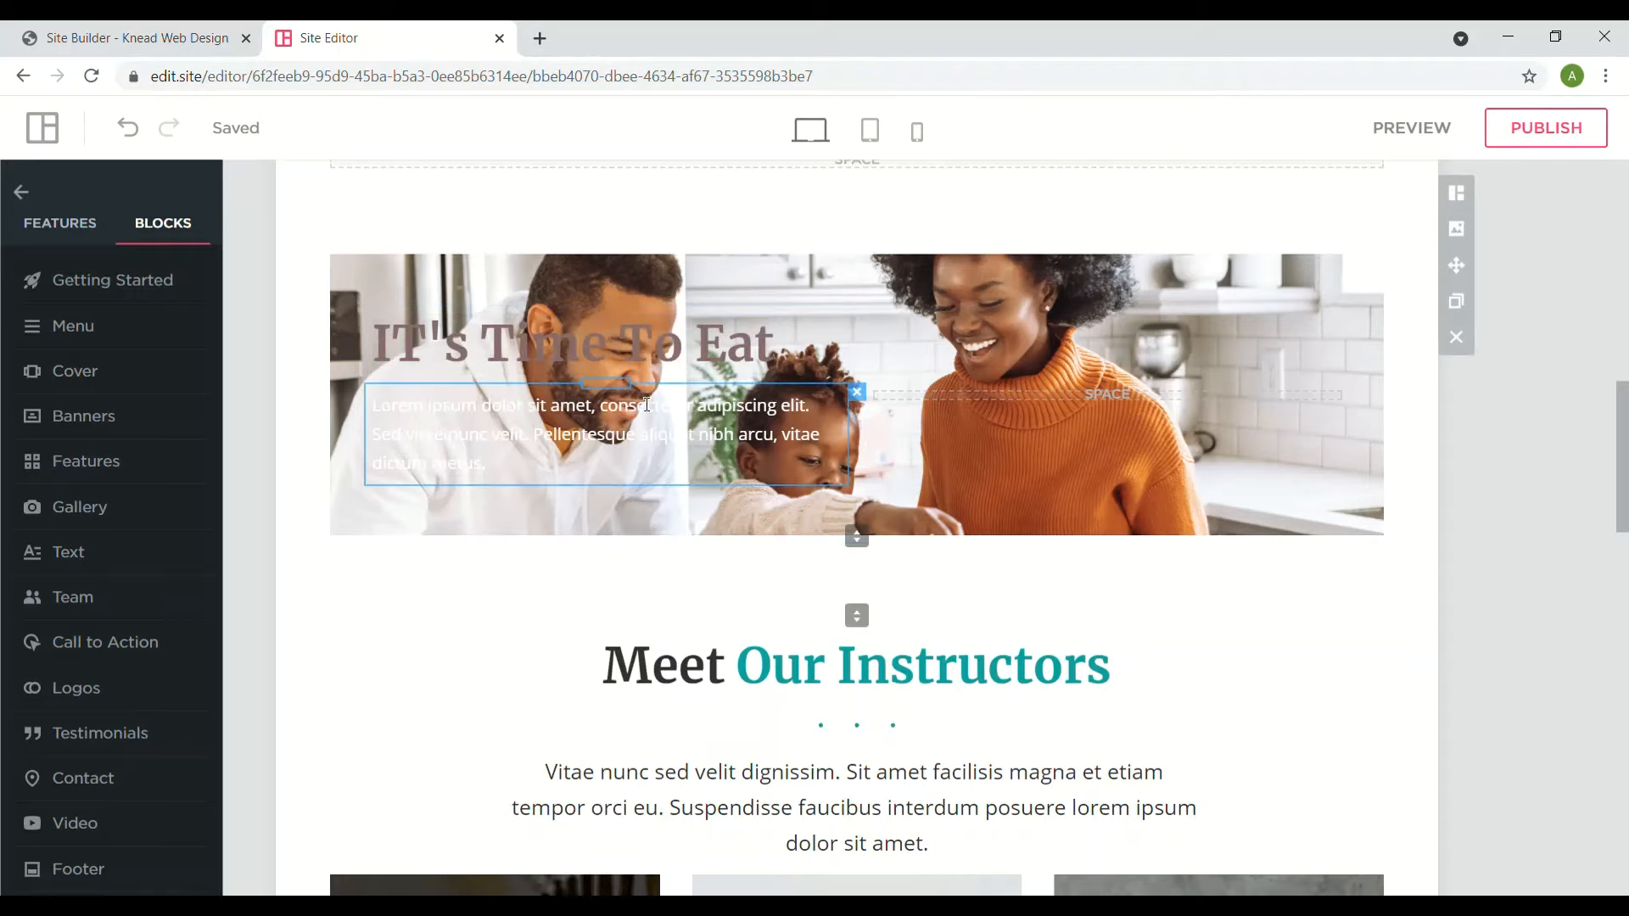
- Make the lorem ipsum paragraph near-black 0E0101, then pure black from the preset swatches
triple_click(572, 409)
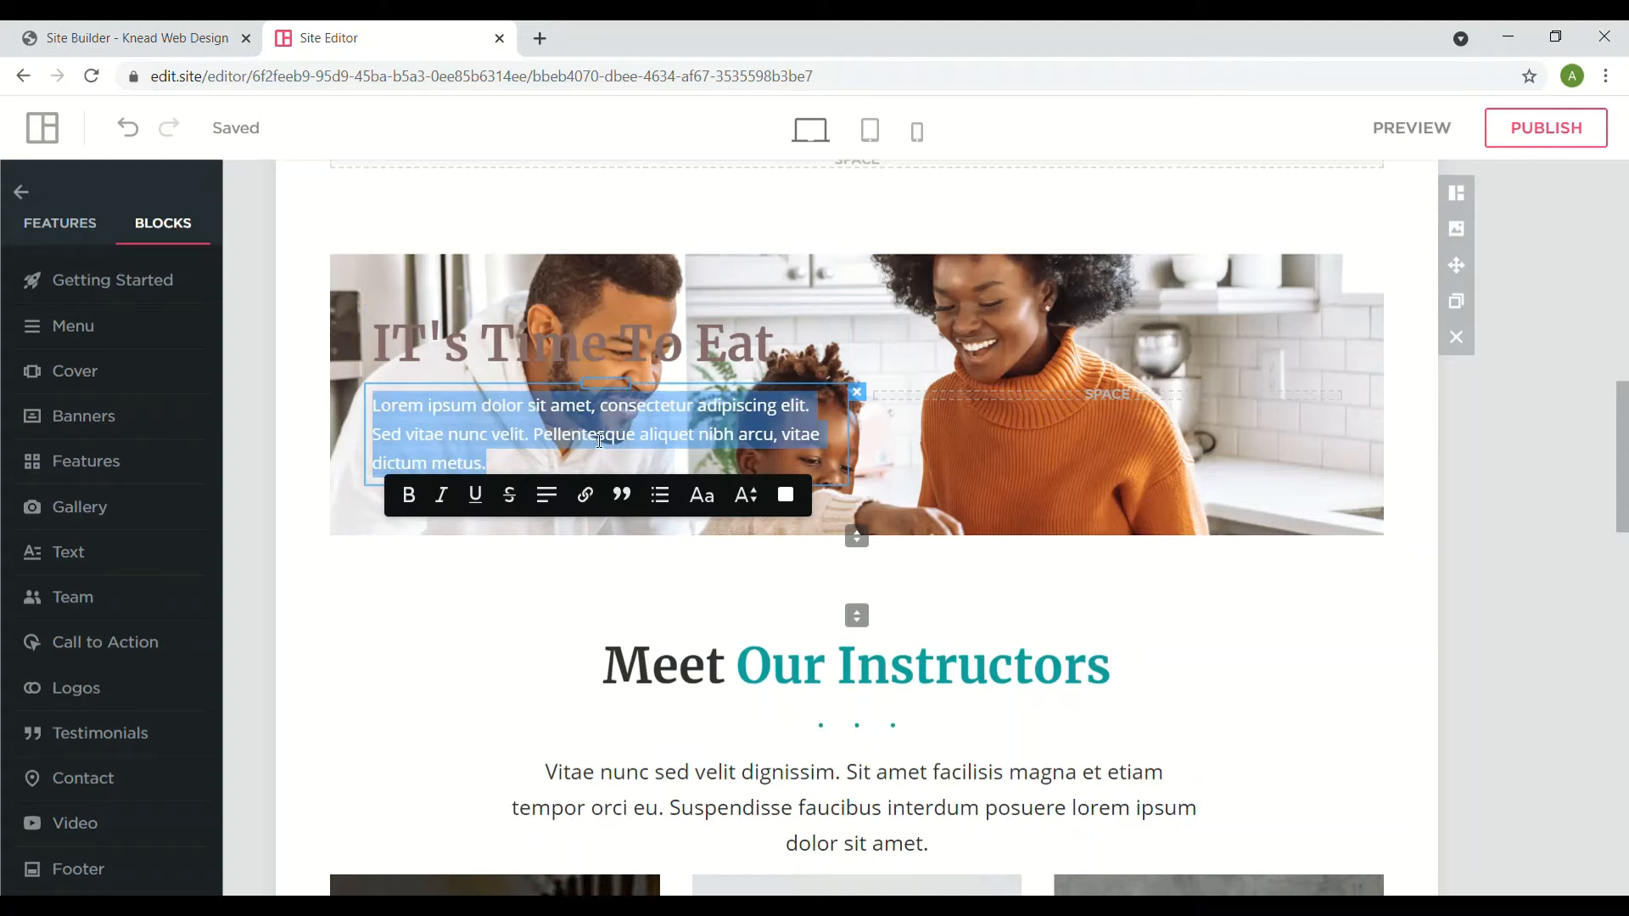
click(786, 495)
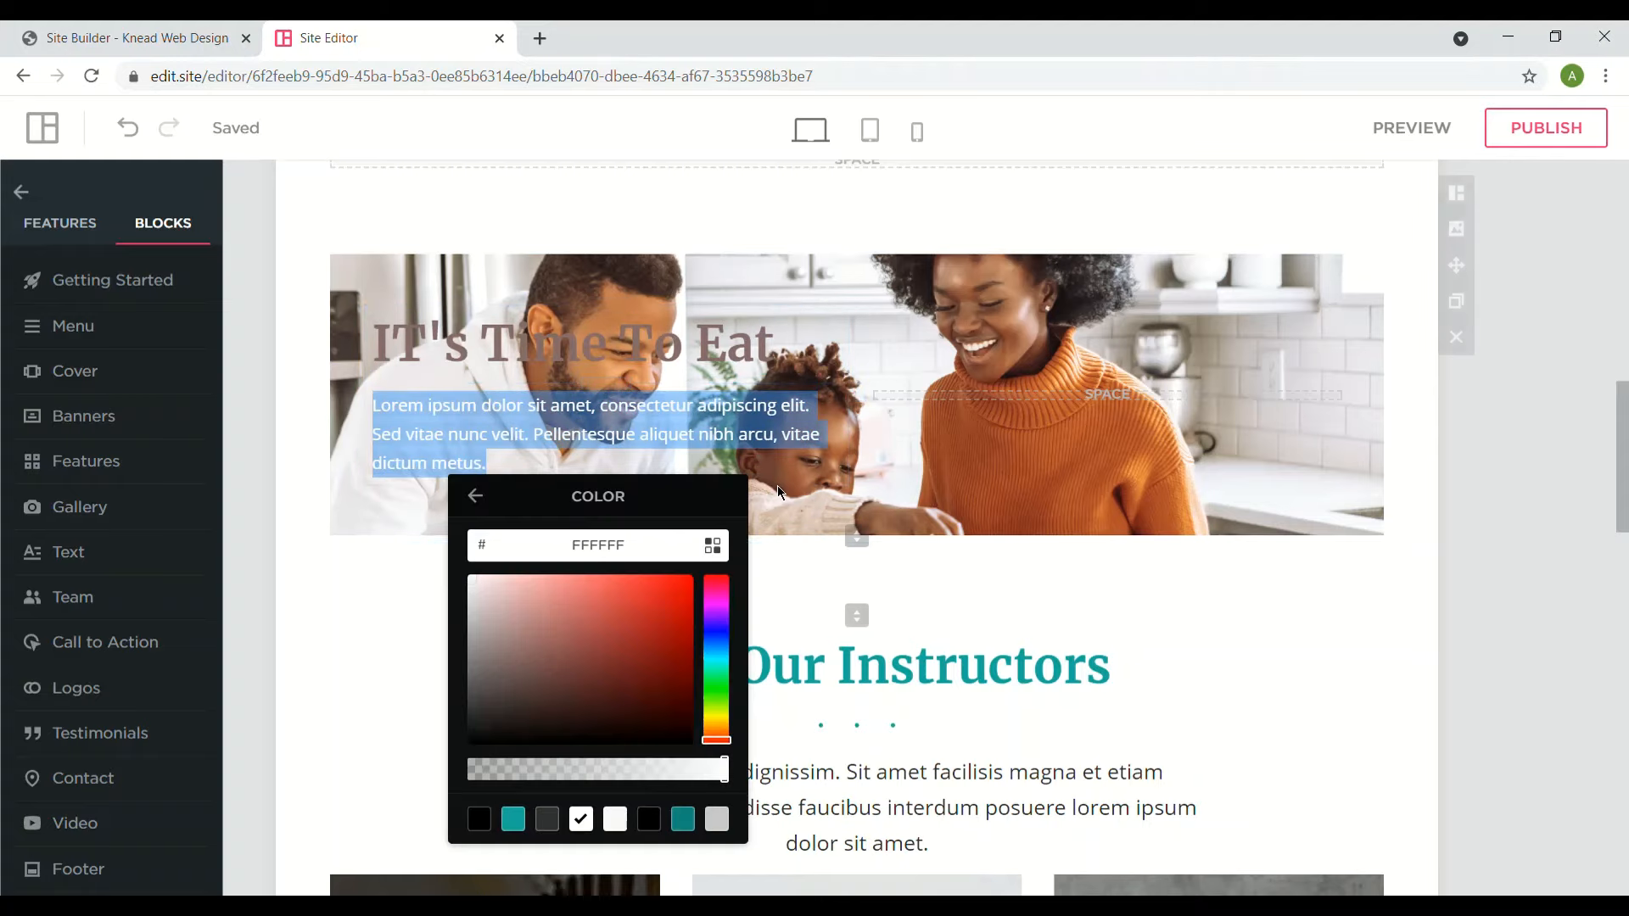
click(680, 738)
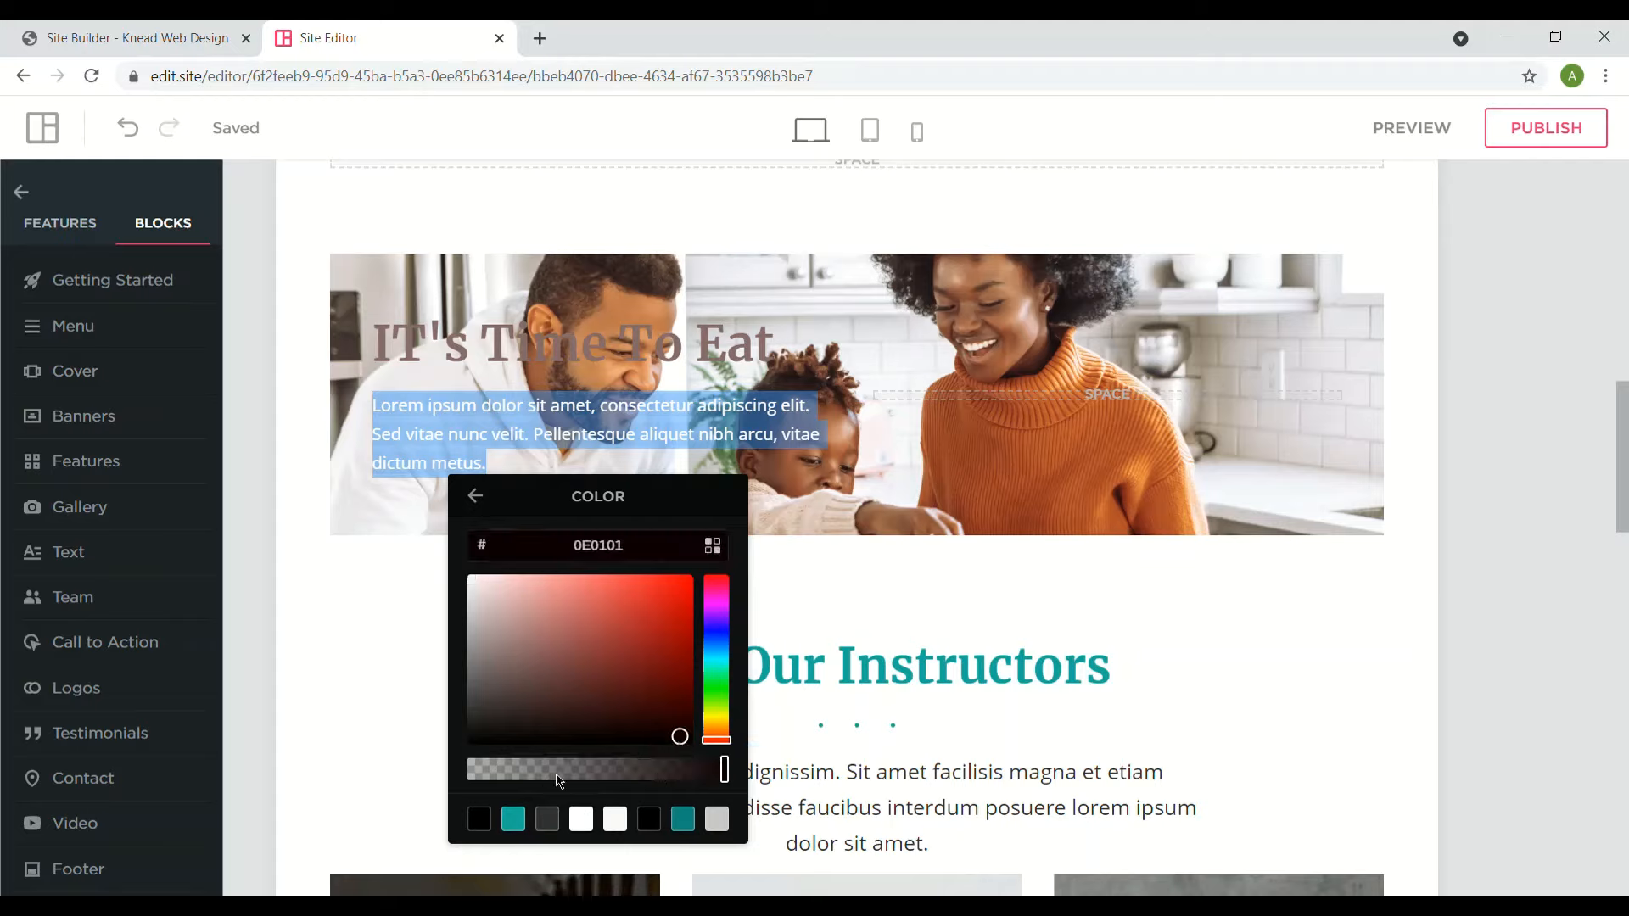
click(974, 449)
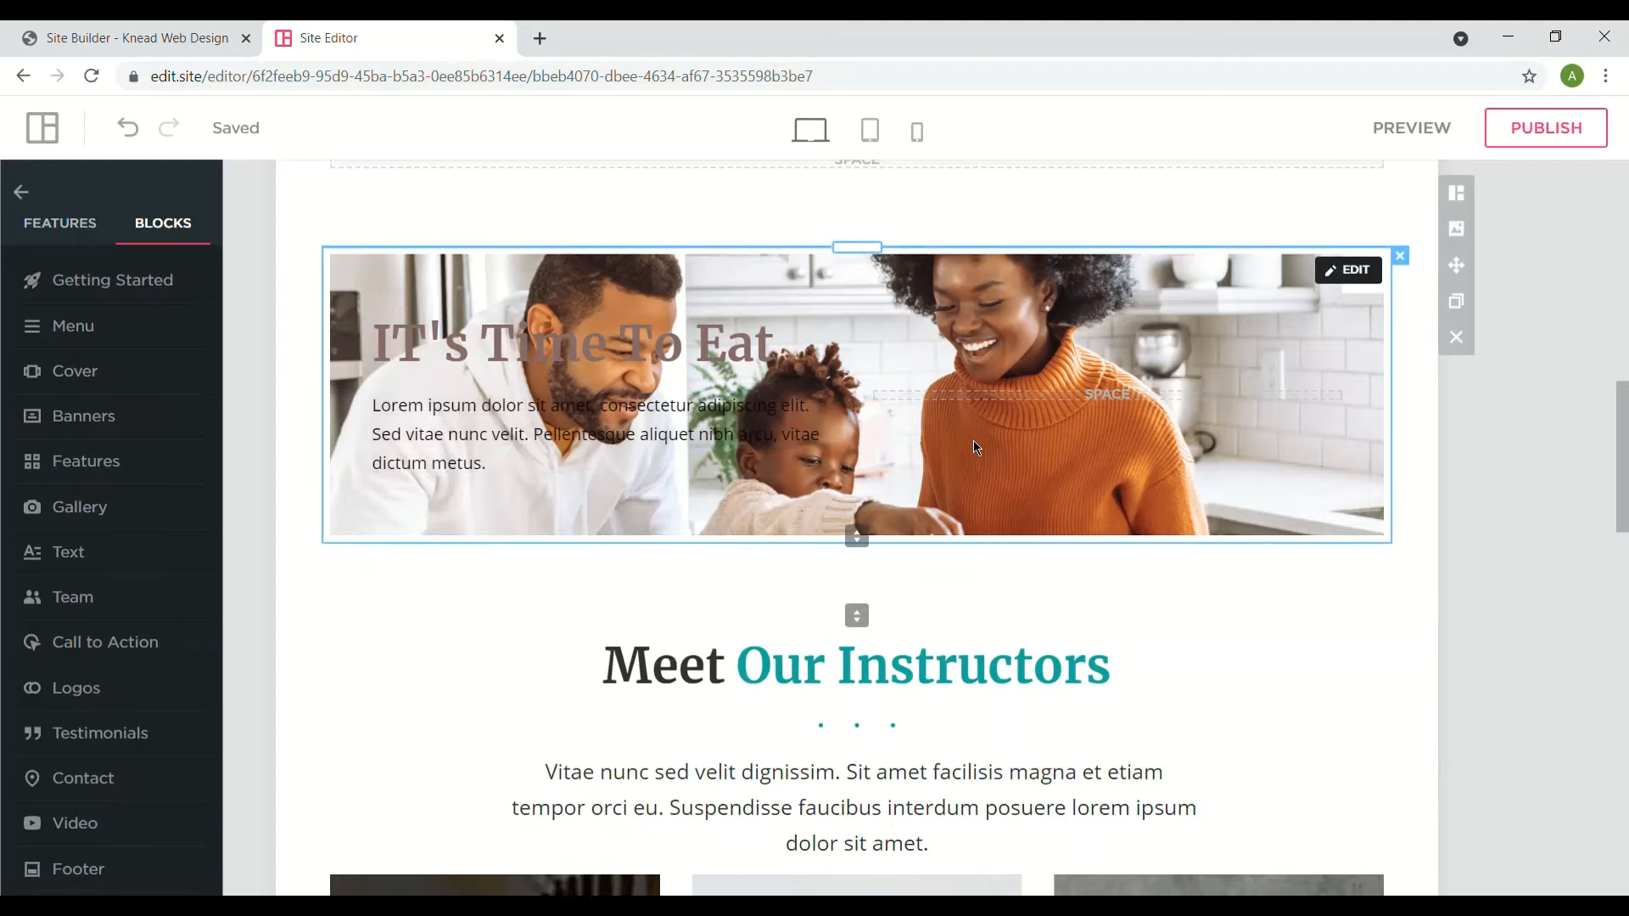
triple_click(527, 447)
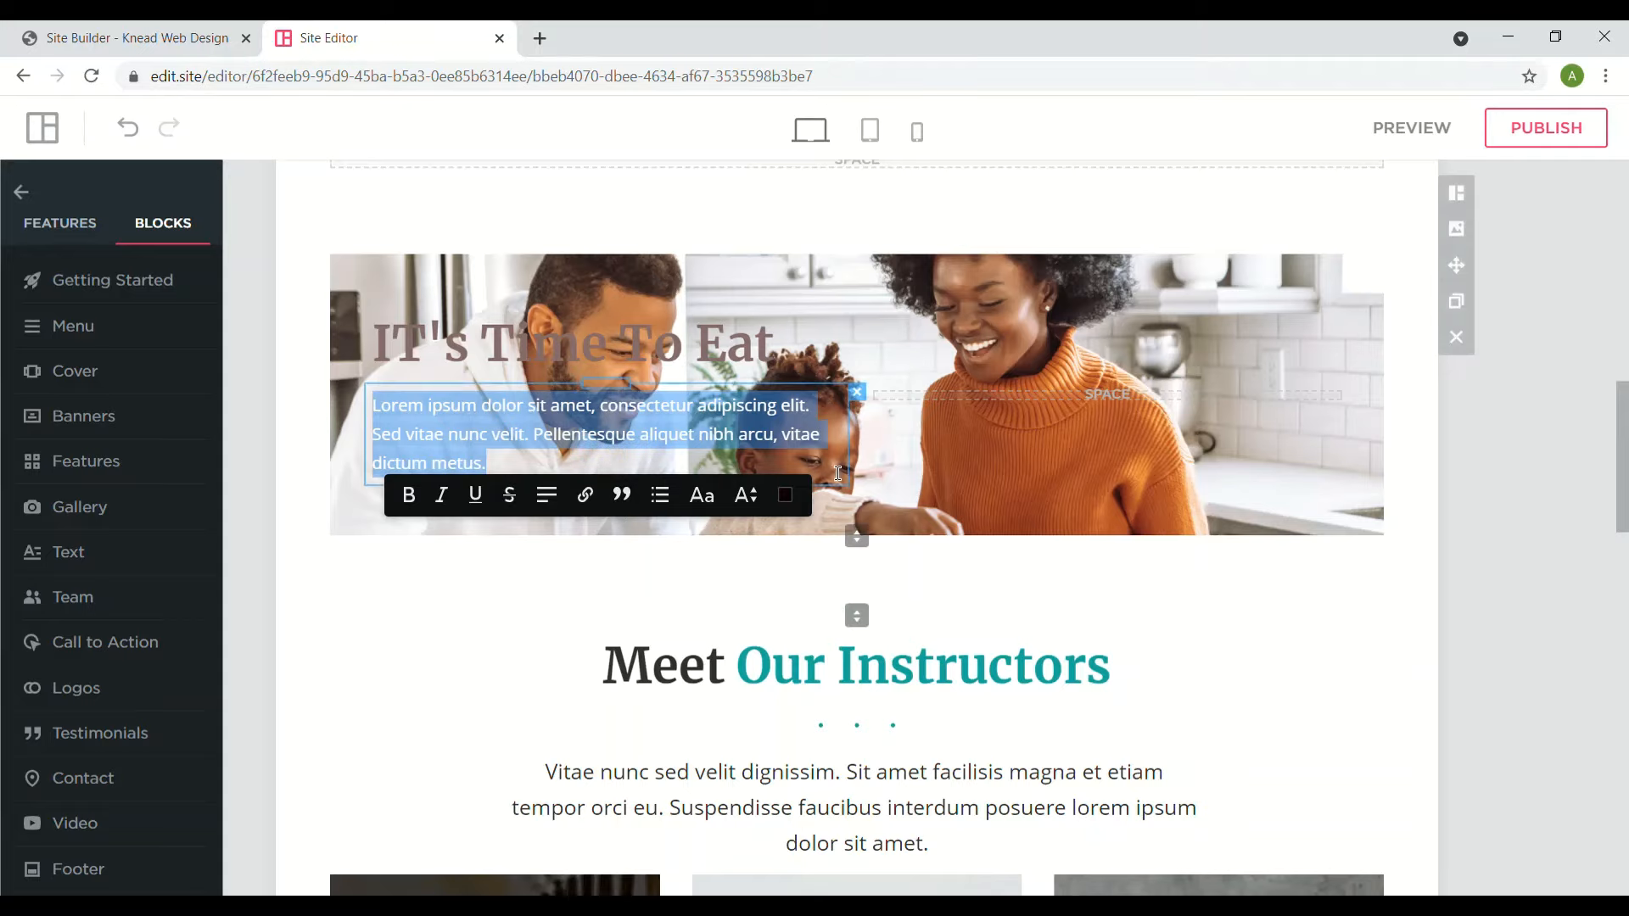
click(786, 494)
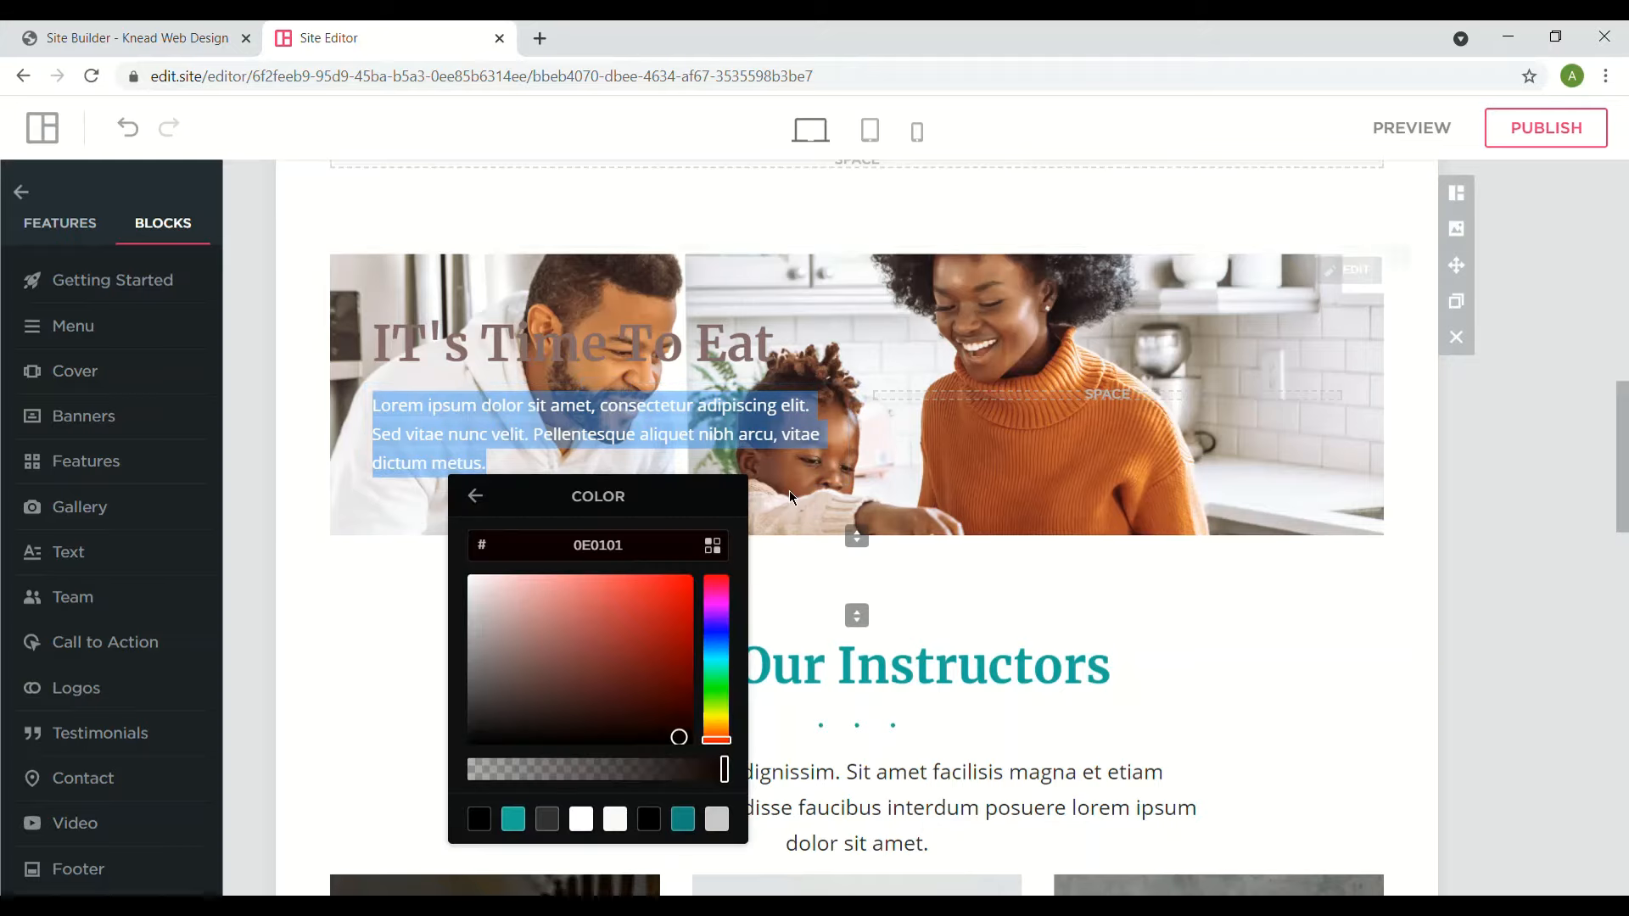
click(718, 551)
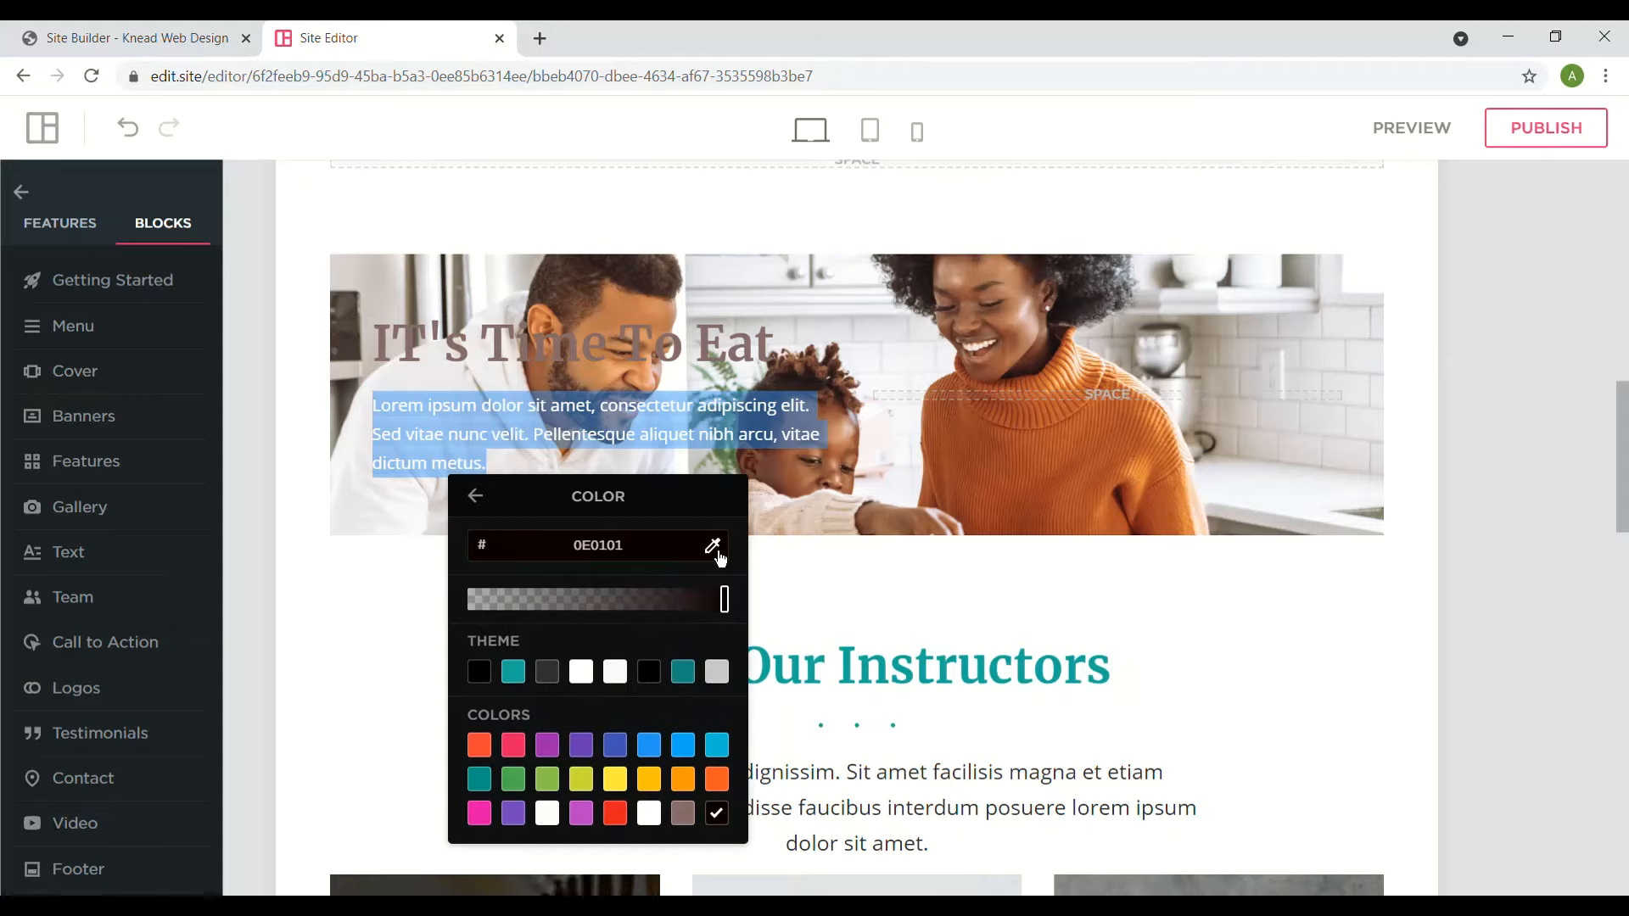
click(659, 680)
click(965, 383)
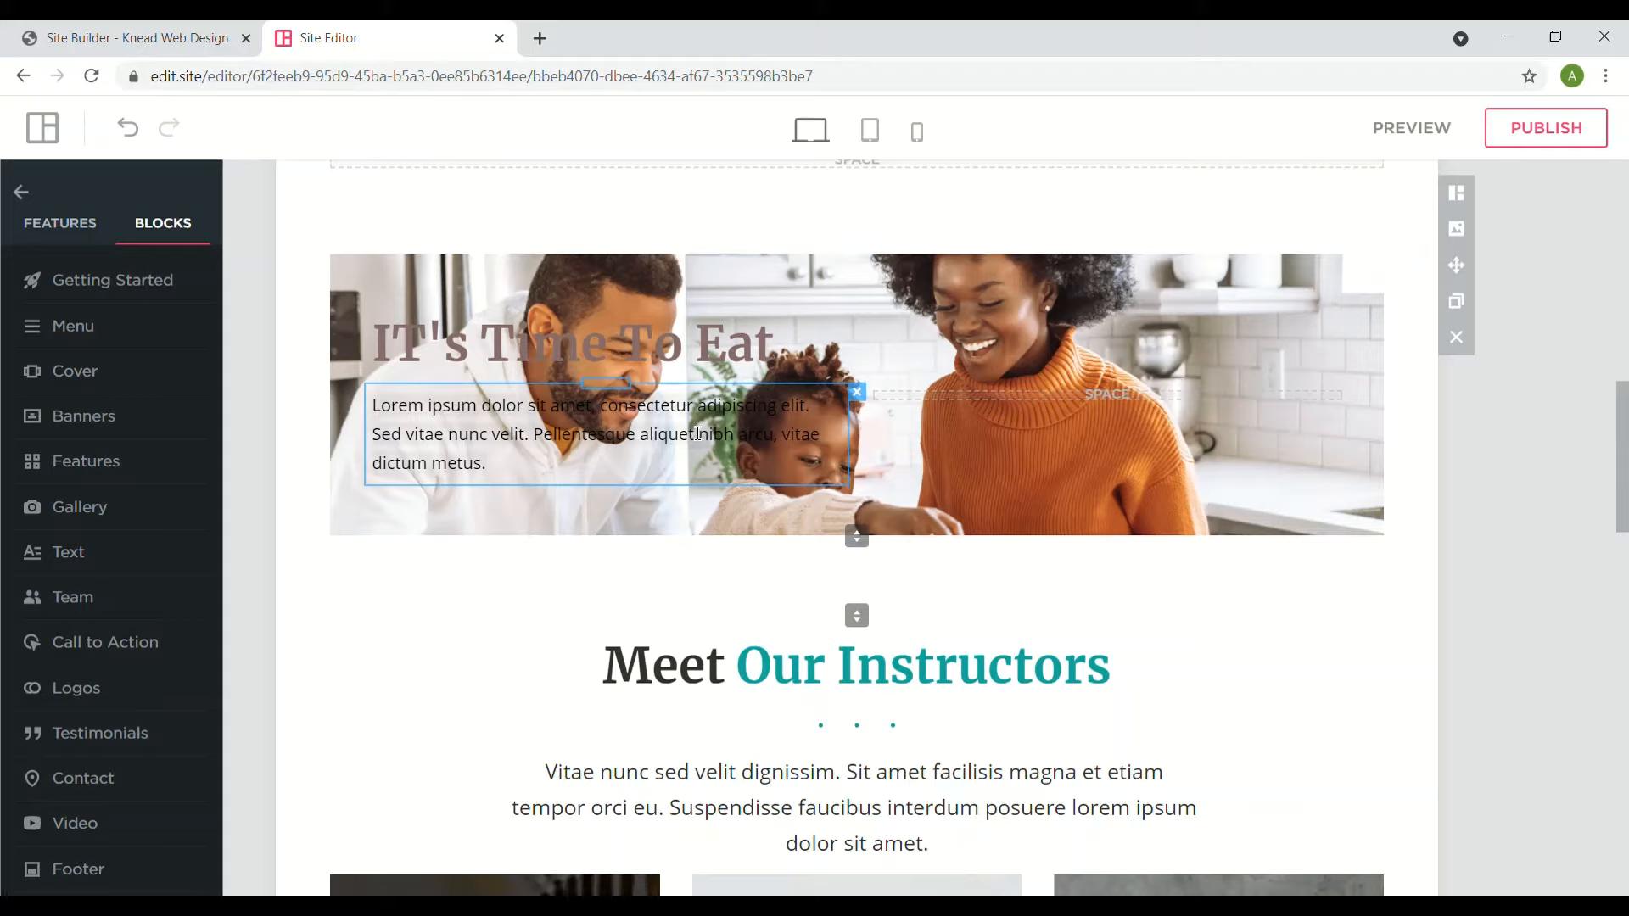
- Make the IT's Time To Eat heading pure black 000000
triple_click(654, 364)
click(742, 395)
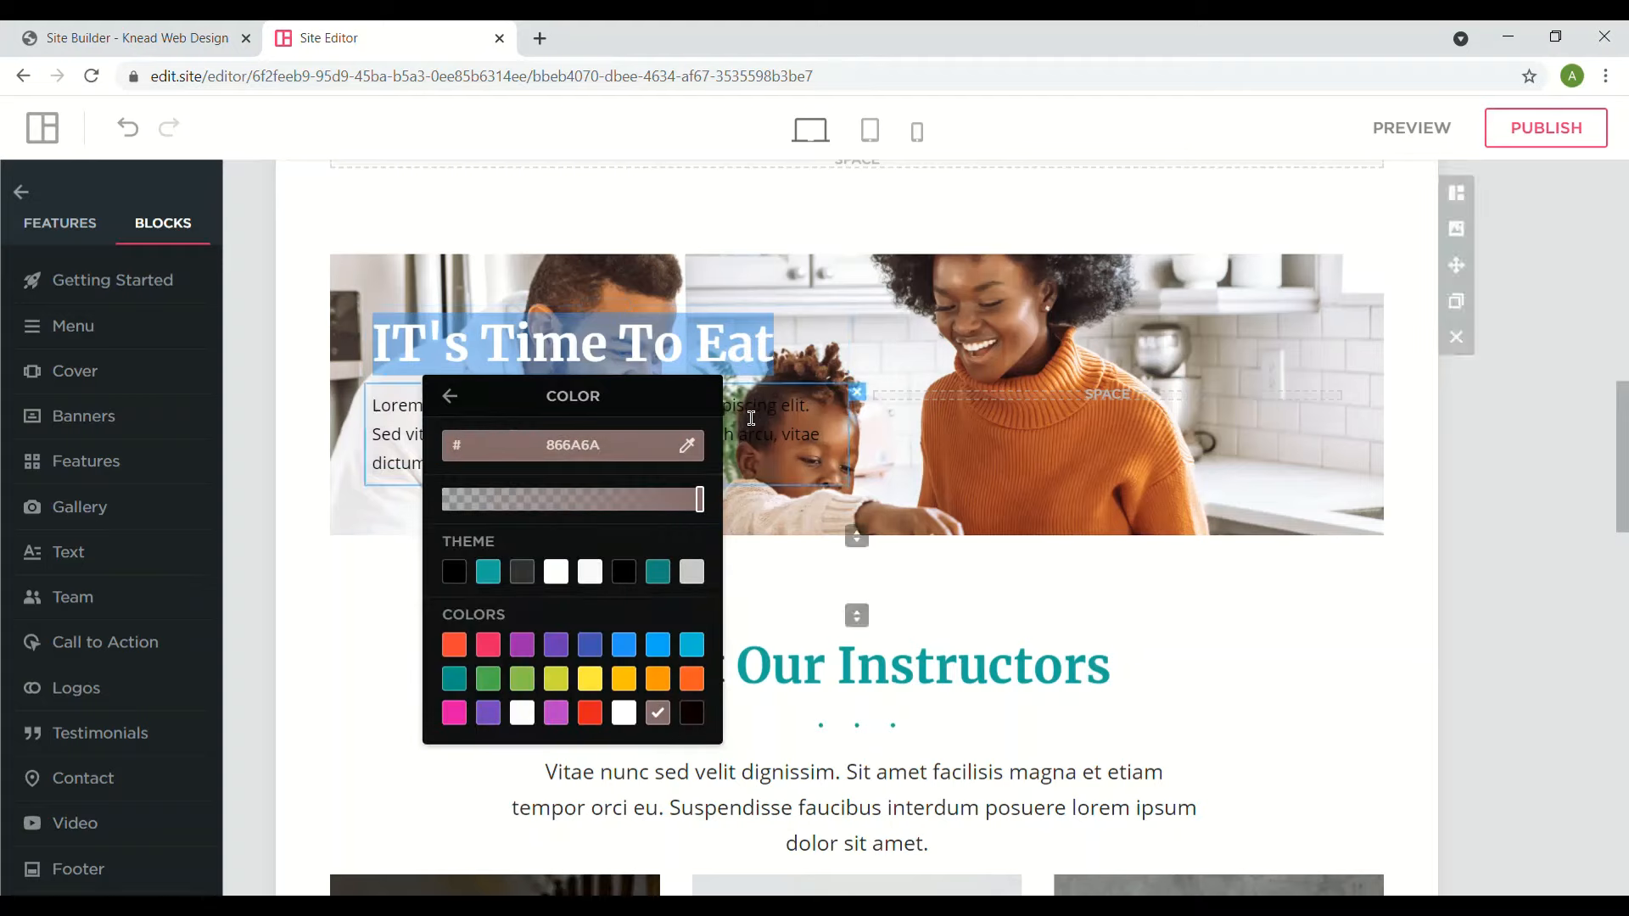
click(635, 586)
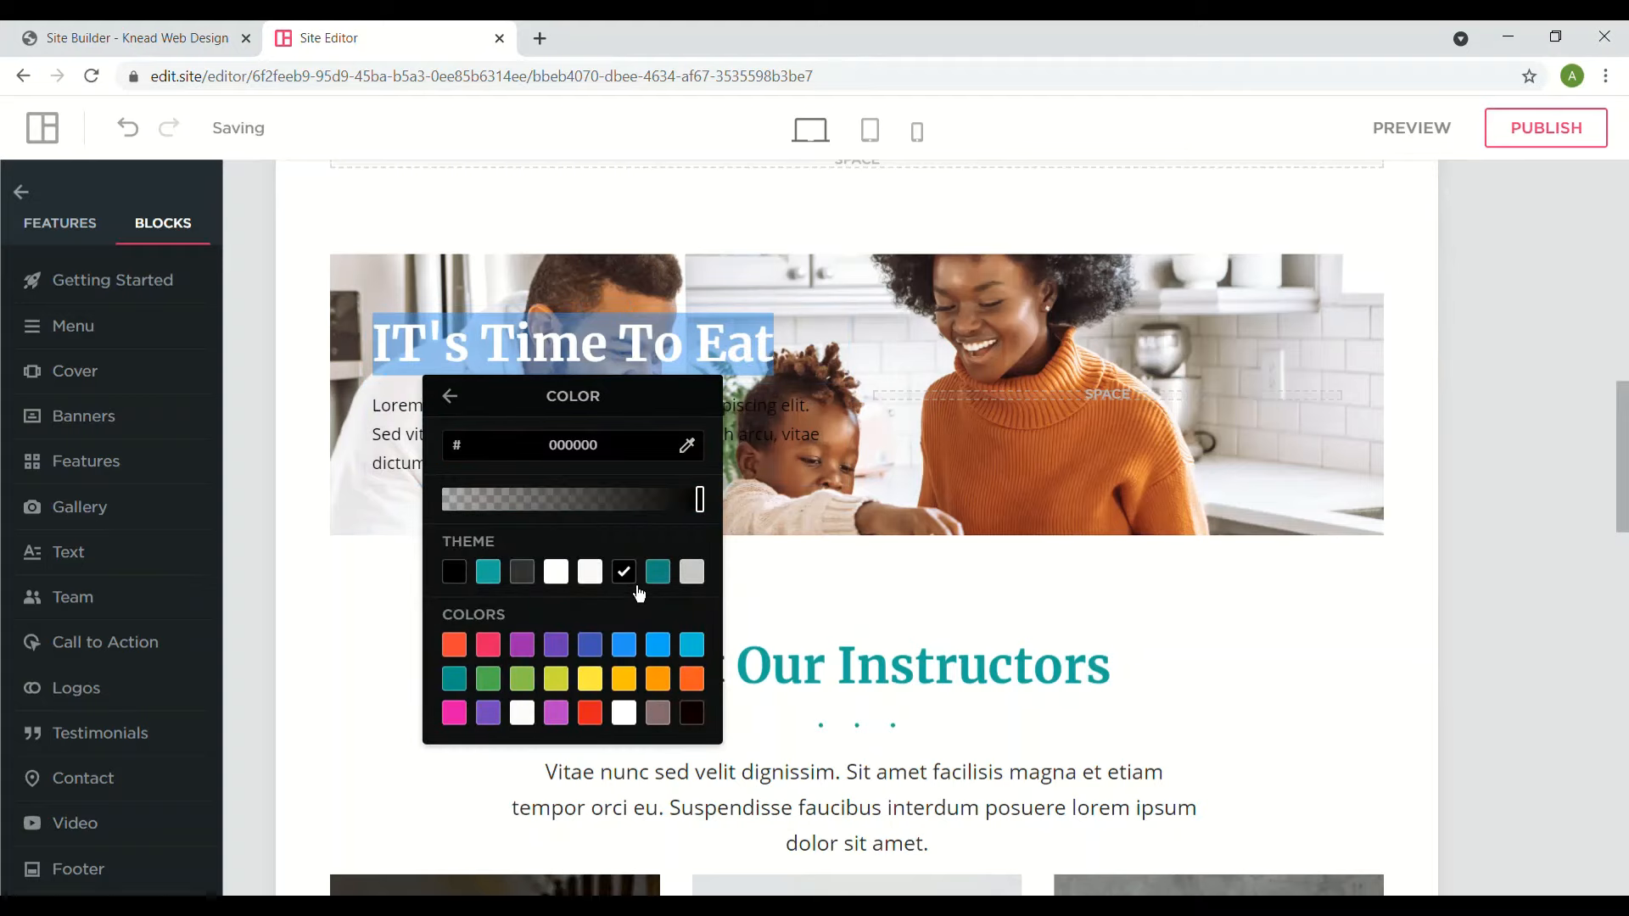
click(451, 396)
click(920, 380)
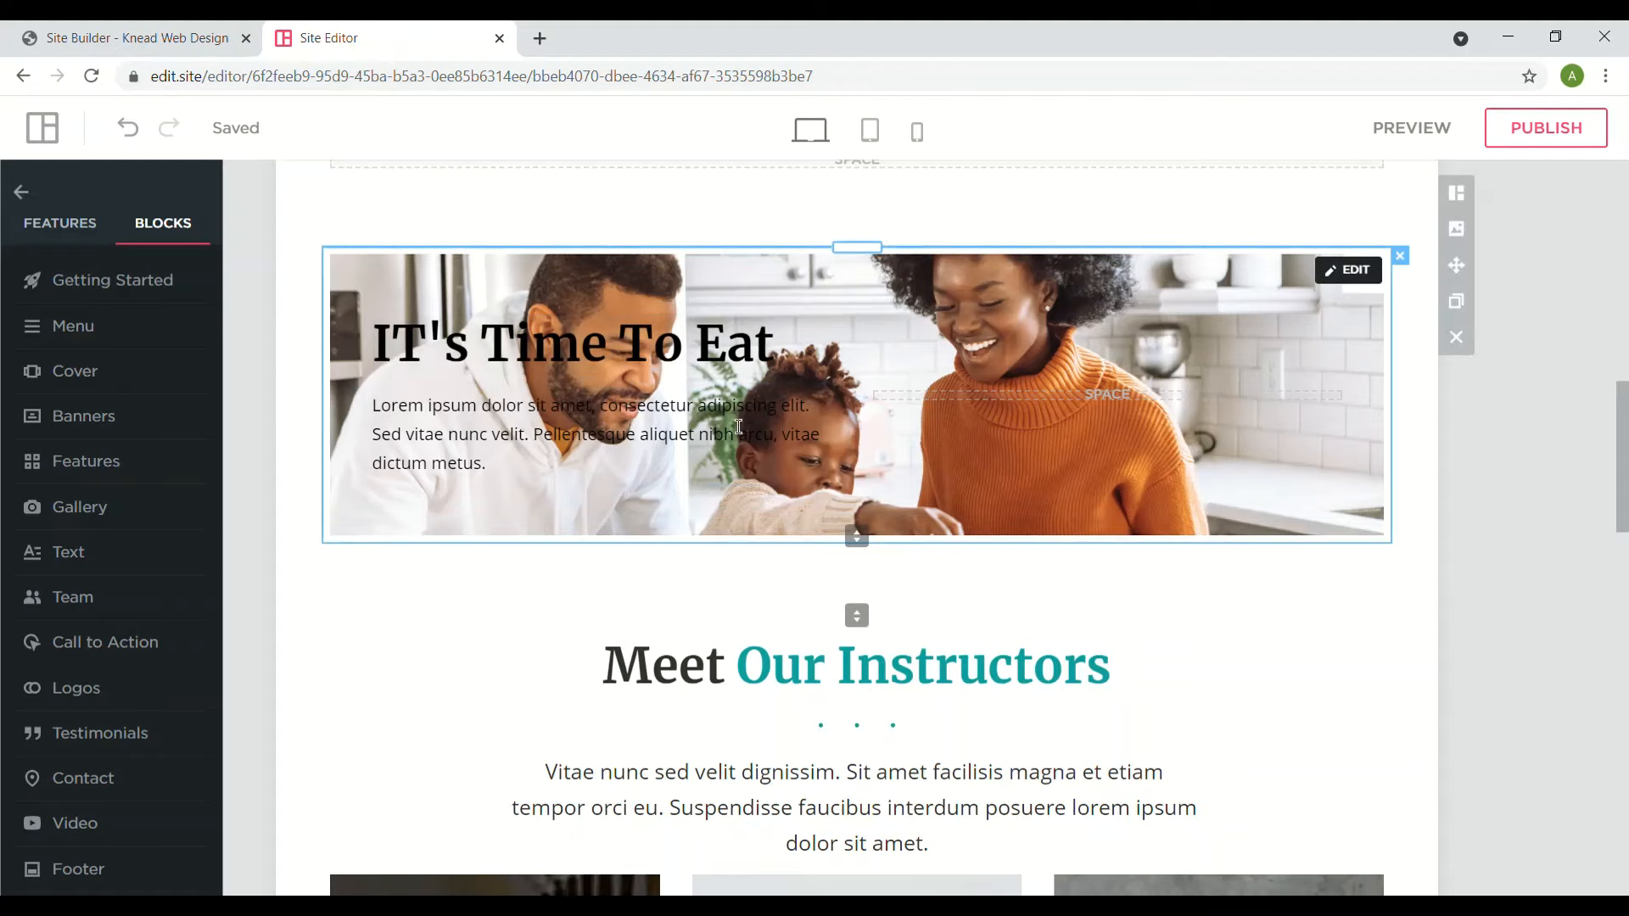
- Scroll to Meet Our Instructors and show the Blocks library's Call to Action designs
scroll(857, 526, up, 2)
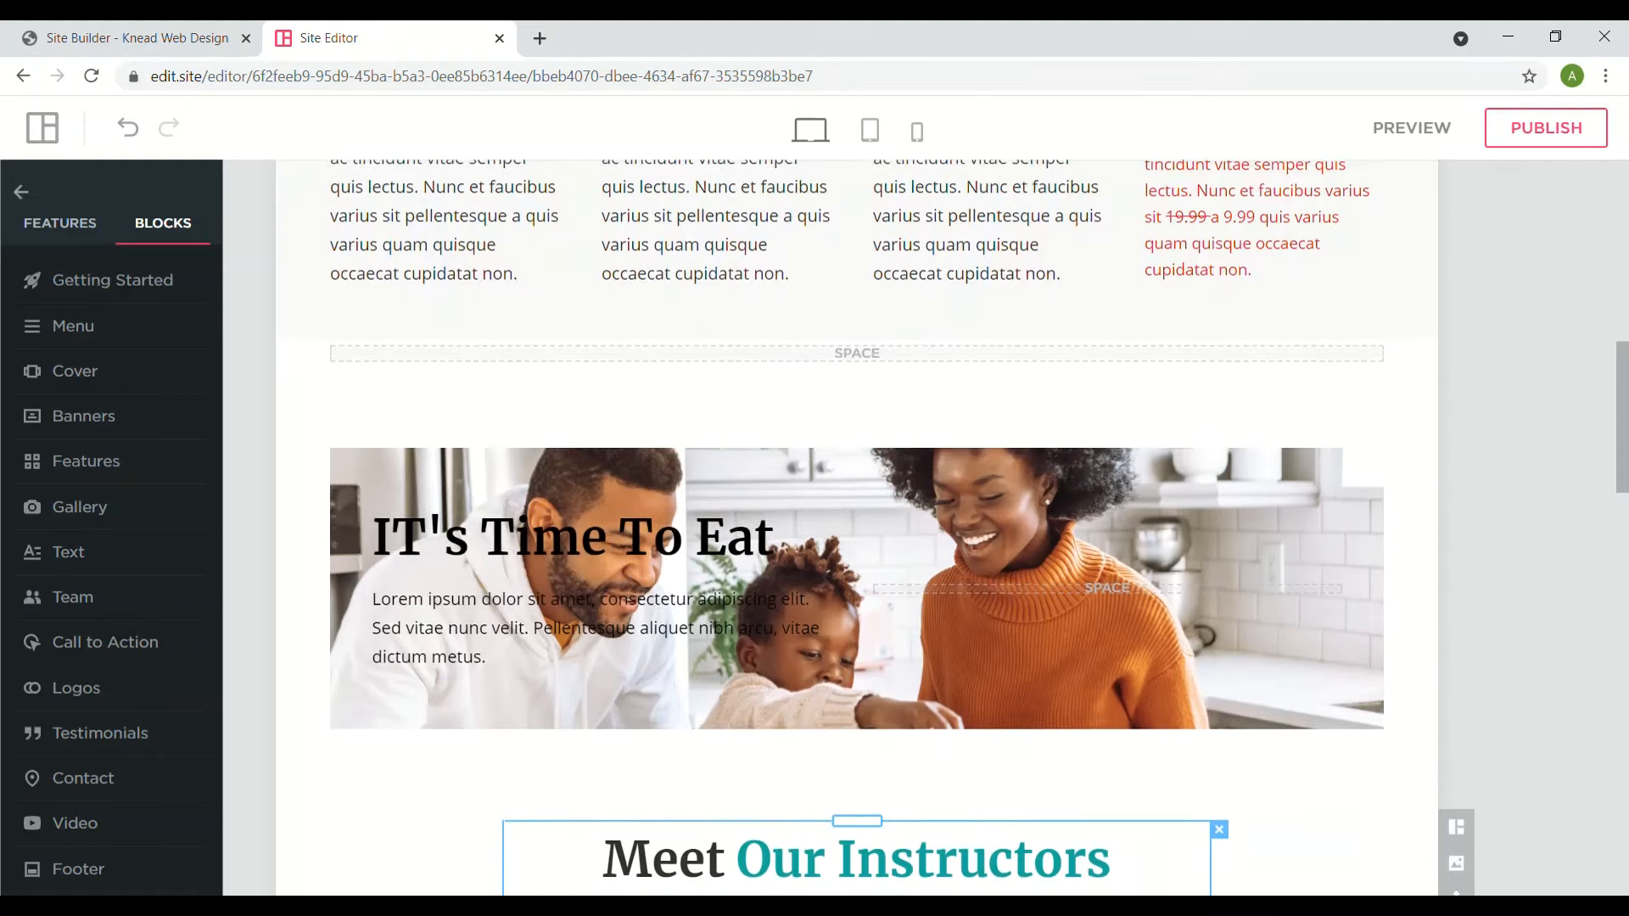
scroll(857, 526, down, 8)
scroll(857, 526, up, 1)
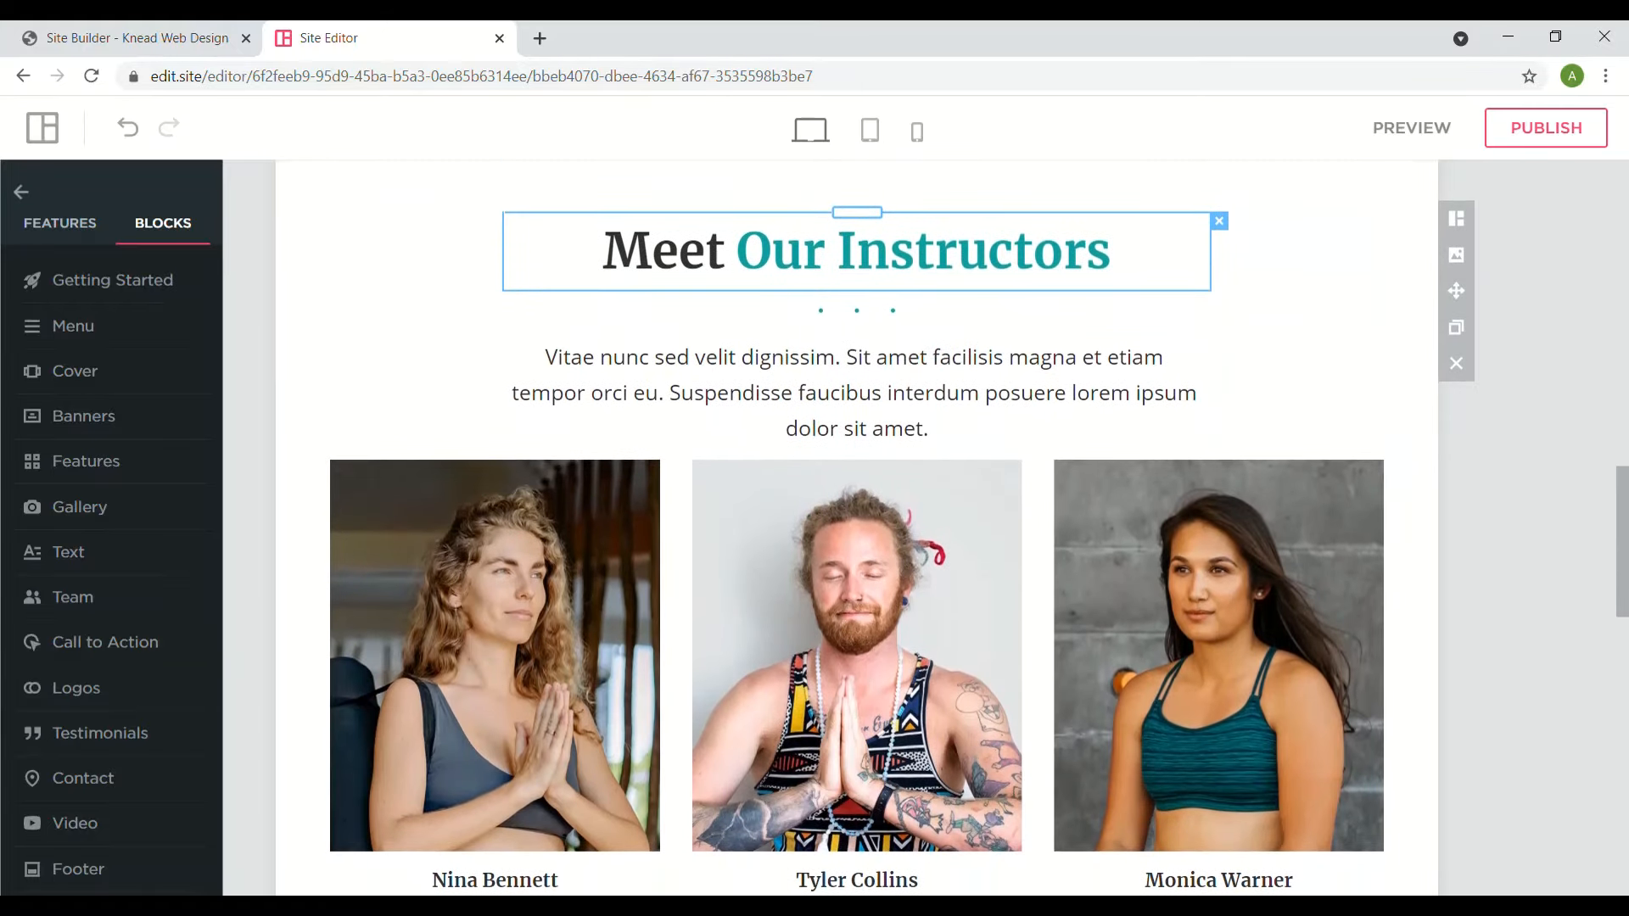
triple_click(1088, 268)
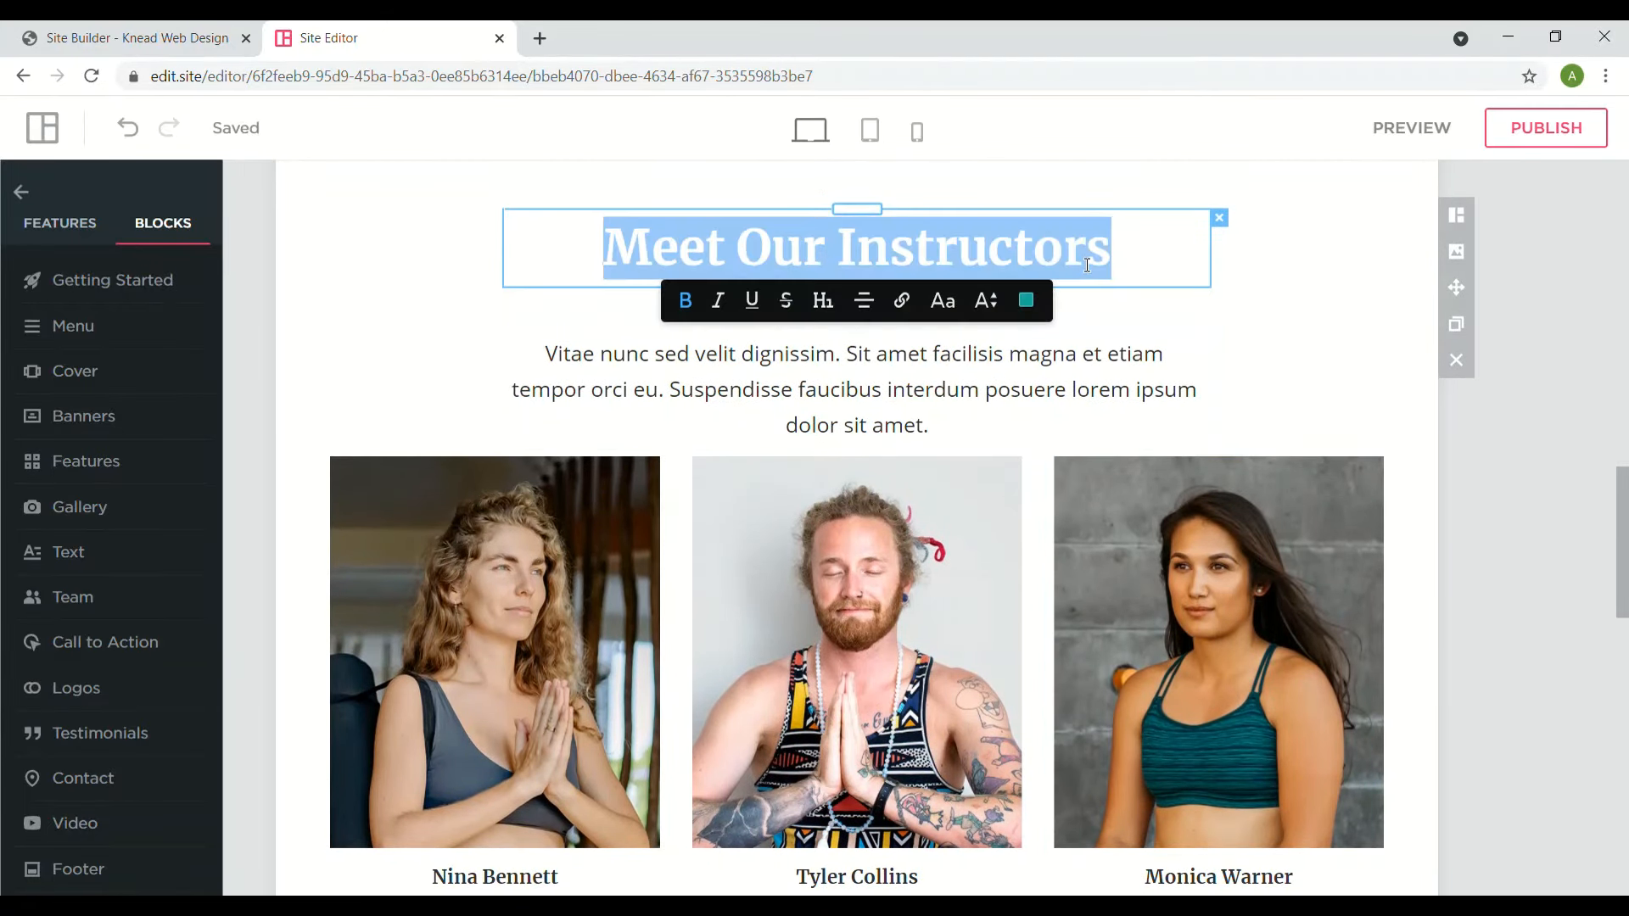
click(1381, 322)
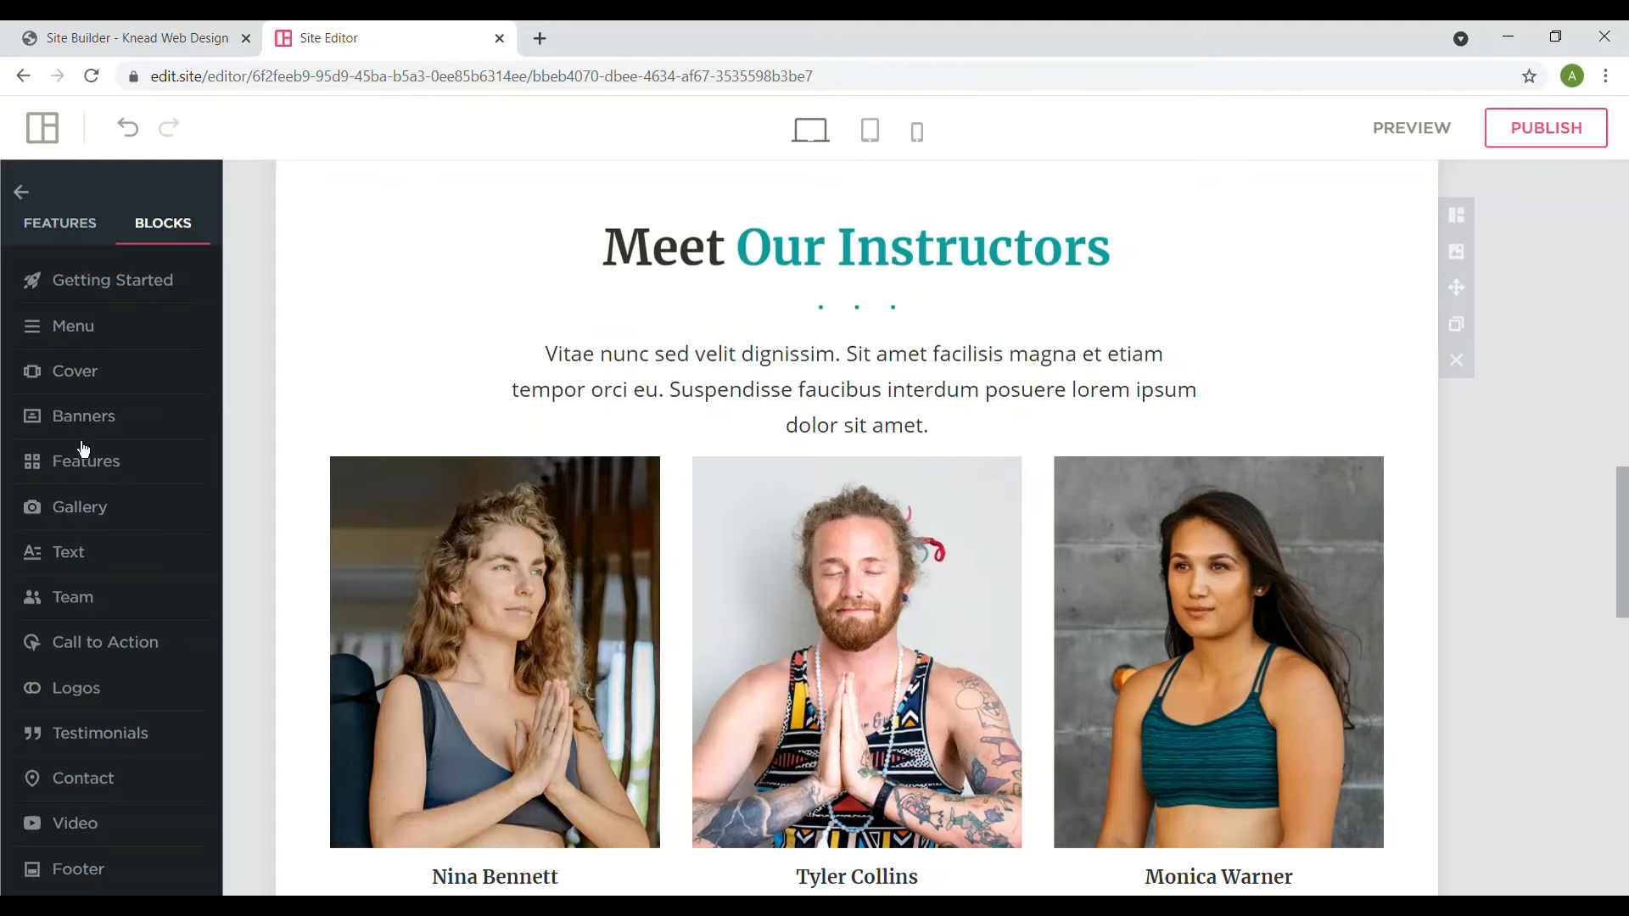
click(119, 458)
click(76, 649)
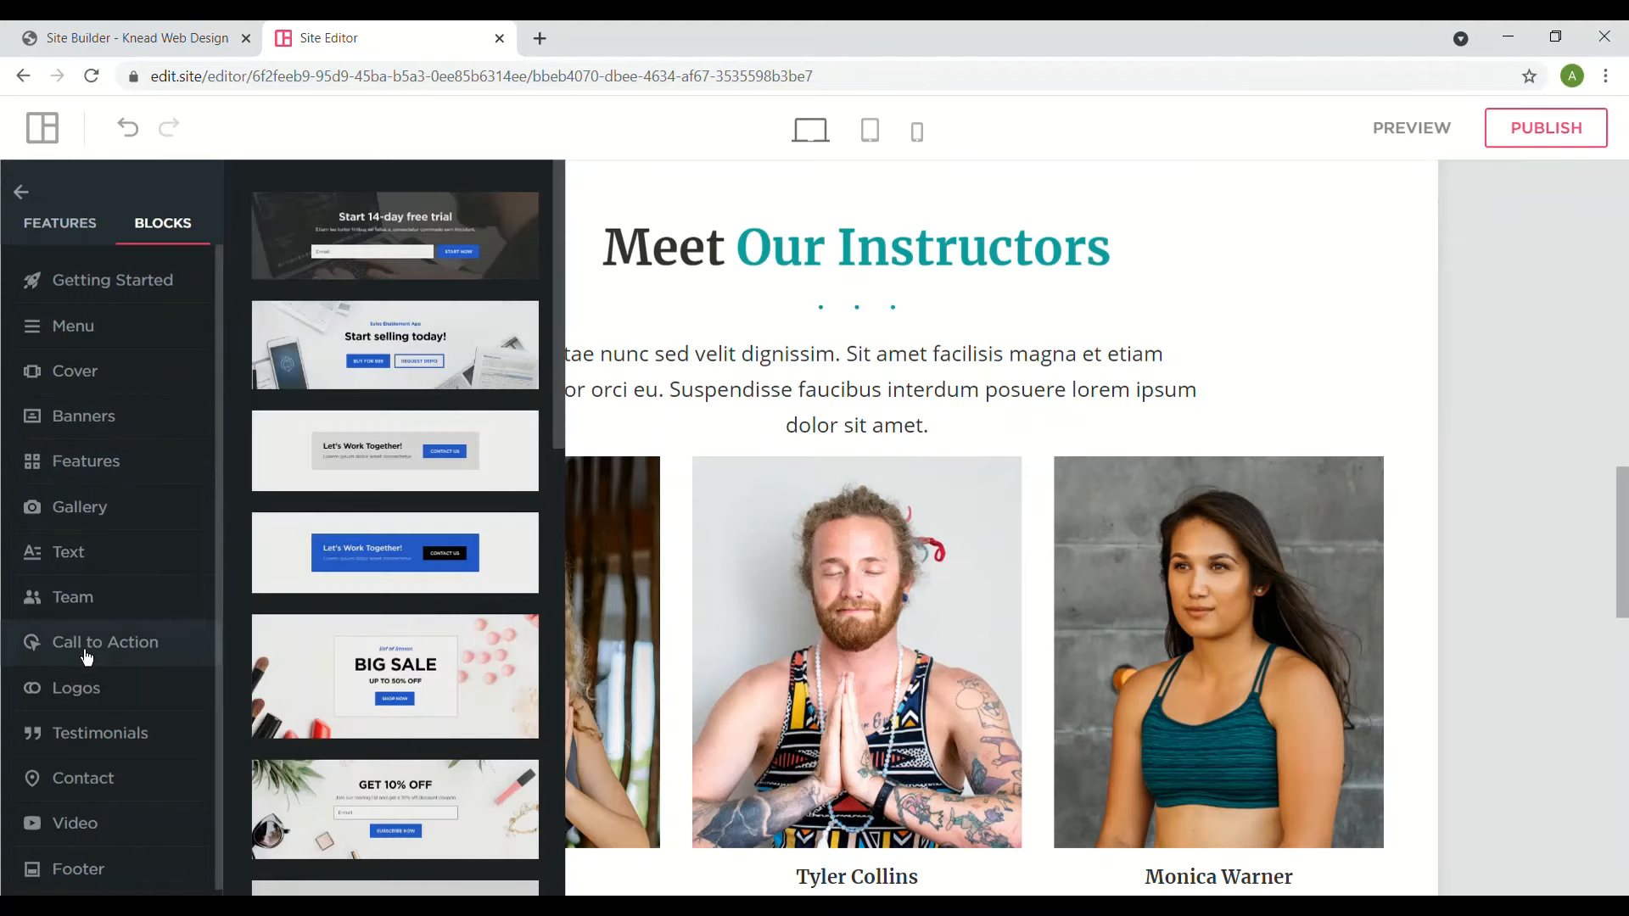
- Drop the Start Selling Today block, with BUY FOR $99 and REQUEST DEMO buttons, above the instructors
drag(428, 374, 928, 677)
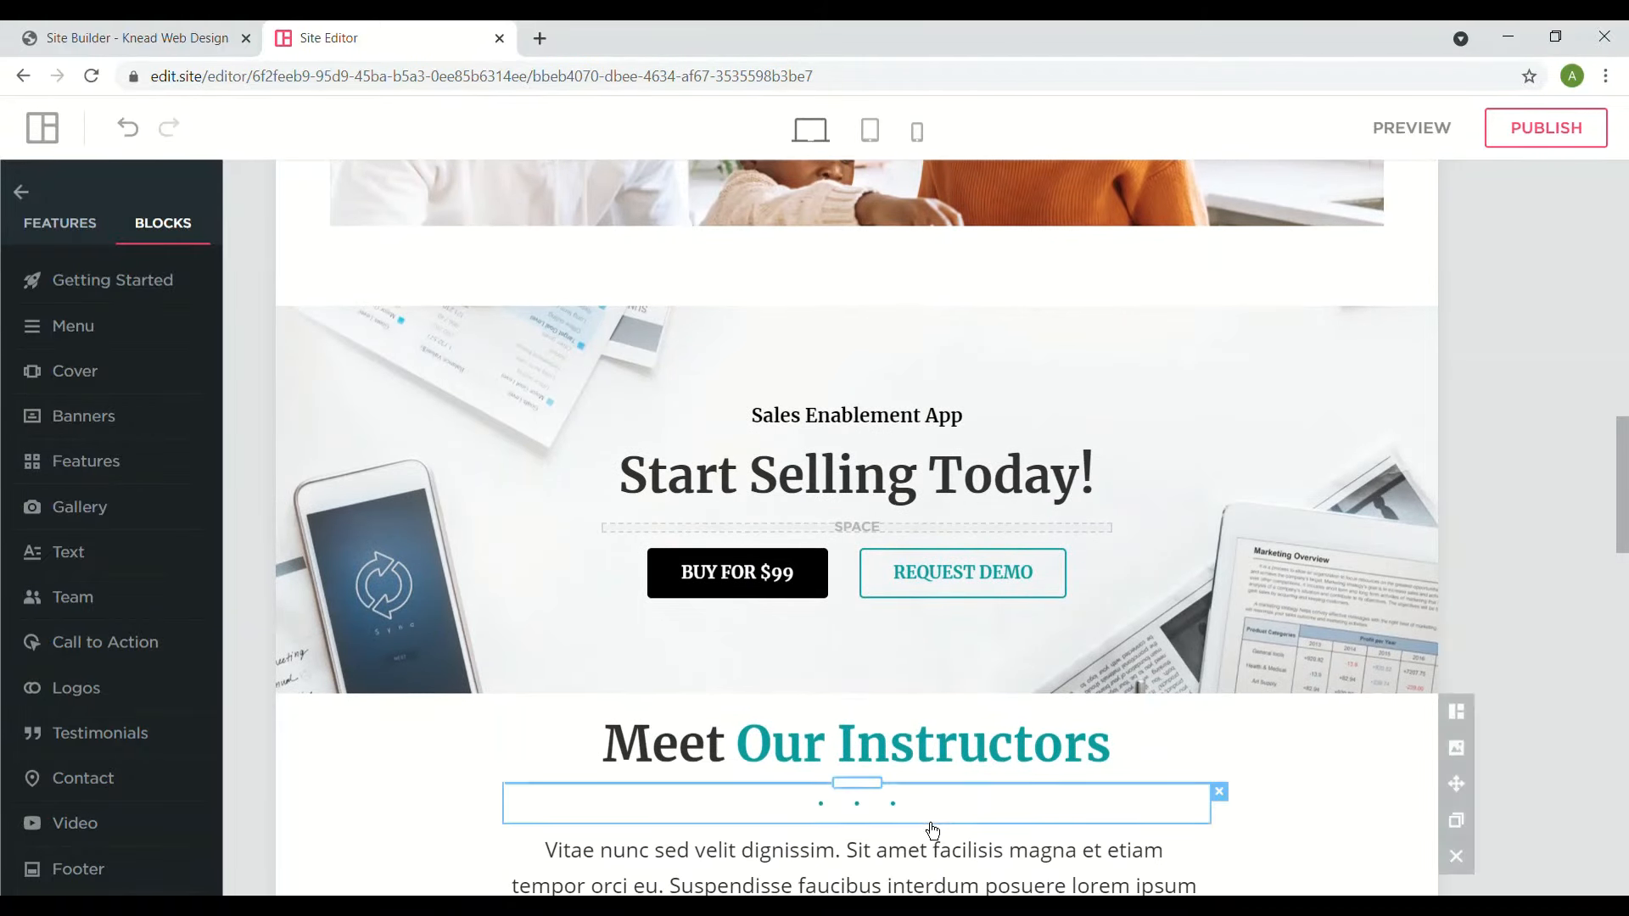
triple_click(745, 593)
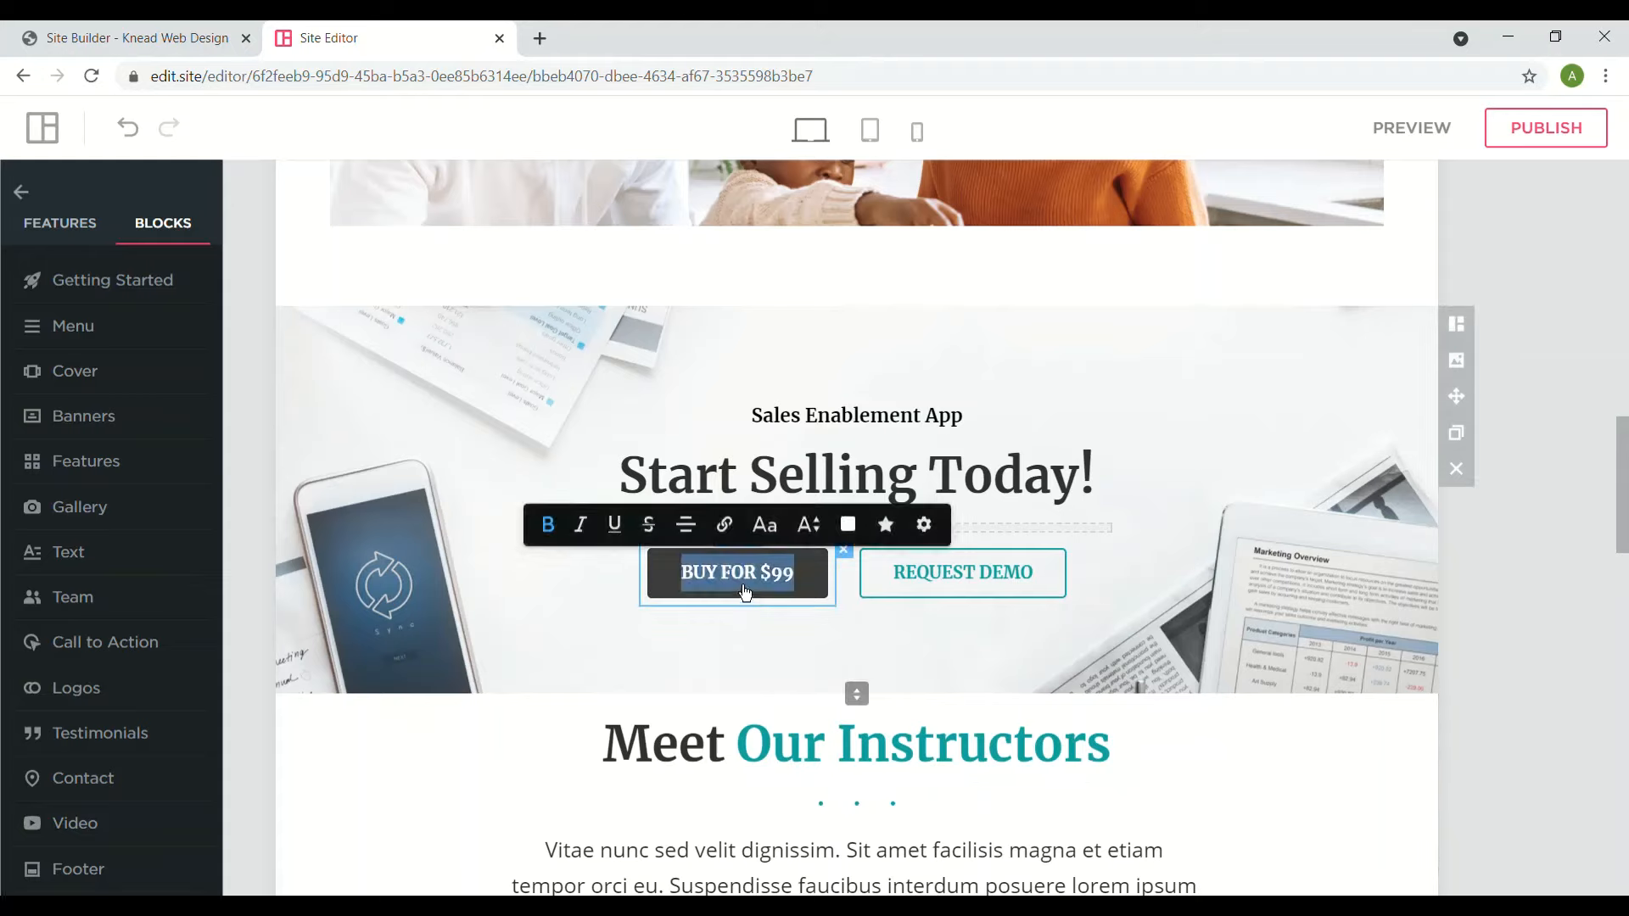
triple_click(973, 606)
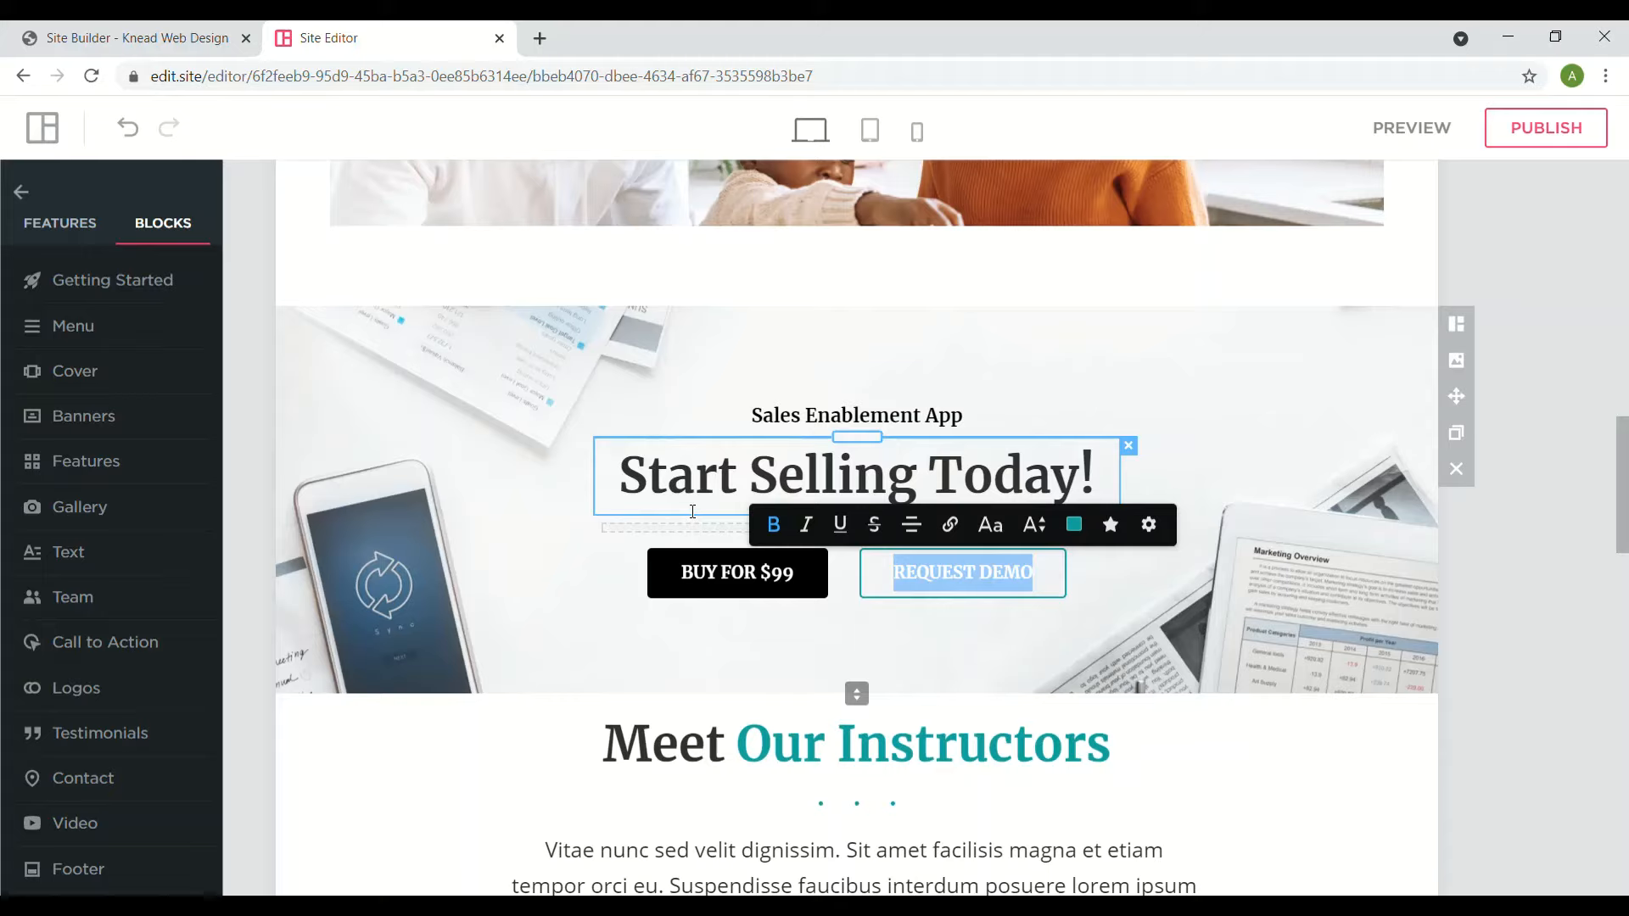
click(512, 603)
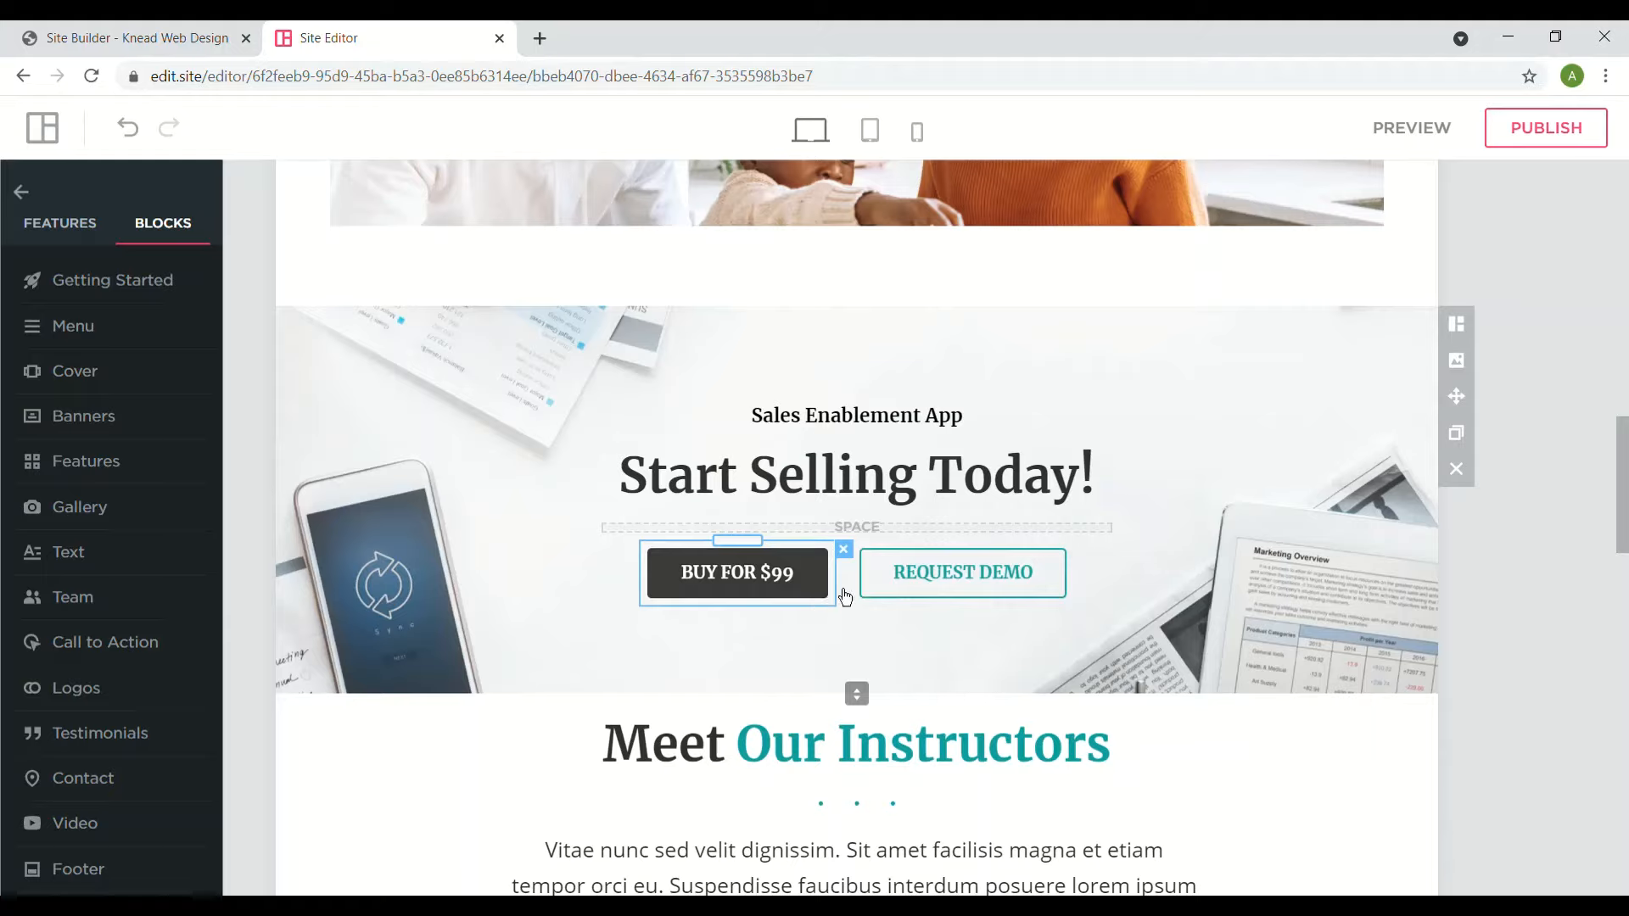
- Drag a three-quote What People Say testimonials block below the Start Selling Today banner
mouse_move(11, 376)
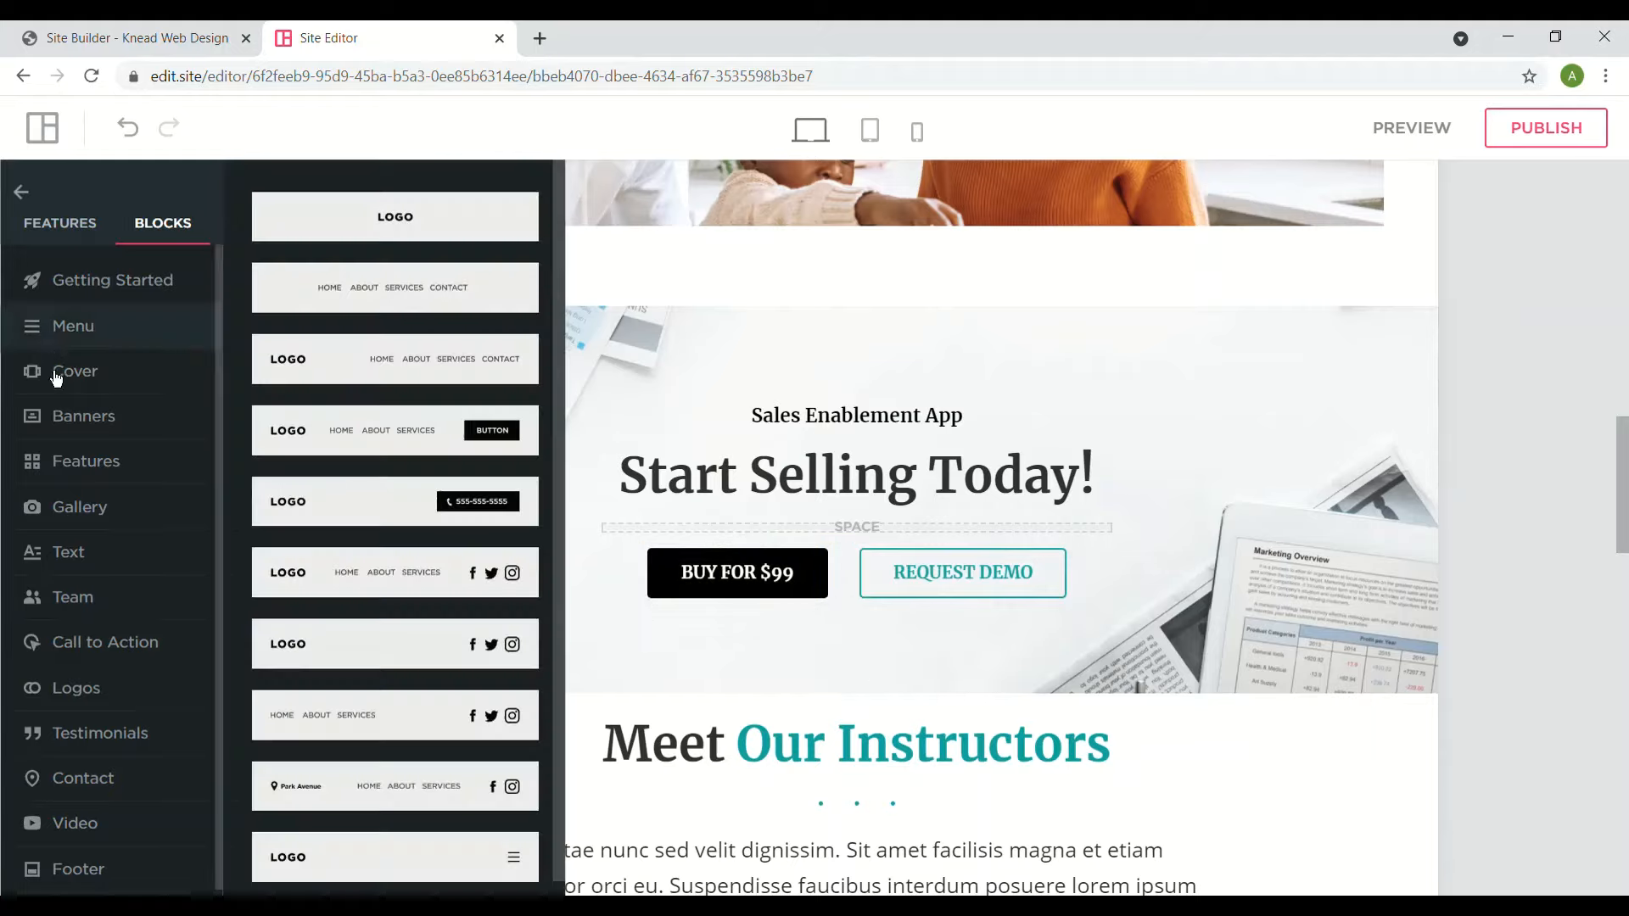
mouse_move(92, 757)
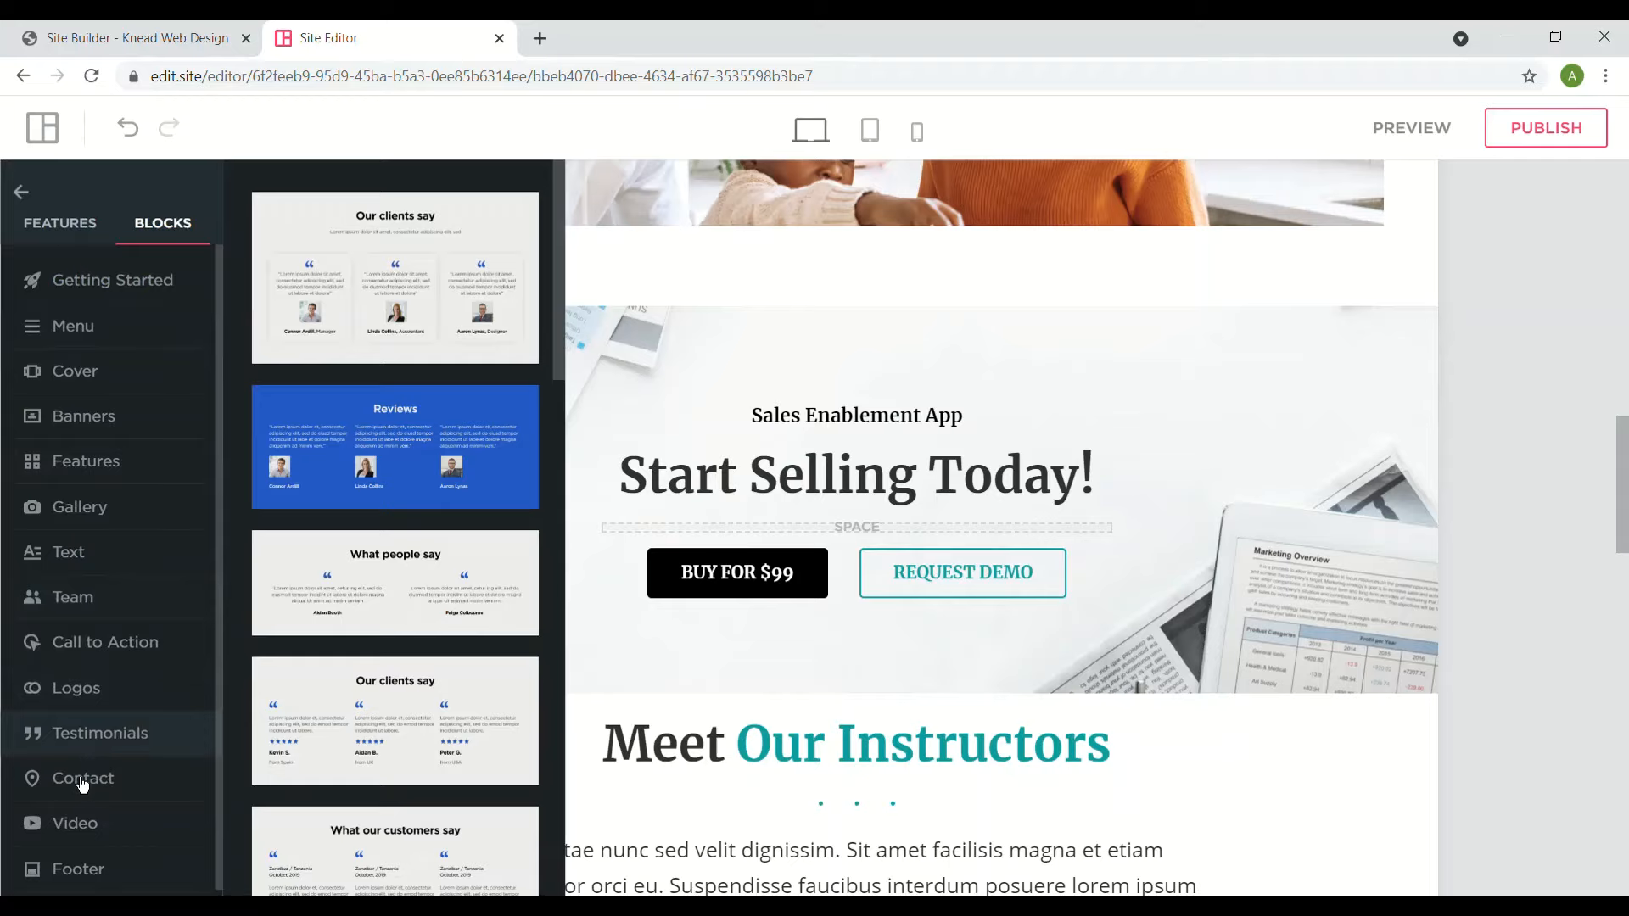
mouse_move(90, 827)
drag(297, 731, 798, 728)
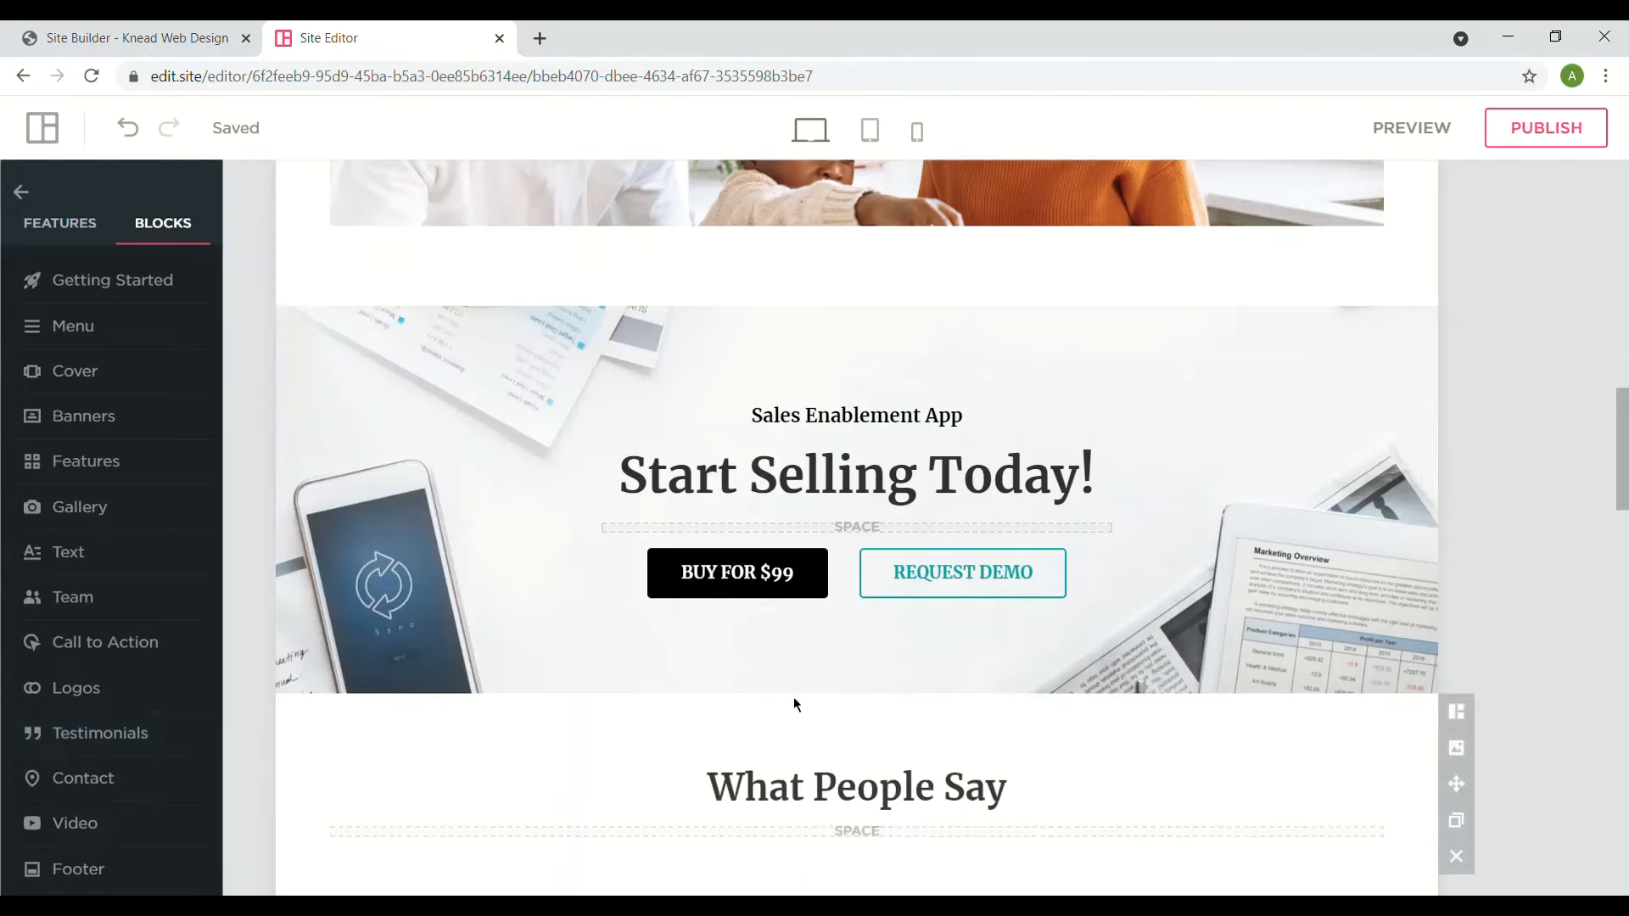
scroll(795, 702, down, 4)
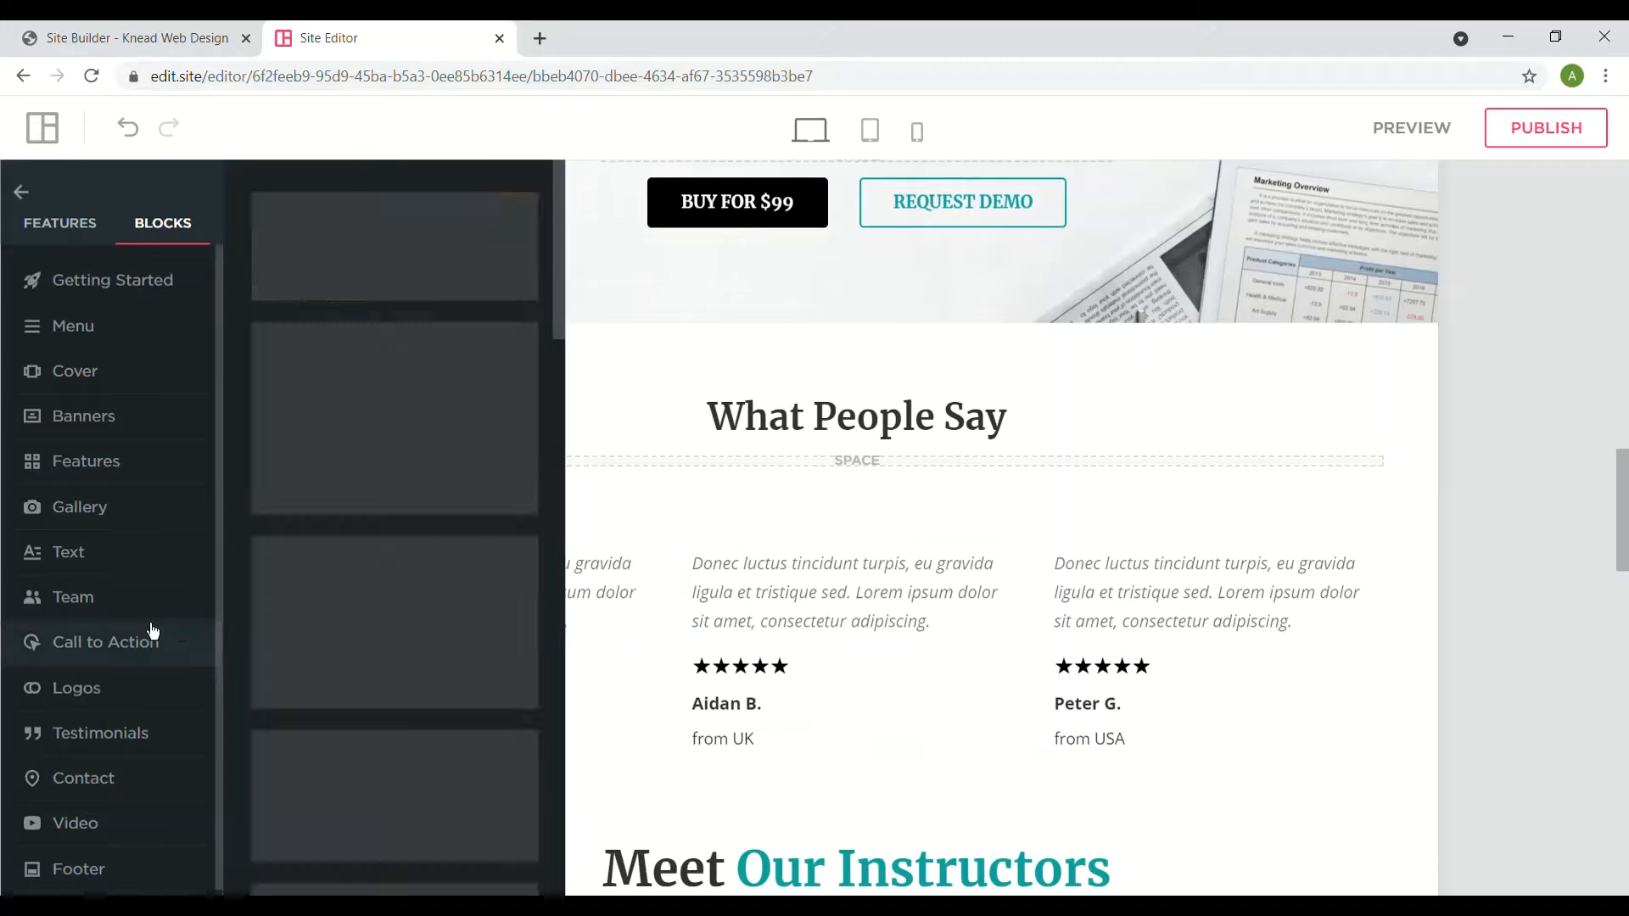
- Browse the block categories, then switch to Features elements such as Heading, Text, Button and Map
mouse_move(99, 506)
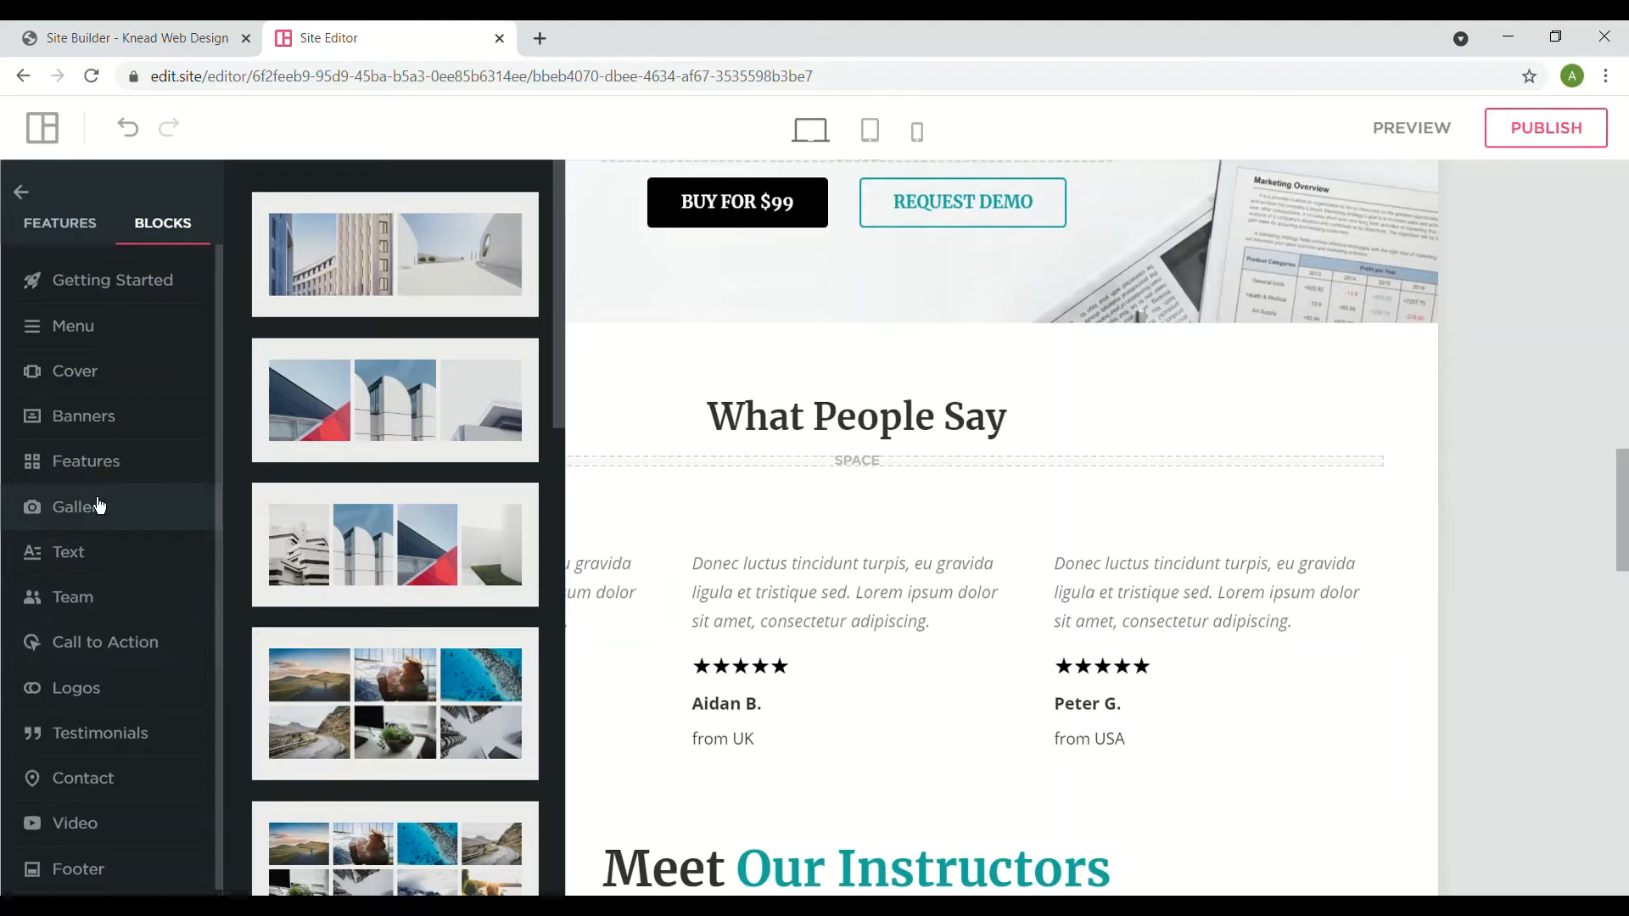
mouse_move(153, 608)
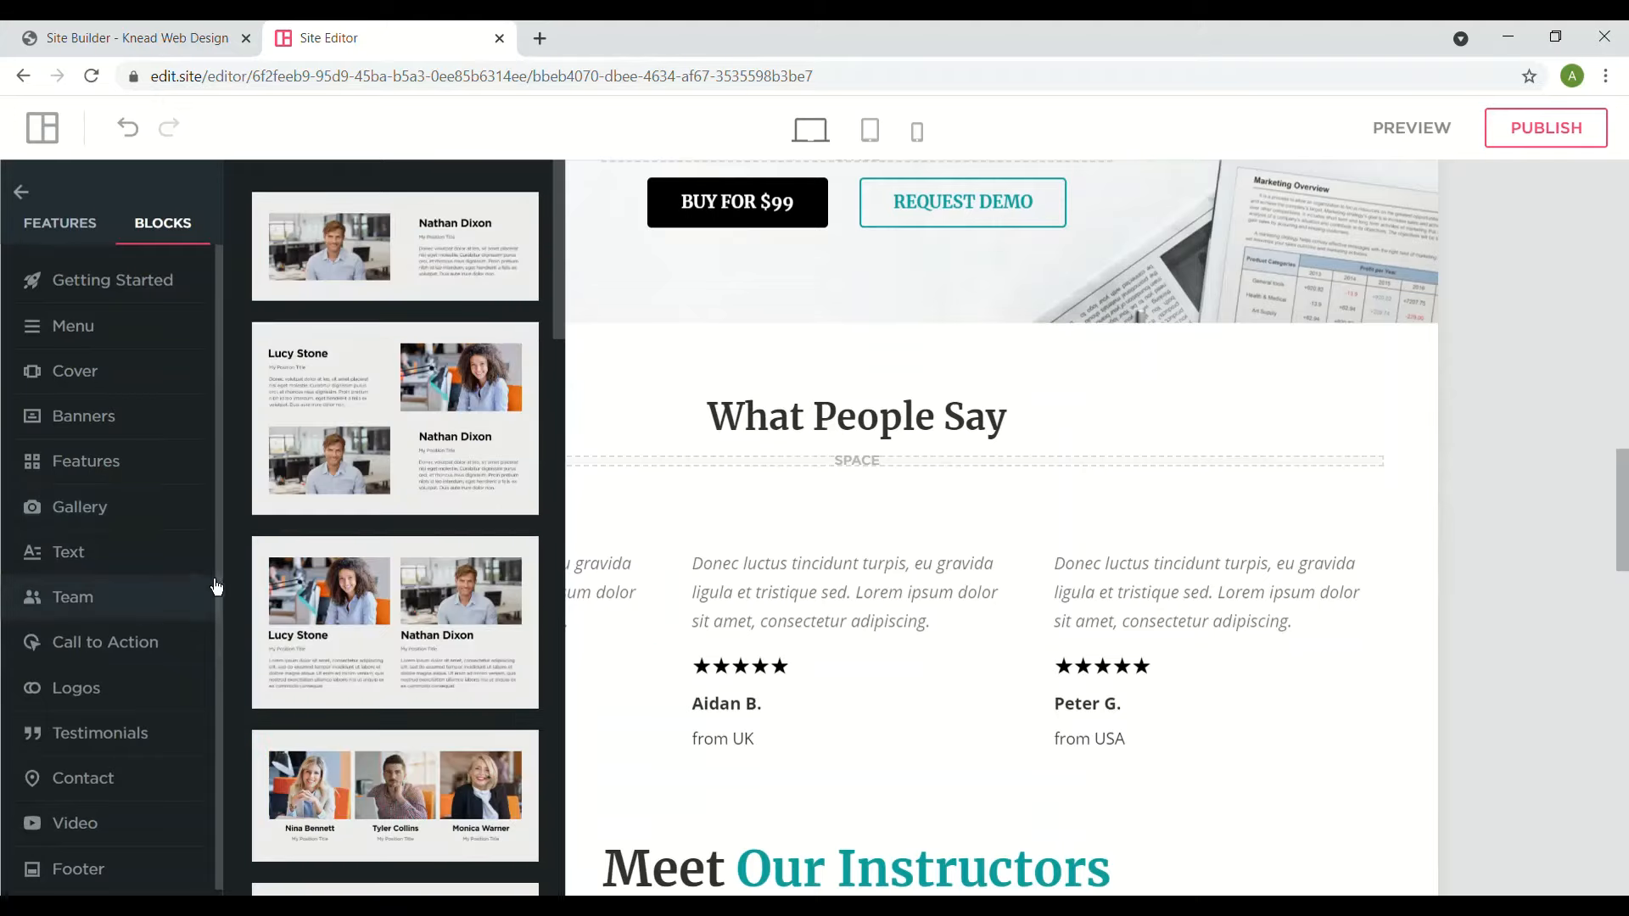
mouse_move(55, 638)
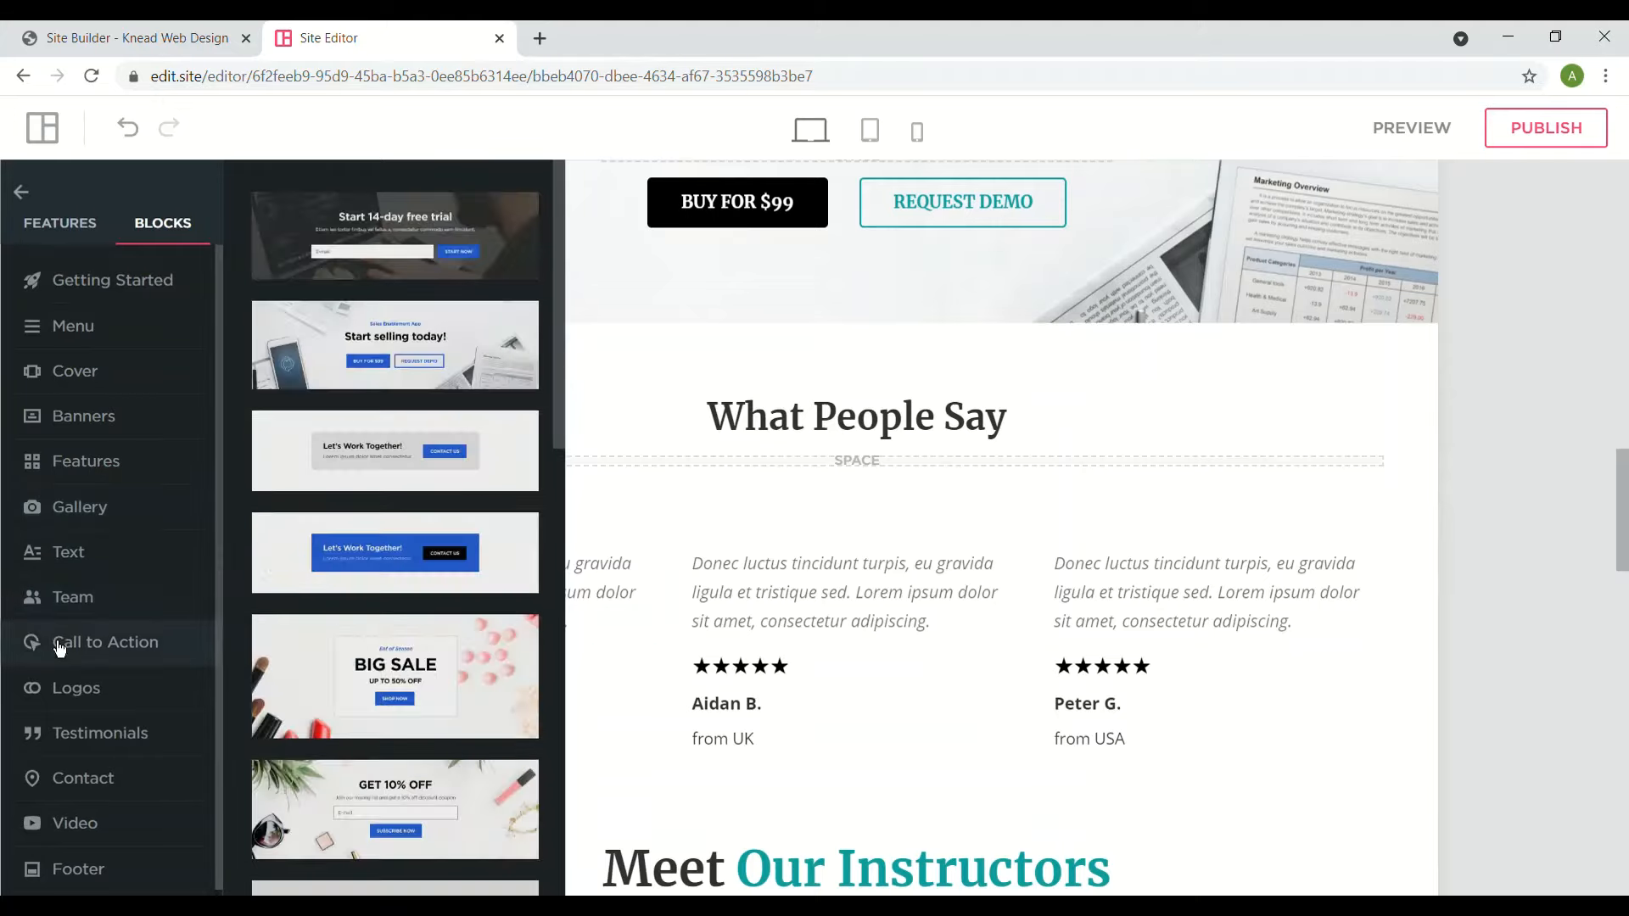
scroll(106, 636, up, 1)
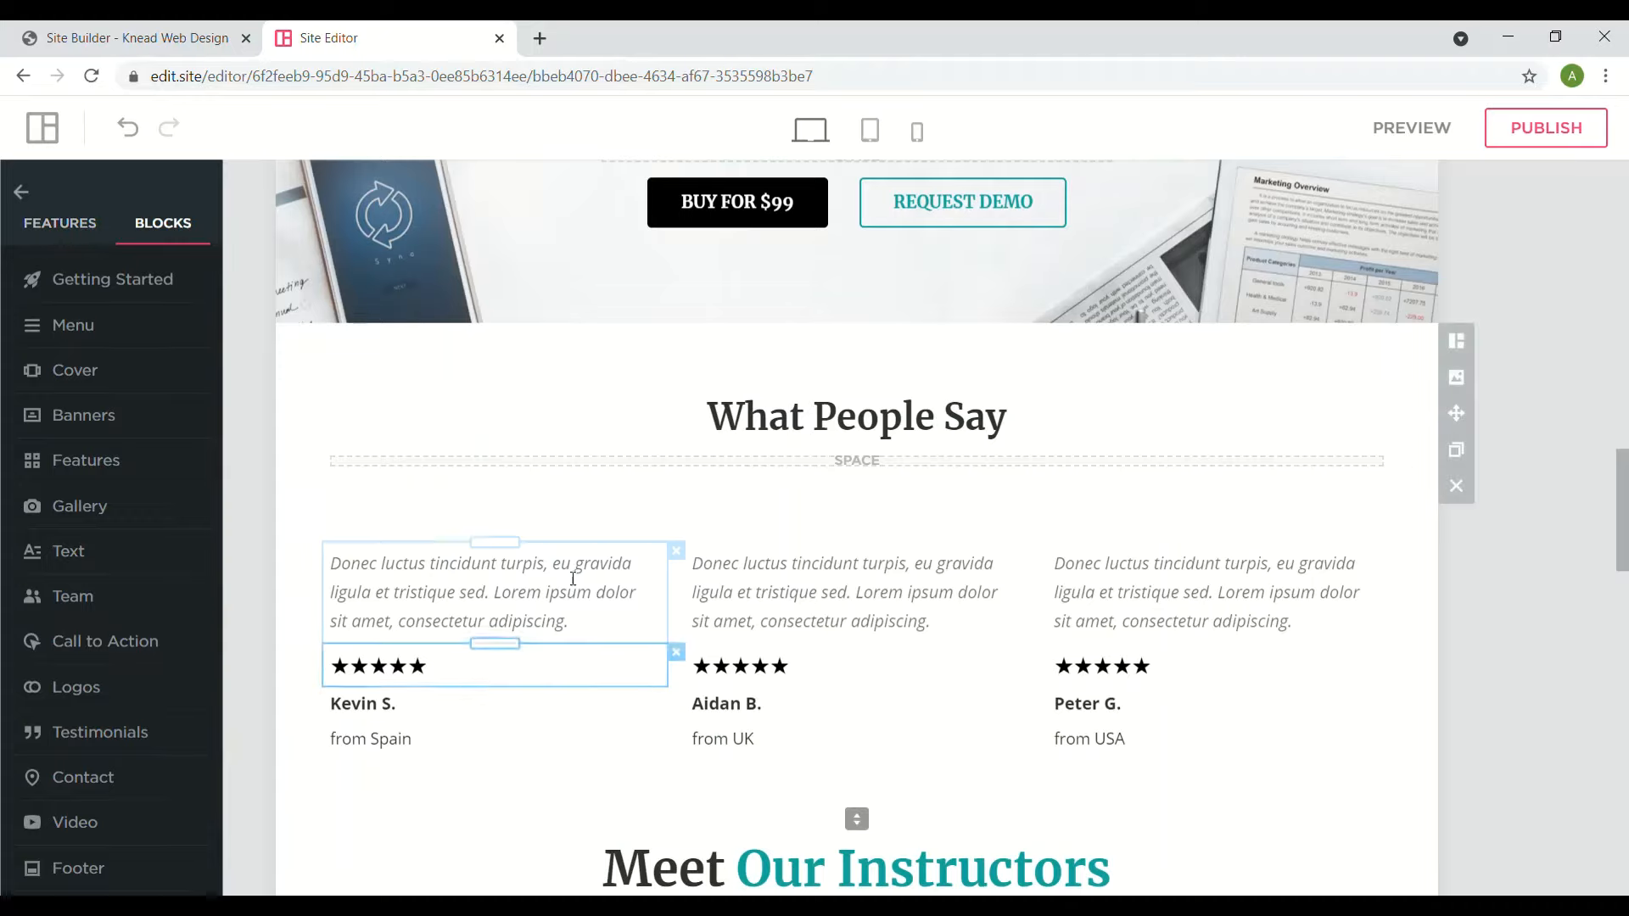
click(60, 236)
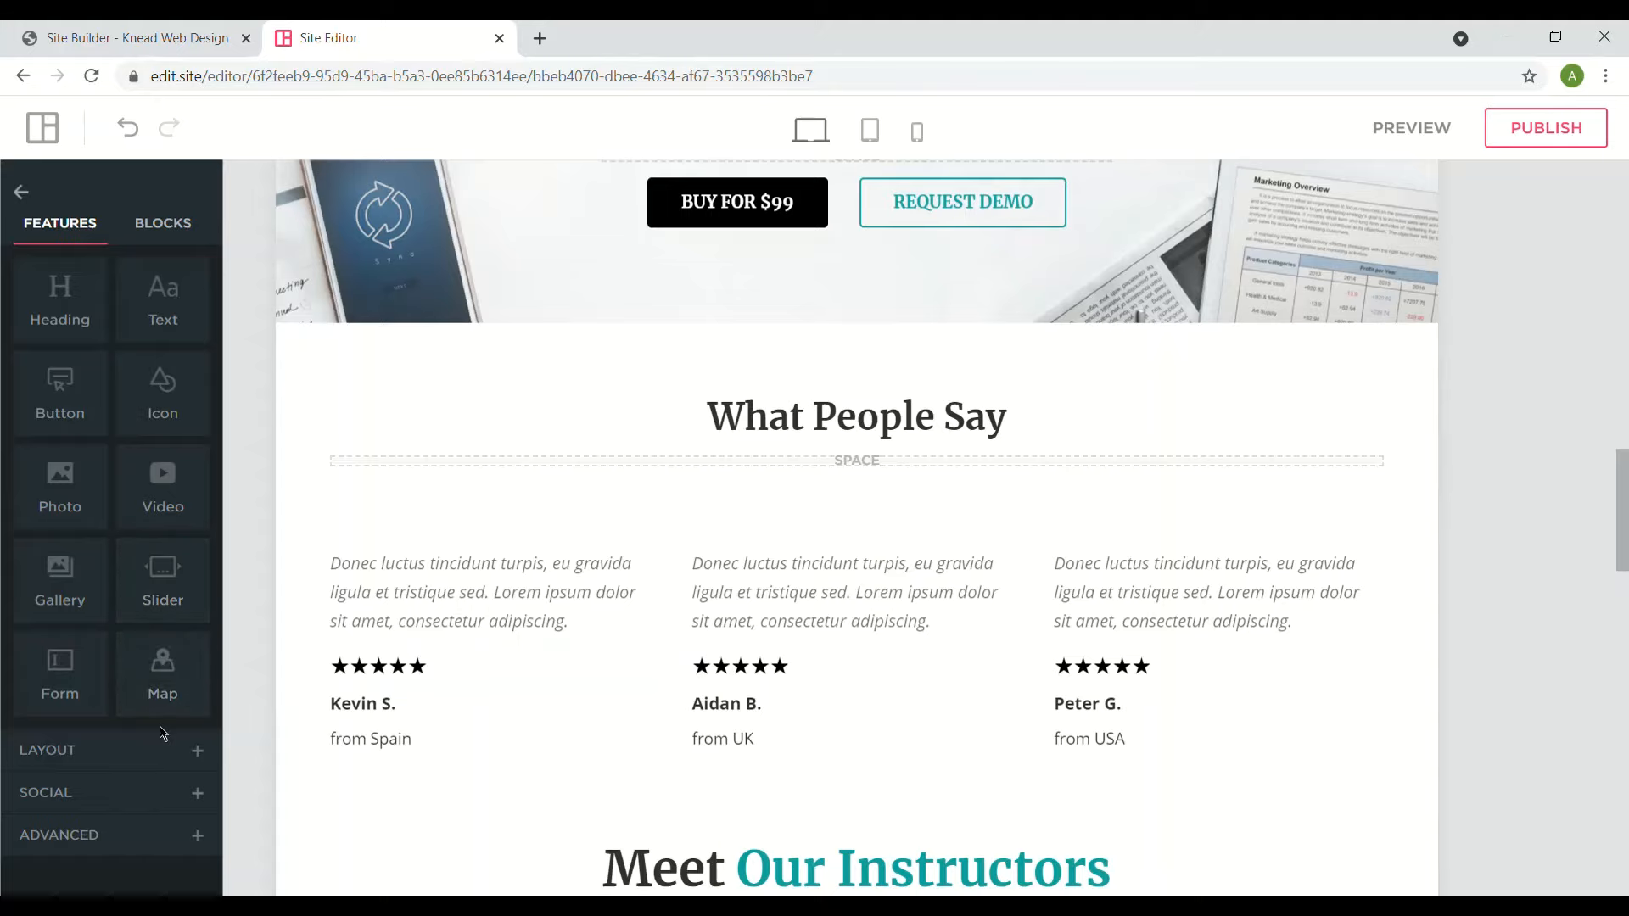
- Drop a Map element with a Park Ave, New York pin below the first testimonial's quote
drag(176, 698, 456, 621)
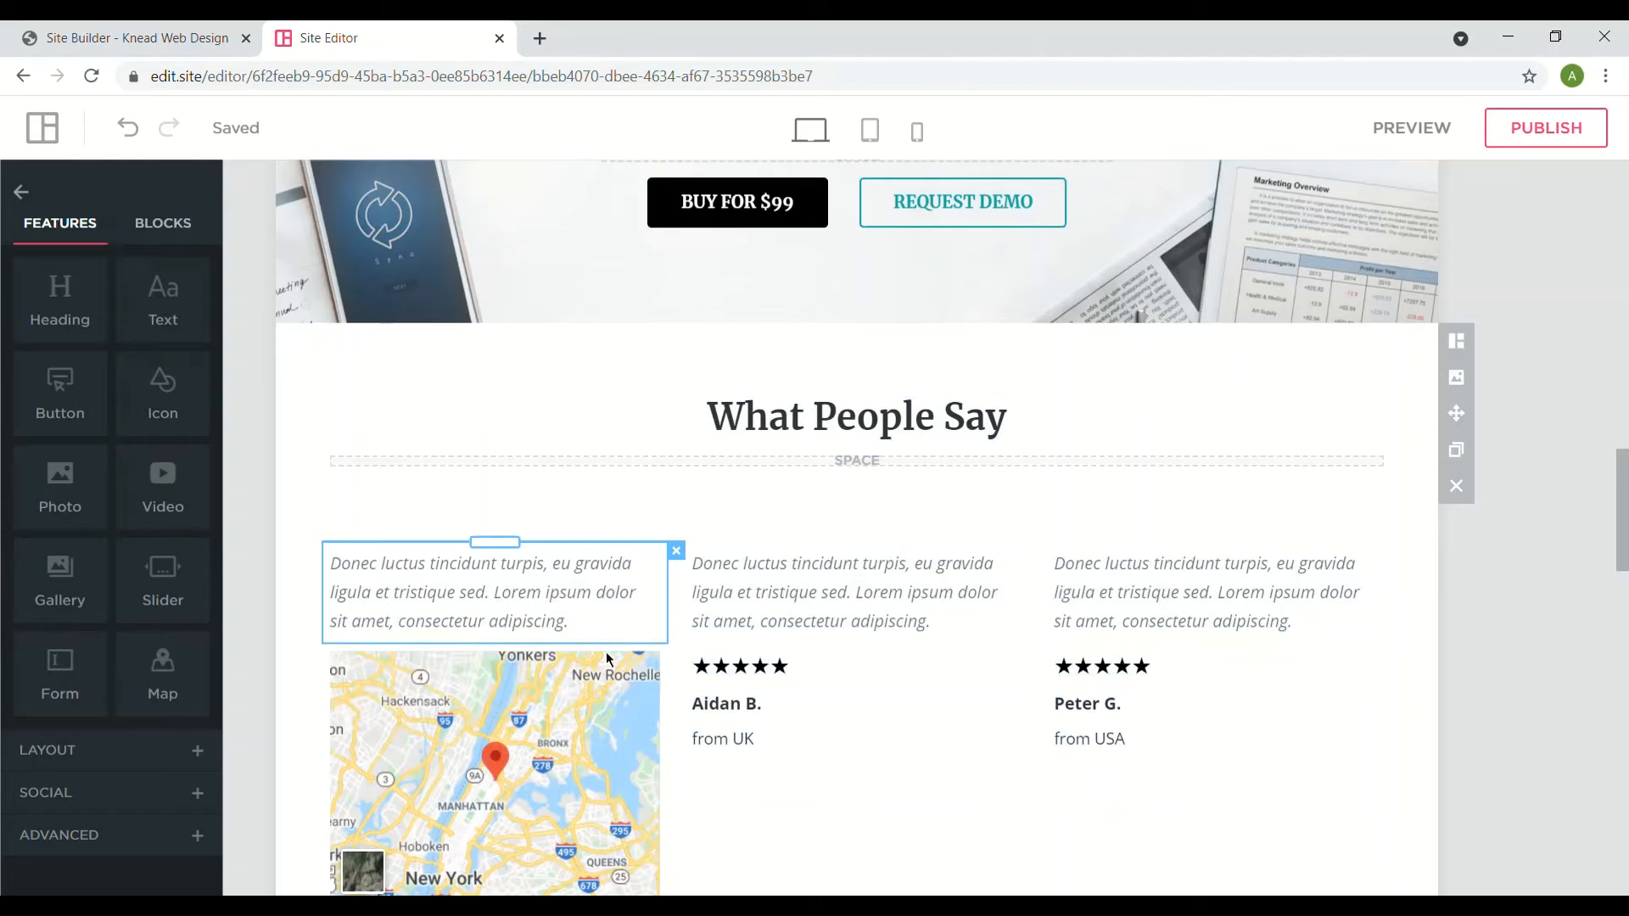
scroll(606, 652, down, 3)
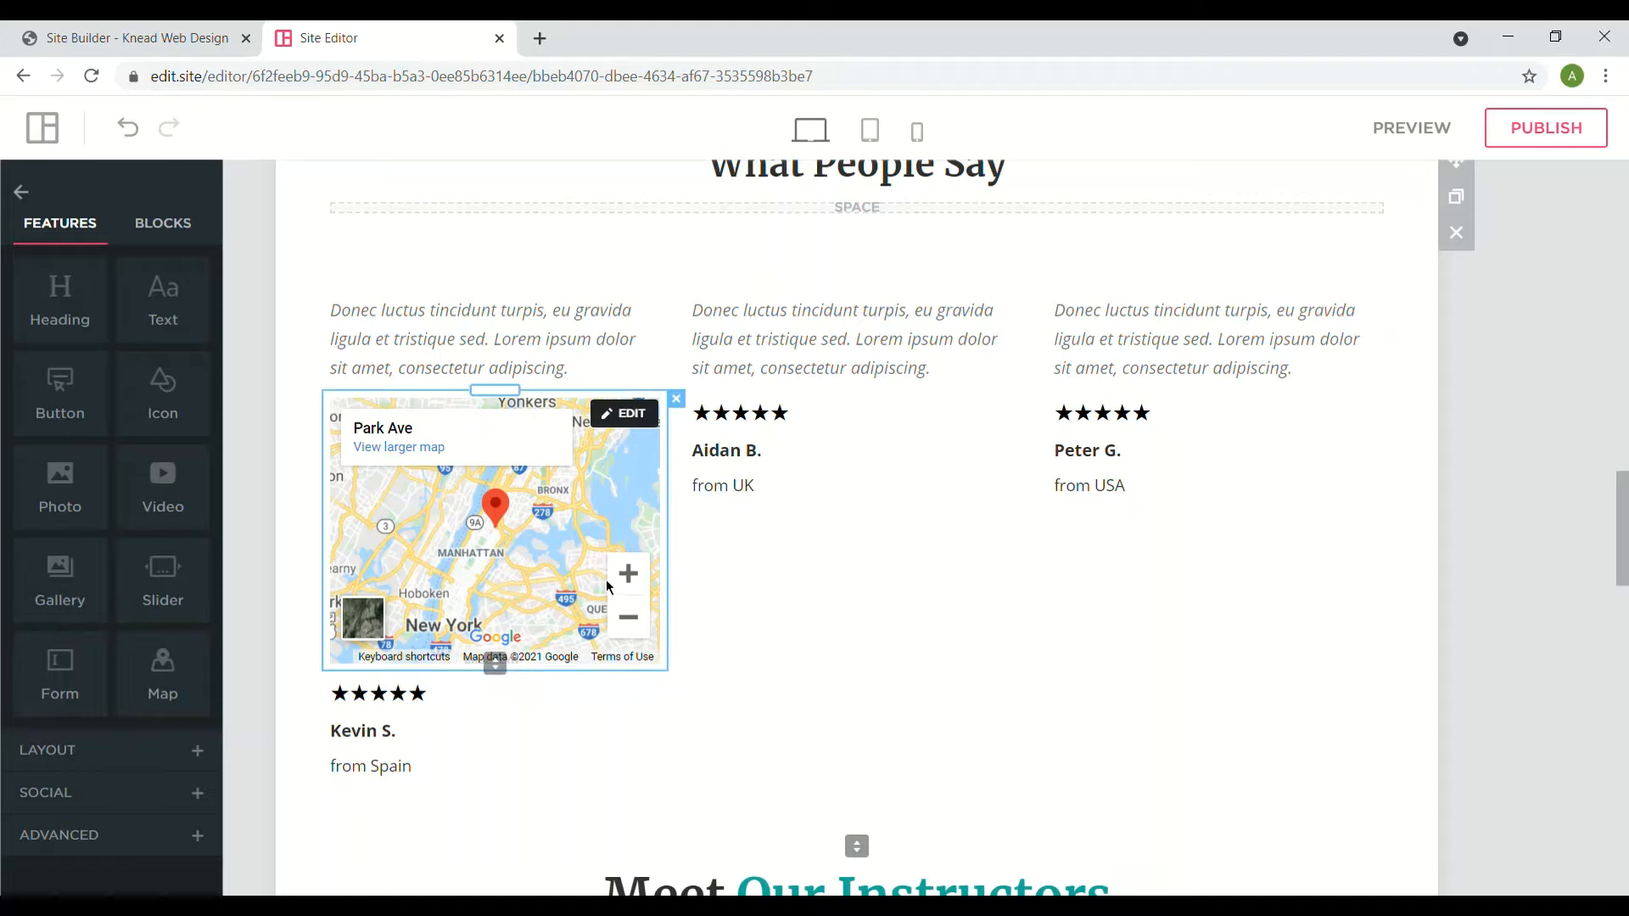
- Change the testimonial map's address from New York to Ohio
click(632, 414)
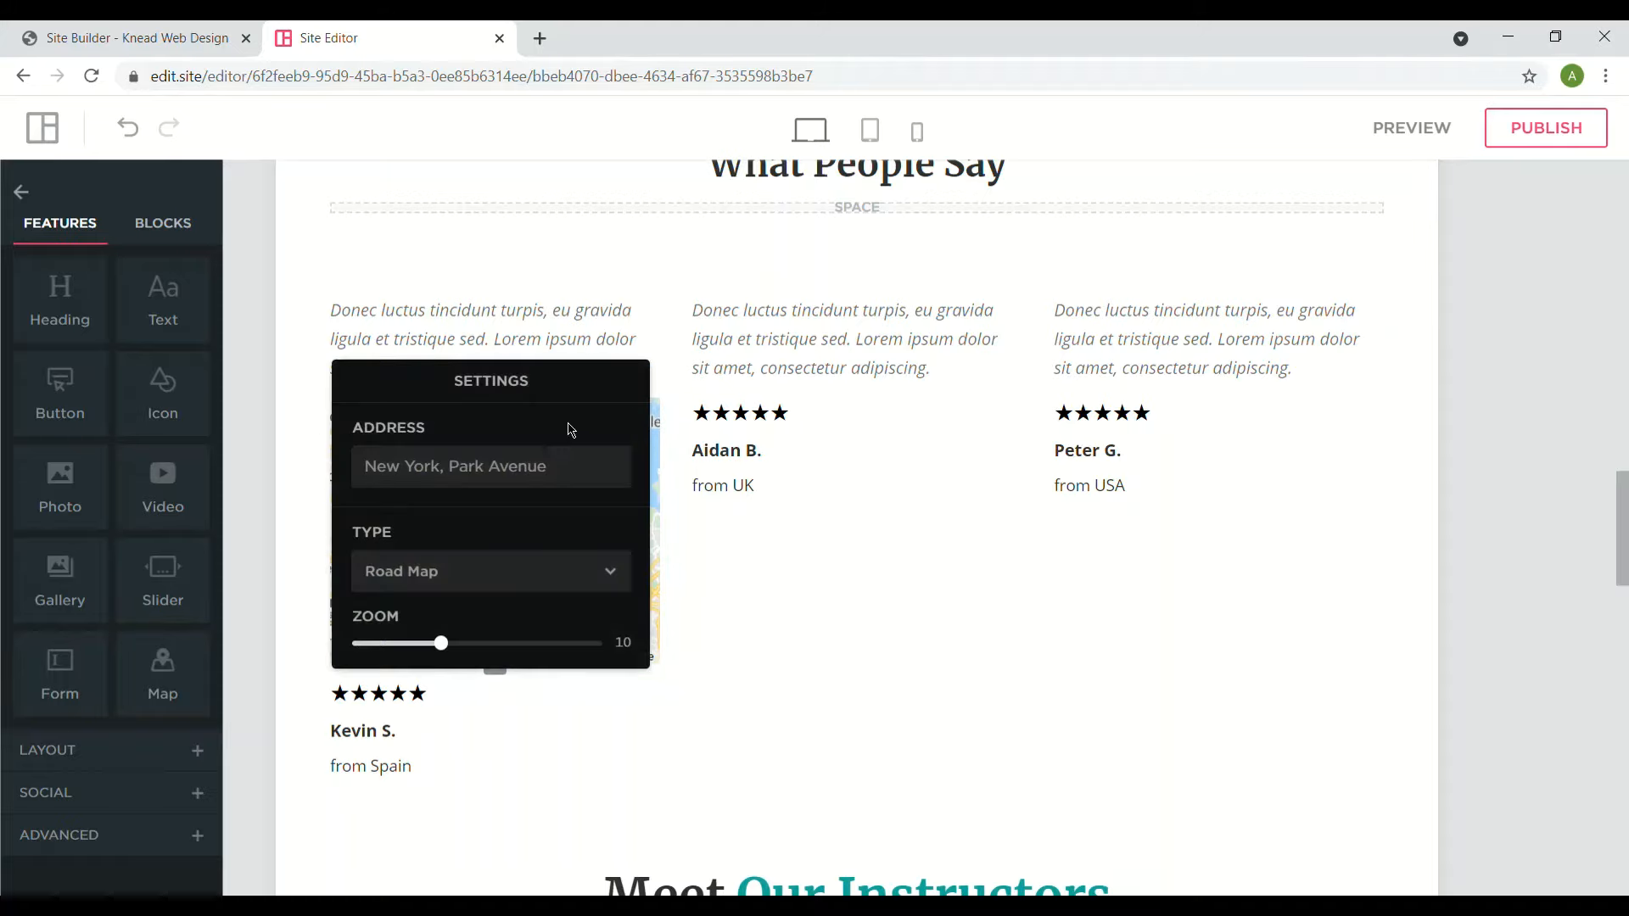
click(565, 466)
key(ctrl+shift+Left)
key(ctrl+shift+Left)
key(ctrl+shift+Left)
key(ctrl+shift+Left)
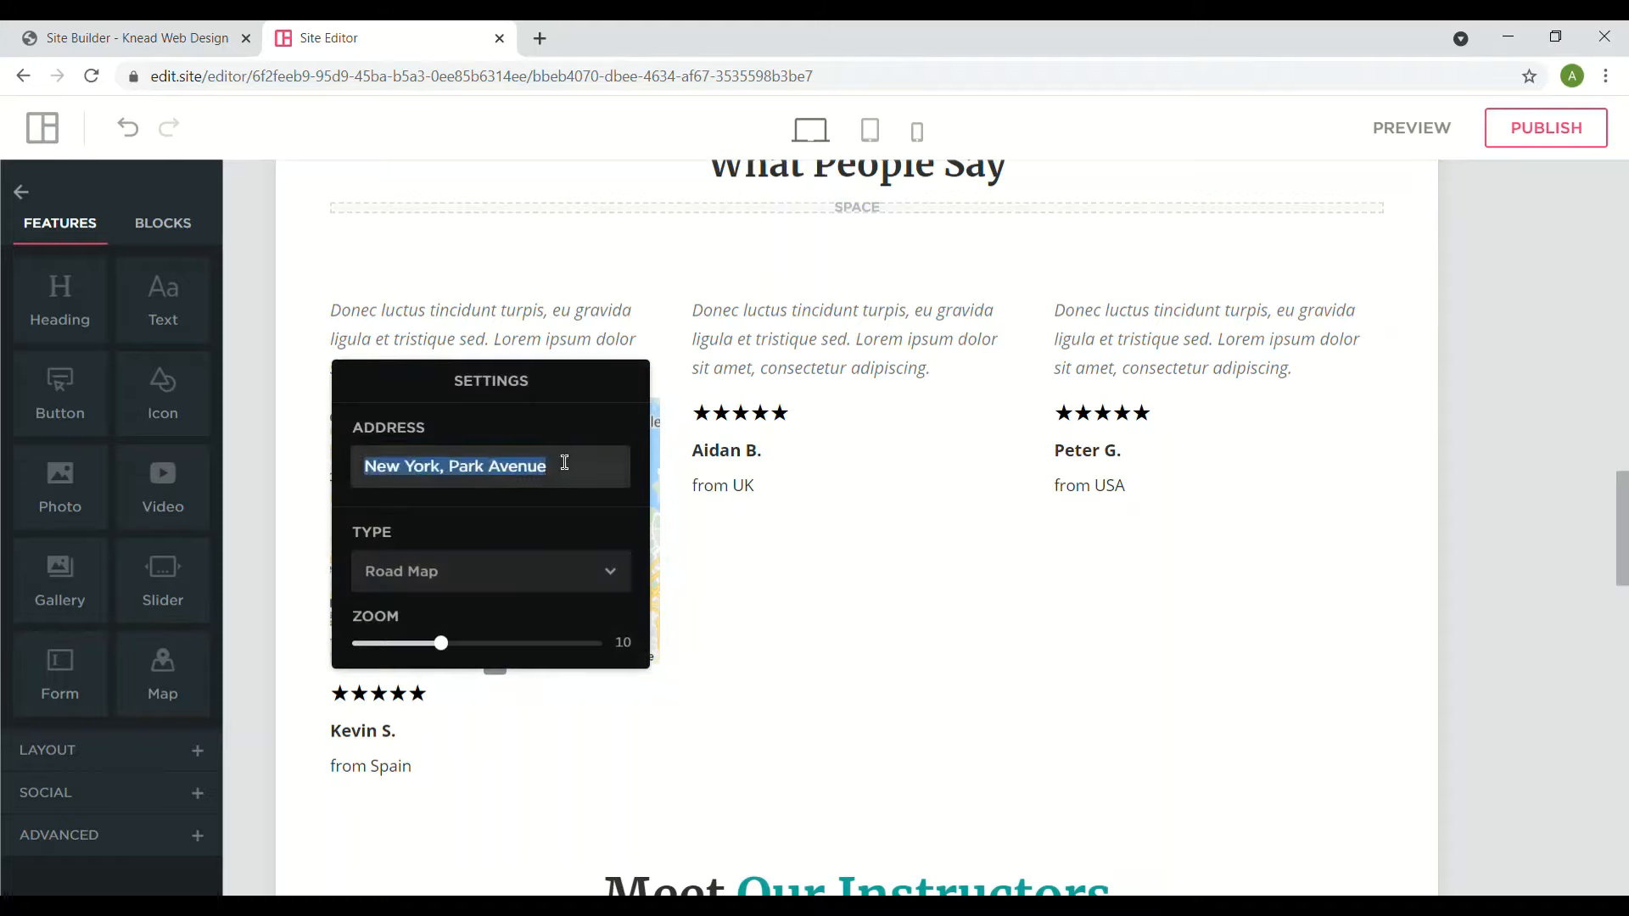
text(ohio)
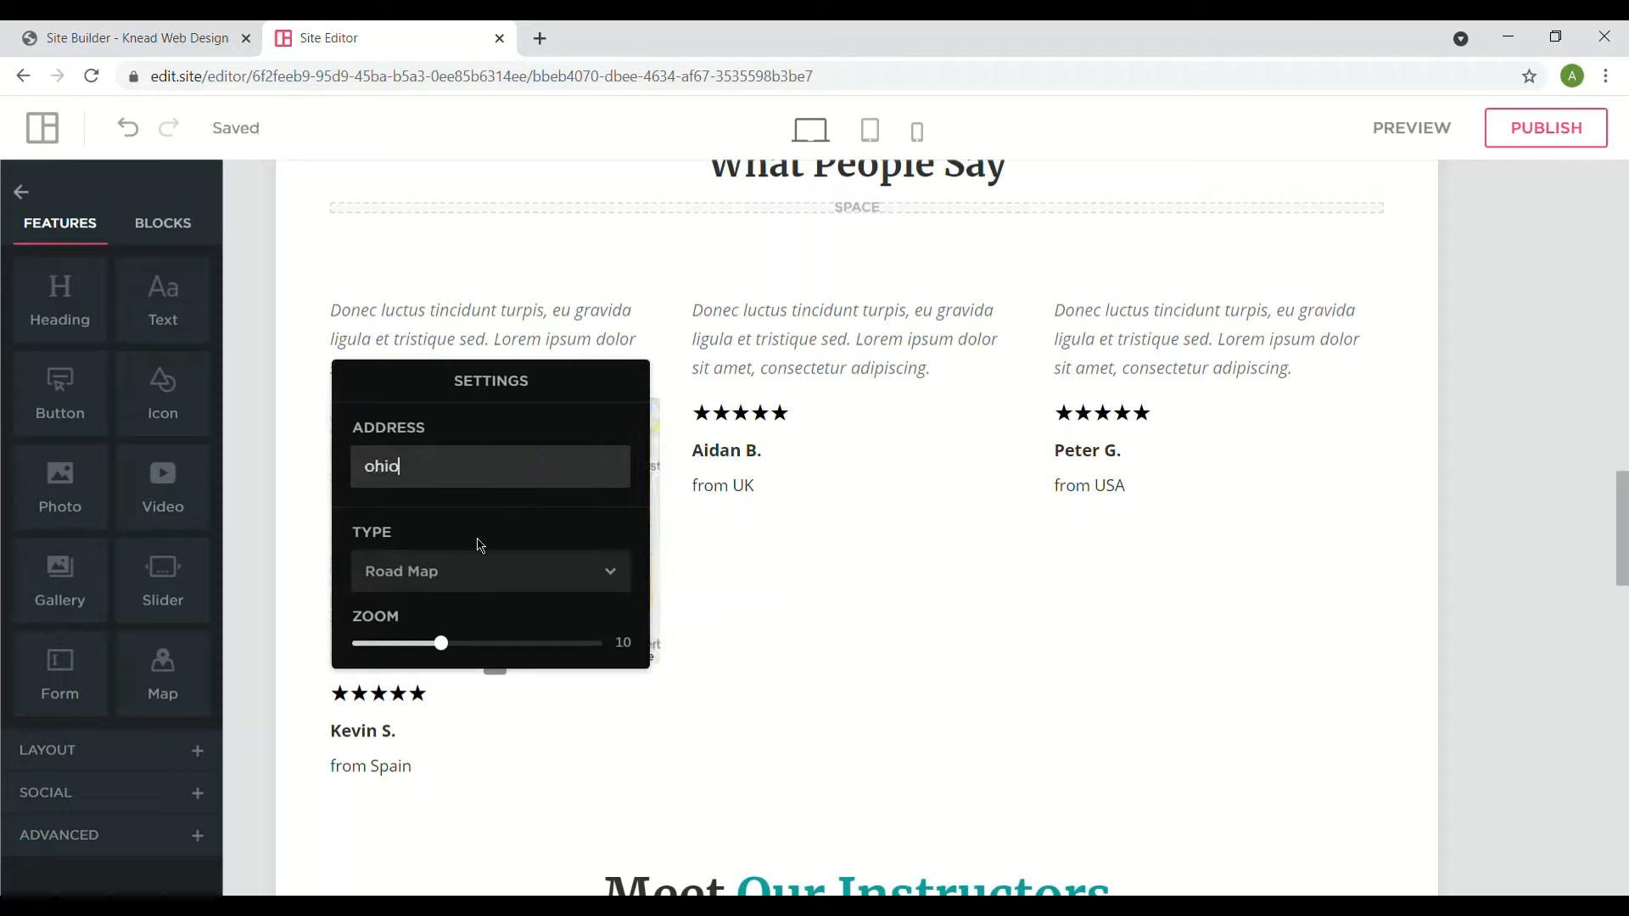
- Switch the map to Satellite and zoom in to the maximum level, 21
click(496, 582)
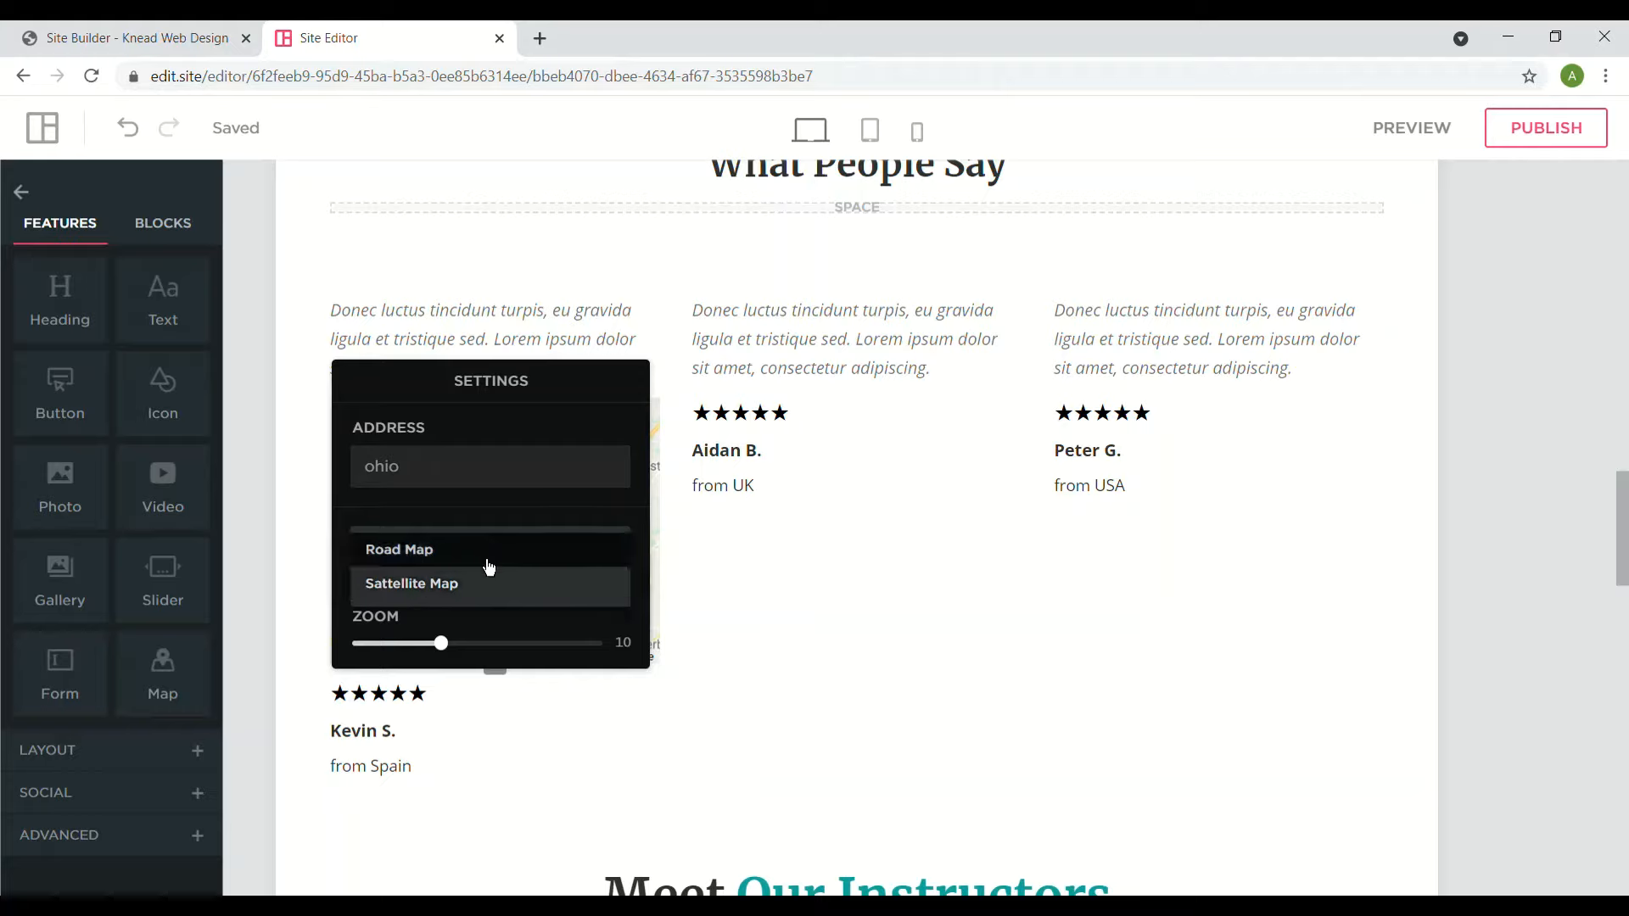
click(475, 598)
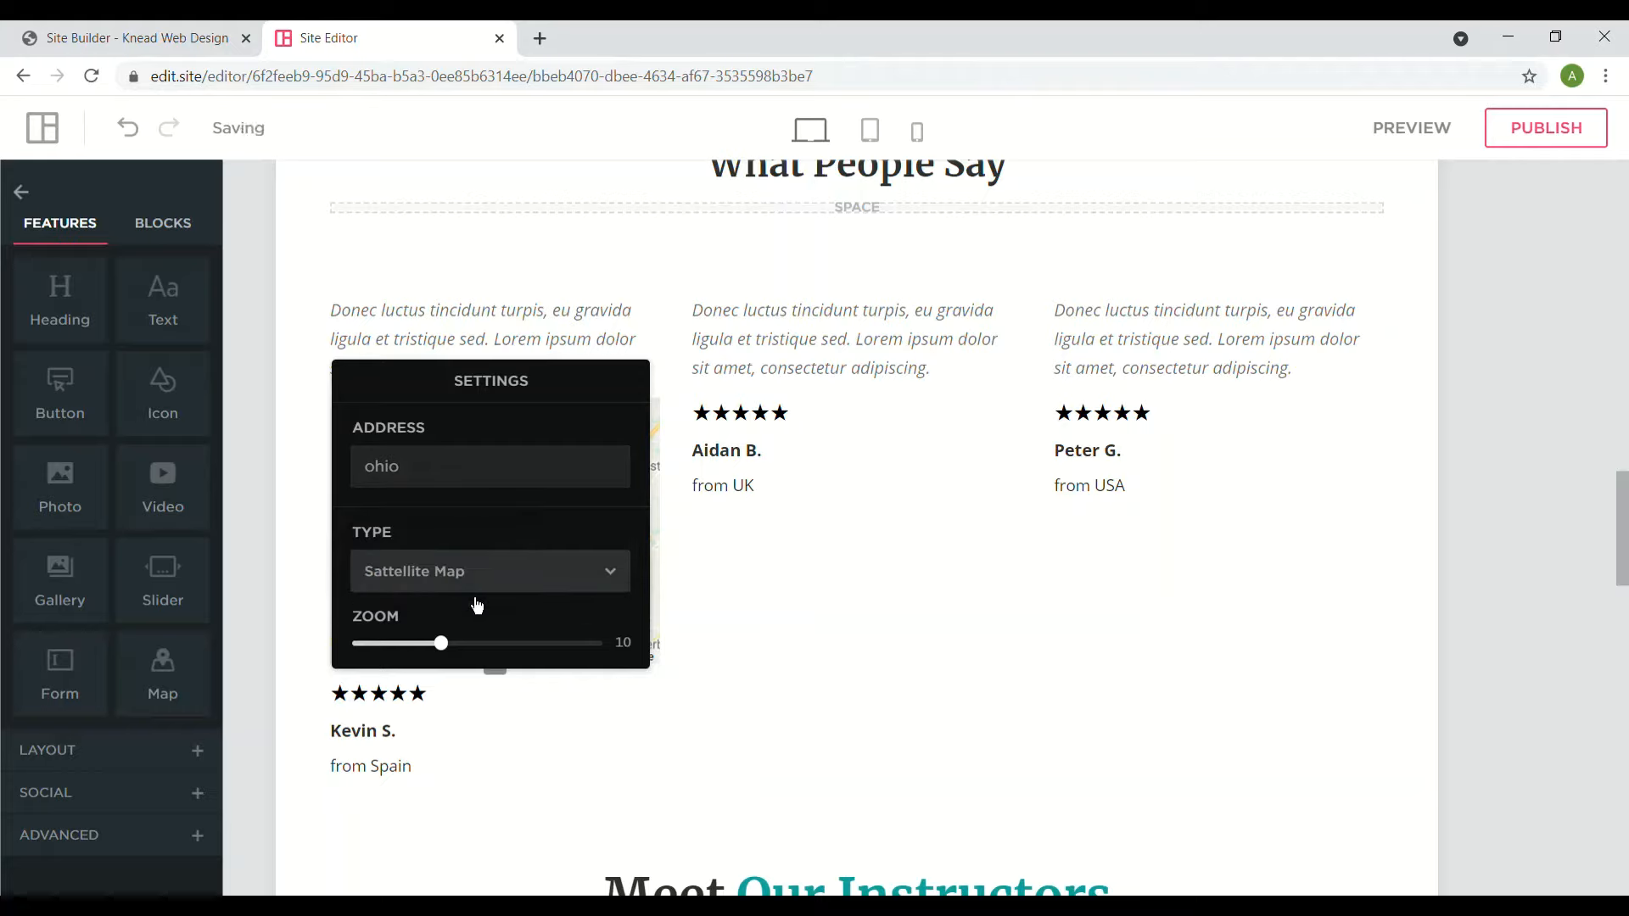
click(429, 643)
drag(428, 643, 595, 643)
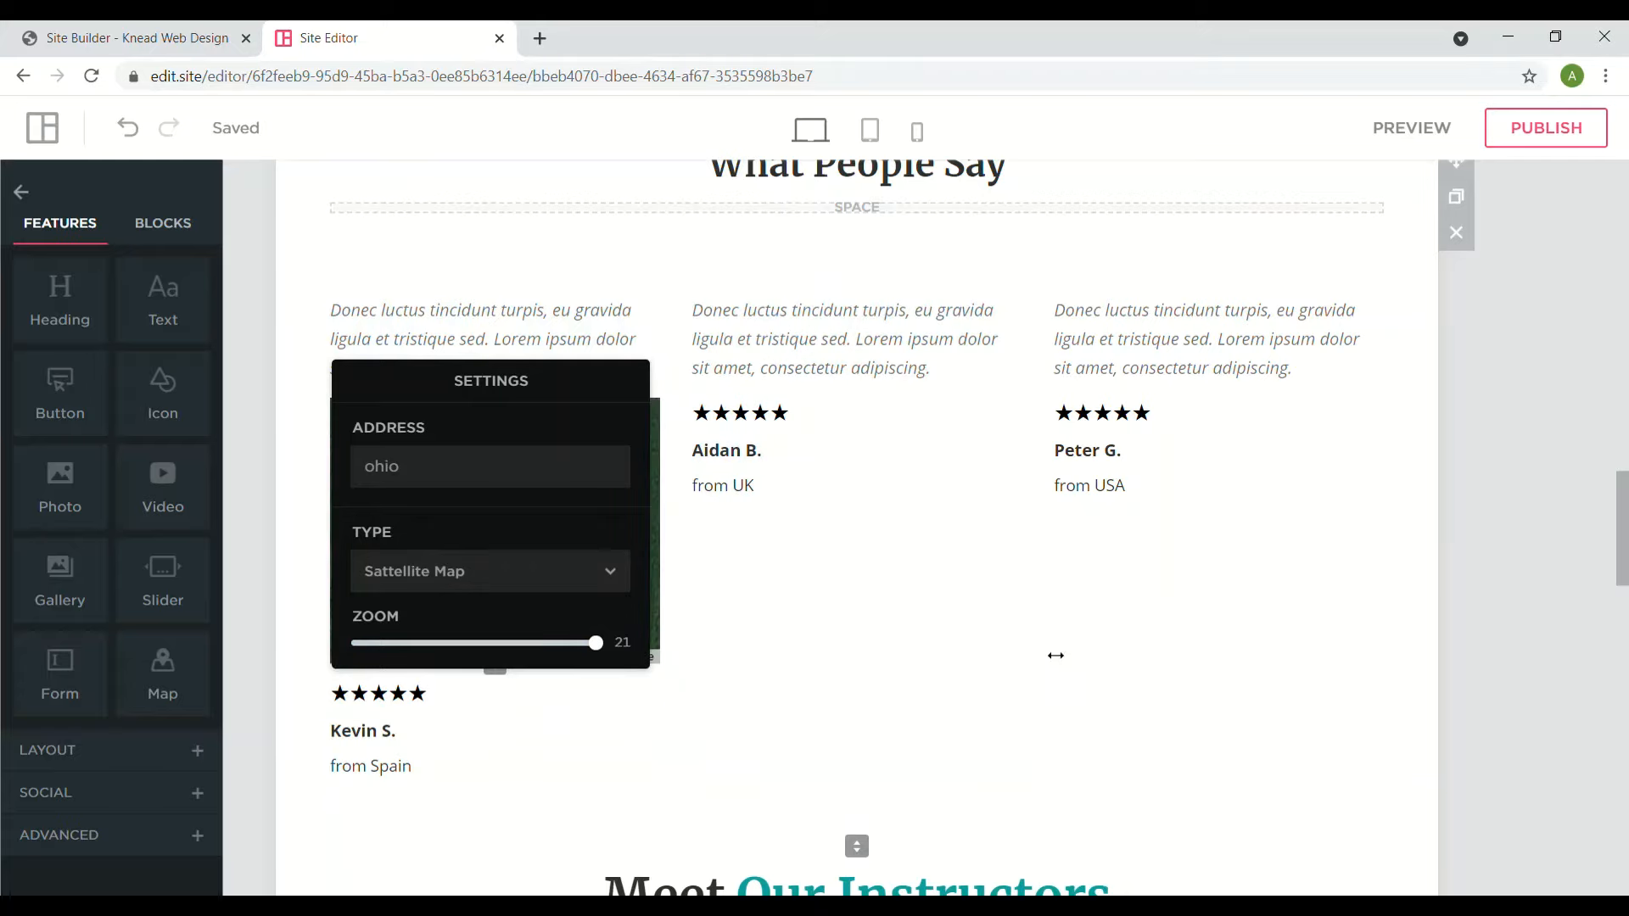
click(1281, 646)
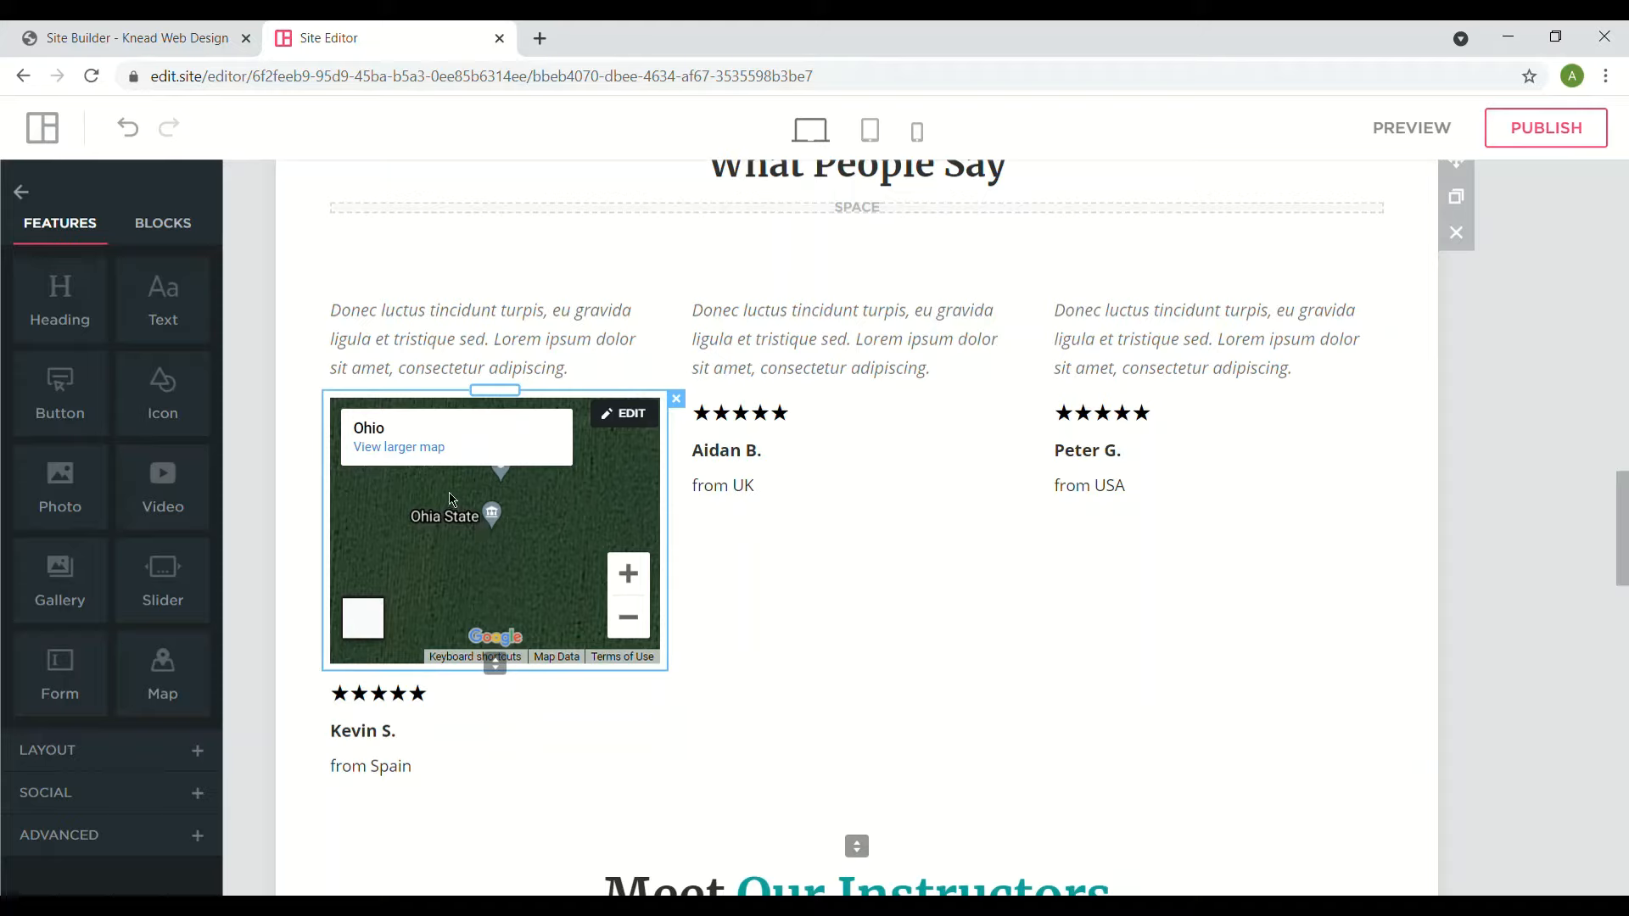
- Zoom the map out to level 4, then change its type to Road Map
click(633, 416)
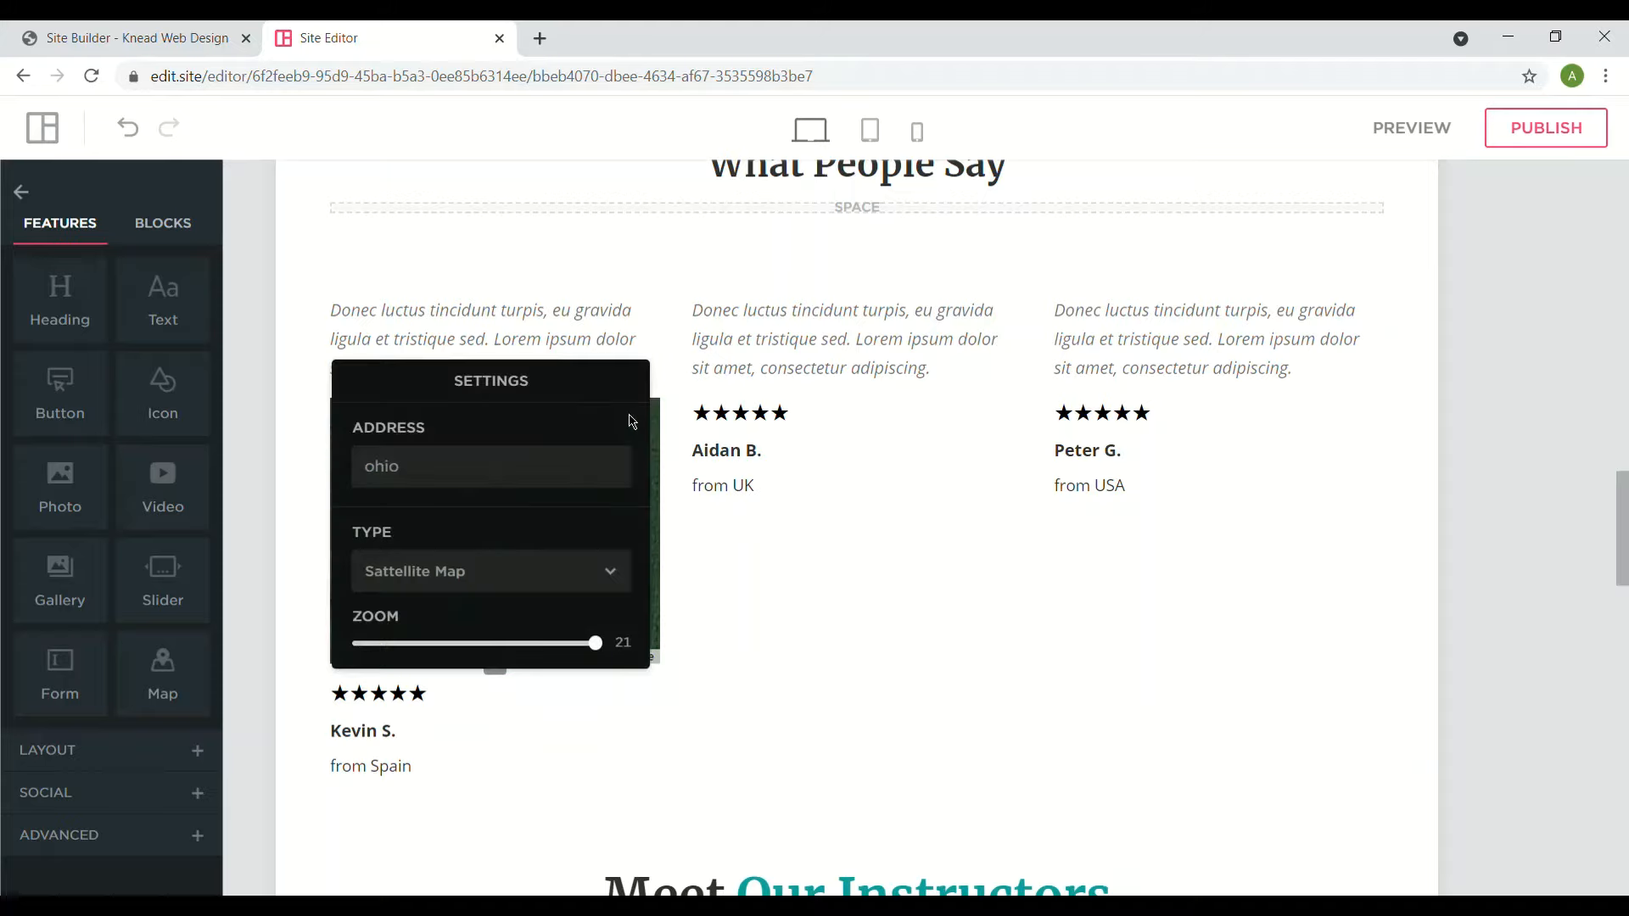
drag(594, 642, 314, 624)
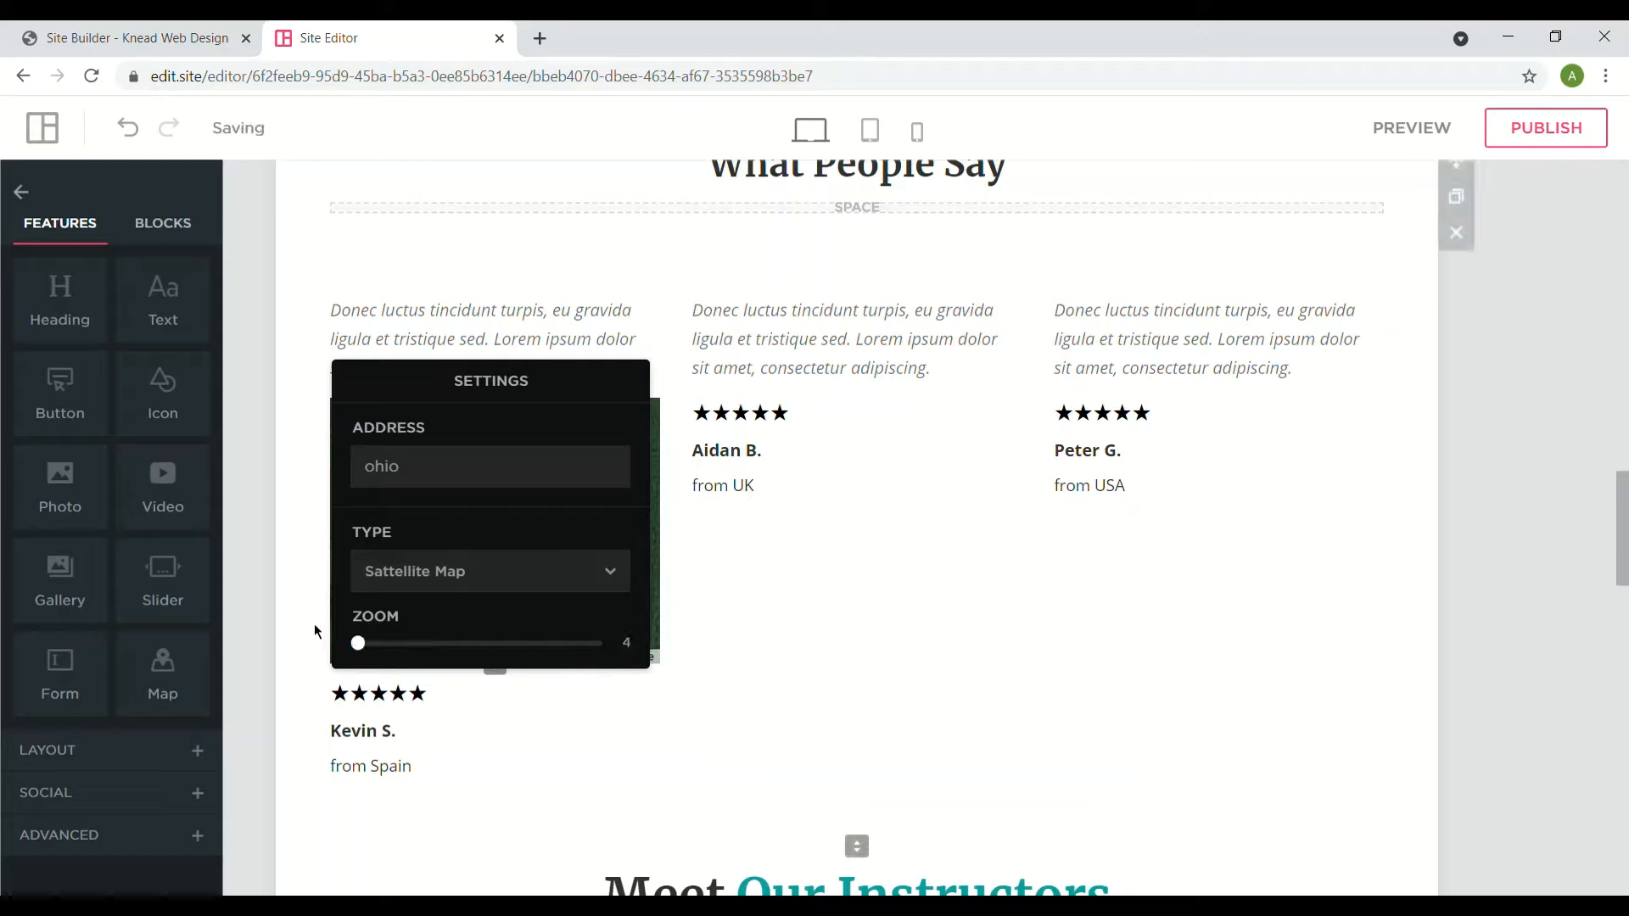
click(1239, 579)
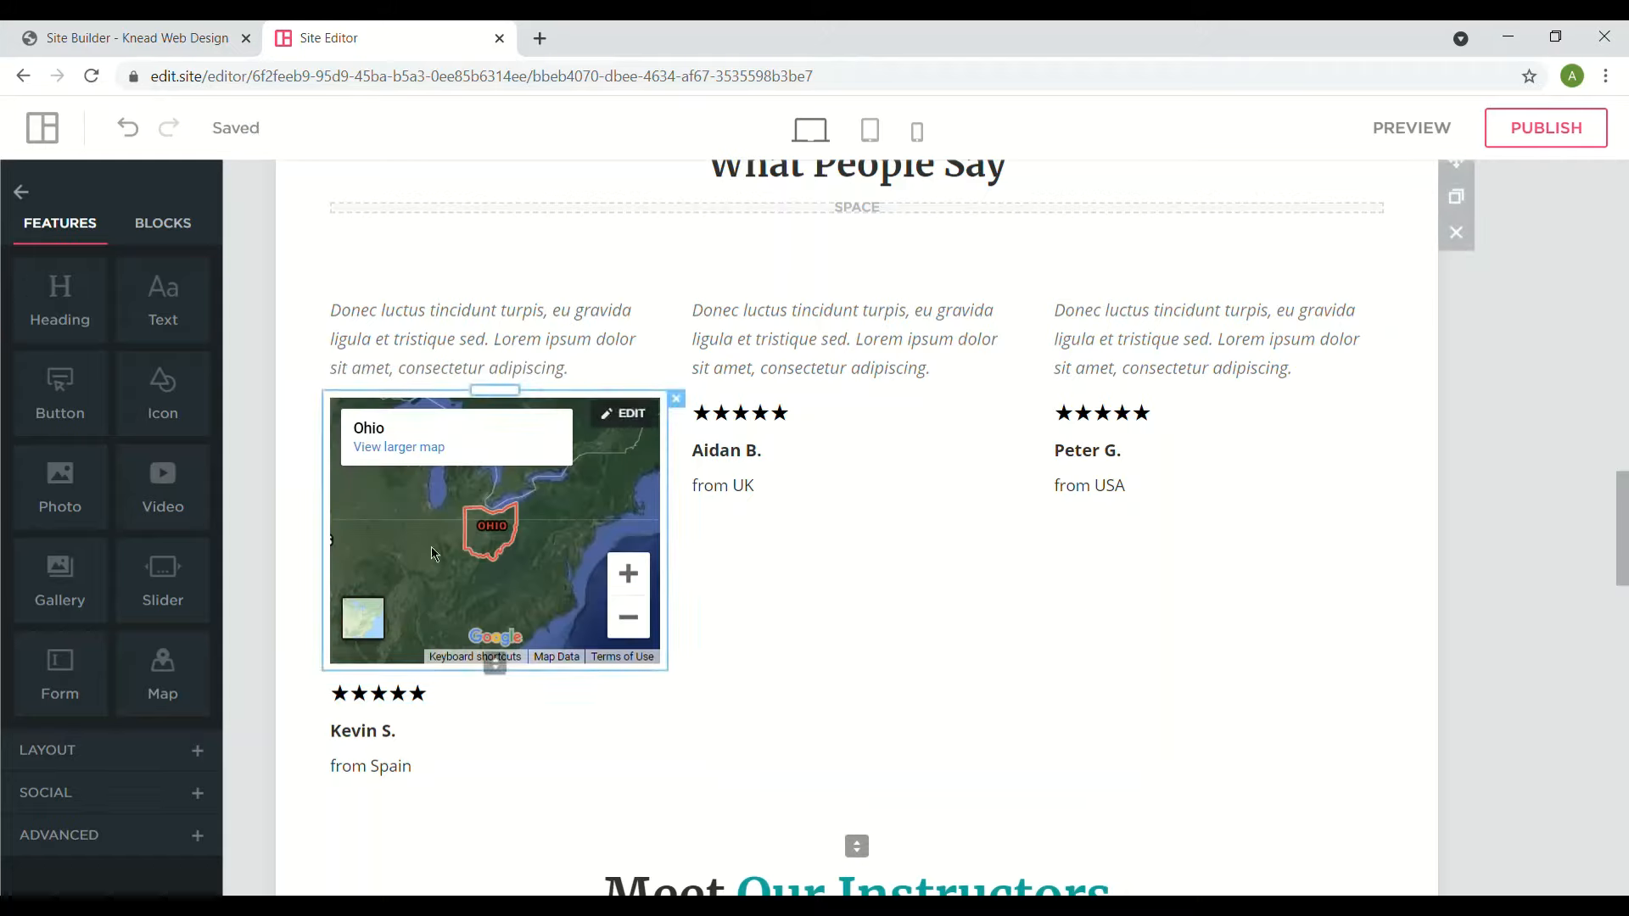
click(627, 434)
click(467, 581)
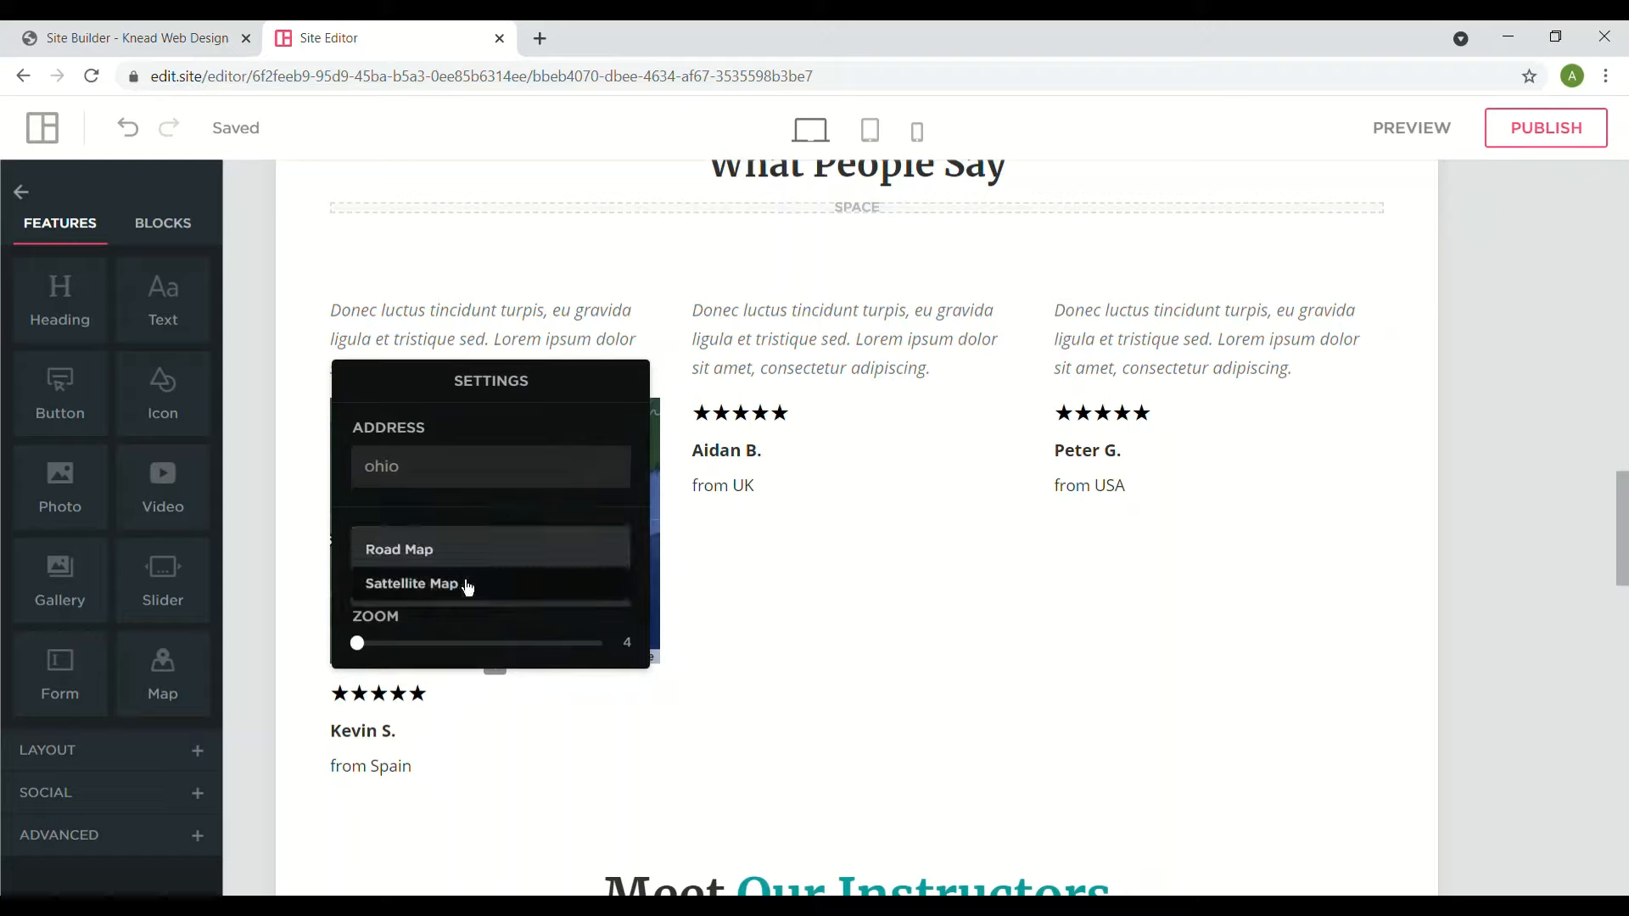
click(465, 563)
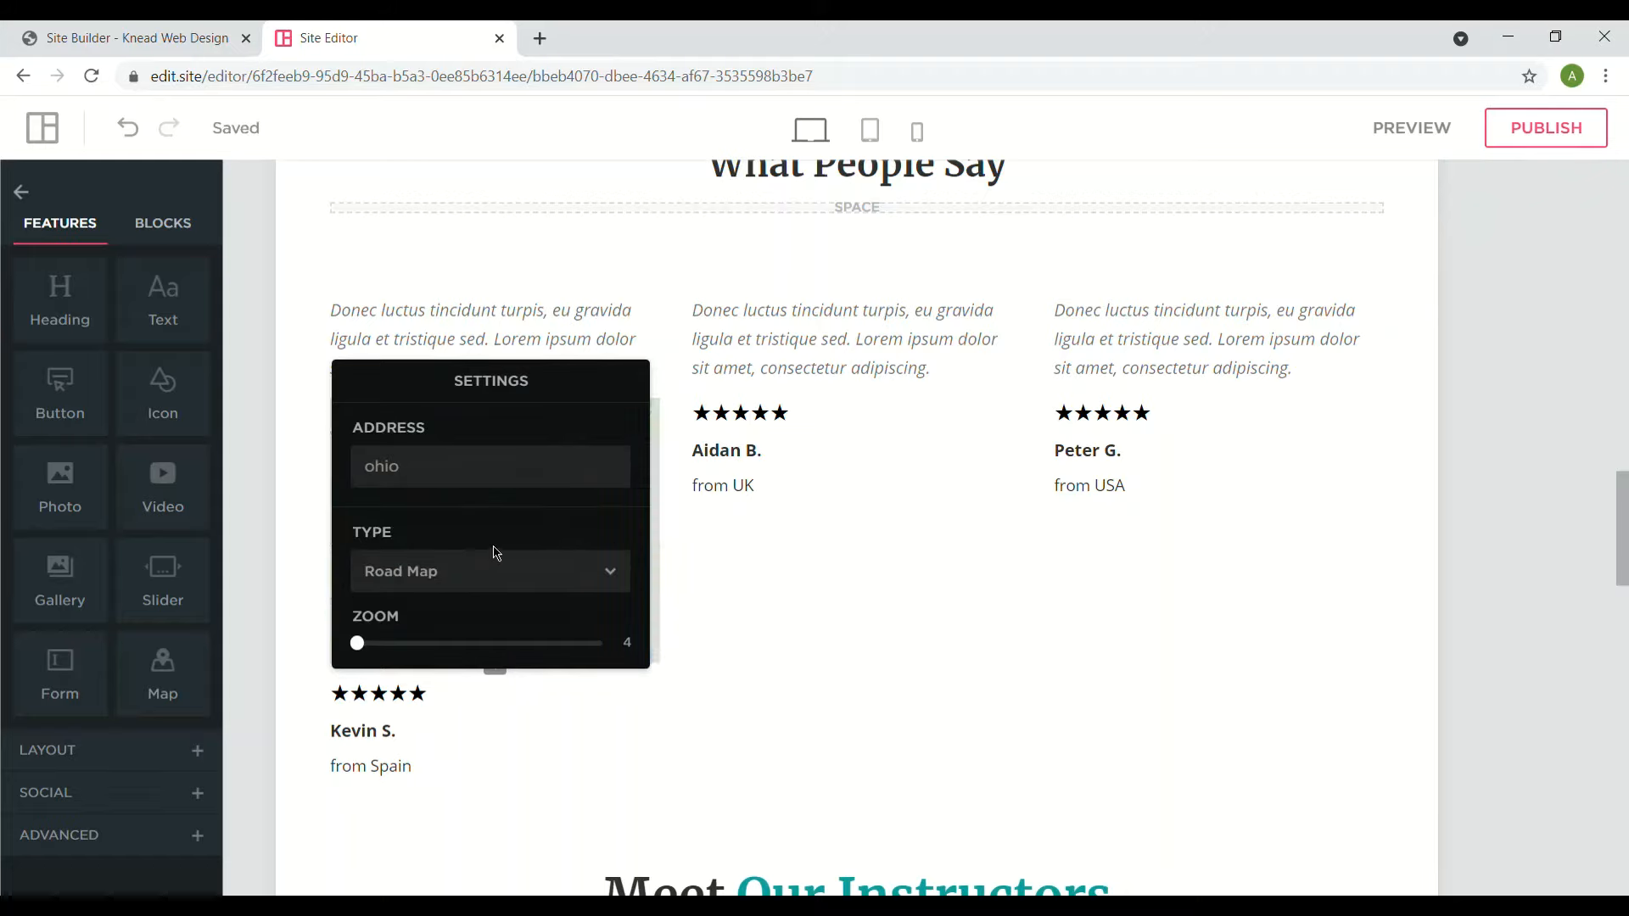
click(1172, 552)
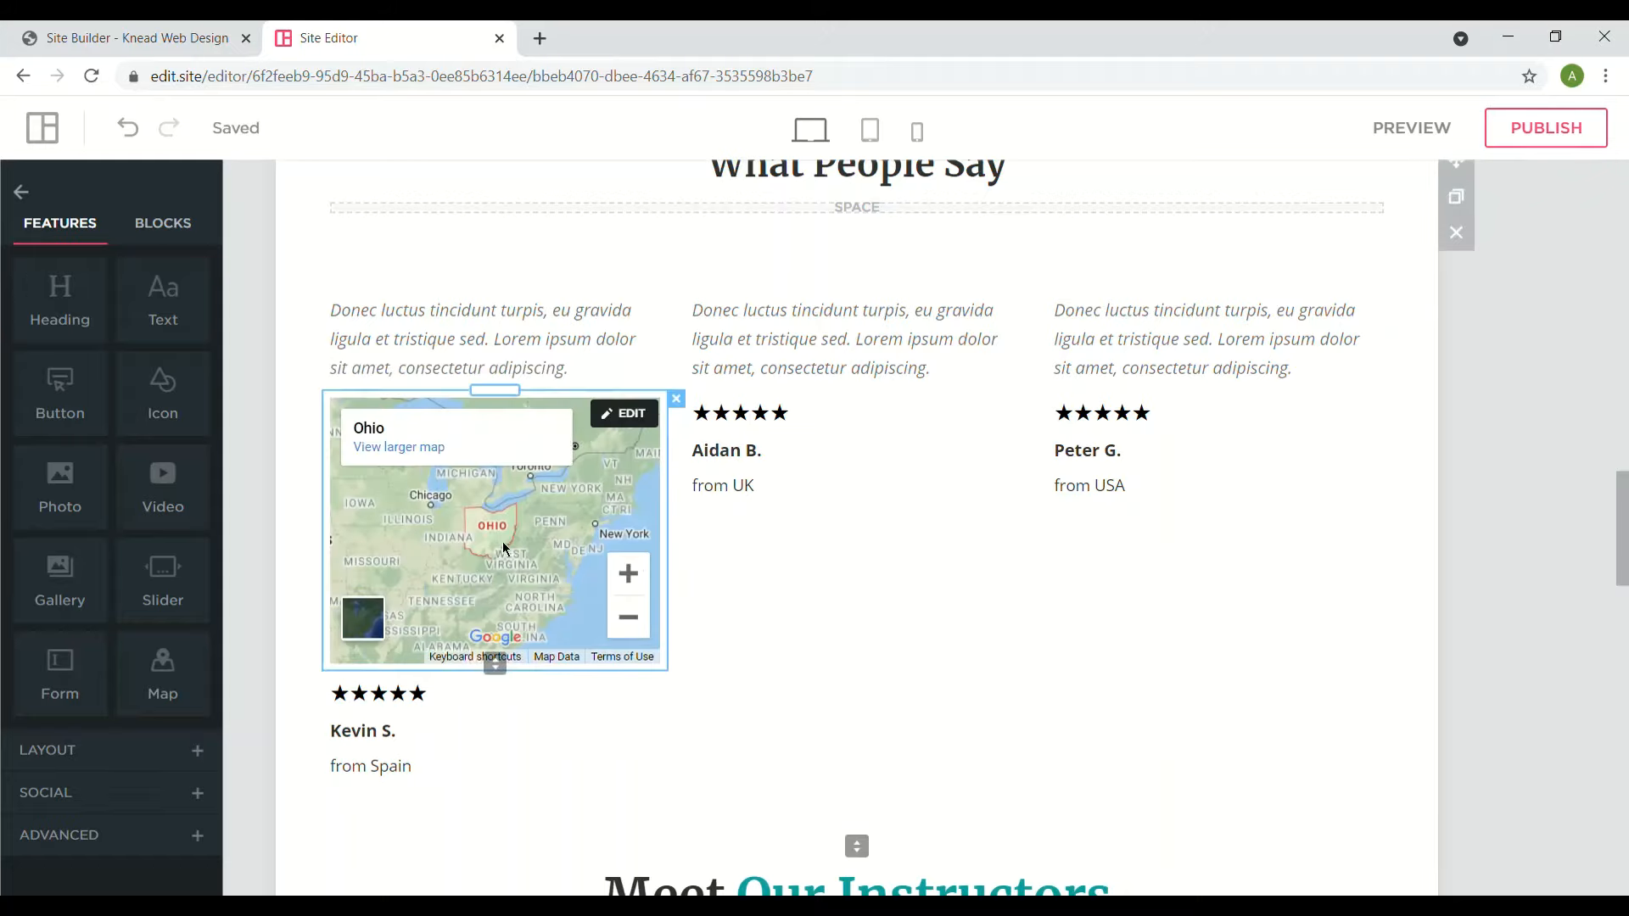
- Recheck the map's zoom settings without further changes
click(624, 414)
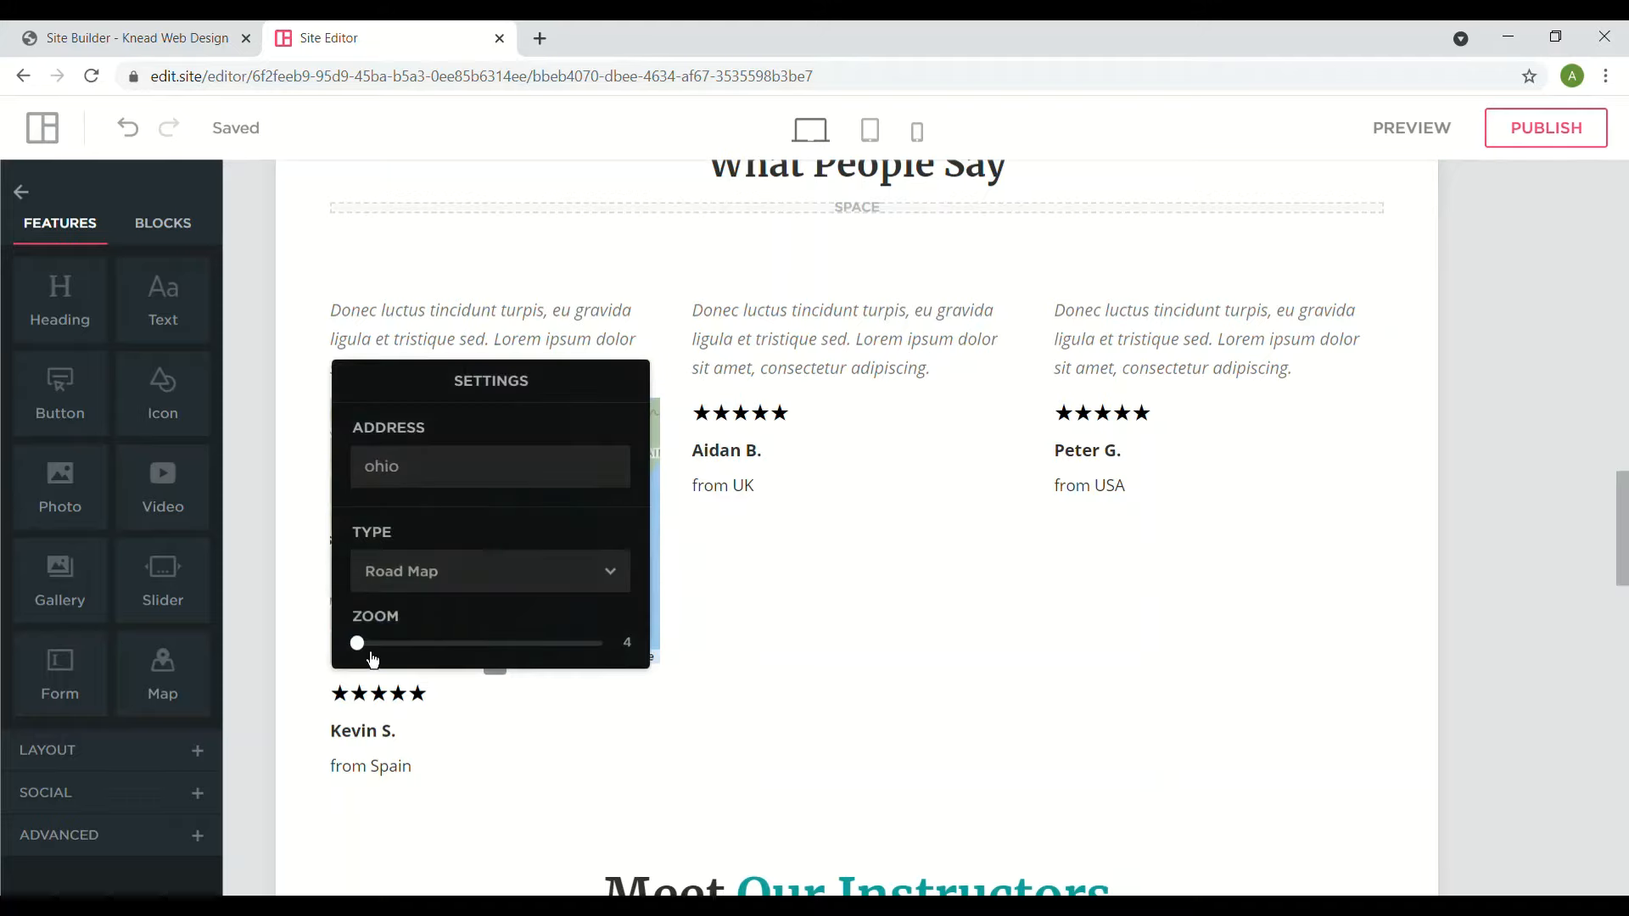
click(959, 634)
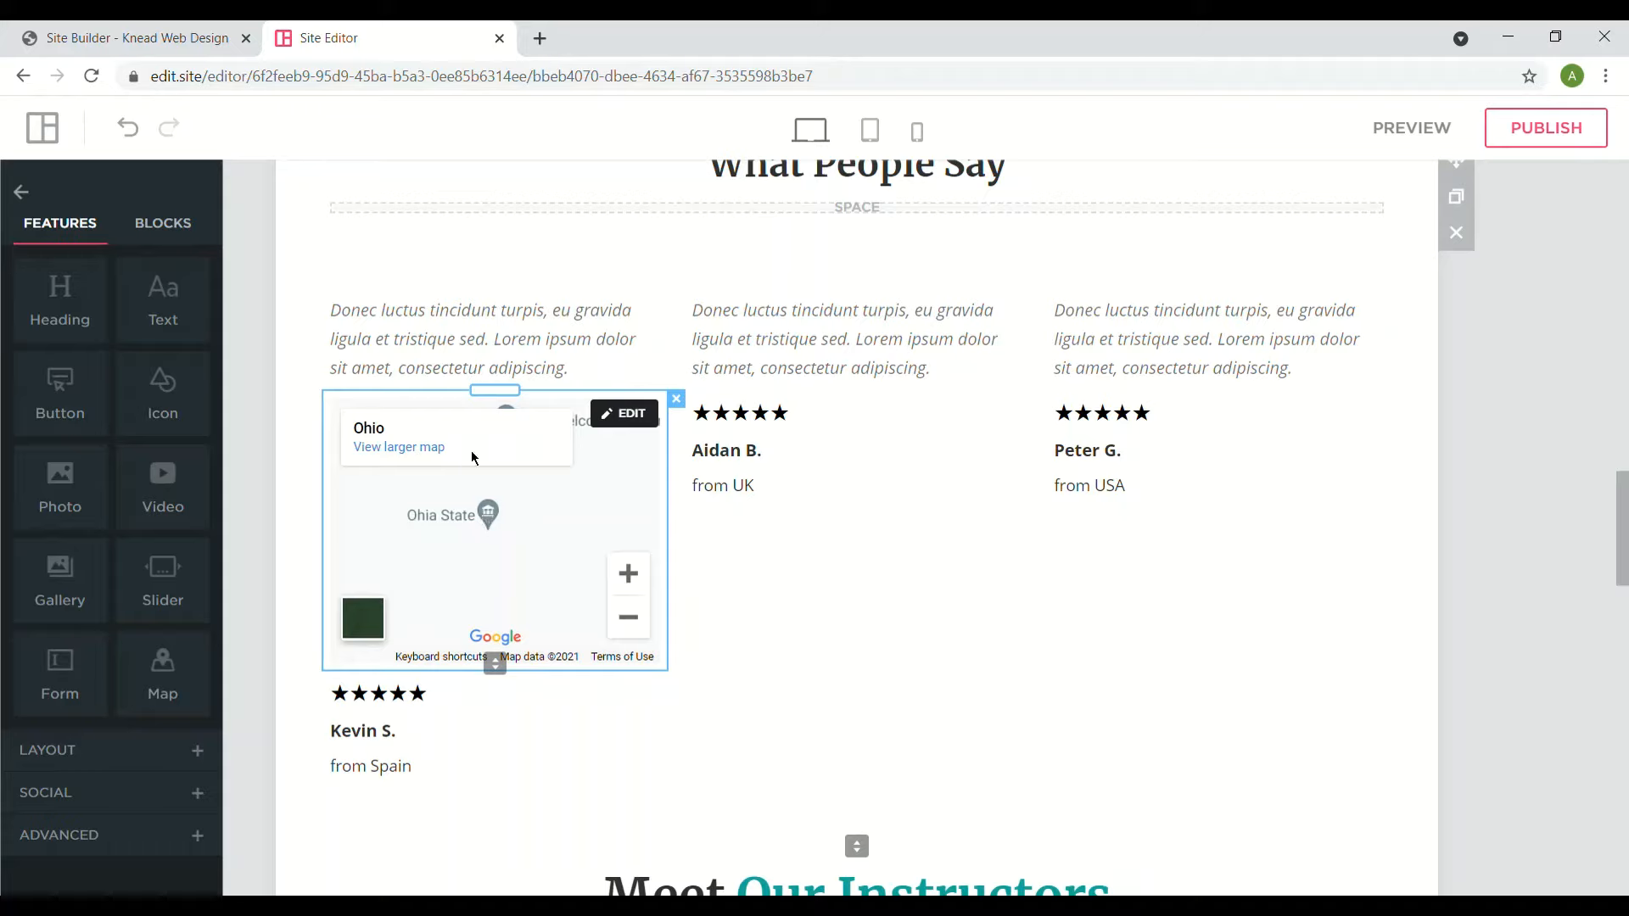
click(623, 419)
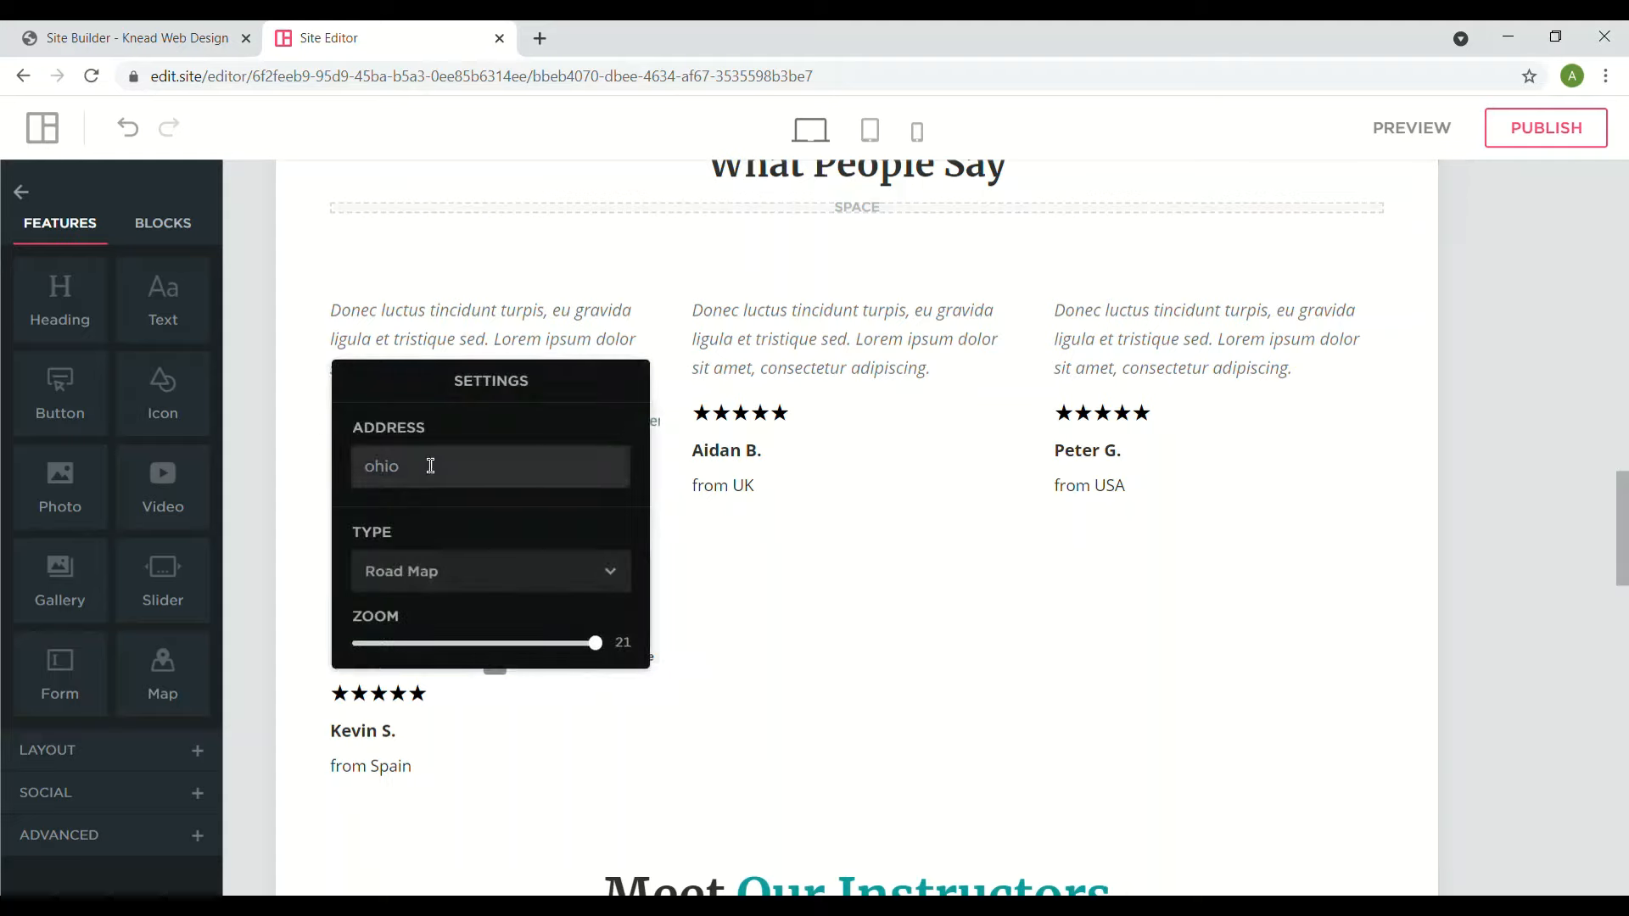
click(861, 560)
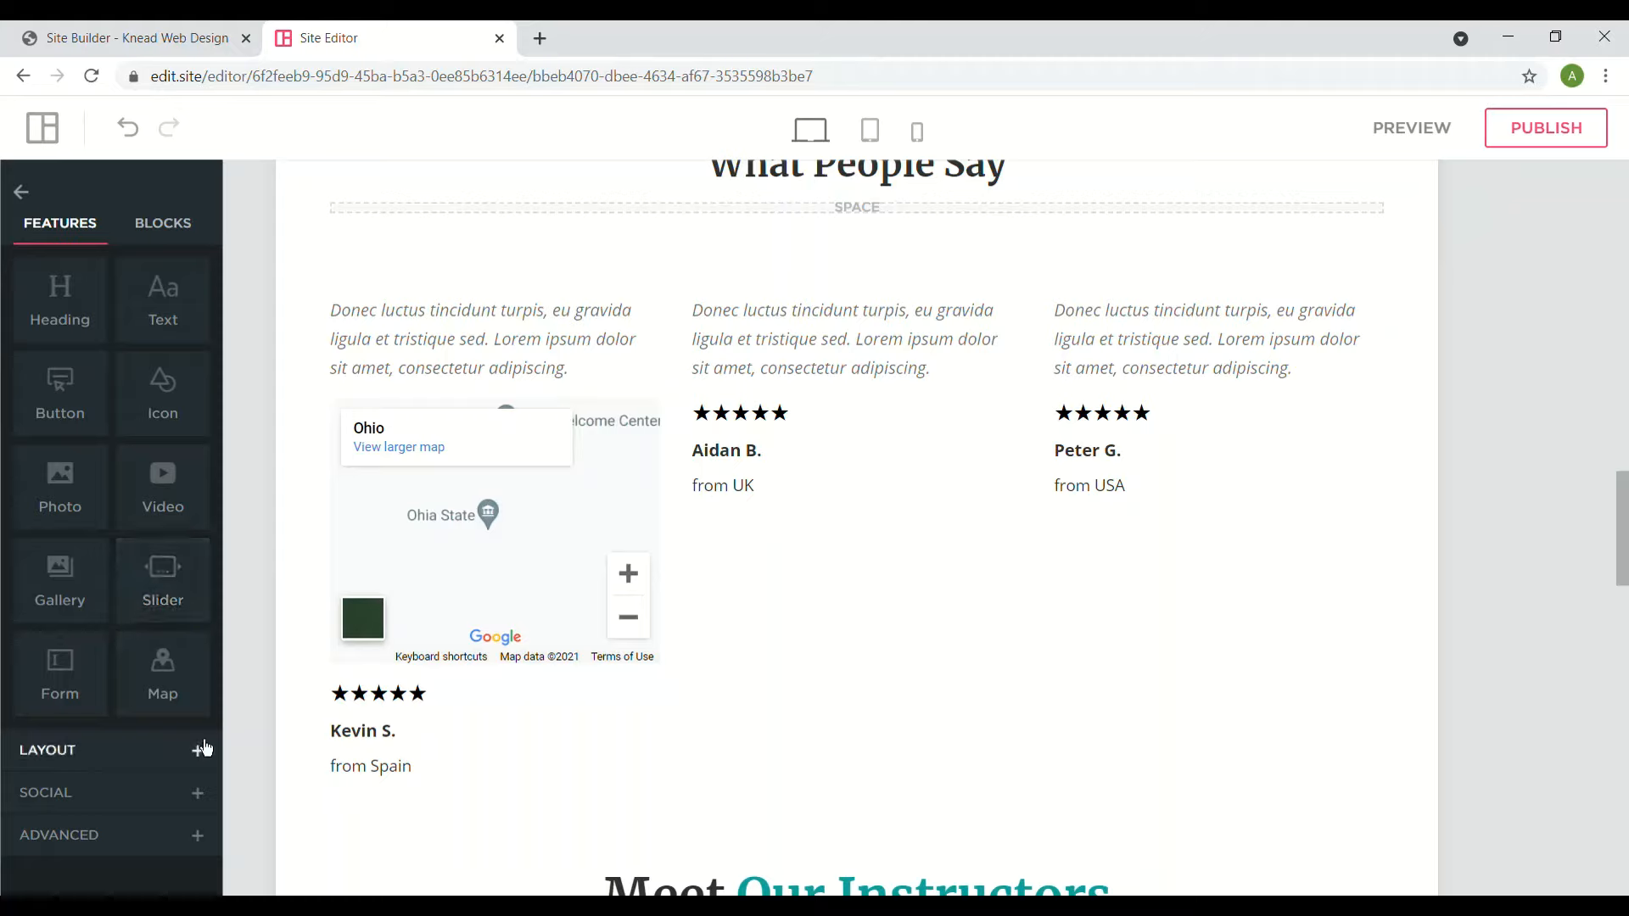
click(198, 796)
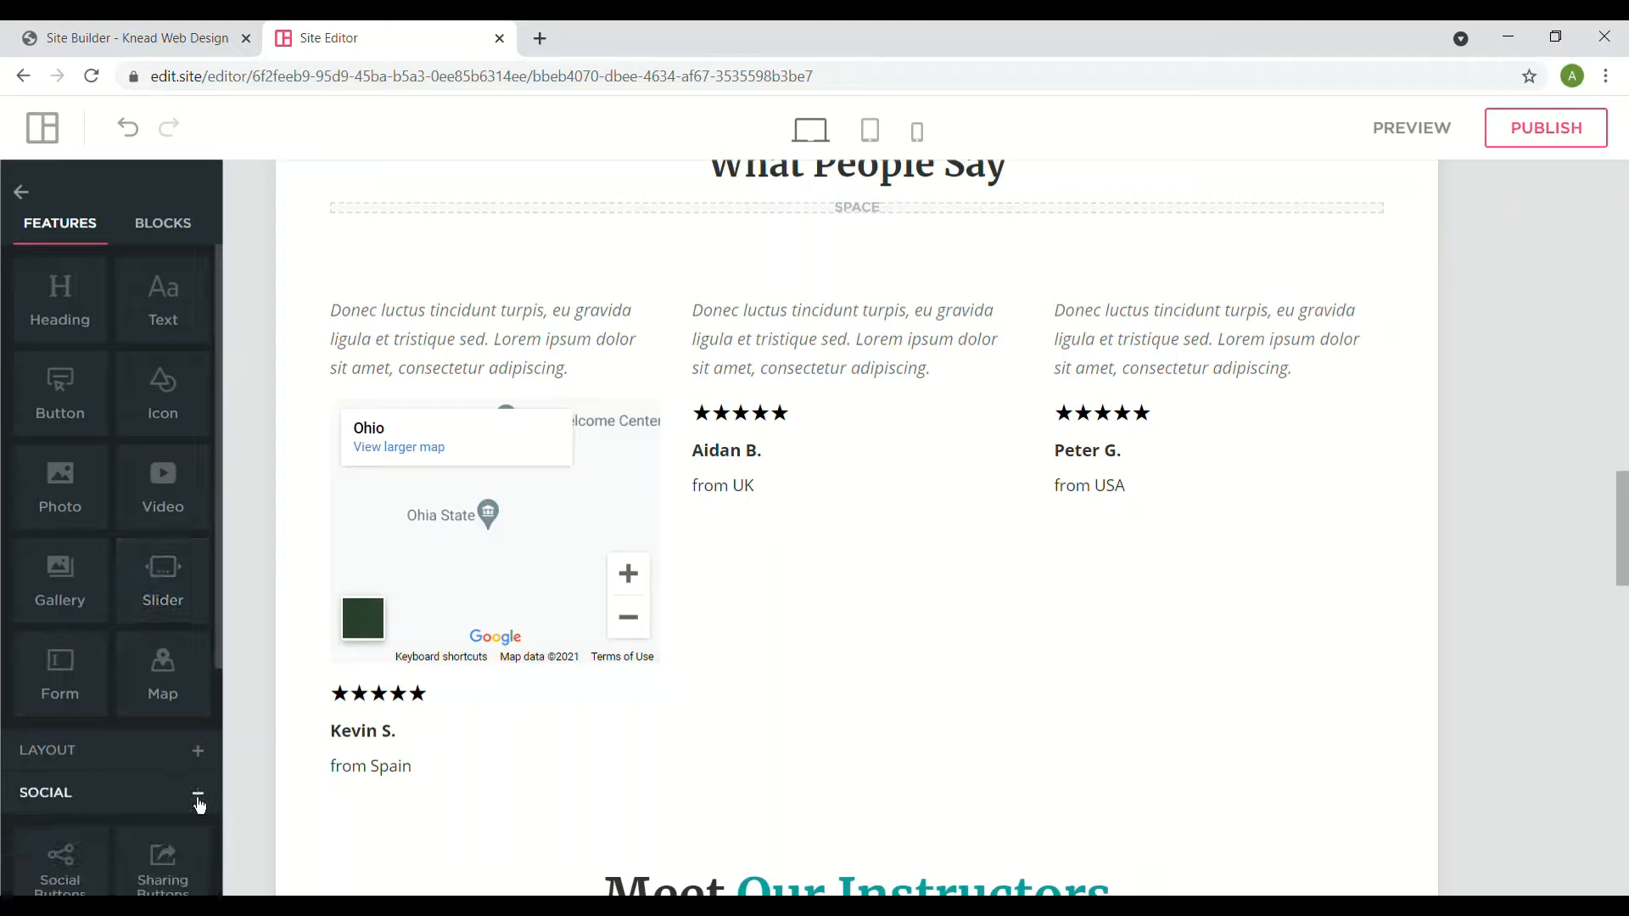
scroll(199, 806, down, 4)
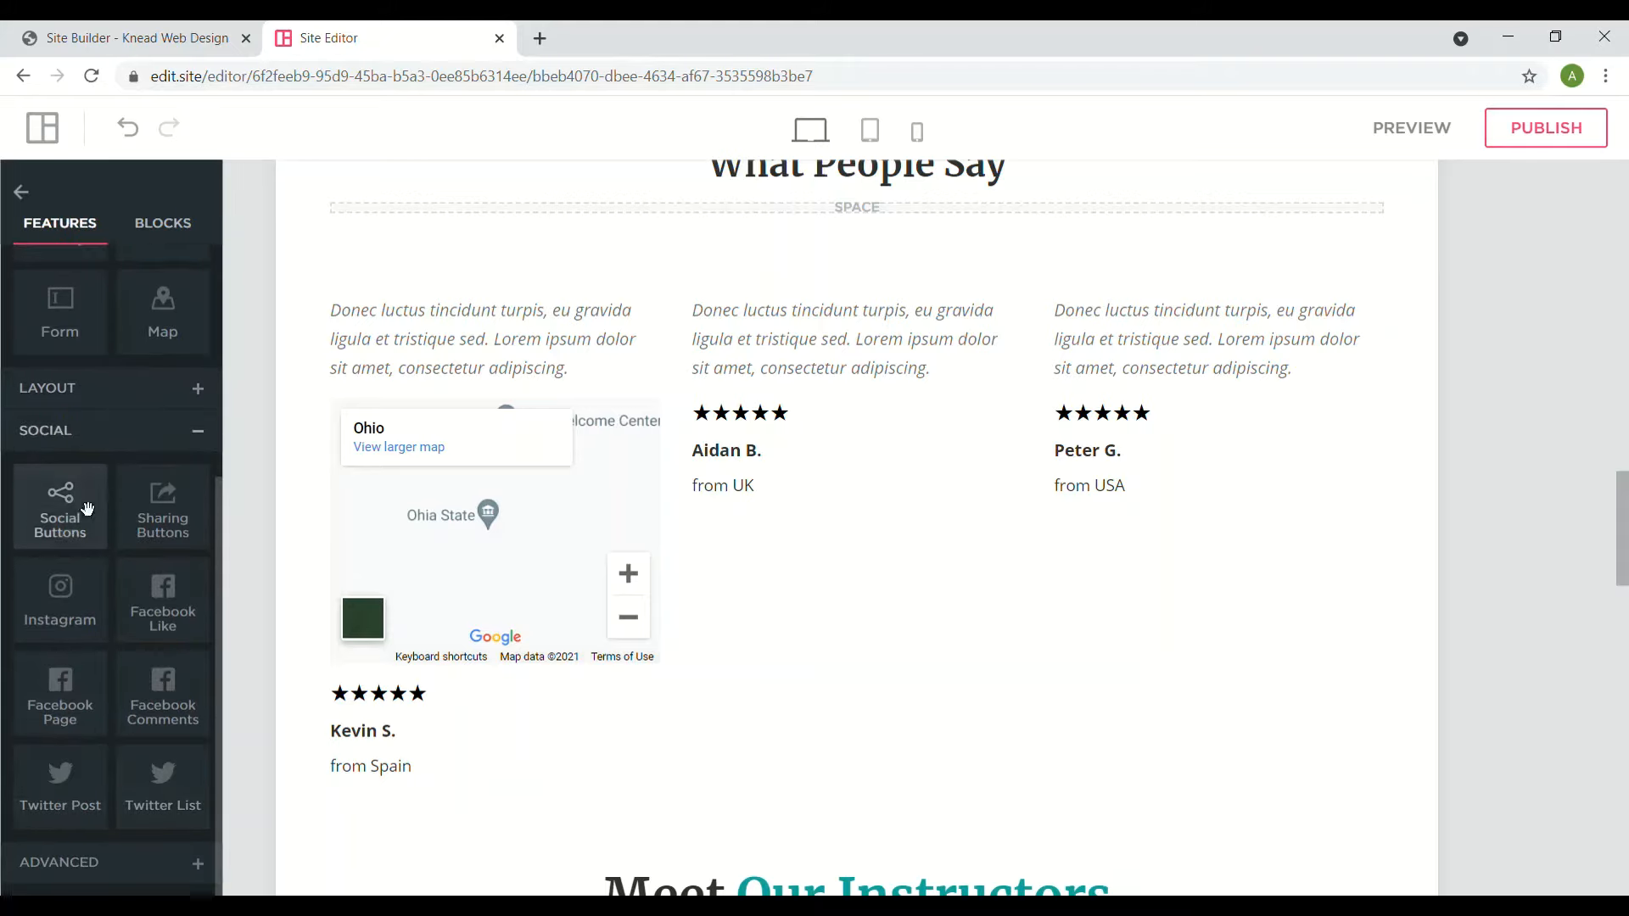
drag(67, 523, 763, 402)
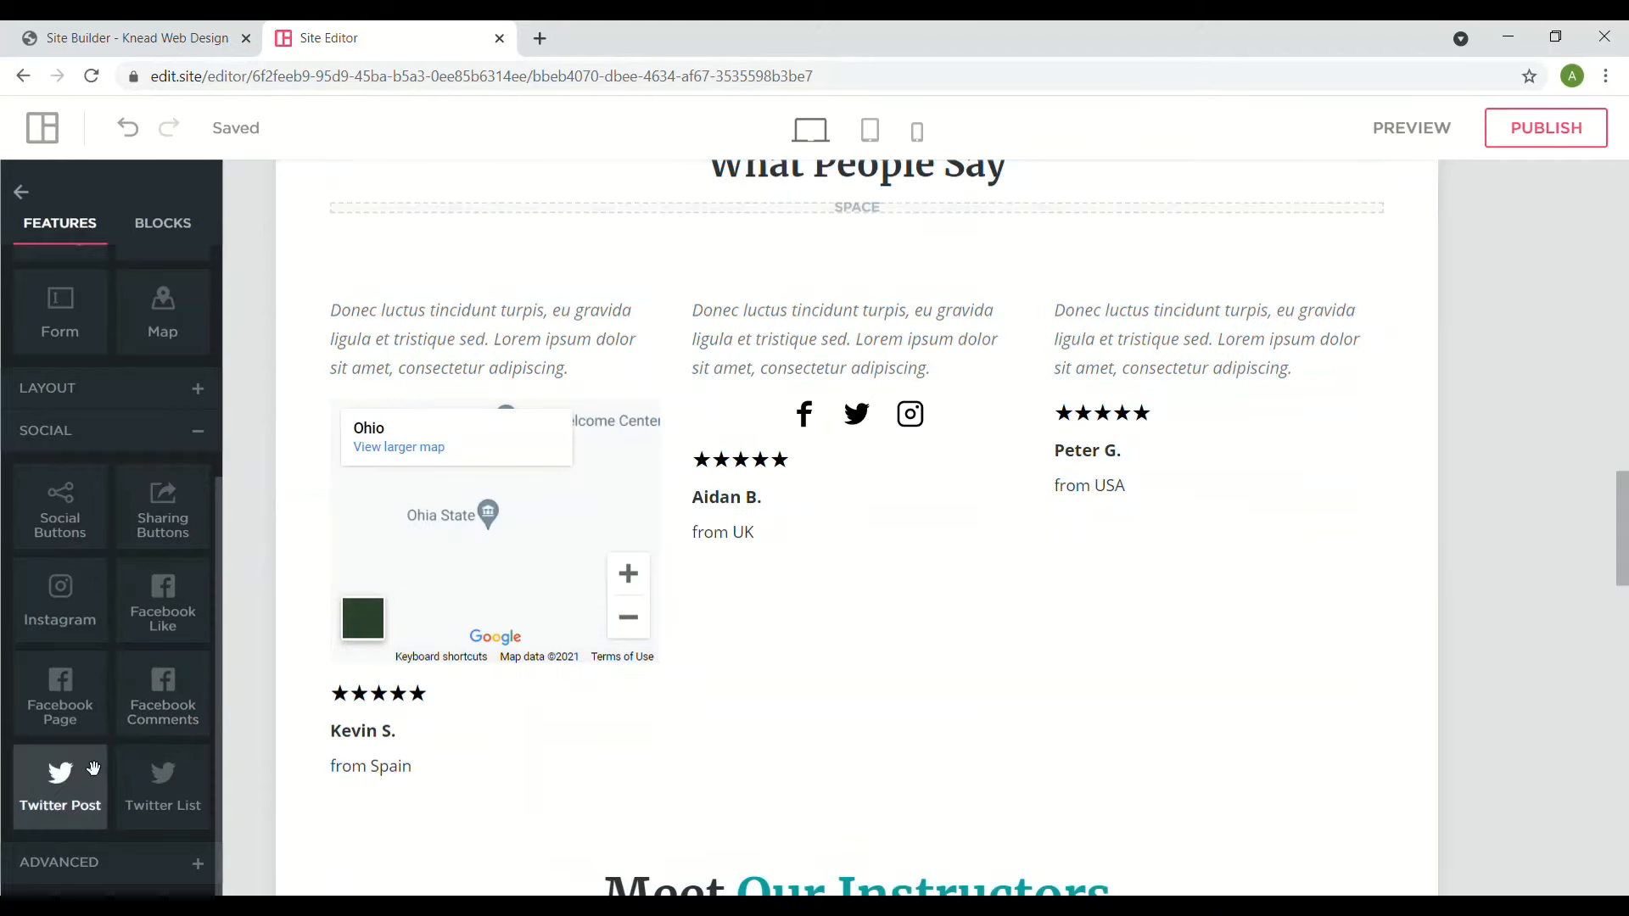
drag(188, 715, 1161, 393)
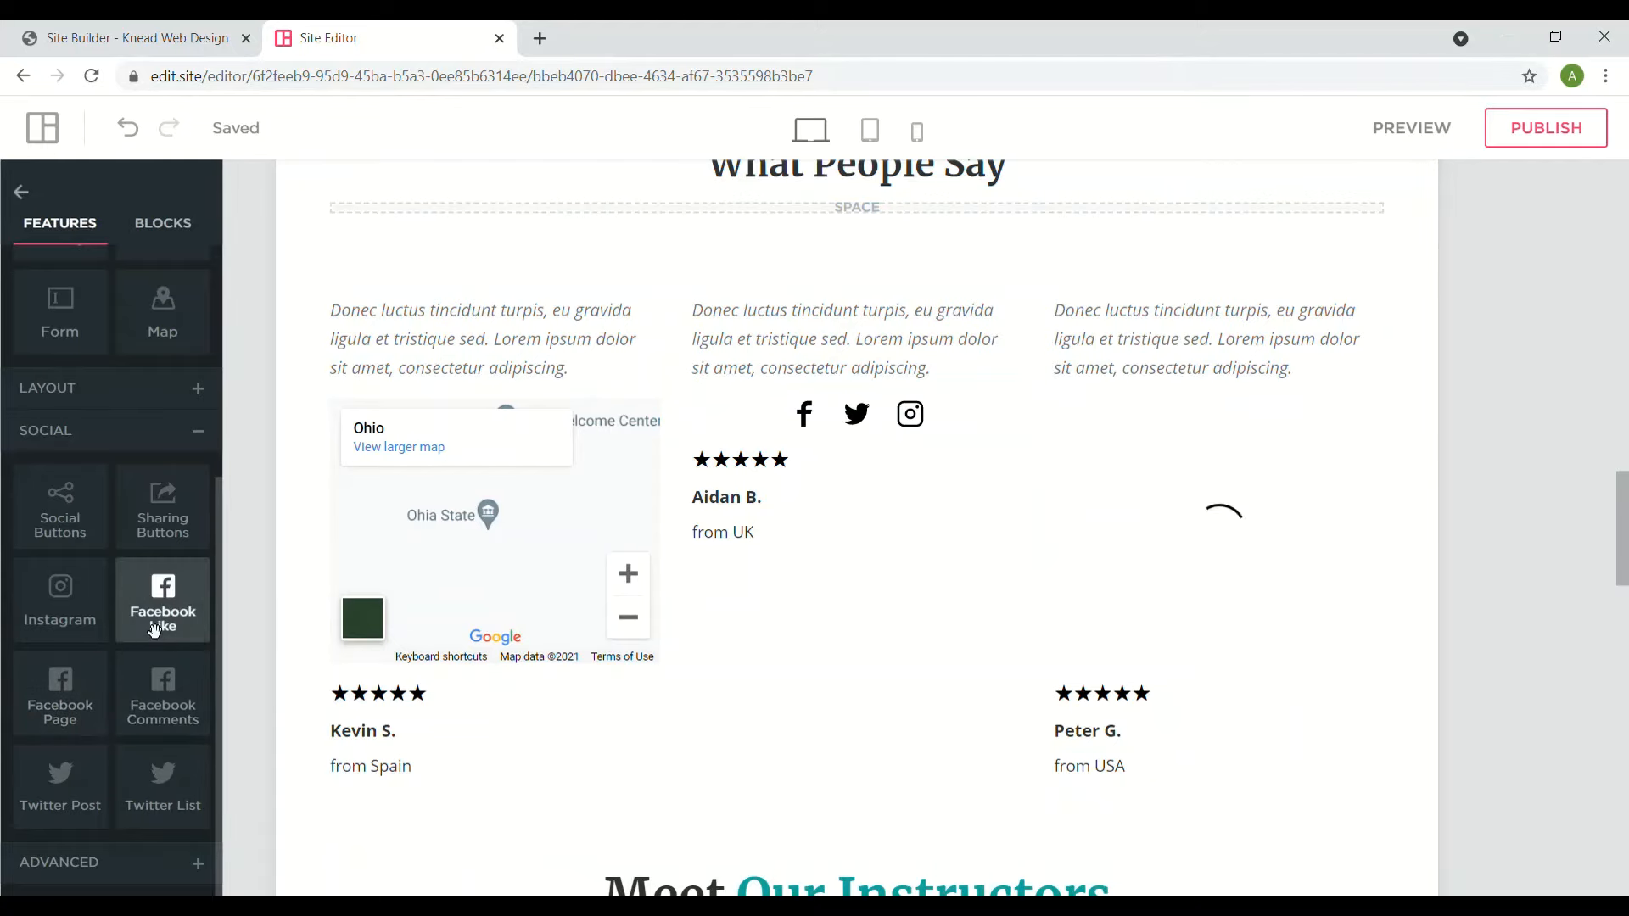
drag(160, 638, 728, 620)
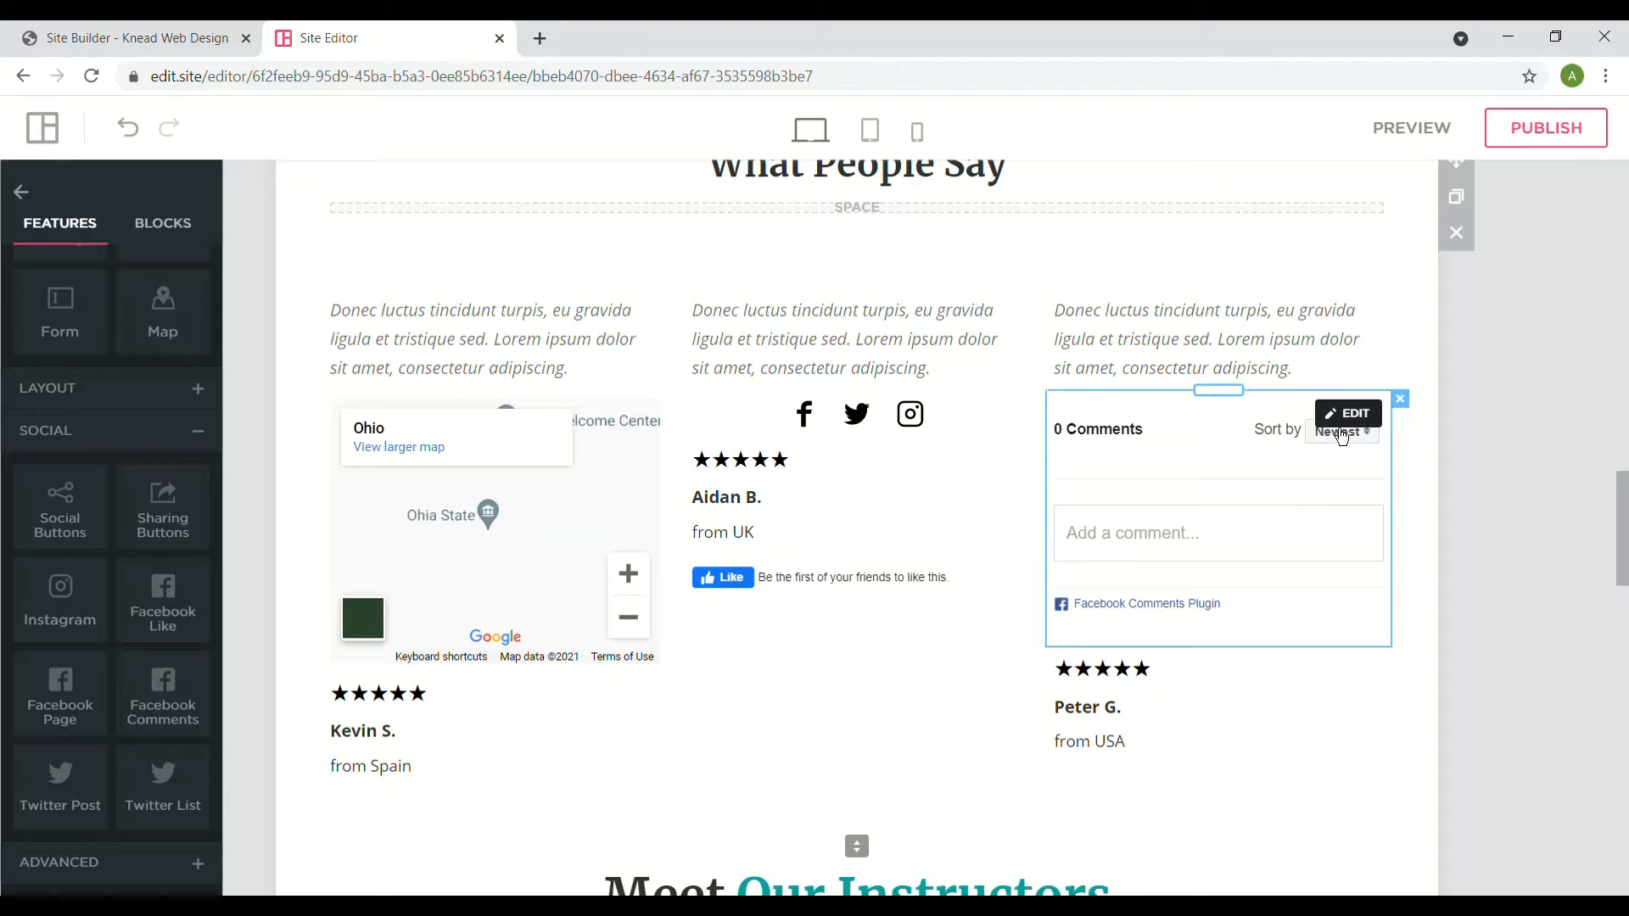
- Inspect the Facebook Comments widget's link-to-comment setting
click(1340, 432)
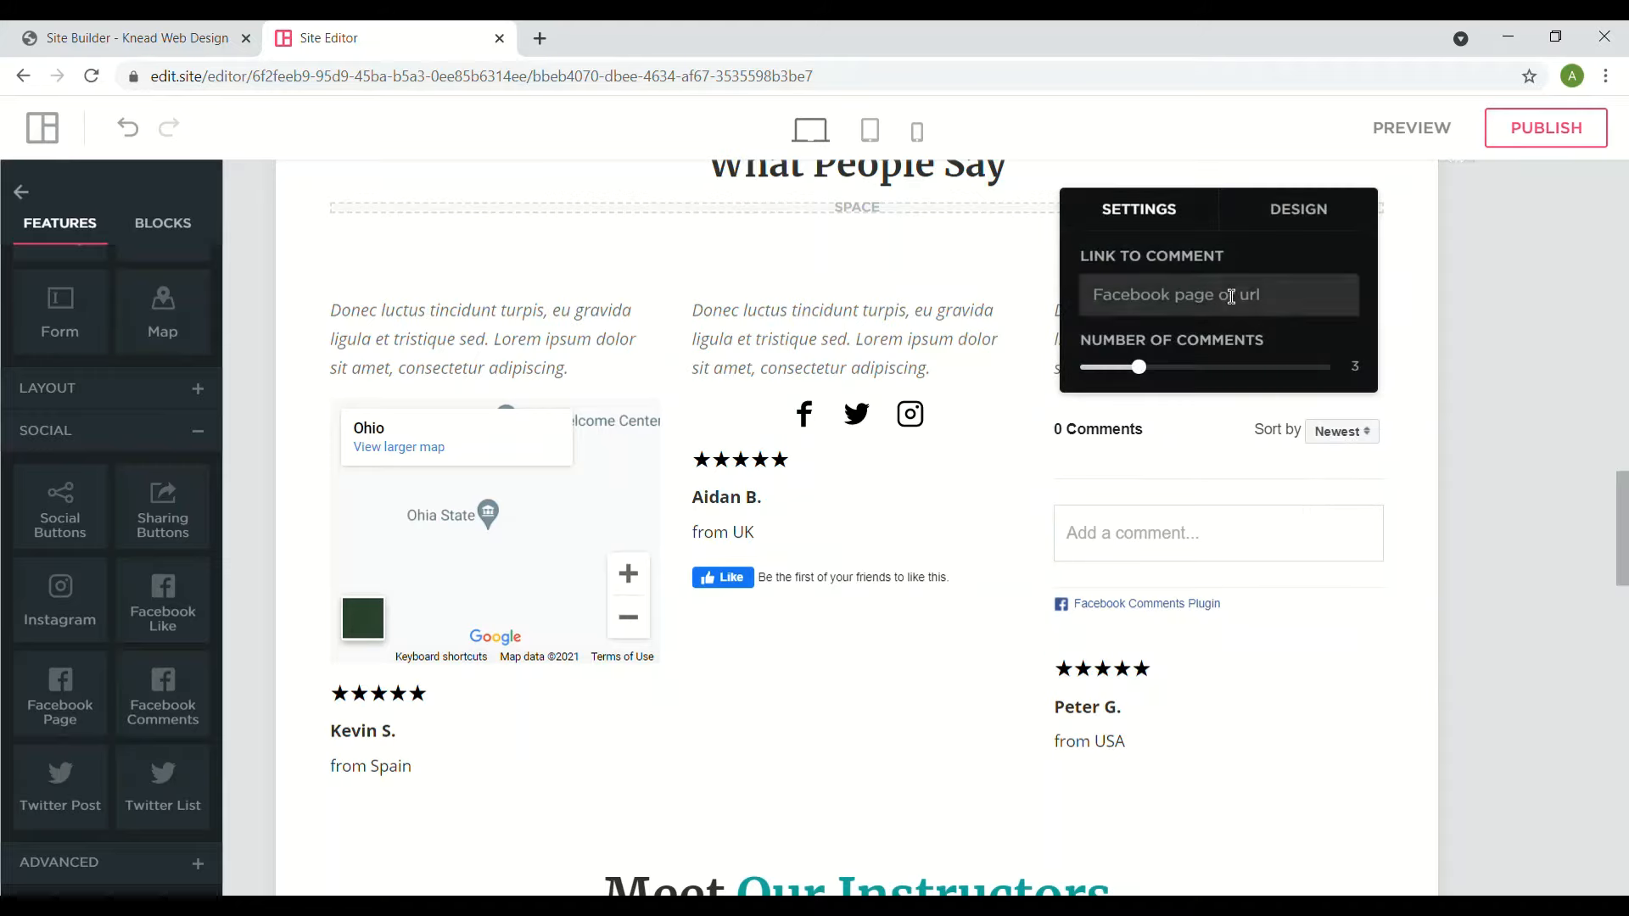
click(1231, 296)
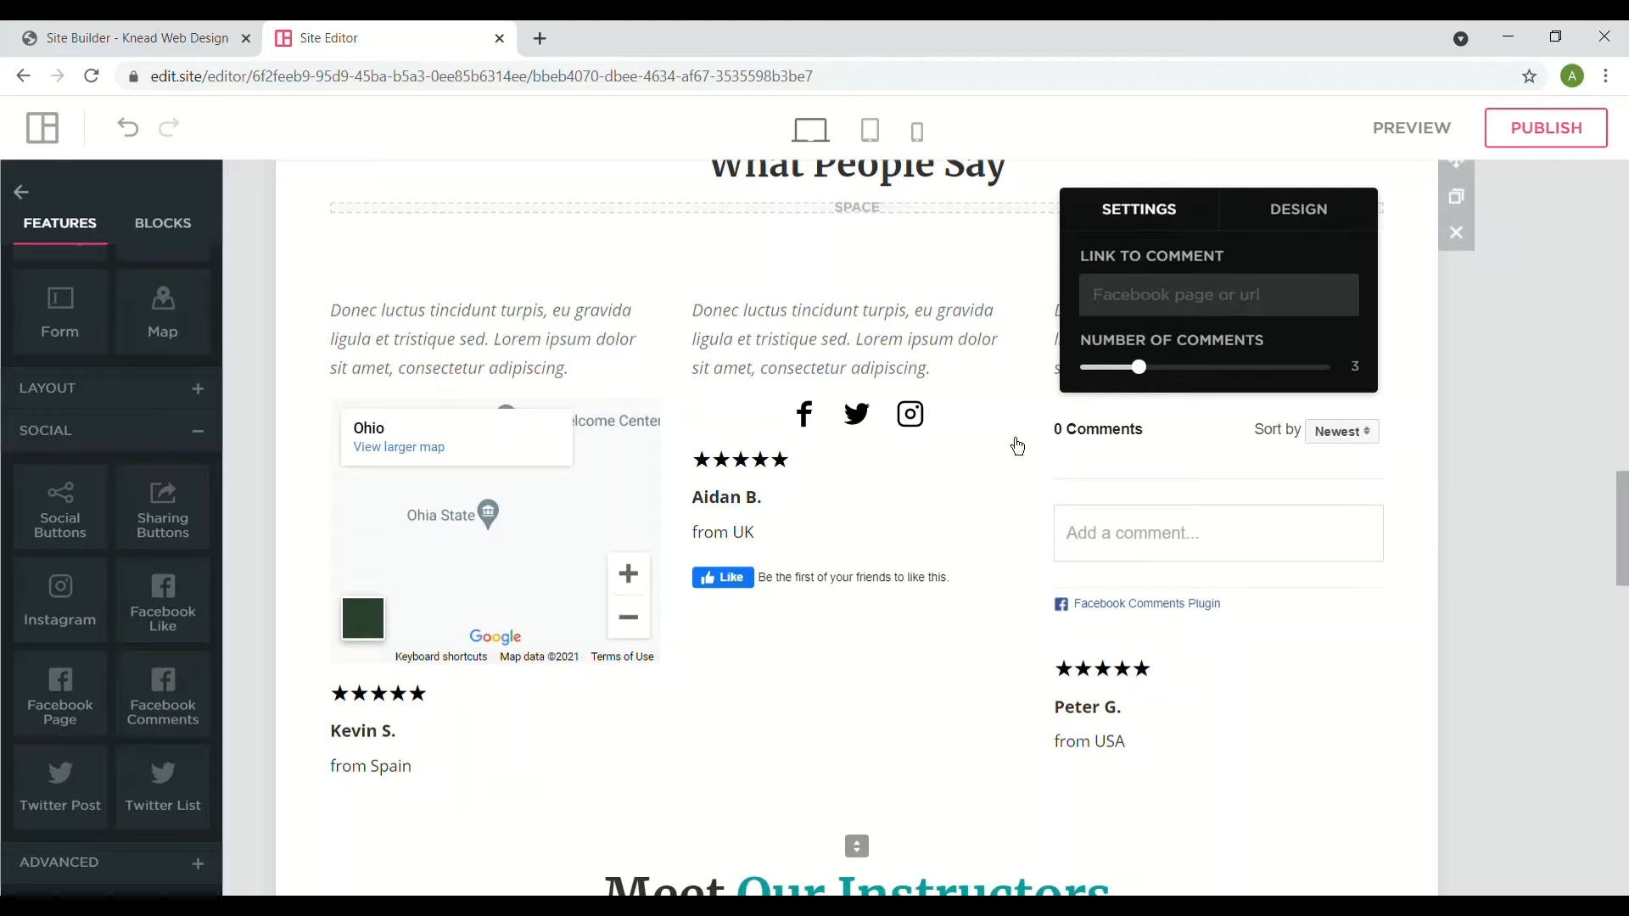
click(825, 432)
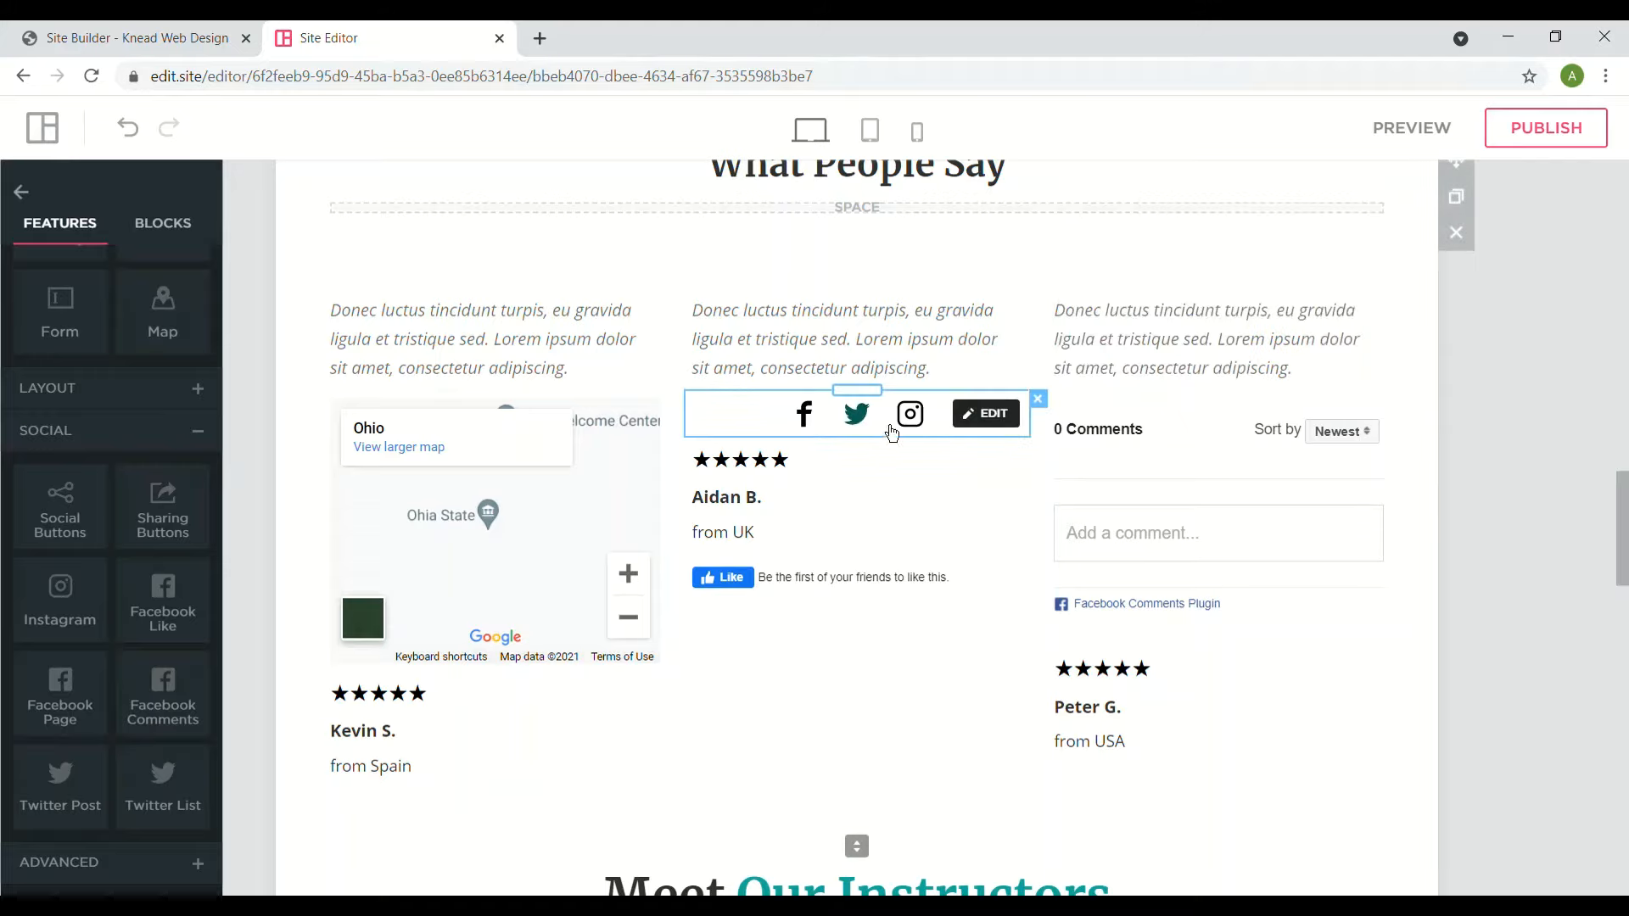
- Keep the social icons centre-aligned in their Design settings
click(986, 414)
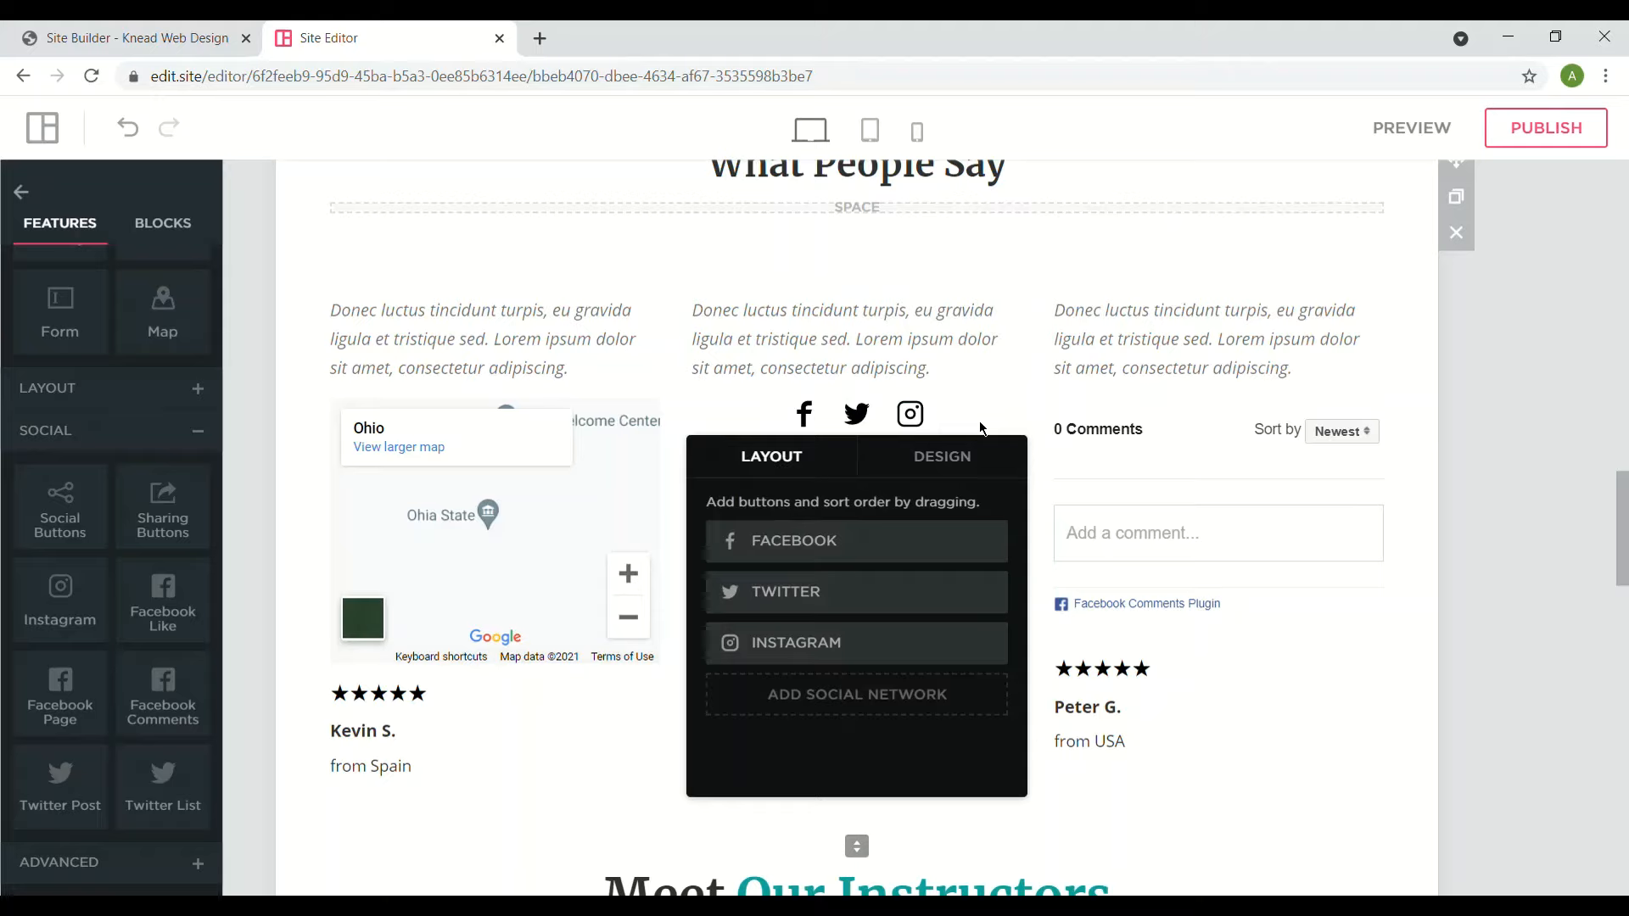
click(948, 458)
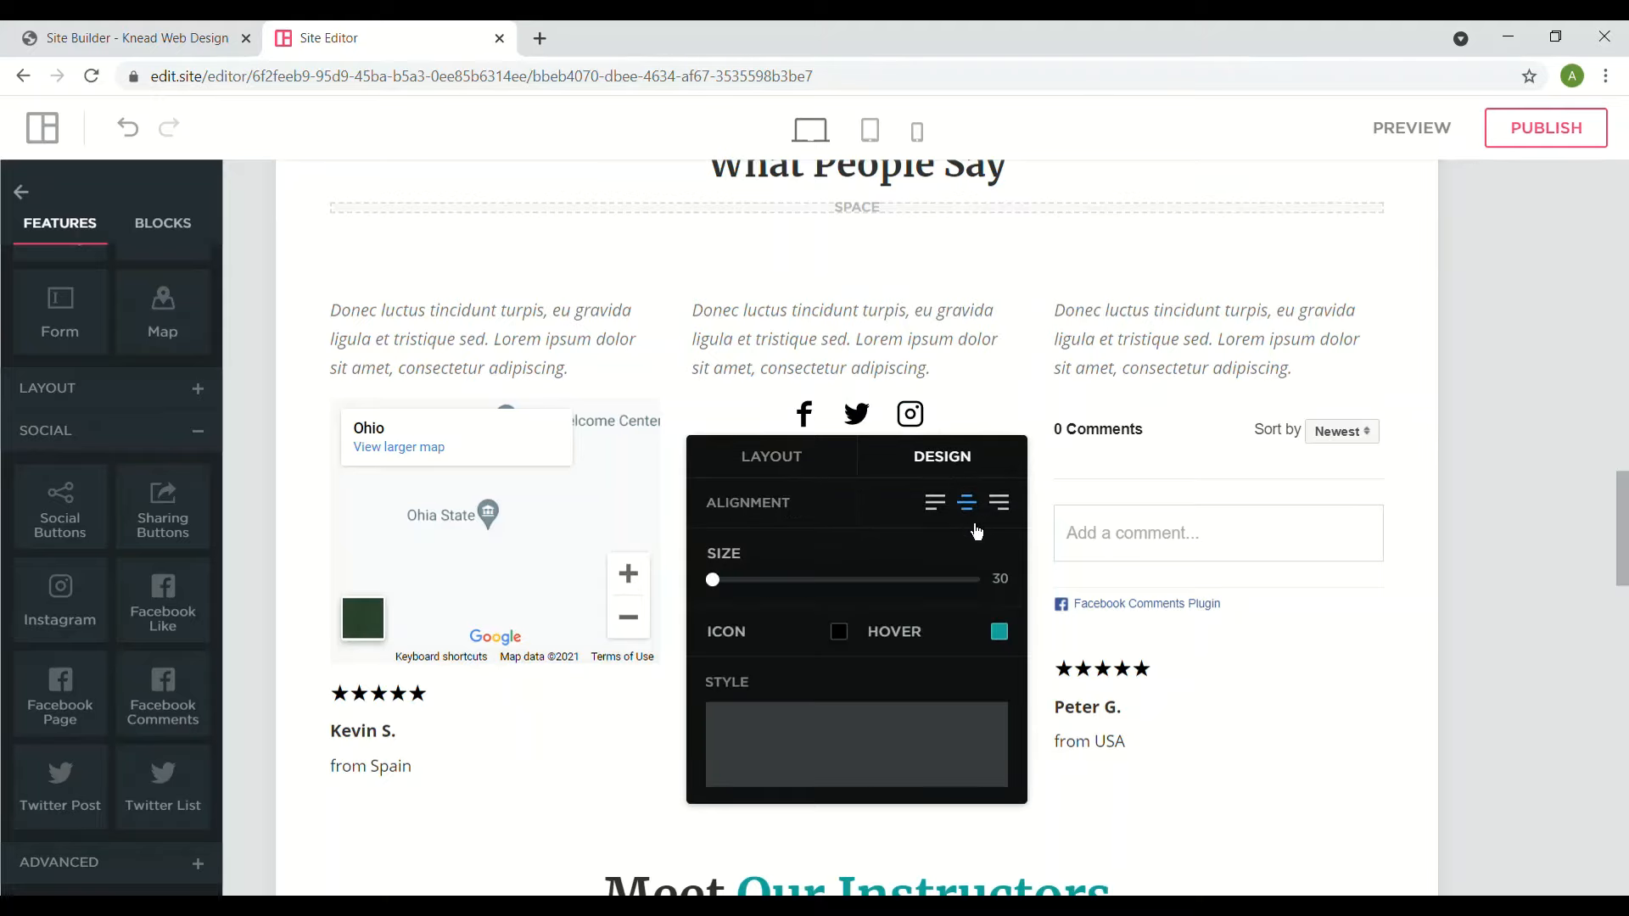
click(1003, 517)
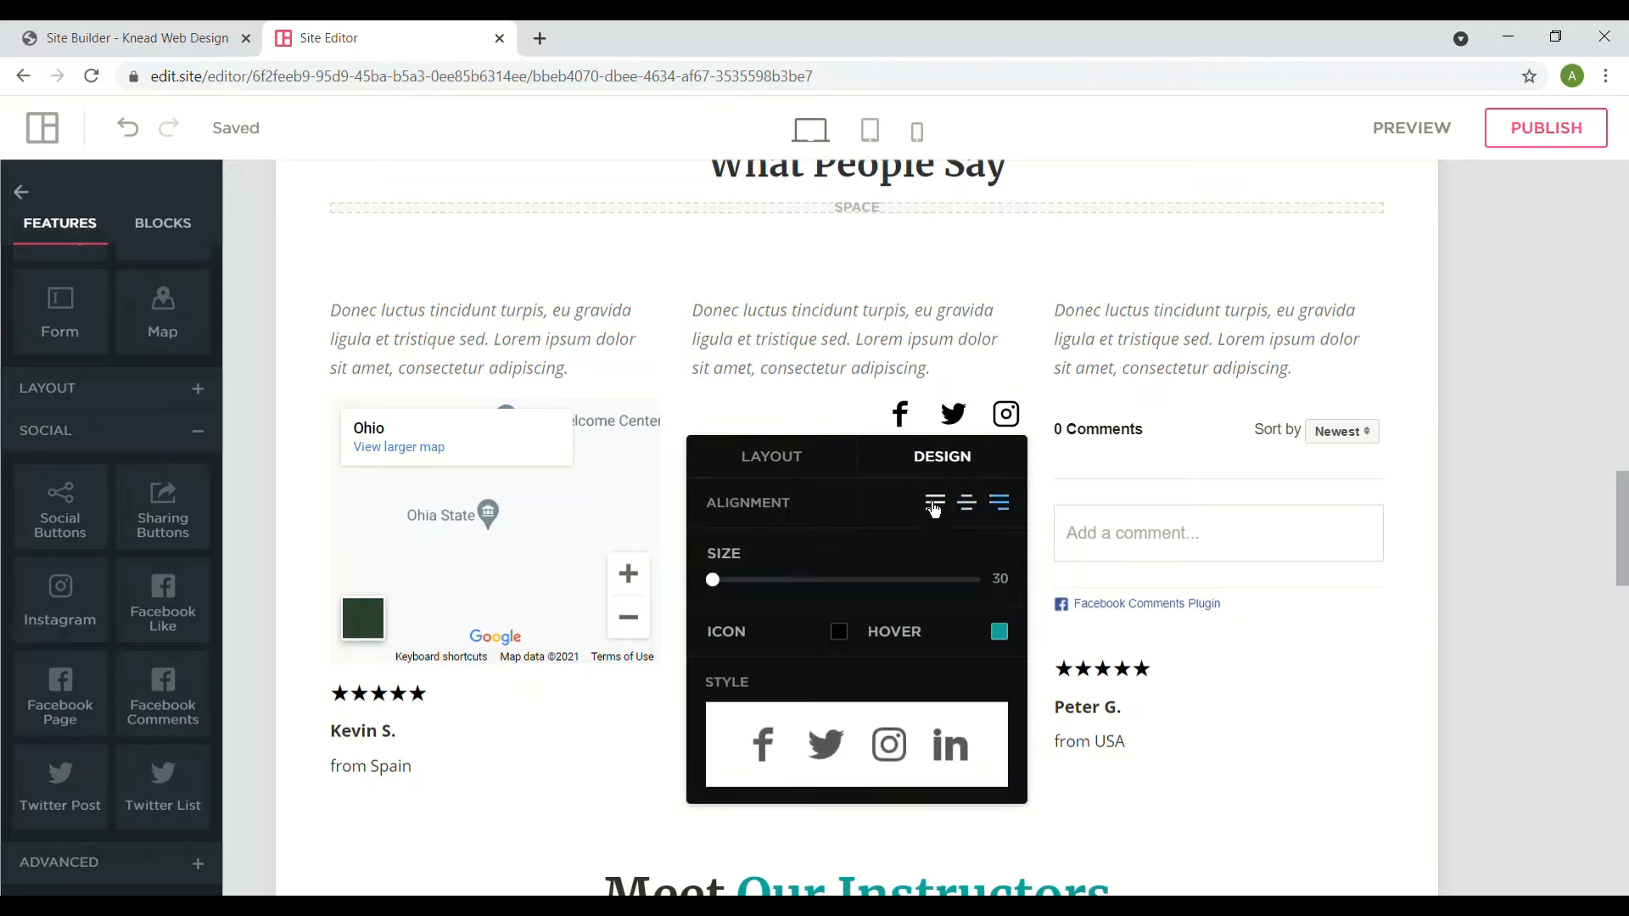
click(963, 508)
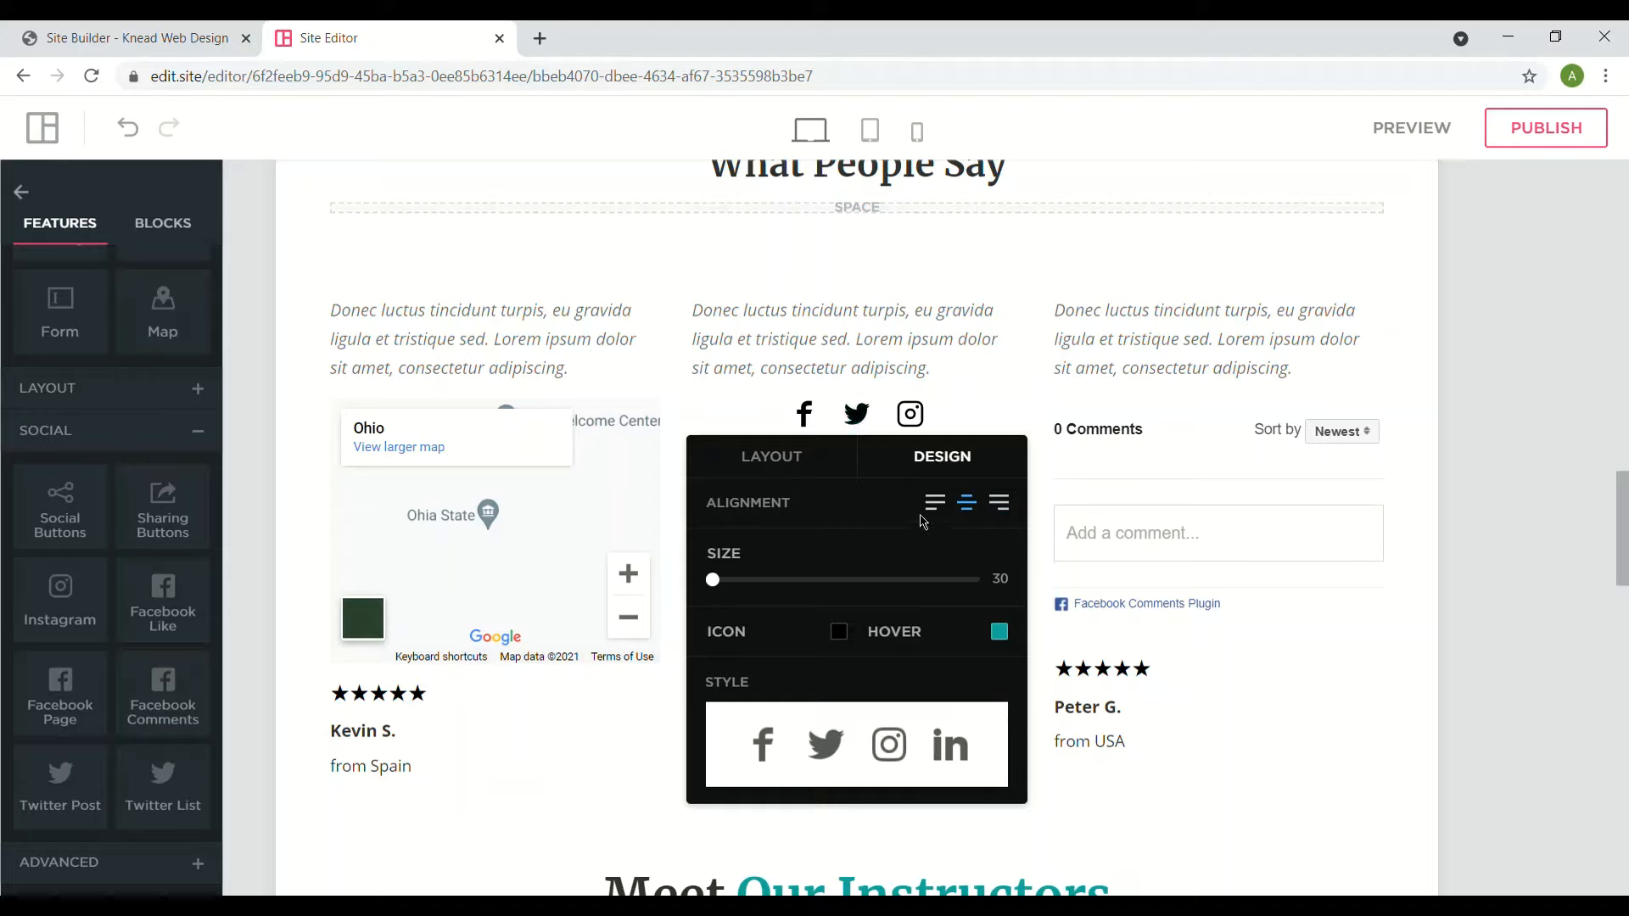
- Colour the social icons purple (673AB7), keeping the plain icon style
click(999, 633)
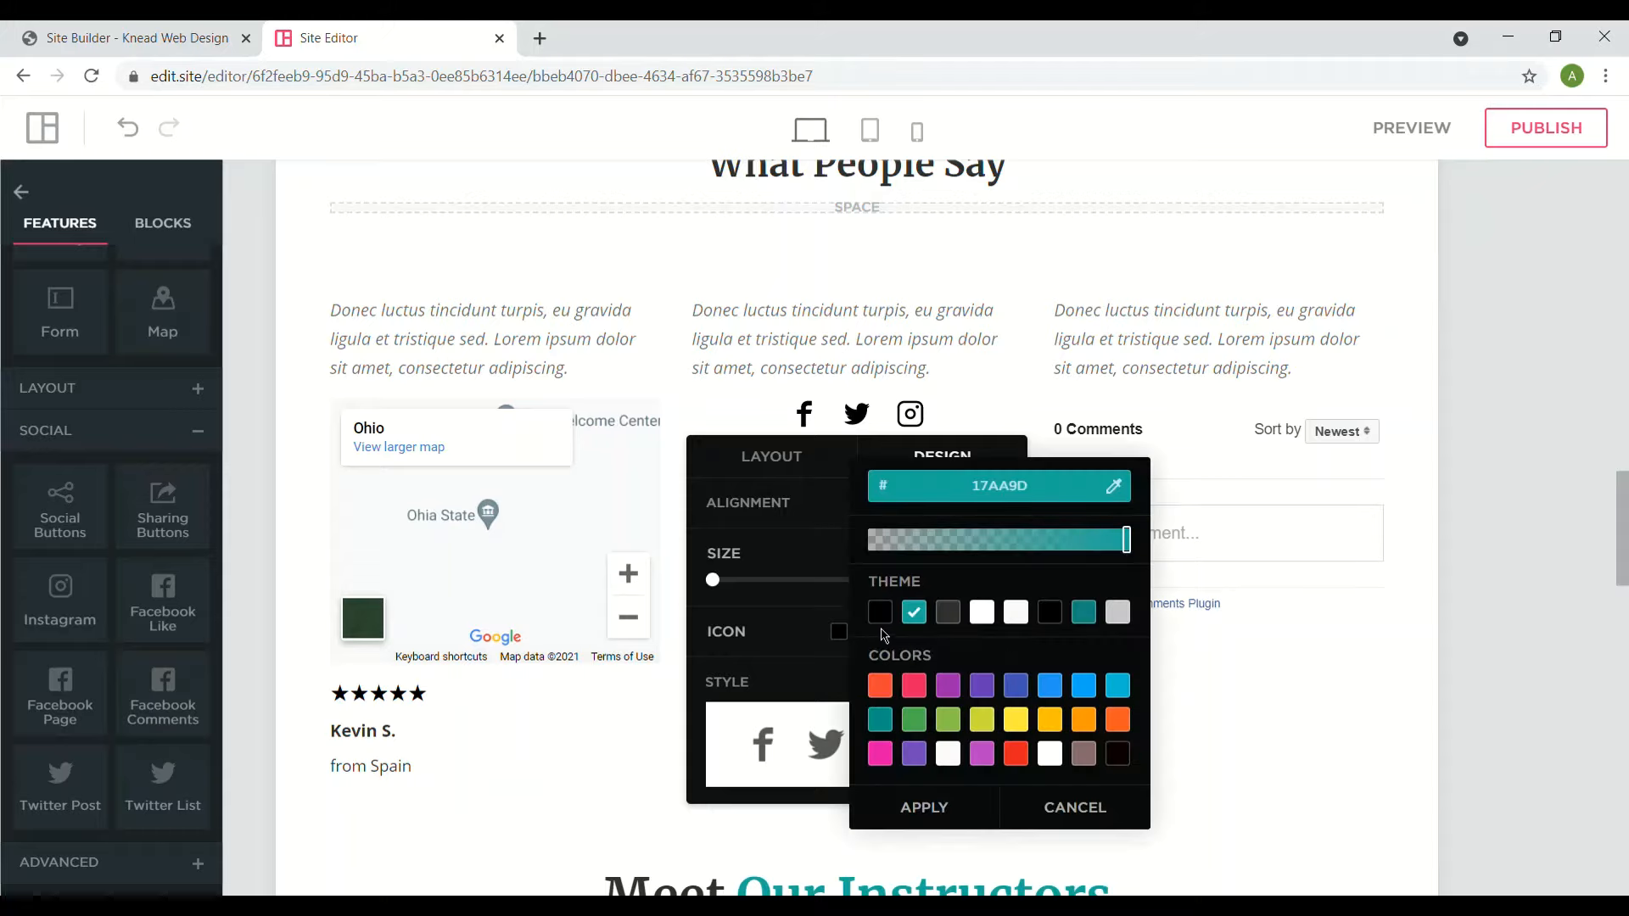
click(840, 637)
click(841, 638)
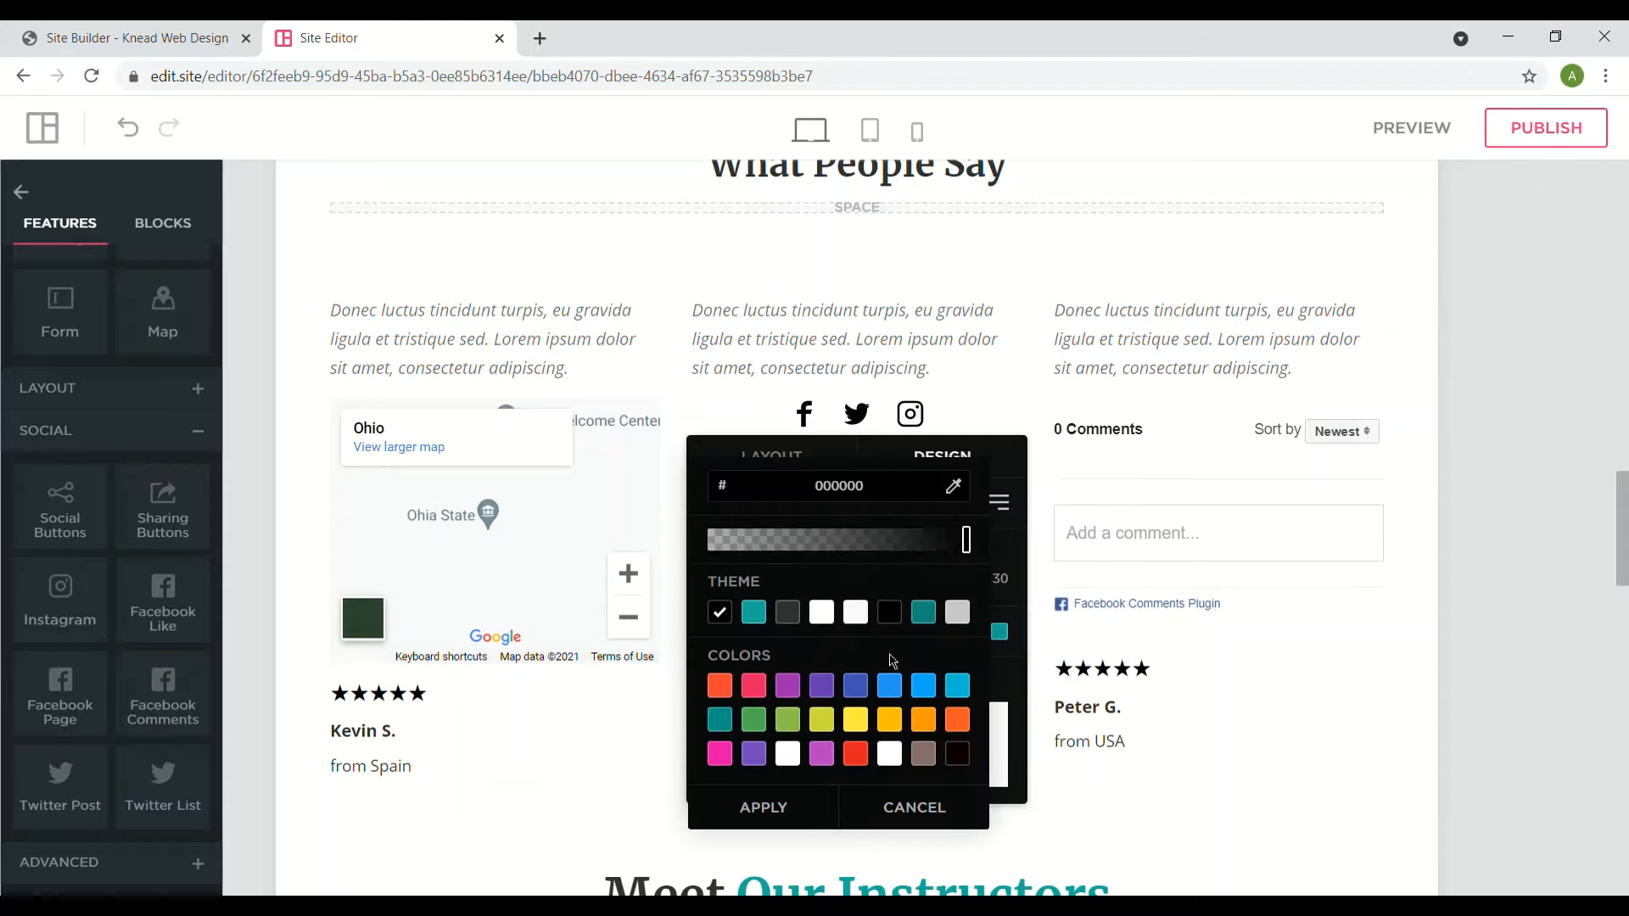
click(821, 686)
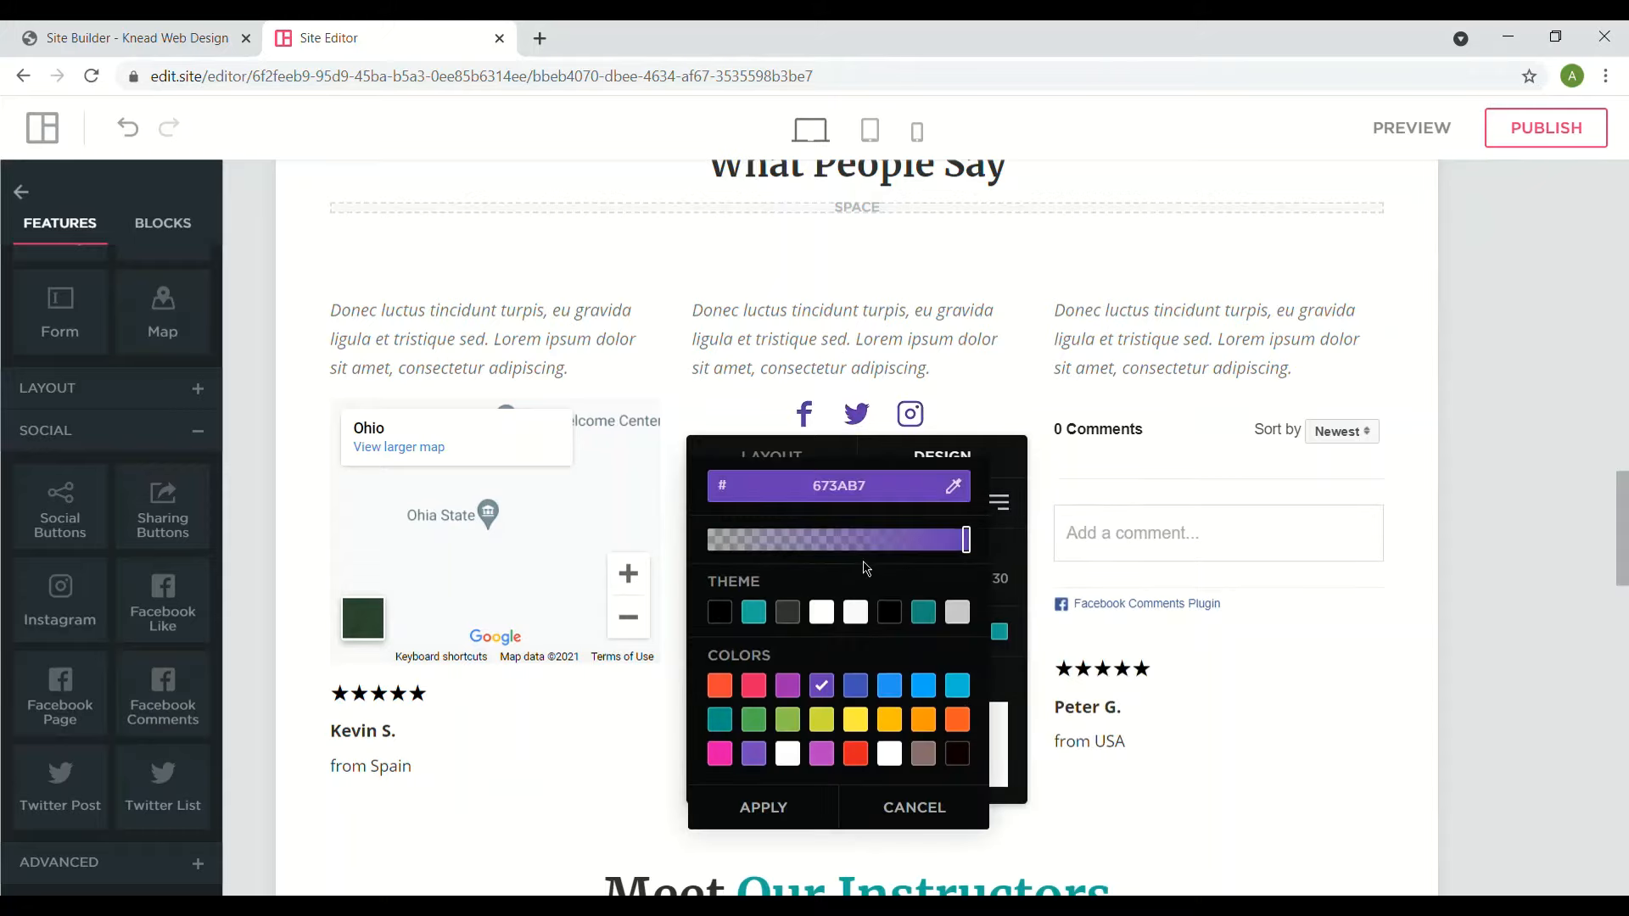
click(747, 818)
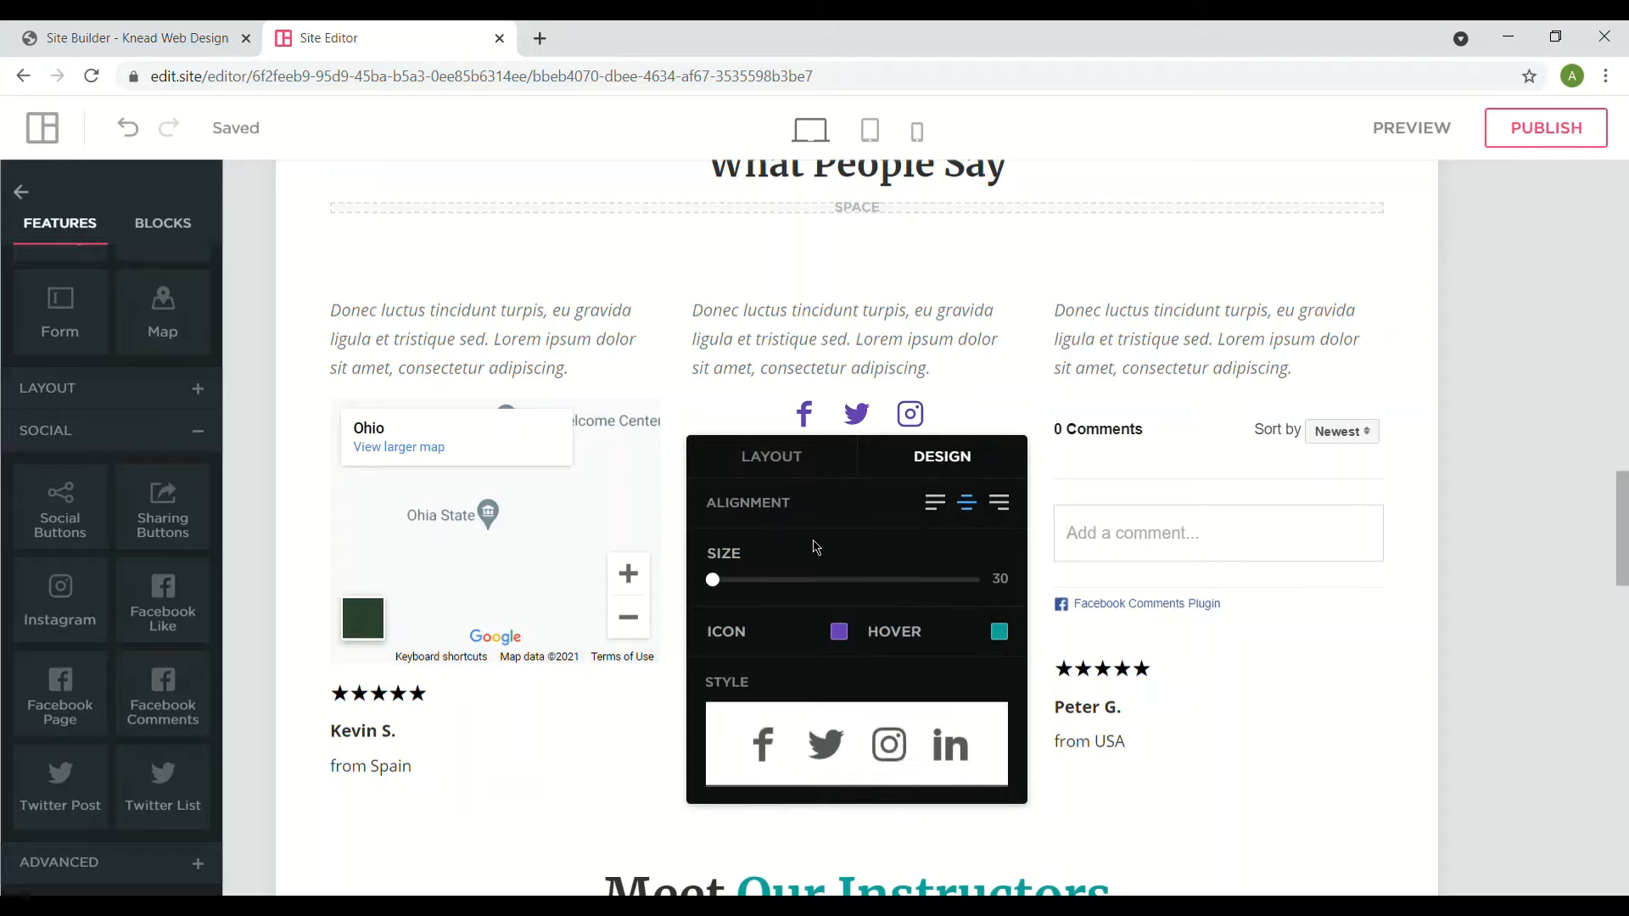
click(821, 739)
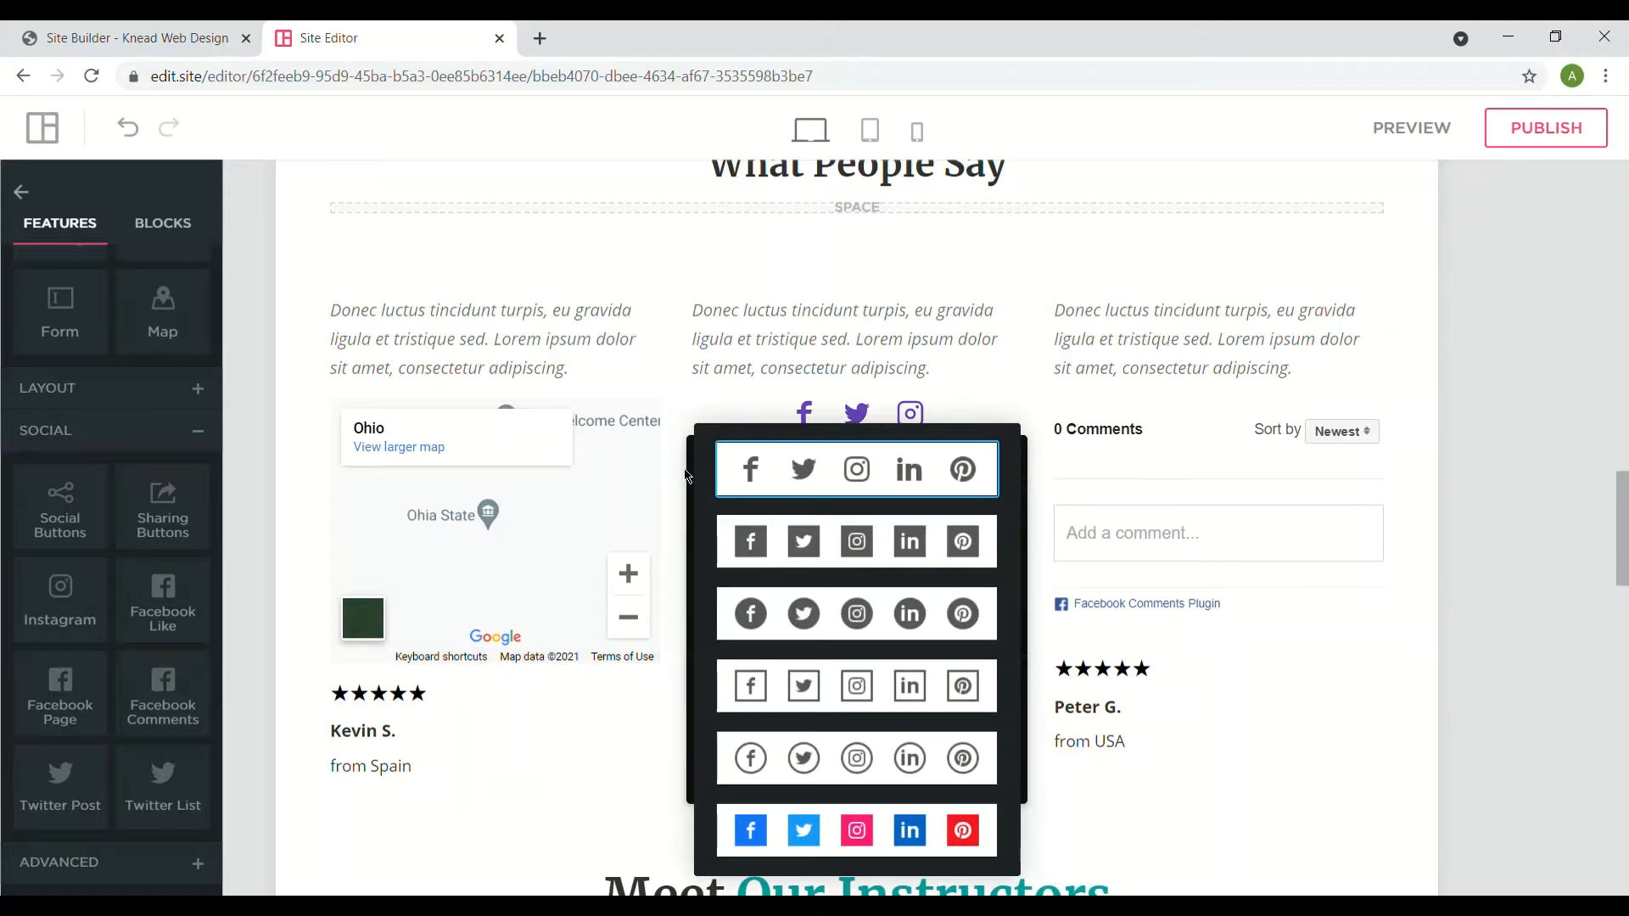
click(687, 475)
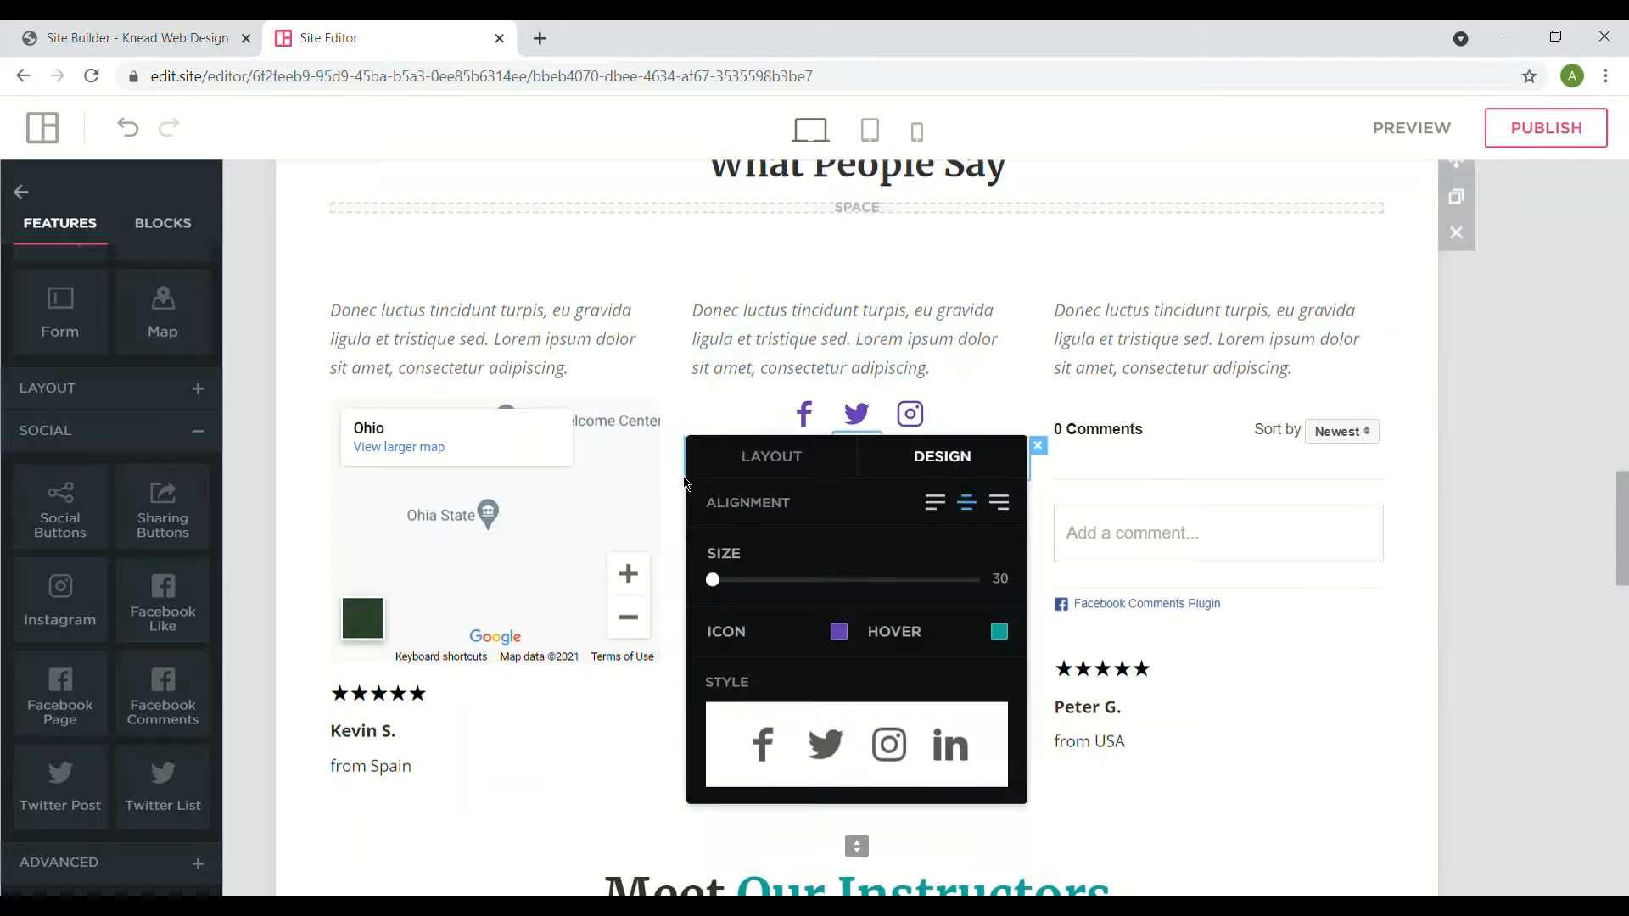
click(804, 469)
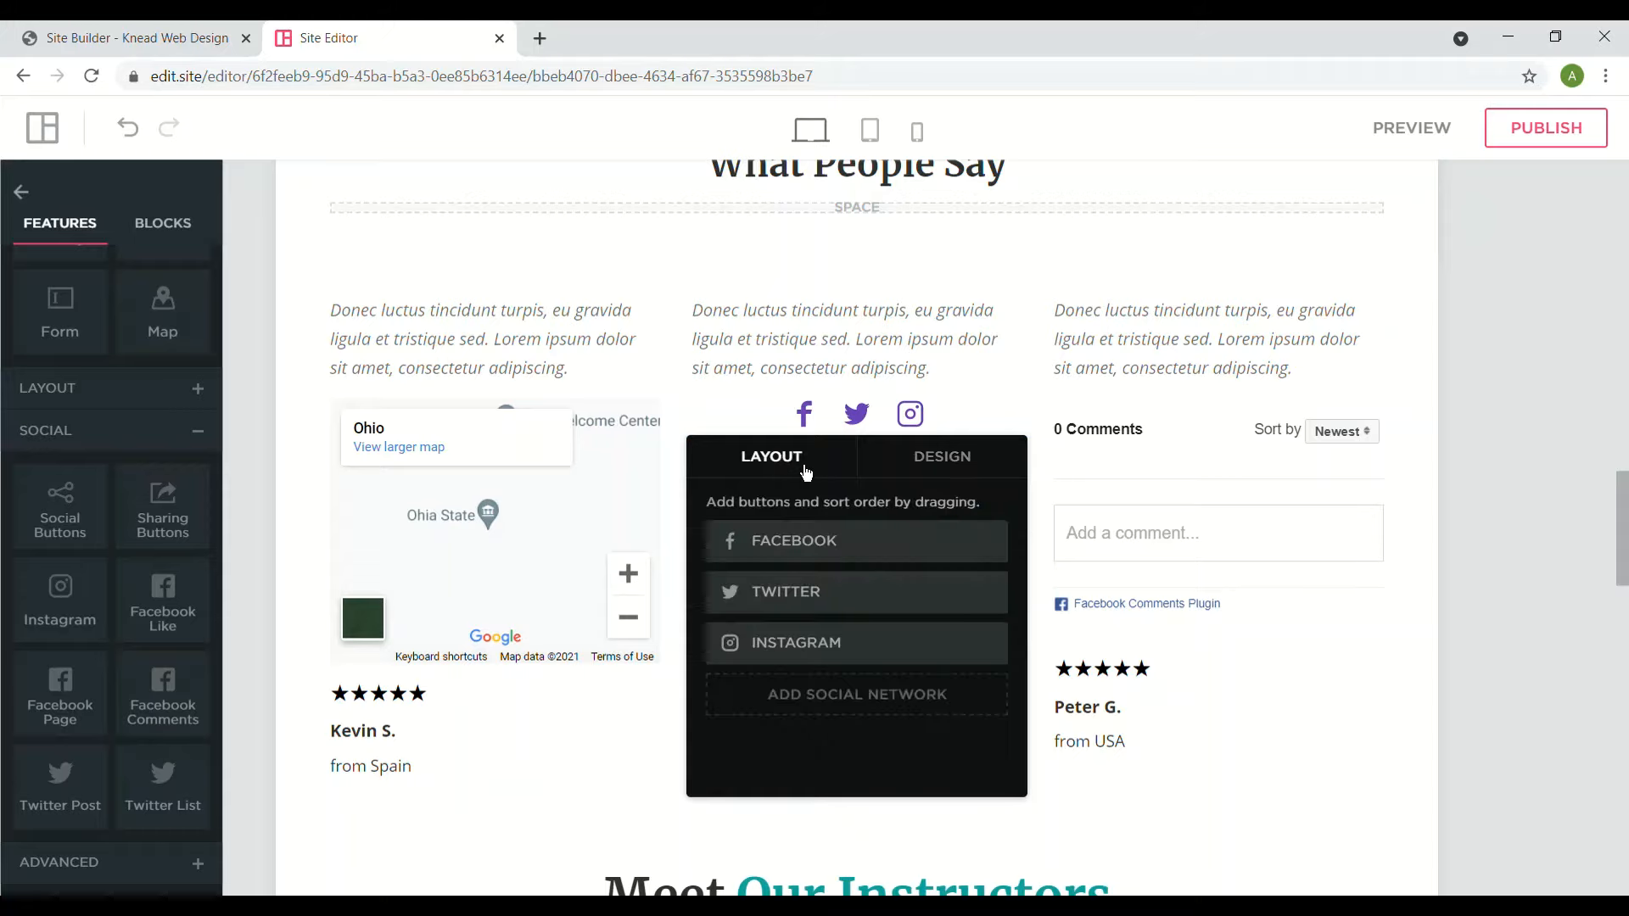
click(866, 701)
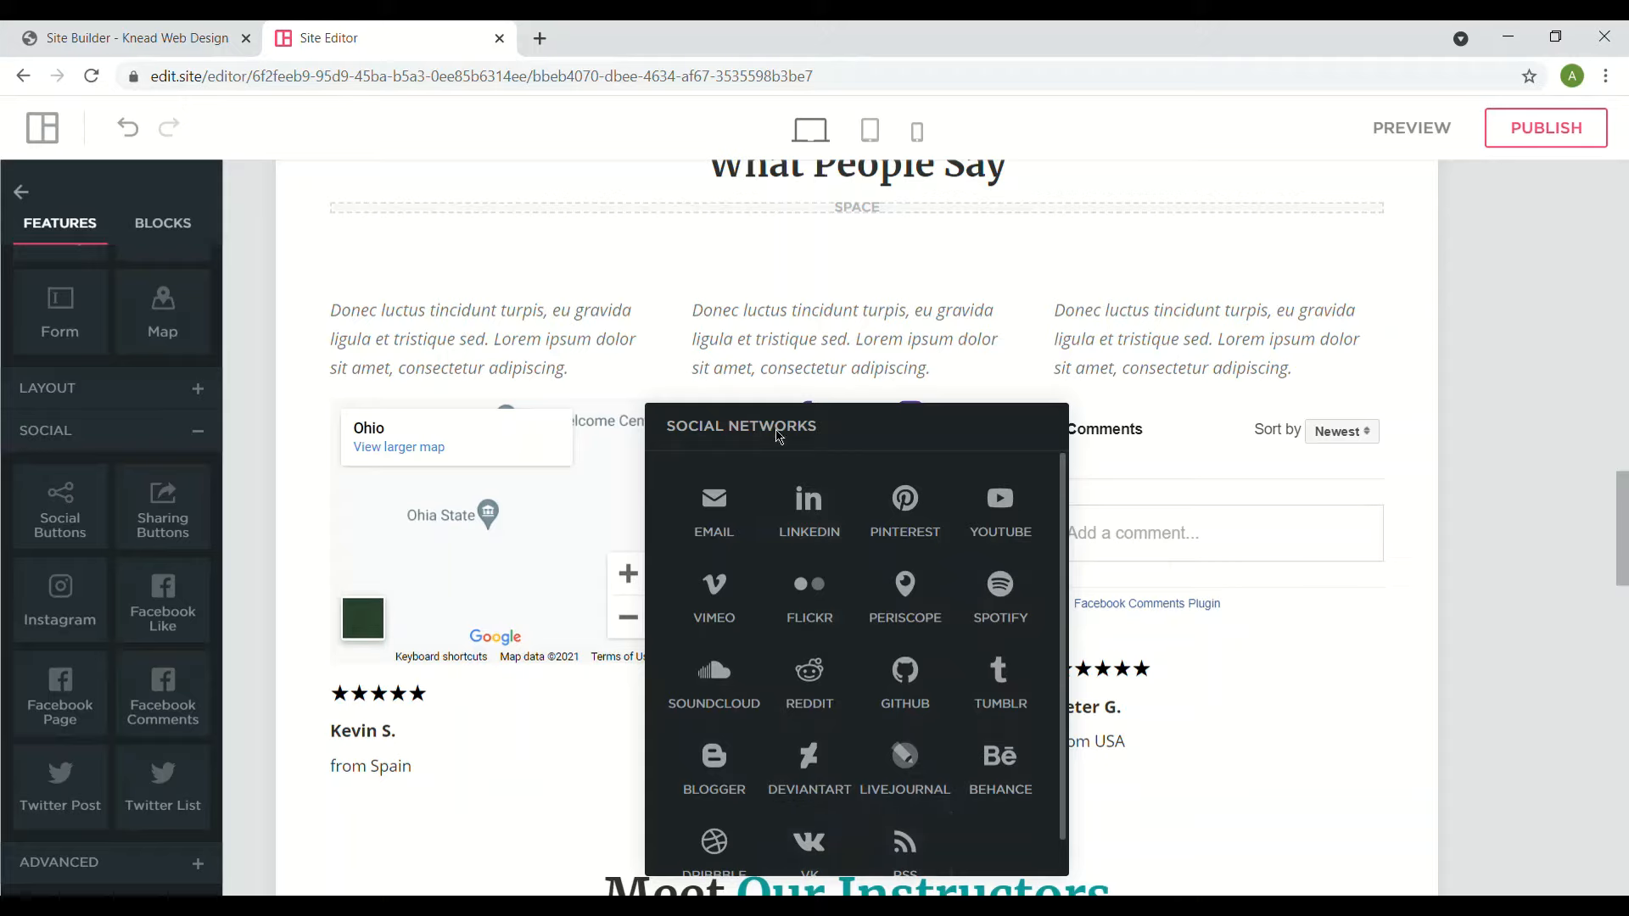
click(715, 526)
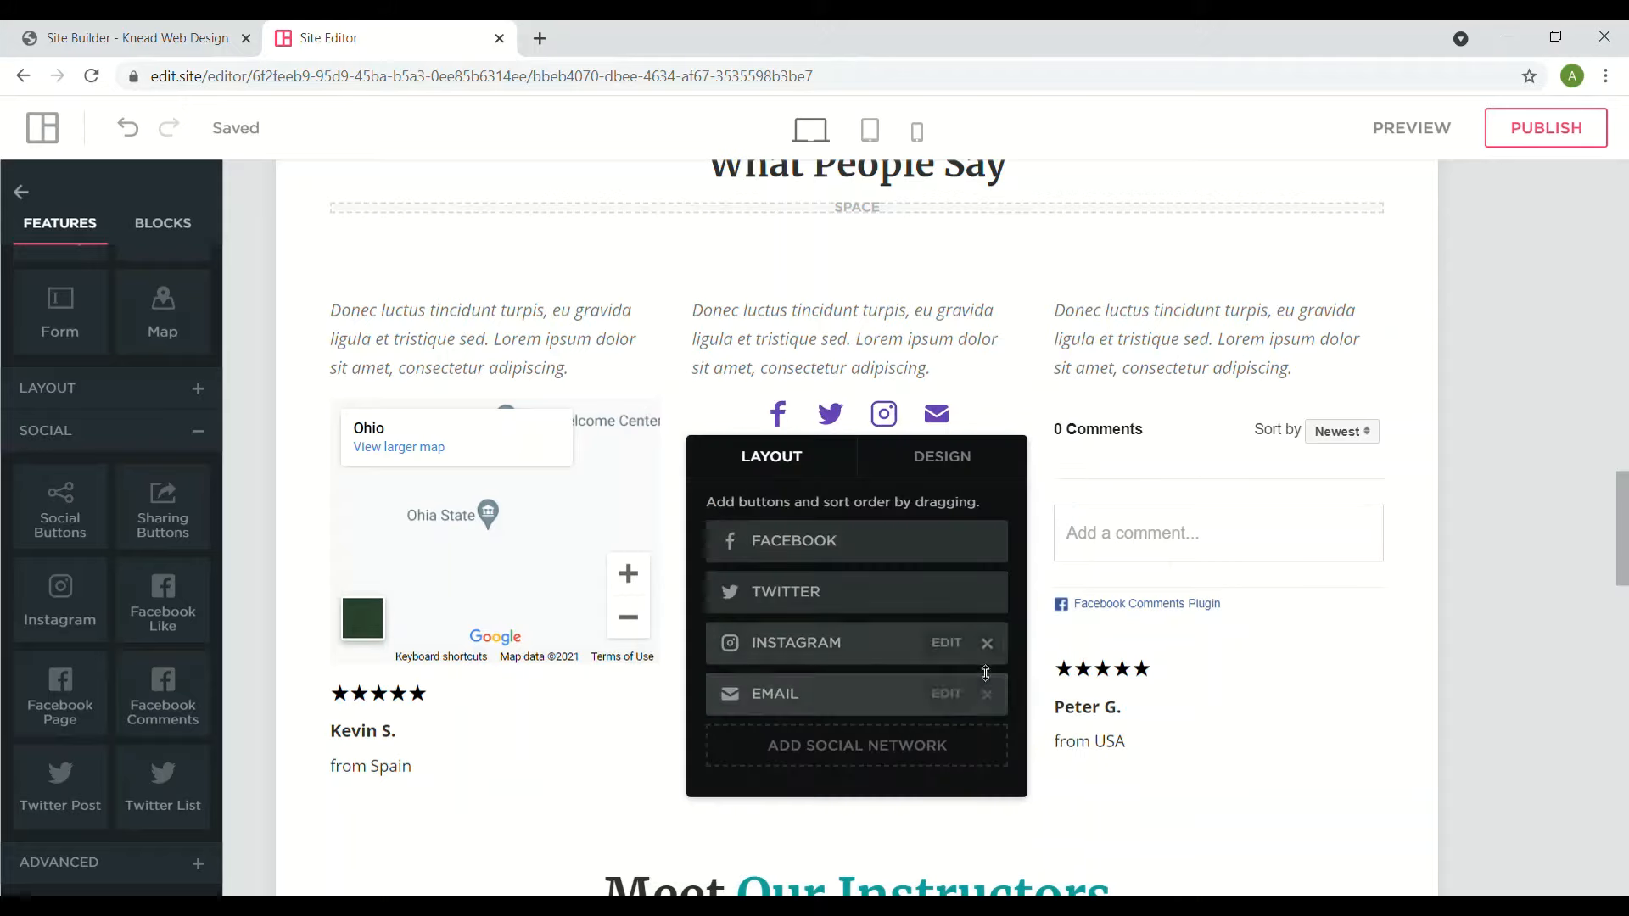
mouse_move(987, 653)
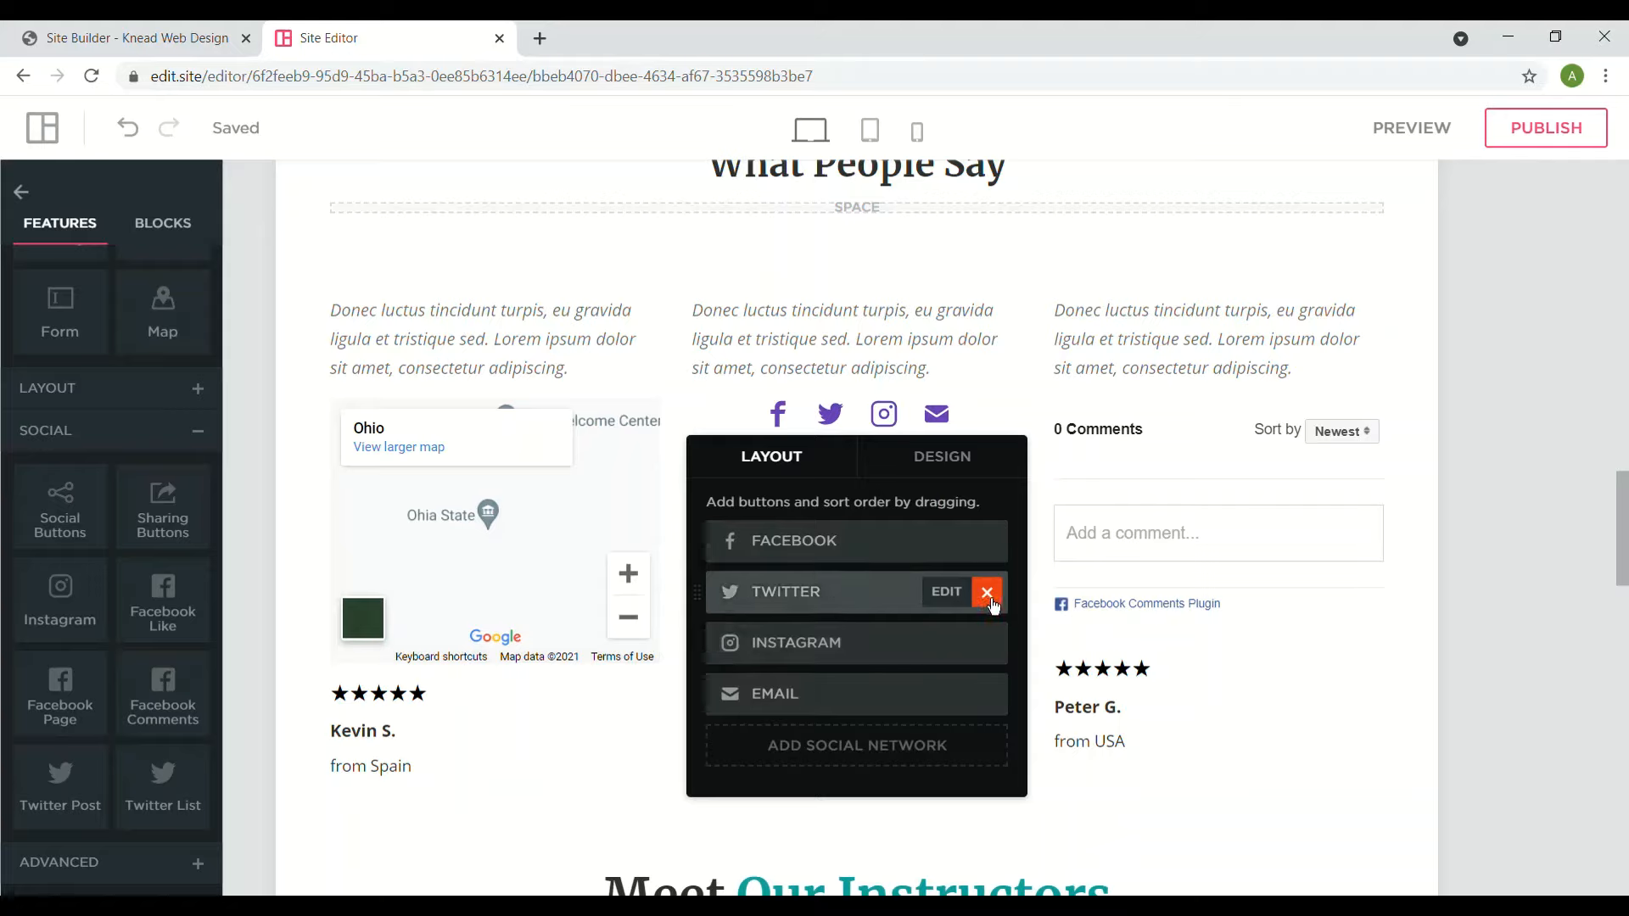
click(988, 594)
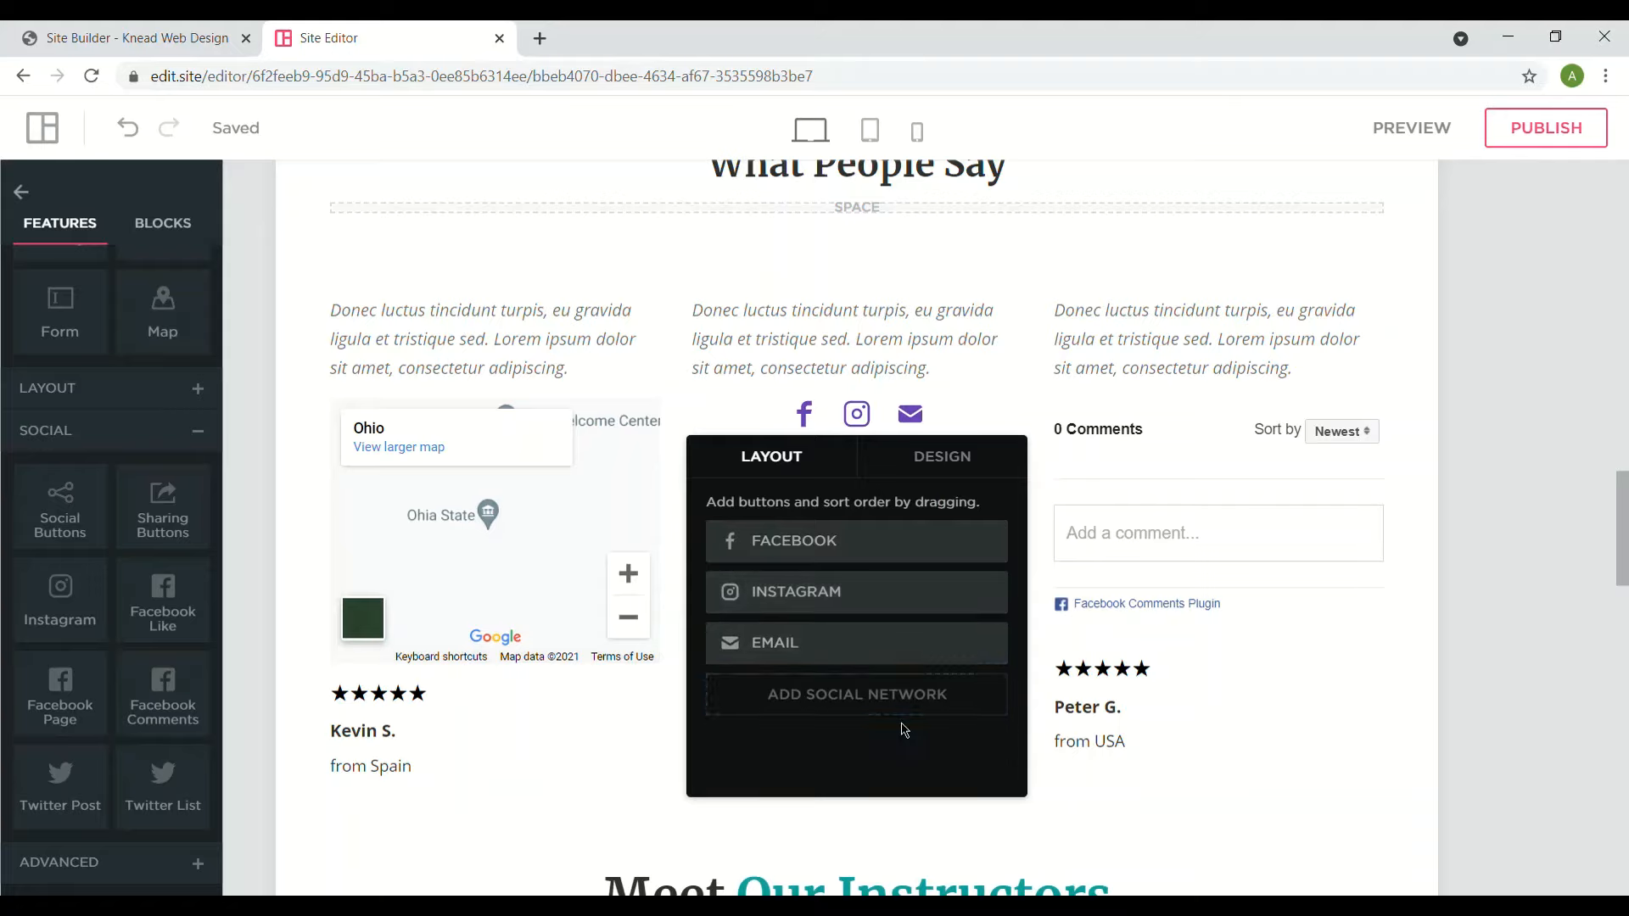
click(1473, 717)
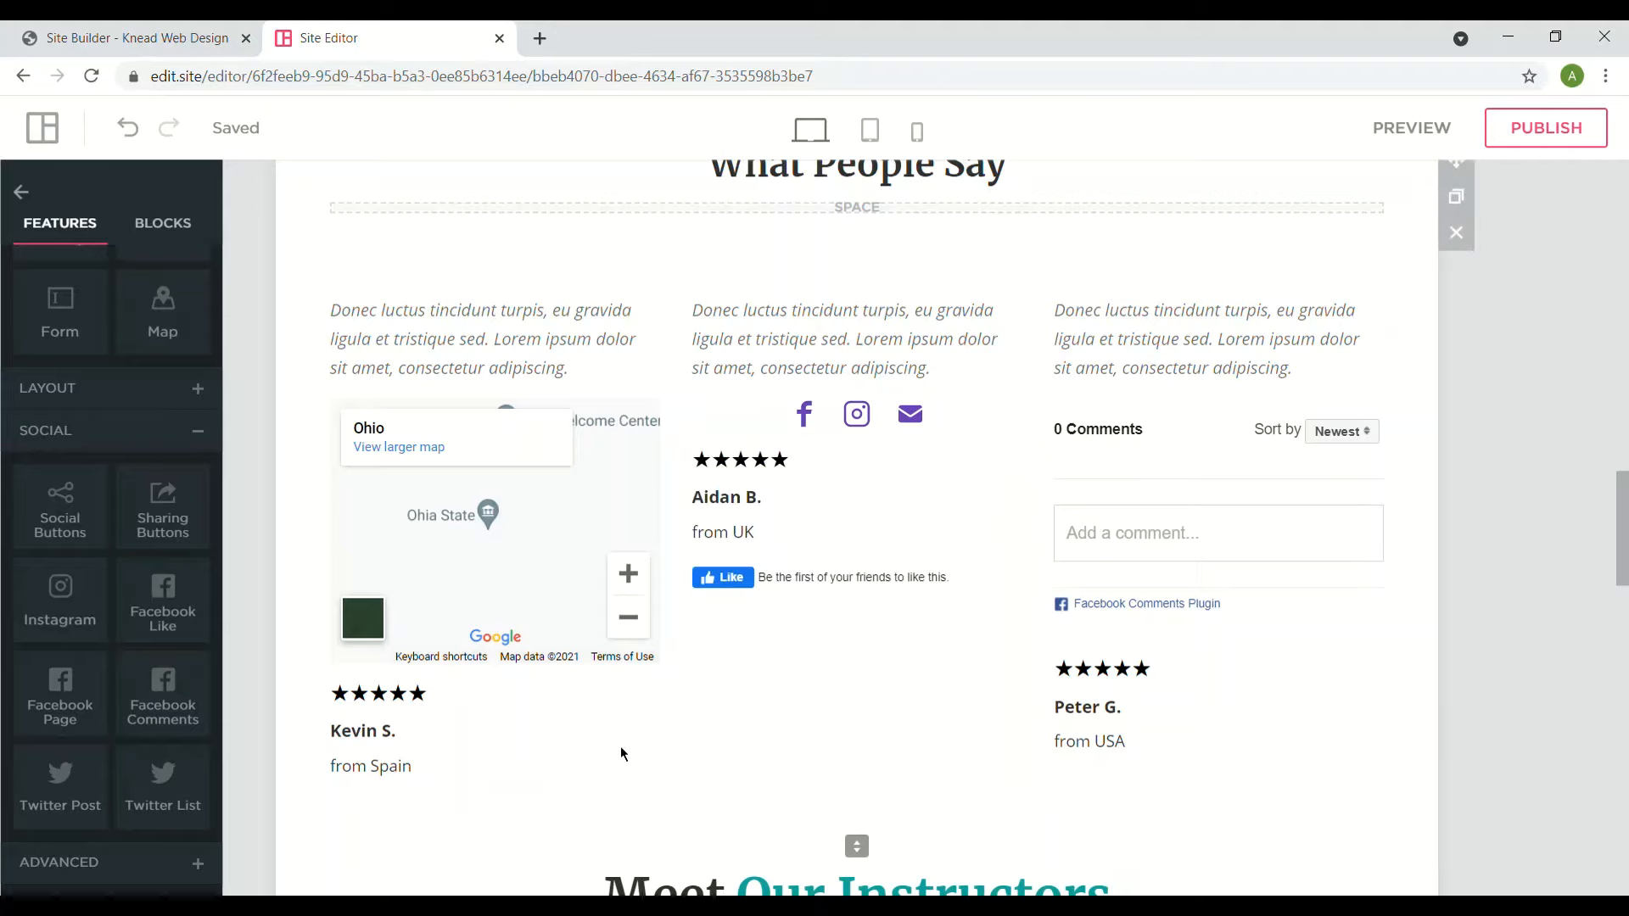
- Place an Embedded Code block left of the Meet Our Instructors heading
scroll(500, 709, down, 4)
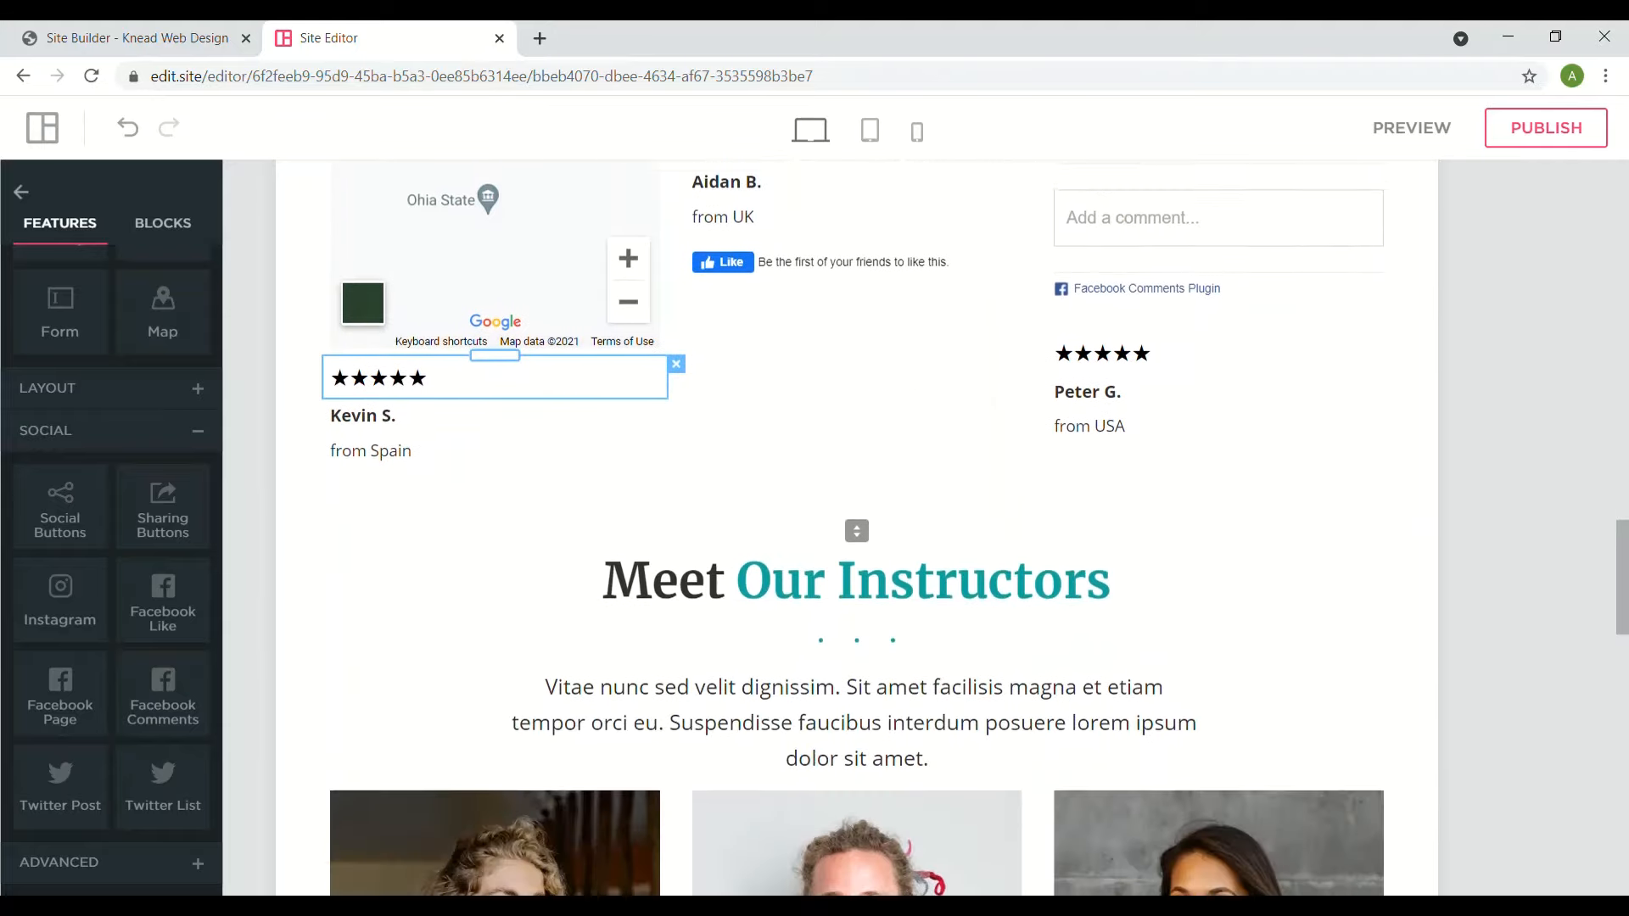
scroll(857, 526, down, 1)
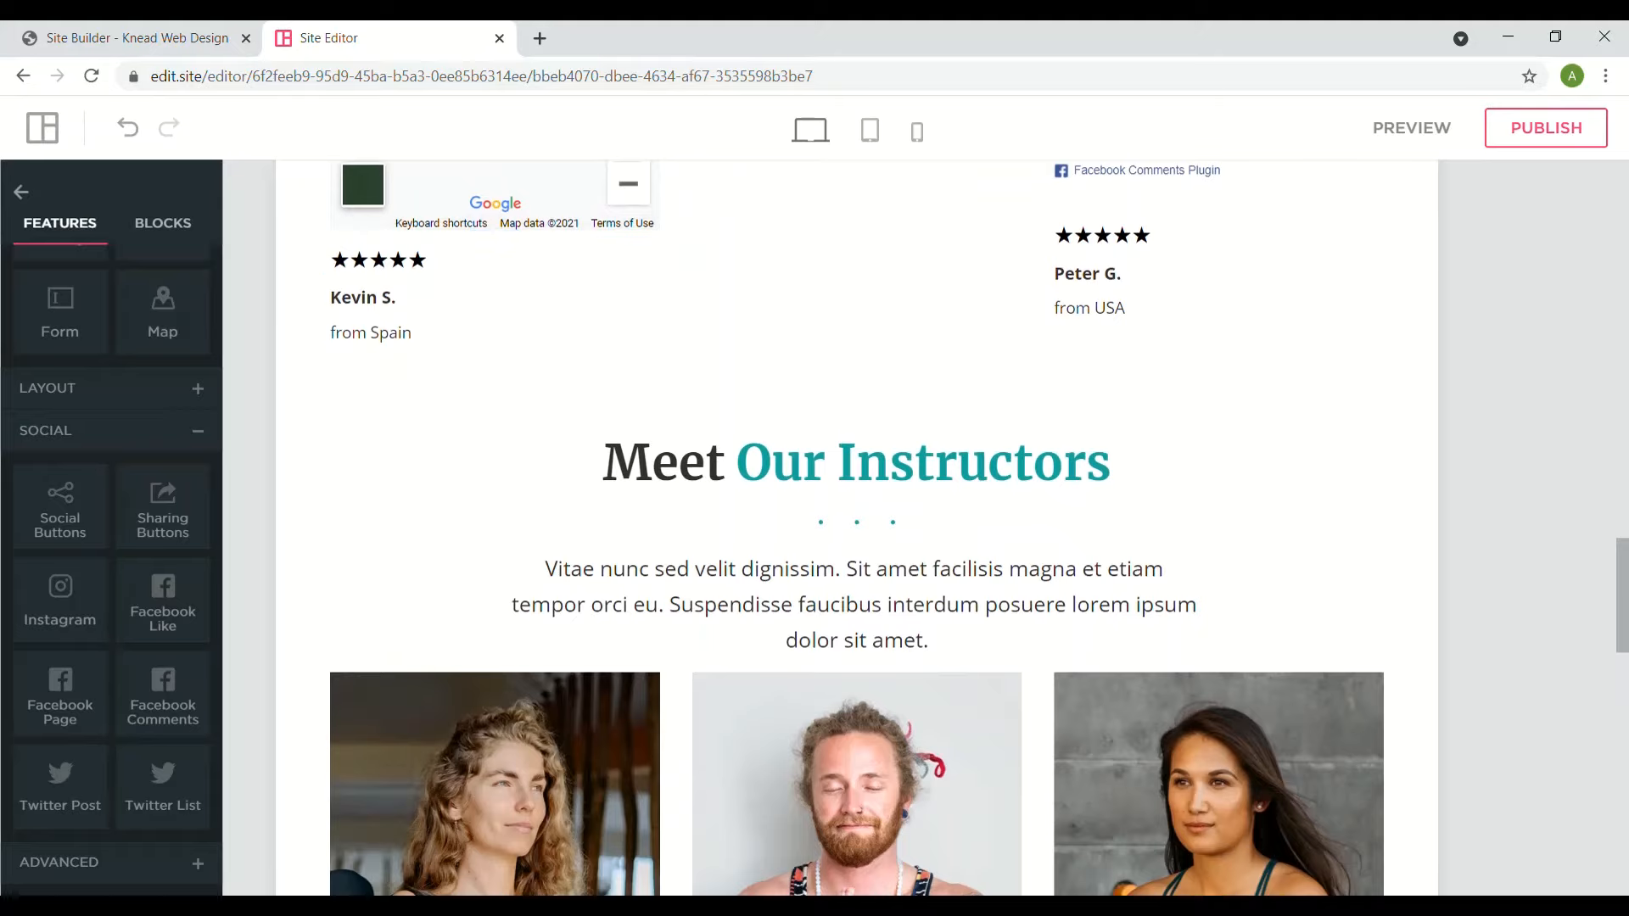
click(192, 862)
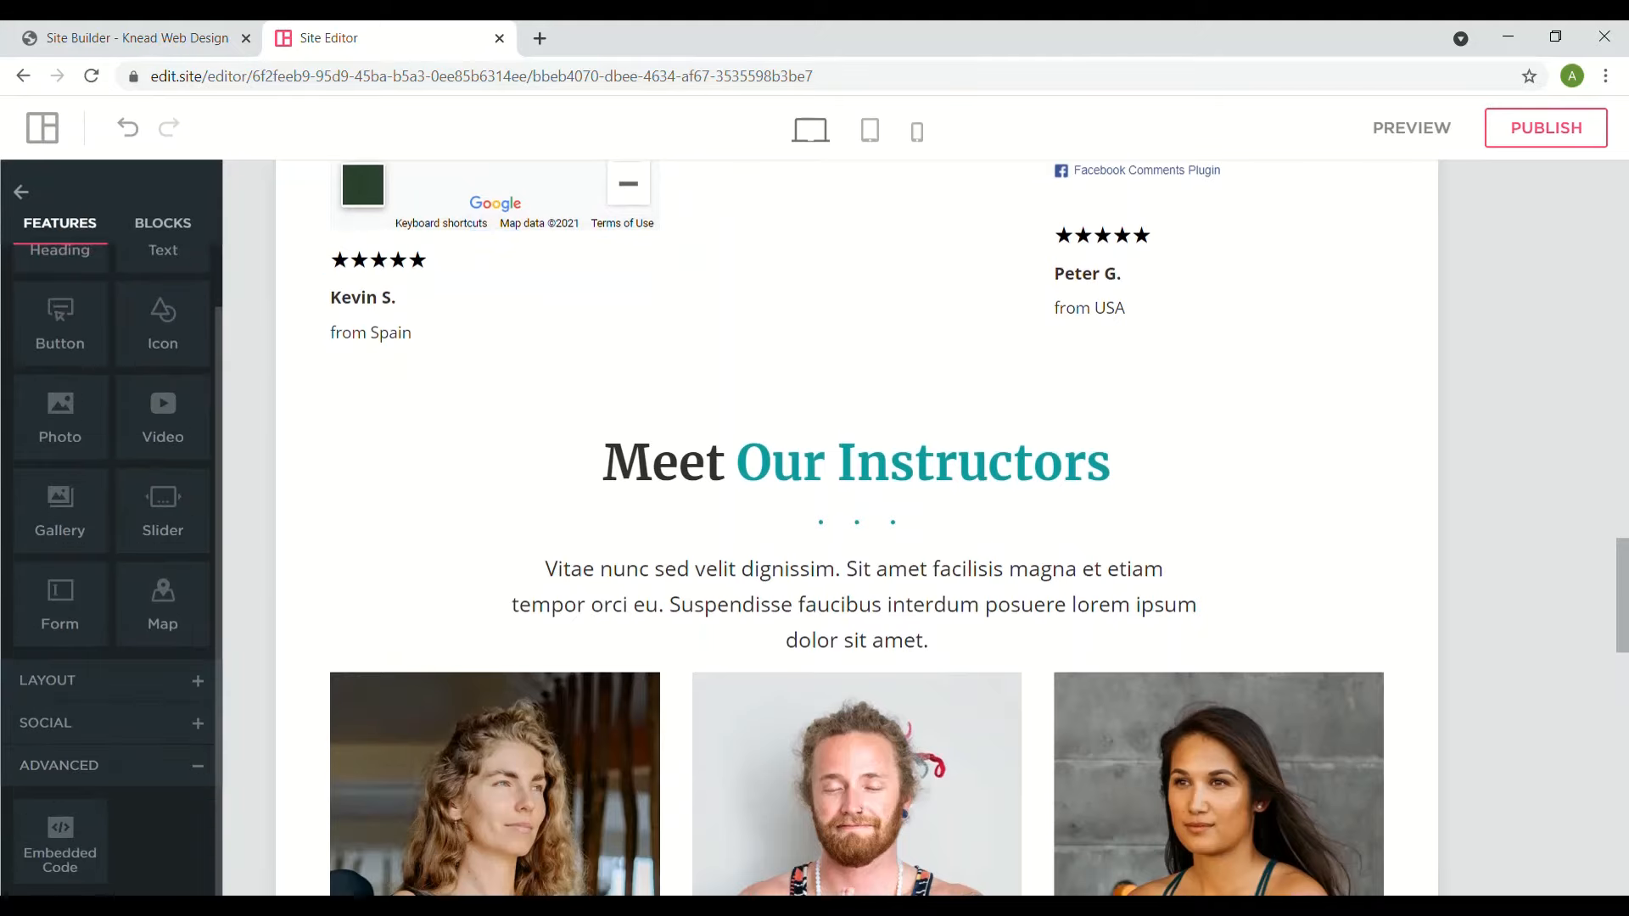
click(55, 857)
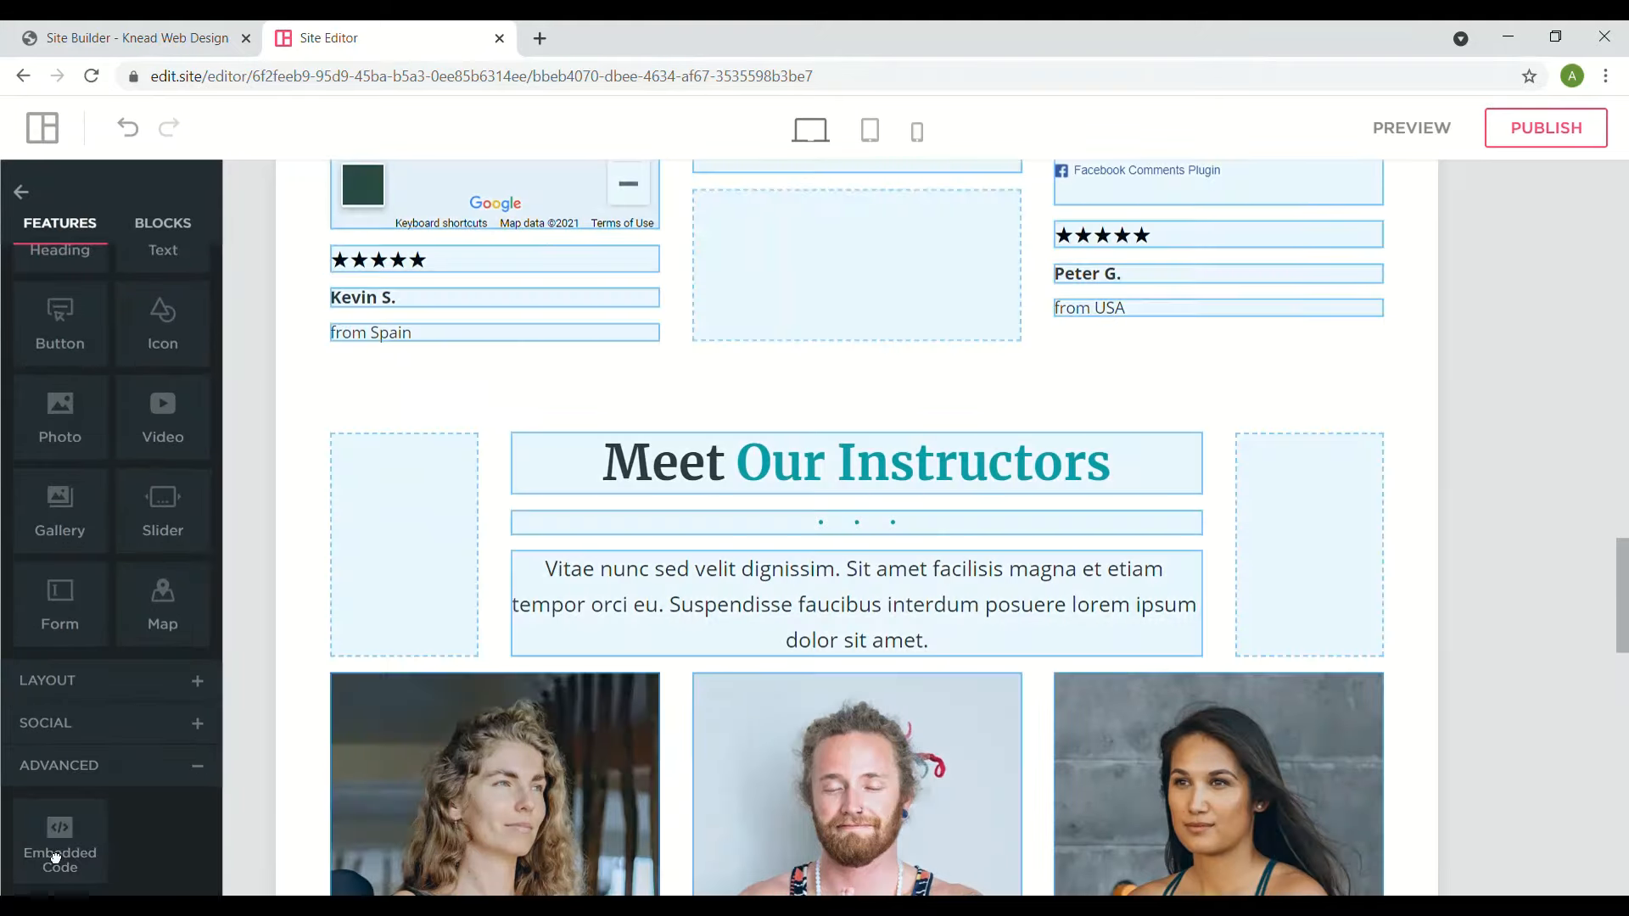
drag(74, 850, 417, 569)
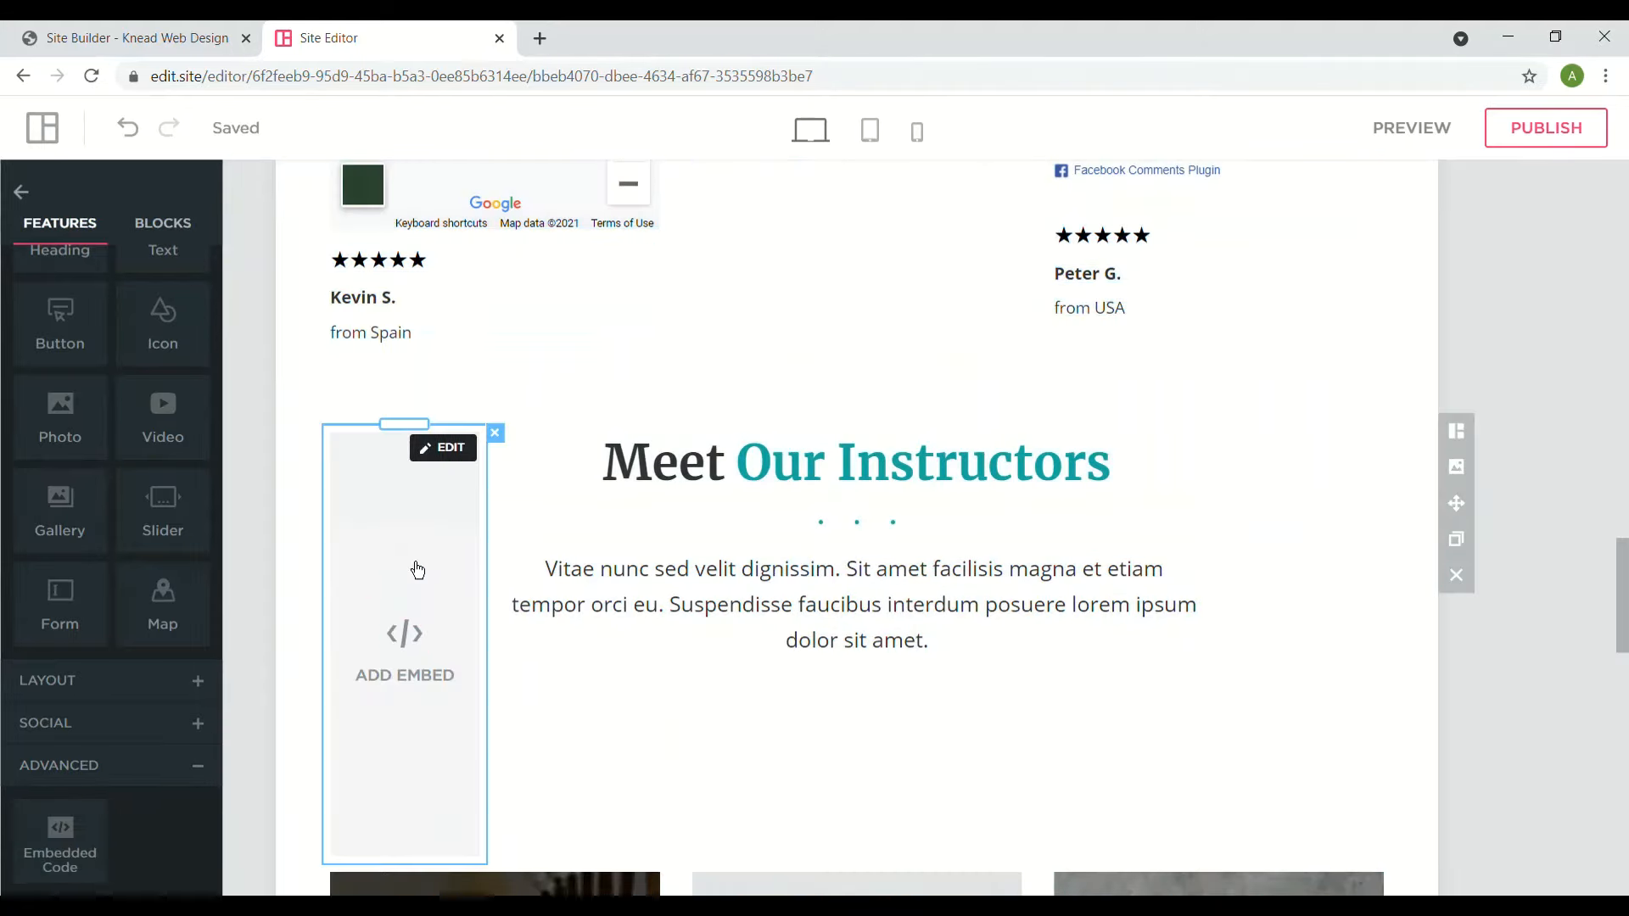
- Enter a placeholder tag in the embed block's Code box
click(441, 450)
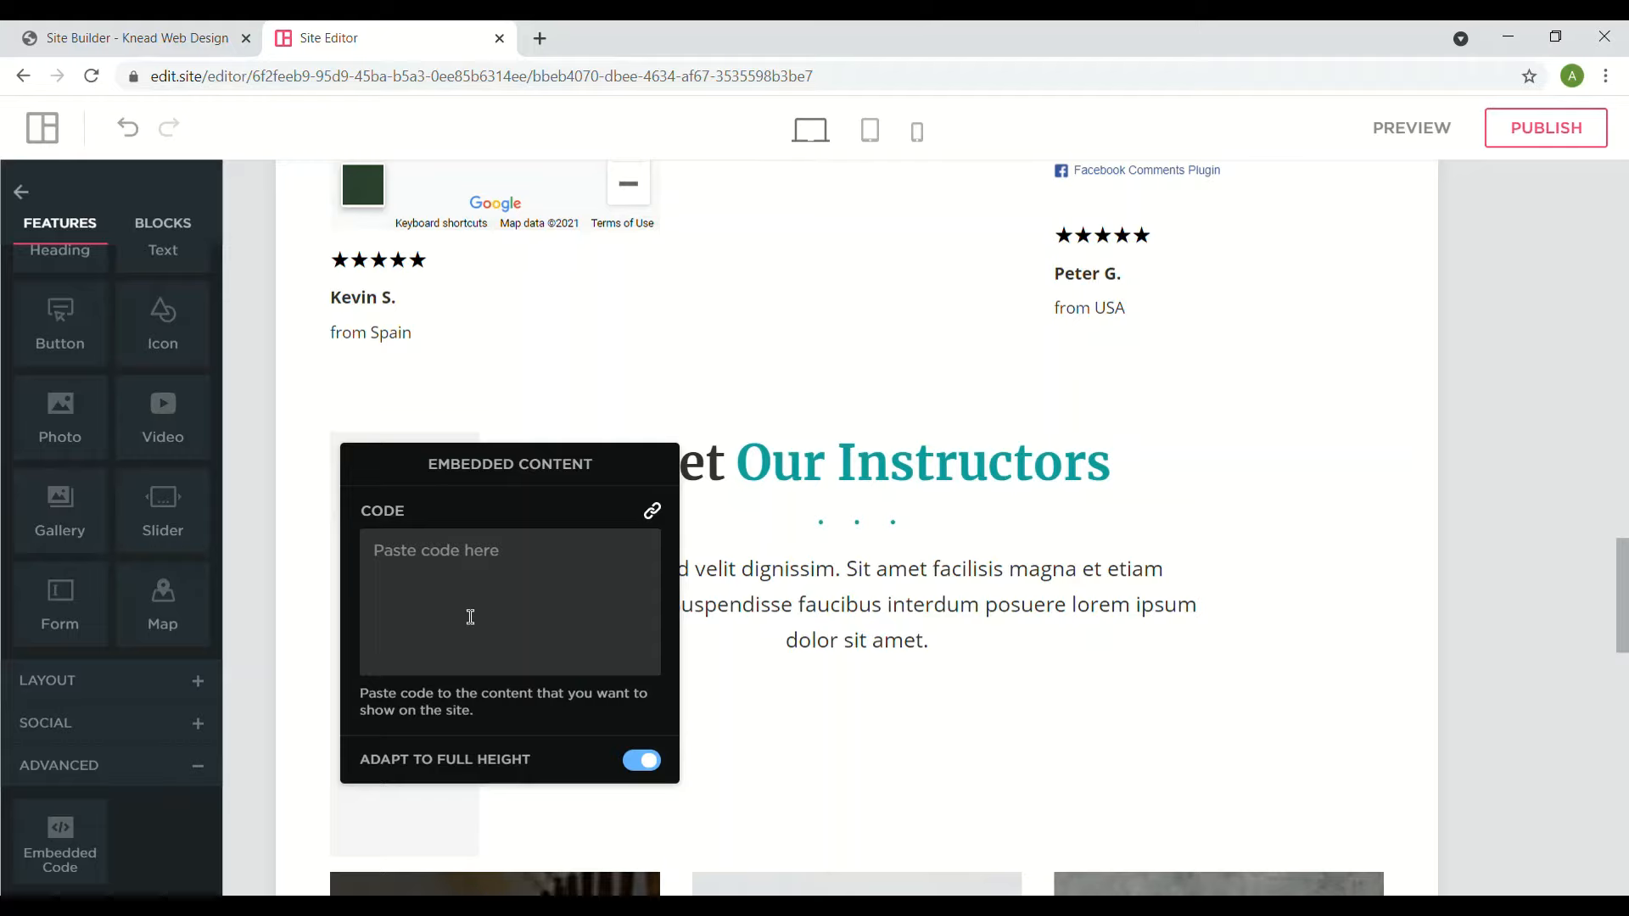
text(<)
text(igr)
key(BackSpace)
key(BackSpace)
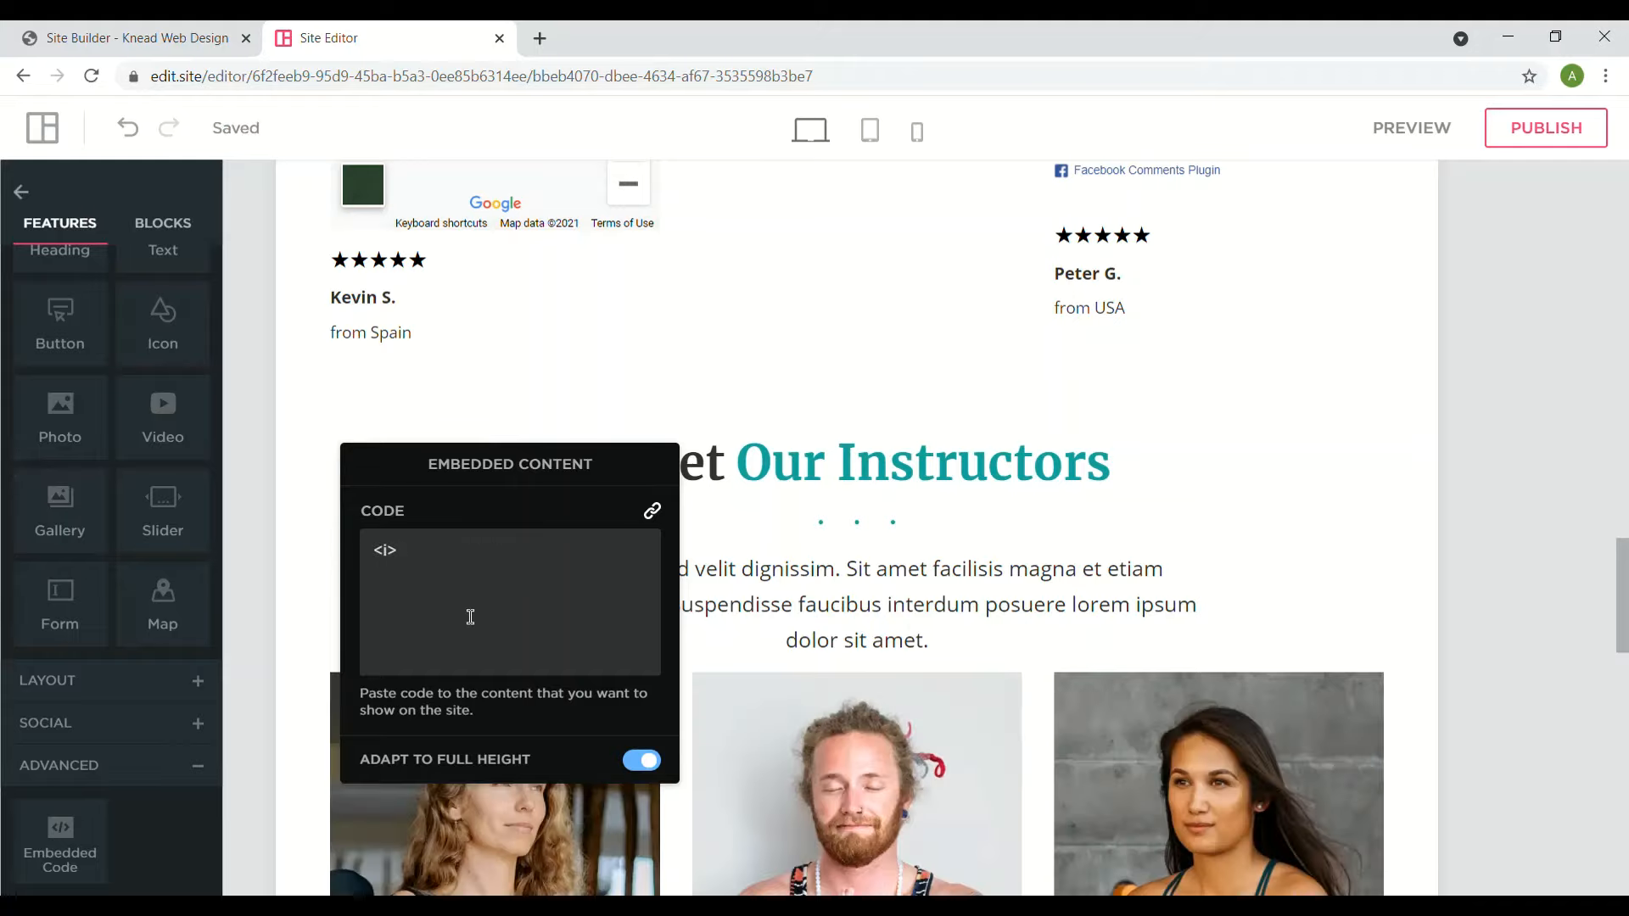
click(1098, 760)
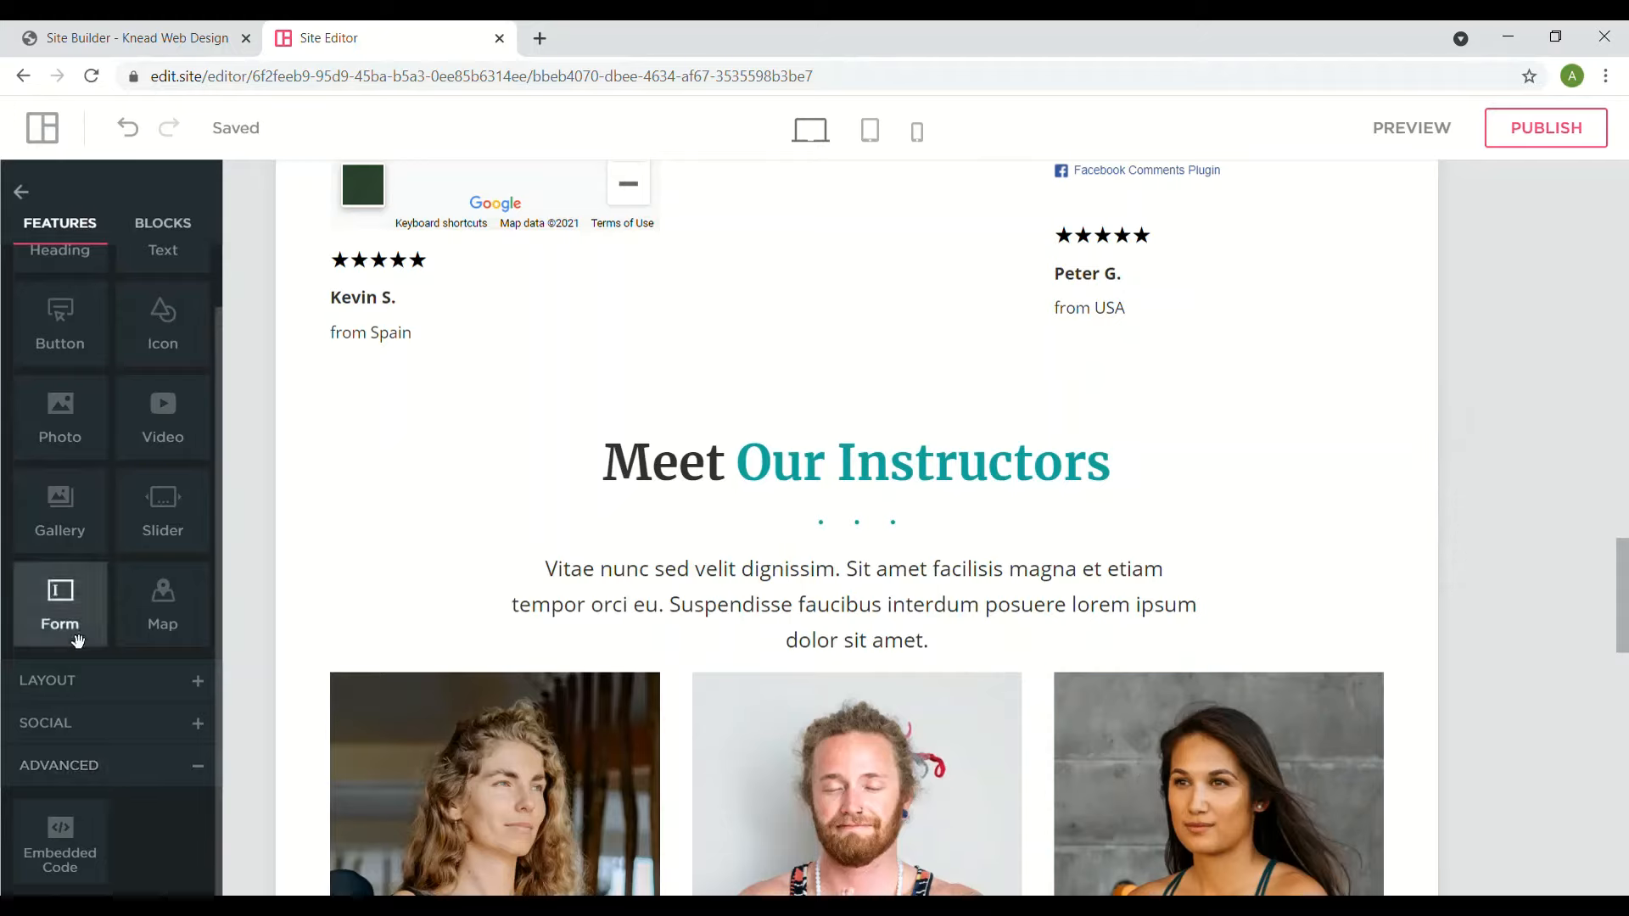
- Add another embed block with an img tag for photo-030.jpg and alt 'img test'
drag(74, 843, 417, 532)
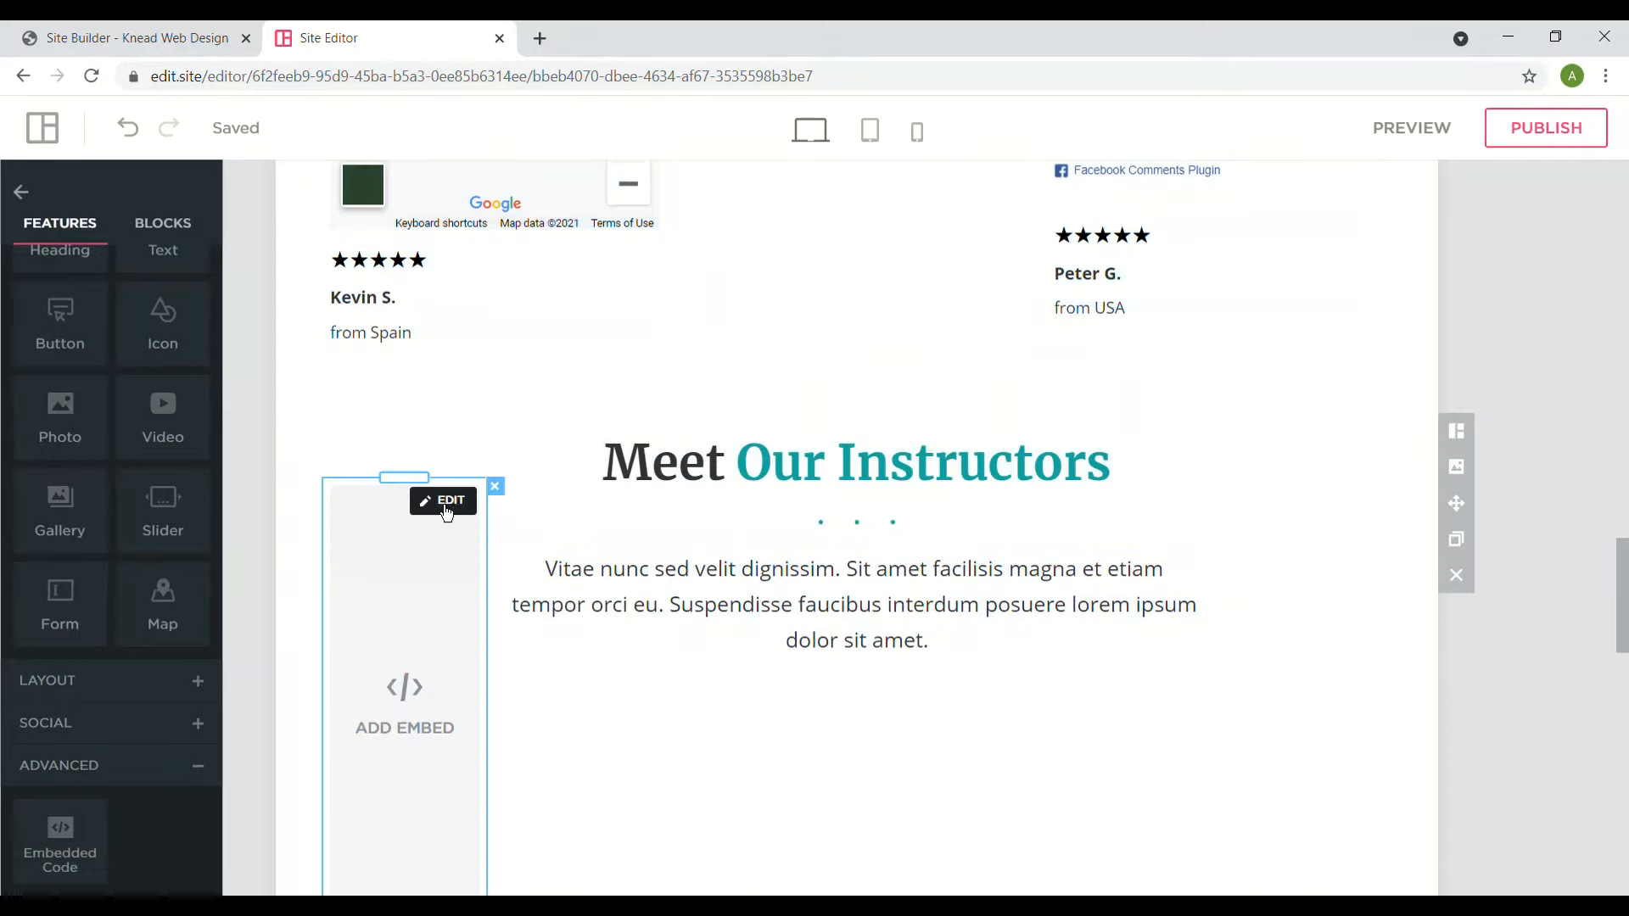
click(447, 510)
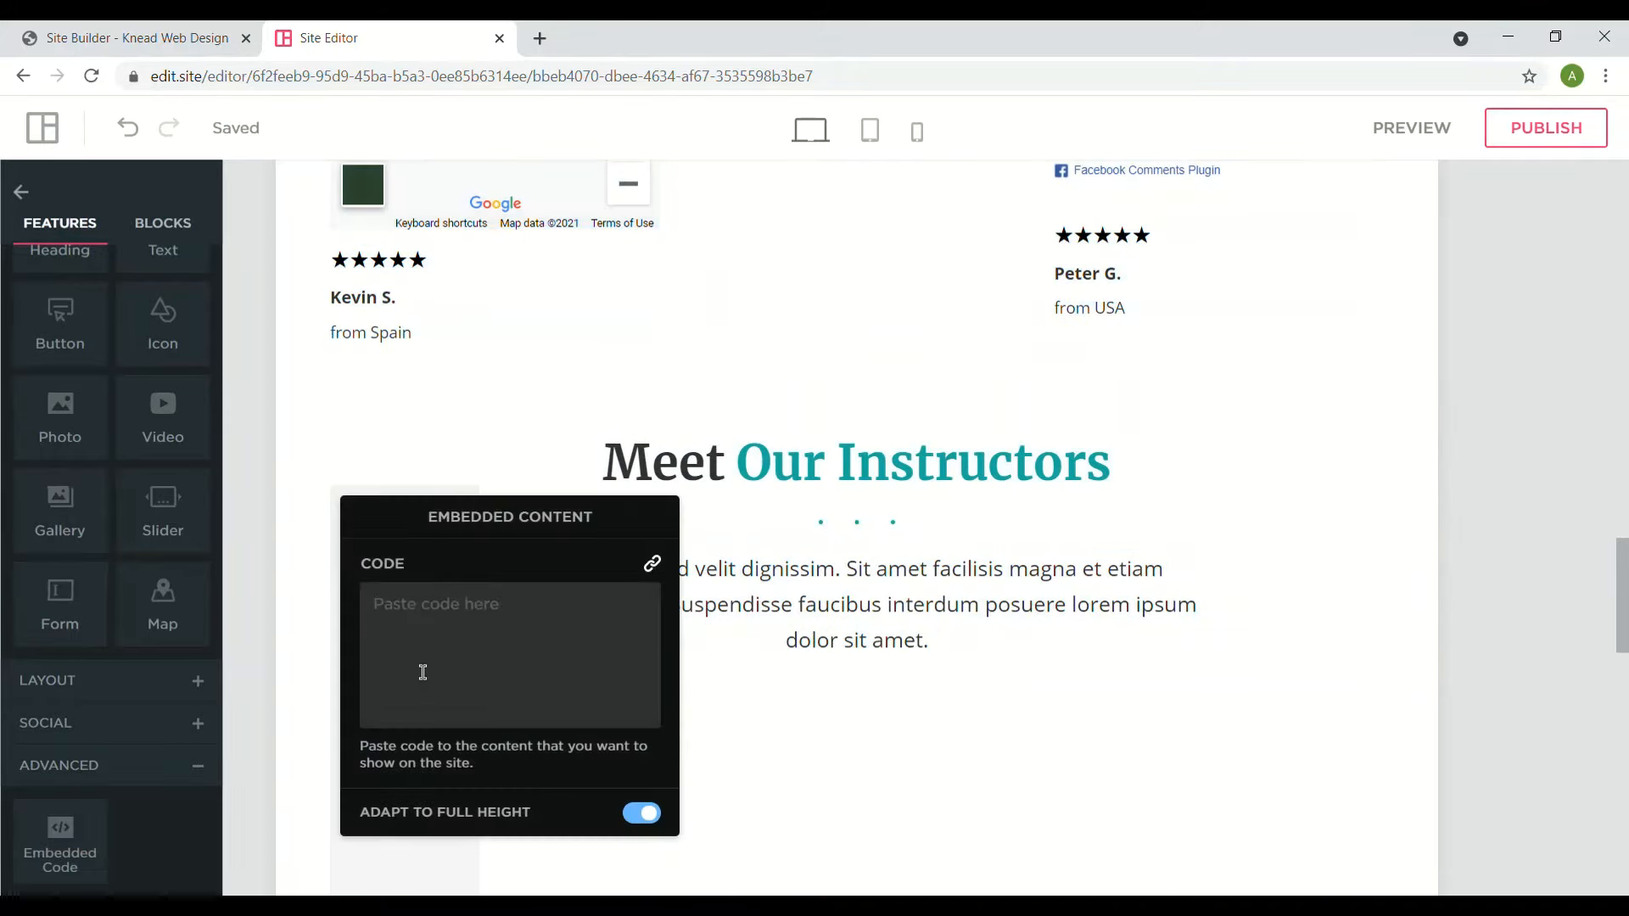
text(<>)
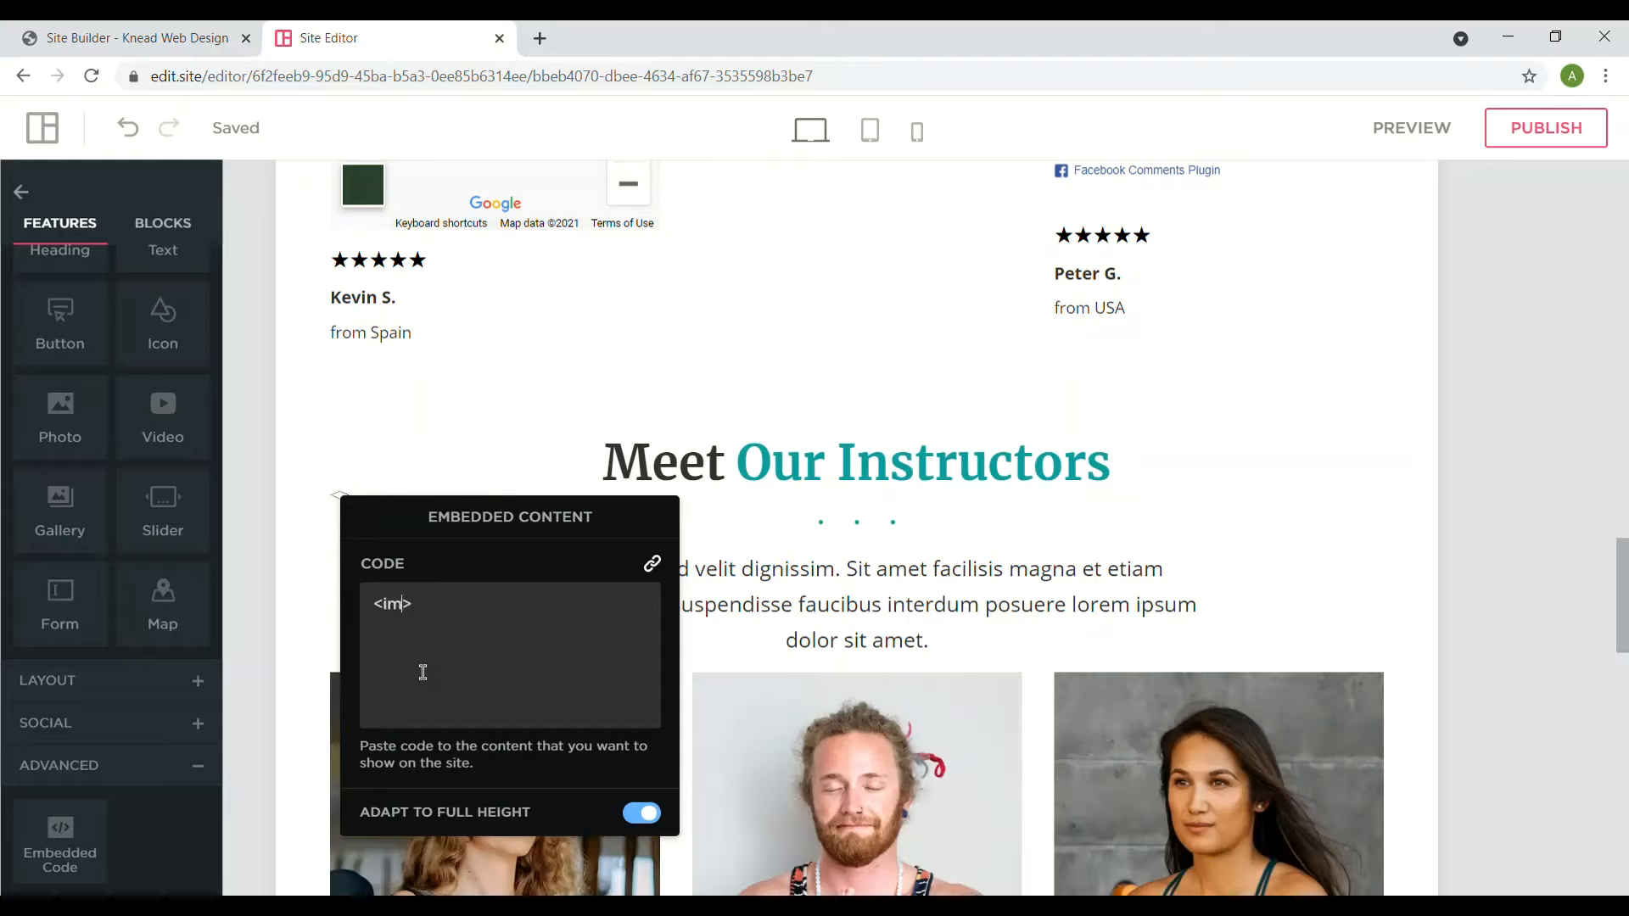
text(img src="" alt=)
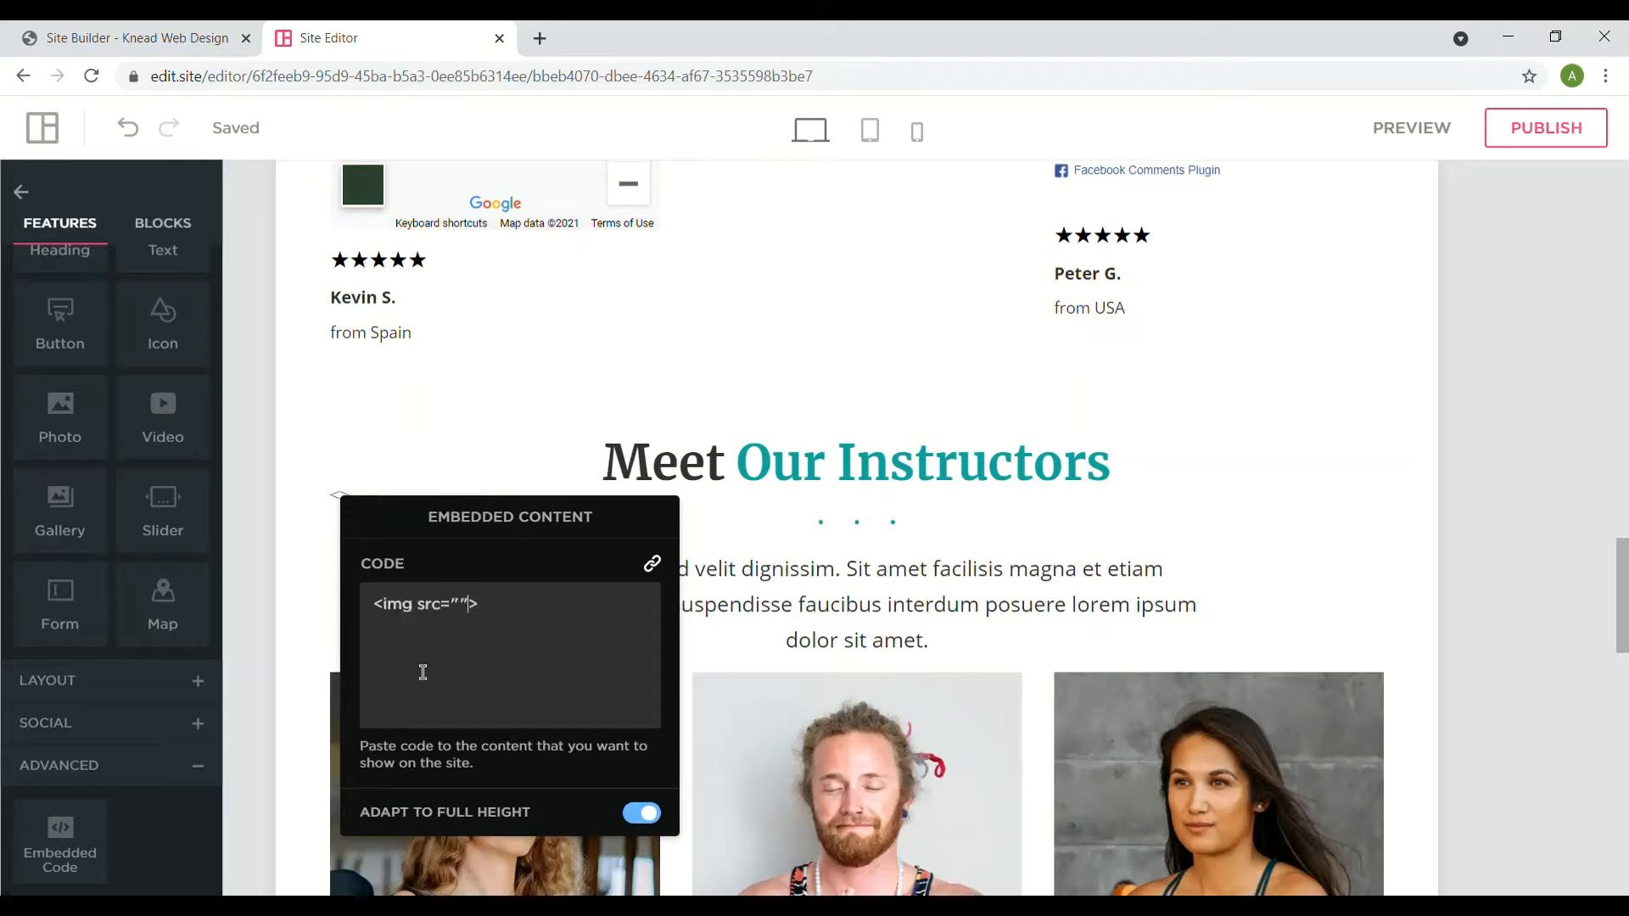
text("" title=)
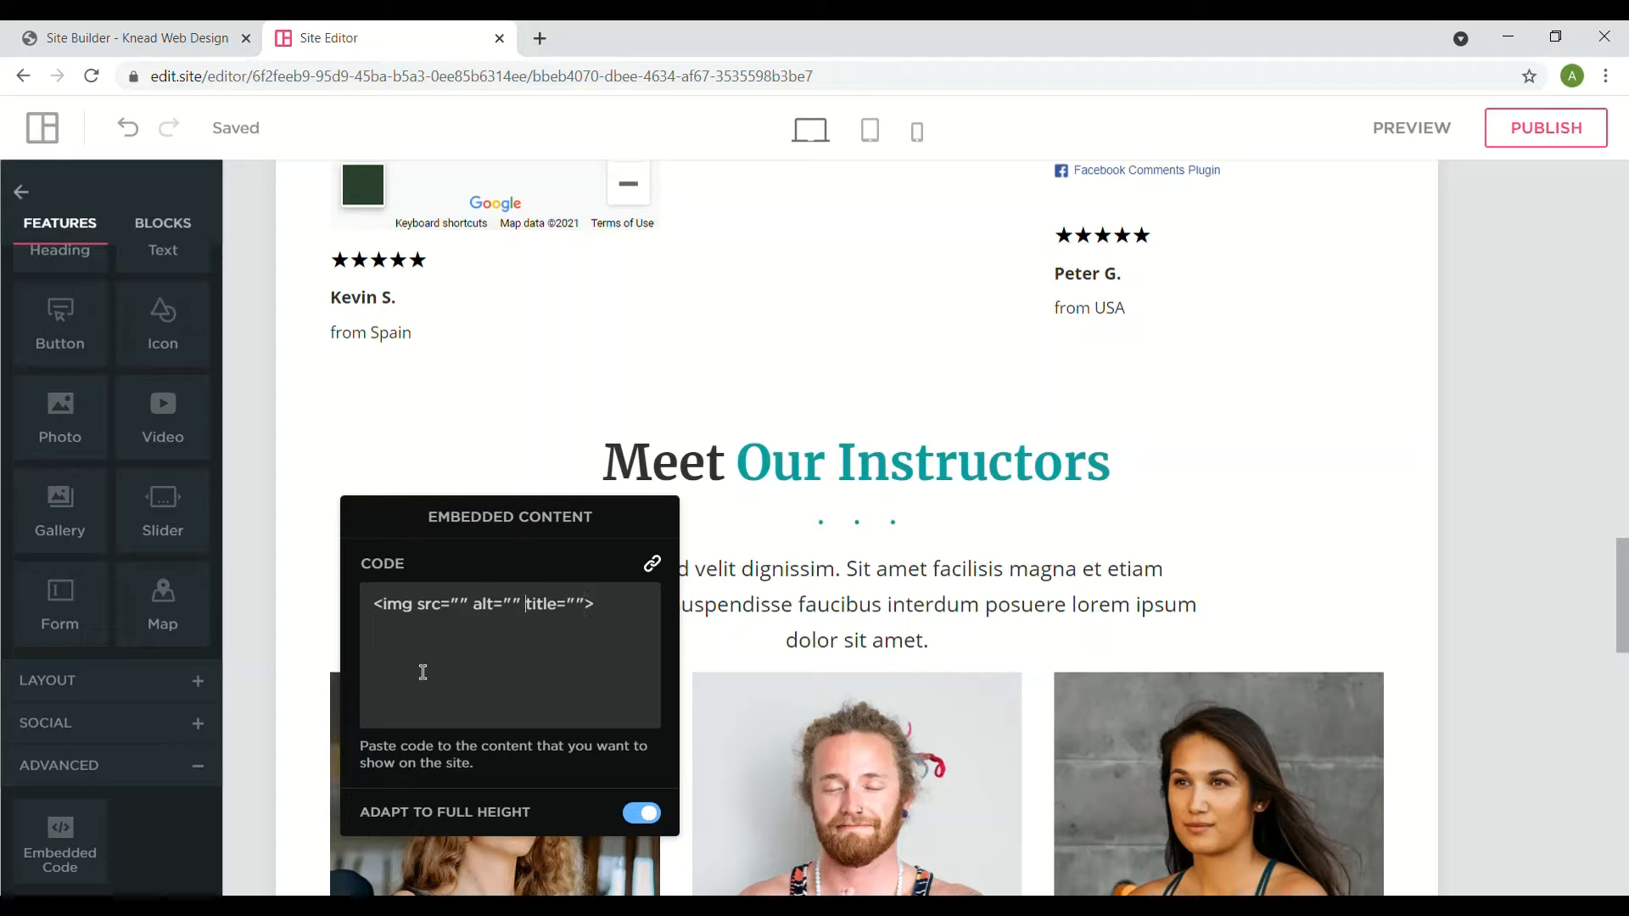
text(img test)
text(https://static.edit.site/static/342/photo-030.jpg)
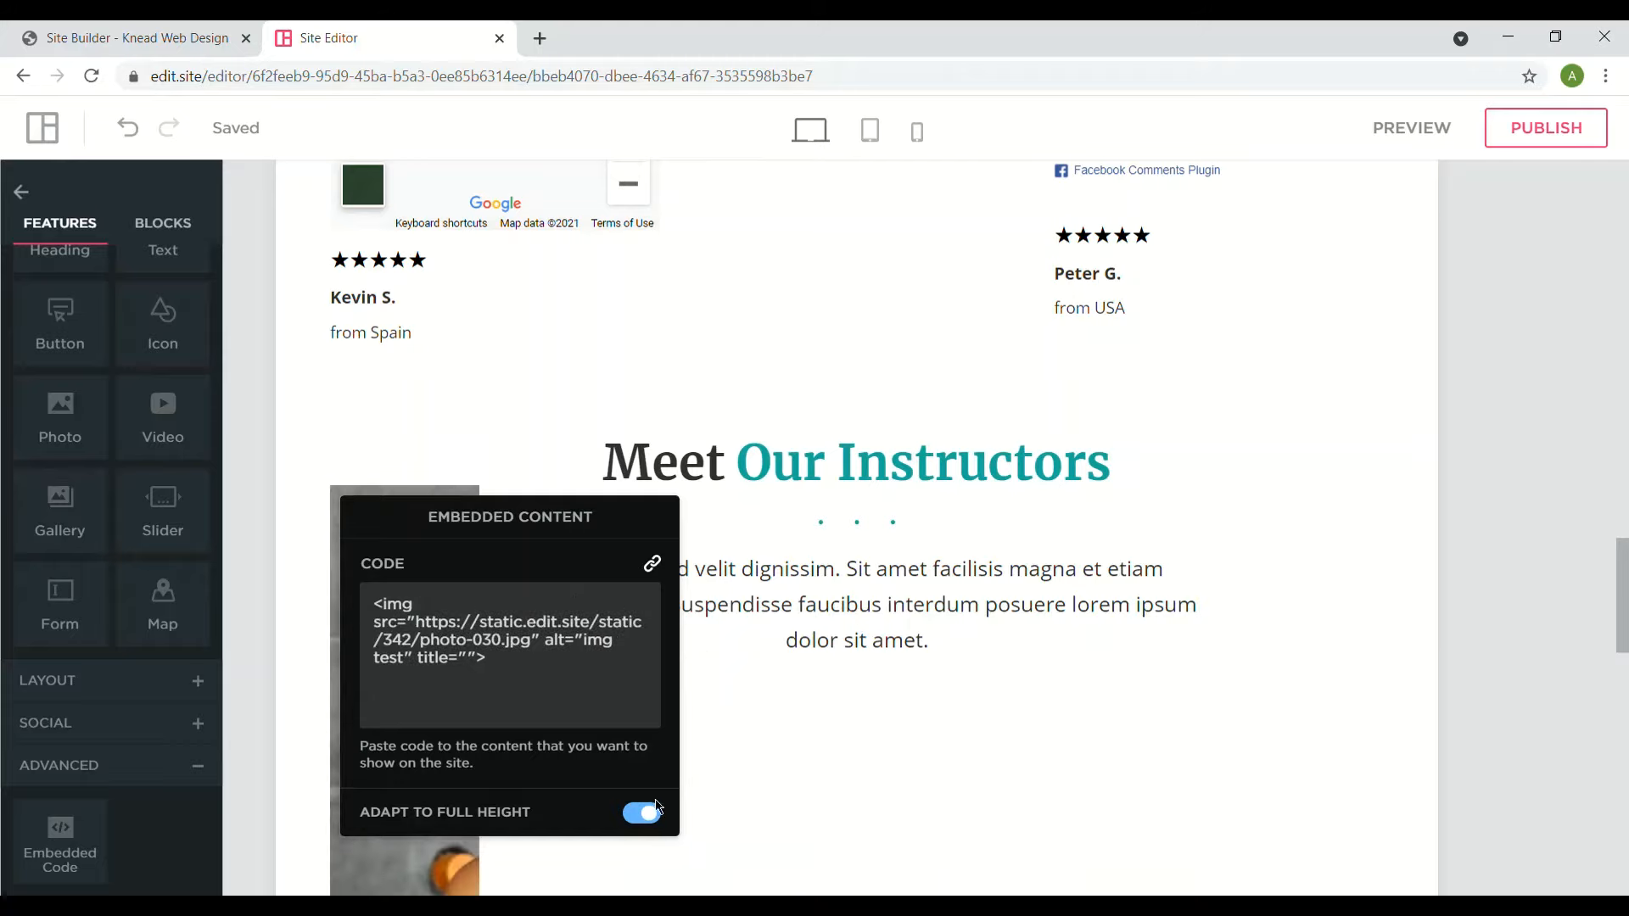
- Turn off Adapt to Full Height for the embedded photo block
click(645, 828)
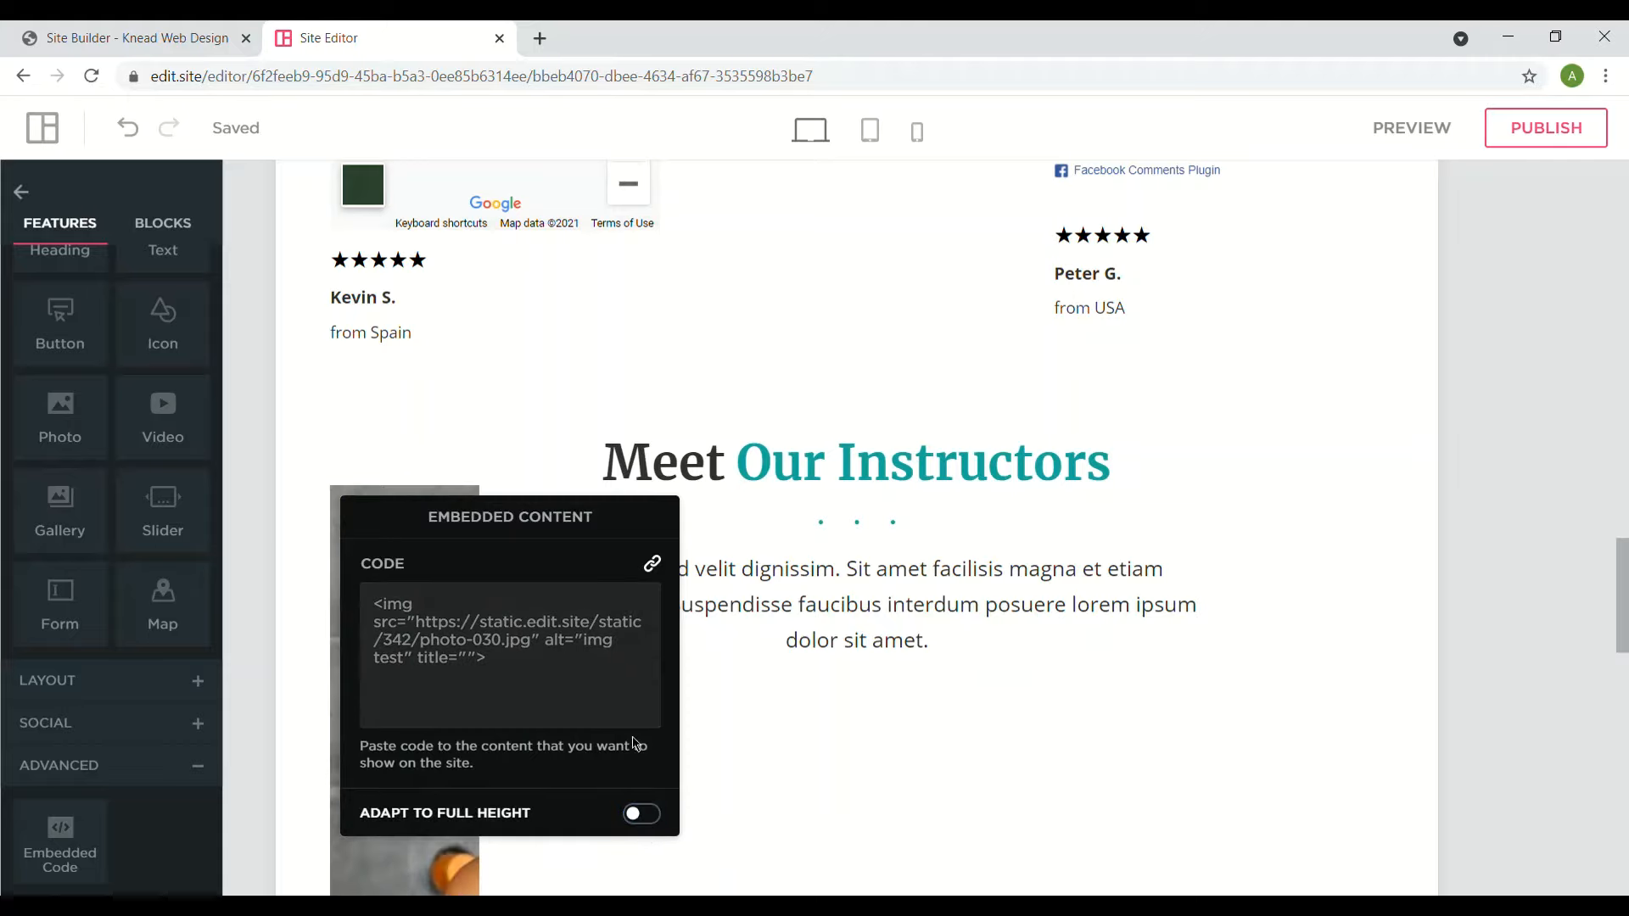
click(1430, 676)
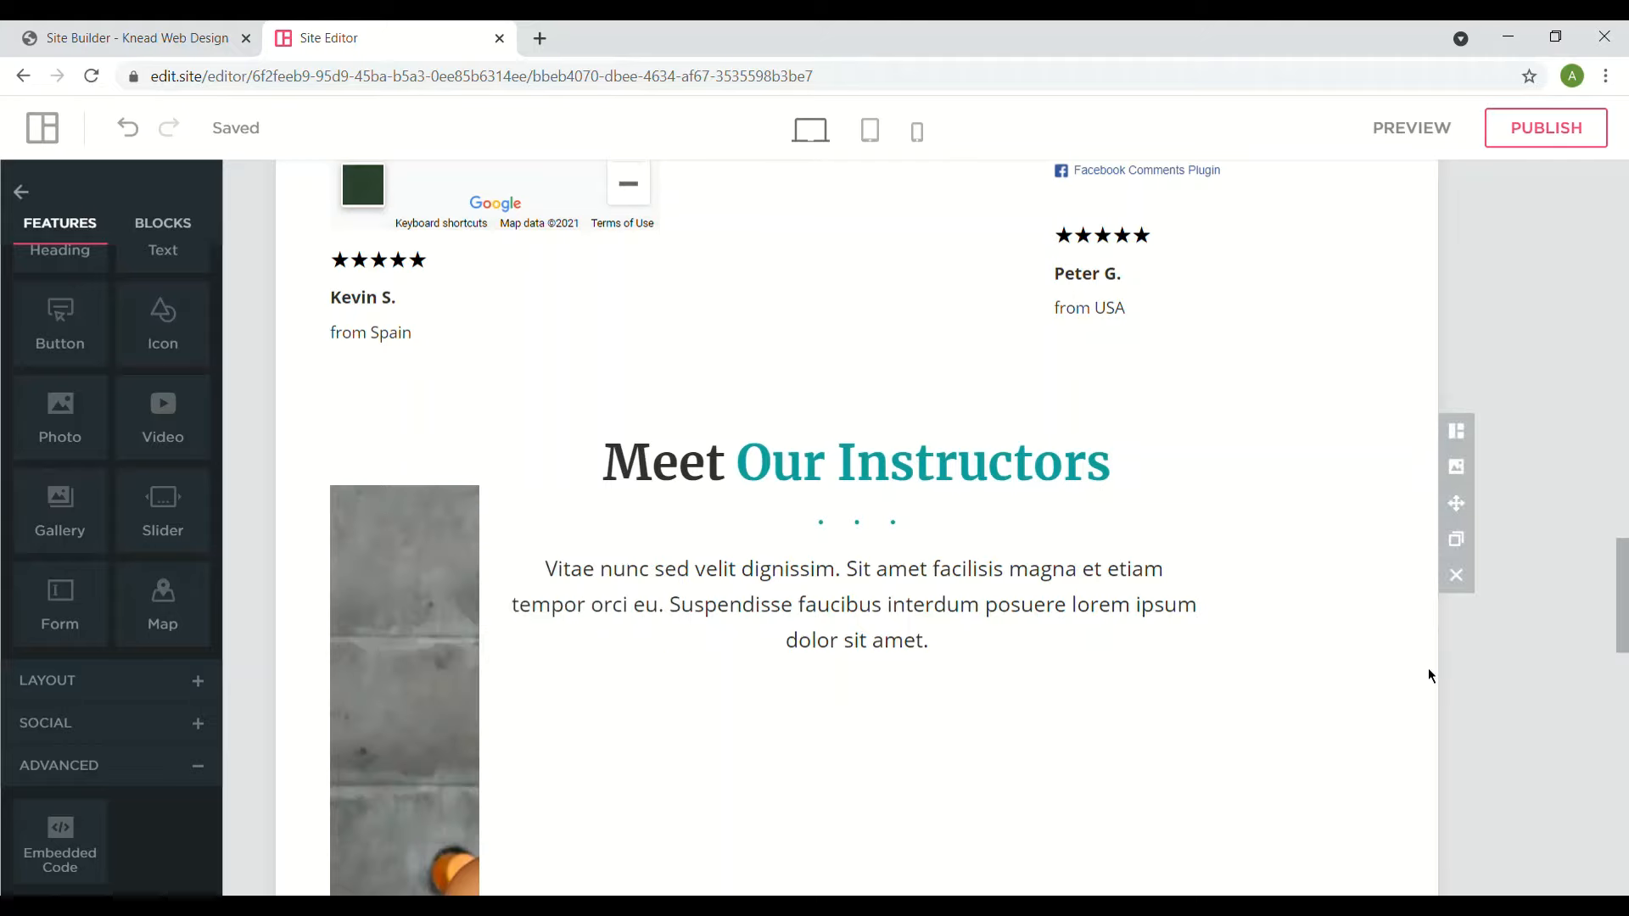
click(763, 648)
scroll(764, 647, down, 5)
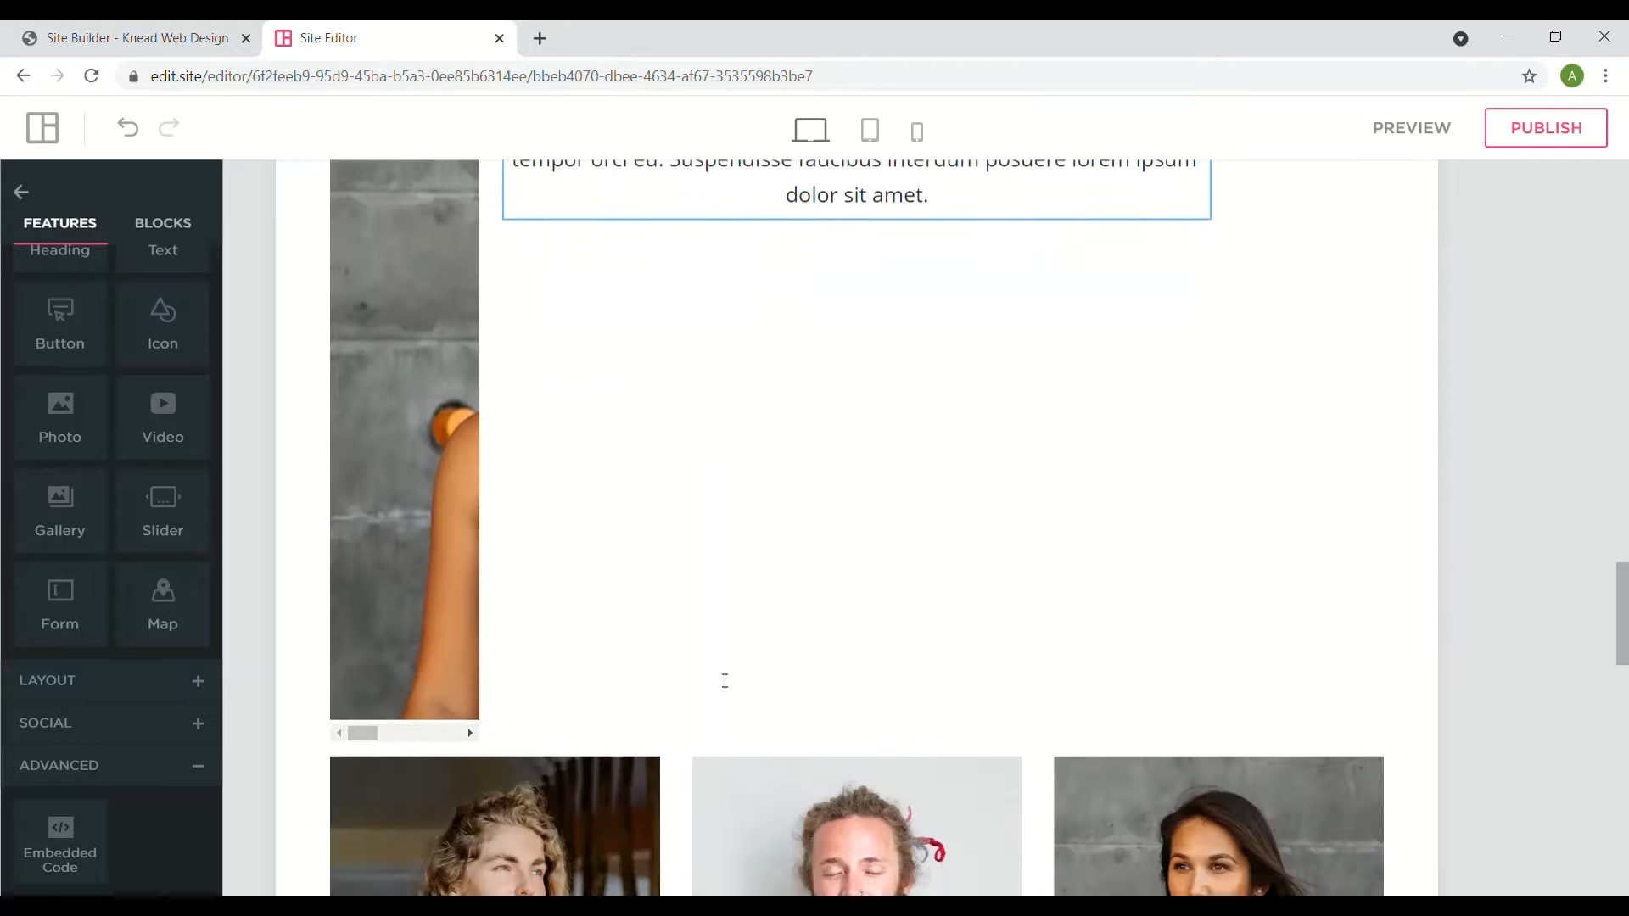
click(444, 626)
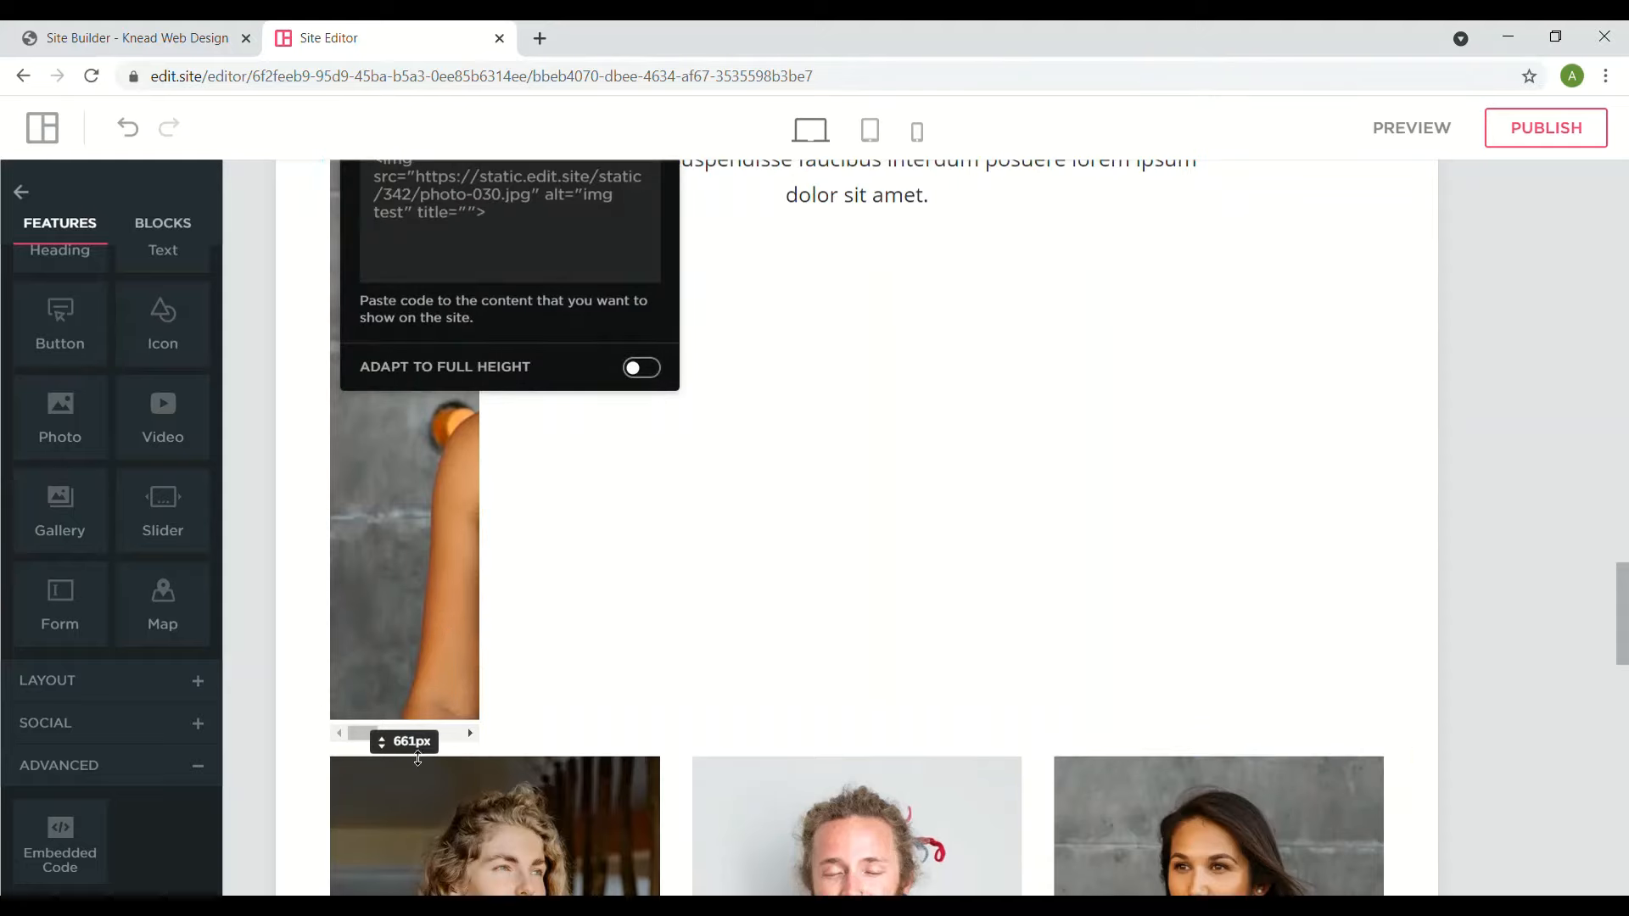
click(383, 745)
click(411, 744)
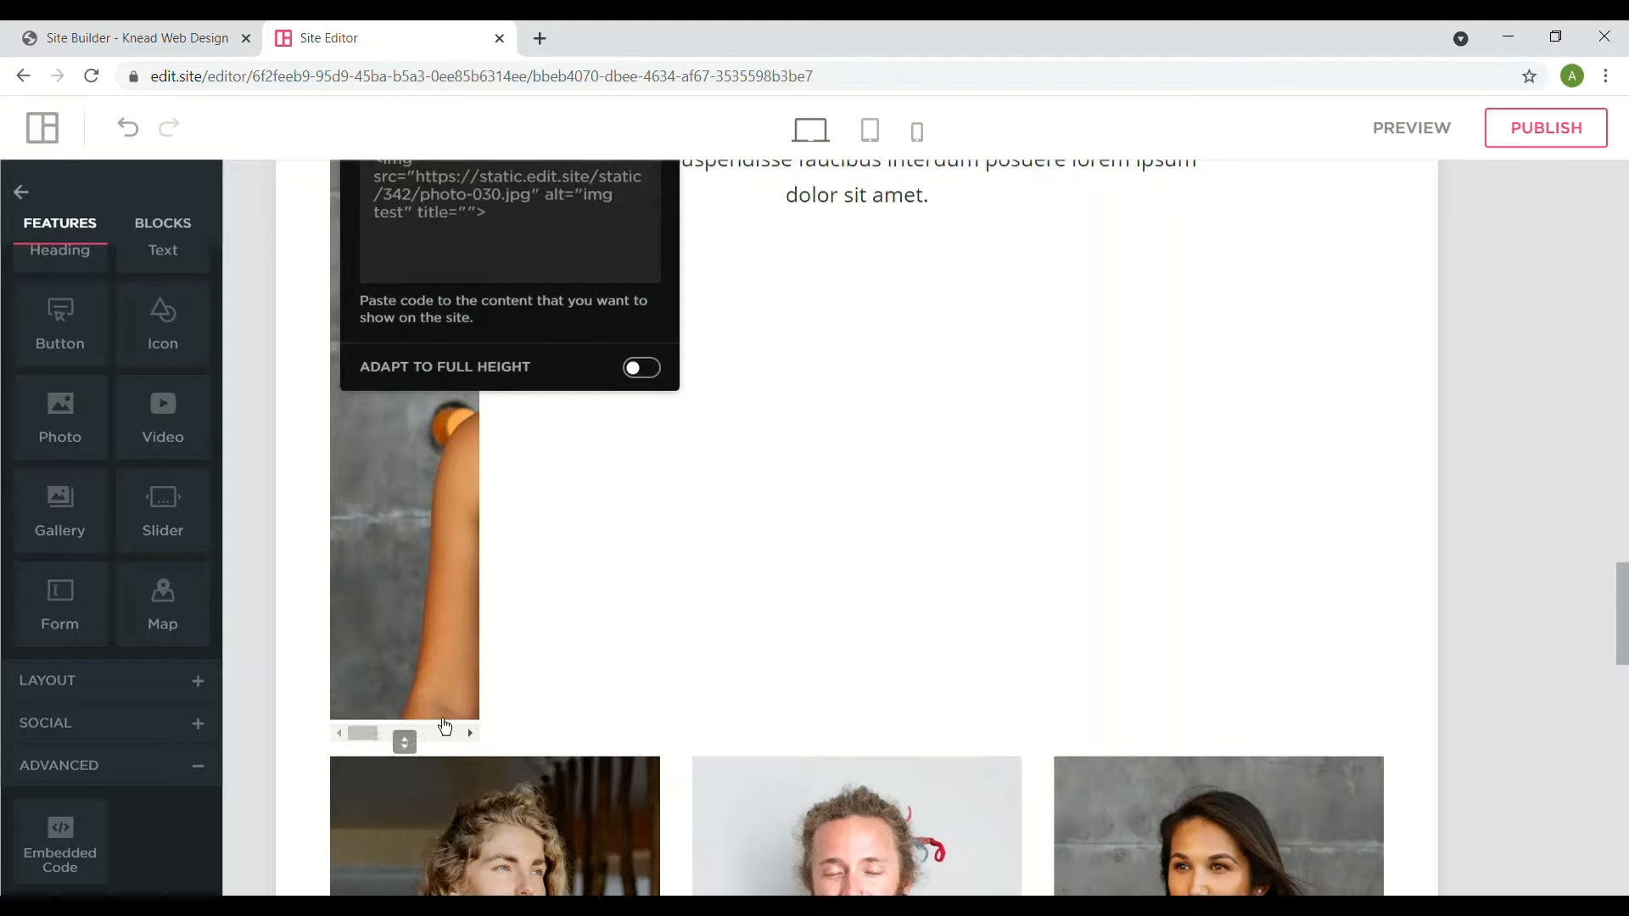
click(373, 749)
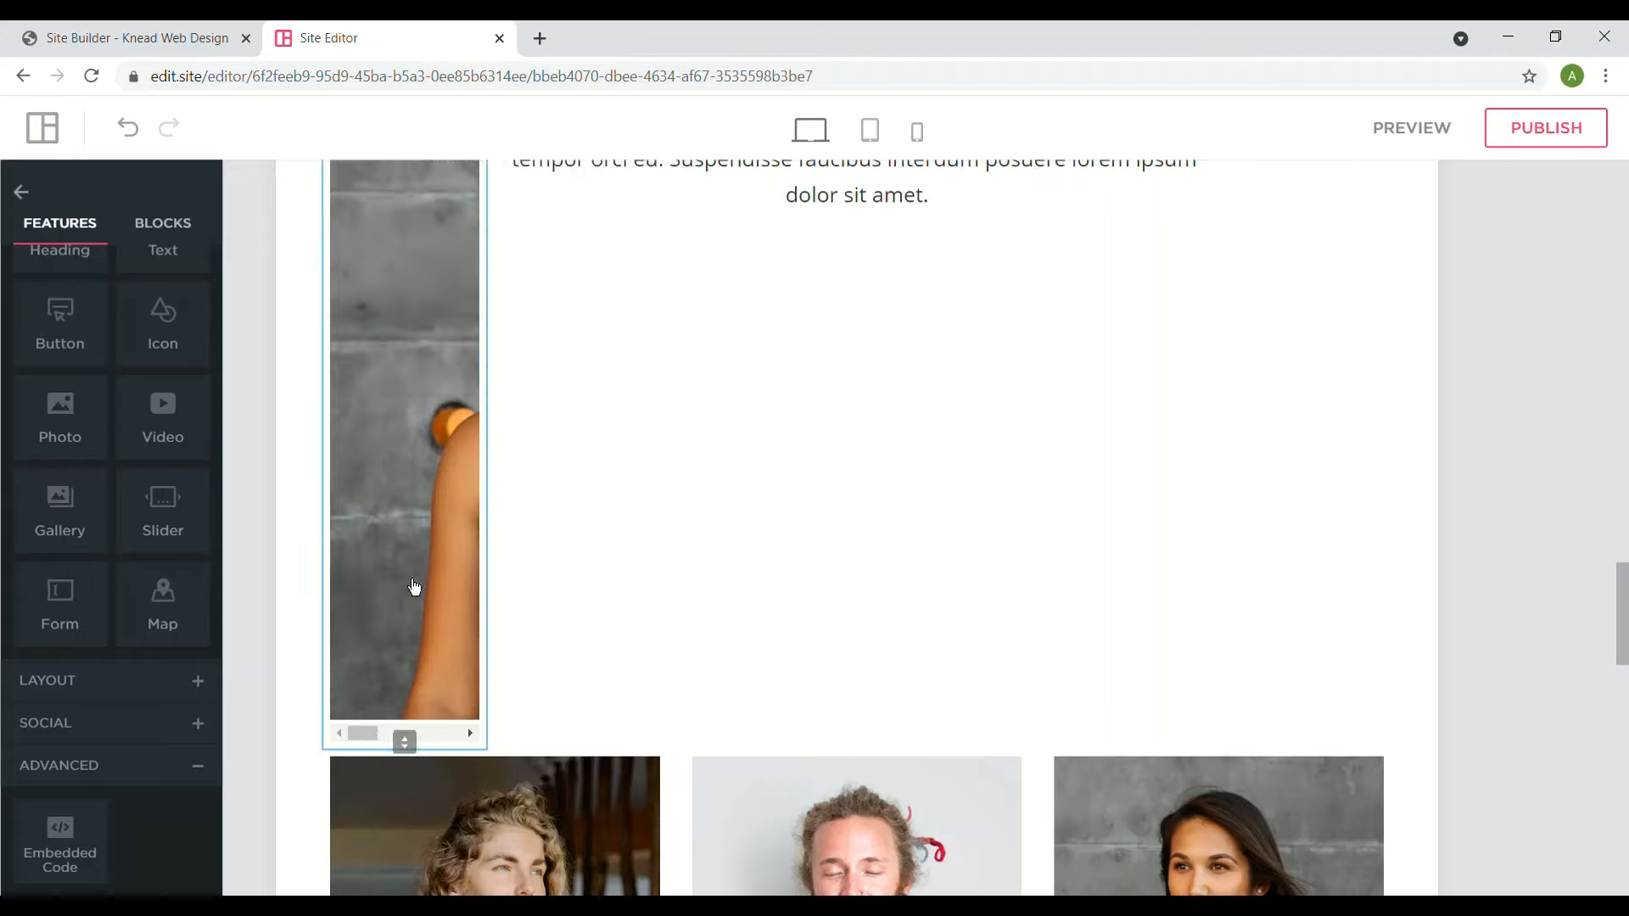
click(418, 586)
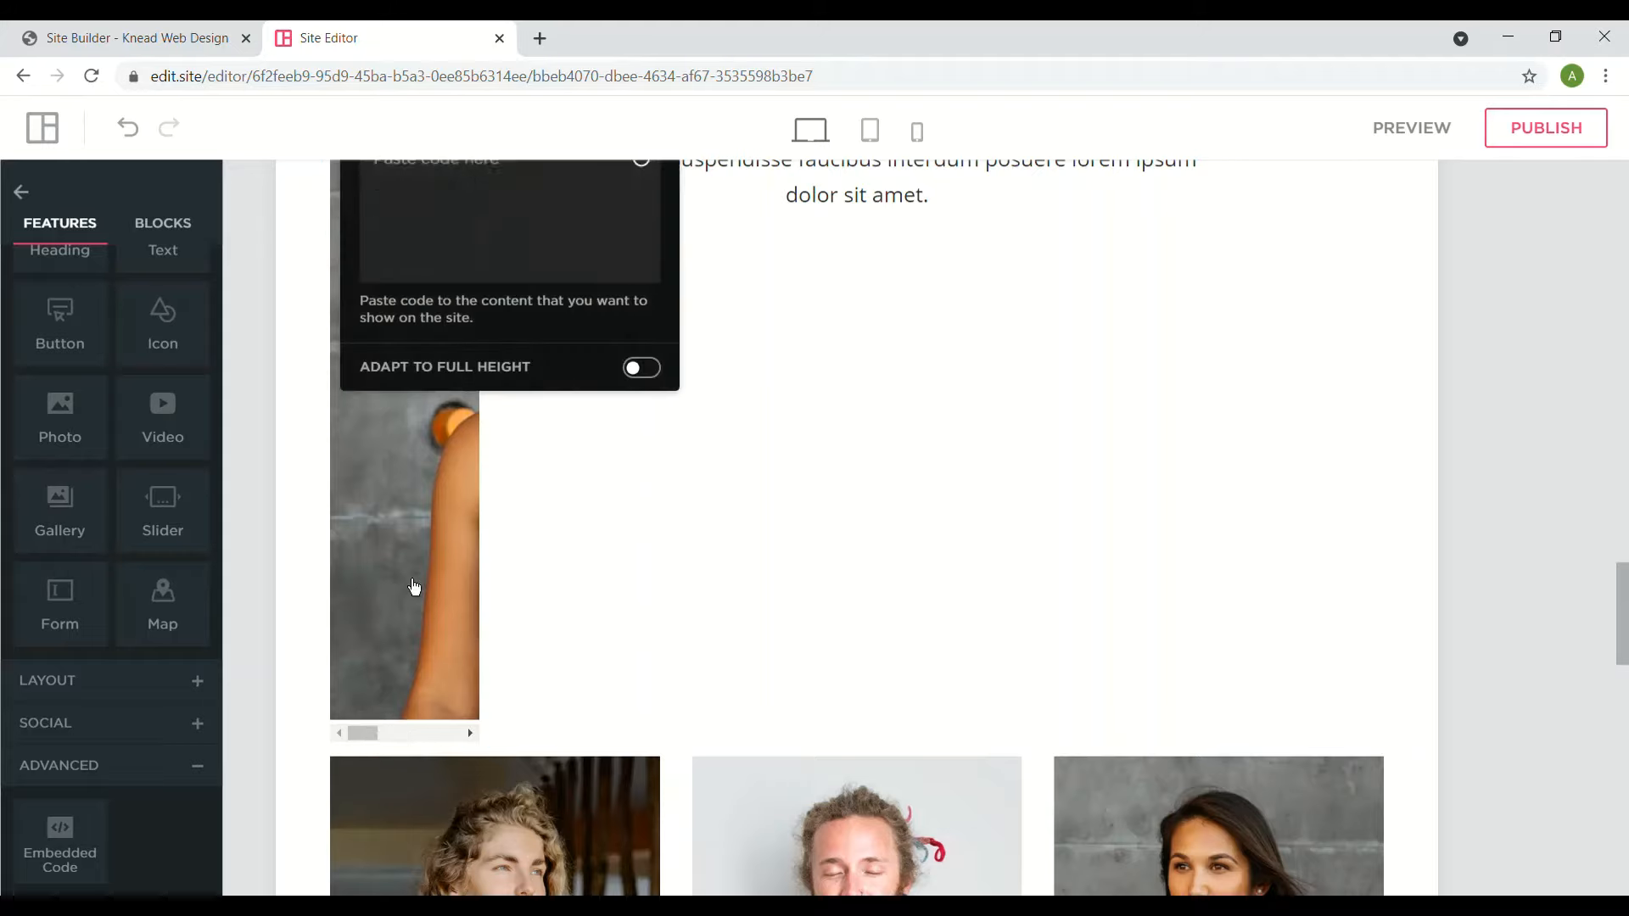
click(370, 746)
click(467, 215)
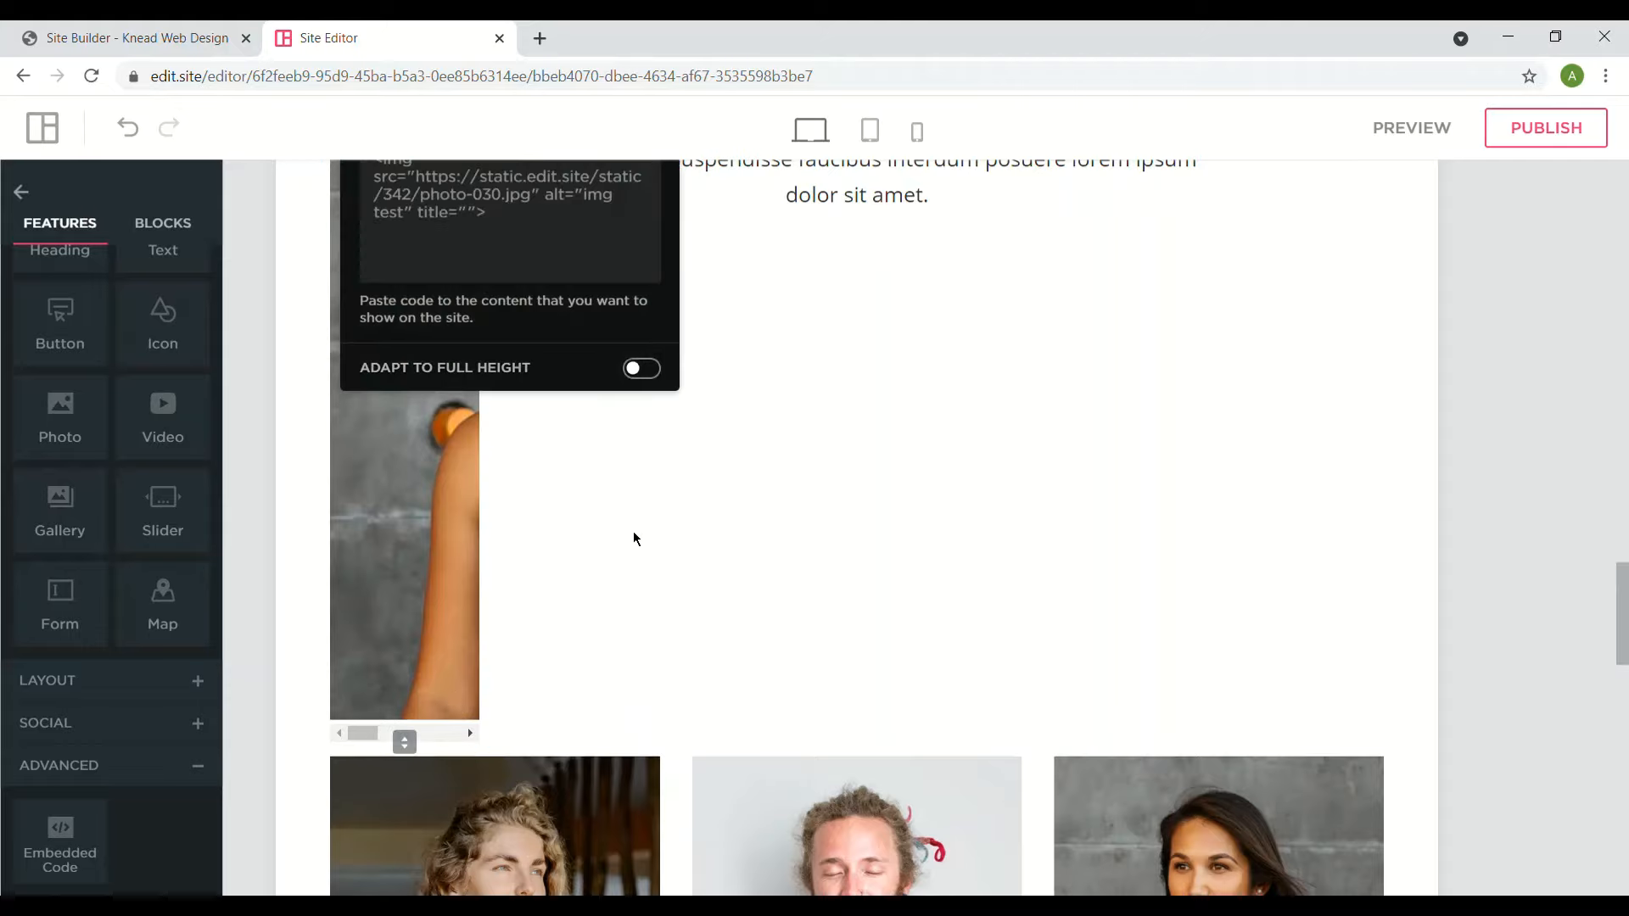
scroll(639, 555, down, 5)
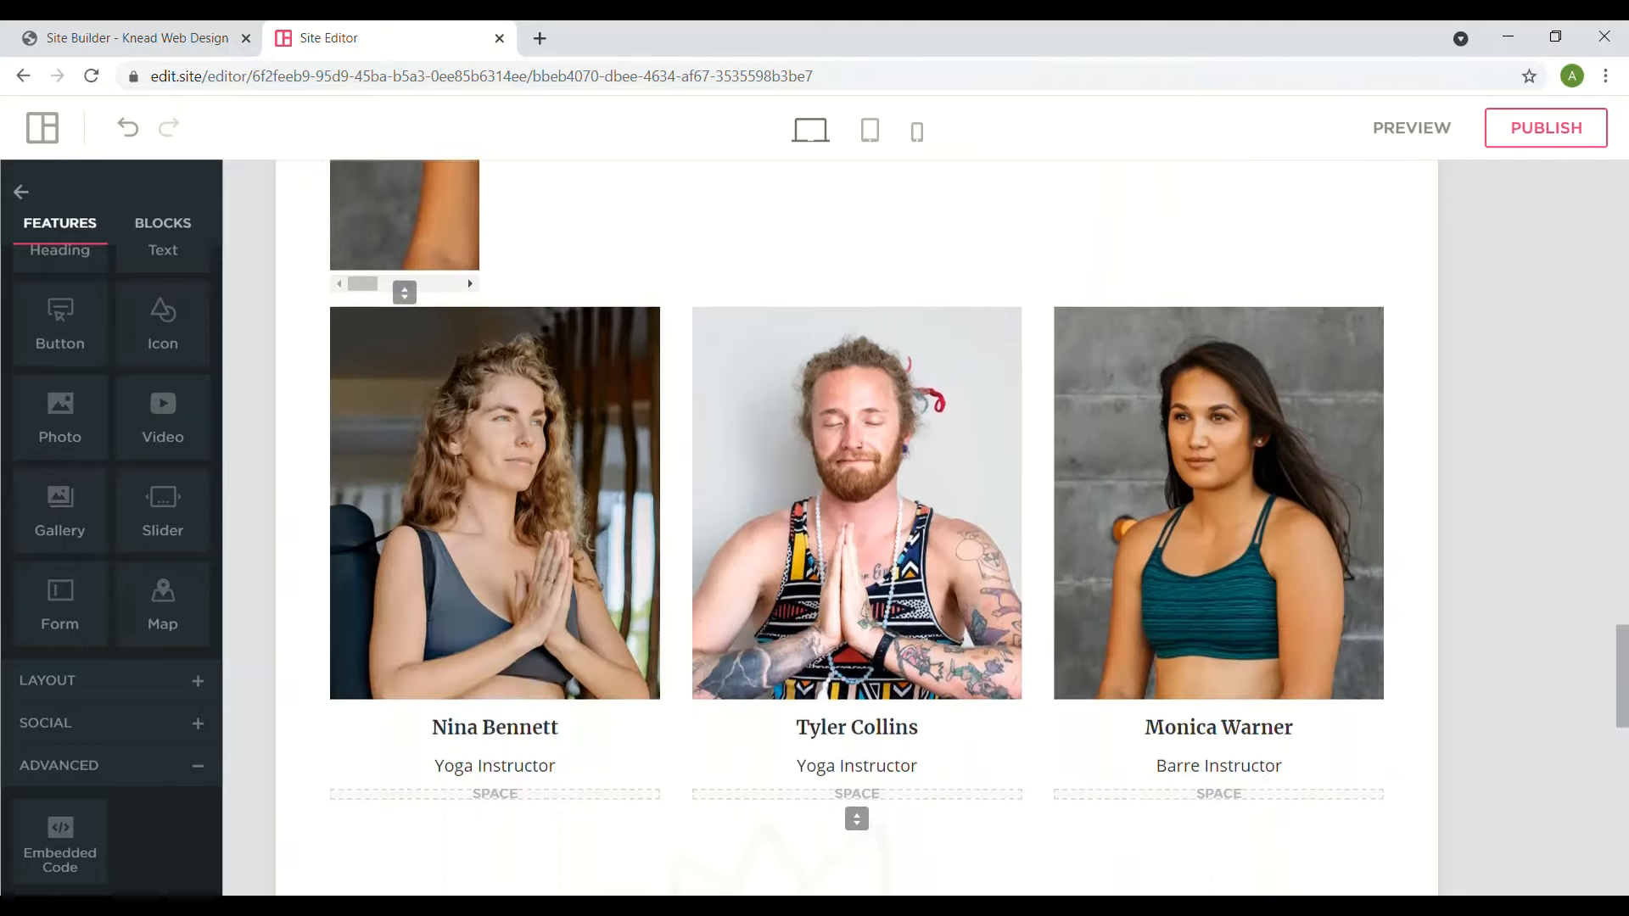
scroll(639, 555, up, 2)
scroll(639, 555, up, 4)
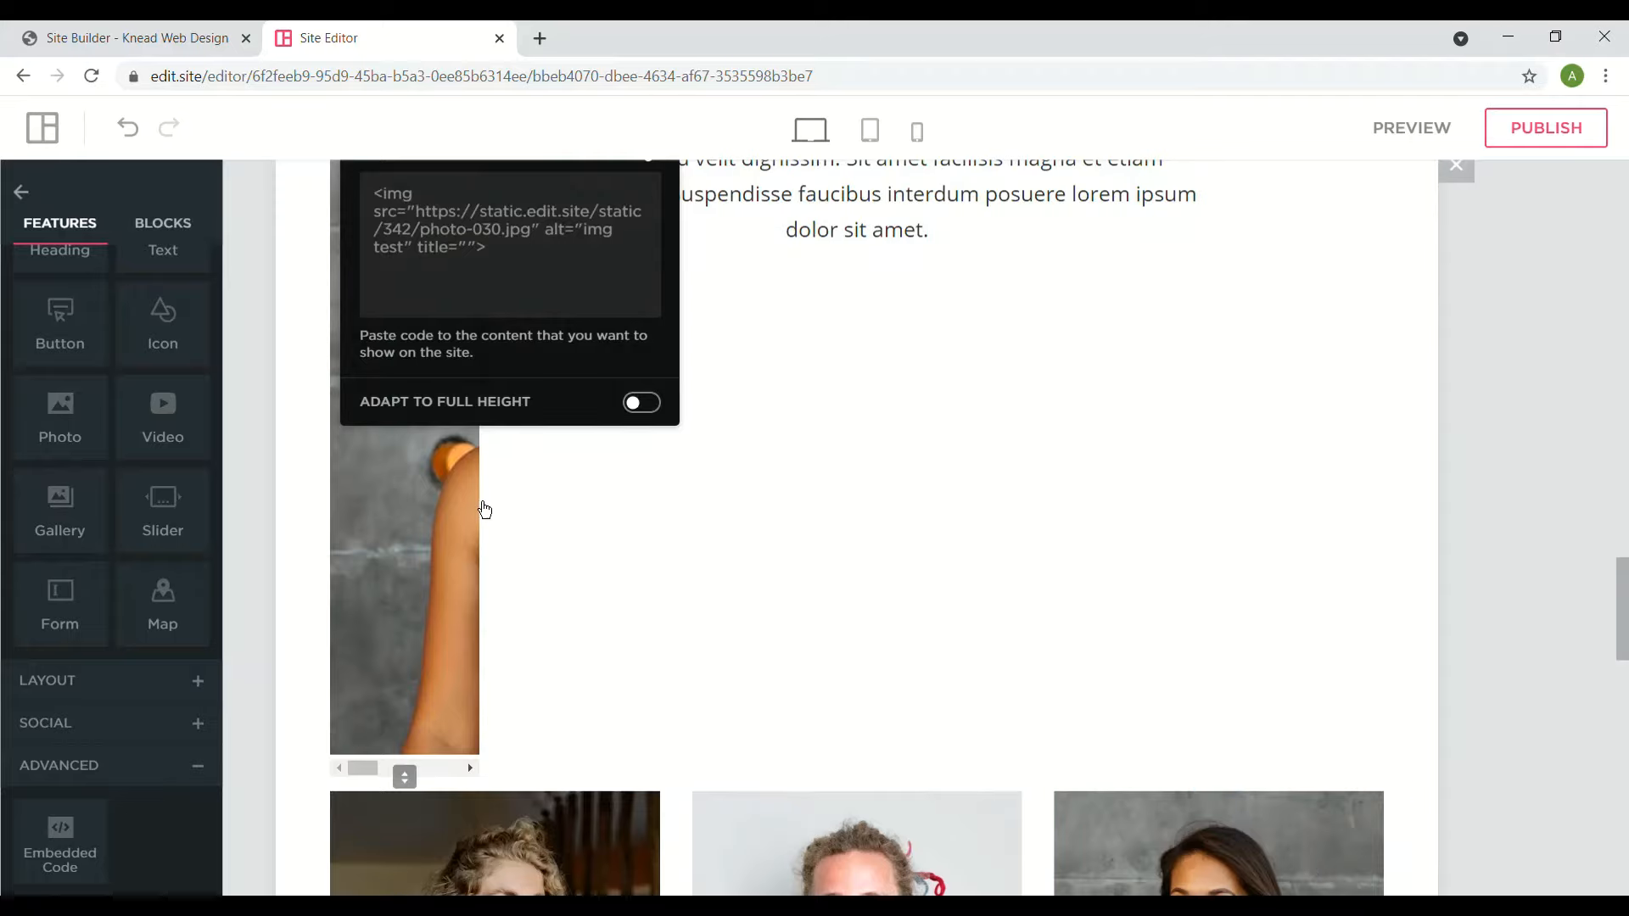
click(575, 523)
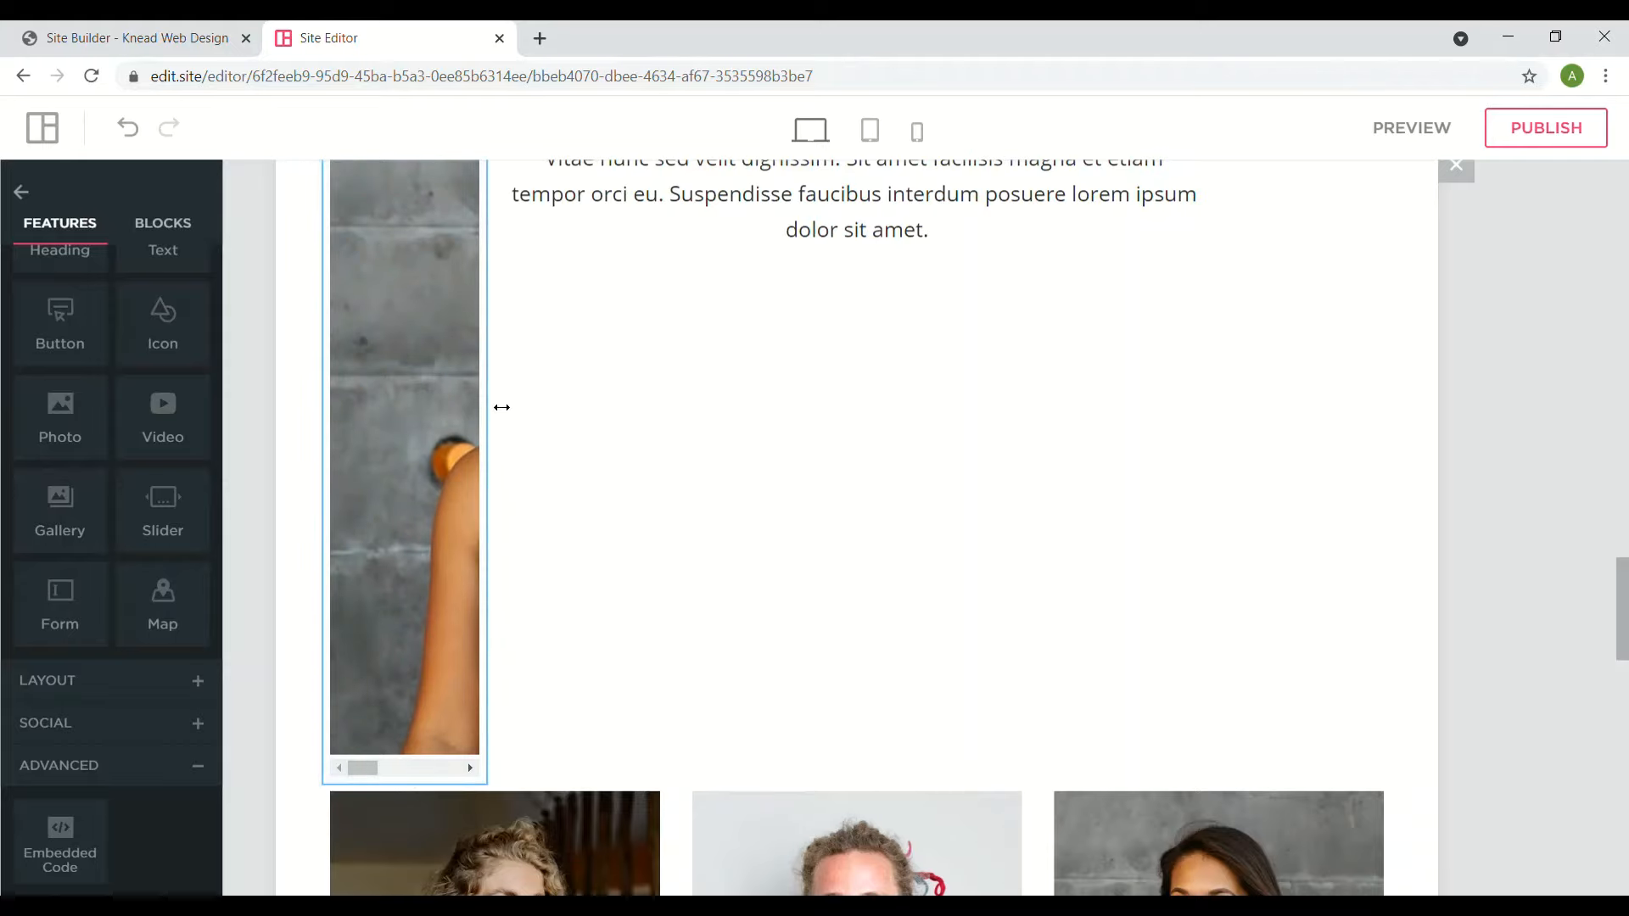
drag(502, 408, 616, 401)
scroll(924, 376, up, 3)
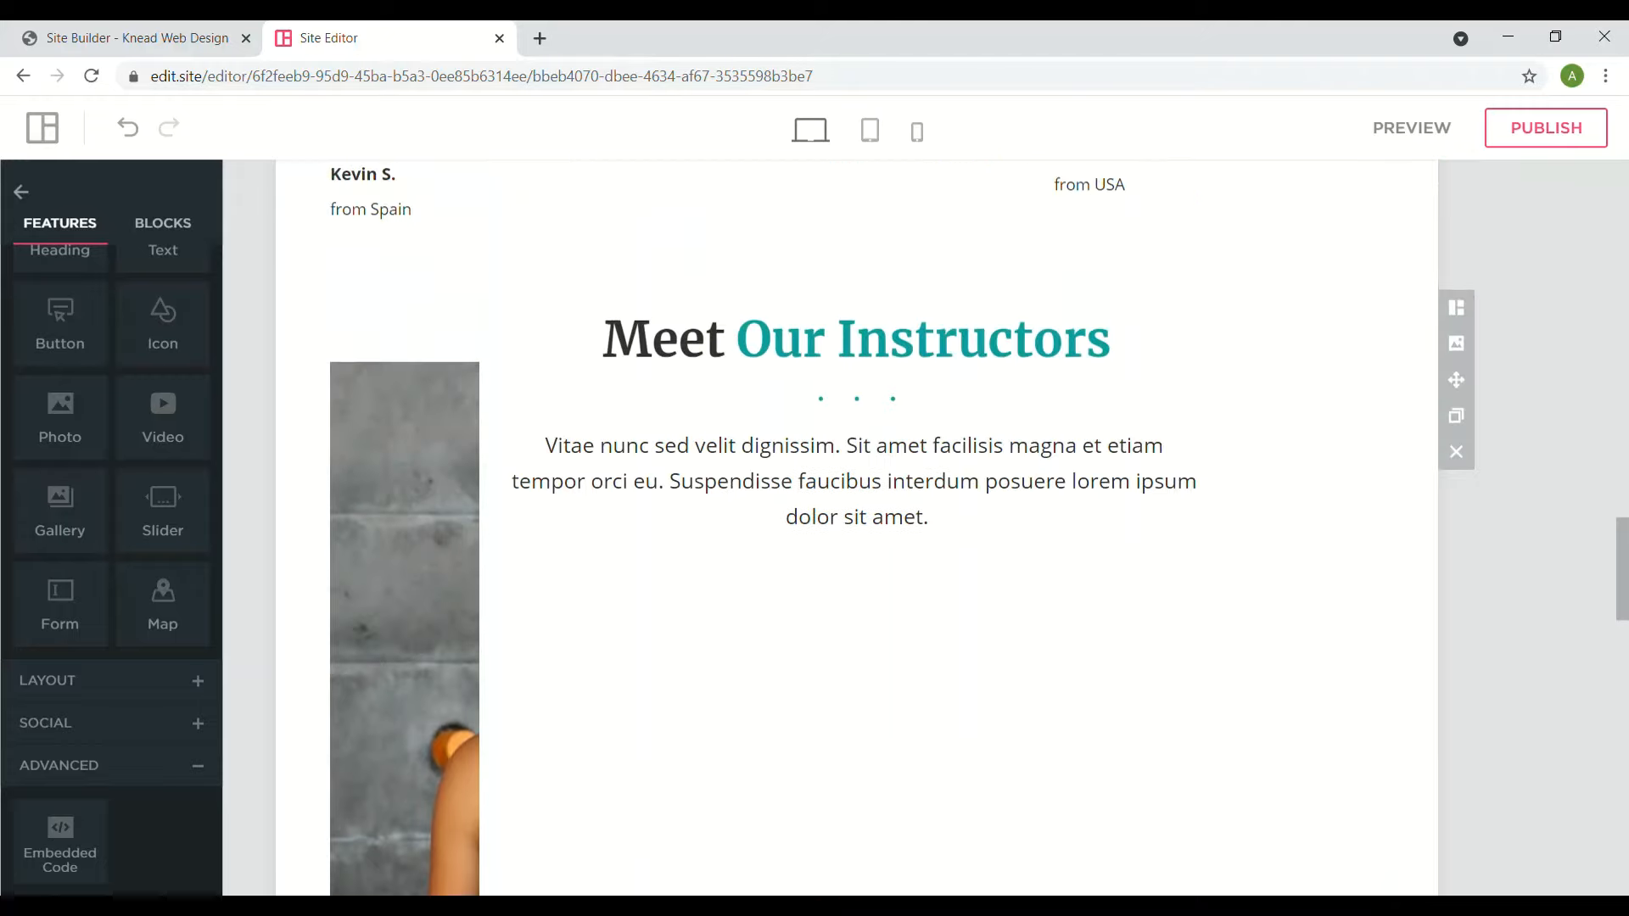
click(705, 446)
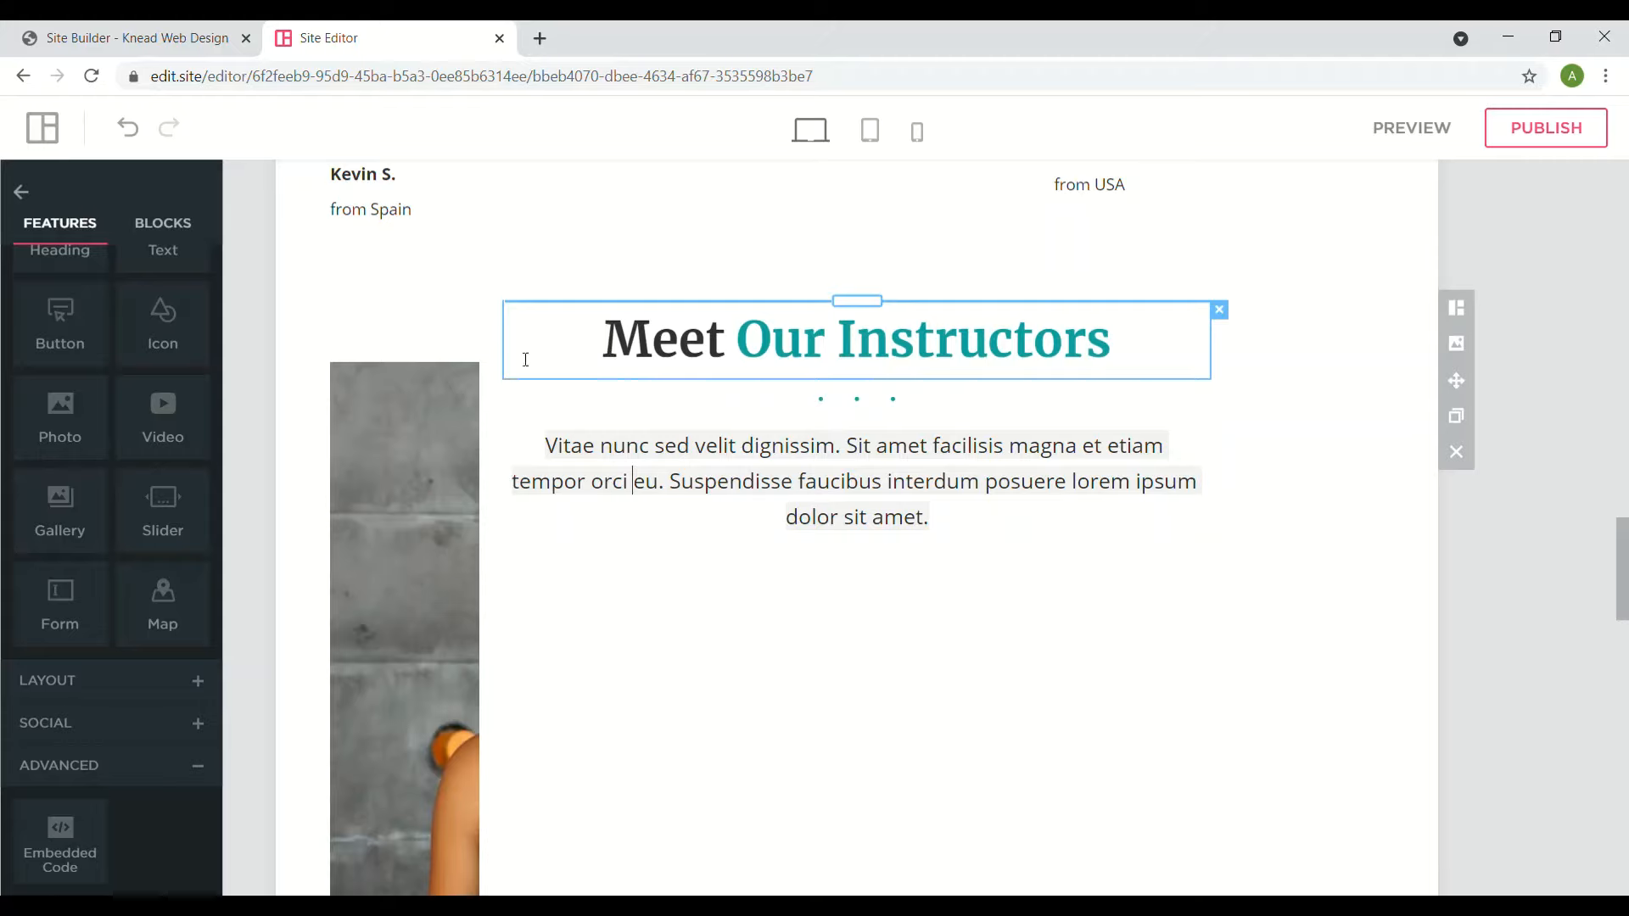
drag(513, 355, 599, 356)
drag(486, 469, 599, 459)
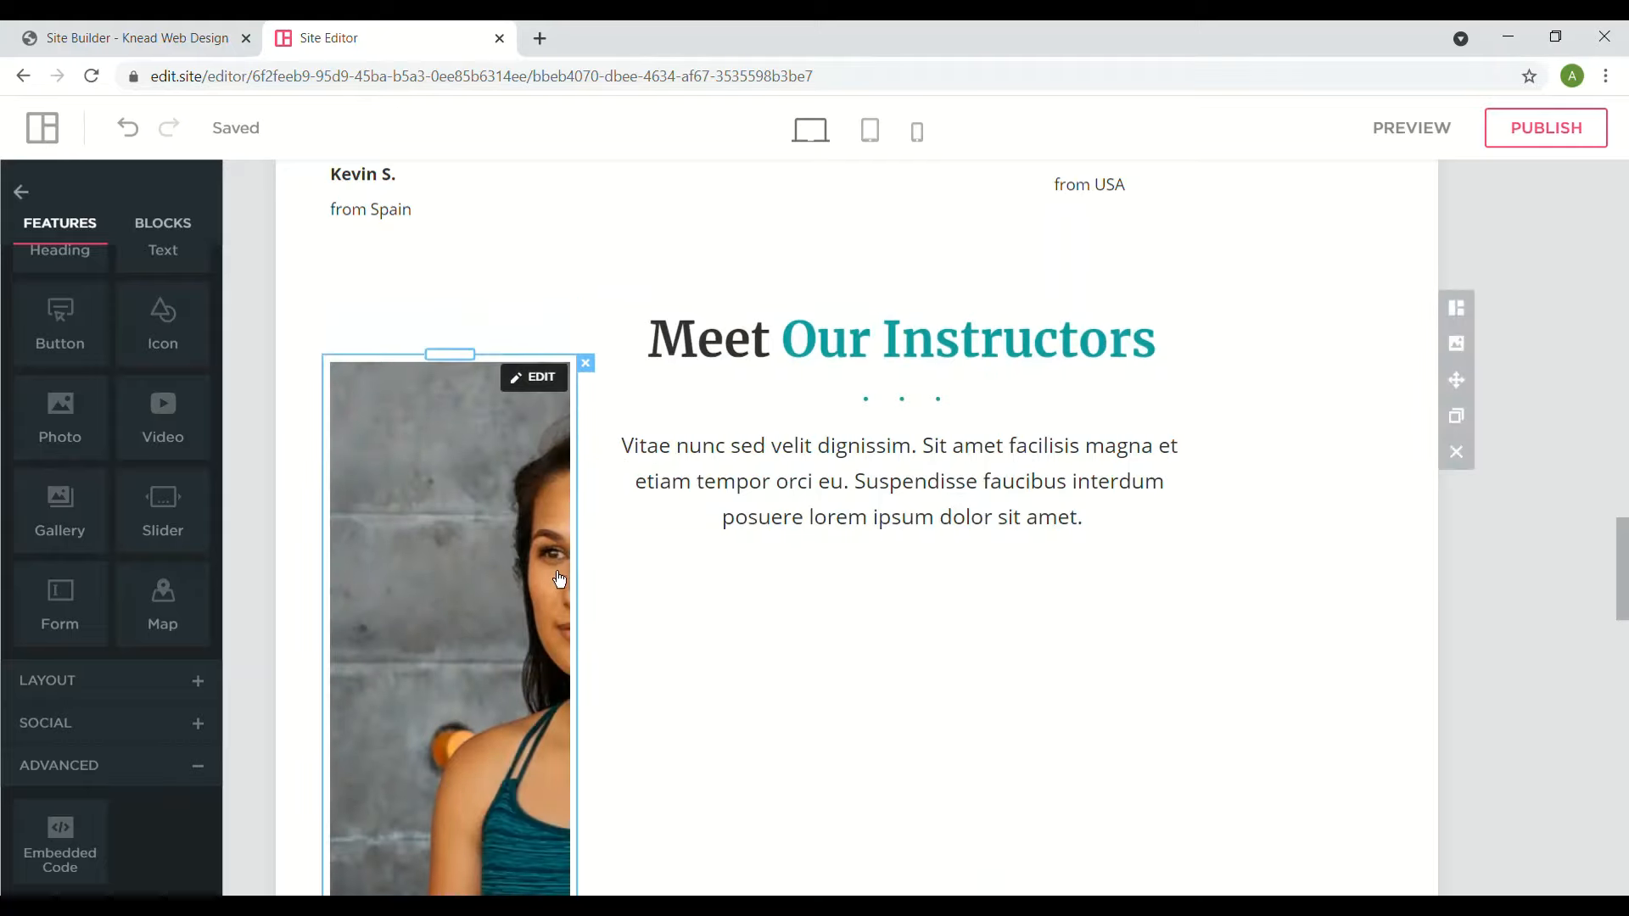
scroll(607, 542, down, 2)
scroll(608, 542, down, 3)
scroll(607, 542, up, 1)
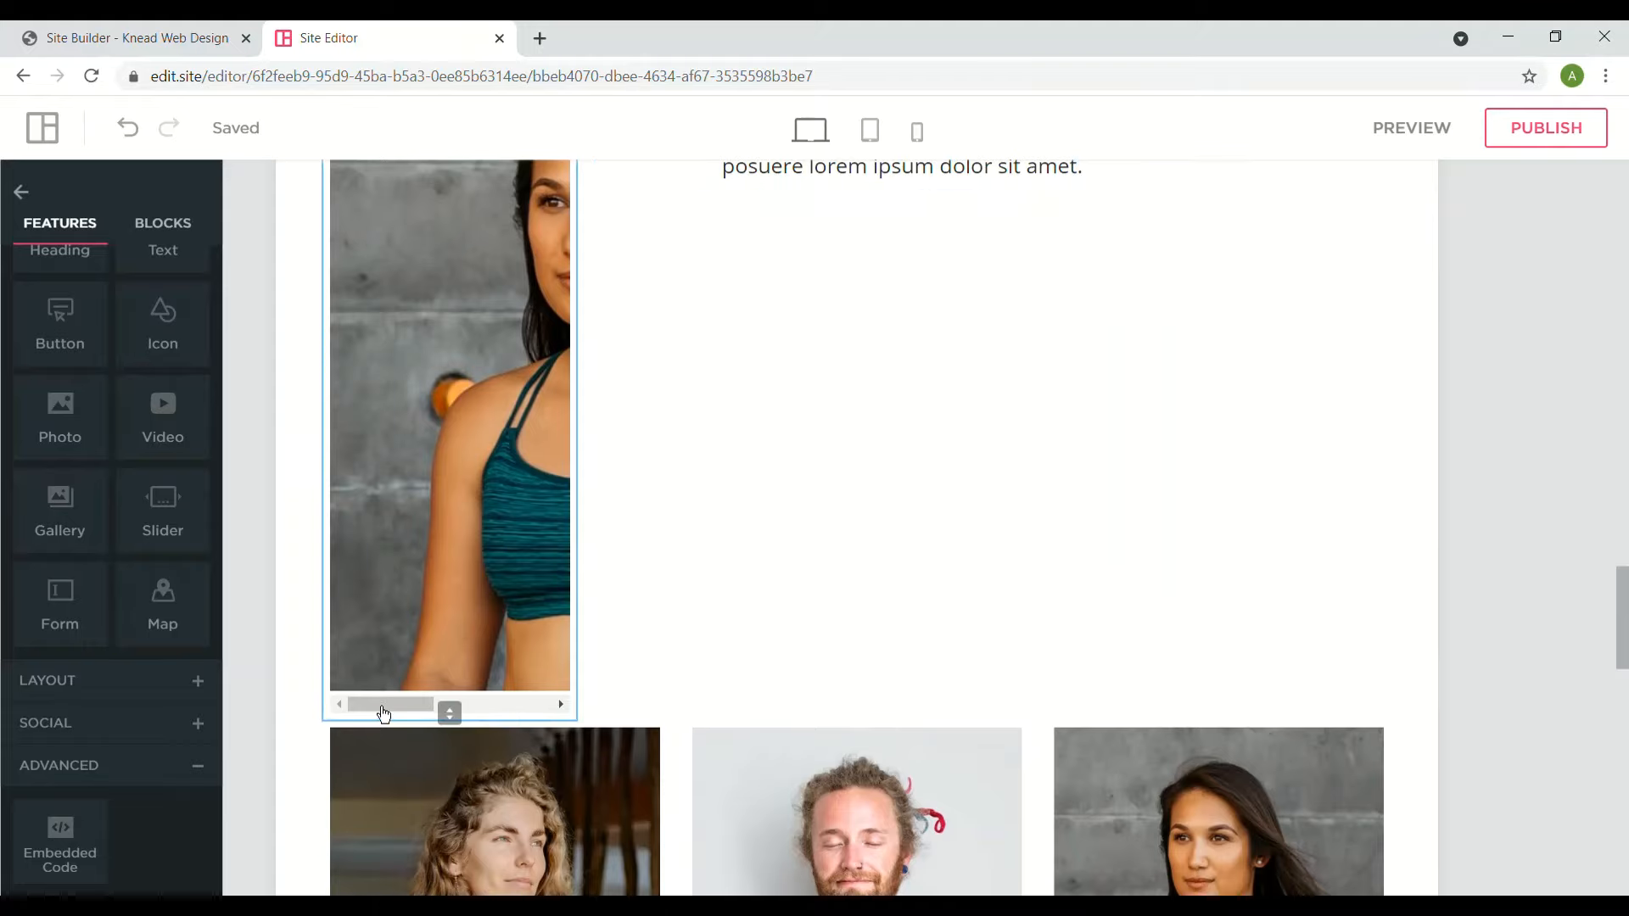
click(439, 715)
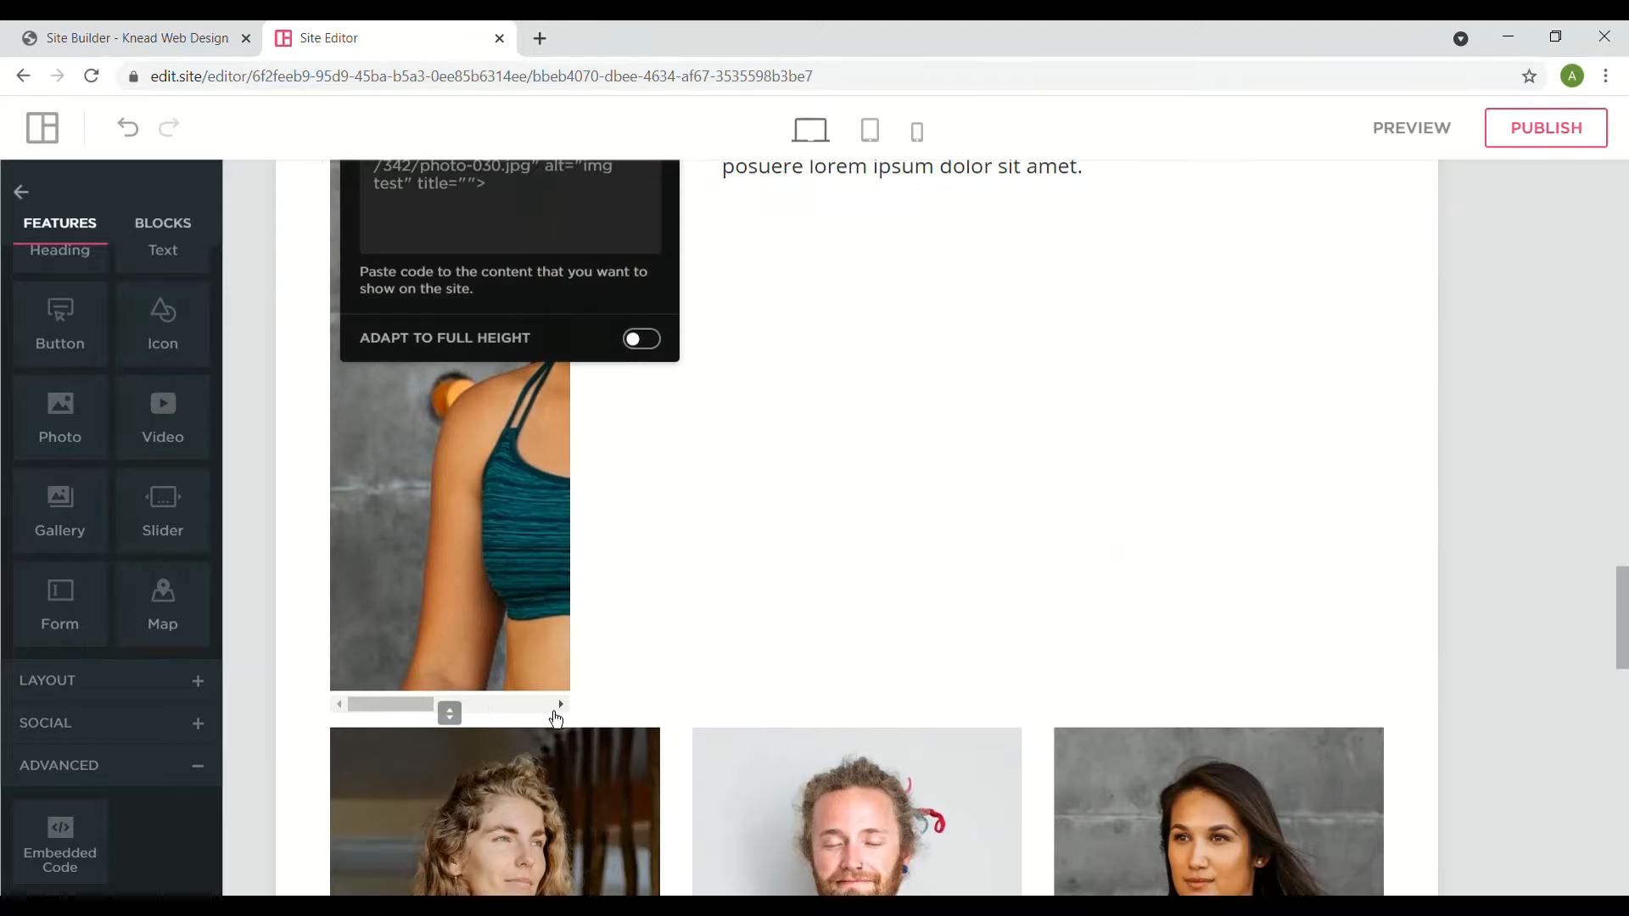
click(565, 713)
click(560, 706)
click(558, 704)
click(566, 714)
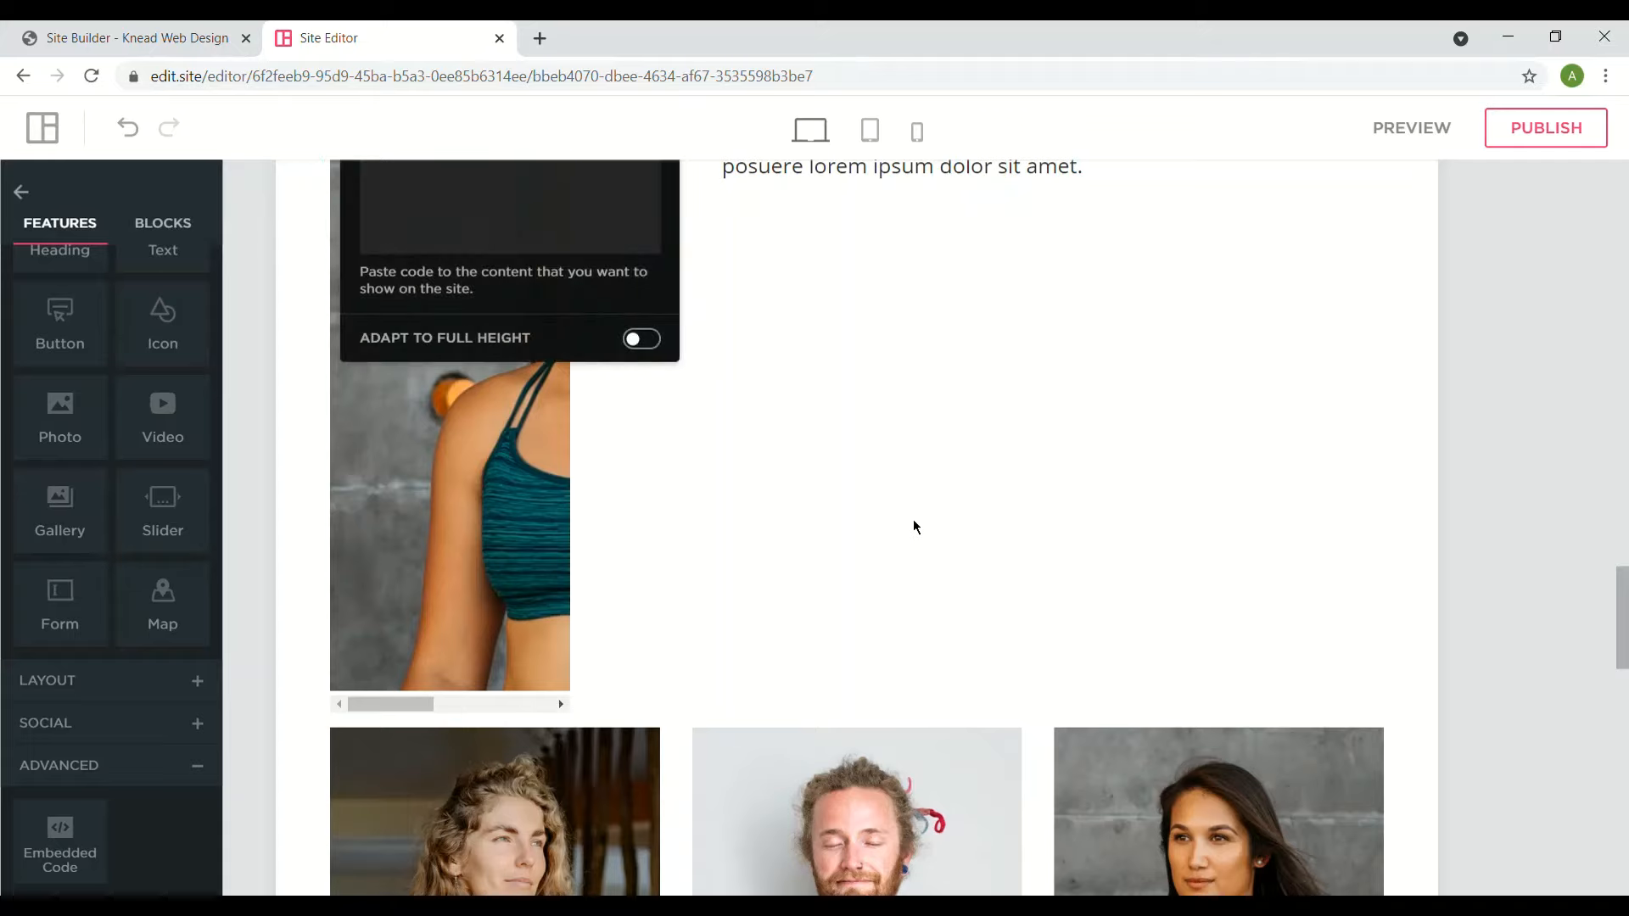
click(915, 524)
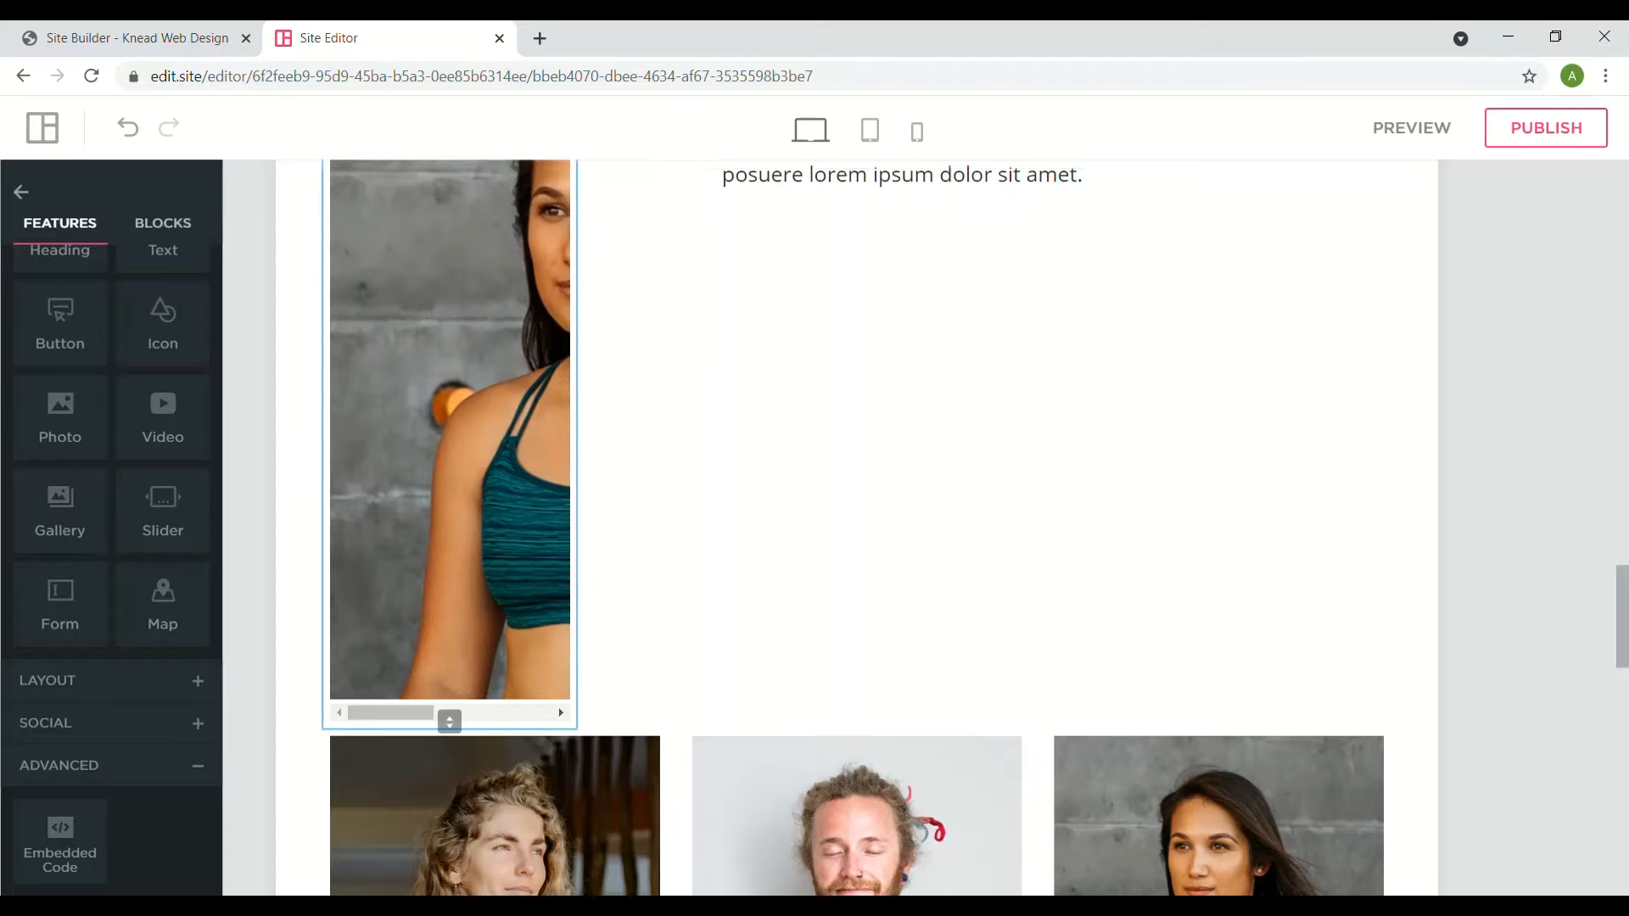
scroll(538, 575, up, 3)
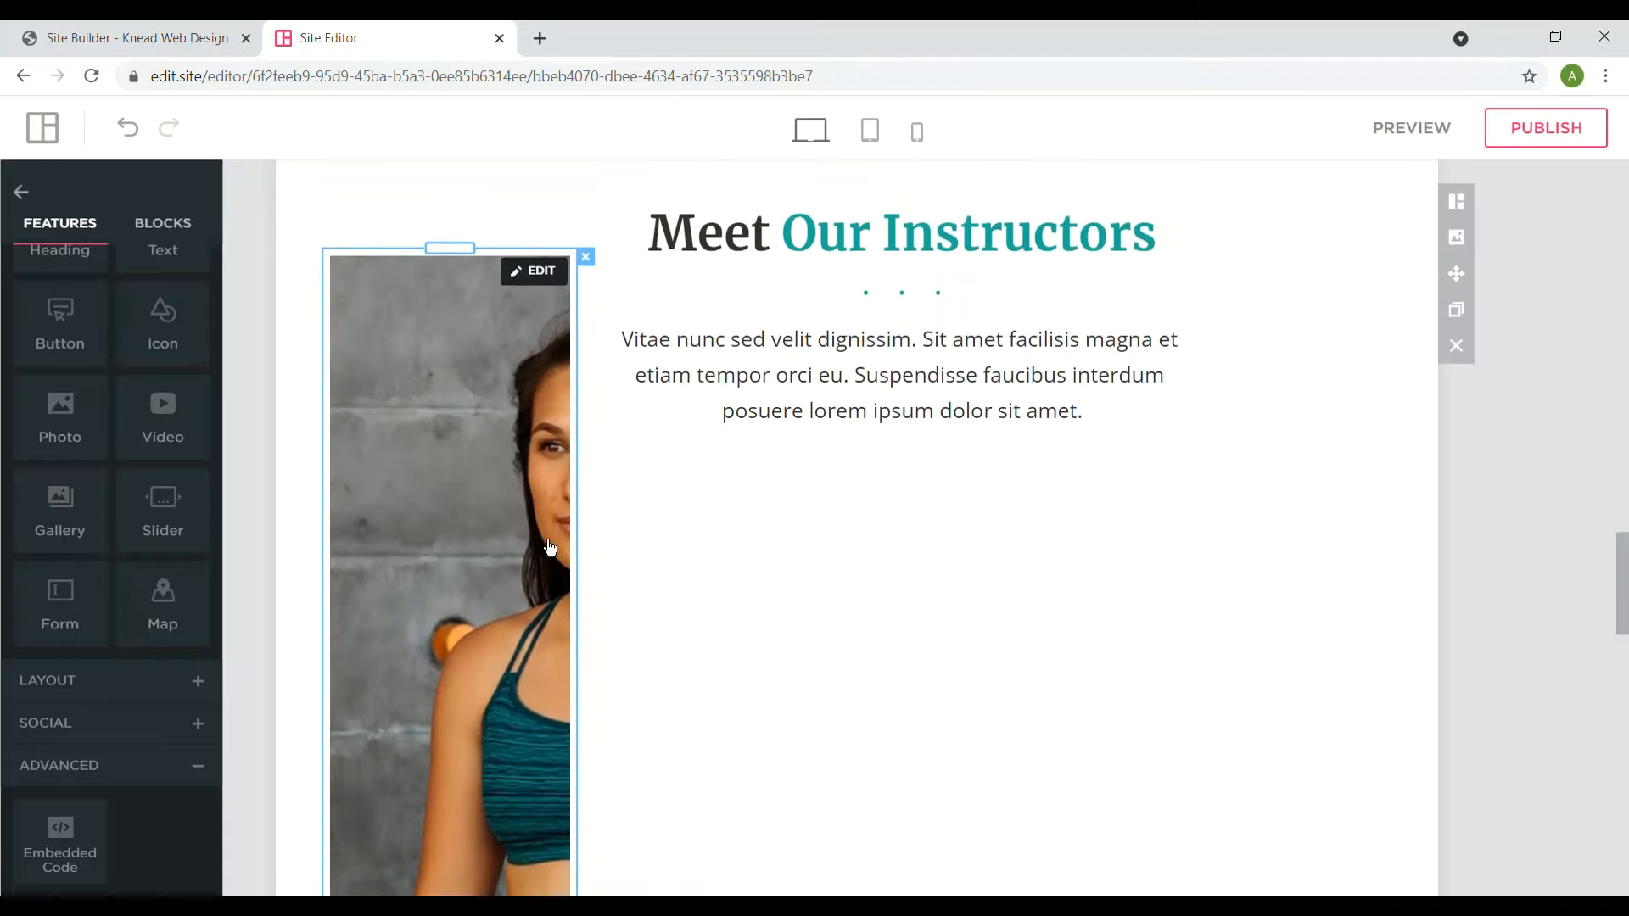
- Give the embedded img style="width: 100%;" and shrink its block to about 268px tall
click(527, 273)
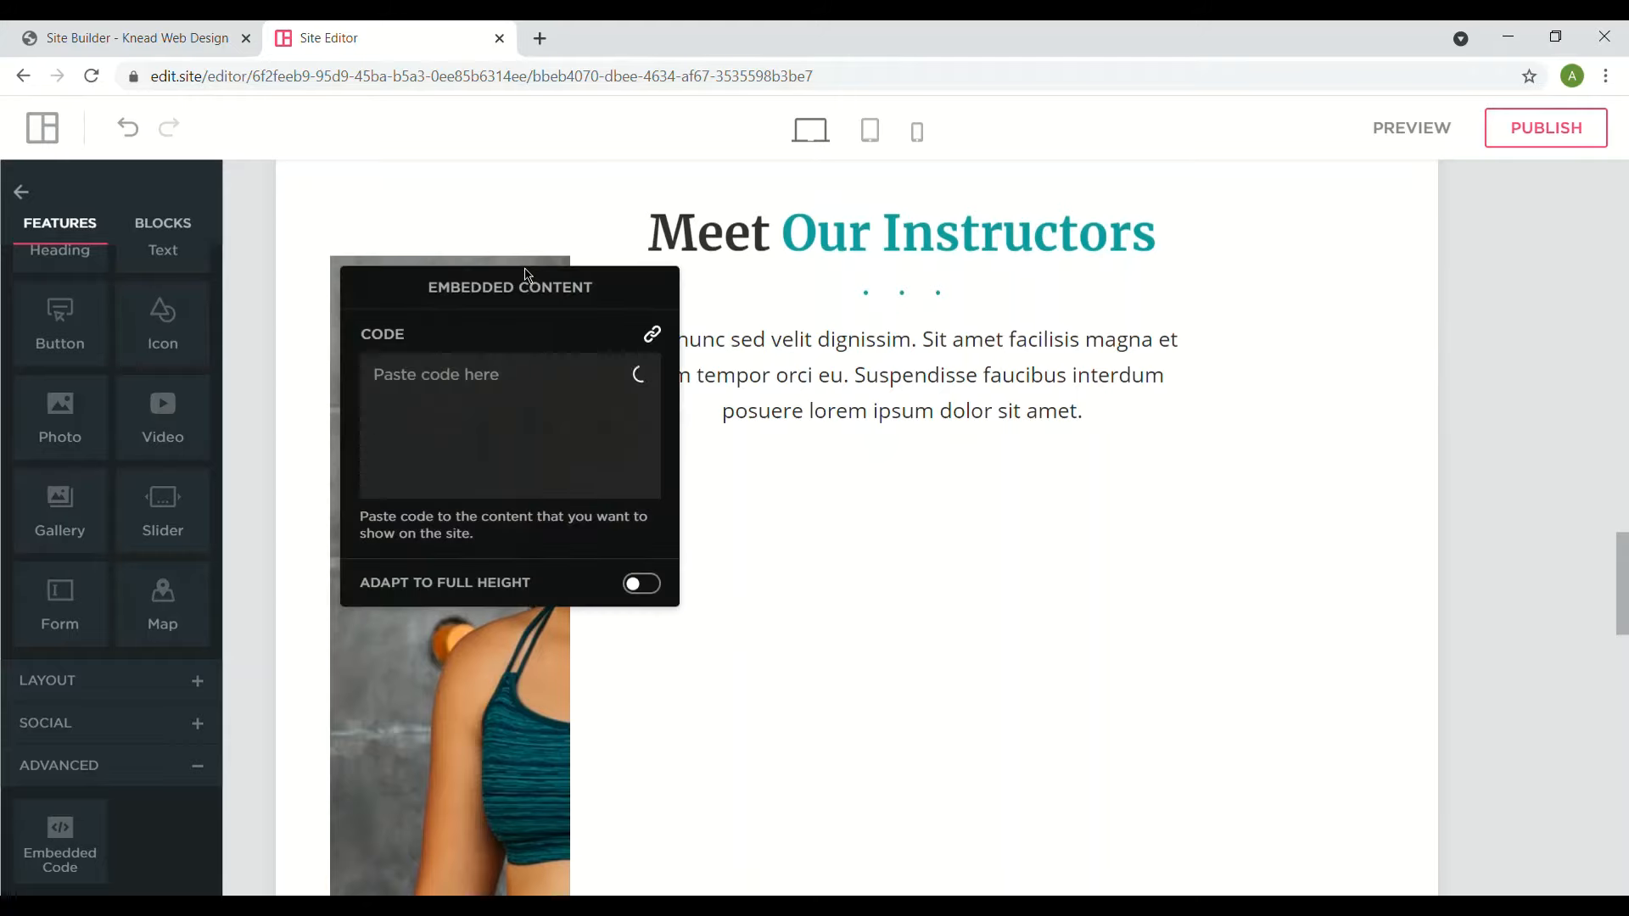
text(<img src="https://static.edit.site/static/342/photo-030.jpg" alt="img test" title="">)
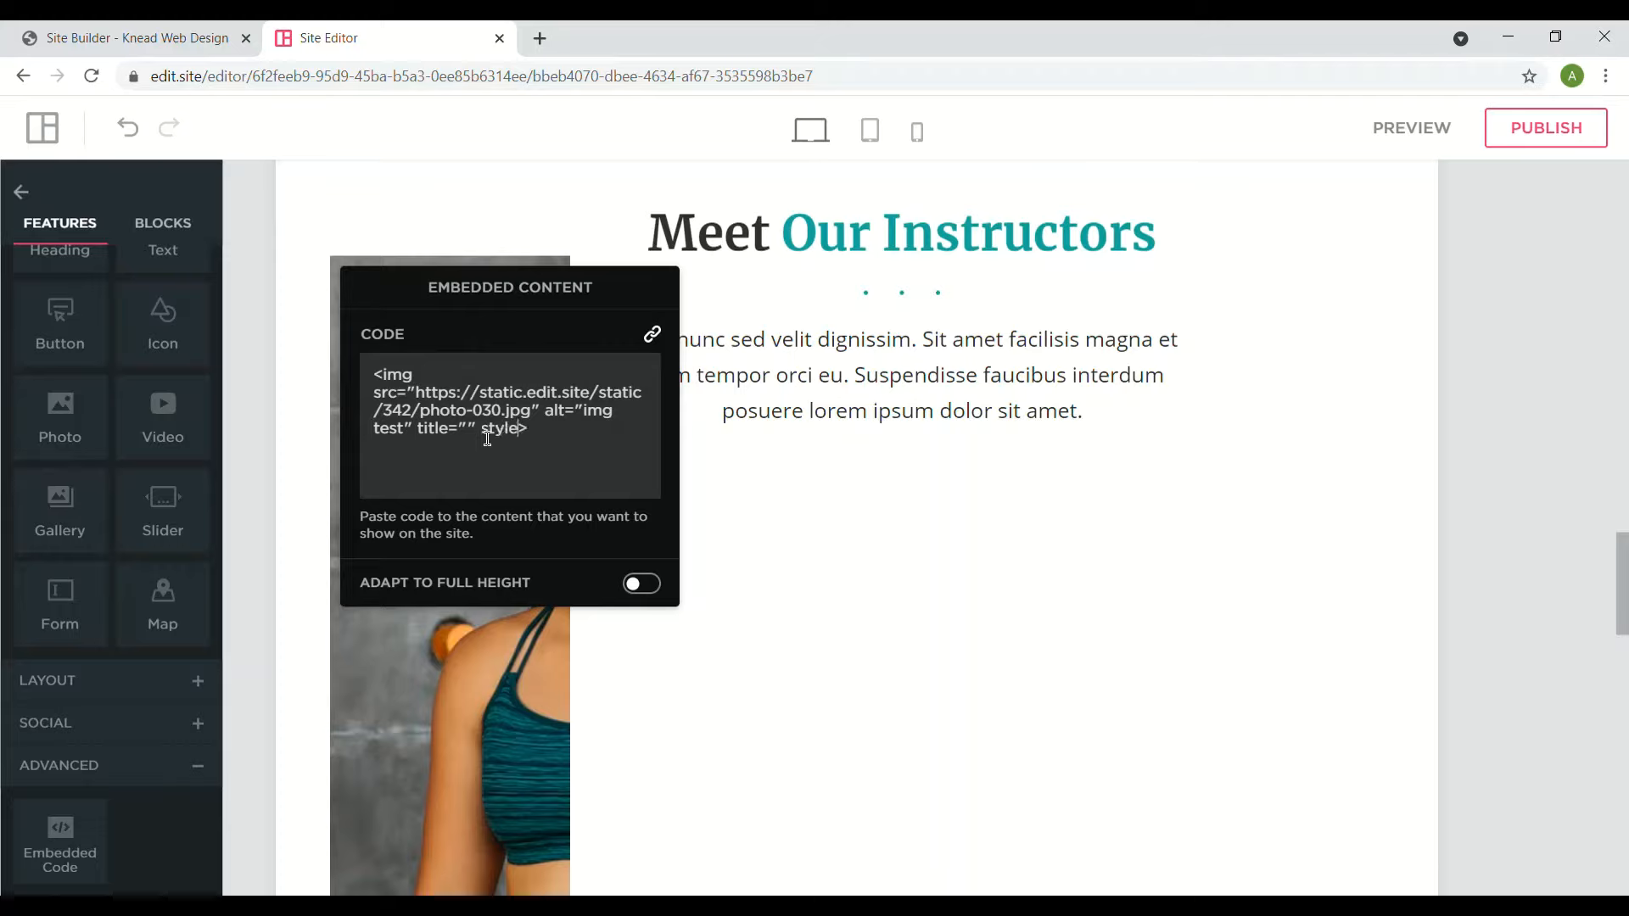
text(="" style=")
text(width)
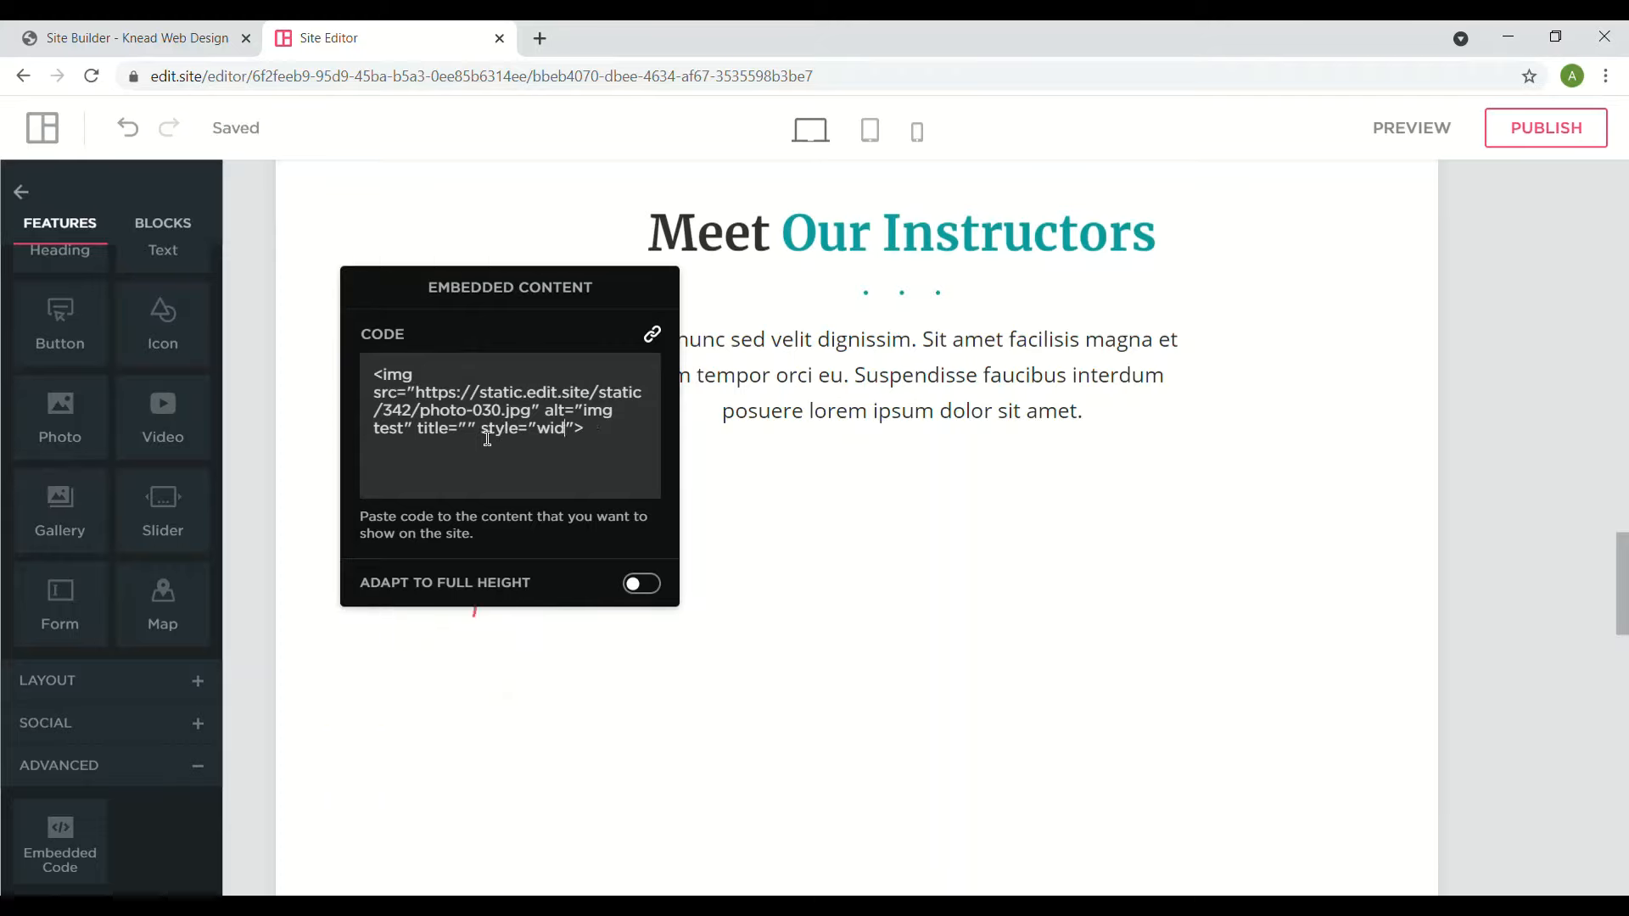
text(: 100%)
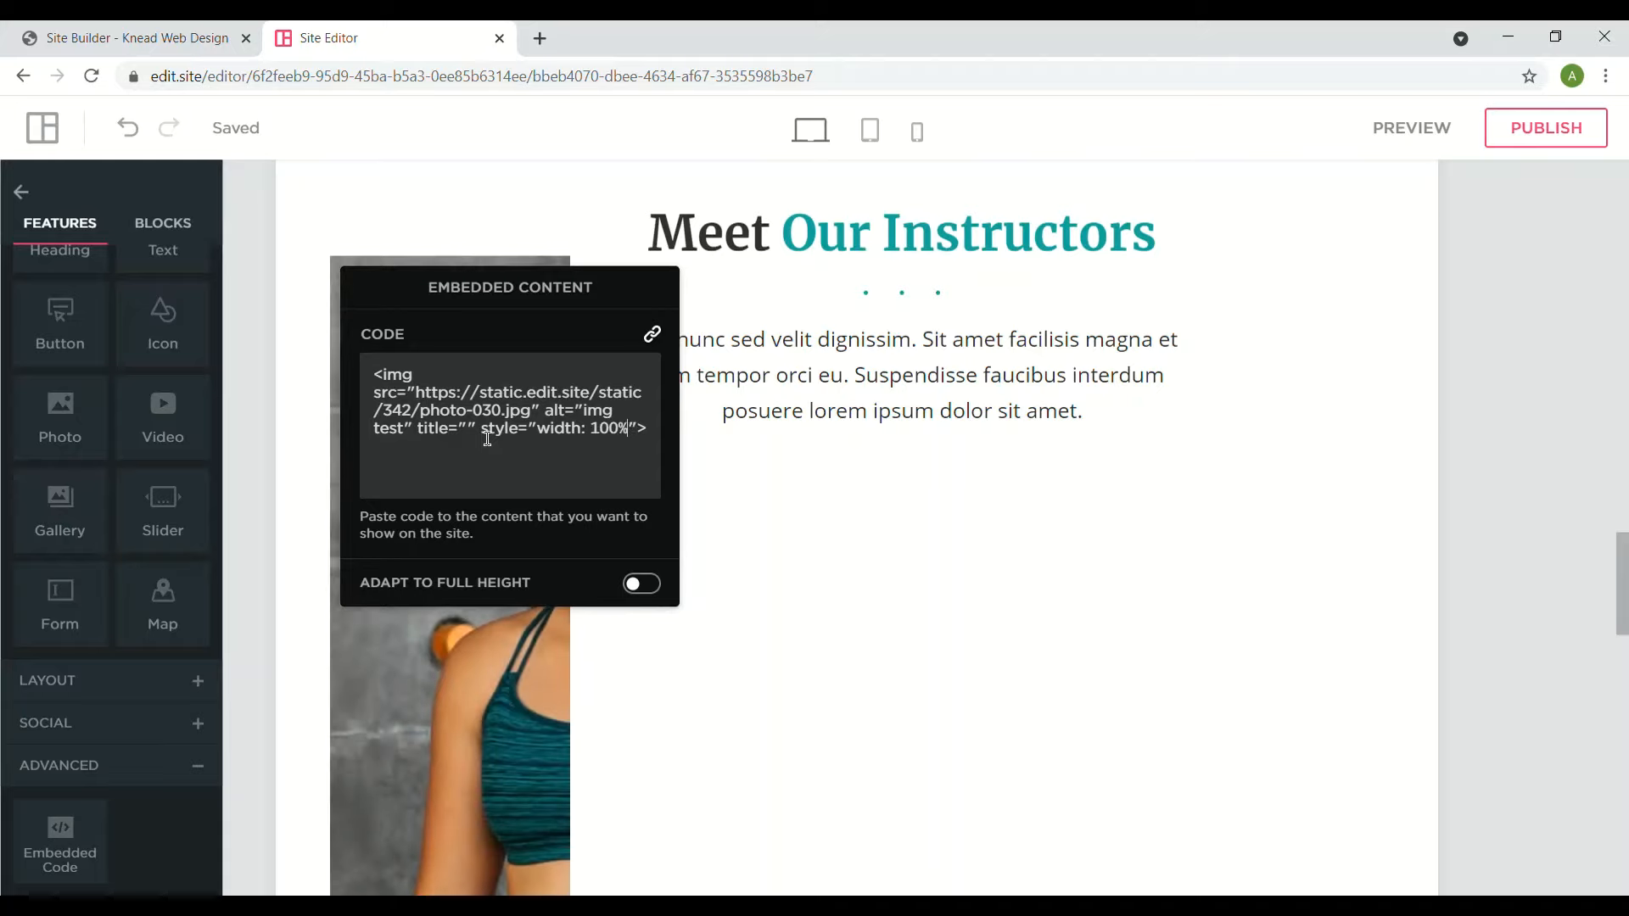
text(;)
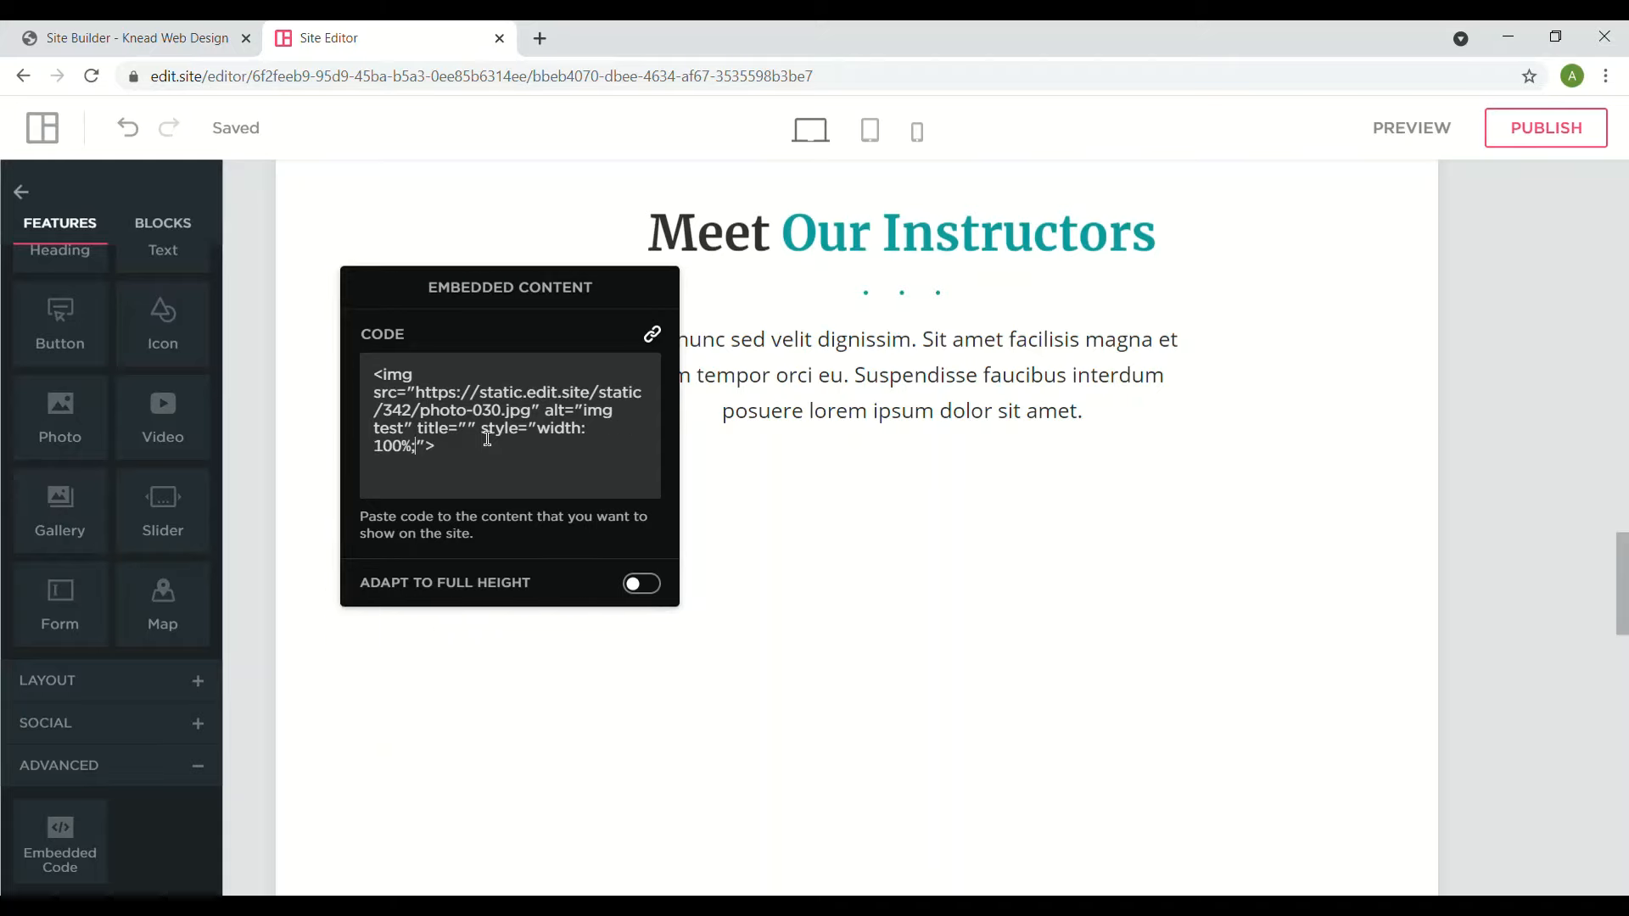
click(734, 472)
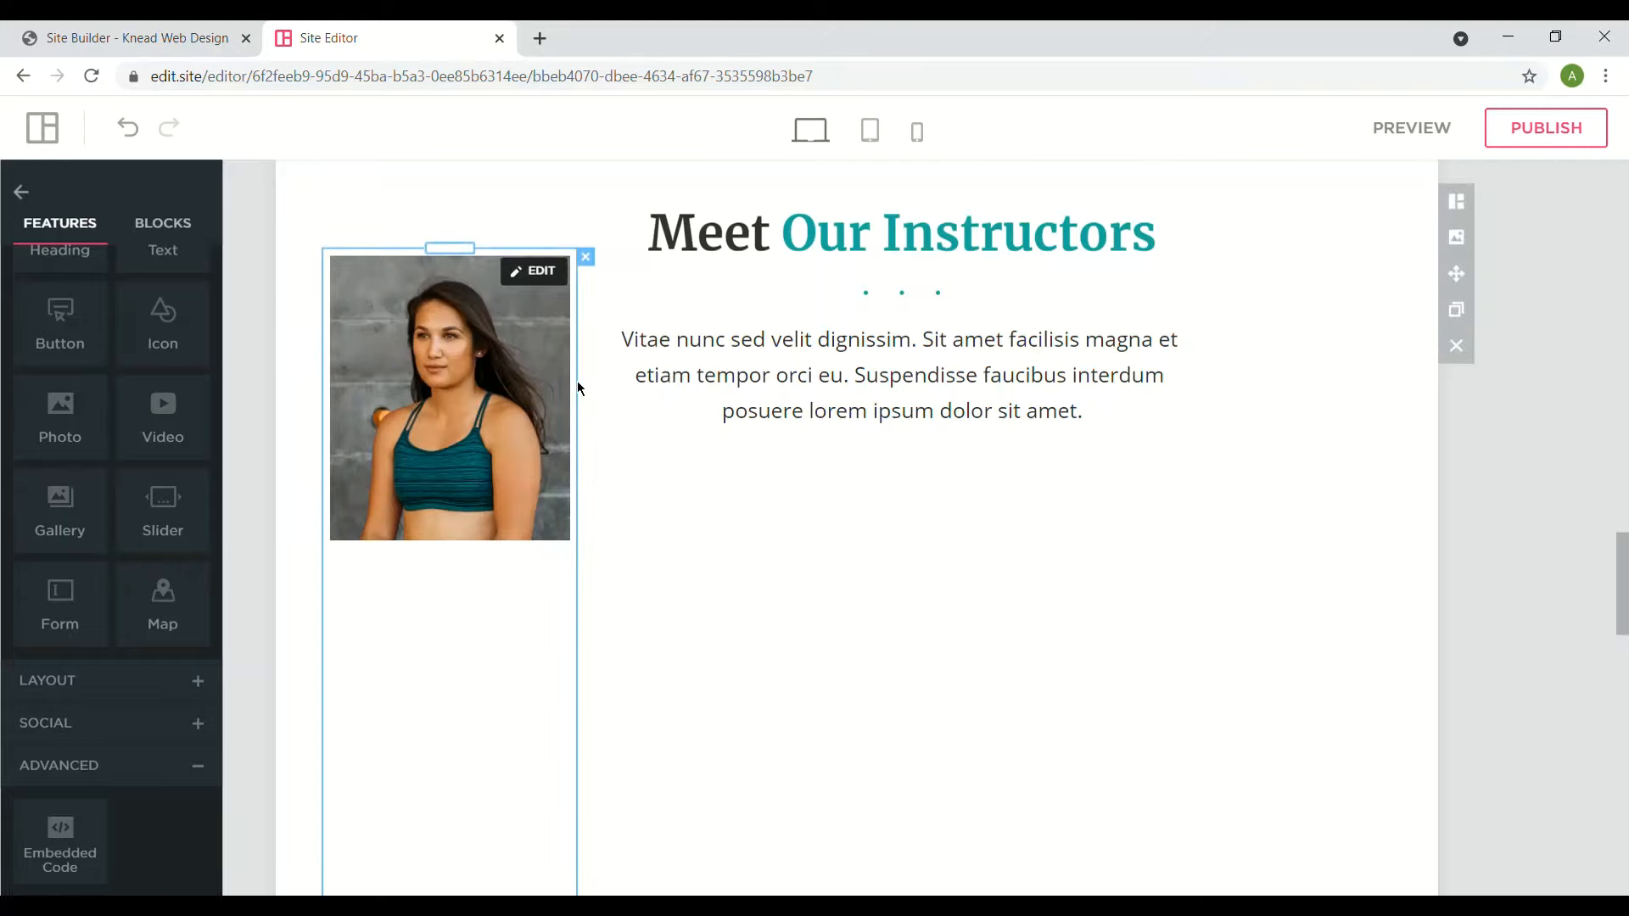
scroll(580, 389, down, 3)
scroll(434, 624, up, 1)
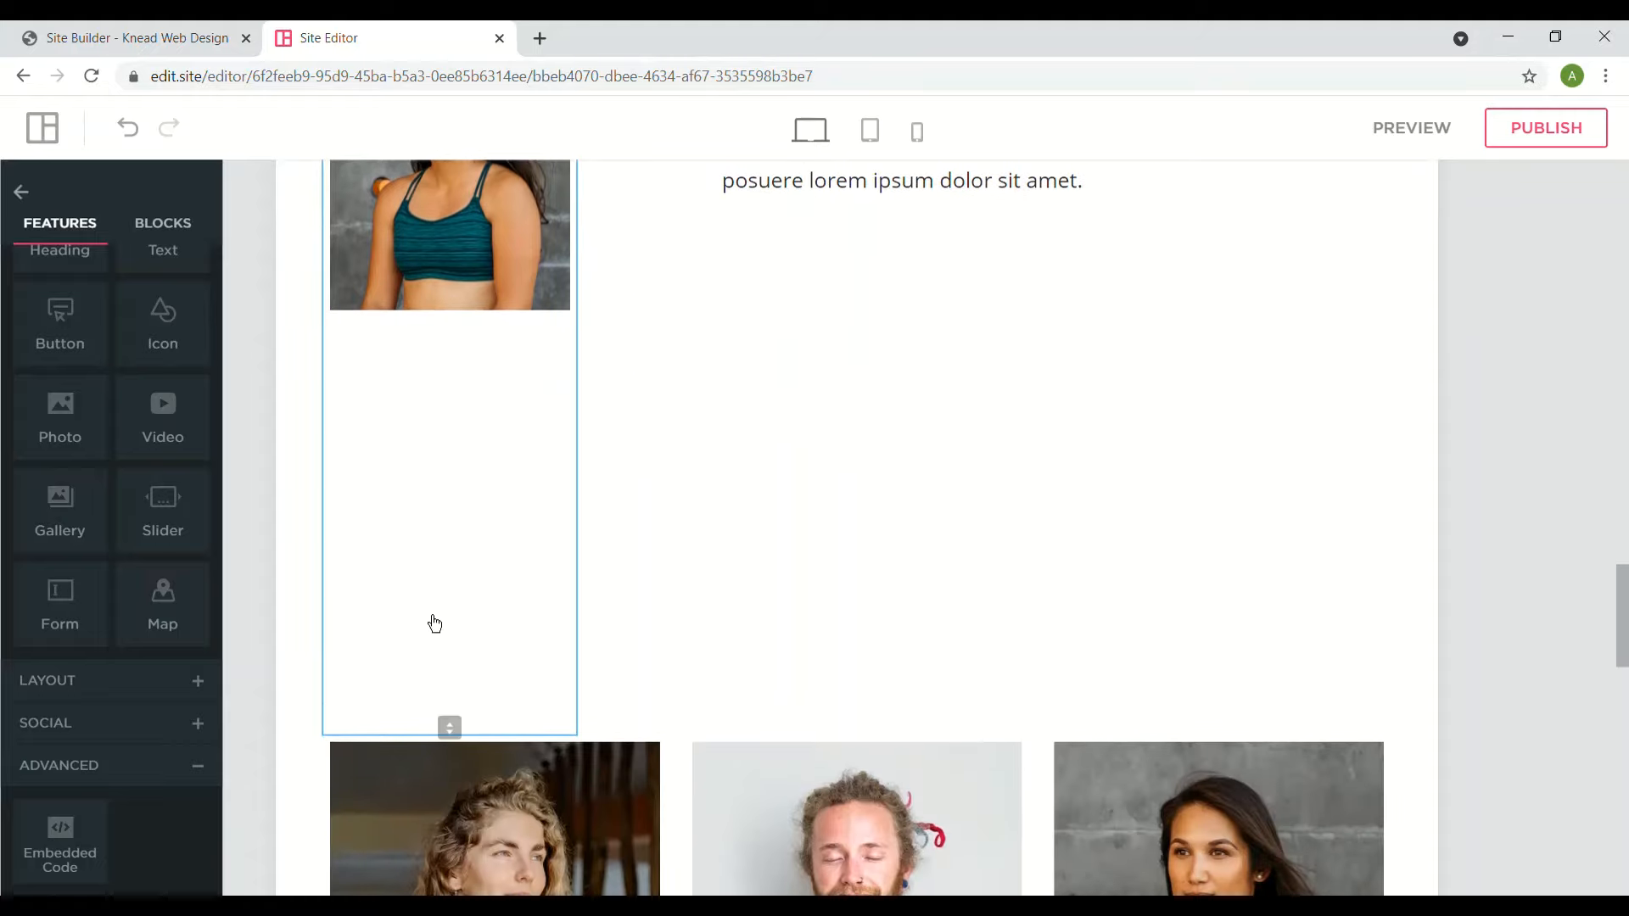
drag(451, 725, 500, 324)
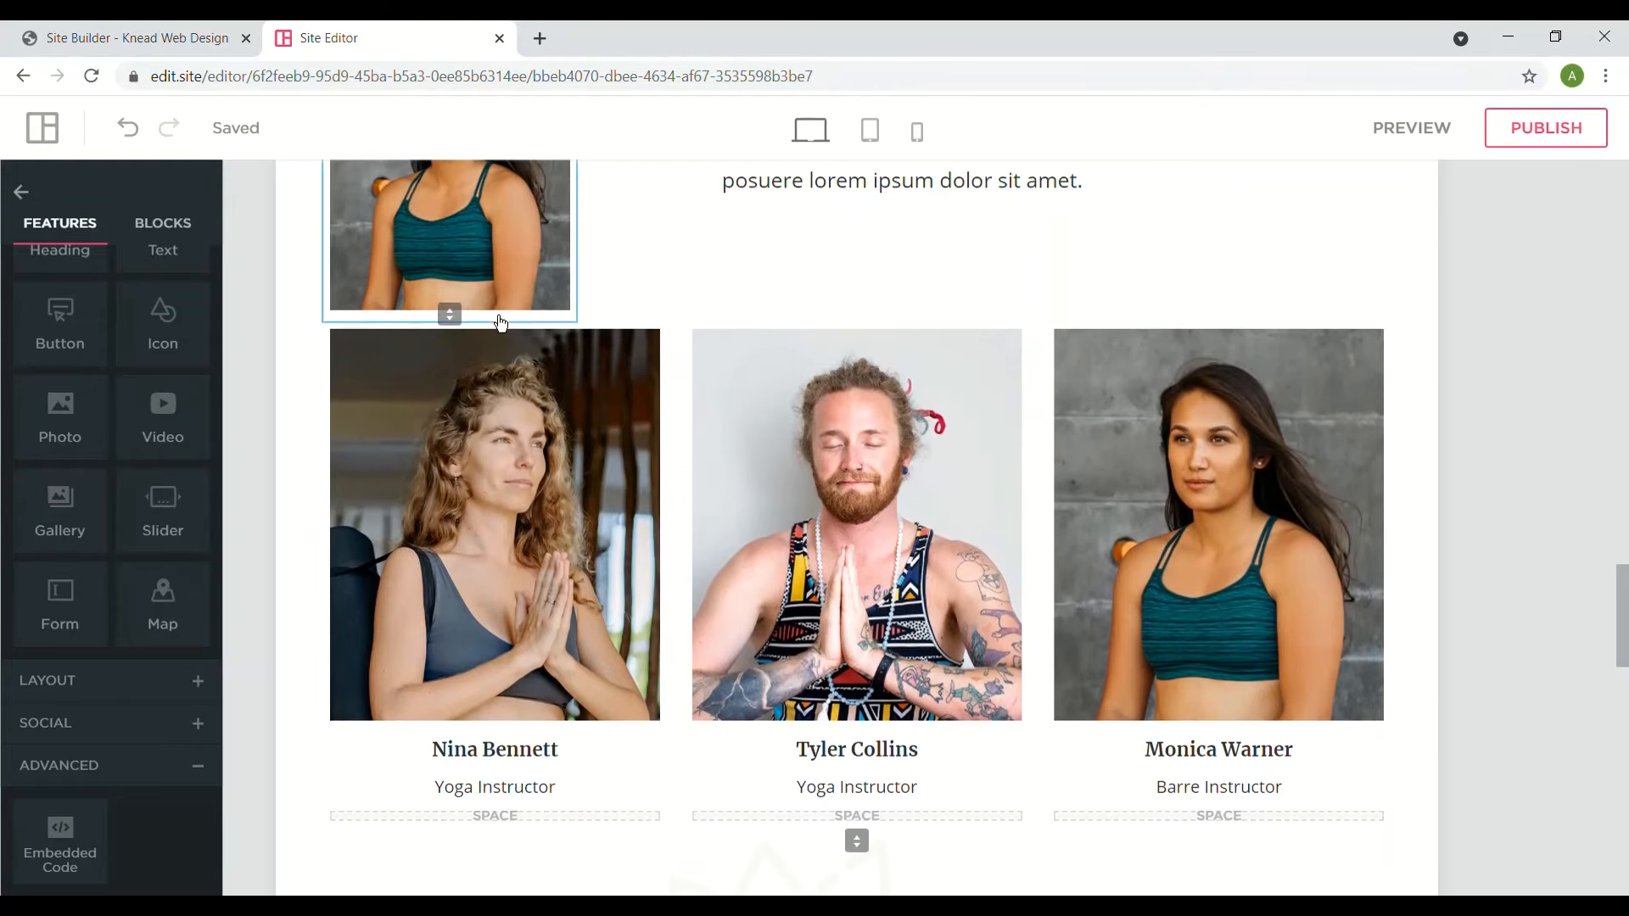
- Drop a Photo element into the right column beside the Meet Our Instructors heading
scroll(913, 278, up, 3)
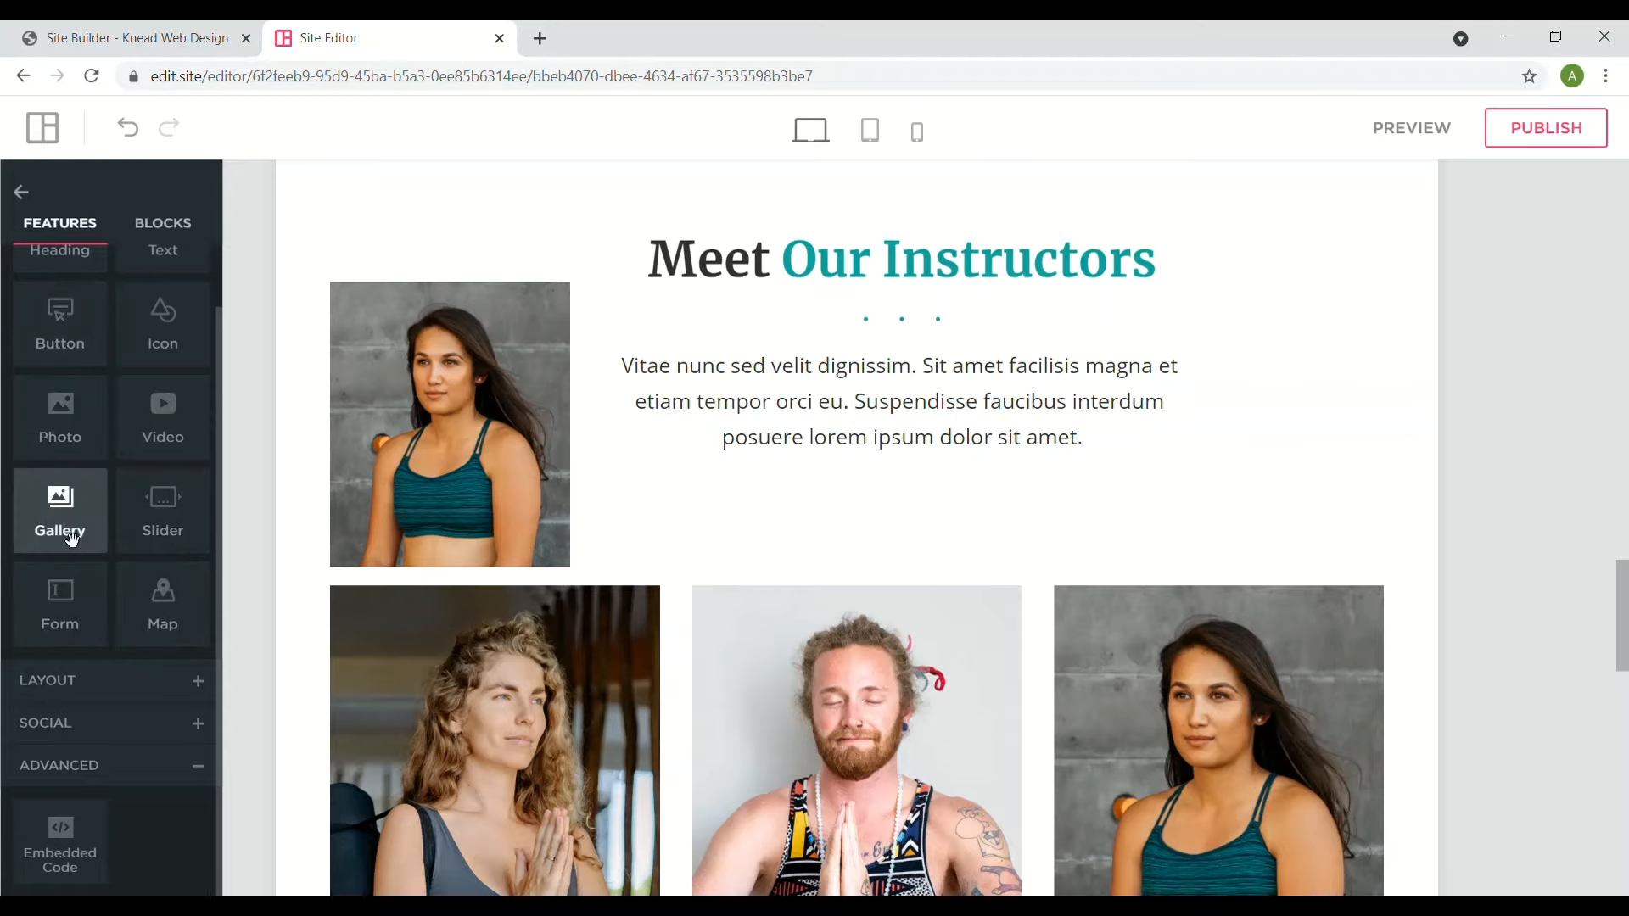
drag(72, 540, 56, 506)
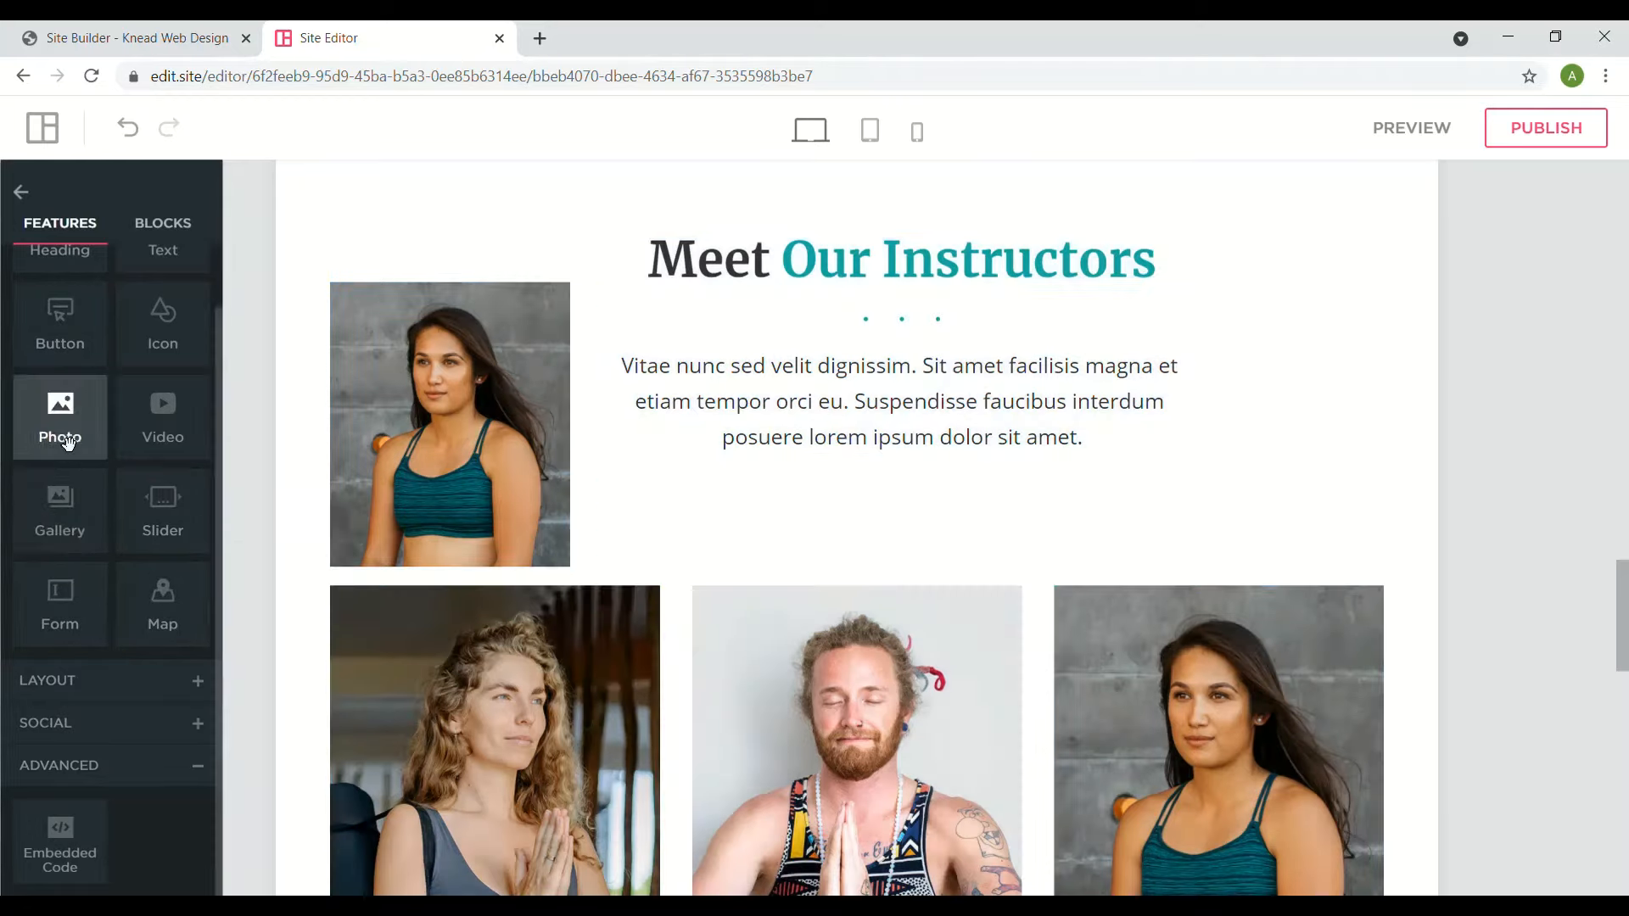
drag(68, 441, 460, 477)
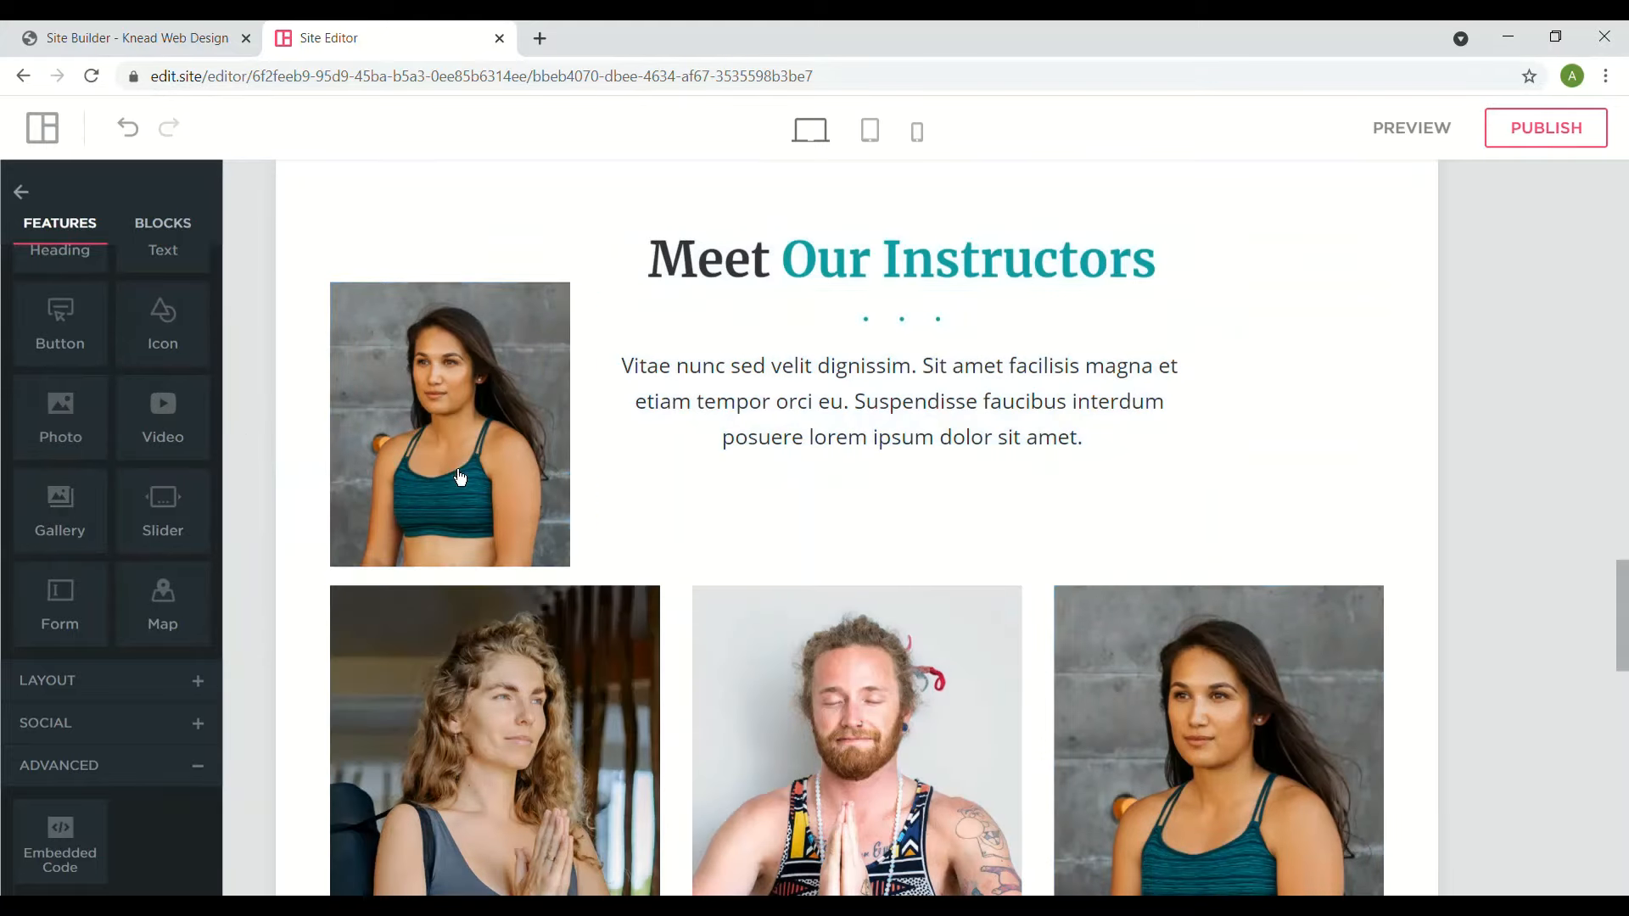
drag(59, 430, 525, 428)
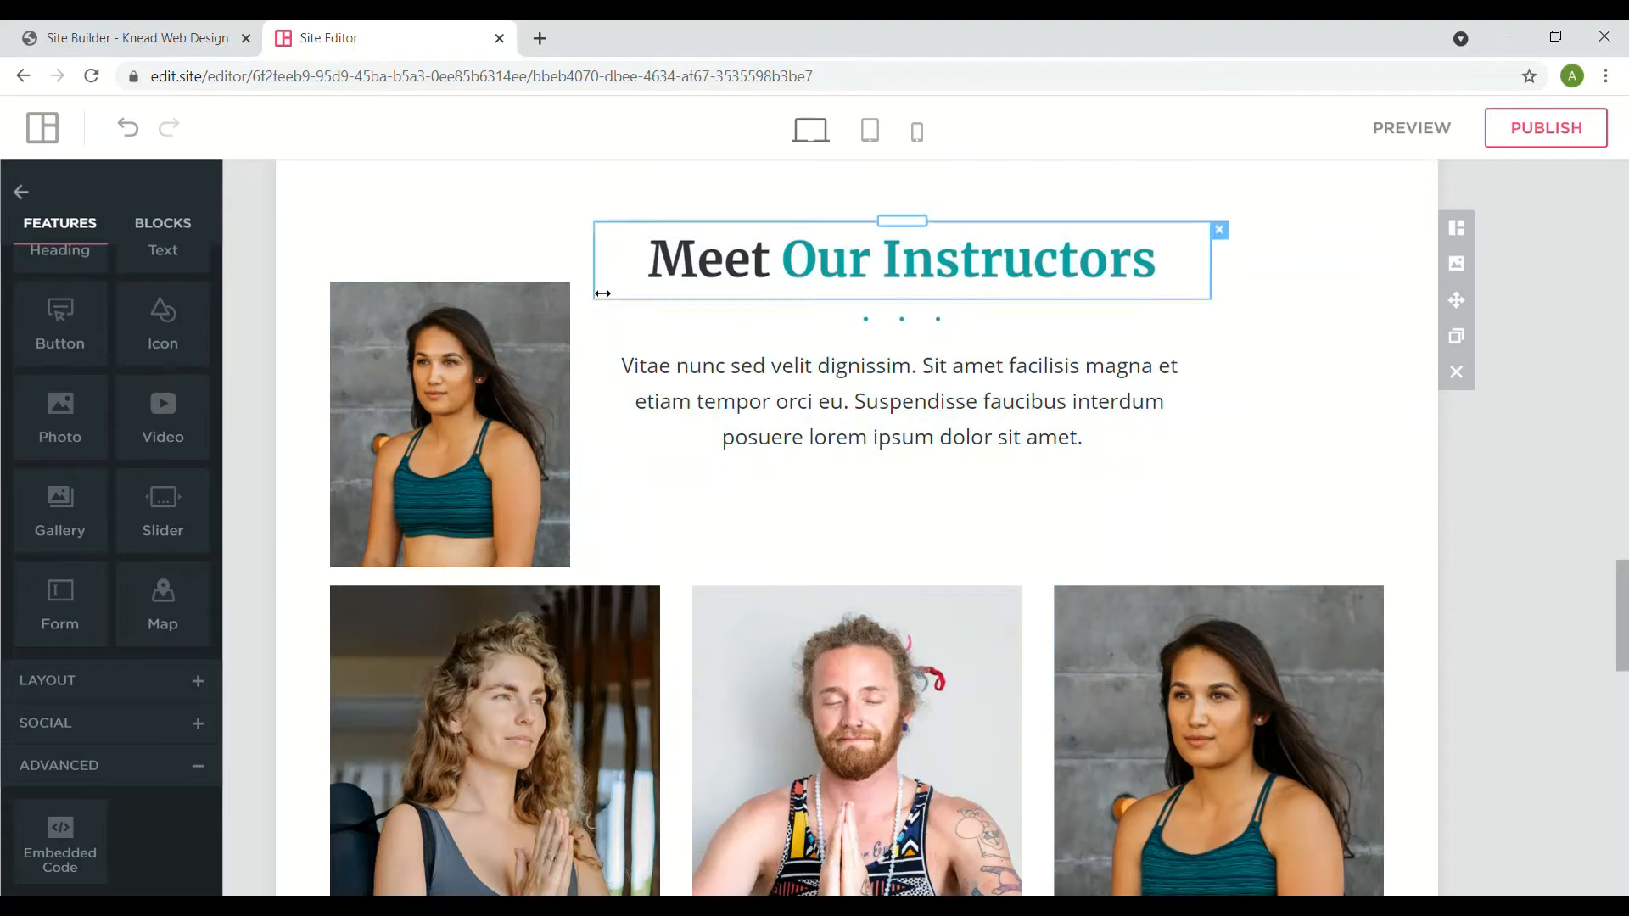
drag(61, 428, 1329, 420)
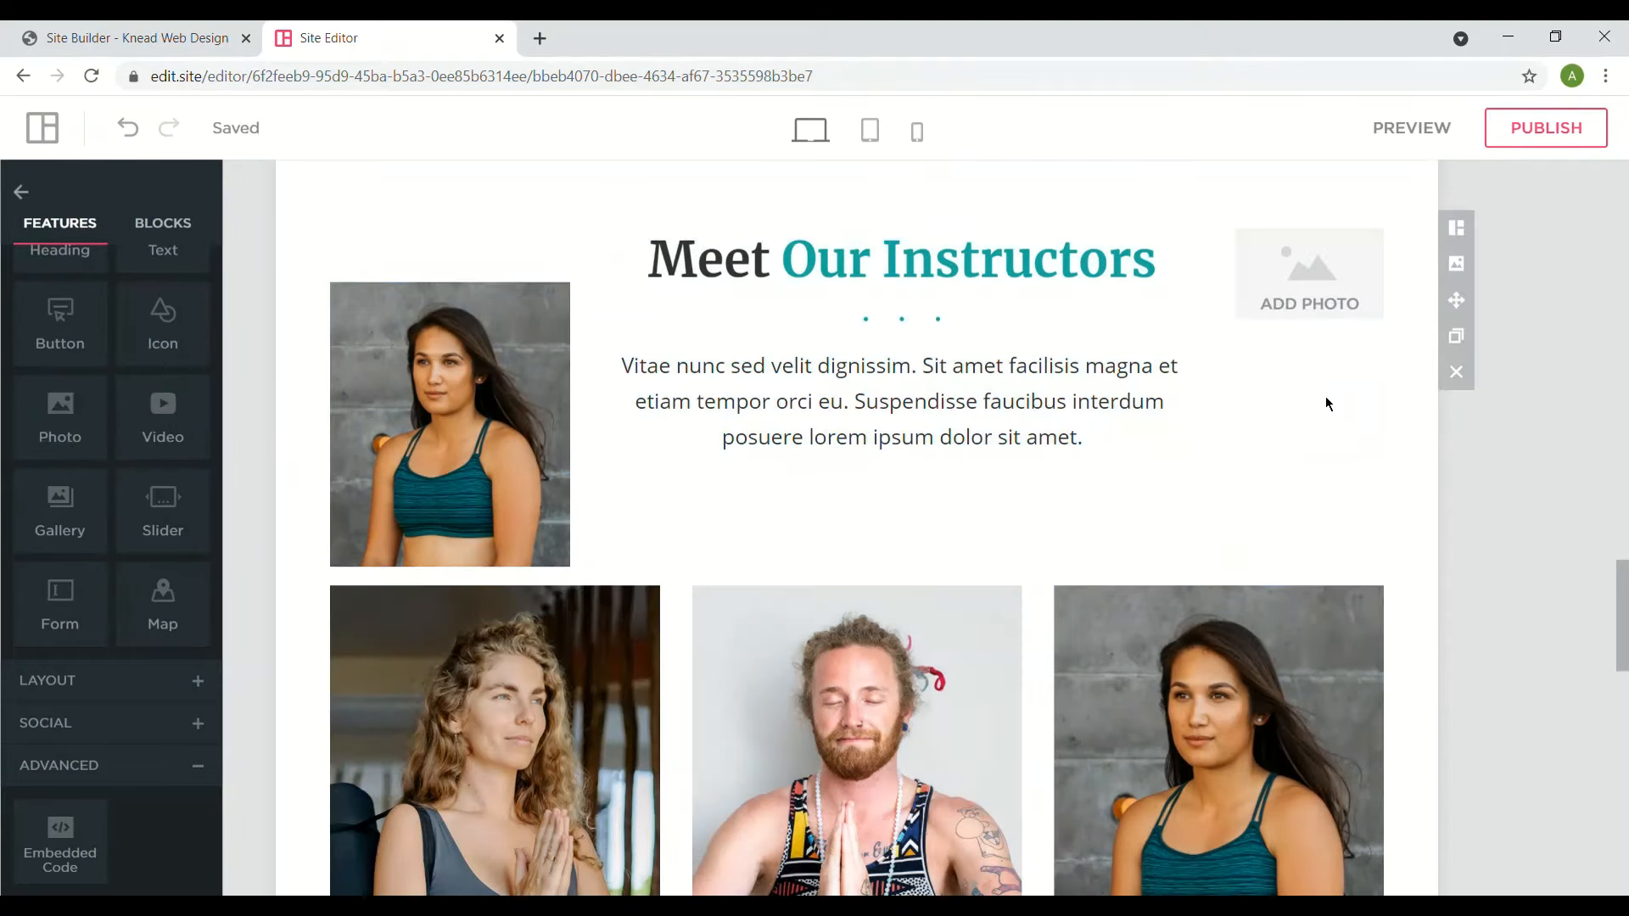
click(1328, 288)
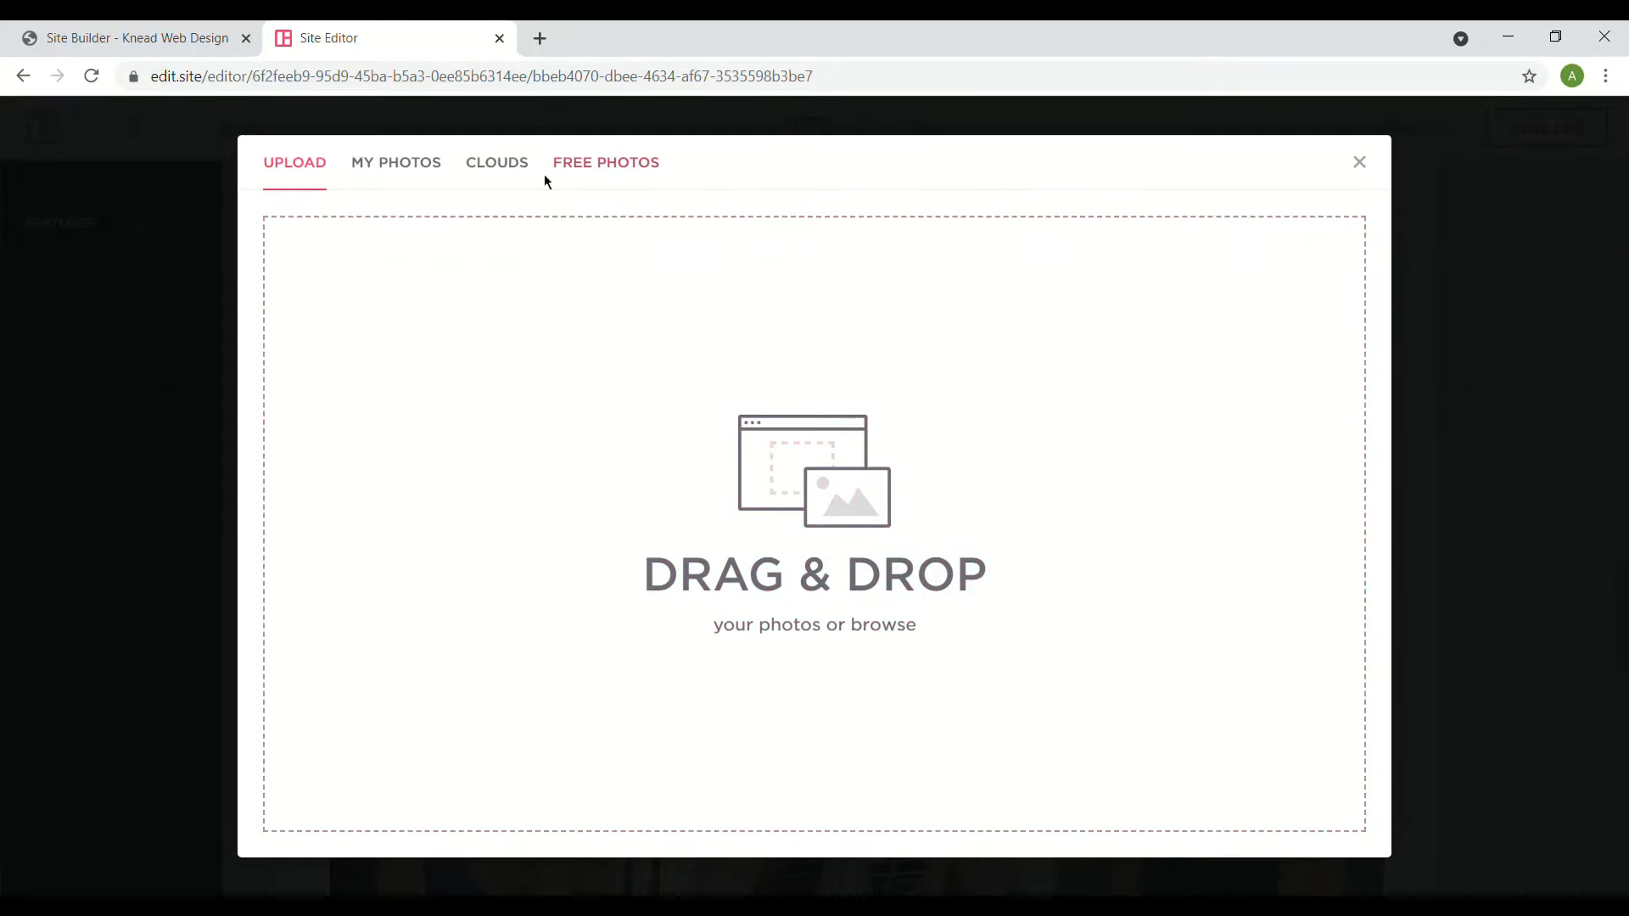
- Insert the dark-haired woman in a teal top from My Photos
click(431, 180)
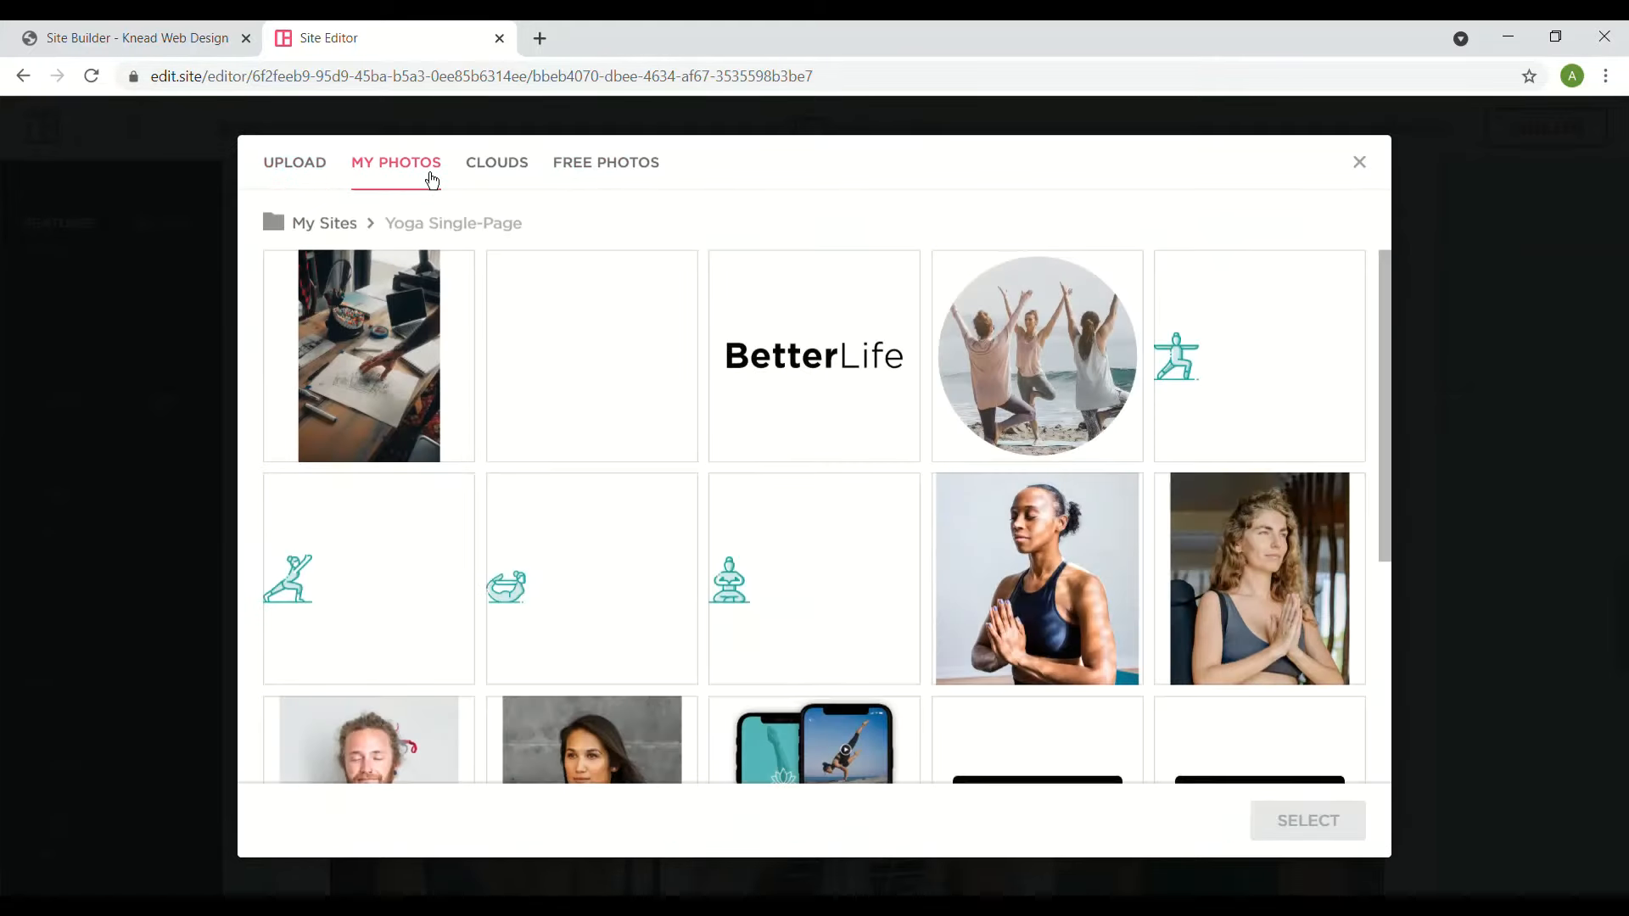
scroll(923, 597, down, 3)
click(591, 598)
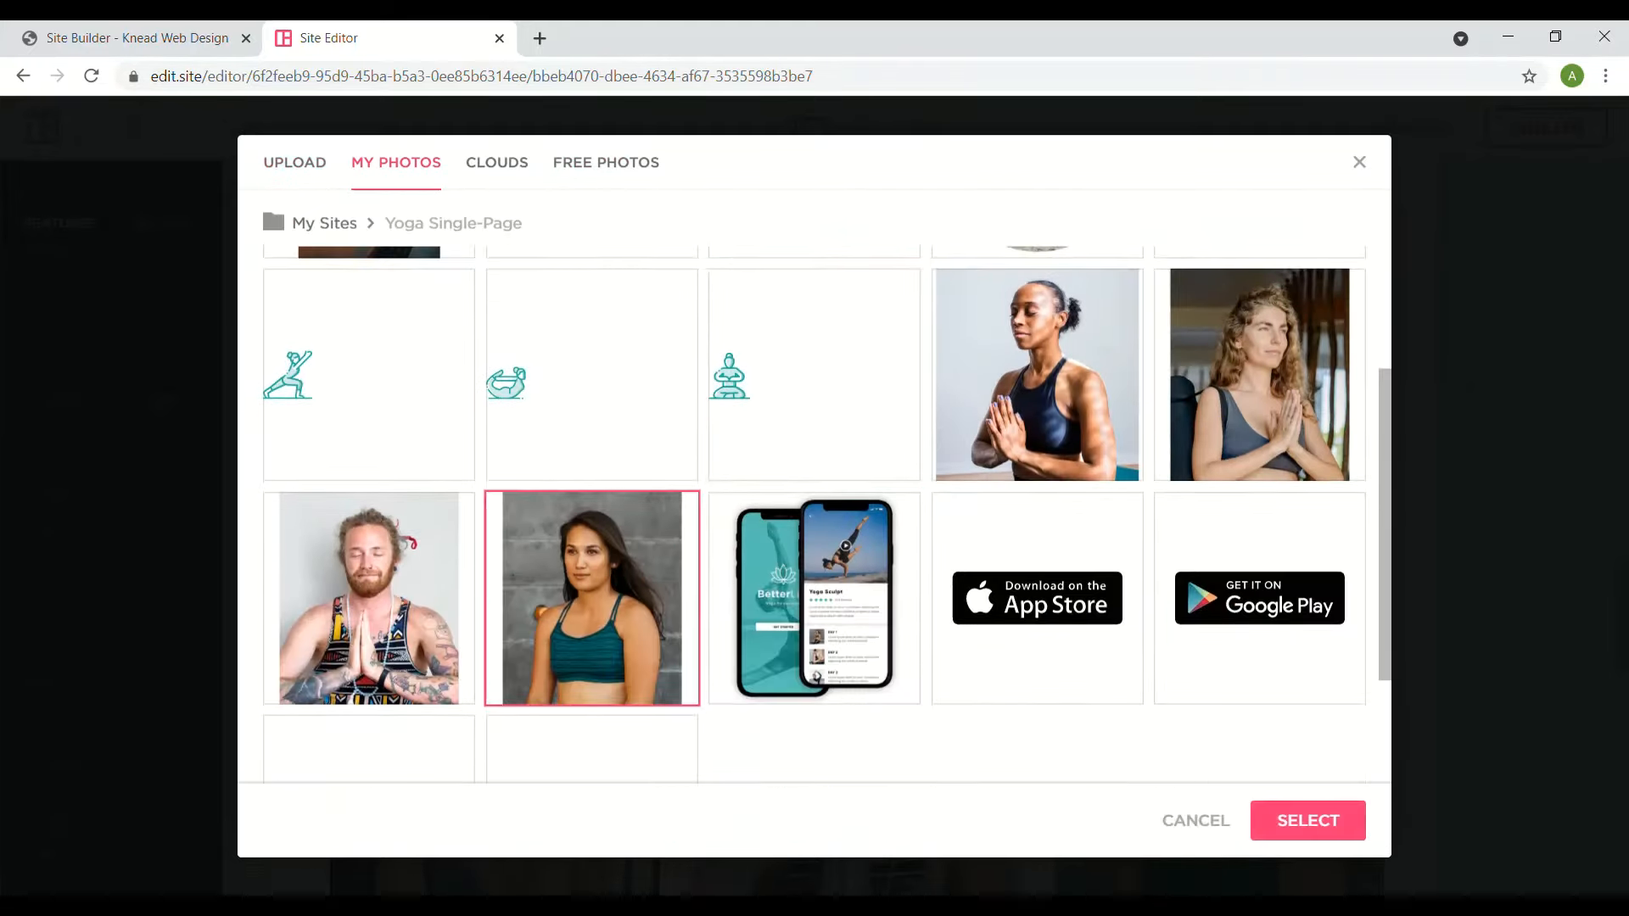
click(1294, 823)
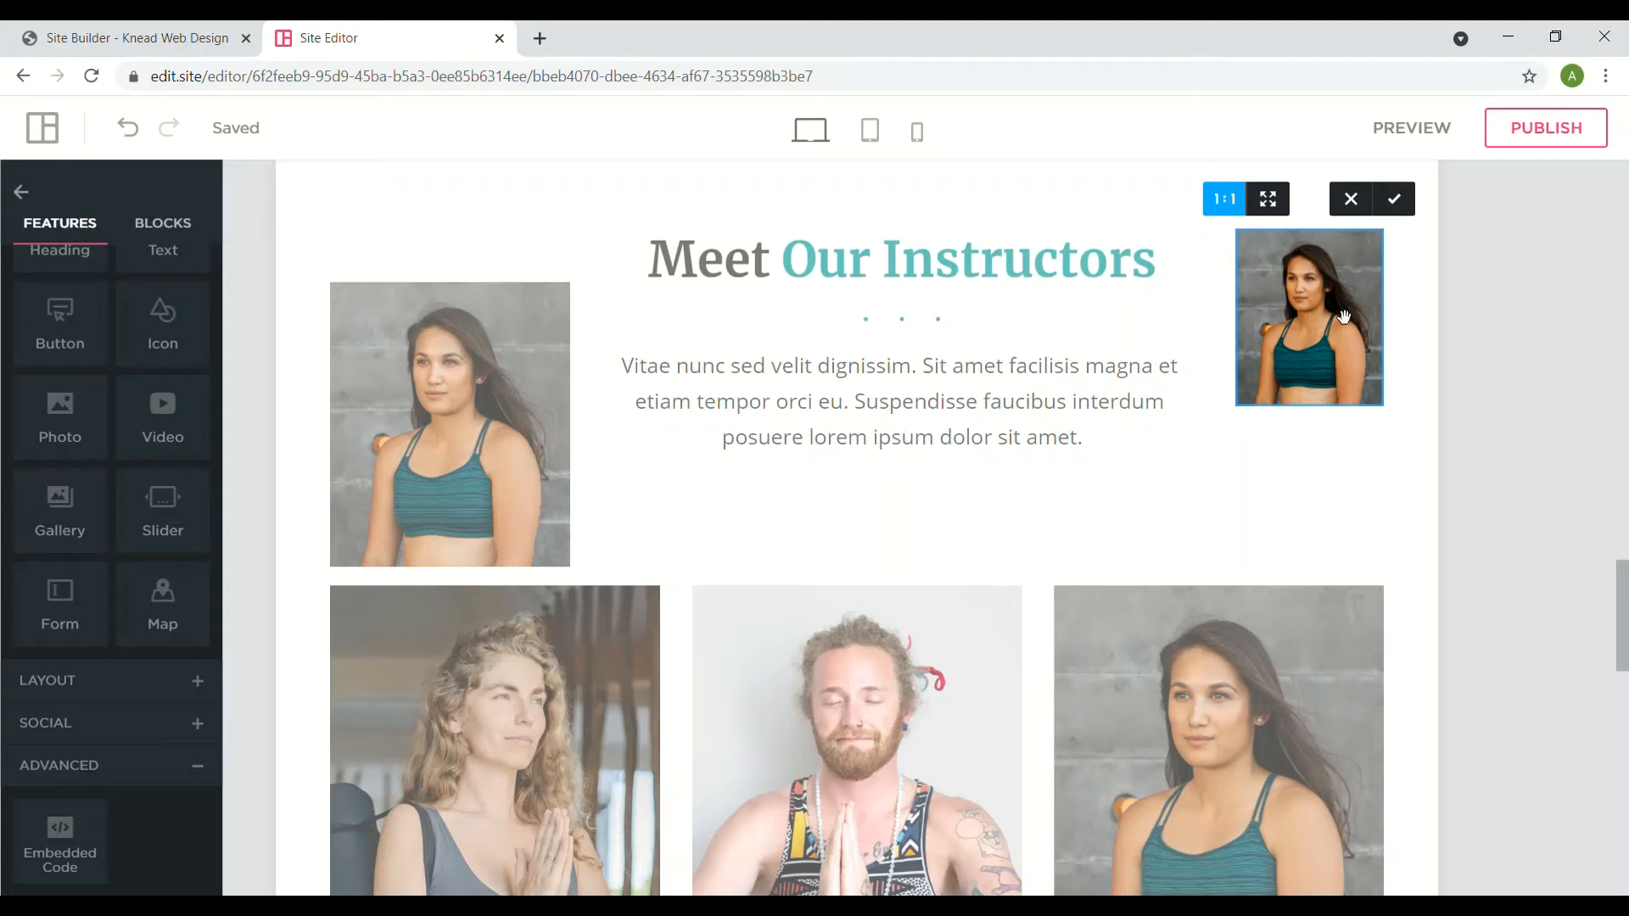
- Apply the photo's crop and stretch it to its 166px maximum height
click(1395, 201)
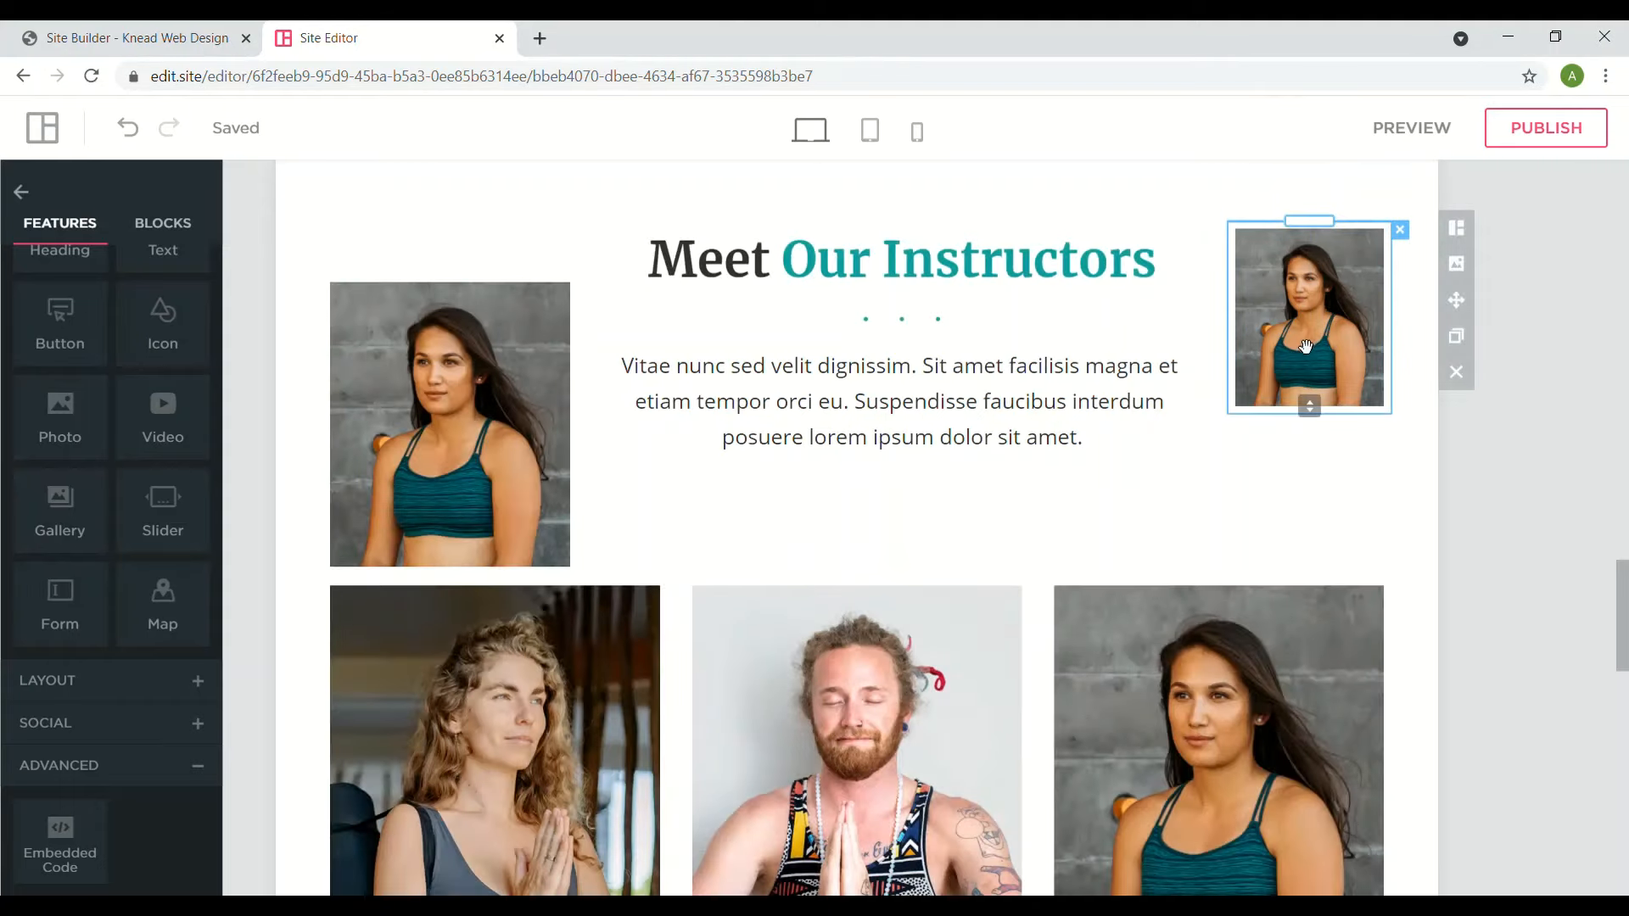
drag(1325, 409, 1319, 429)
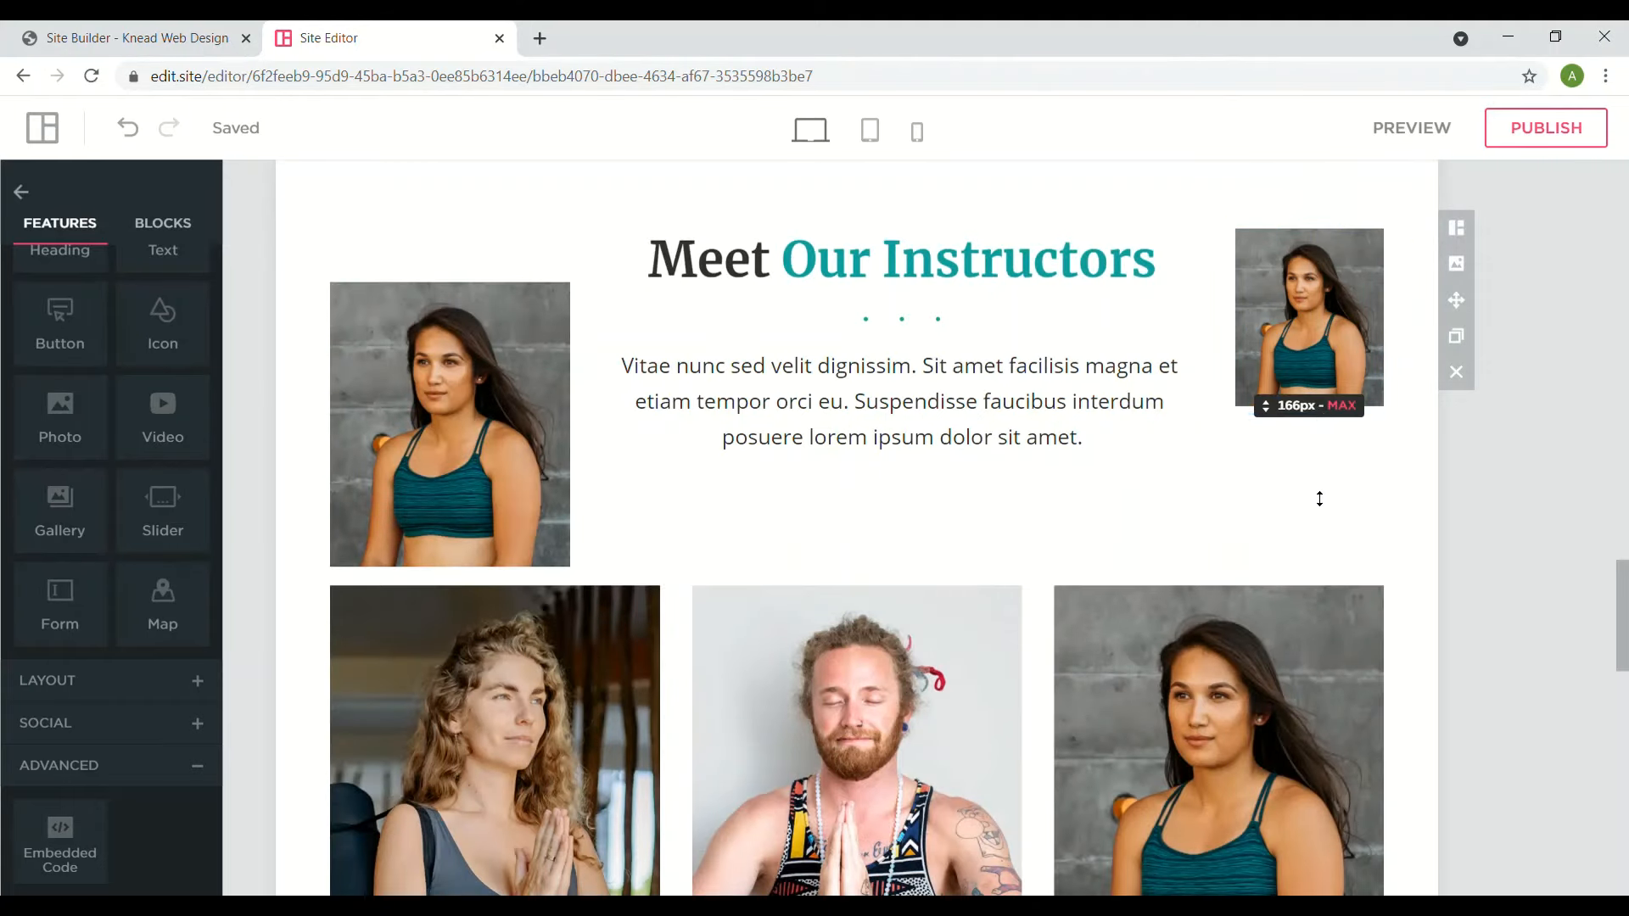
drag(1325, 538, 1325, 534)
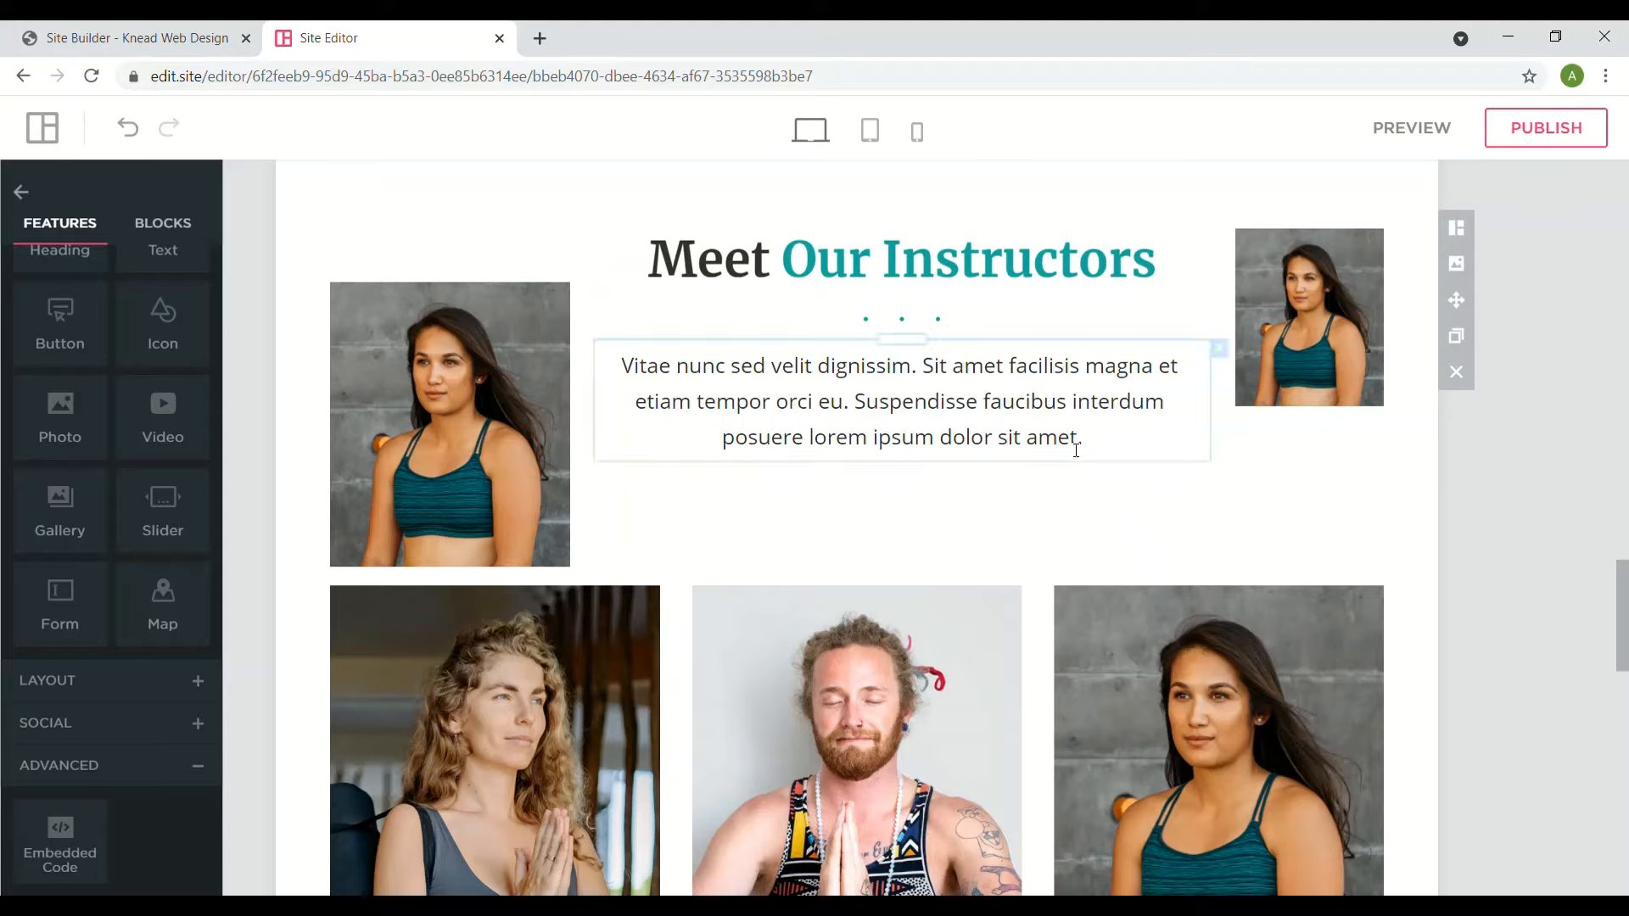
- Try widening the right photo column by dragging its left edge
click(1198, 429)
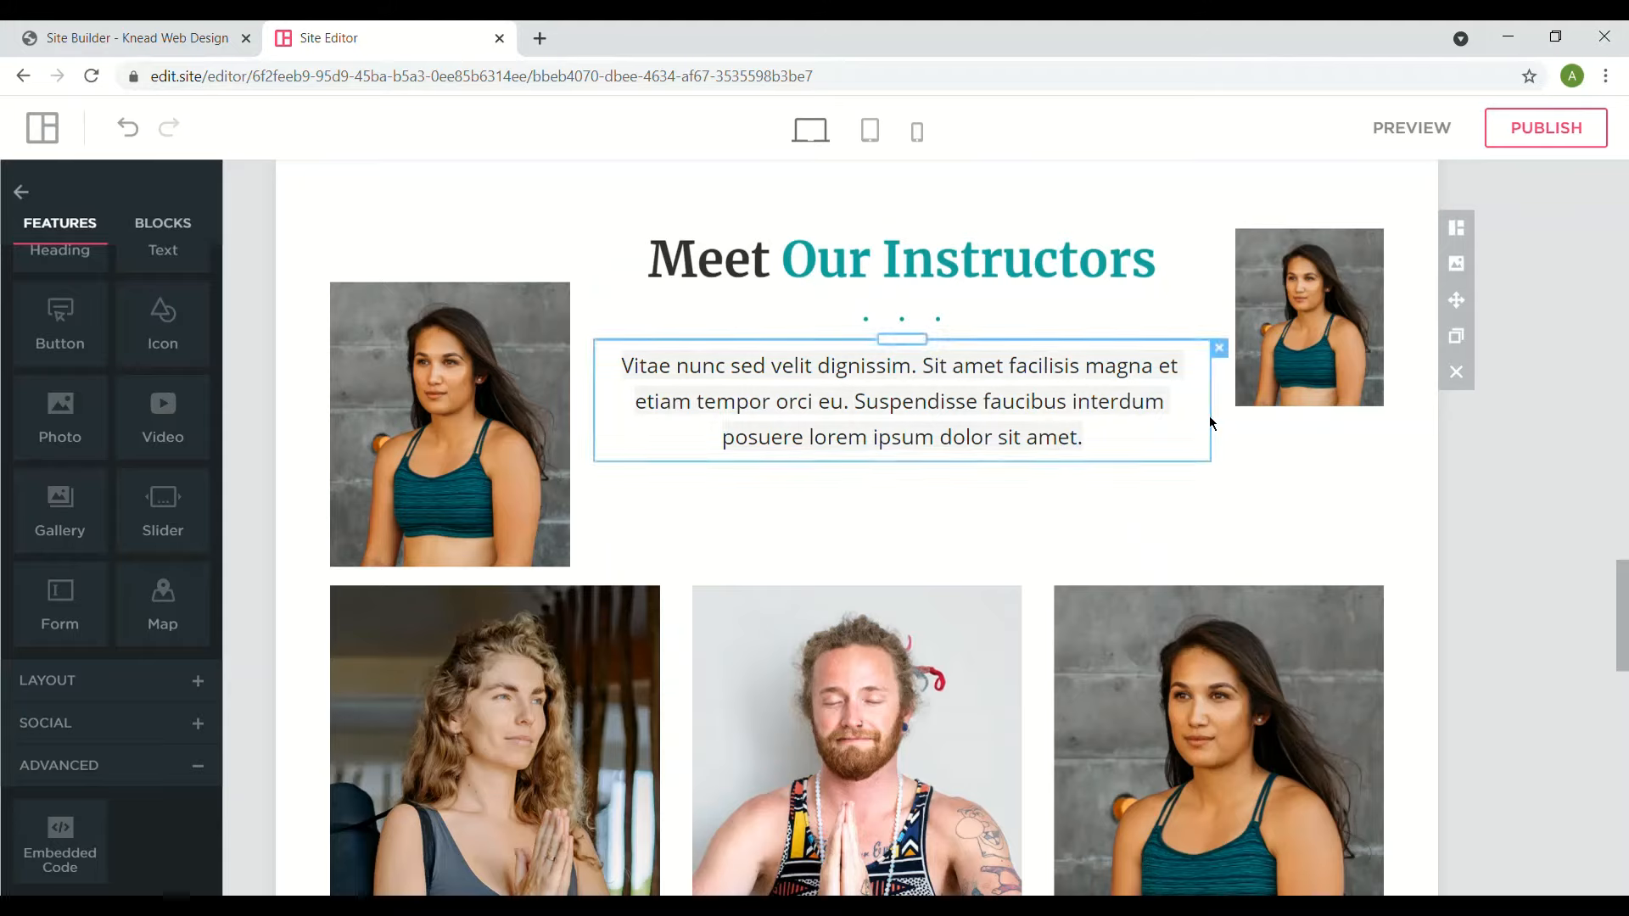
click(1246, 407)
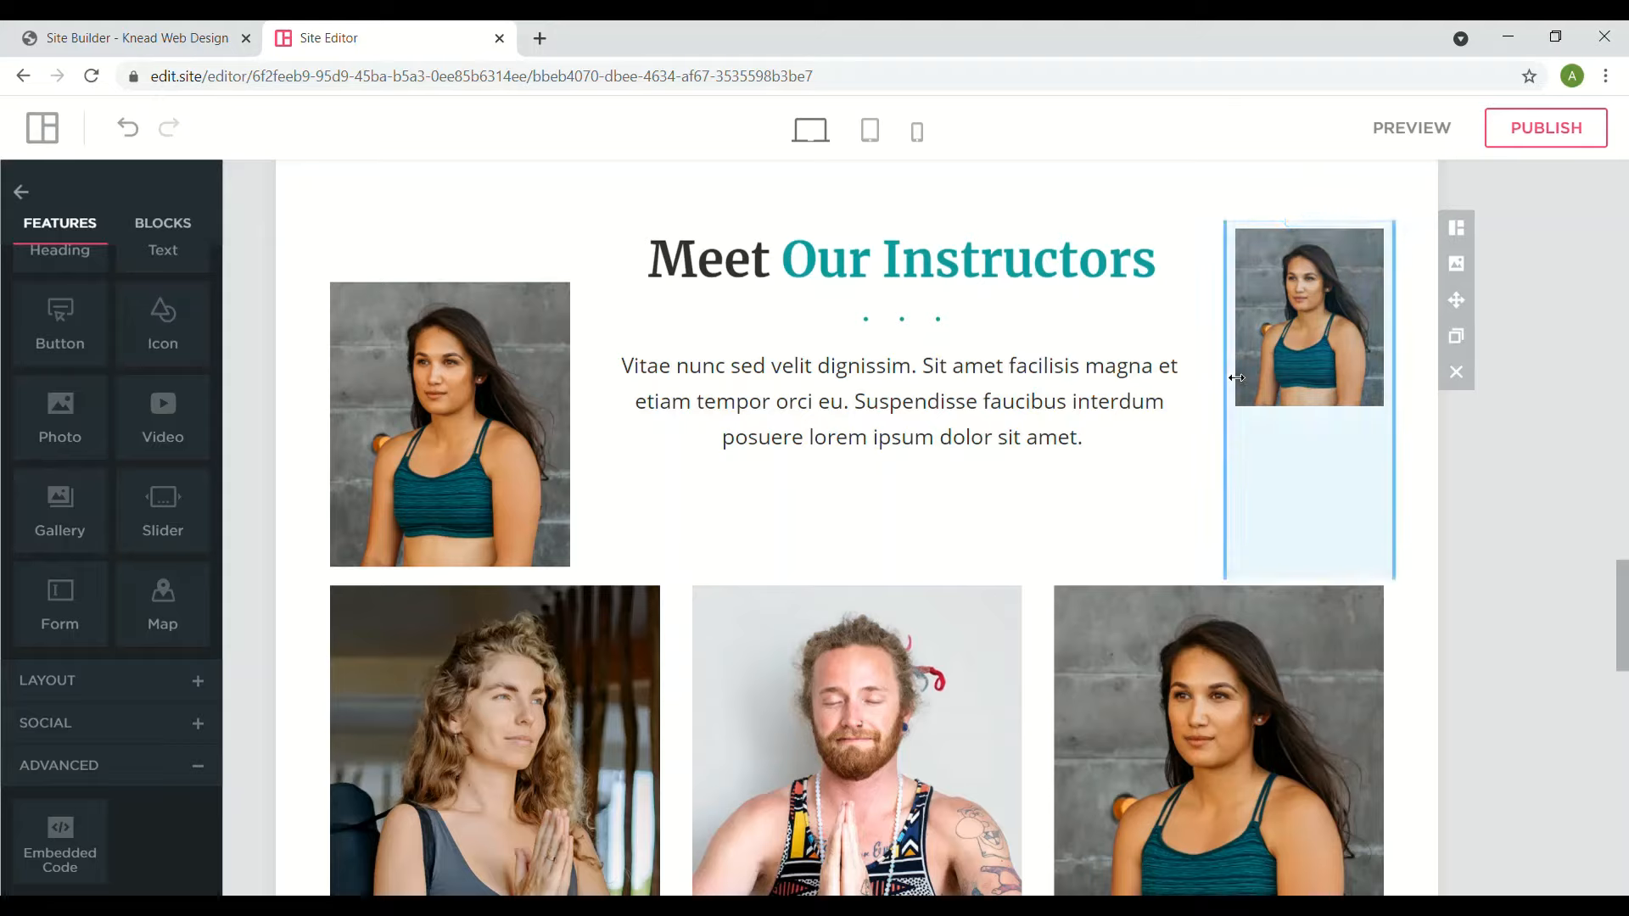
drag(1226, 380, 1161, 380)
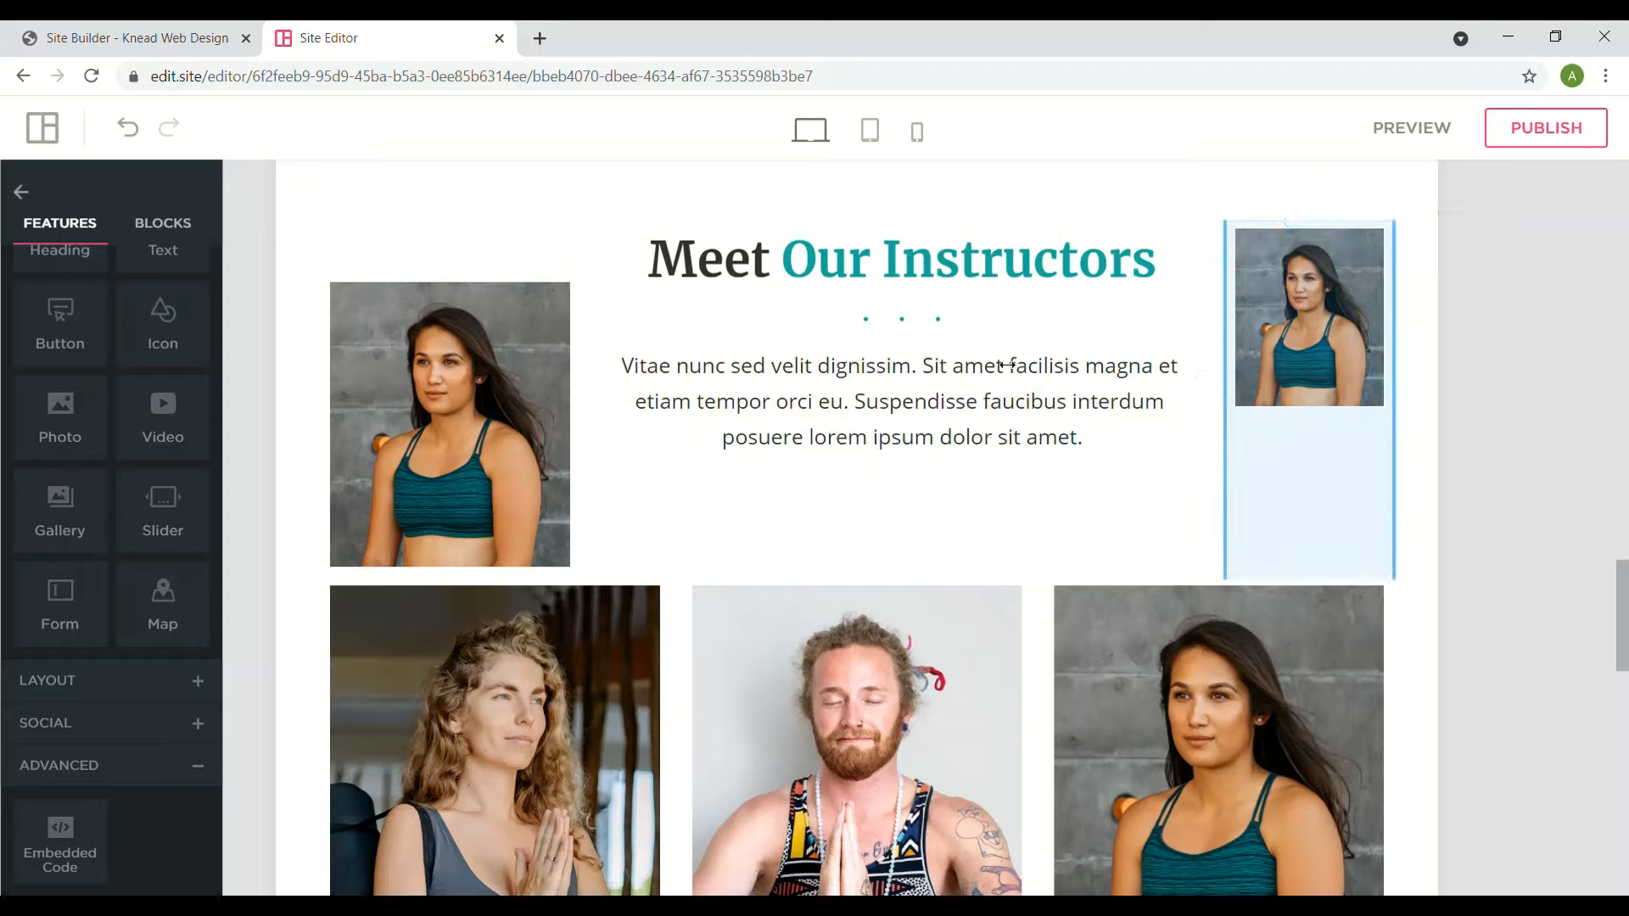
drag(1006, 364, 962, 302)
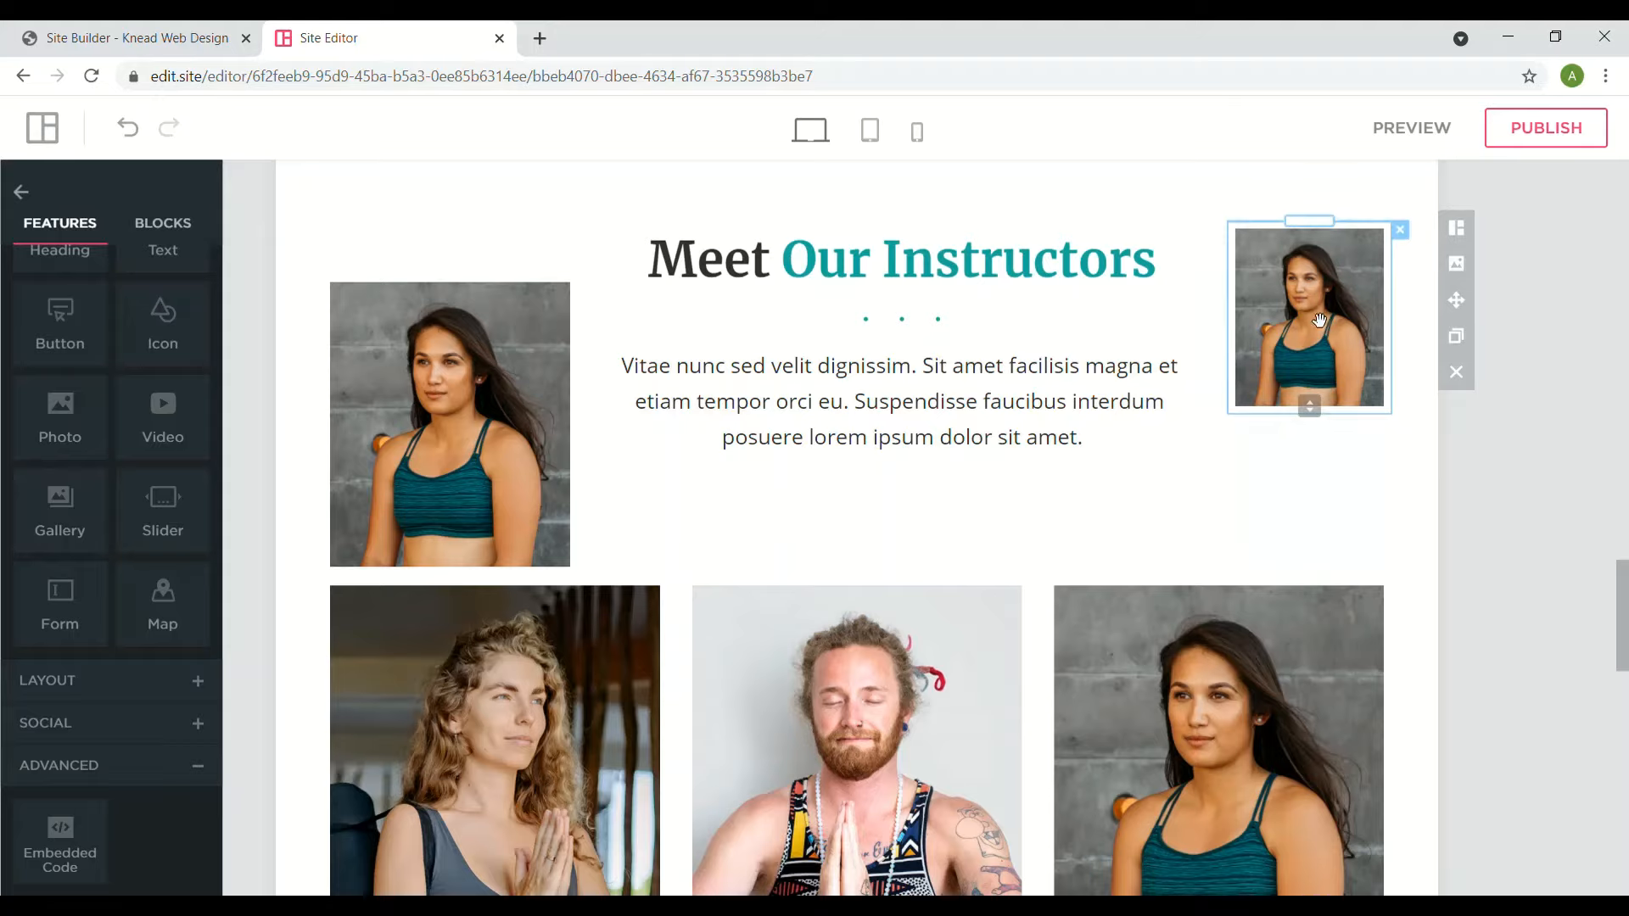
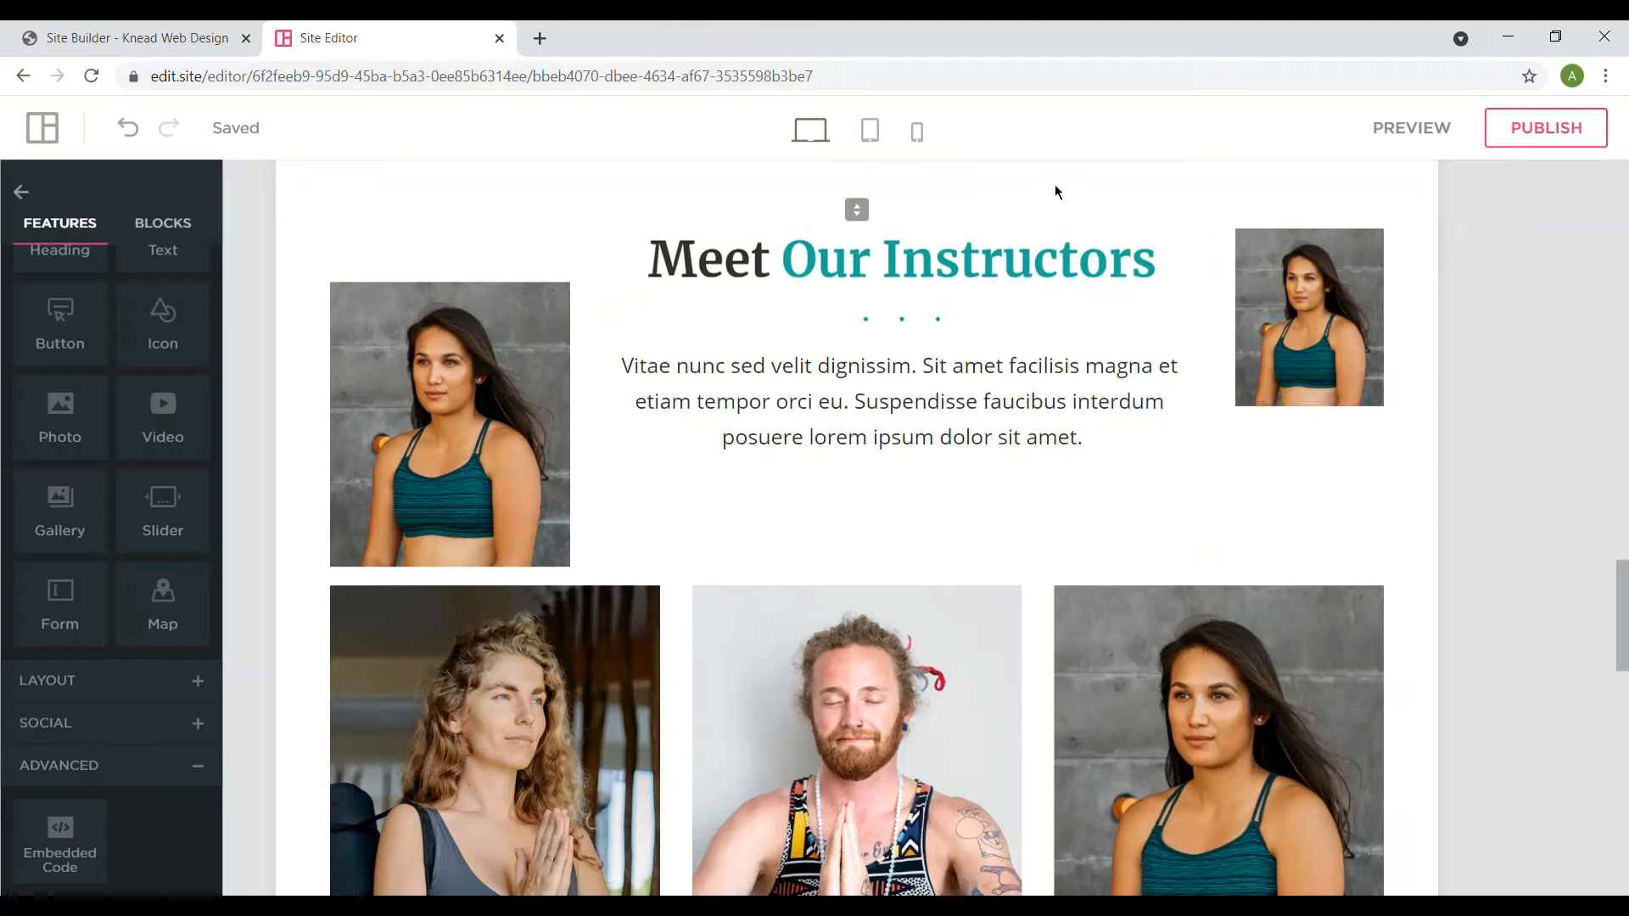
- Delete the small portrait beside Meet Our Instructors, leaving an empty photo slot
mouse_move(869, 218)
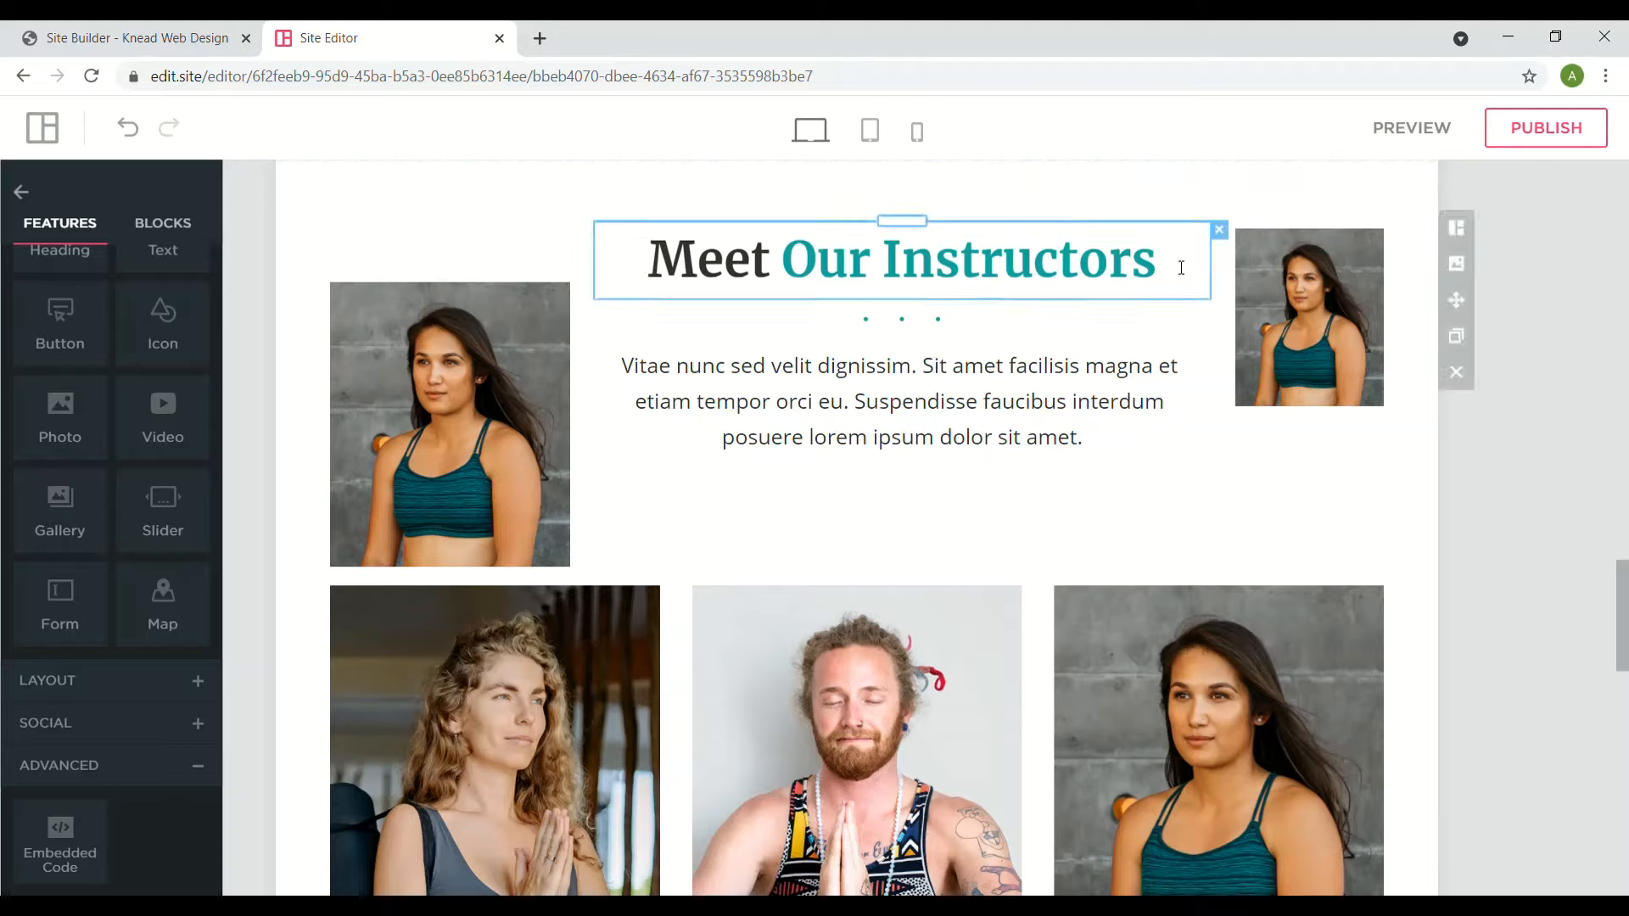
click(1372, 265)
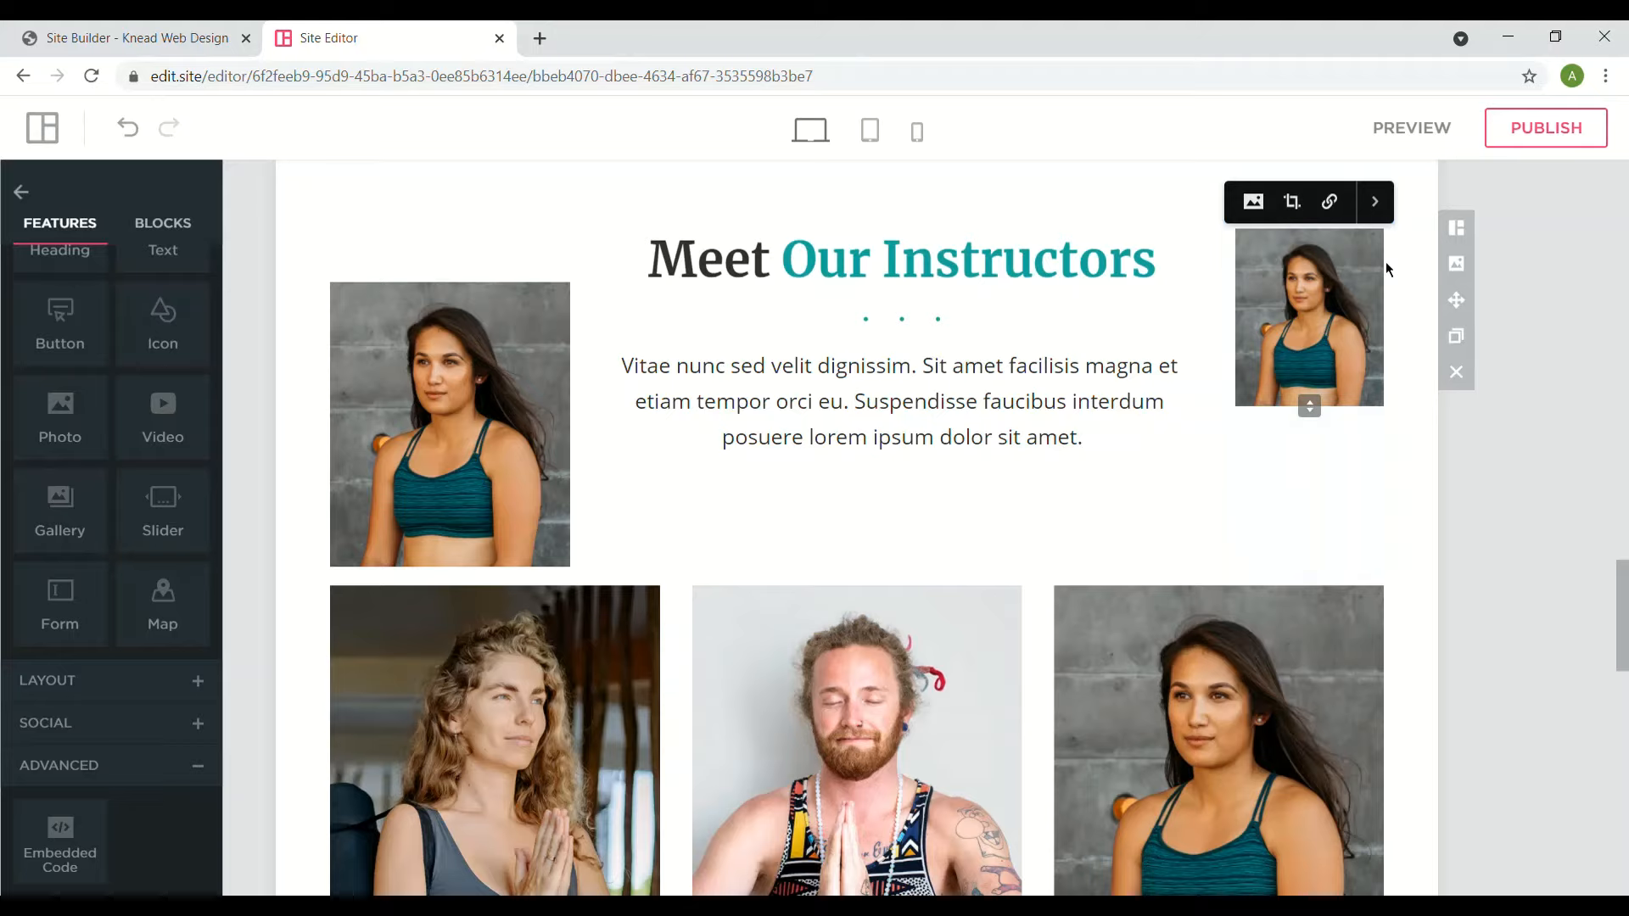
click(1372, 466)
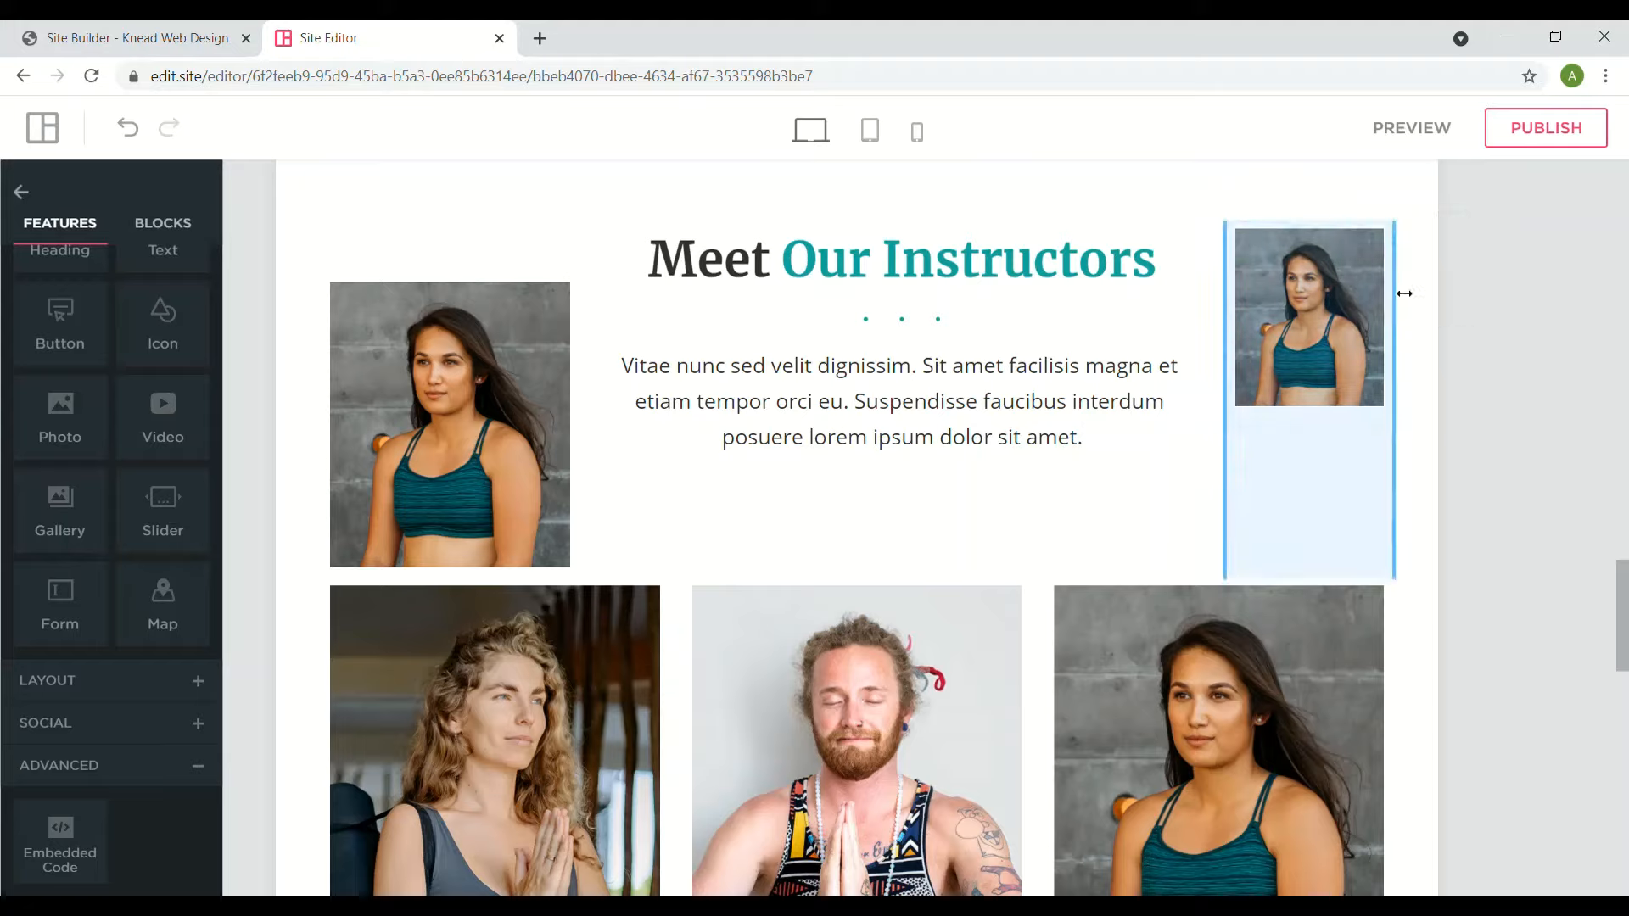
drag(1359, 294, 1358, 290)
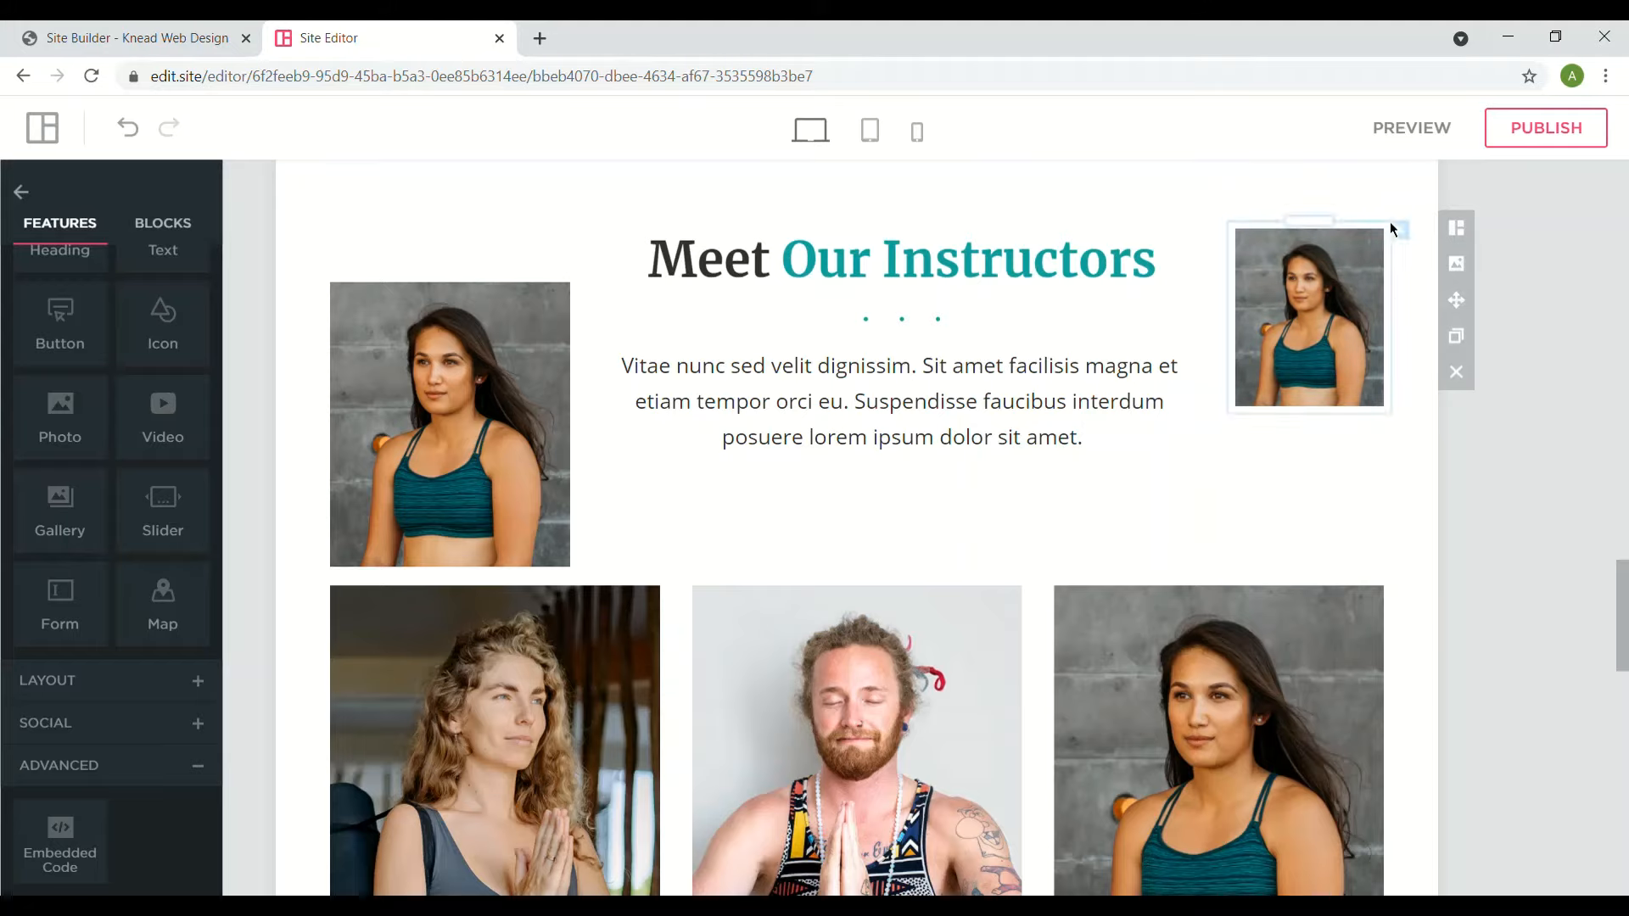
click(1401, 232)
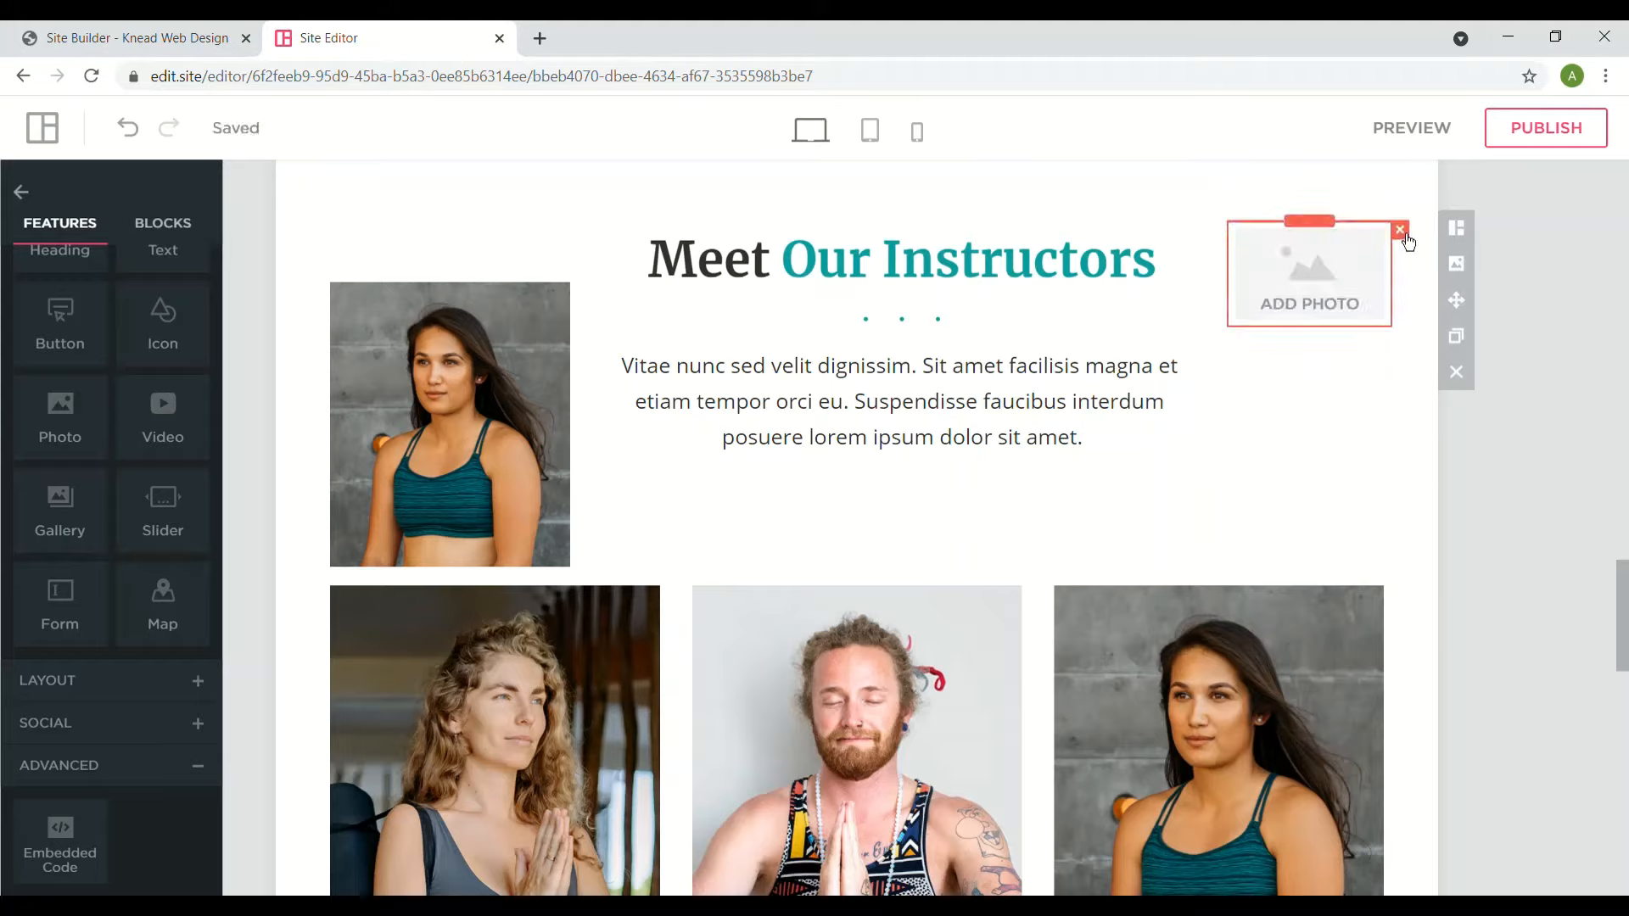
- Delete the empty placeholder, narrow the heading column, and drop a new Photo block beside it
click(1400, 231)
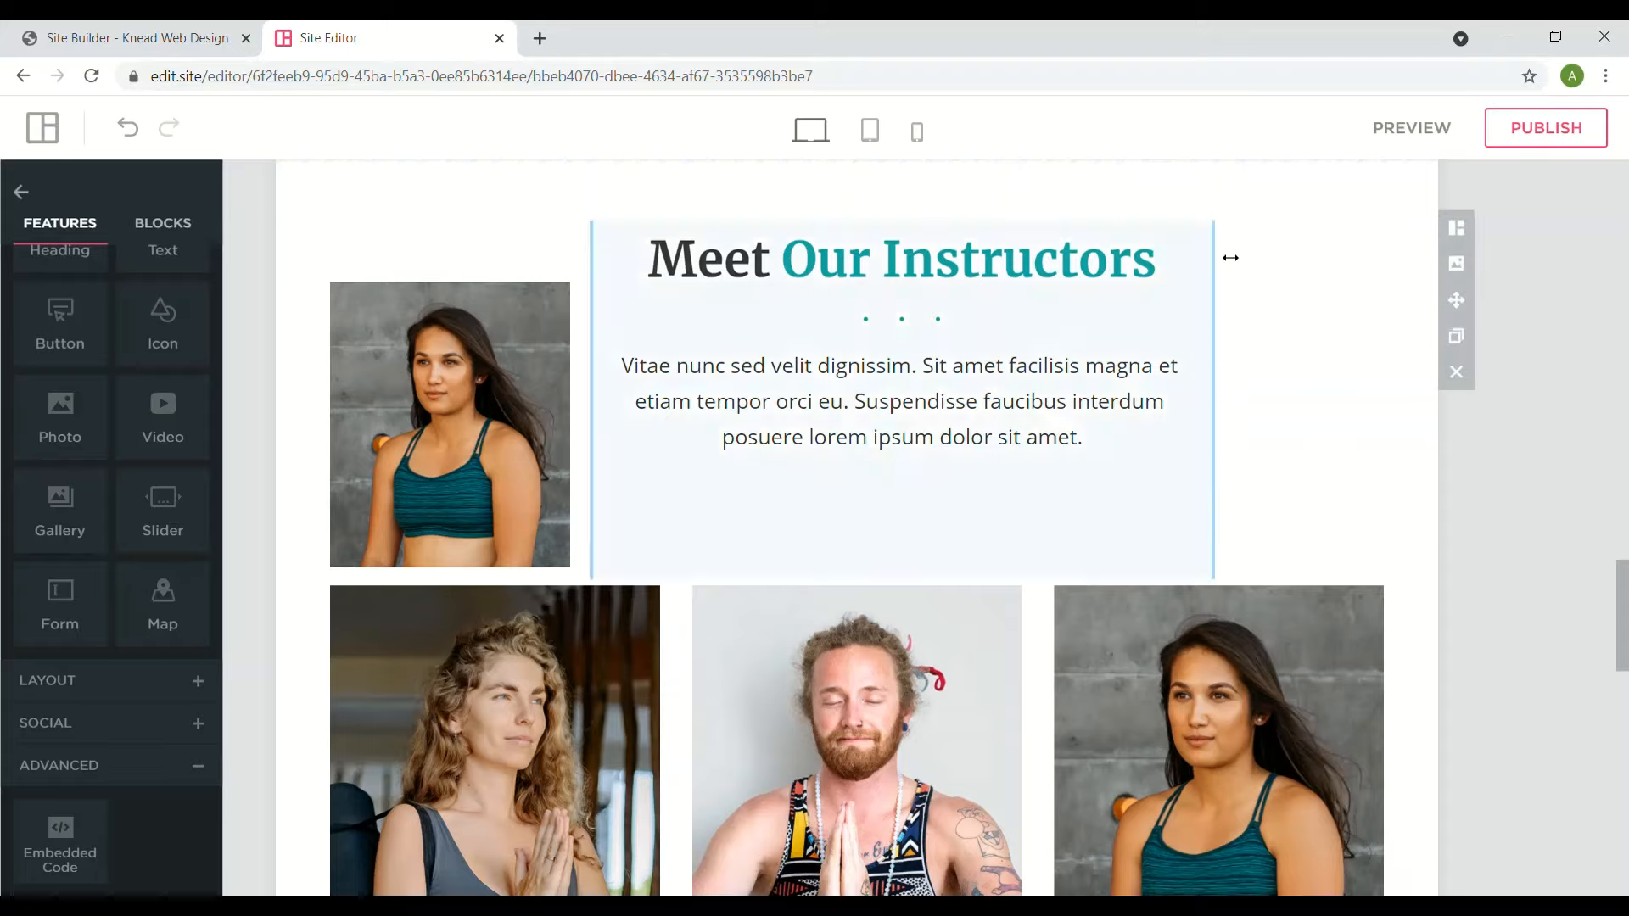
drag(1227, 296, 1160, 288)
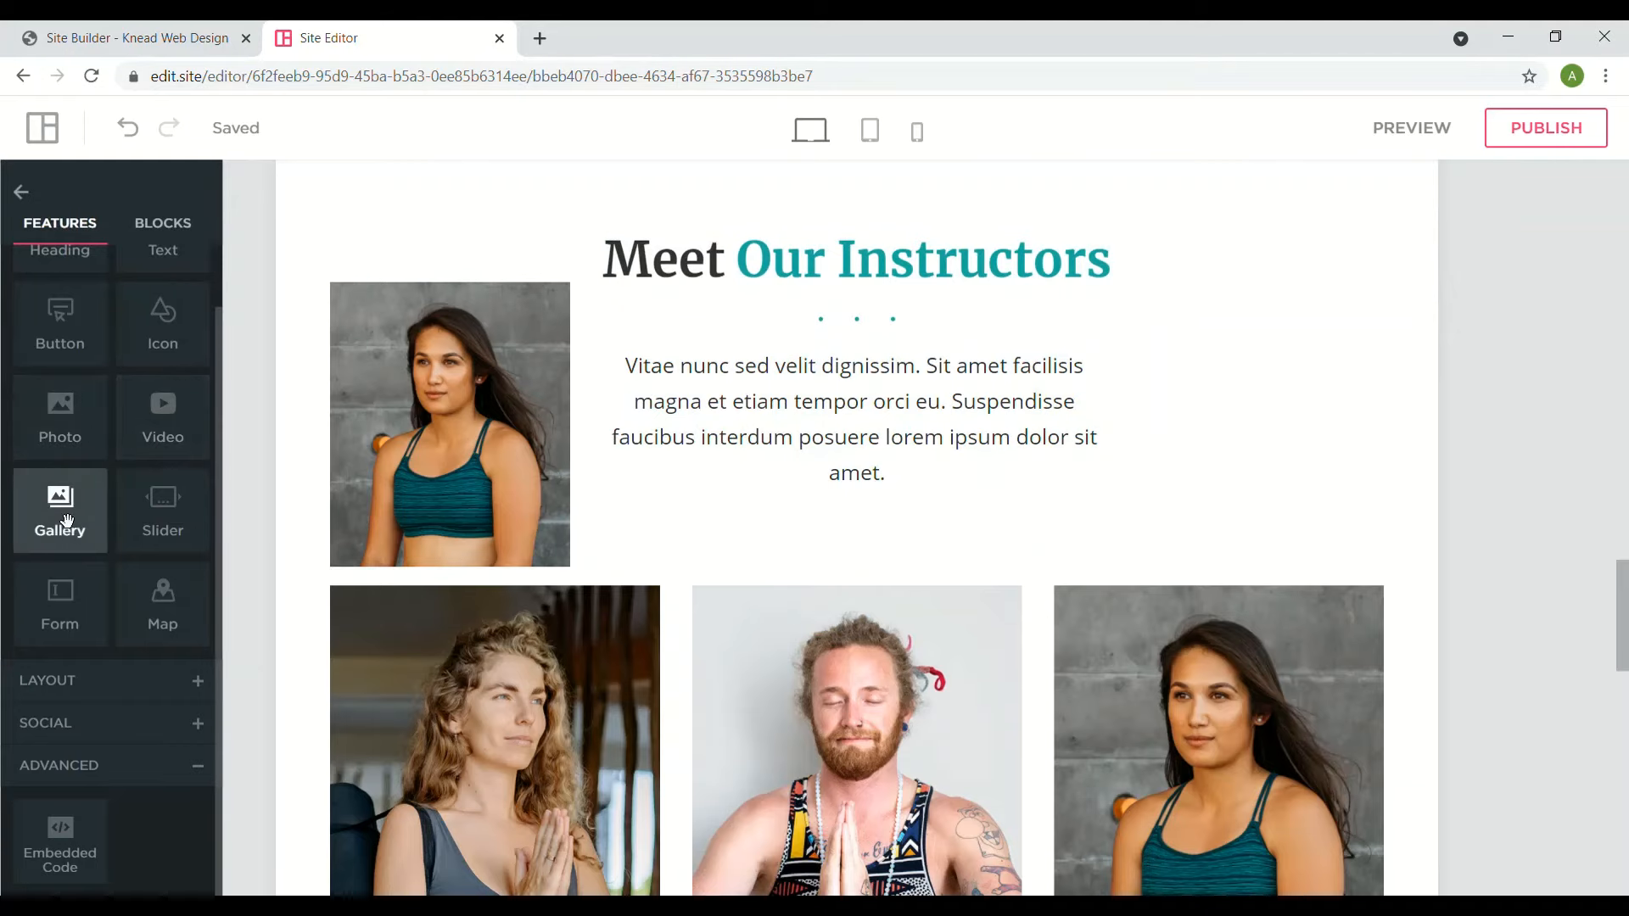
drag(72, 436, 1316, 363)
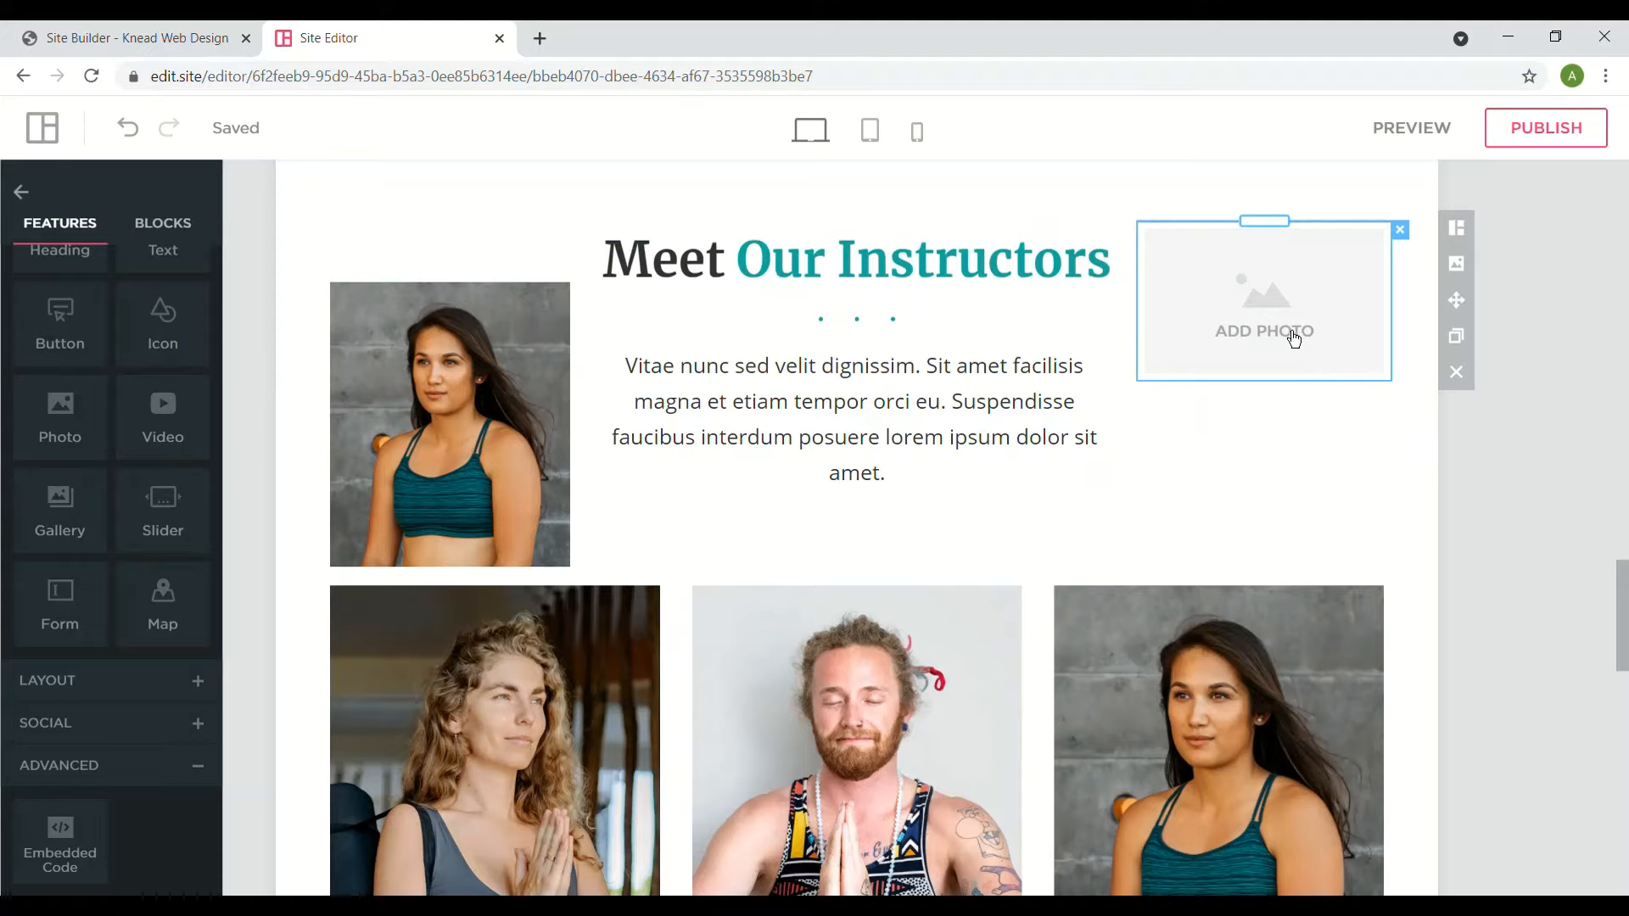
- Fill the empty block with the woman's portrait from My Photos
click(1289, 335)
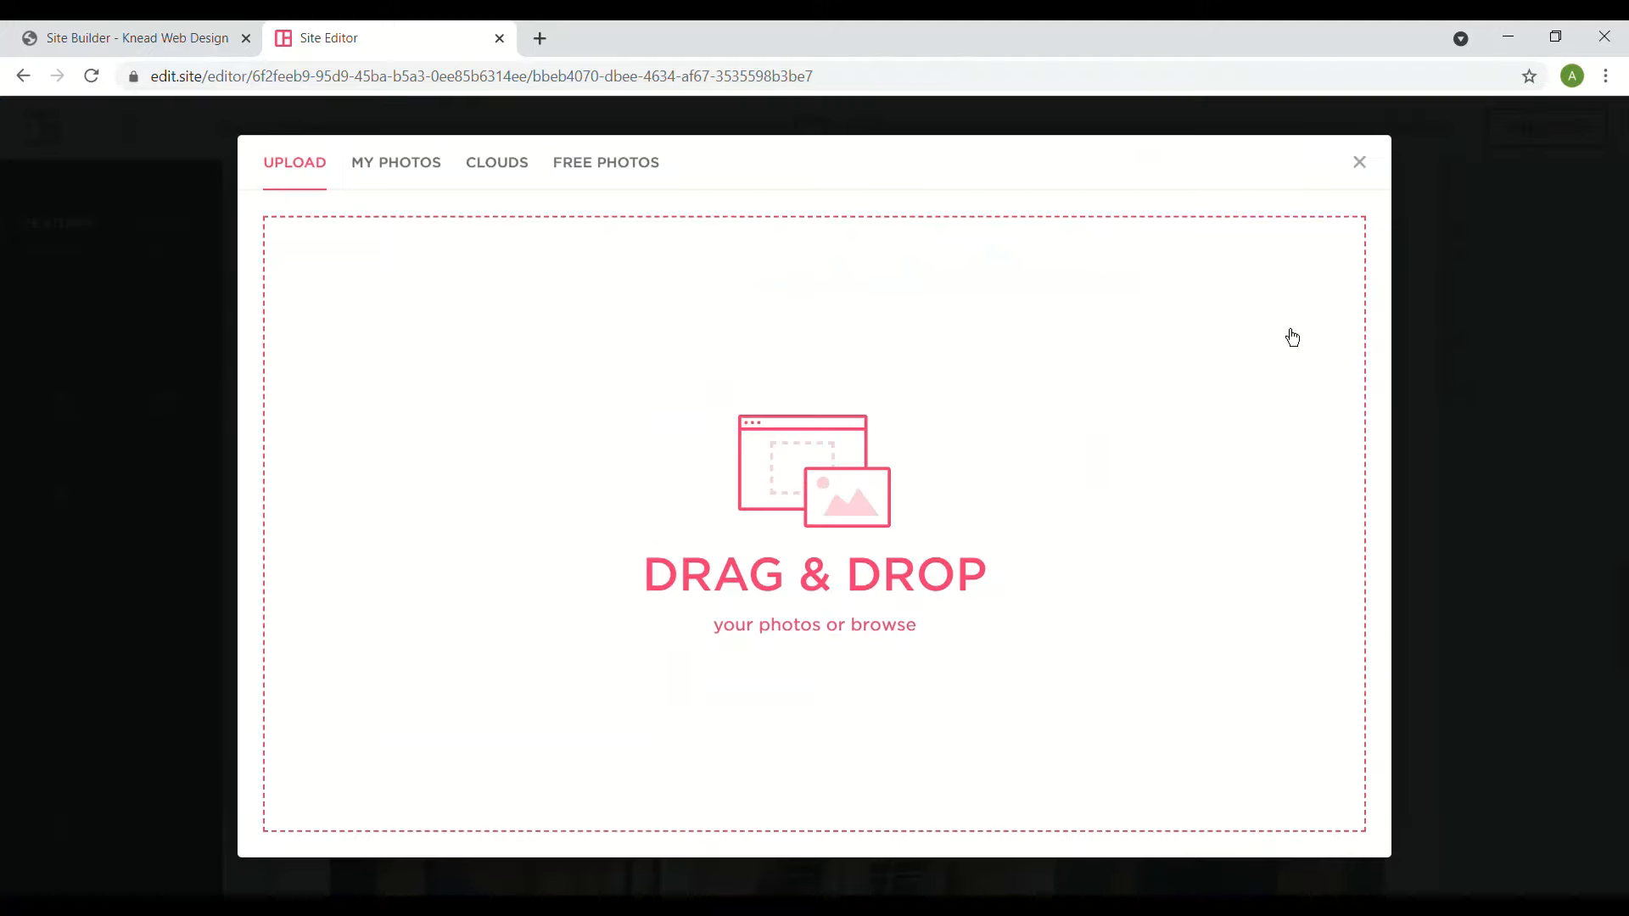
click(399, 166)
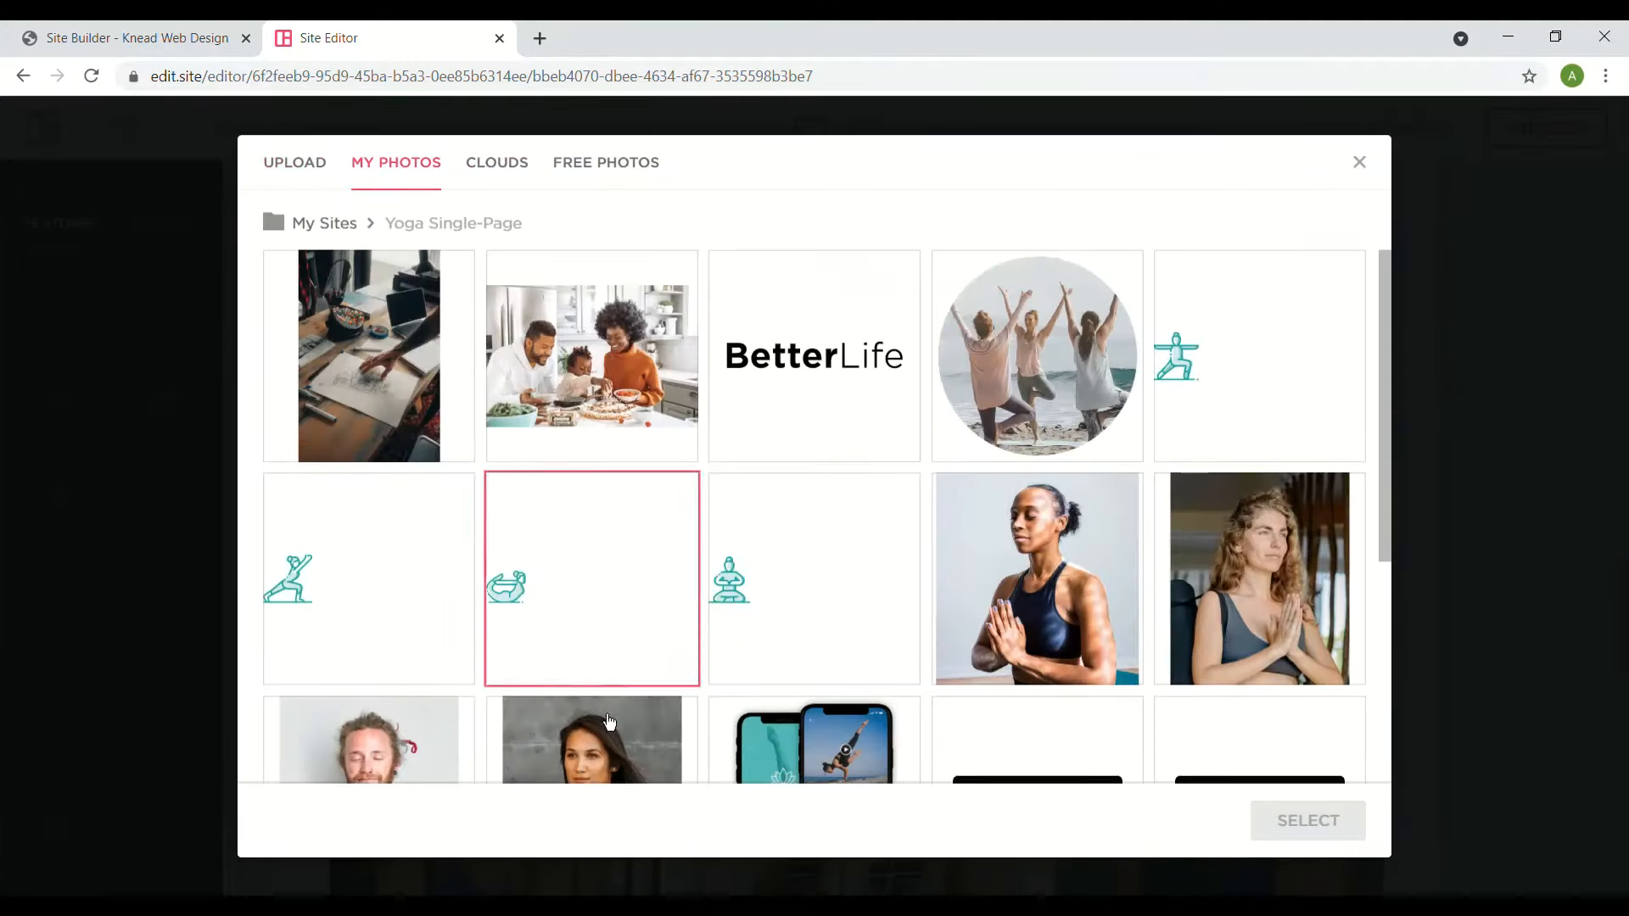
click(598, 749)
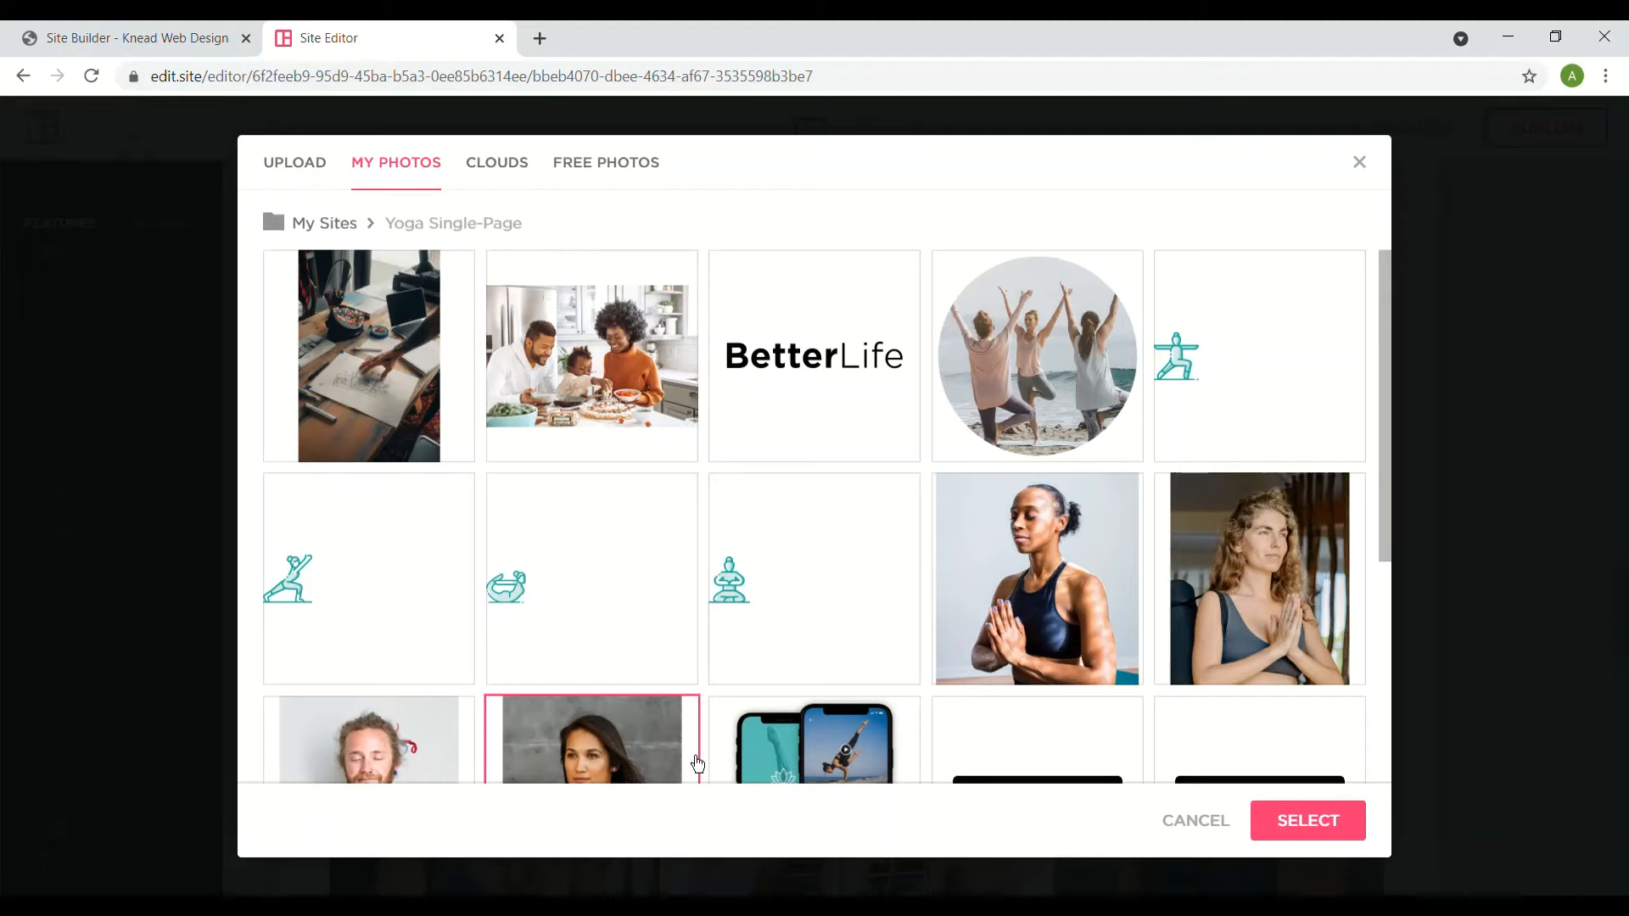
click(1307, 840)
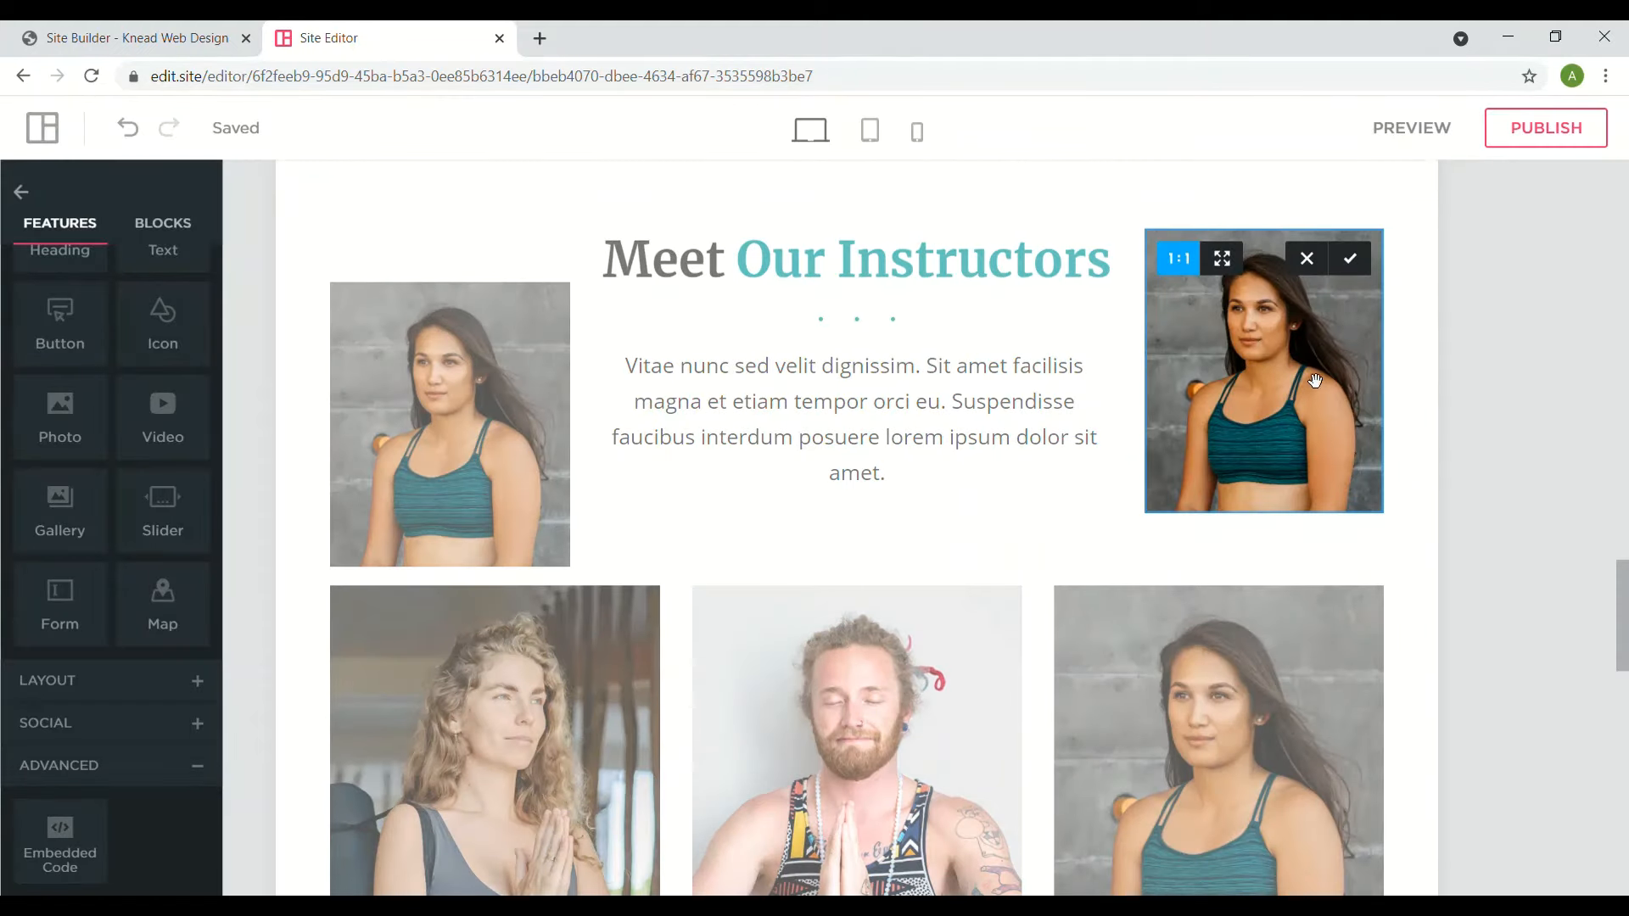
- Apply the portrait's crop and stretch it to about 267px tall, keeping its original position
click(1357, 261)
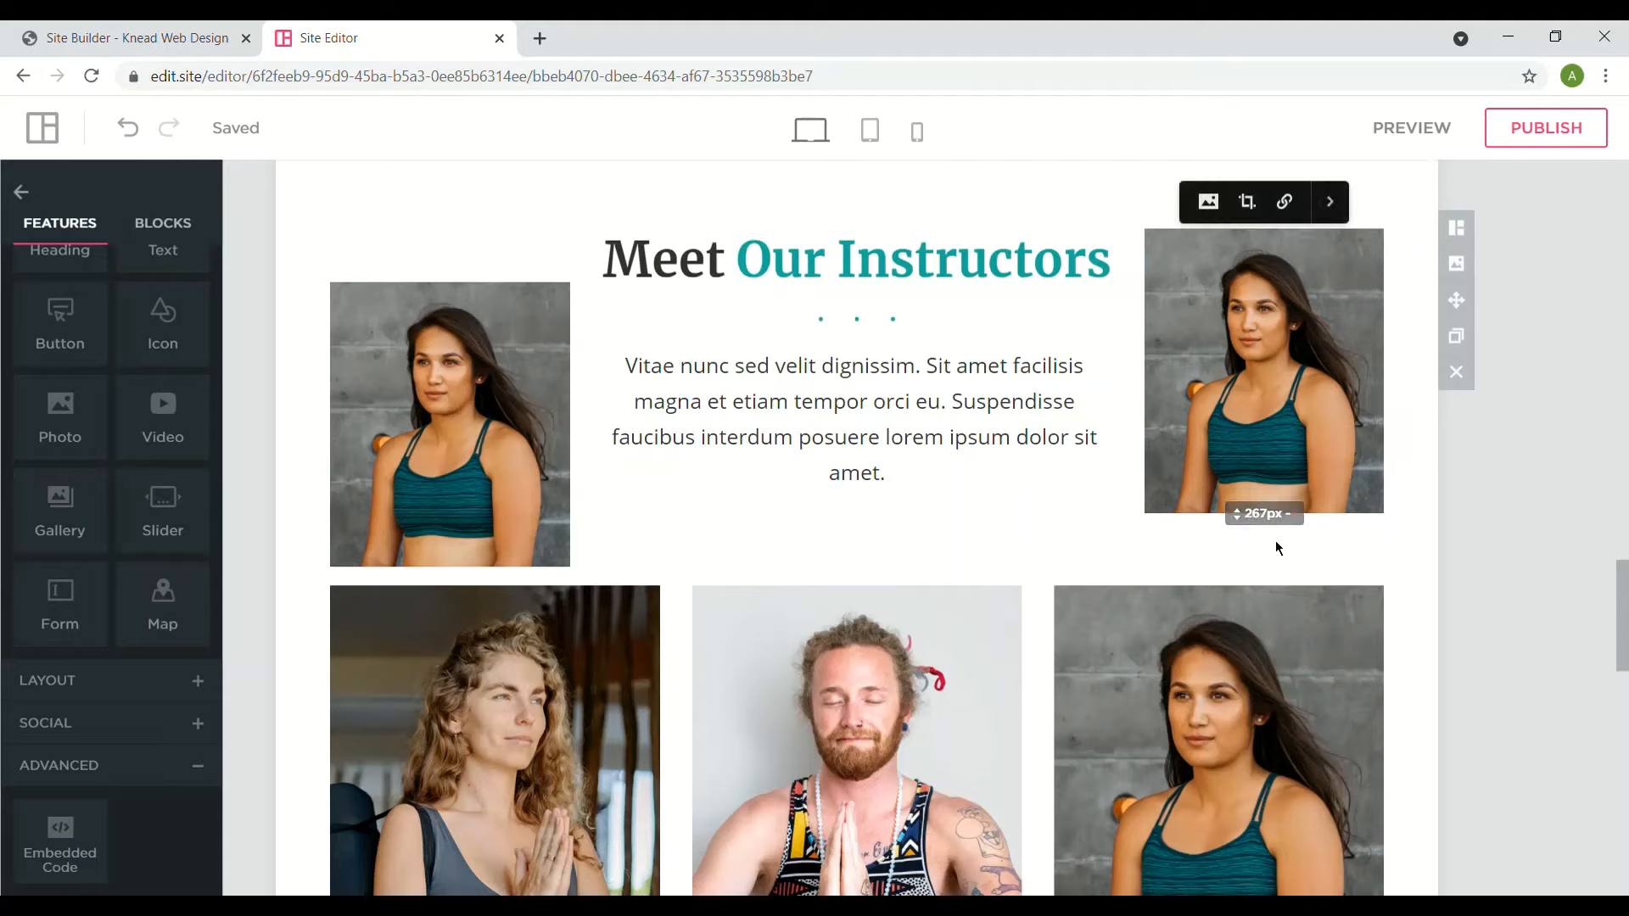
drag(1273, 530, 1277, 584)
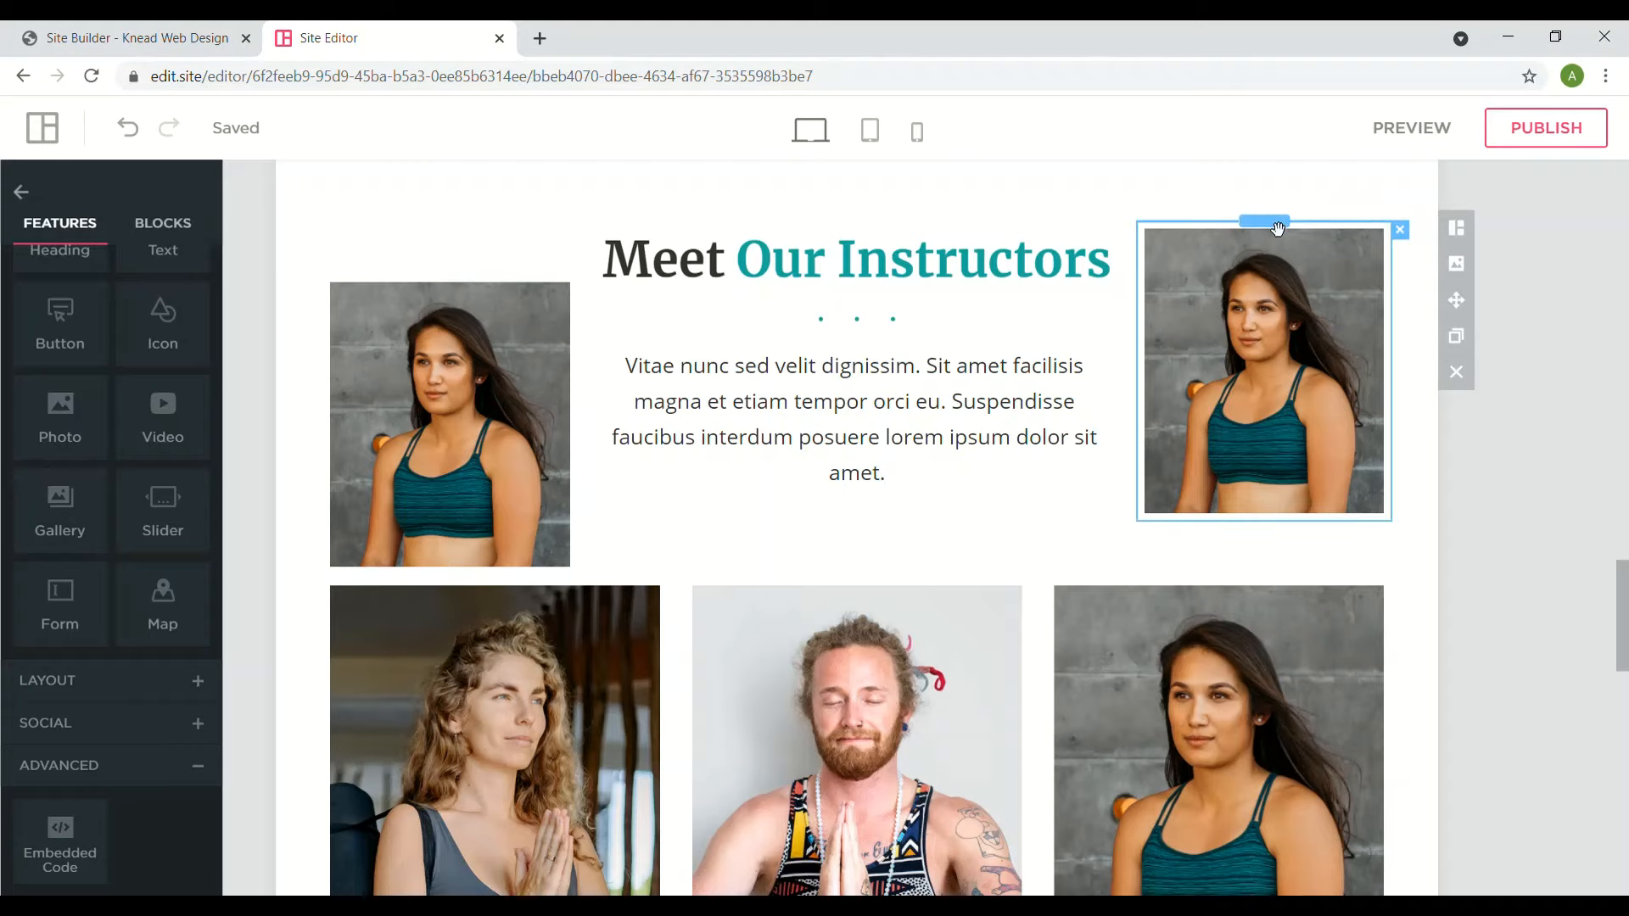
drag(1279, 224, 1270, 538)
drag(1273, 226, 1264, 539)
scroll(949, 609, down, 2)
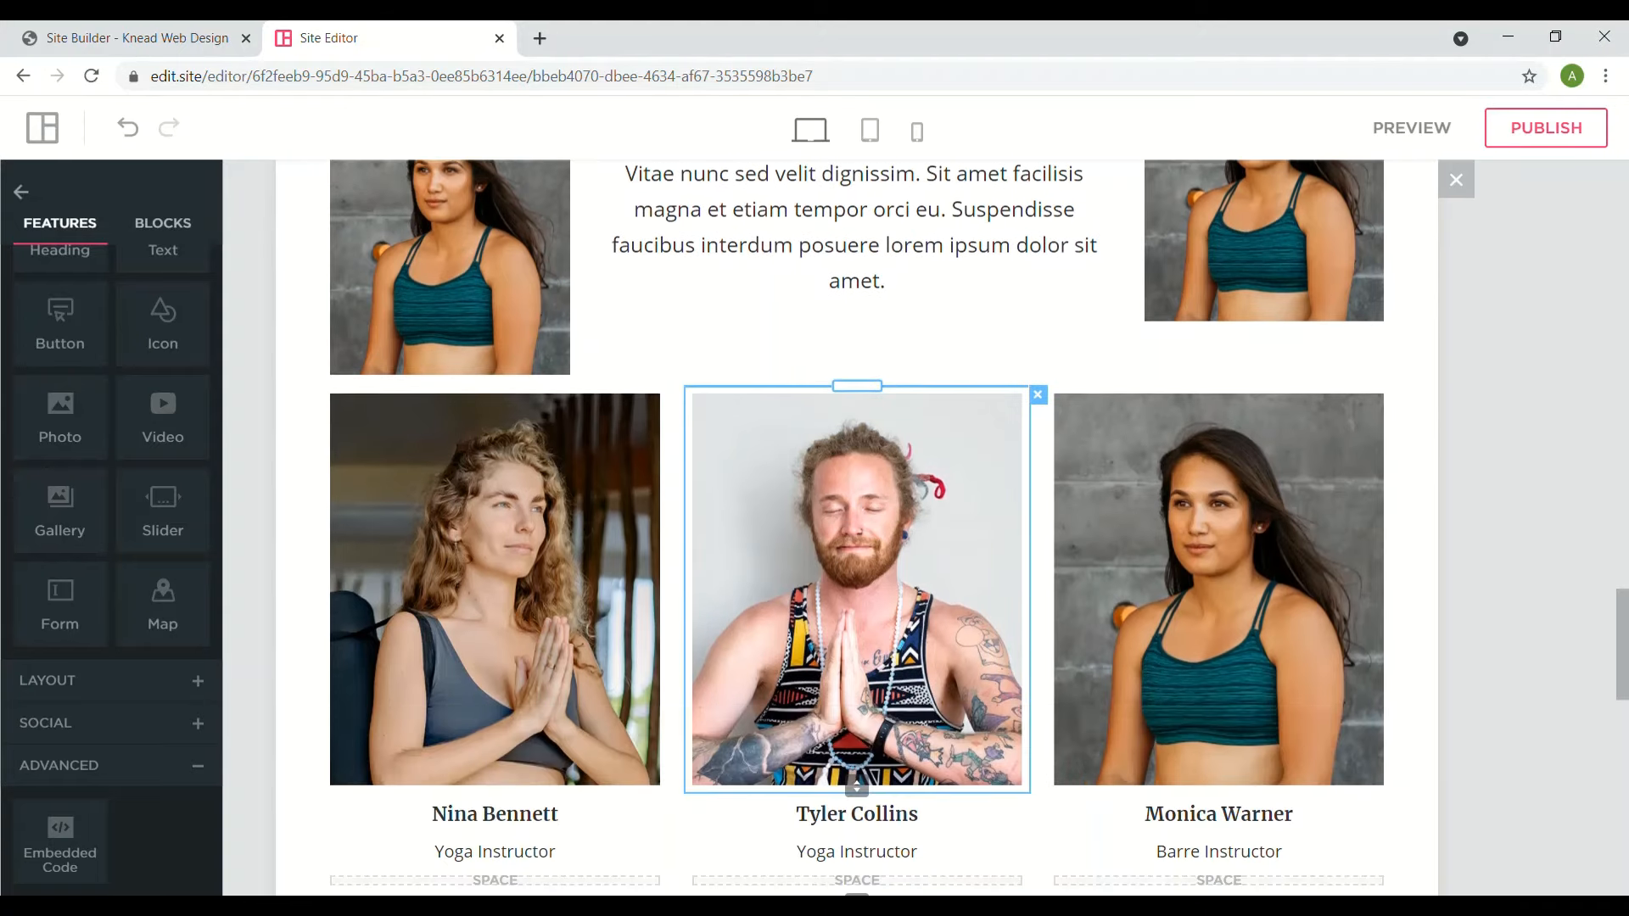
scroll(857, 585, down, 2)
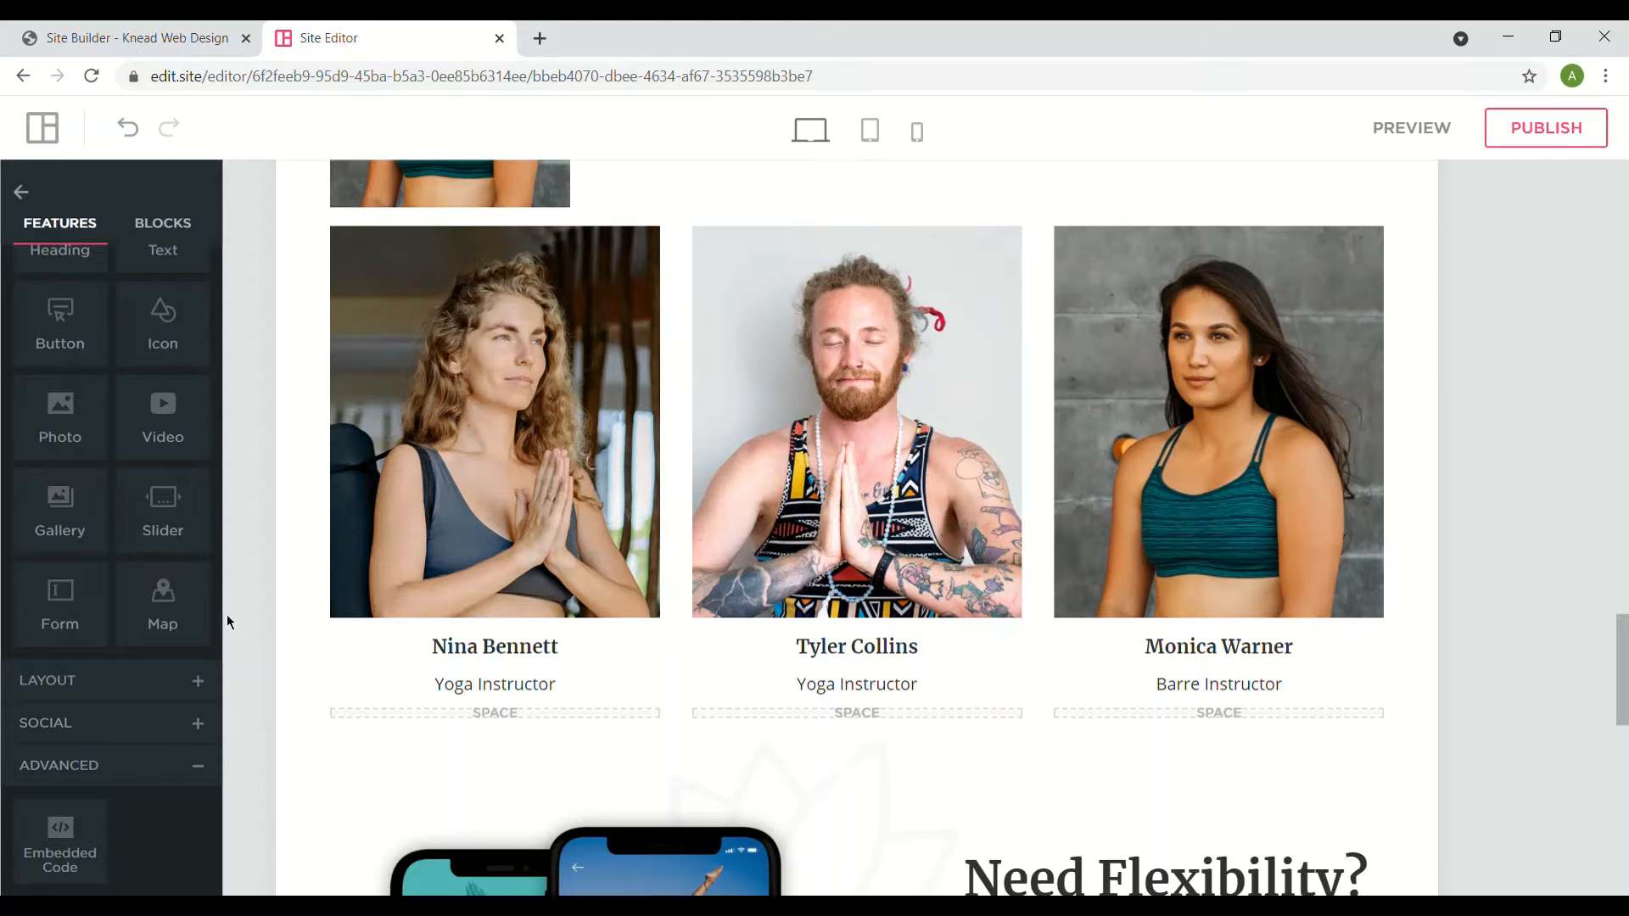
drag(219, 650, 217, 537)
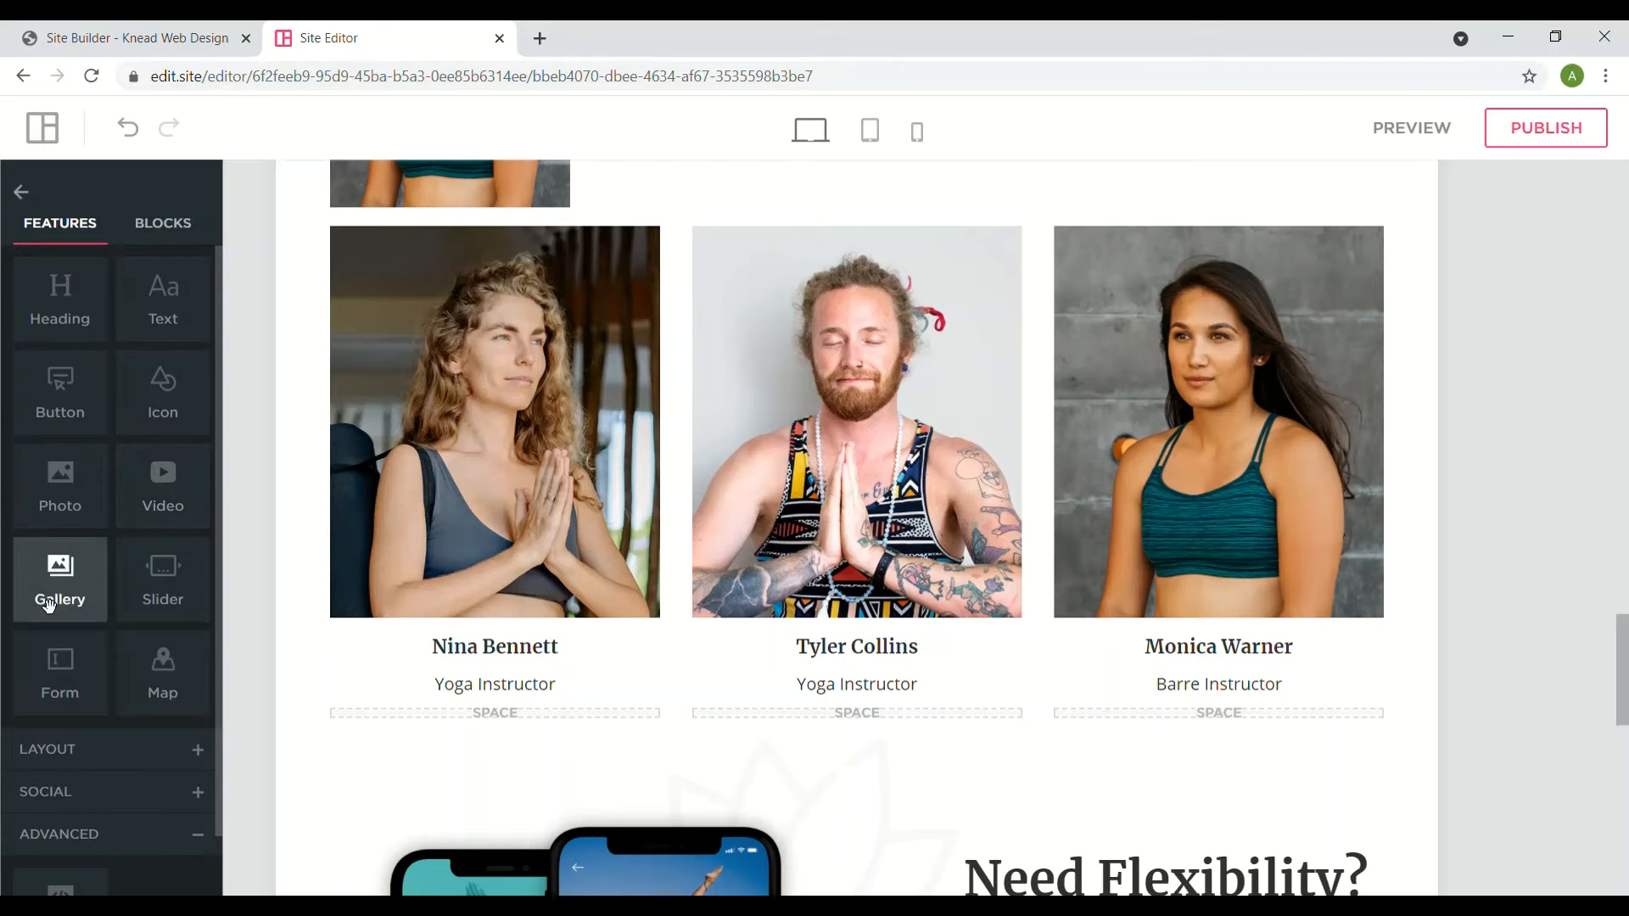
drag(541, 567, 813, 528)
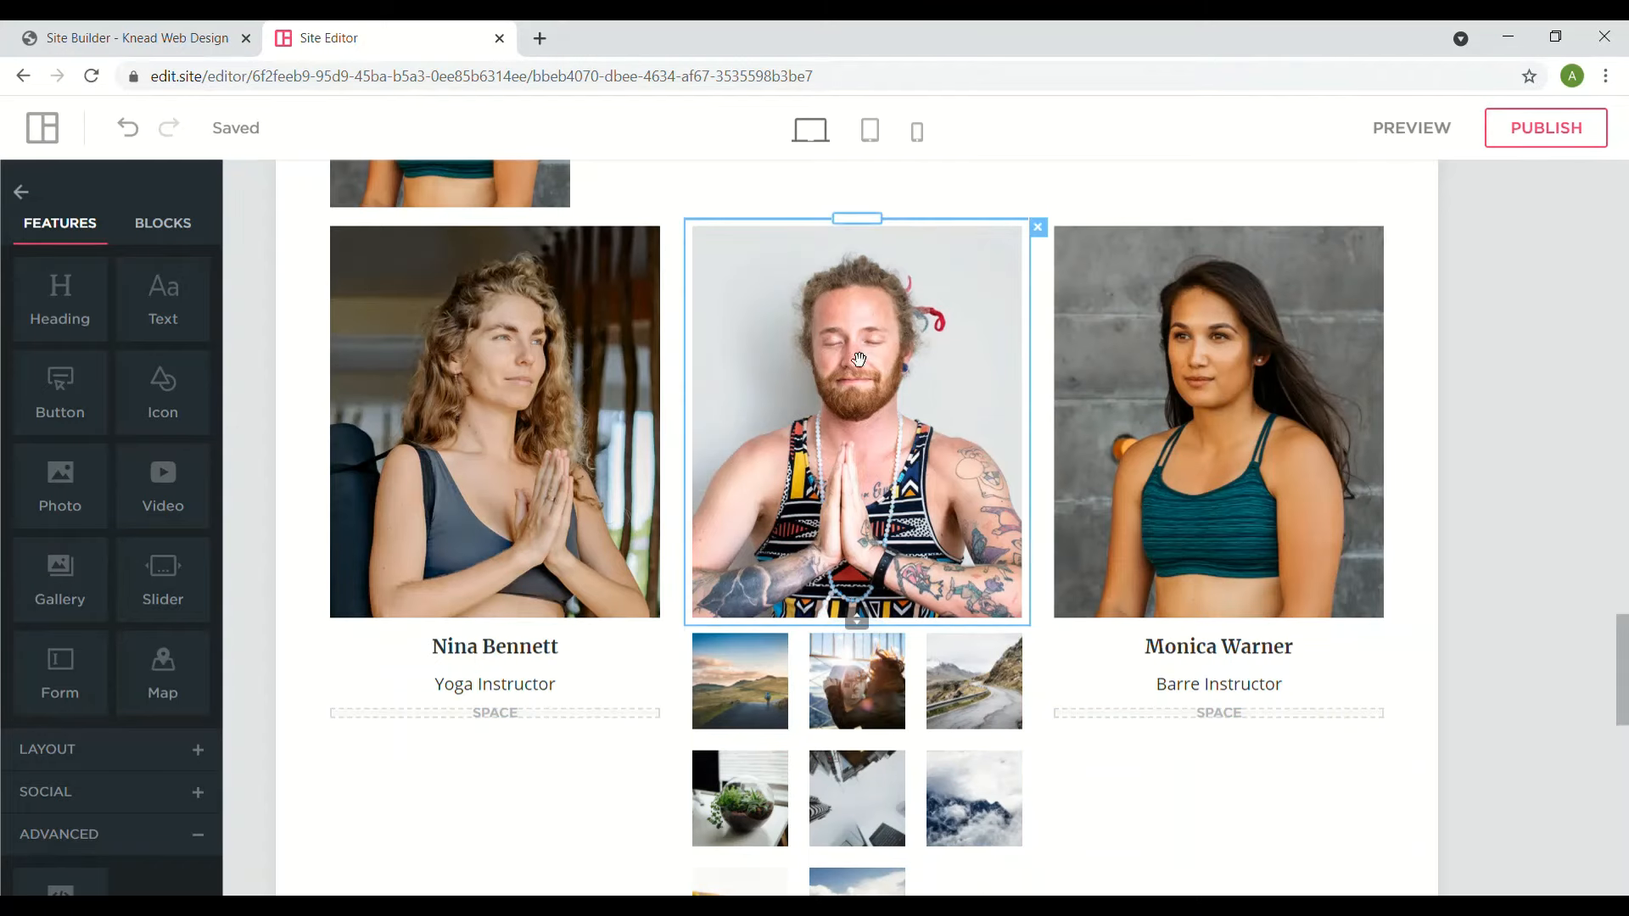
click(1038, 227)
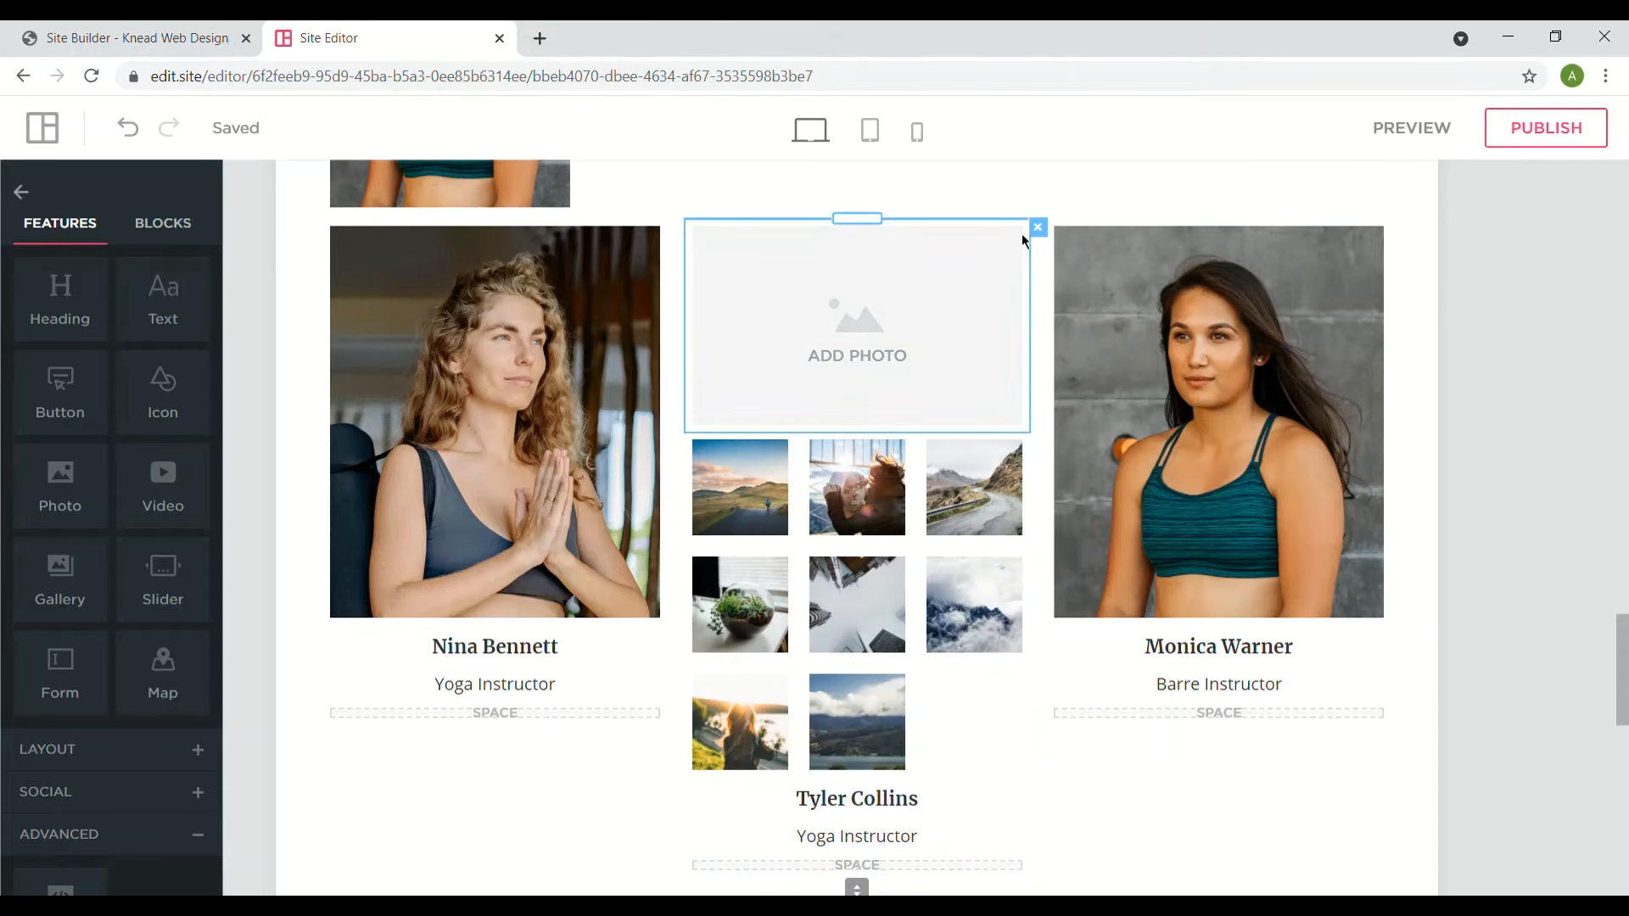
click(1038, 227)
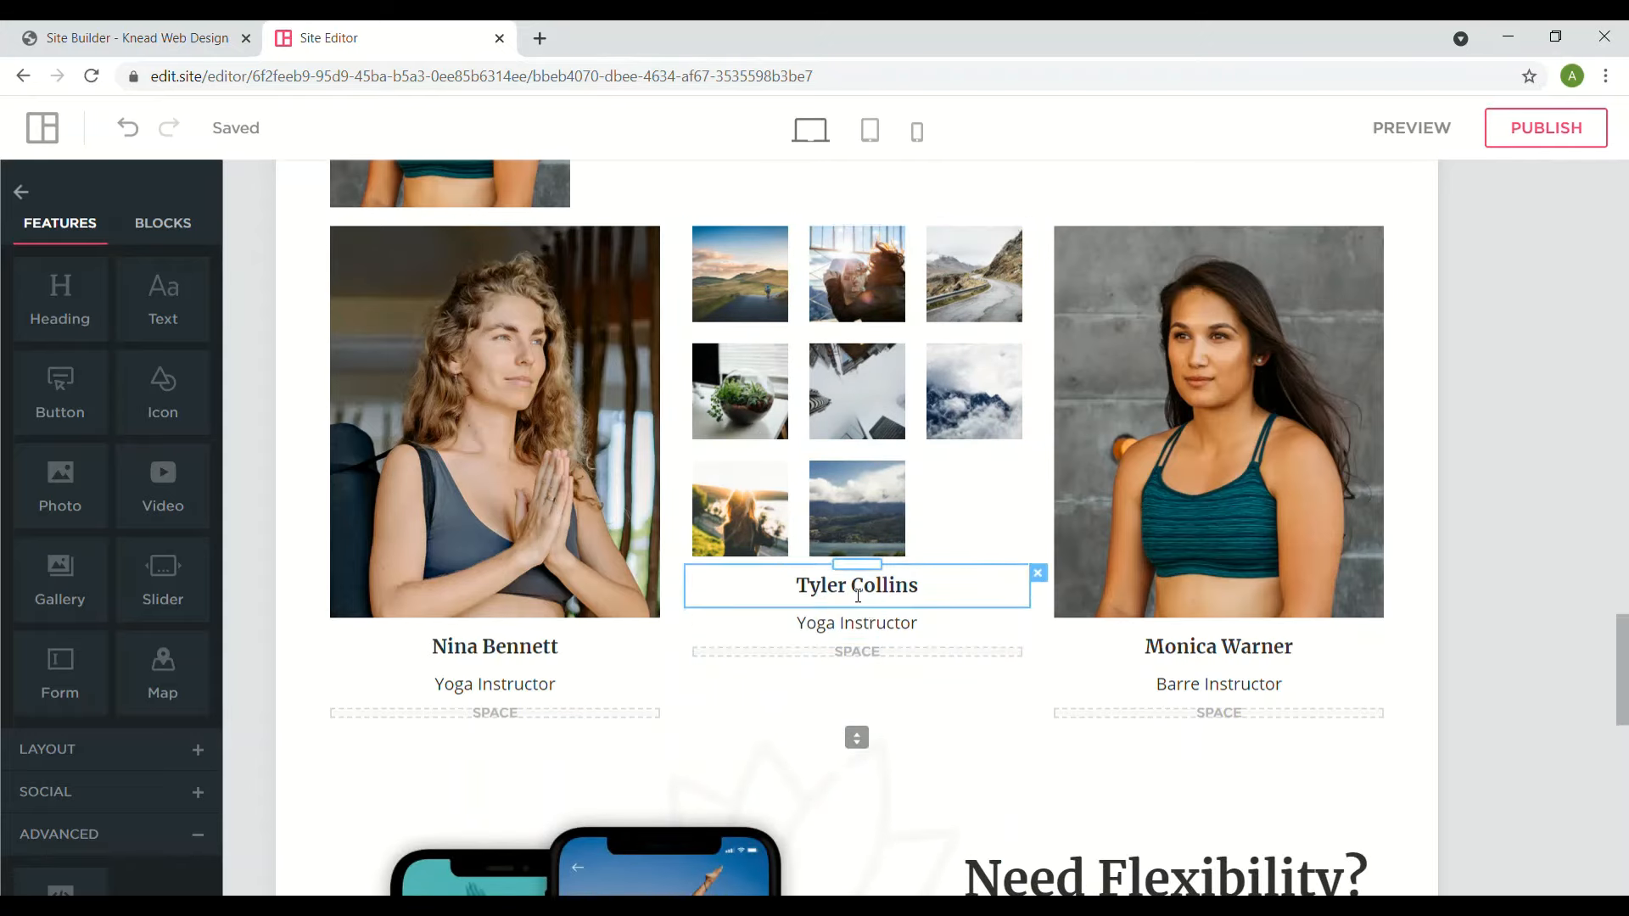
- Retitle the Tyler Collins heading to 'See Our Gallery'
click(858, 594)
triple_click(857, 594)
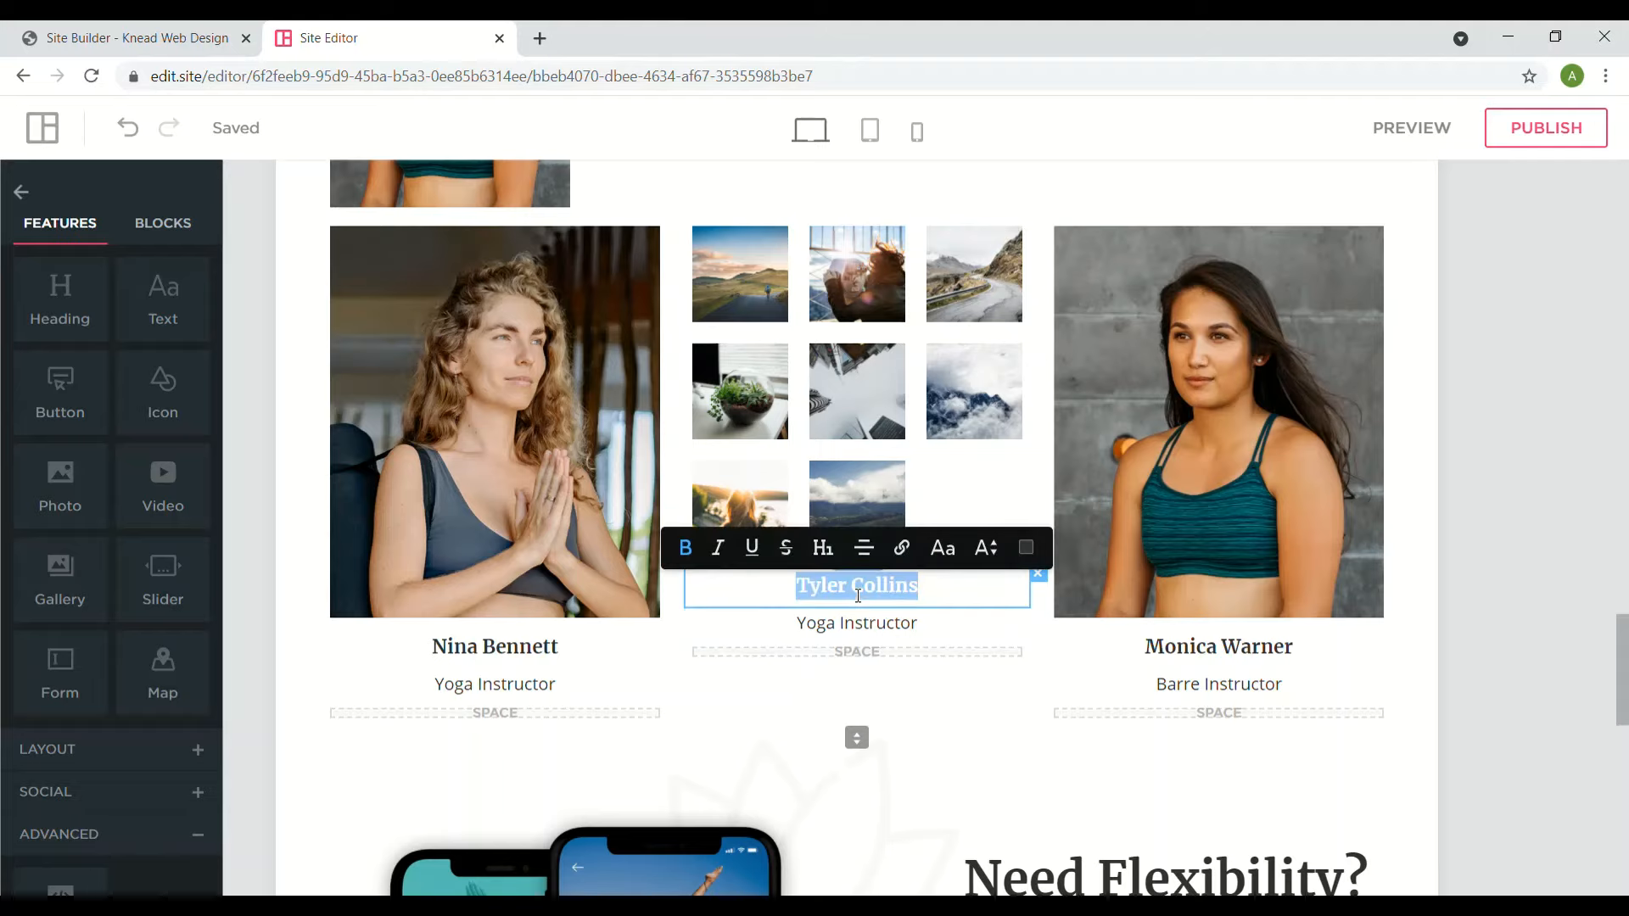
text(See Our Gallery)
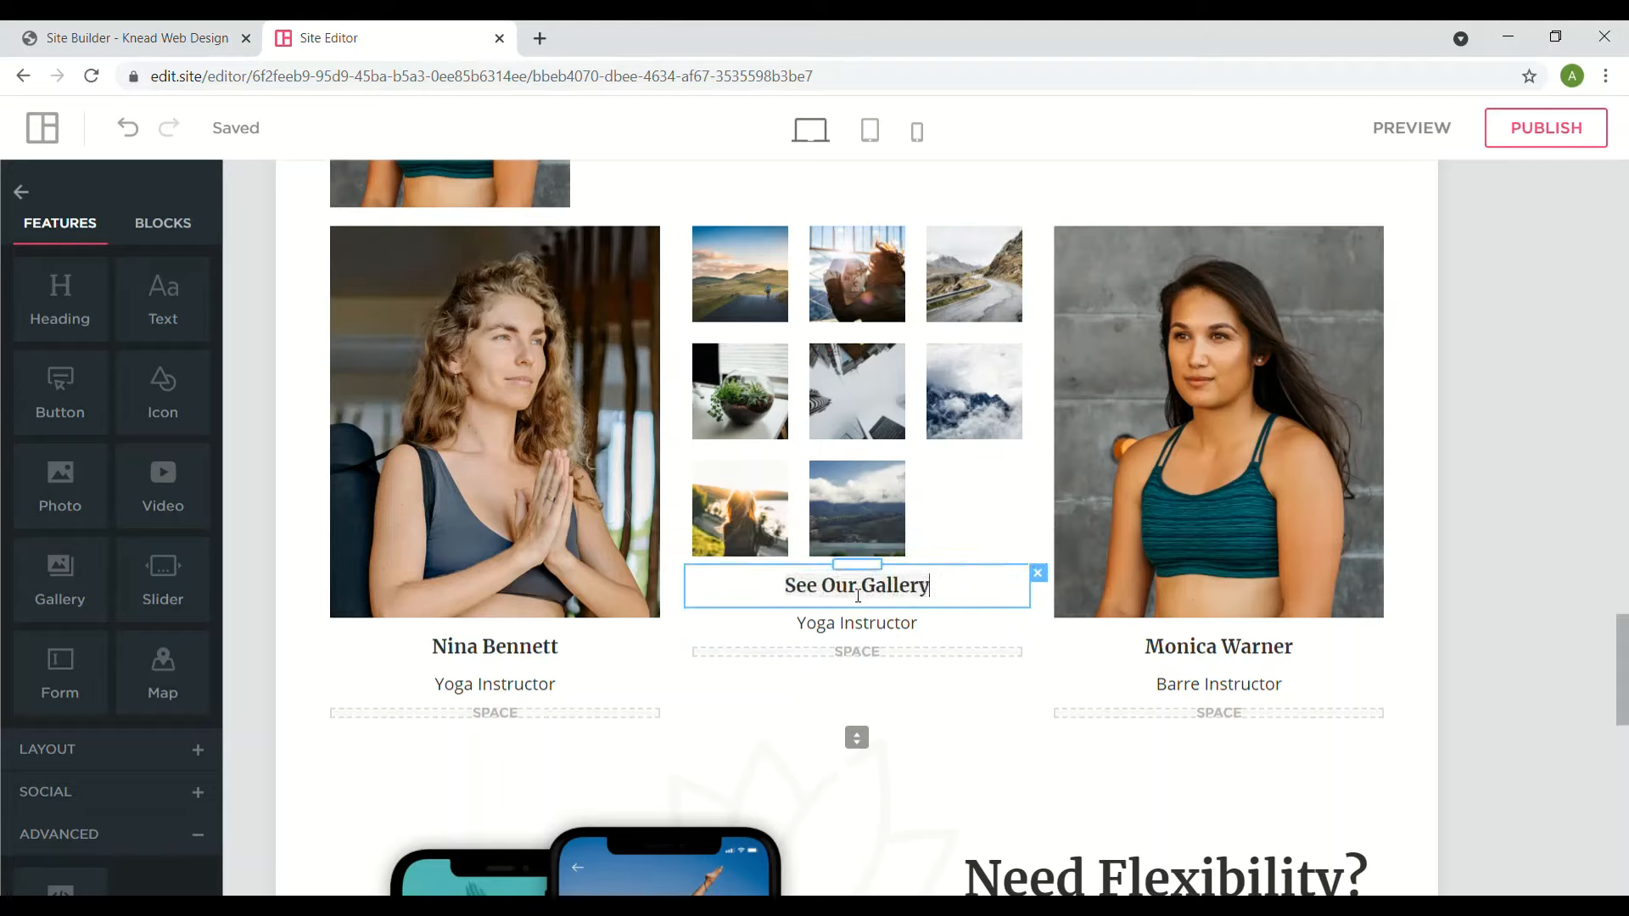
click(746, 704)
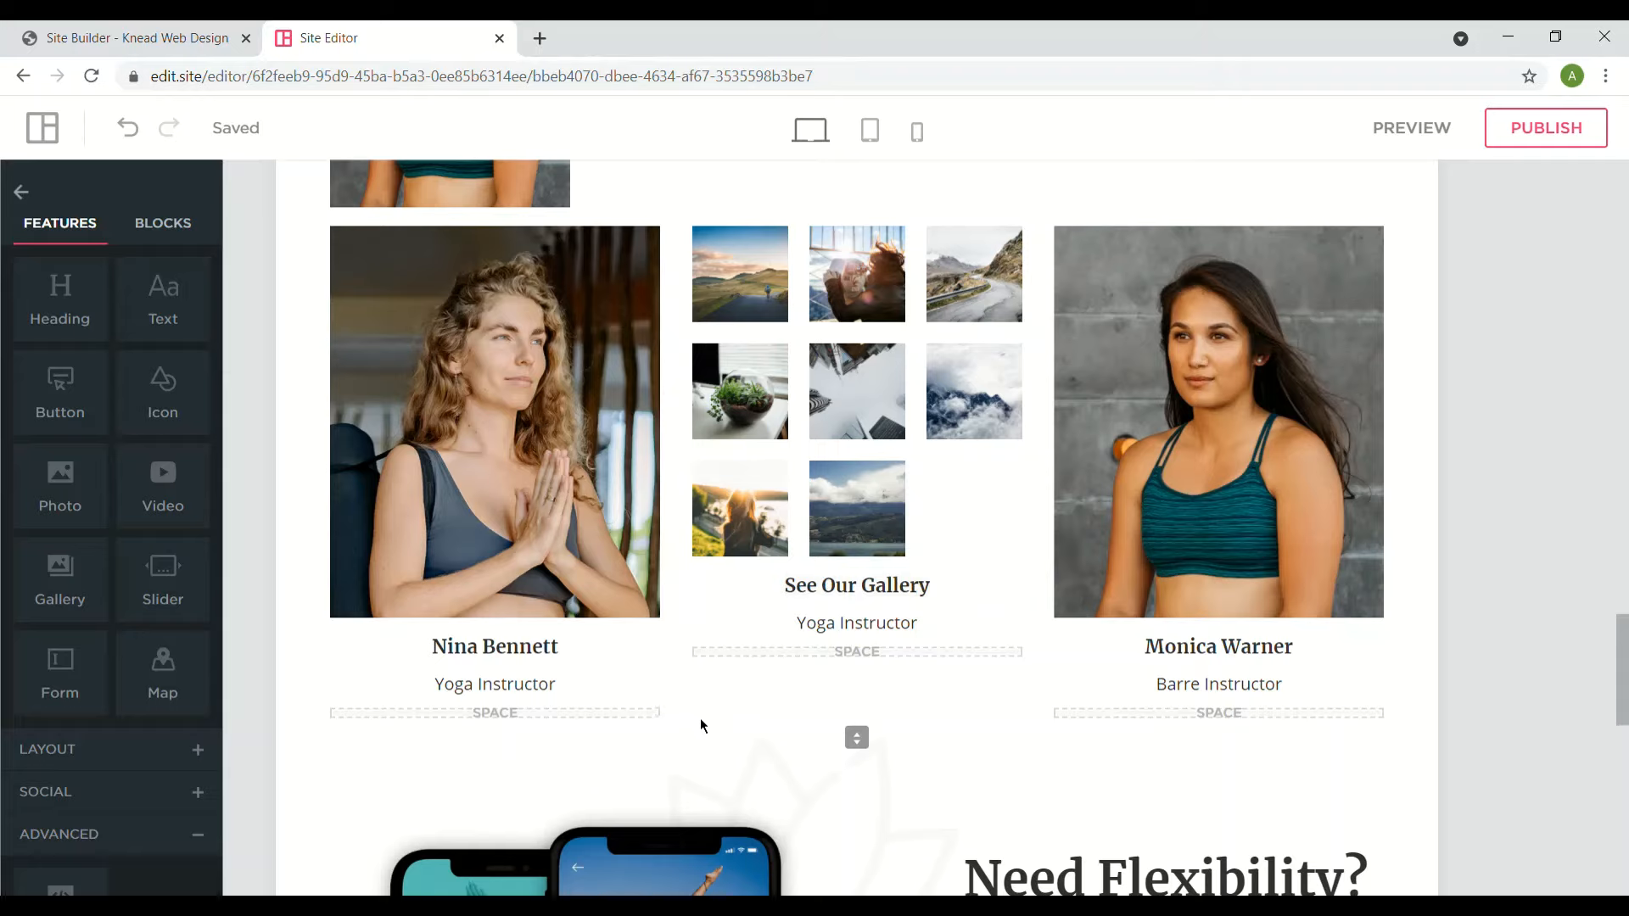
scroll(111, 594, down, 1)
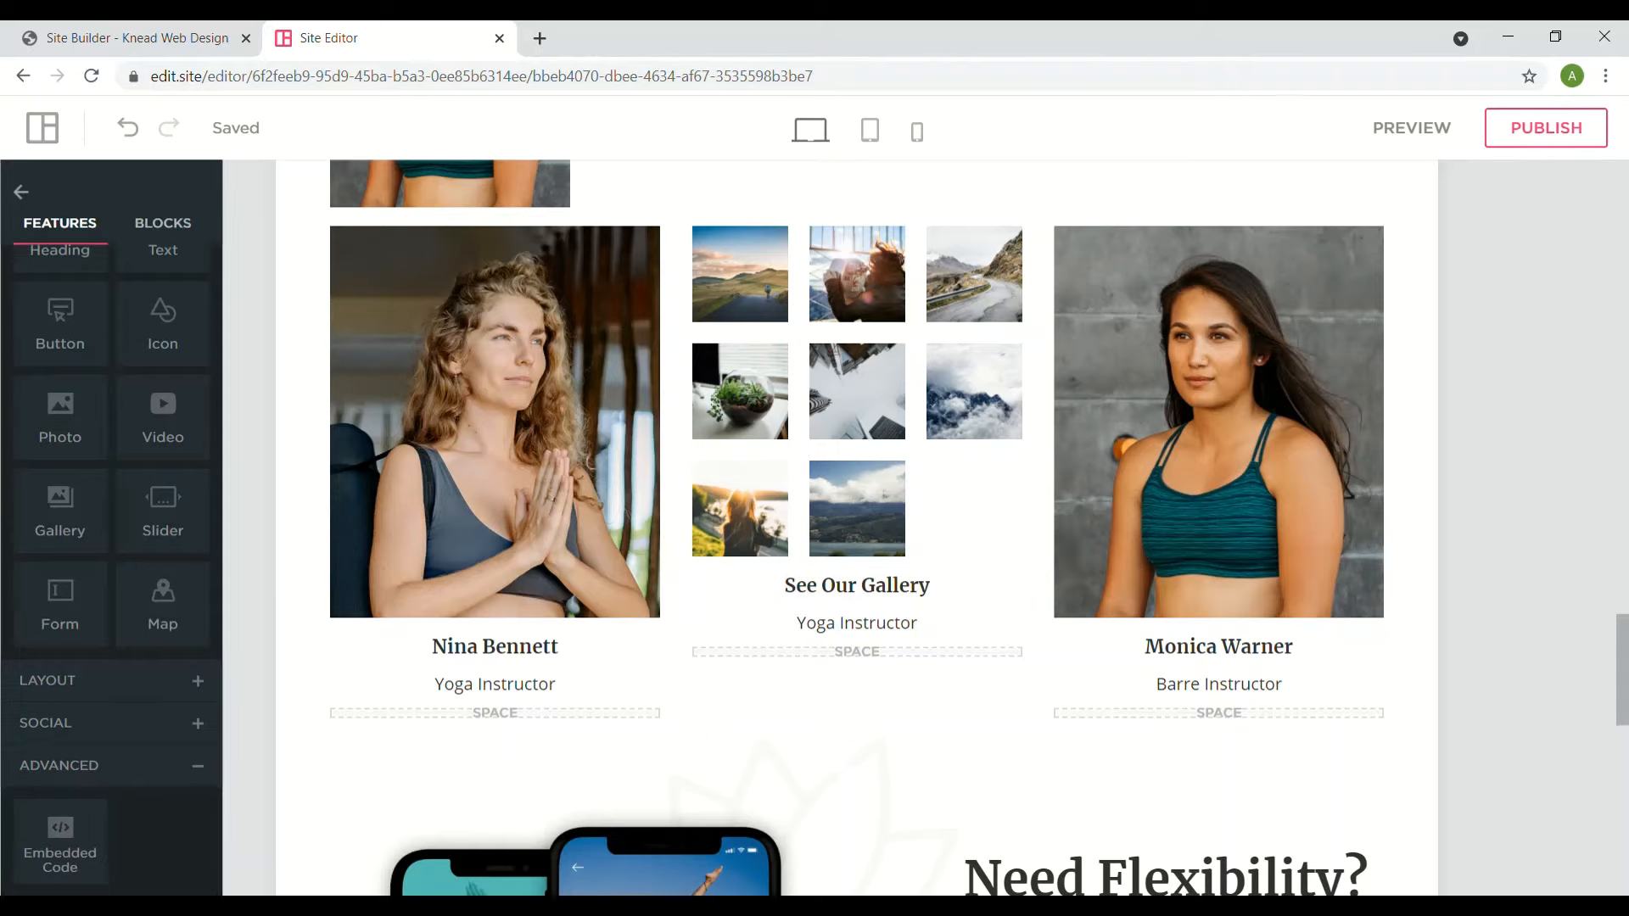
scroll(59, 390, up, 1)
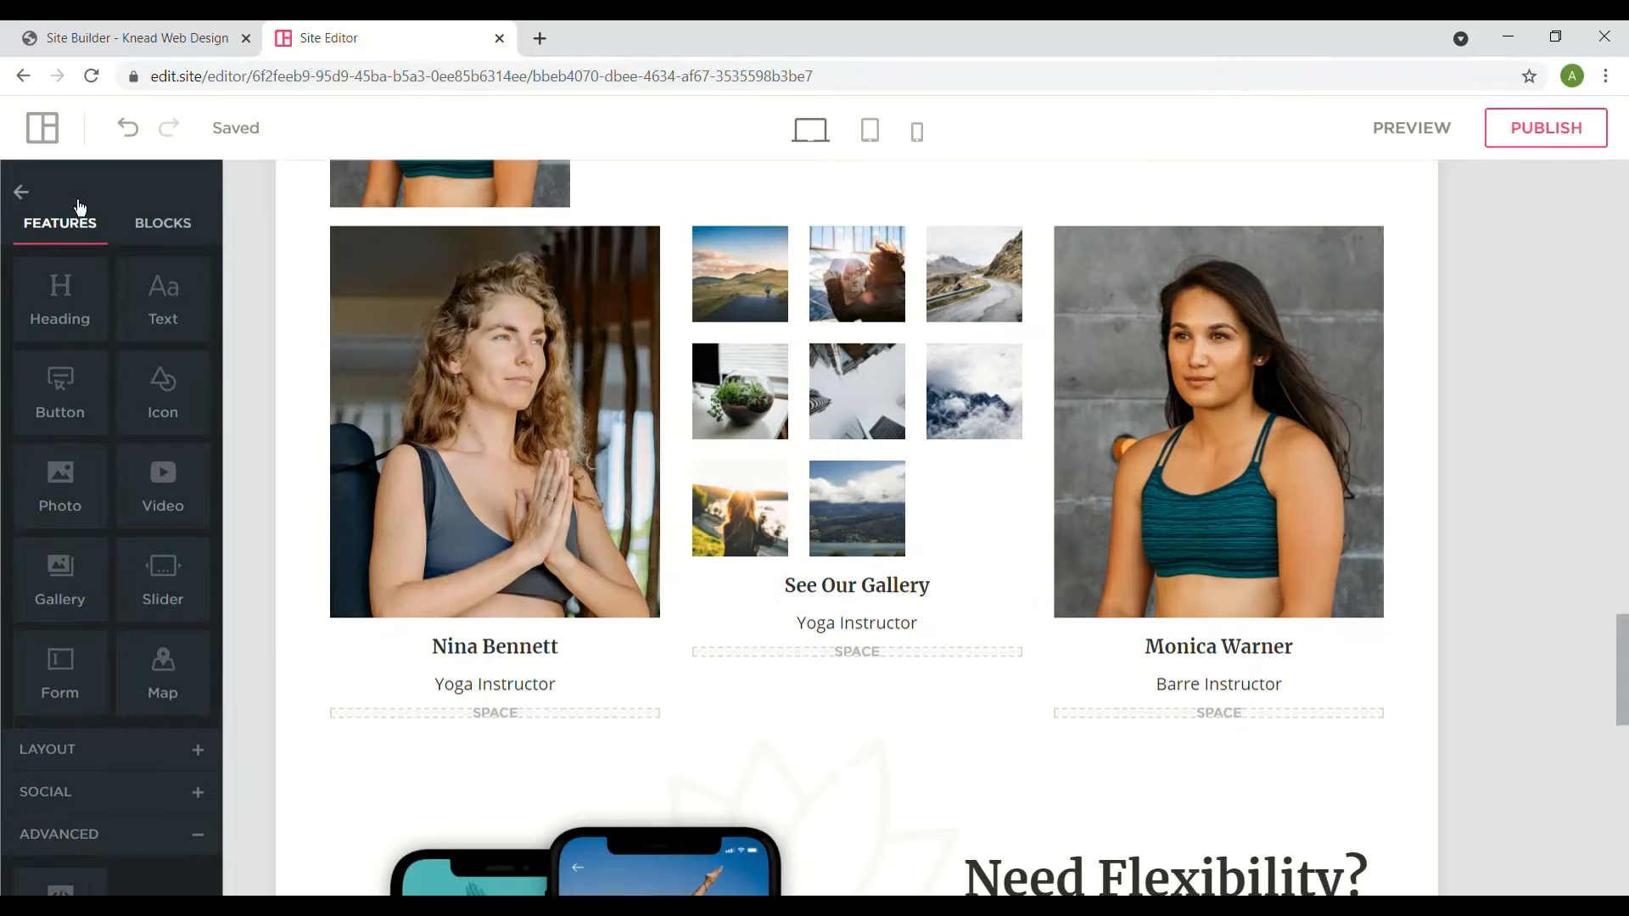
- Look over the Pages list and Theme Headings, then show the theme's Divider settings, set to Dots
click(34, 195)
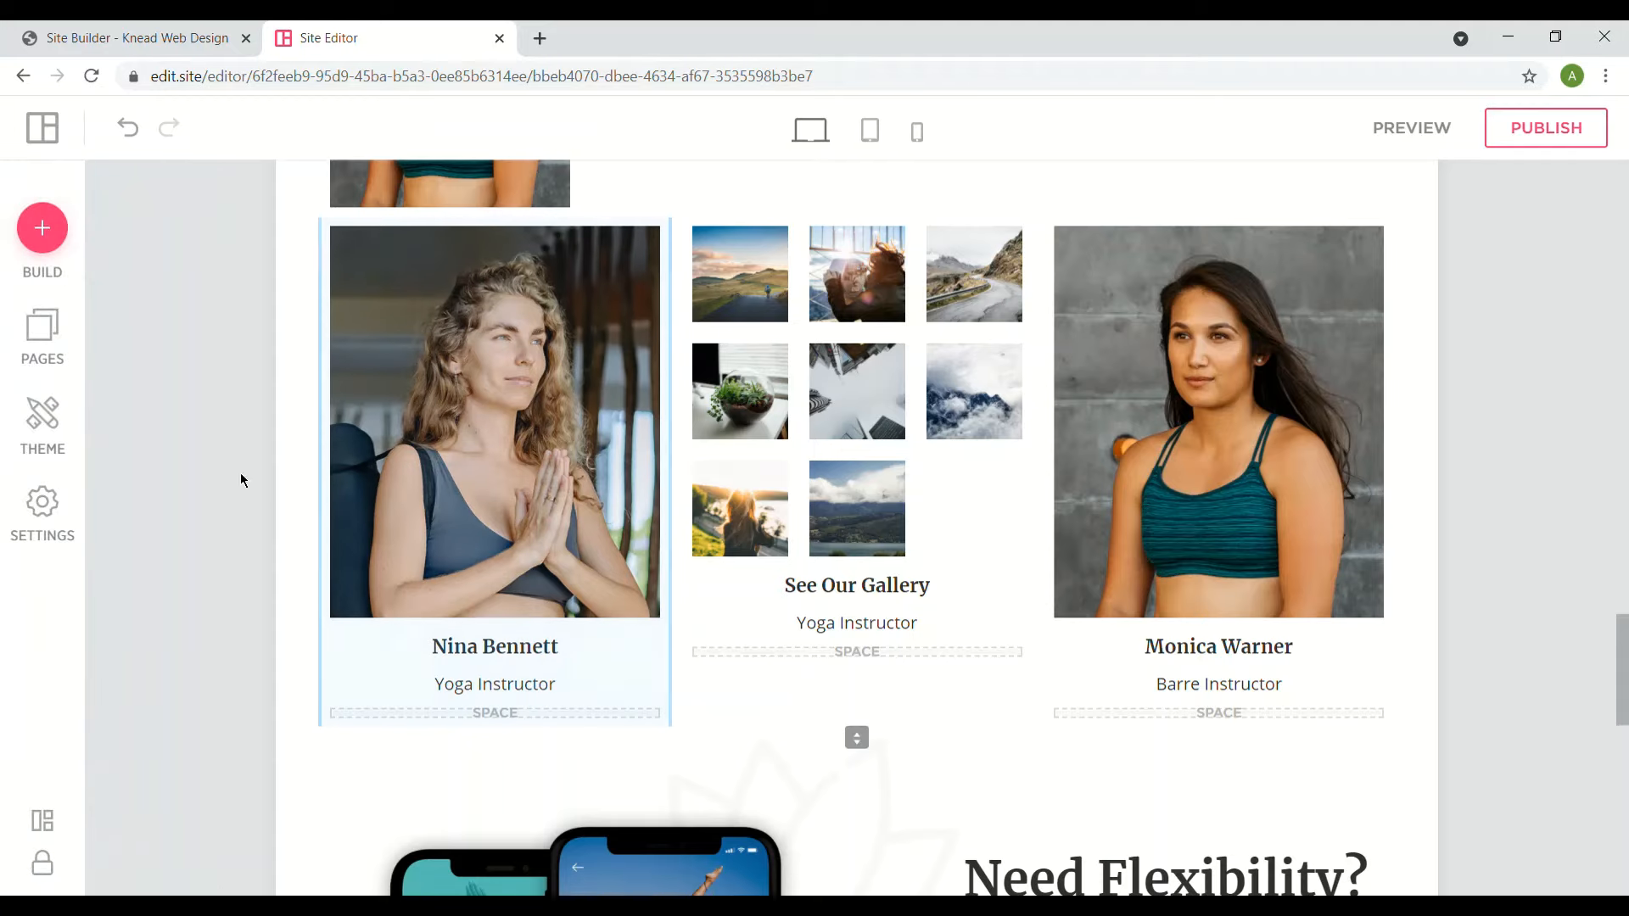
click(46, 356)
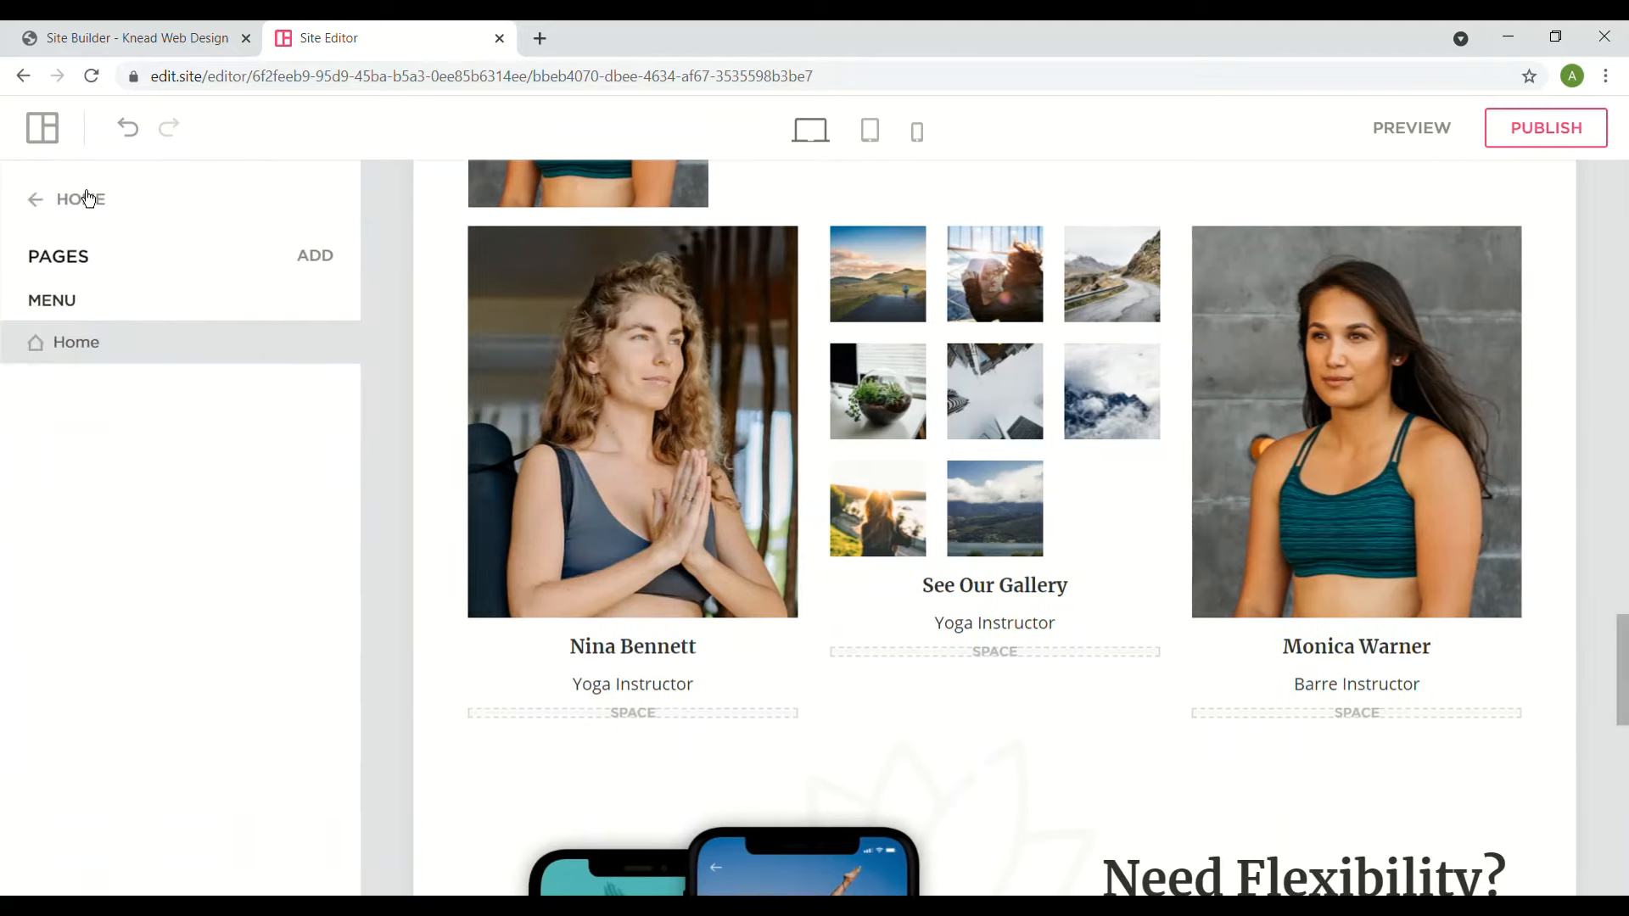
click(44, 200)
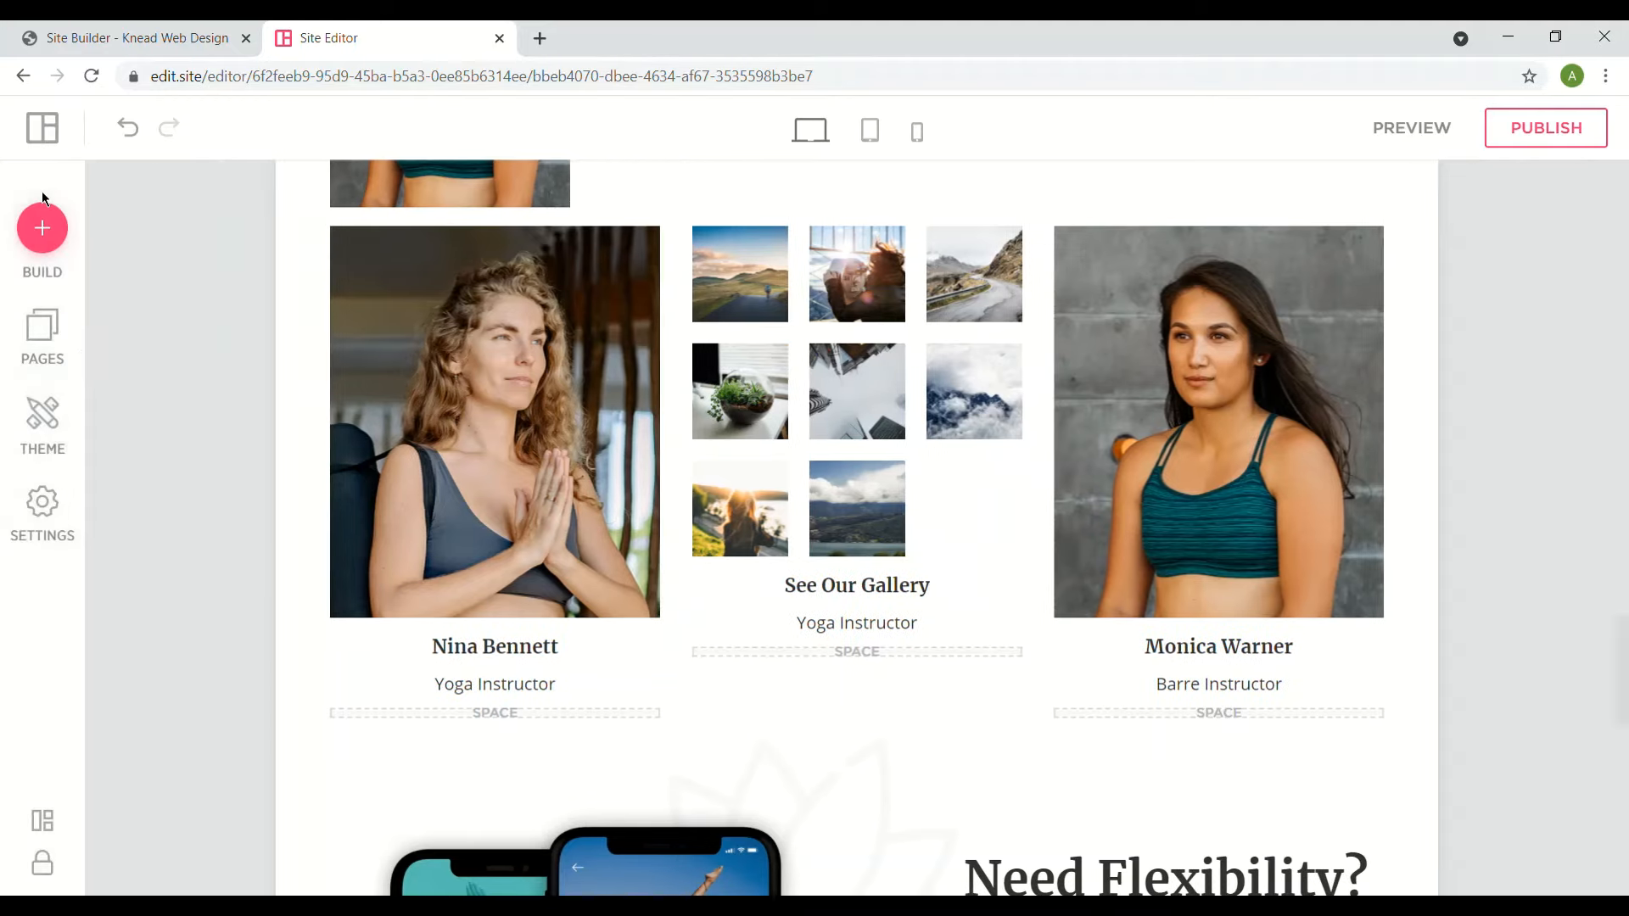
click(58, 435)
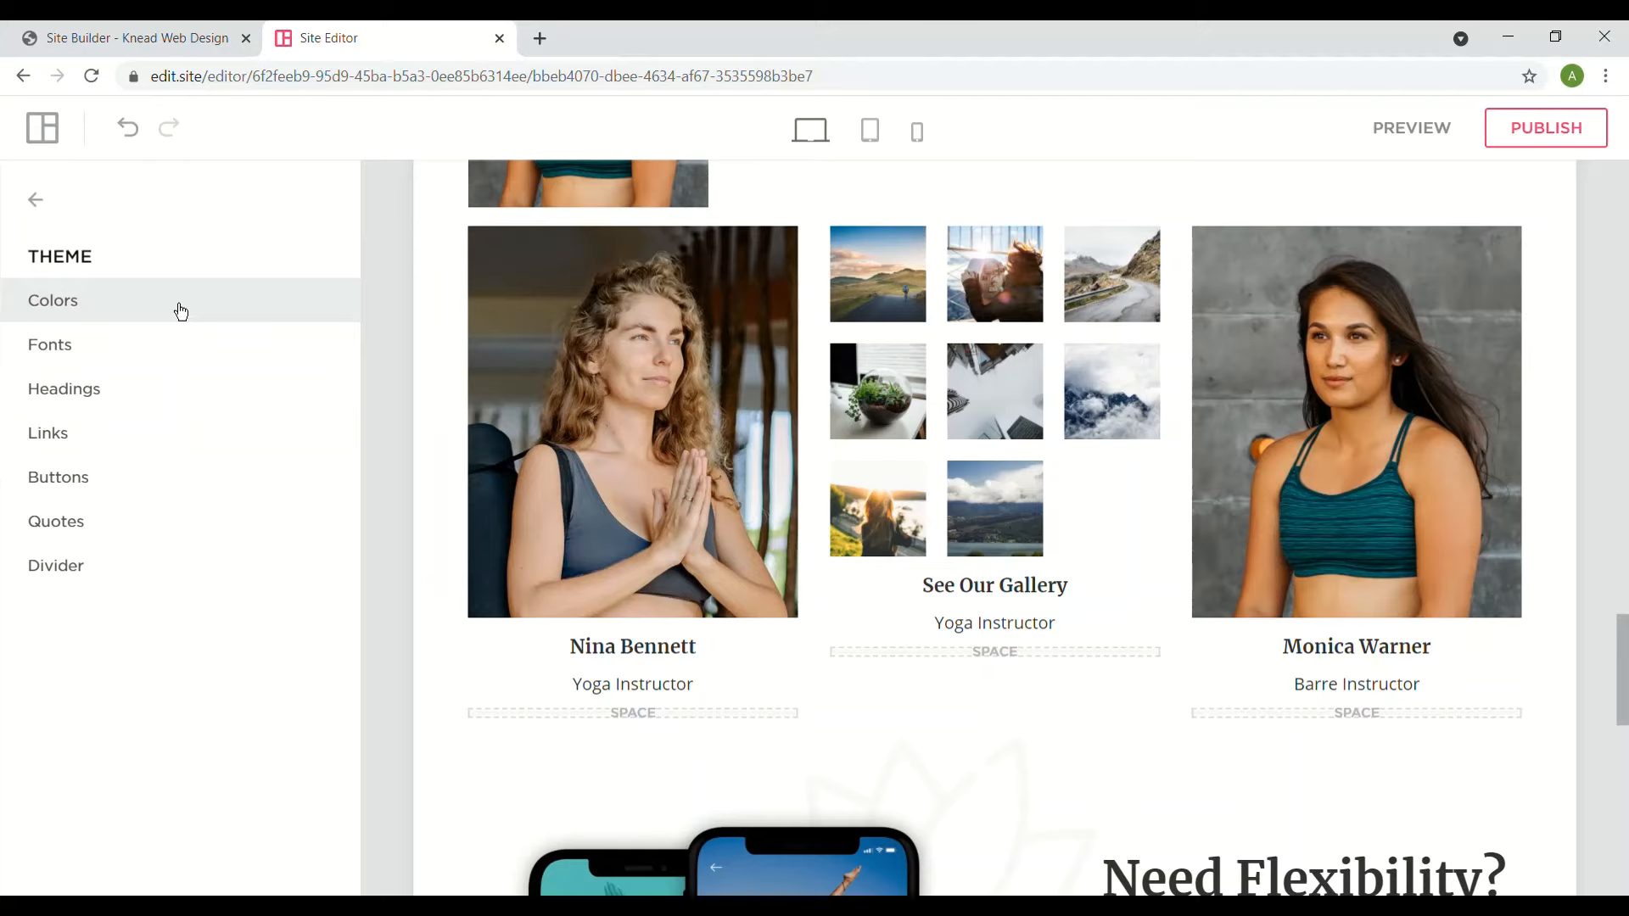
click(105, 411)
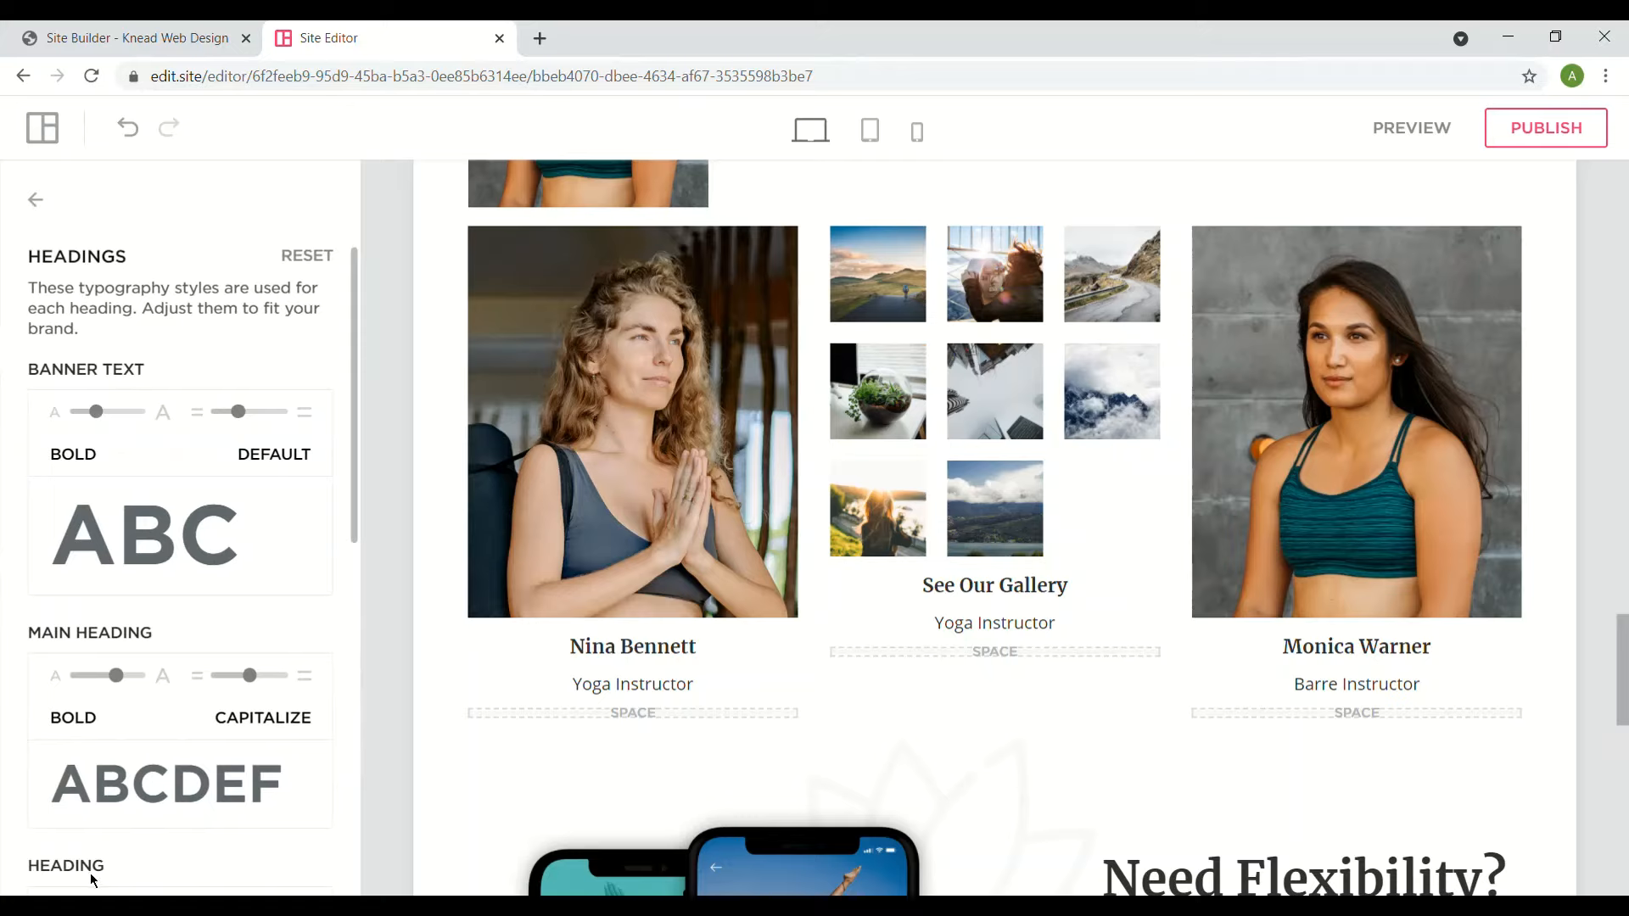
click(41, 209)
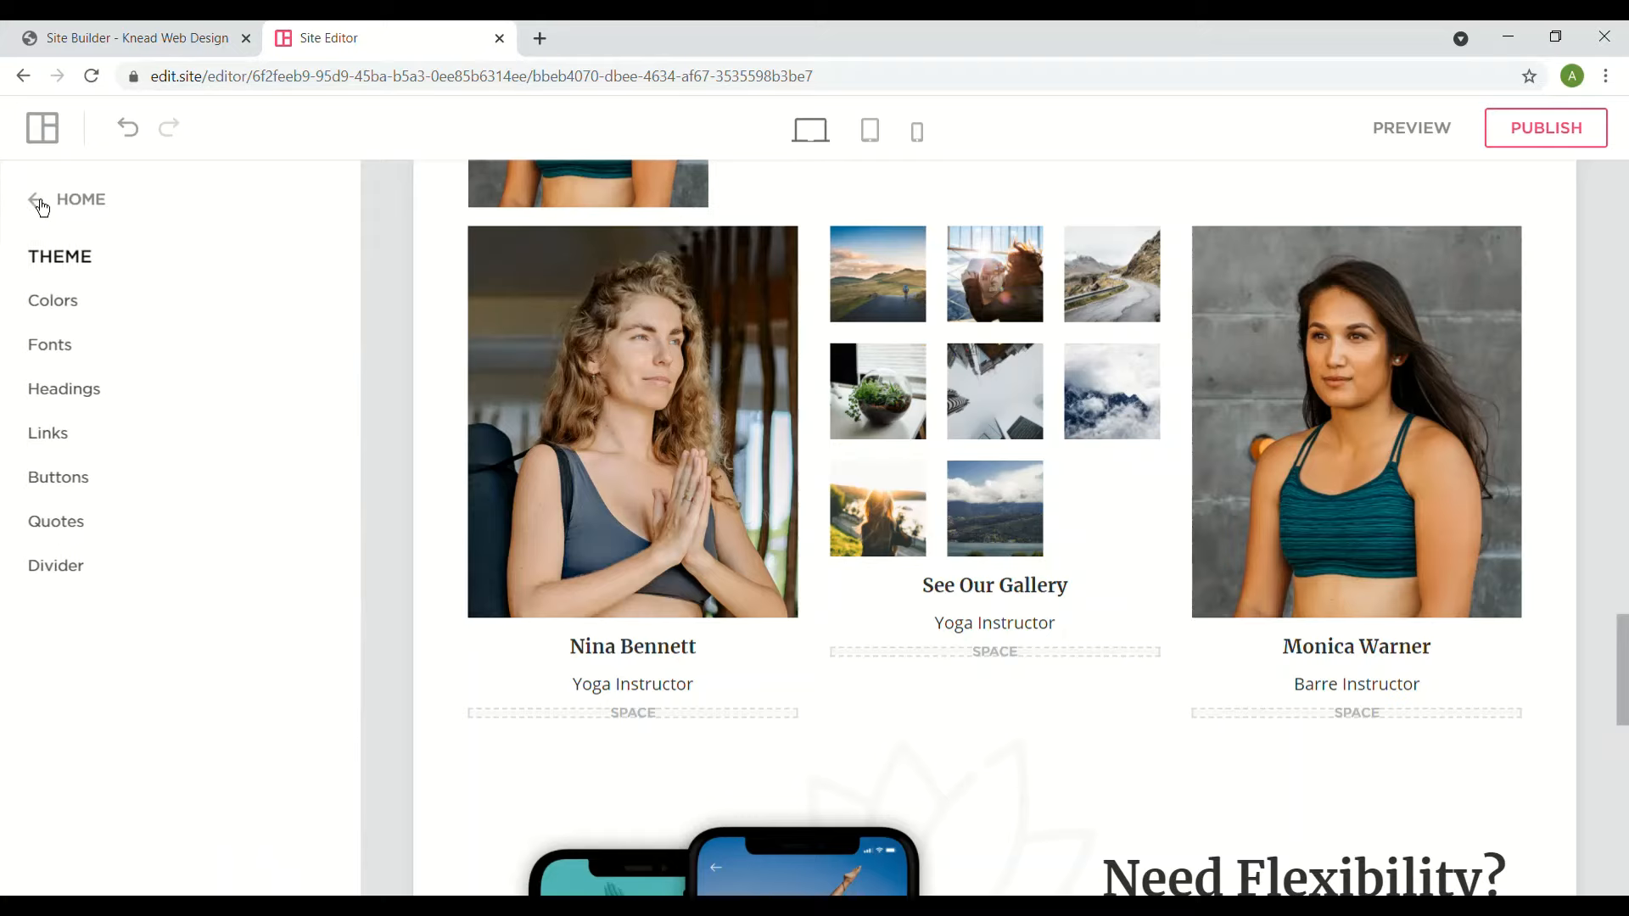
click(80, 567)
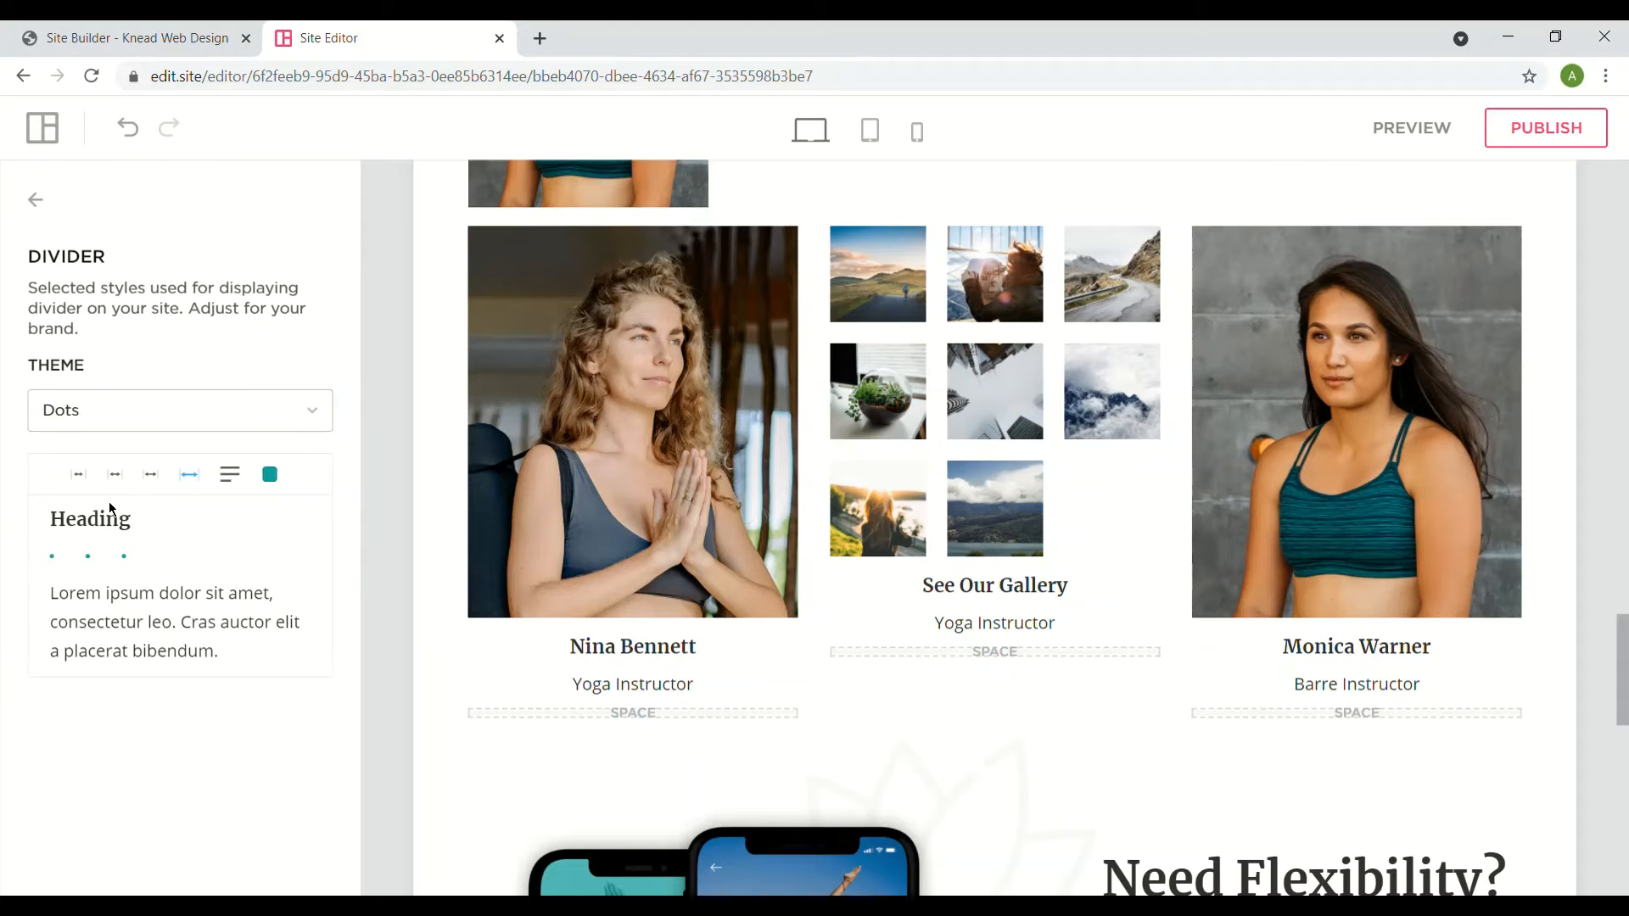
- Keep Dots in the Divider Theme dropdown and back out of the Theme panel
scroll(995, 528, down, 5)
scroll(994, 528, down, 6)
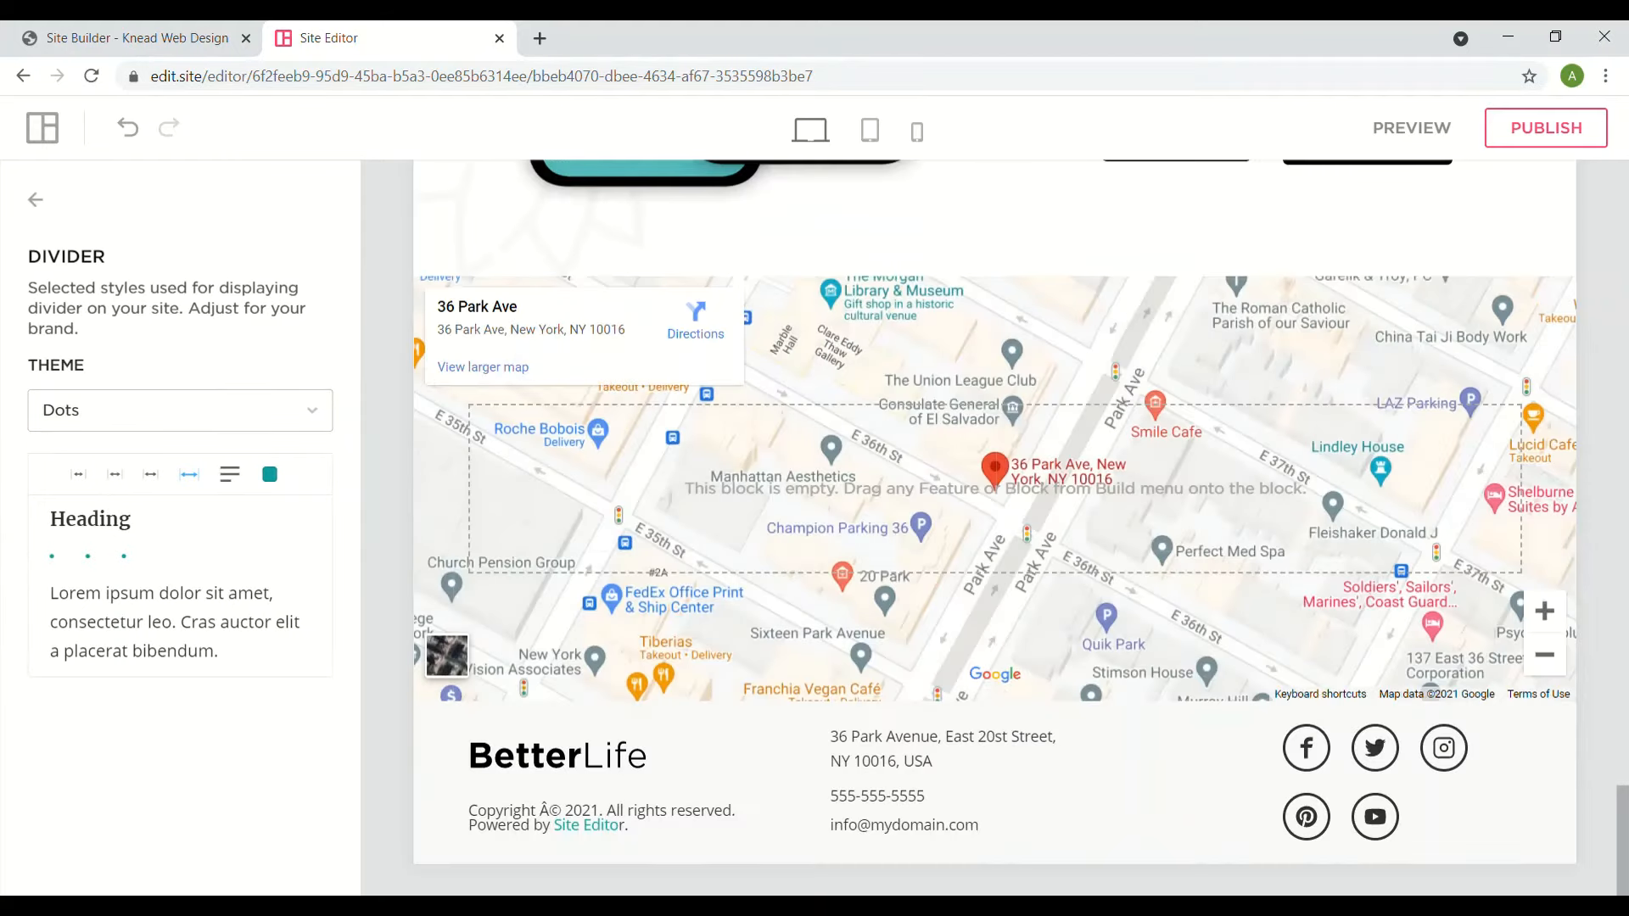
scroll(994, 528, up, 20)
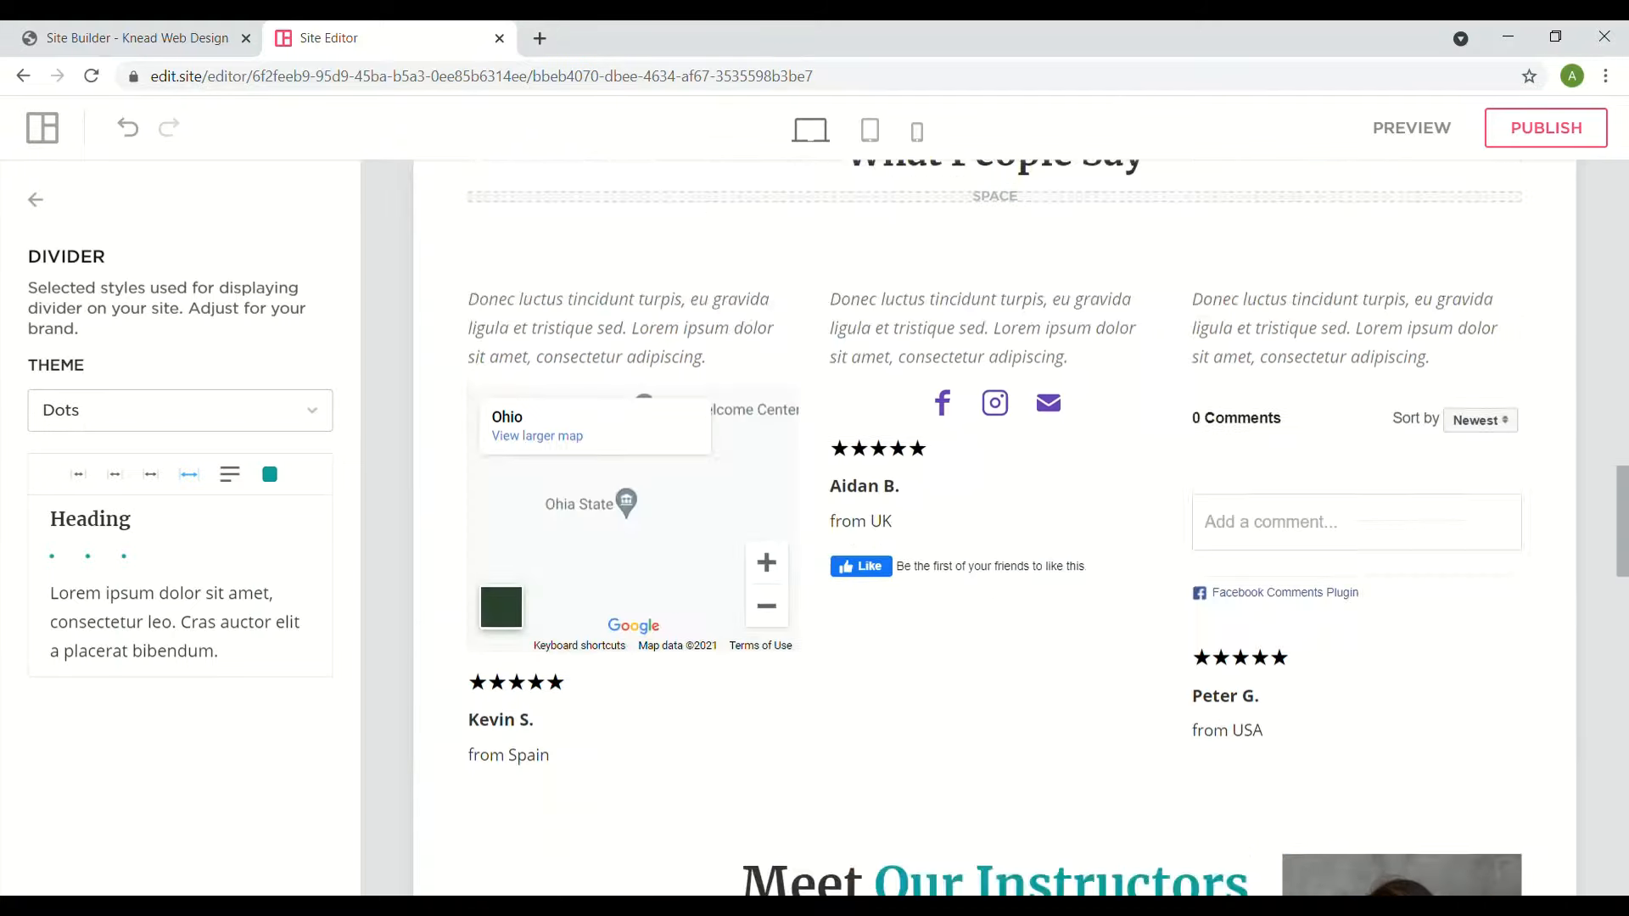
scroll(995, 528, up, 15)
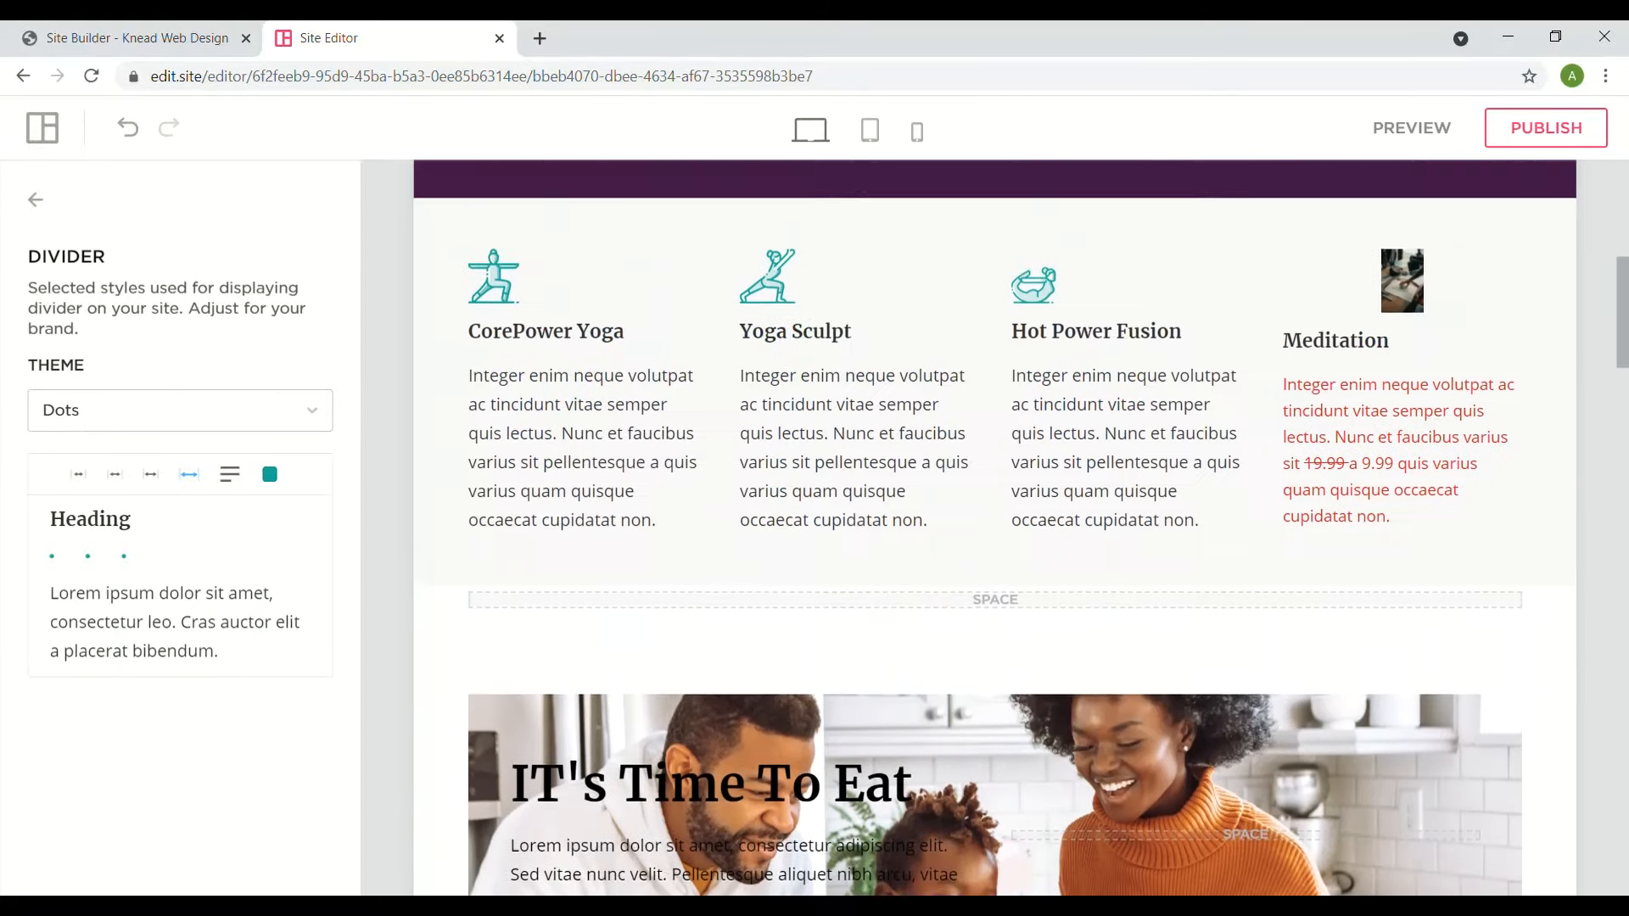
scroll(994, 527, down, 6)
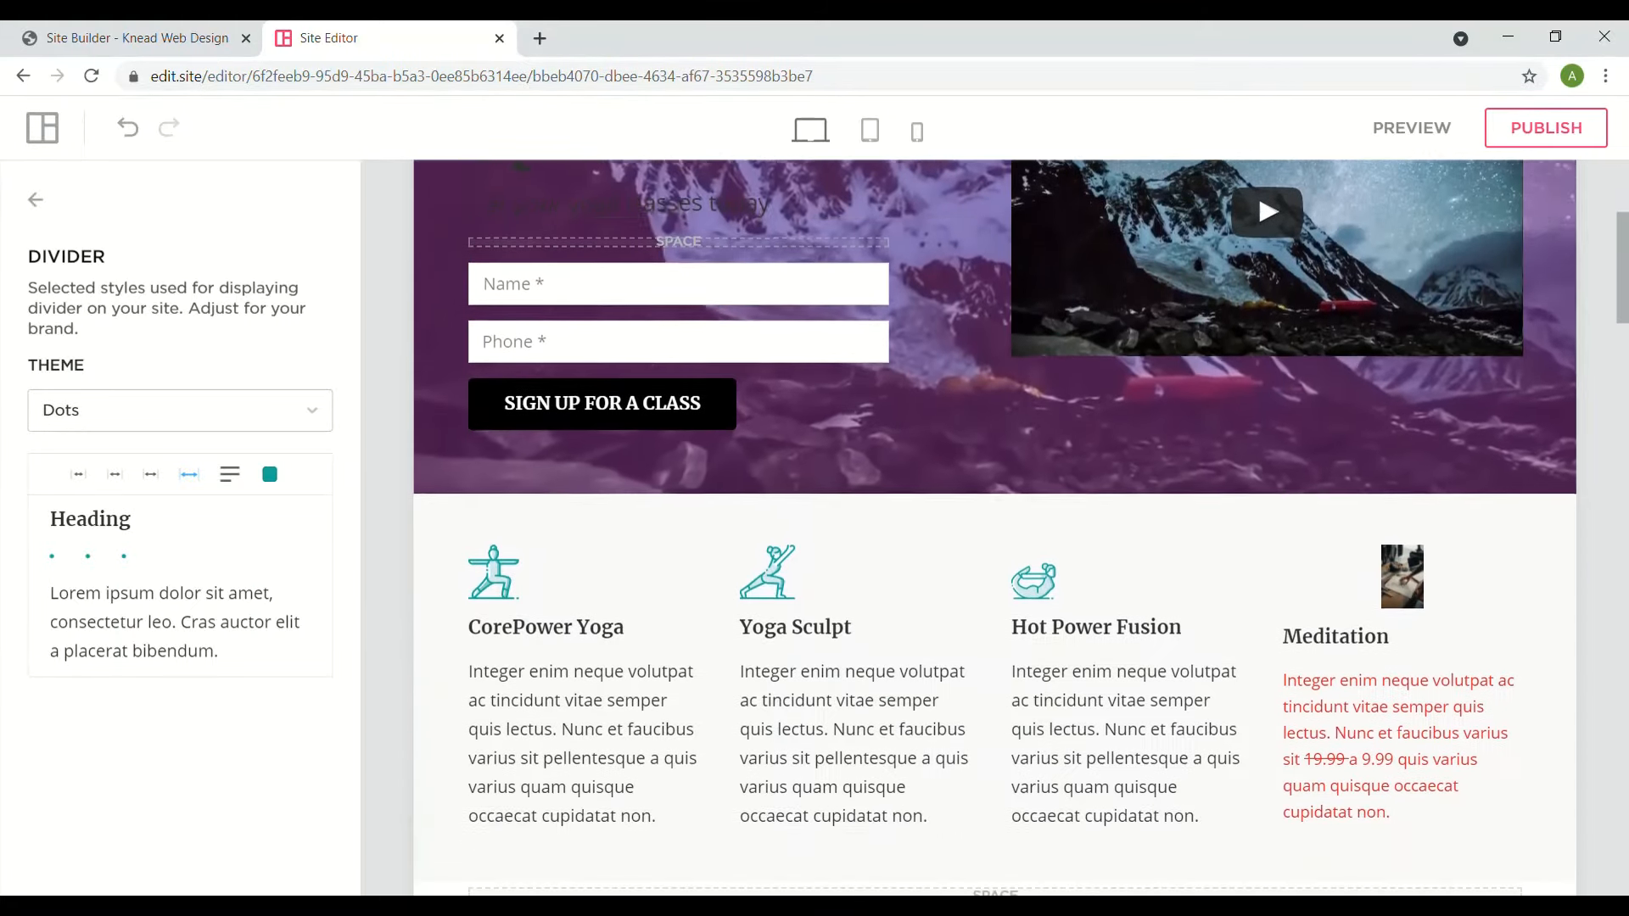
scroll(995, 528, down, 3)
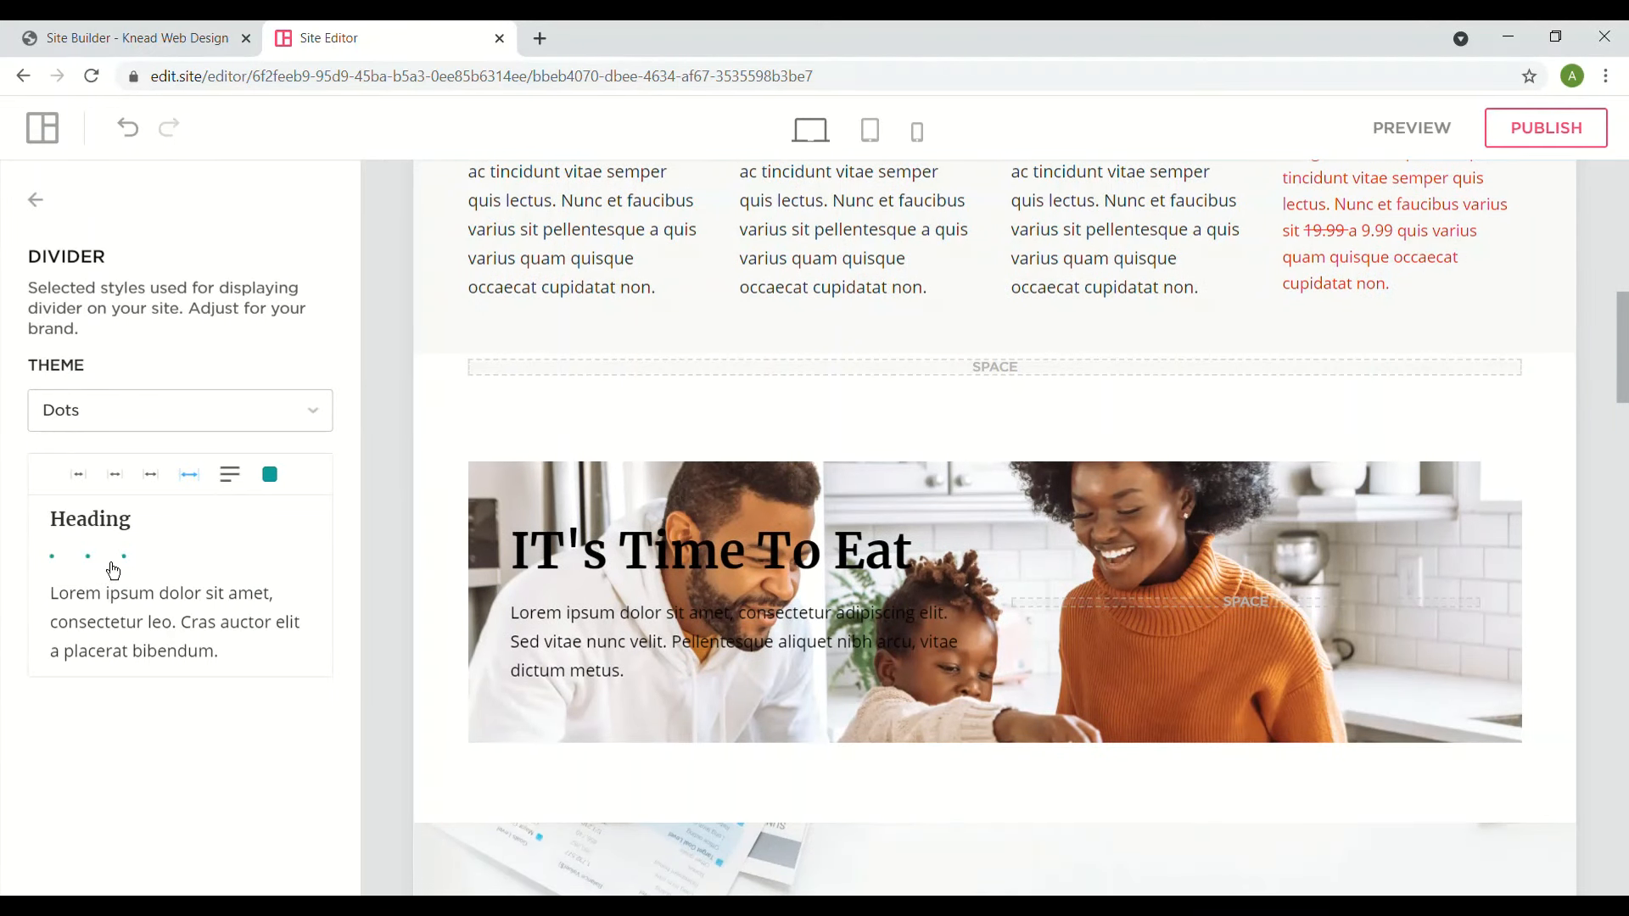
click(160, 422)
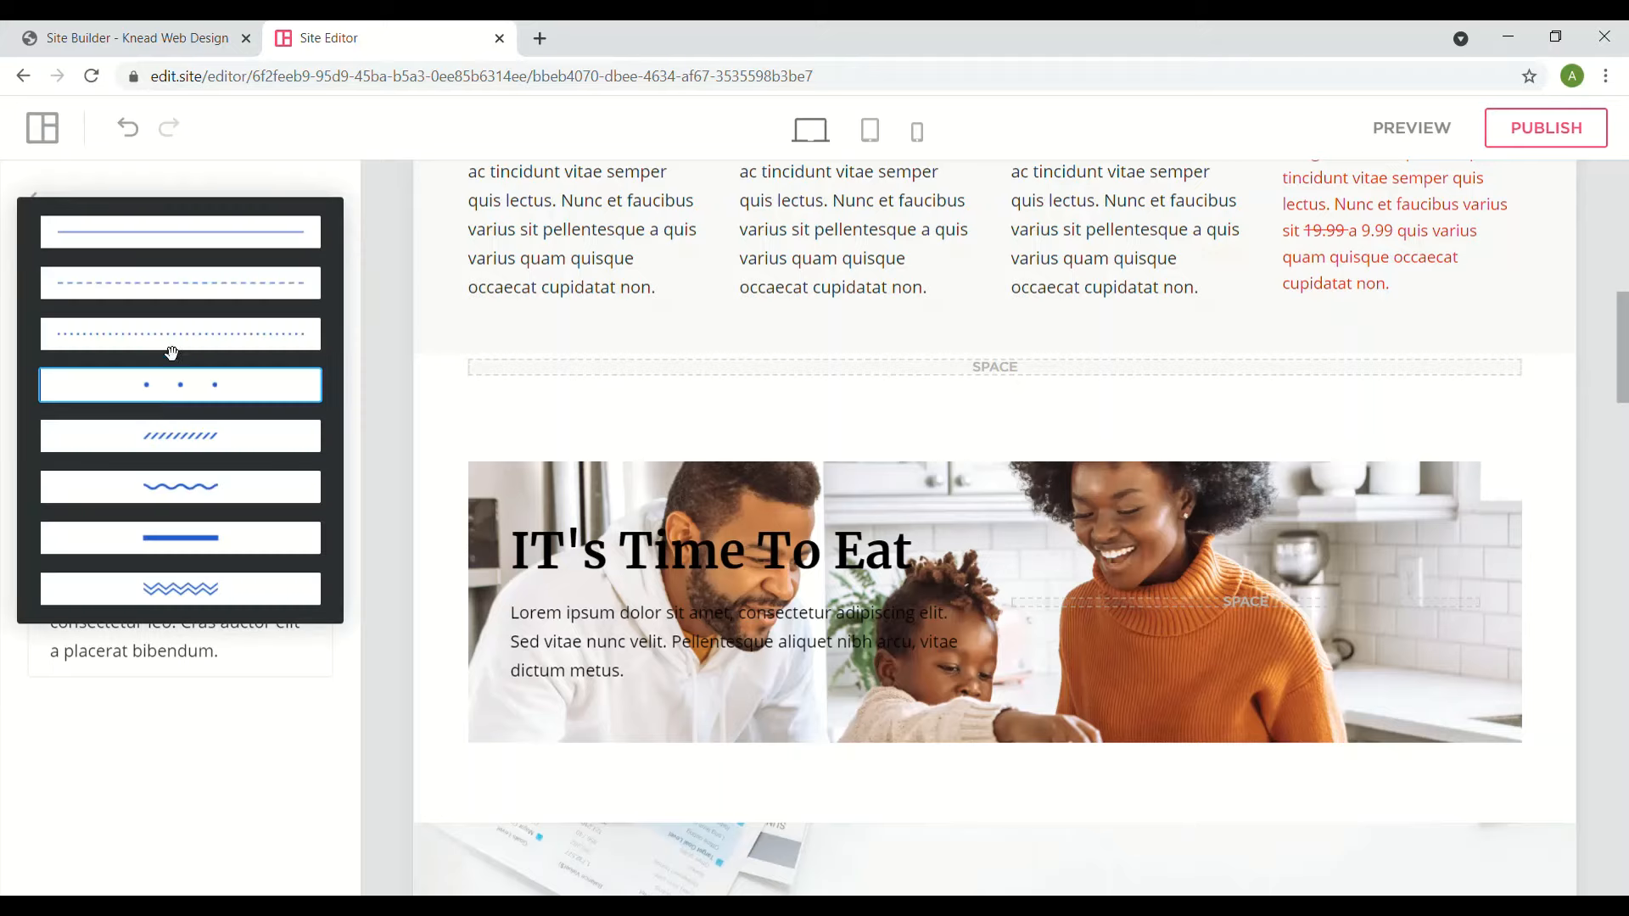
click(135, 740)
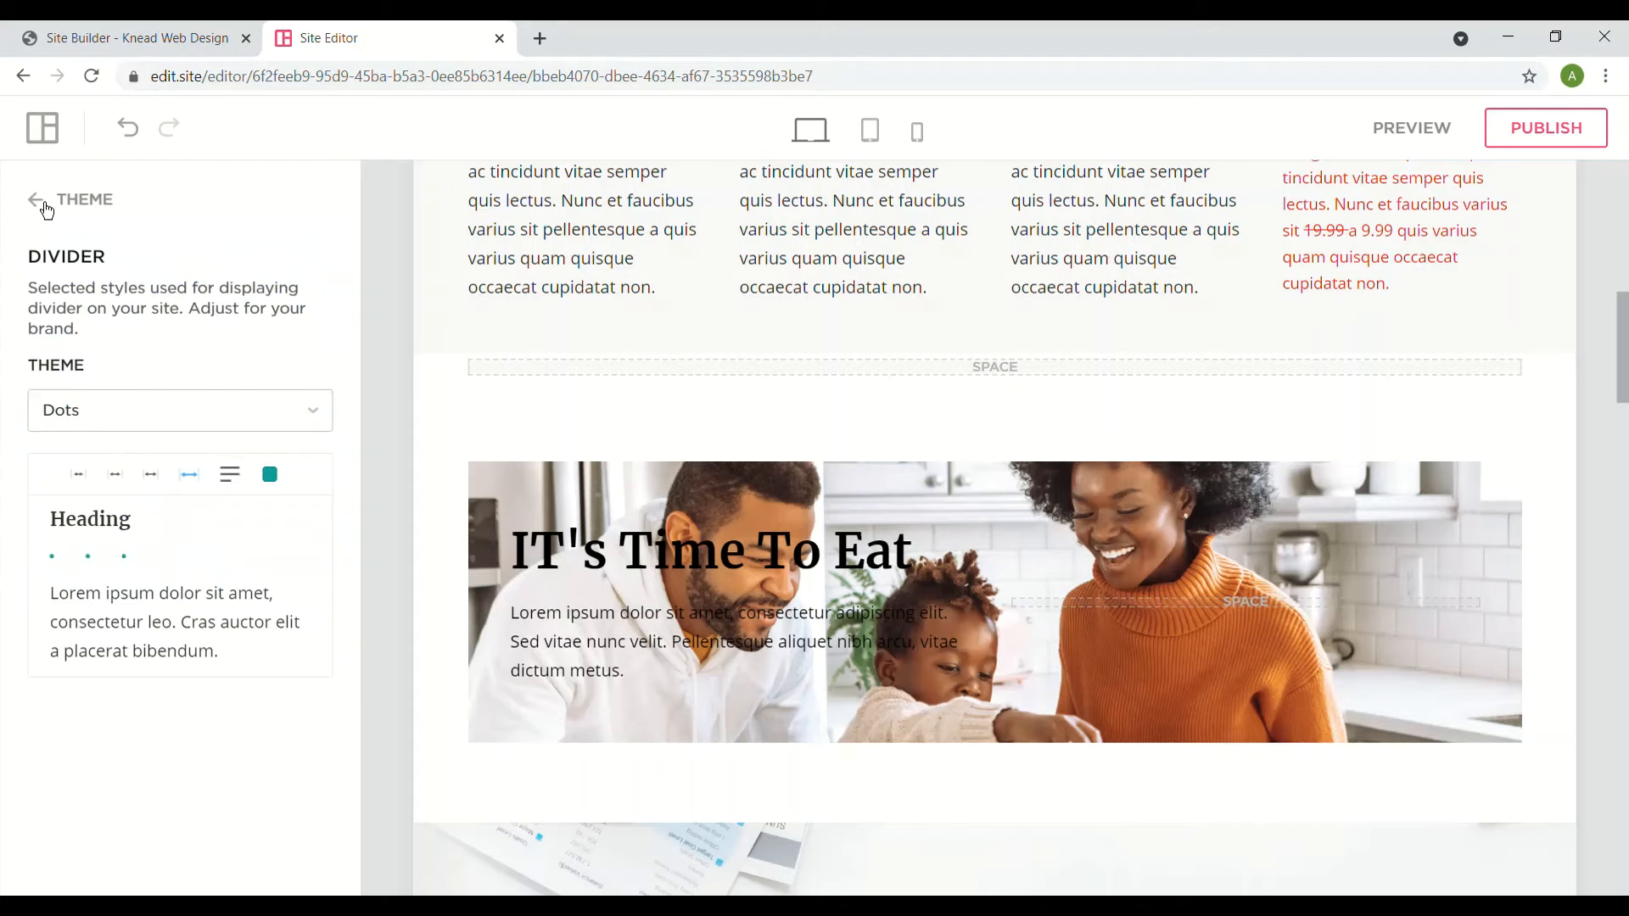
click(42, 204)
click(38, 202)
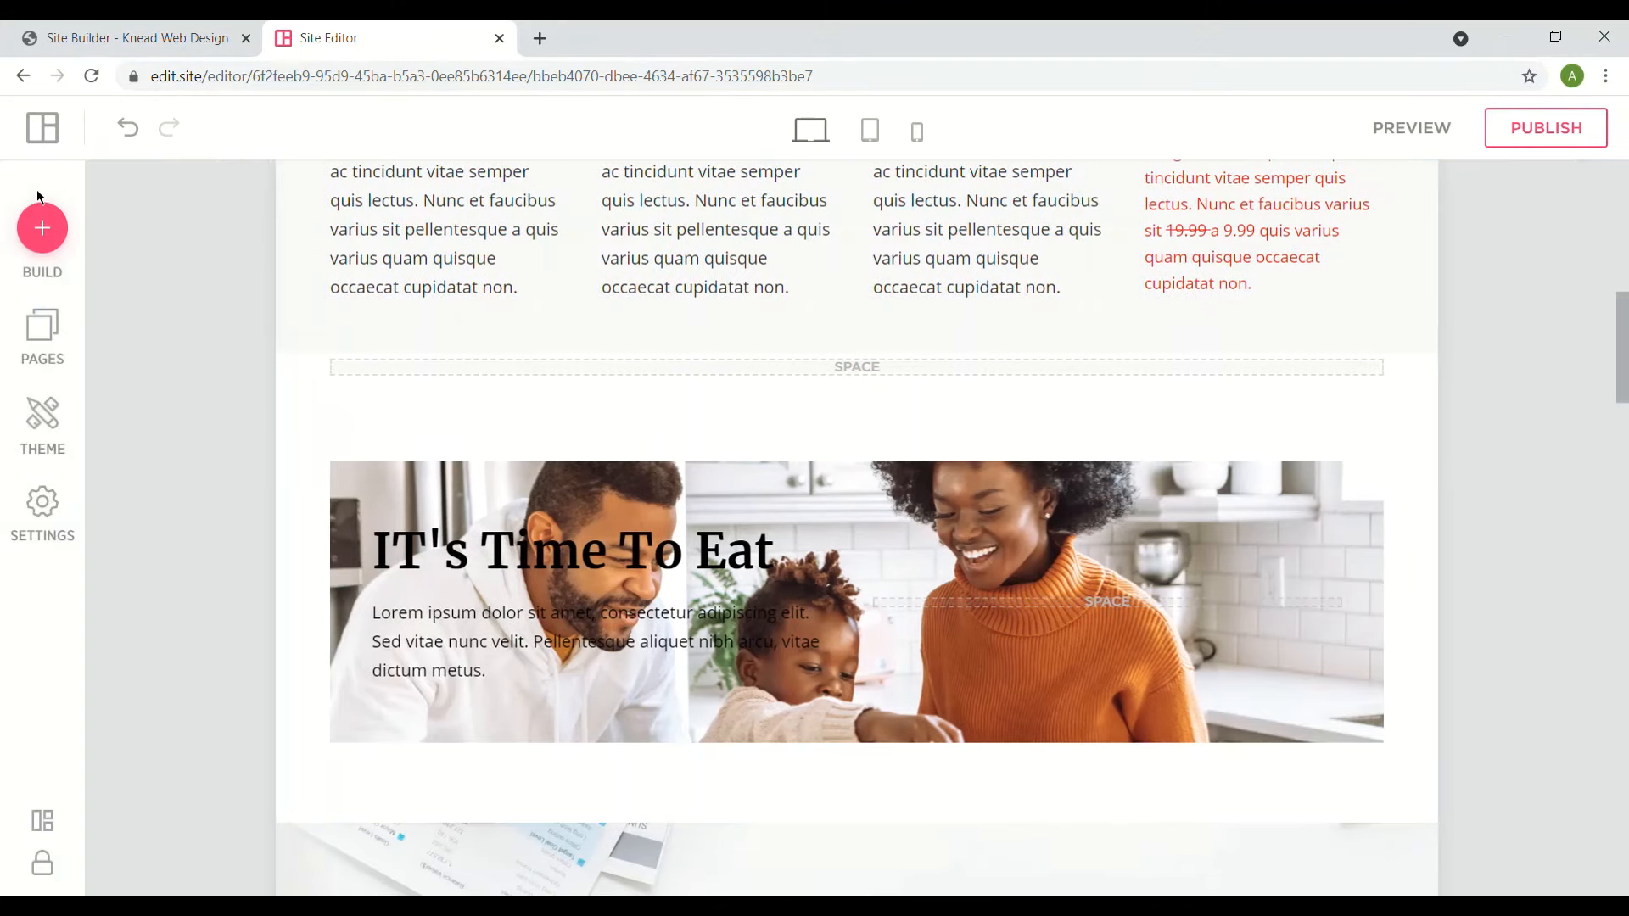
- In Settings, review the Domains and Google Services sections
click(50, 507)
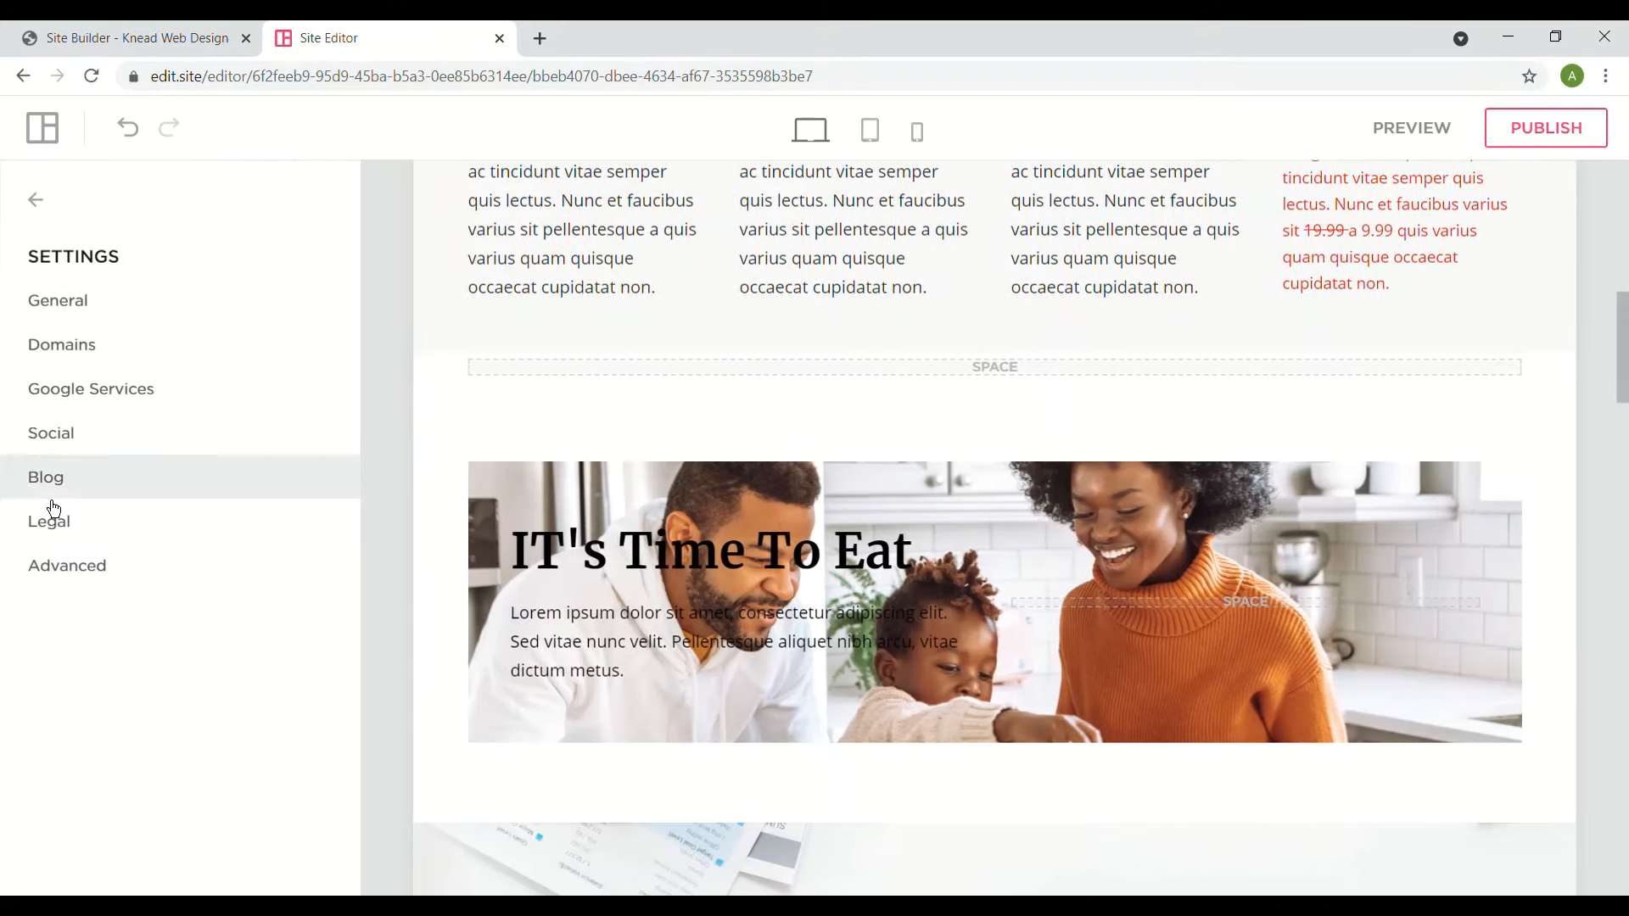
click(115, 357)
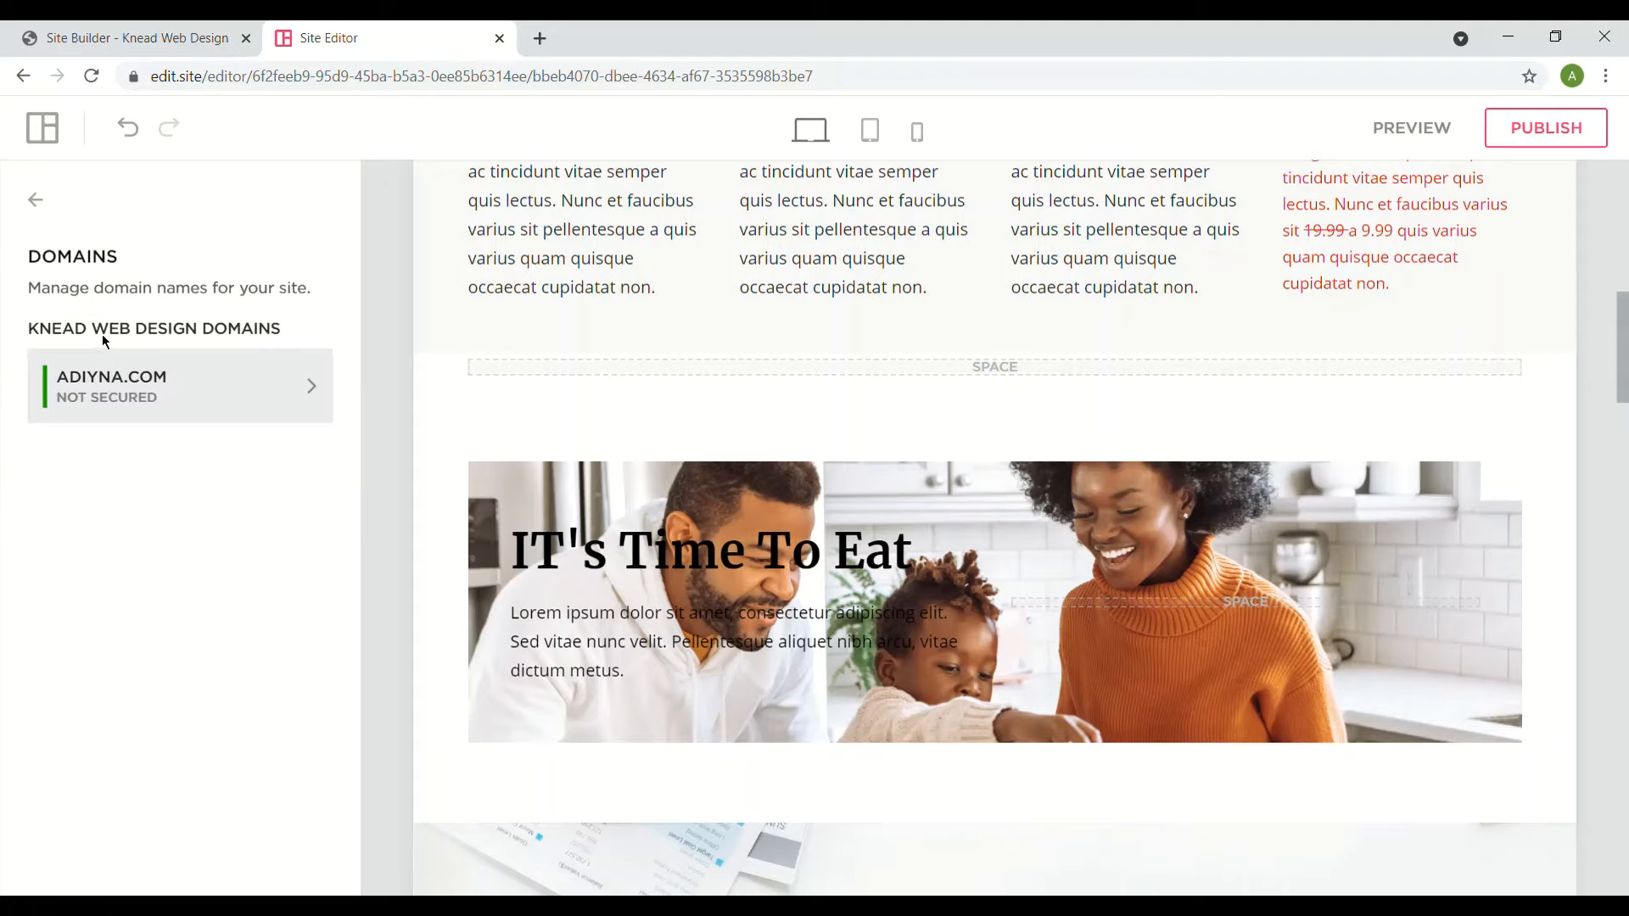
click(41, 209)
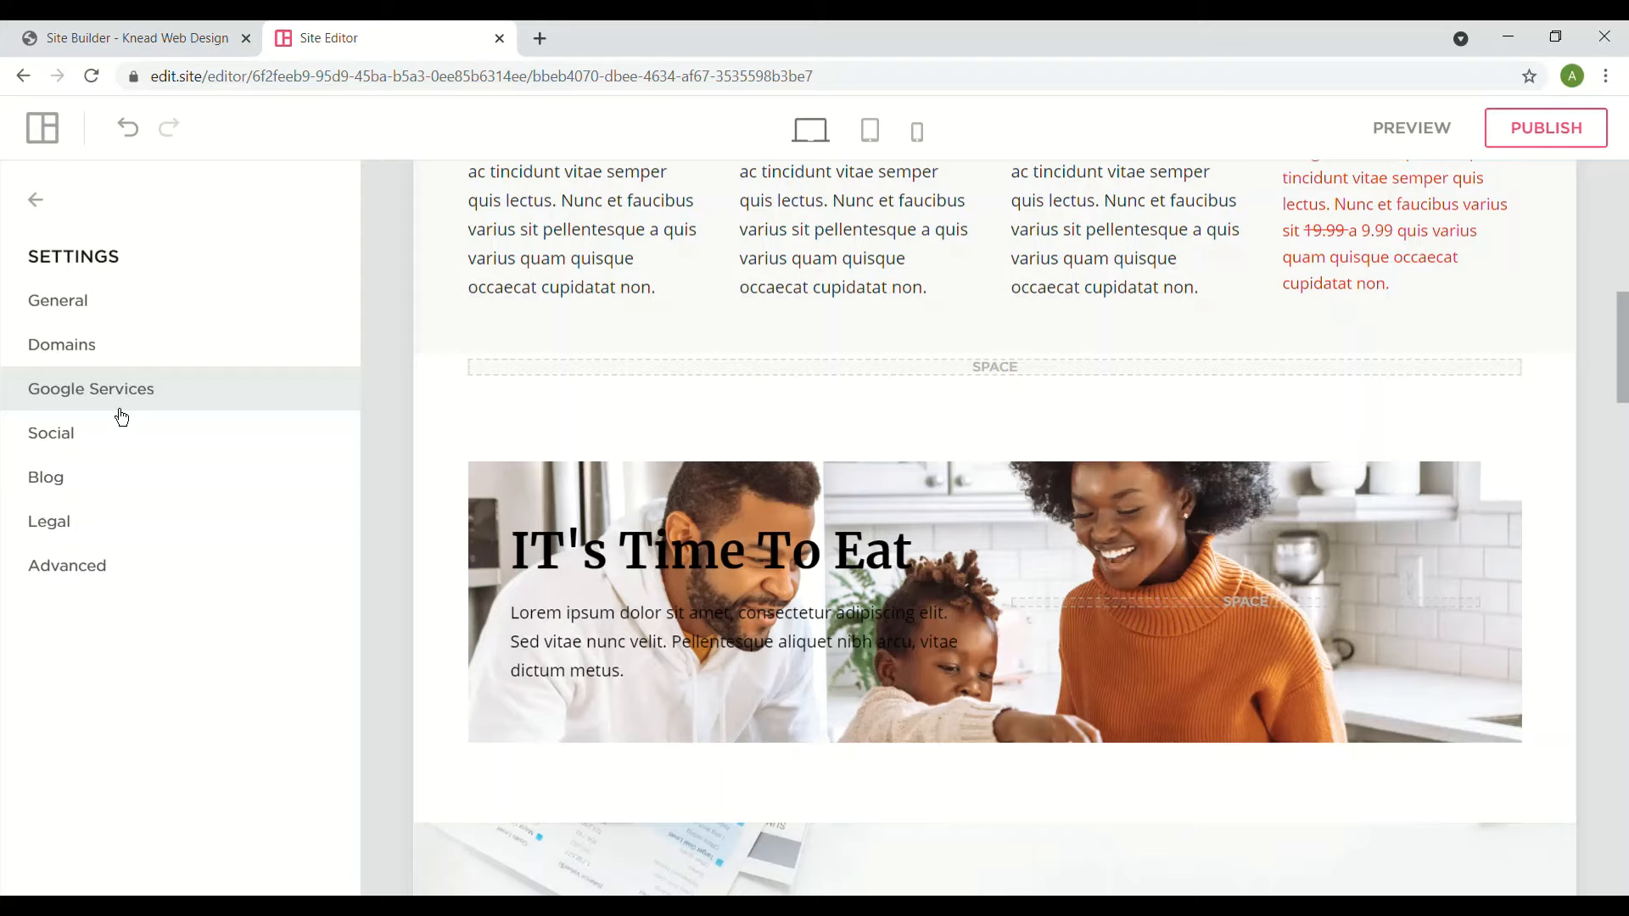
click(121, 409)
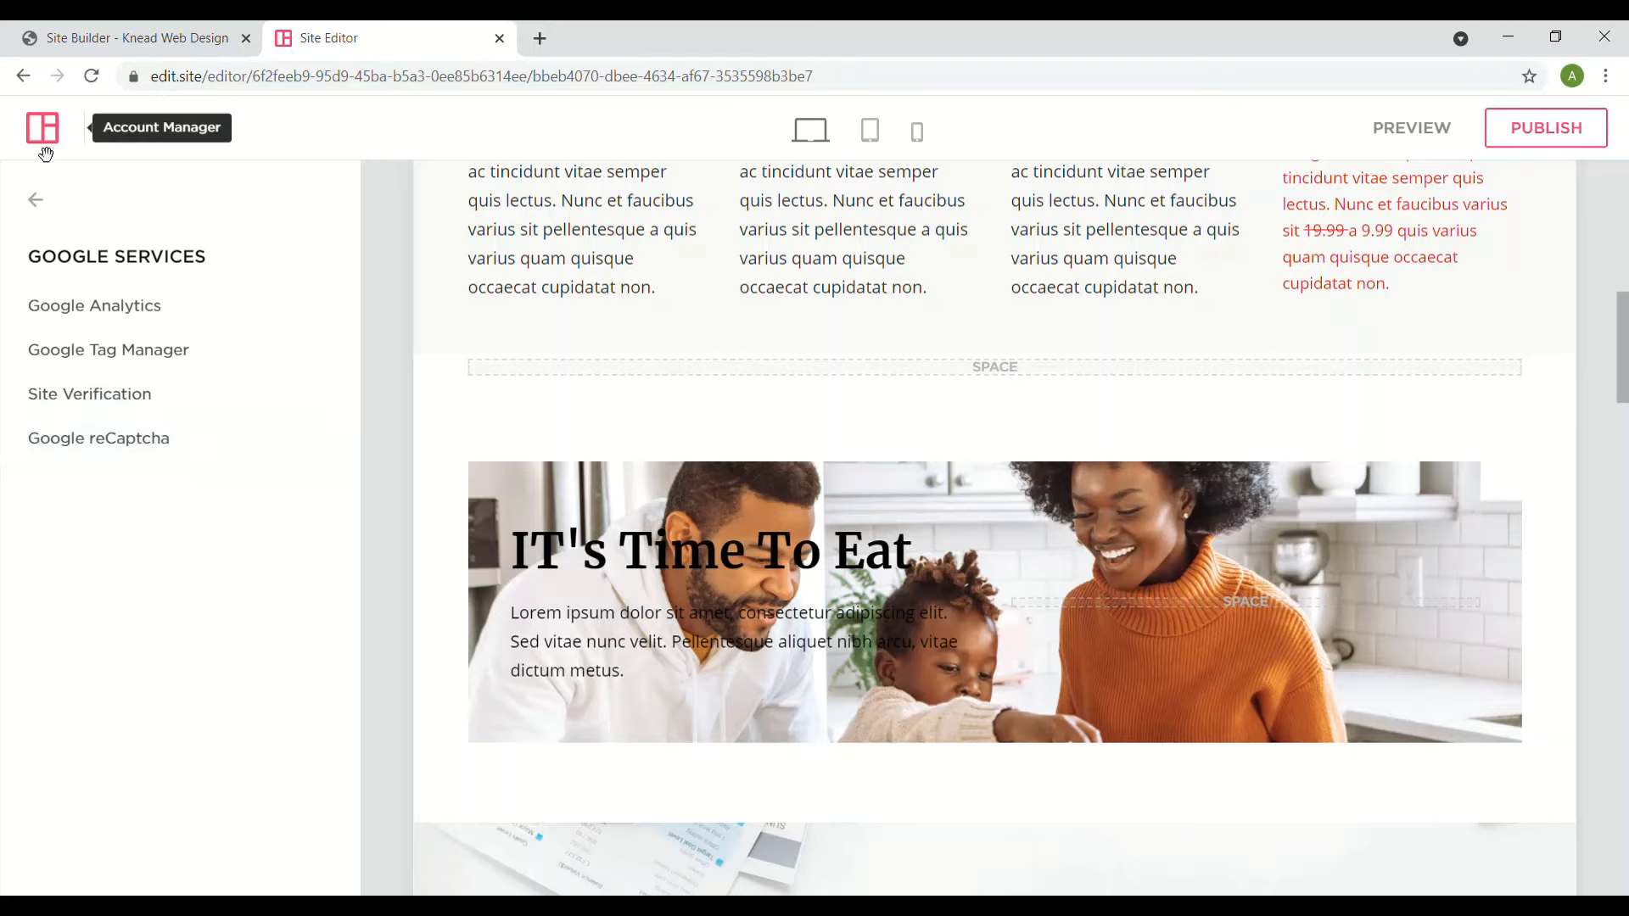
click(51, 223)
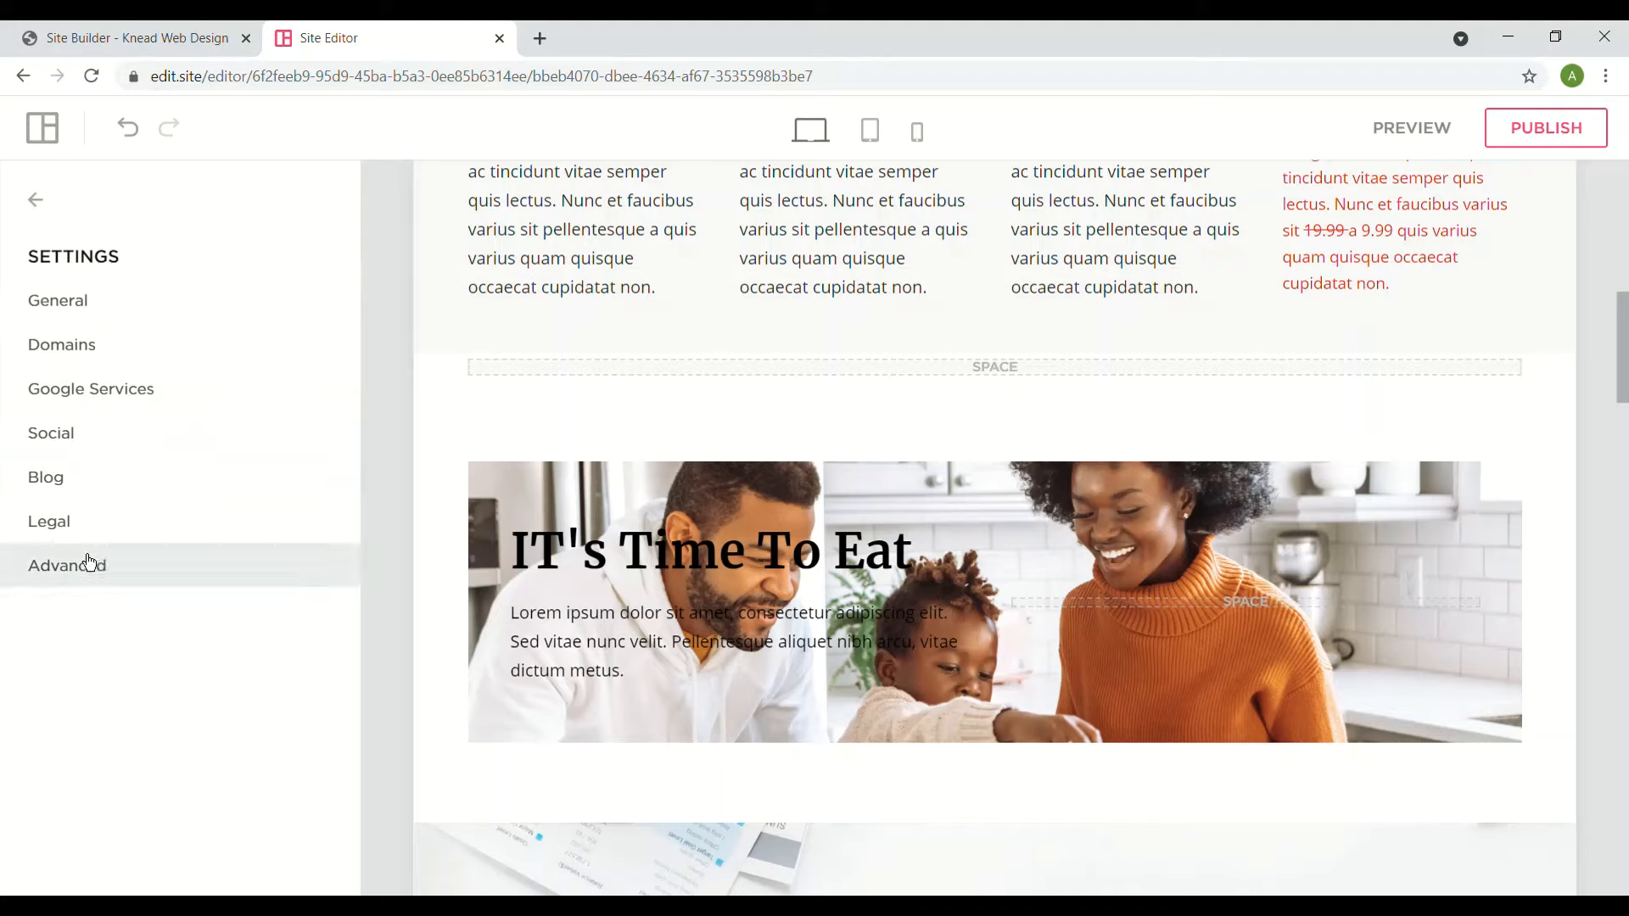
- Review the Blog and Legal settings, then open General settings
click(81, 481)
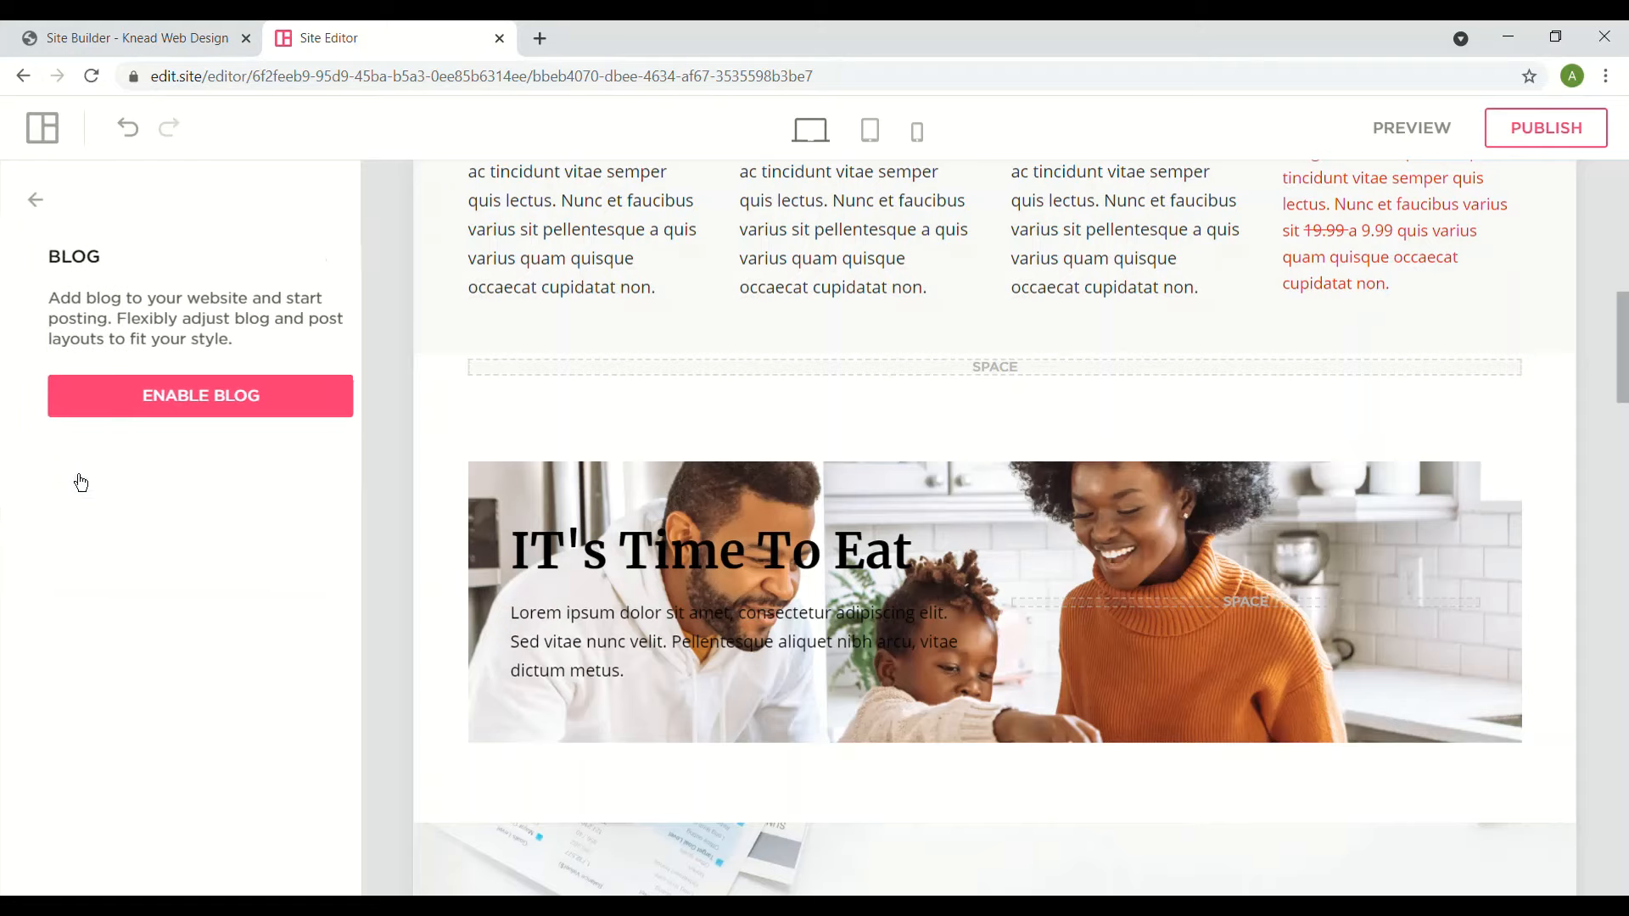
click(37, 205)
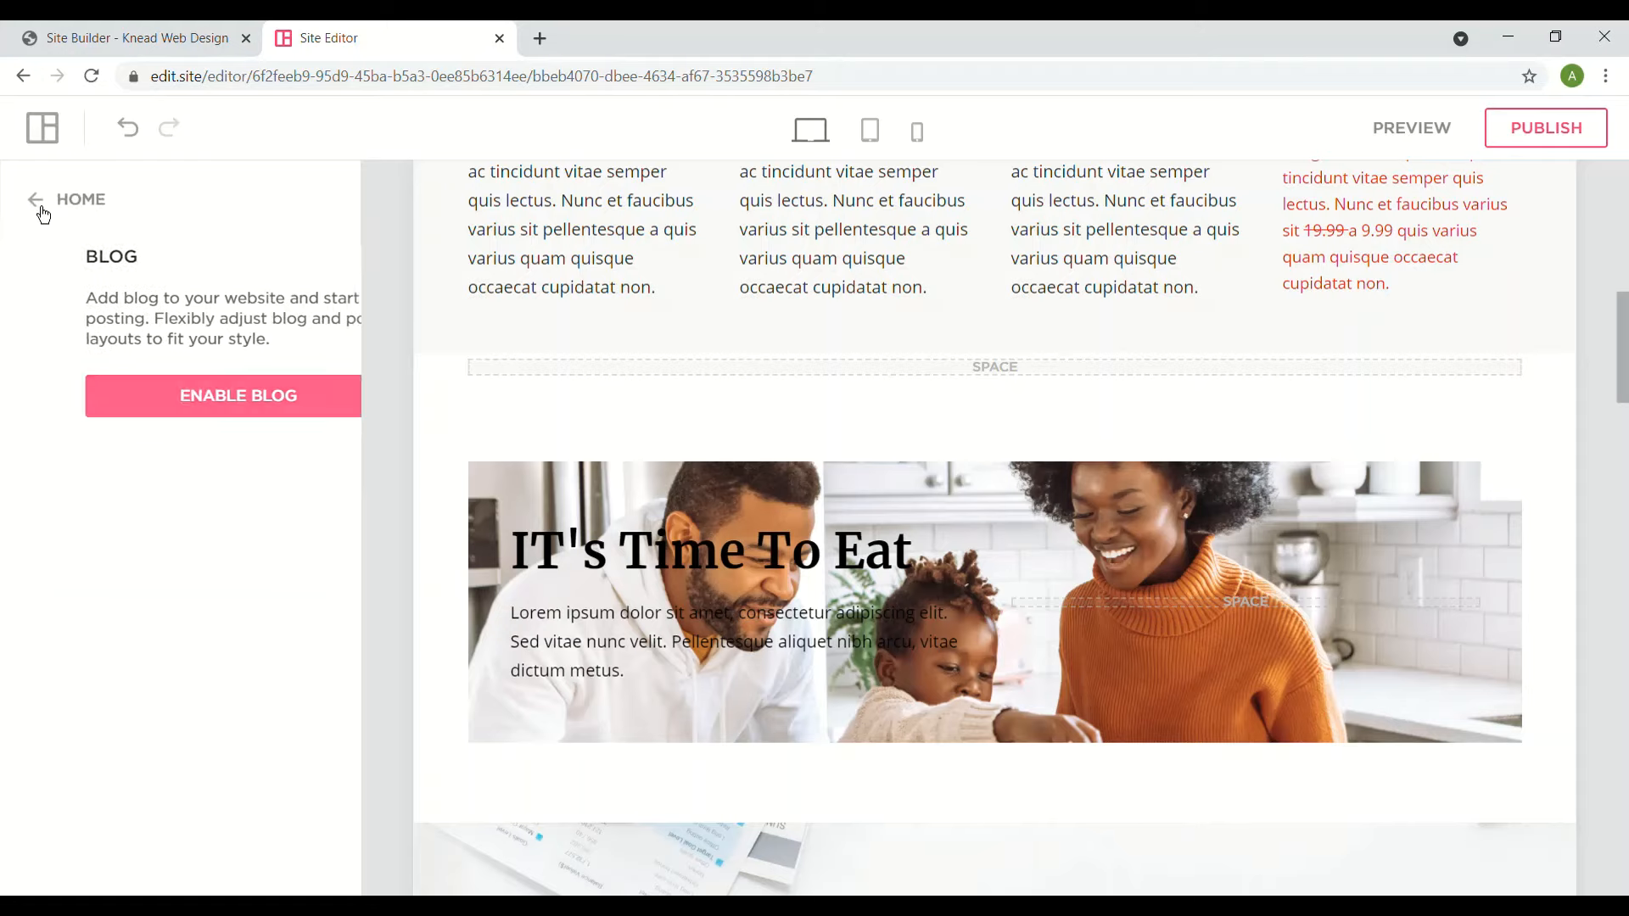
click(79, 532)
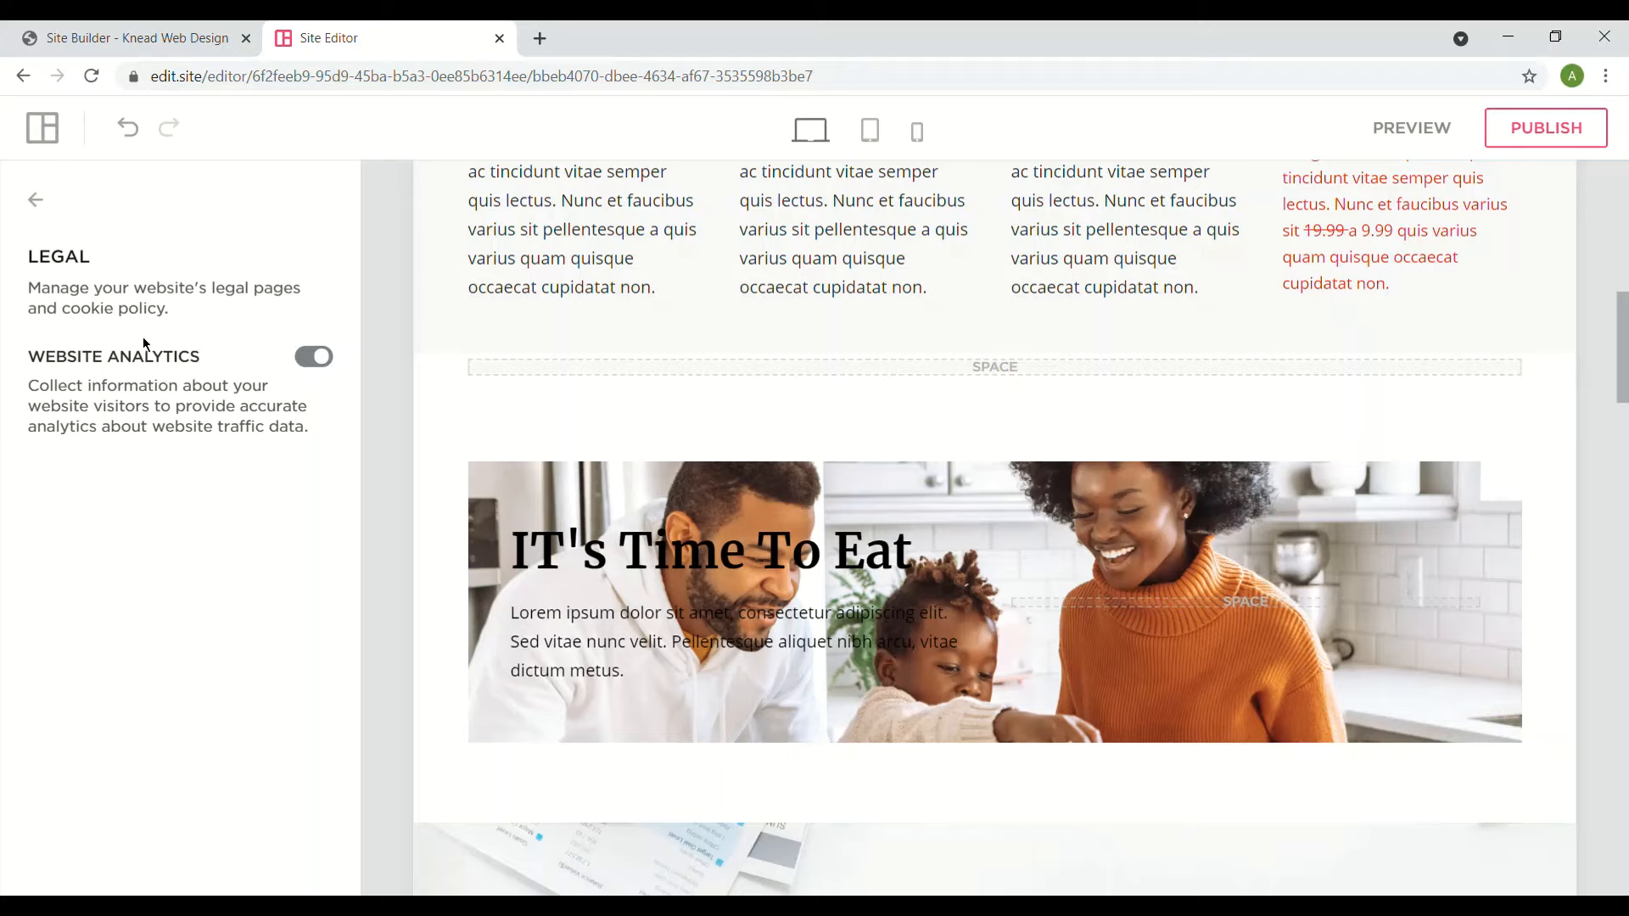
click(49, 219)
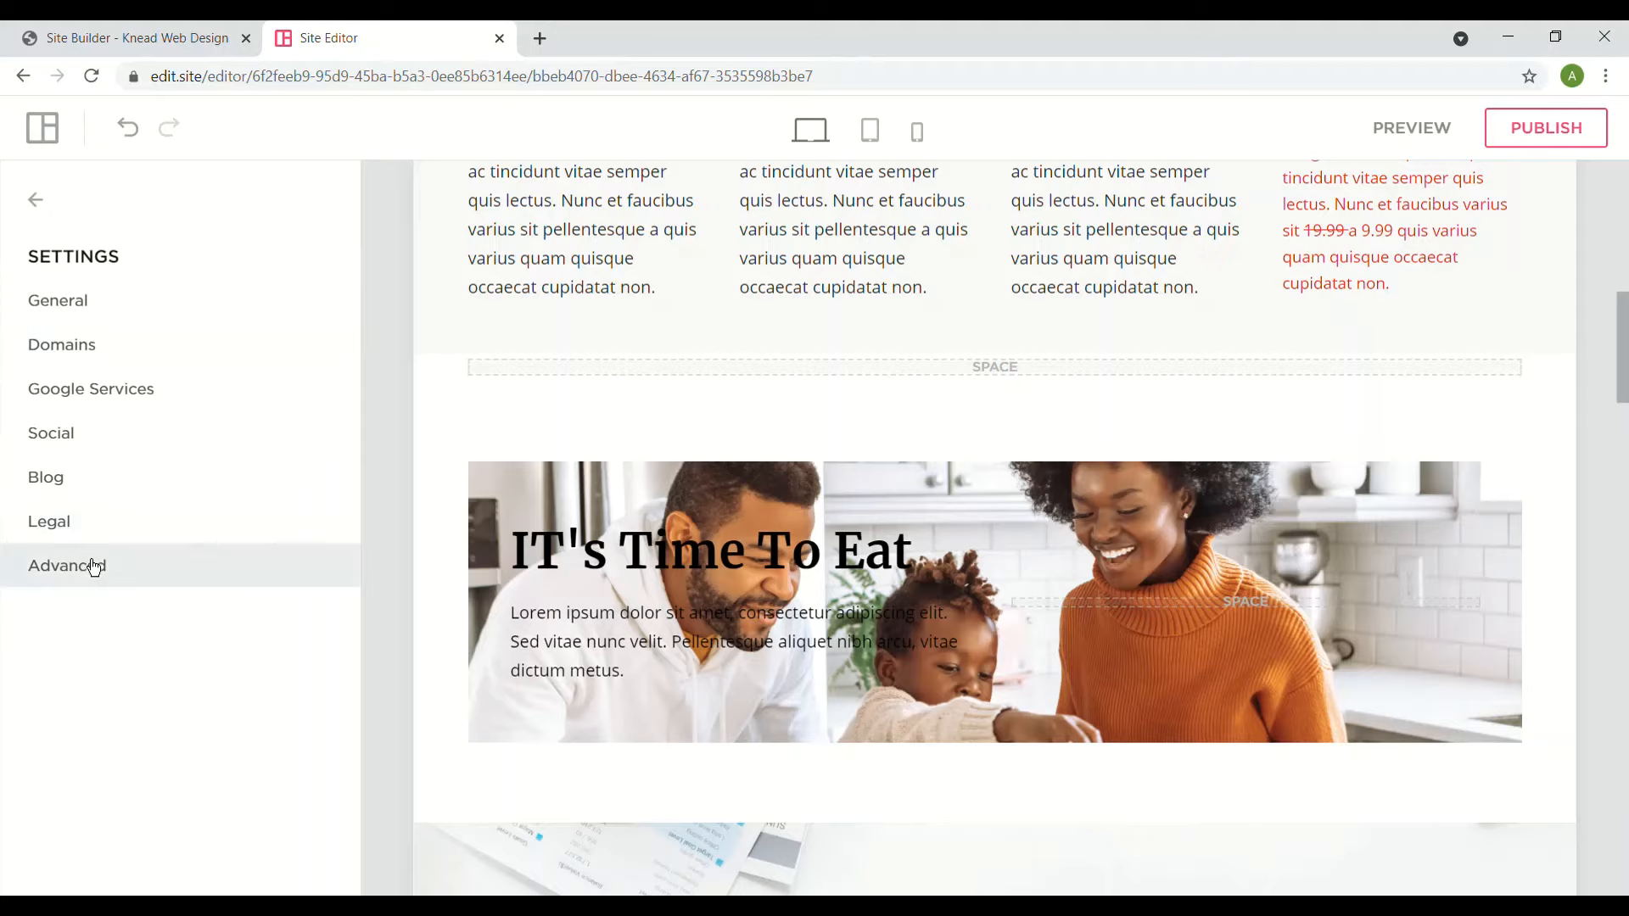
click(83, 315)
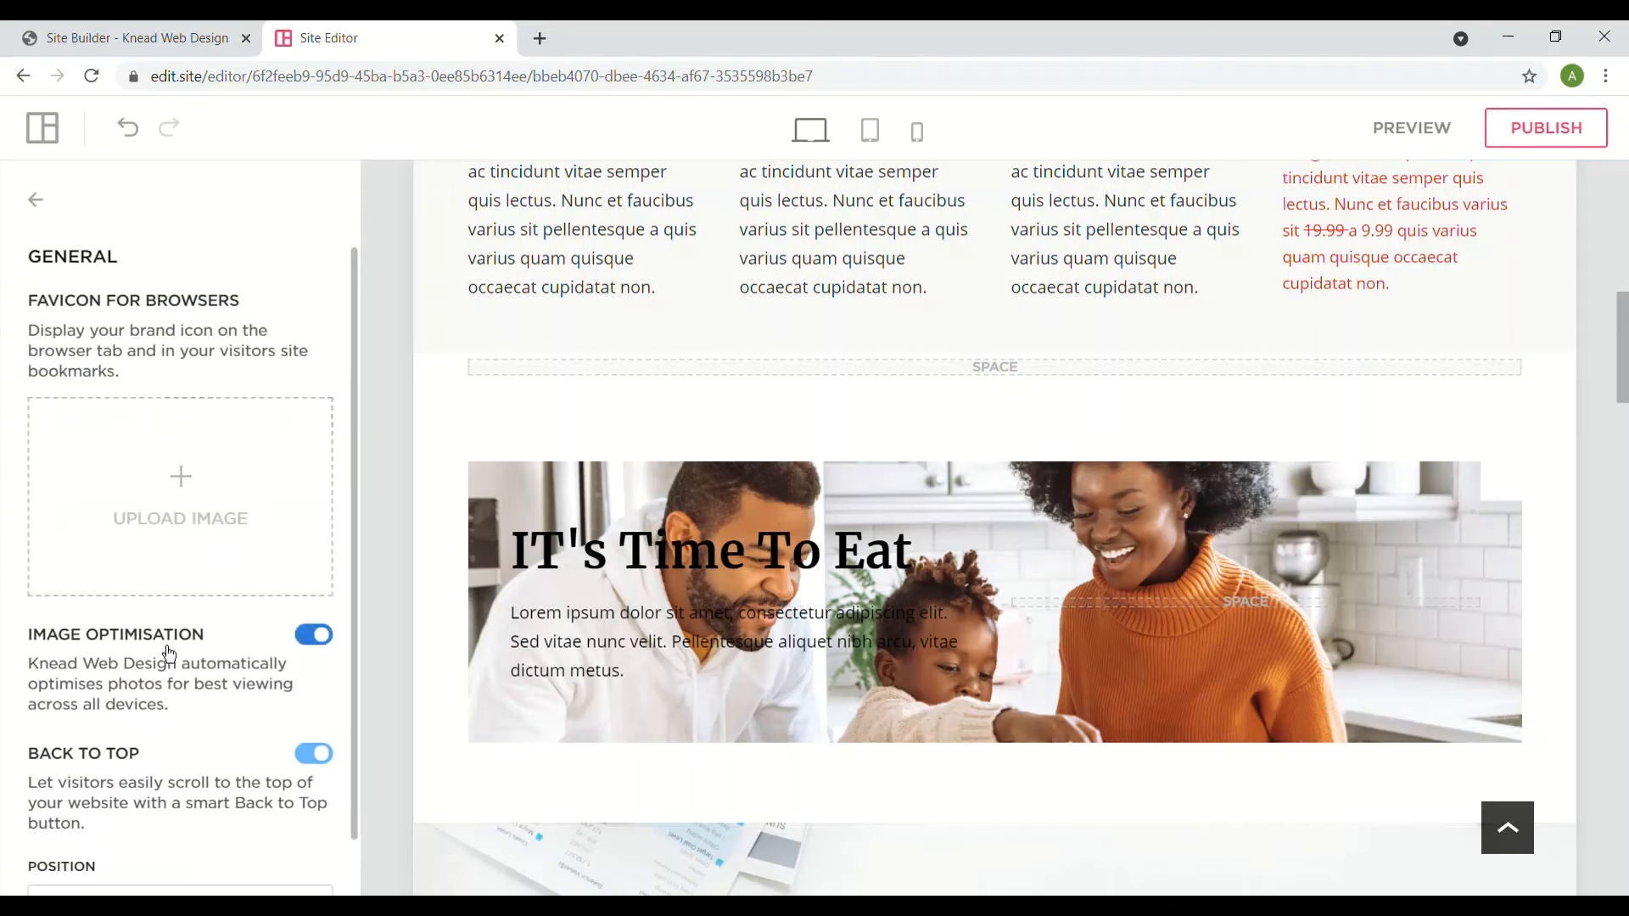
- Check the favicon, Image Optimisation and Back to Top options, then return to the Settings list
scroll(169, 653, down, 1)
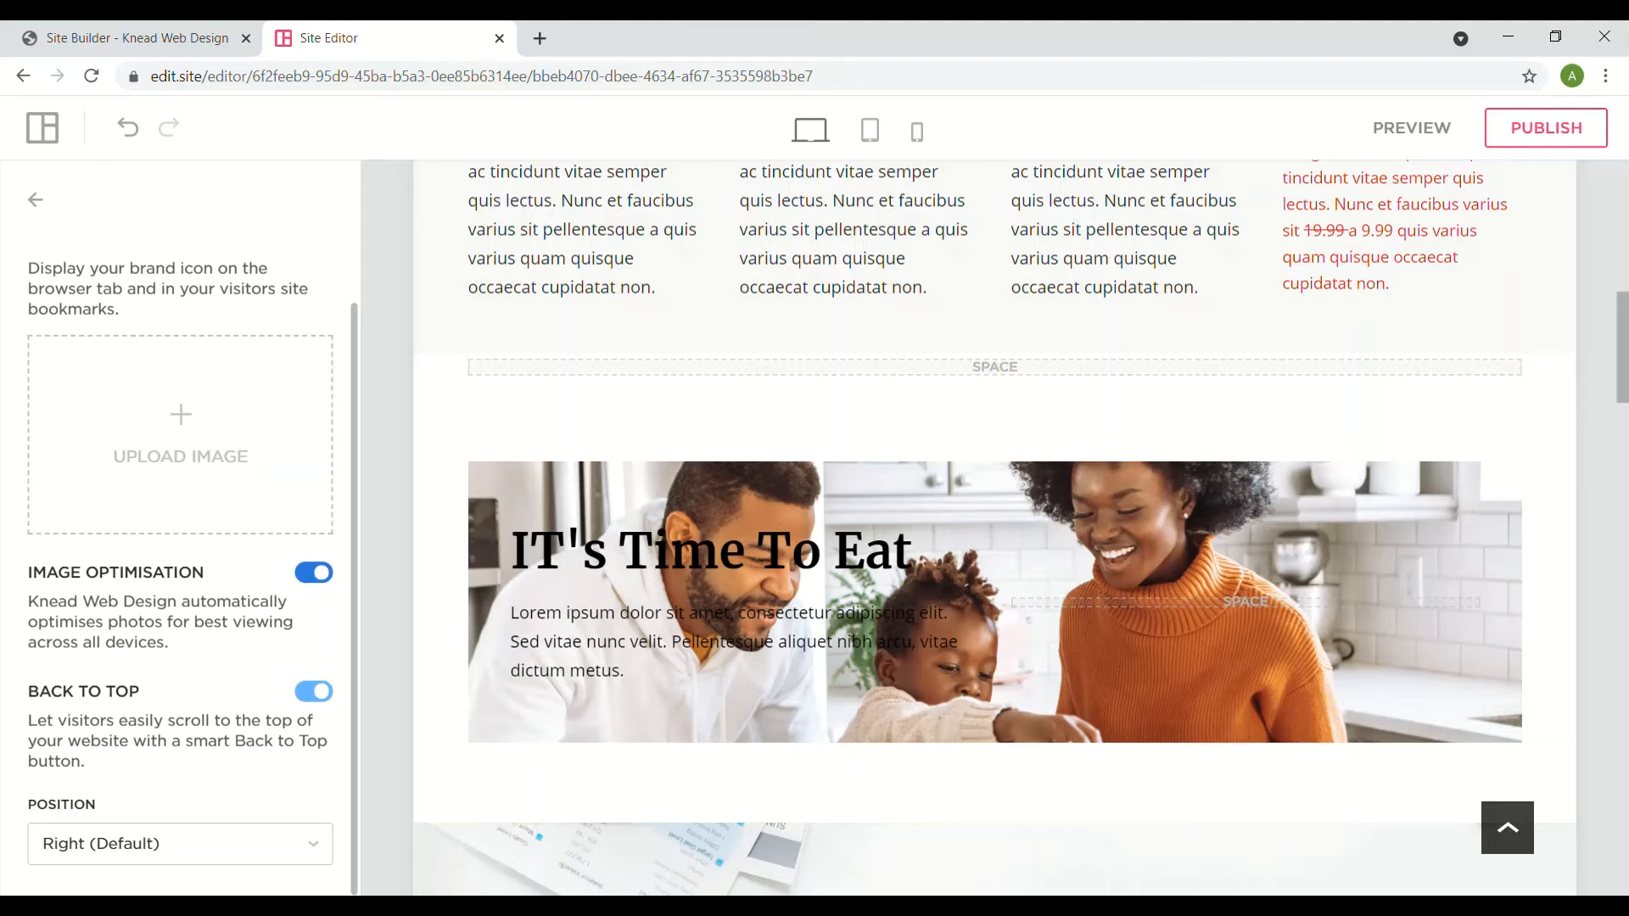
click(169, 450)
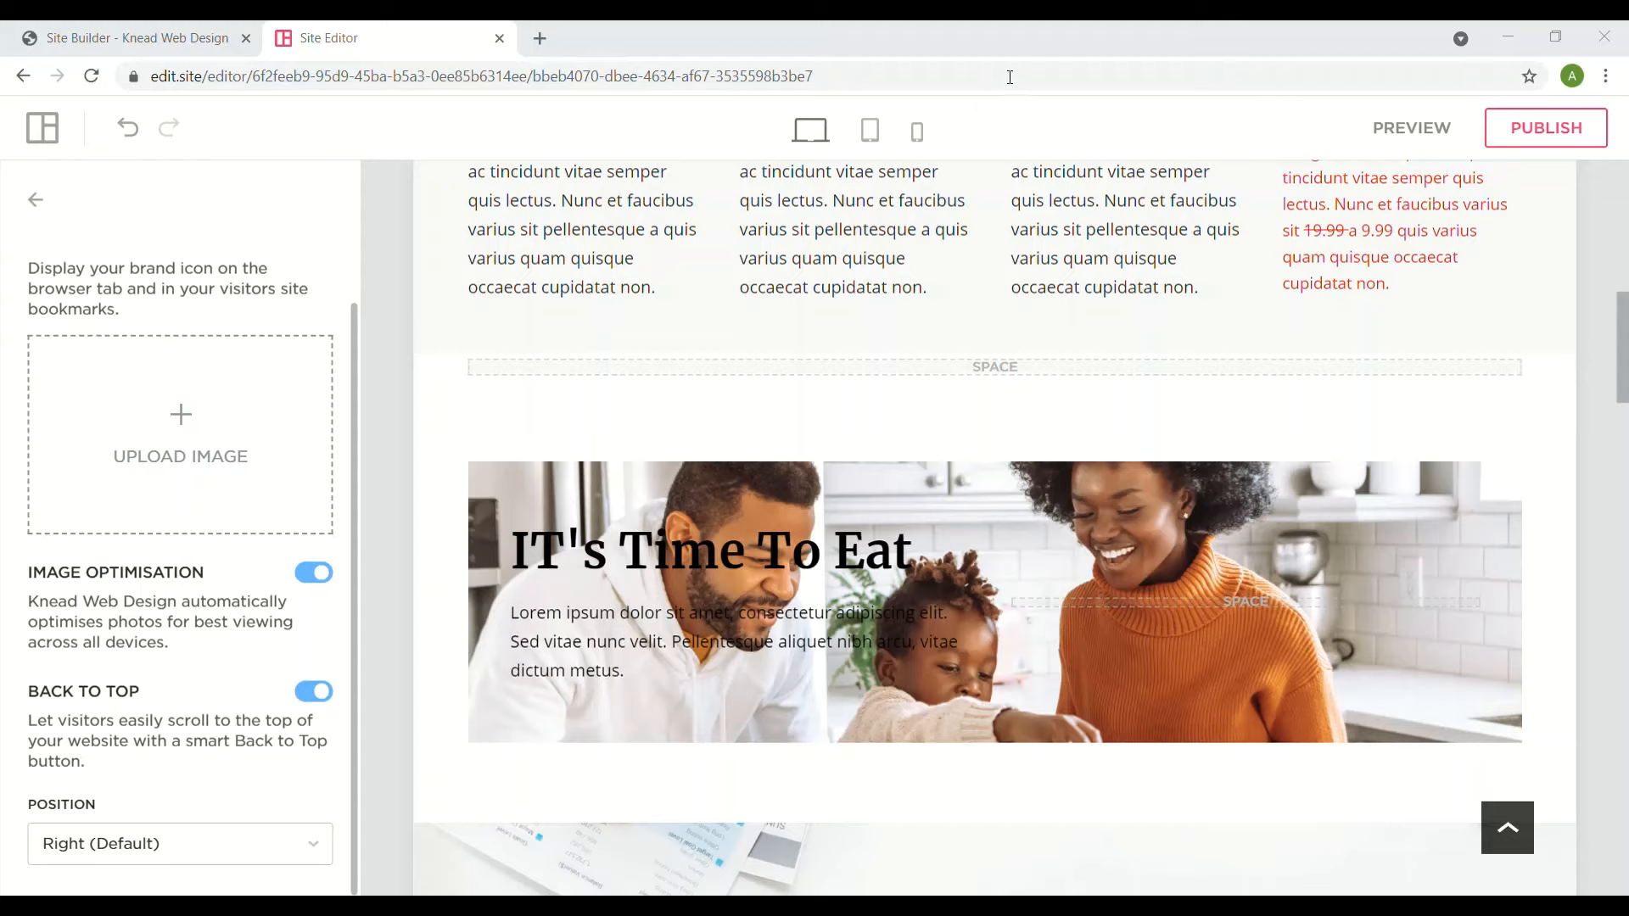
click(1003, 39)
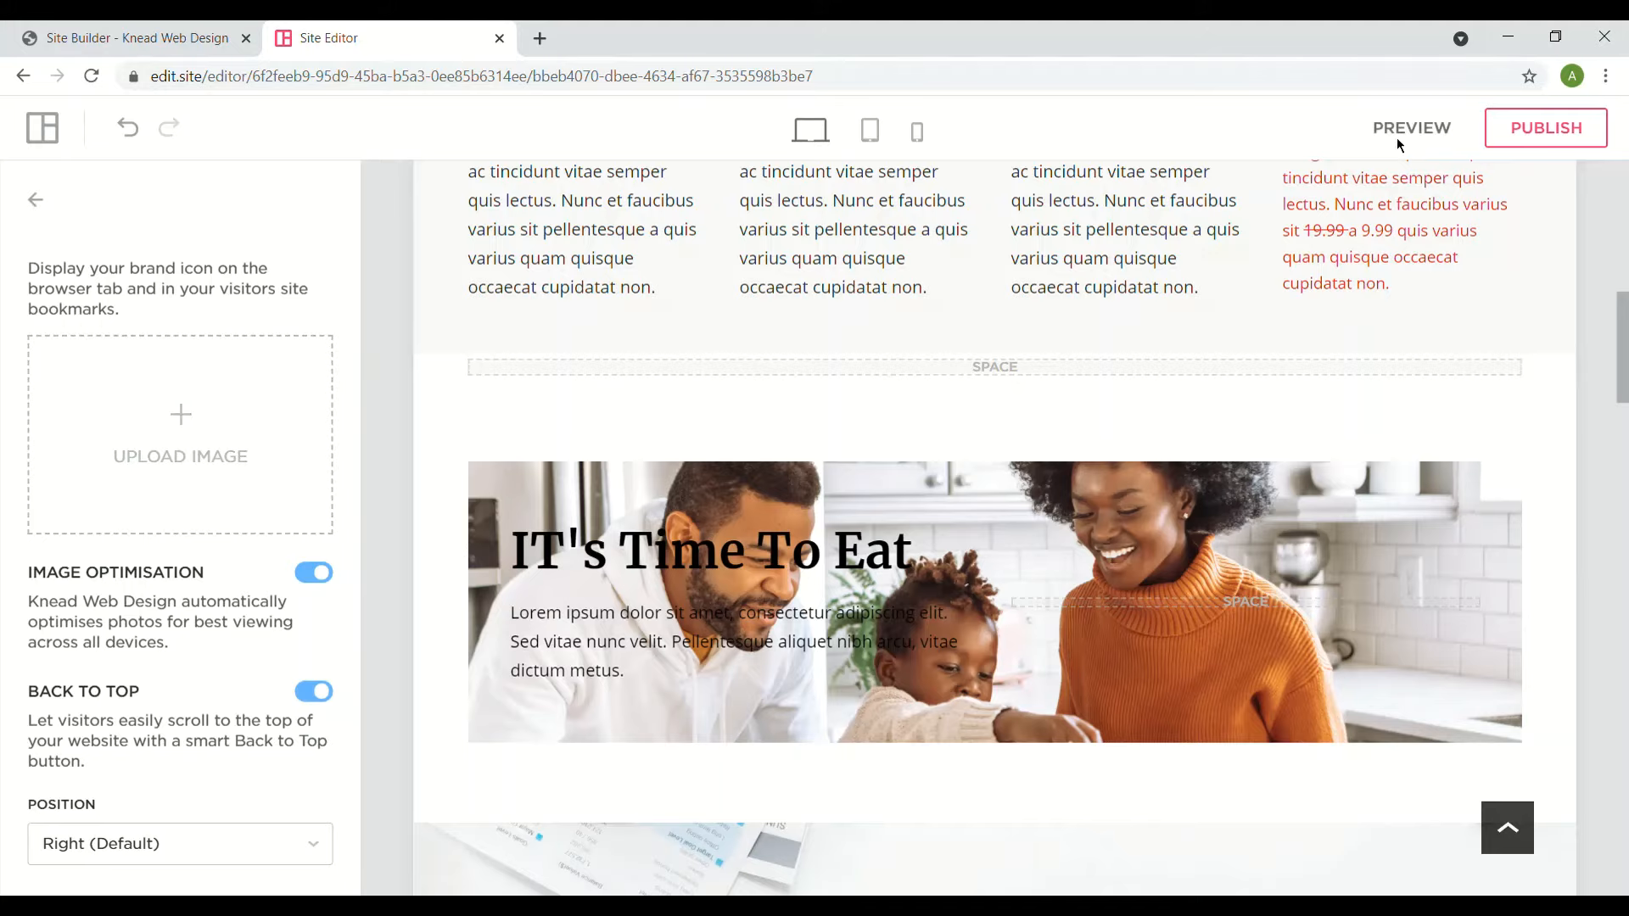
drag(1622, 358, 1620, 222)
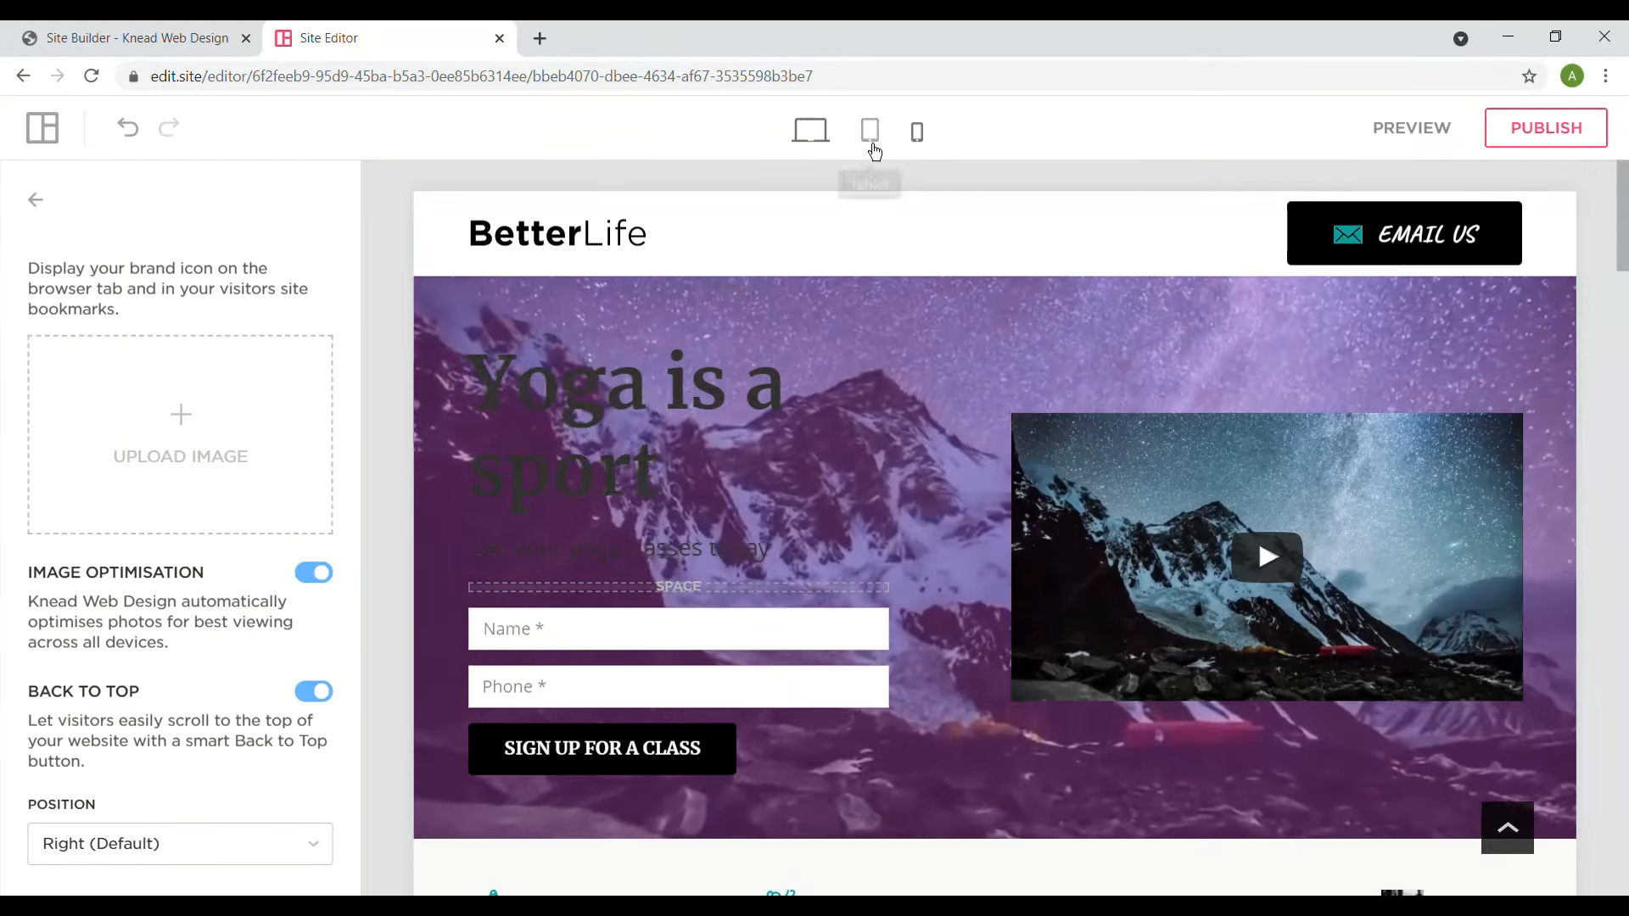
click(38, 202)
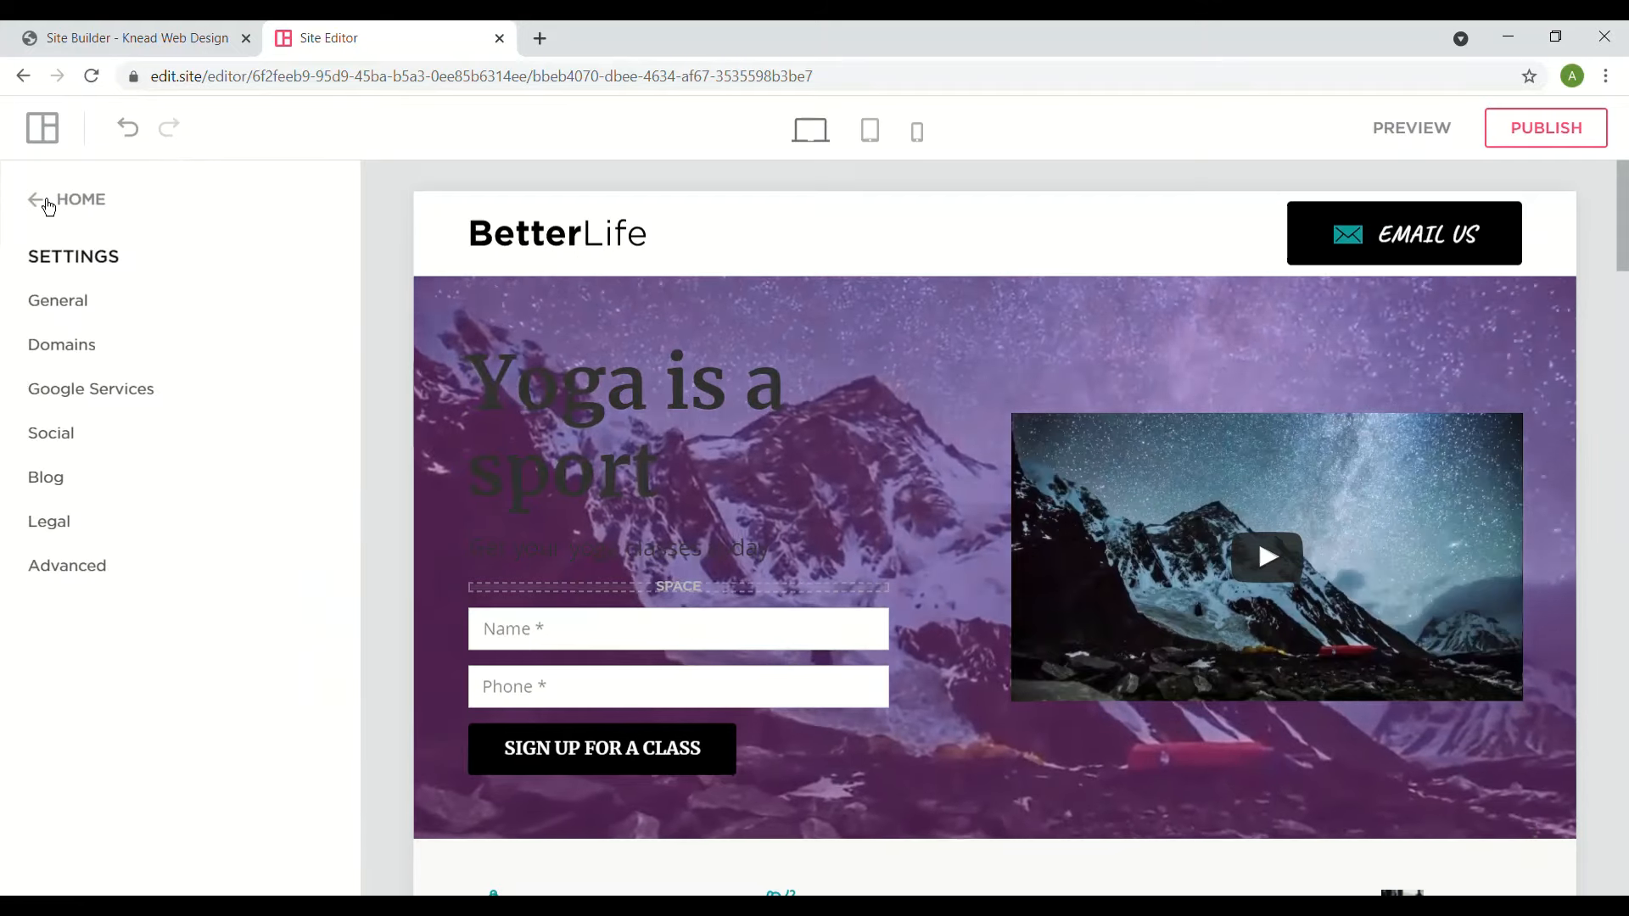
- Close Settings to return to the editor and scroll over the yoga page
click(37, 198)
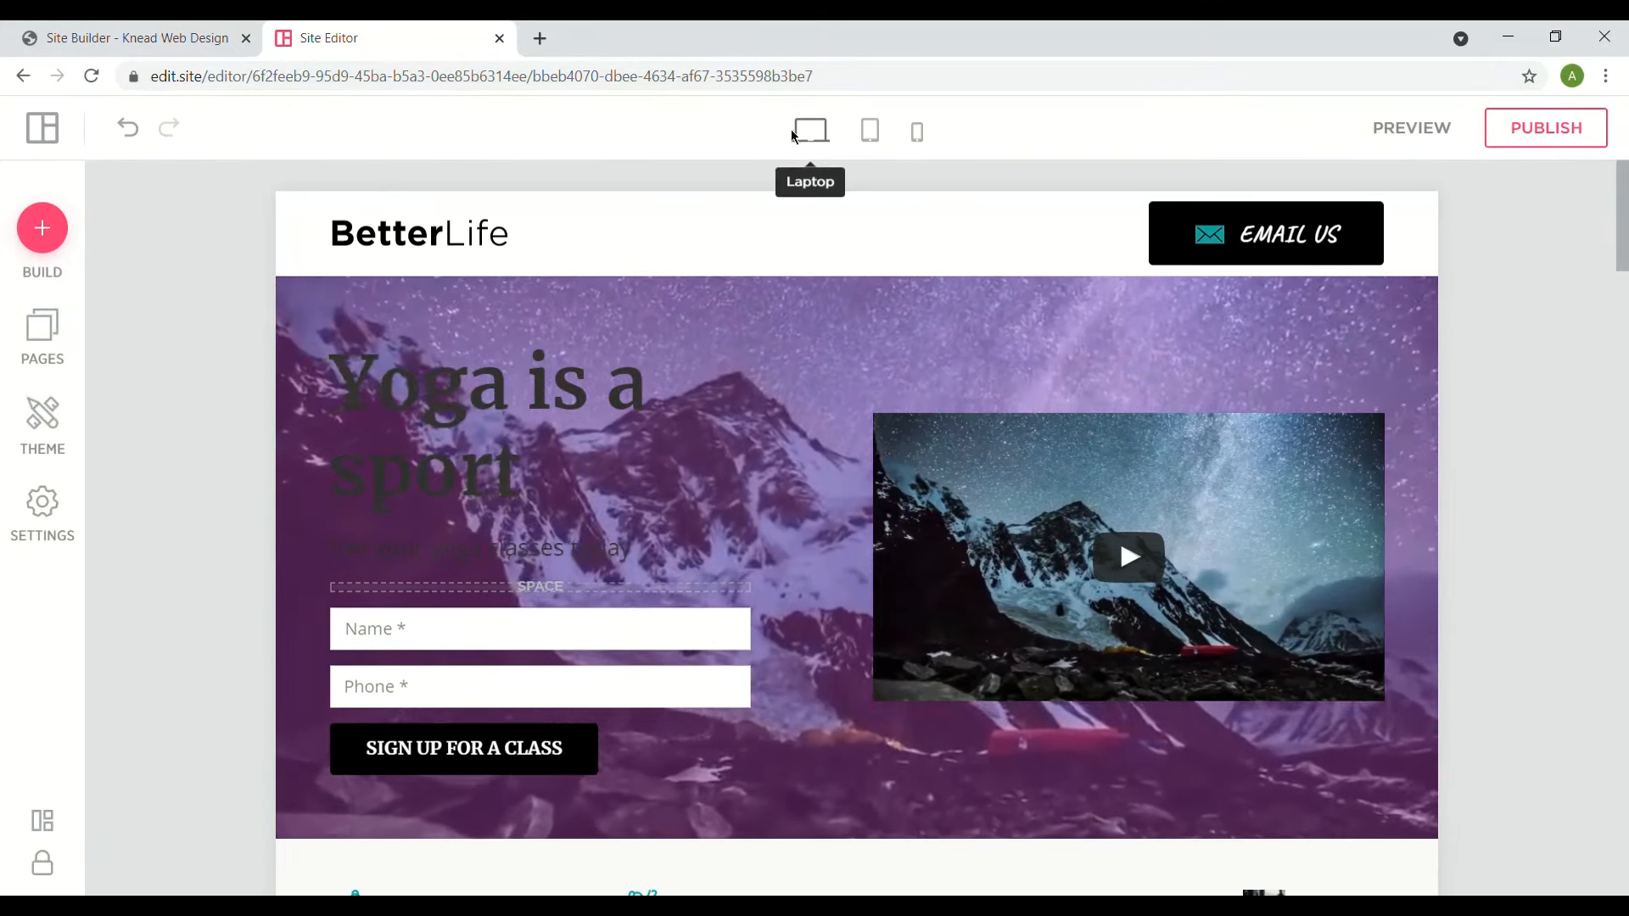
scroll(857, 526, down, 20)
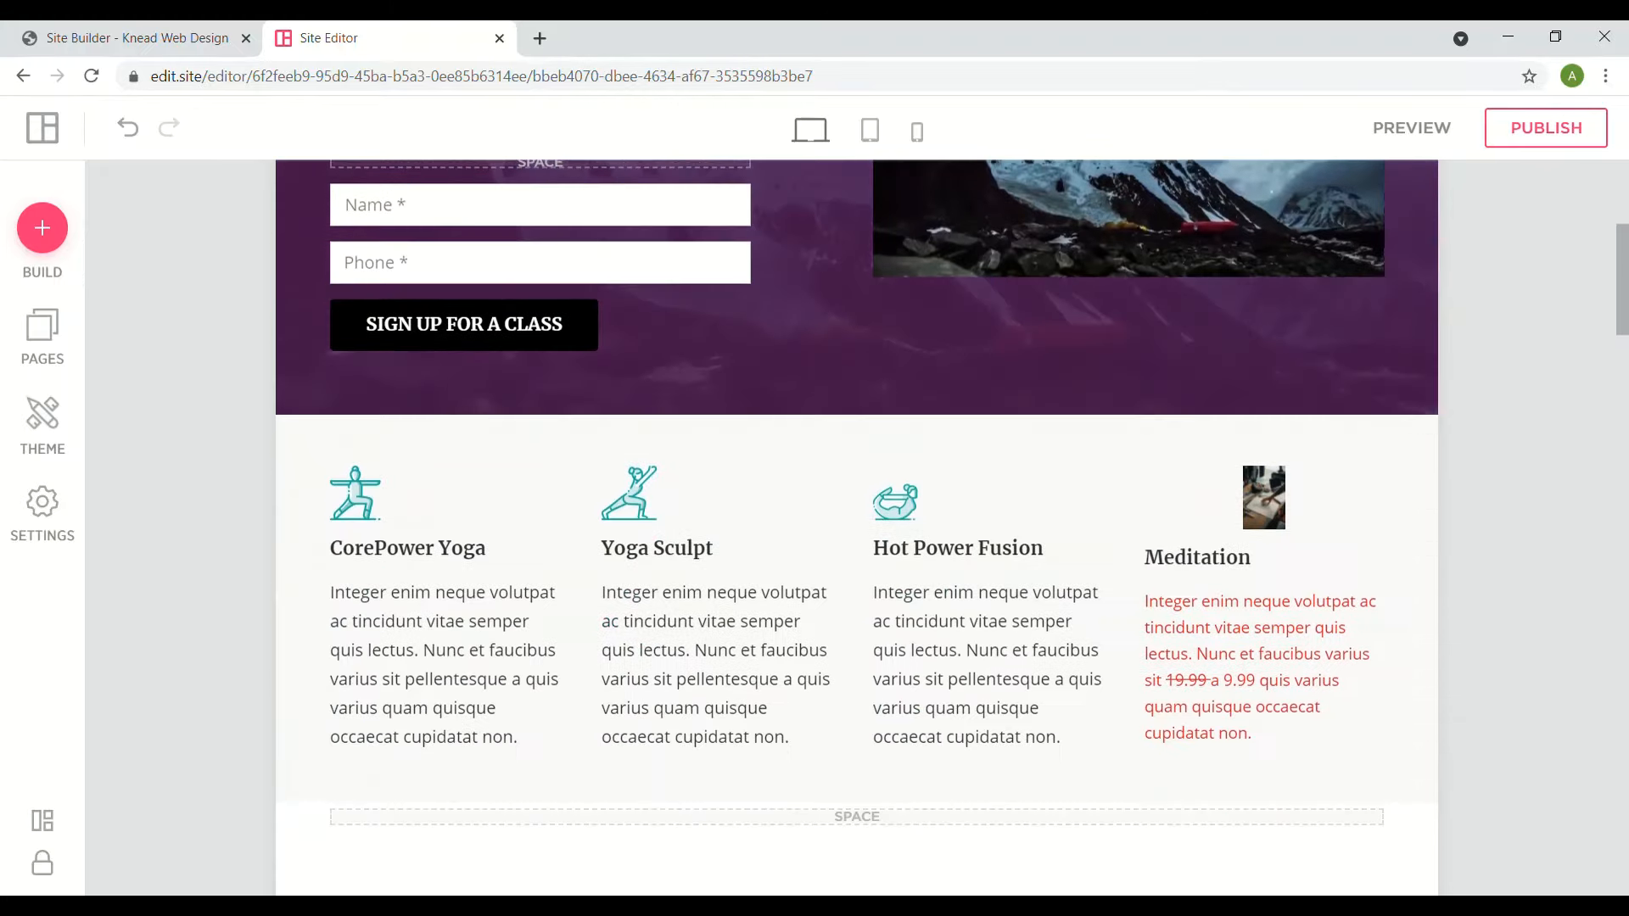
scroll(857, 526, down, 7)
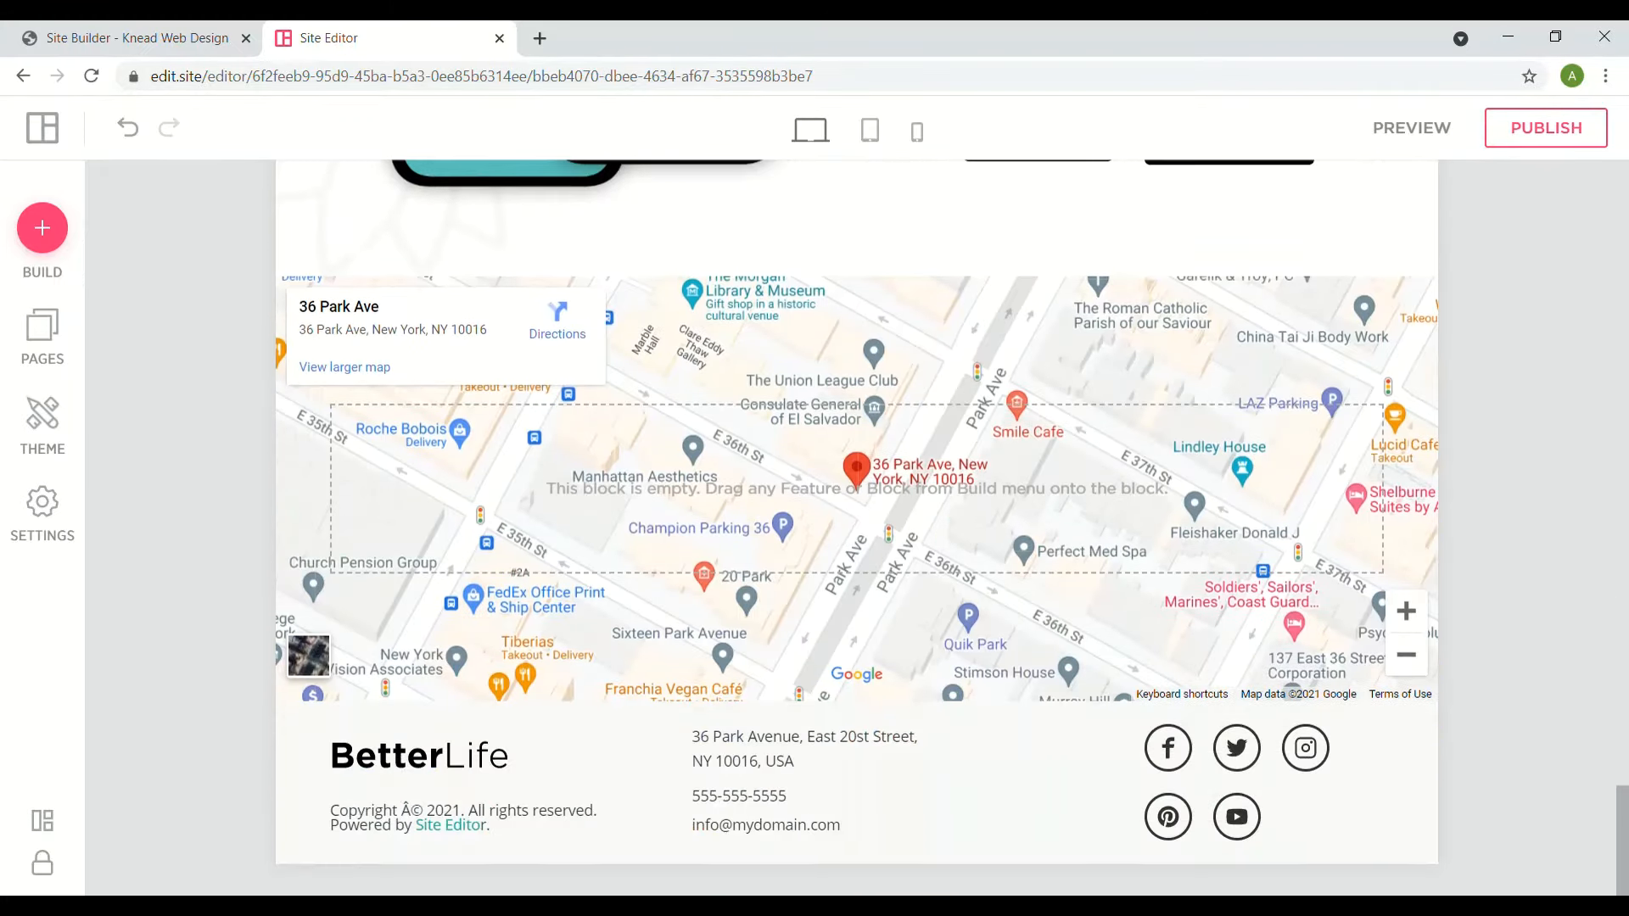
scroll(856, 526, up, 20)
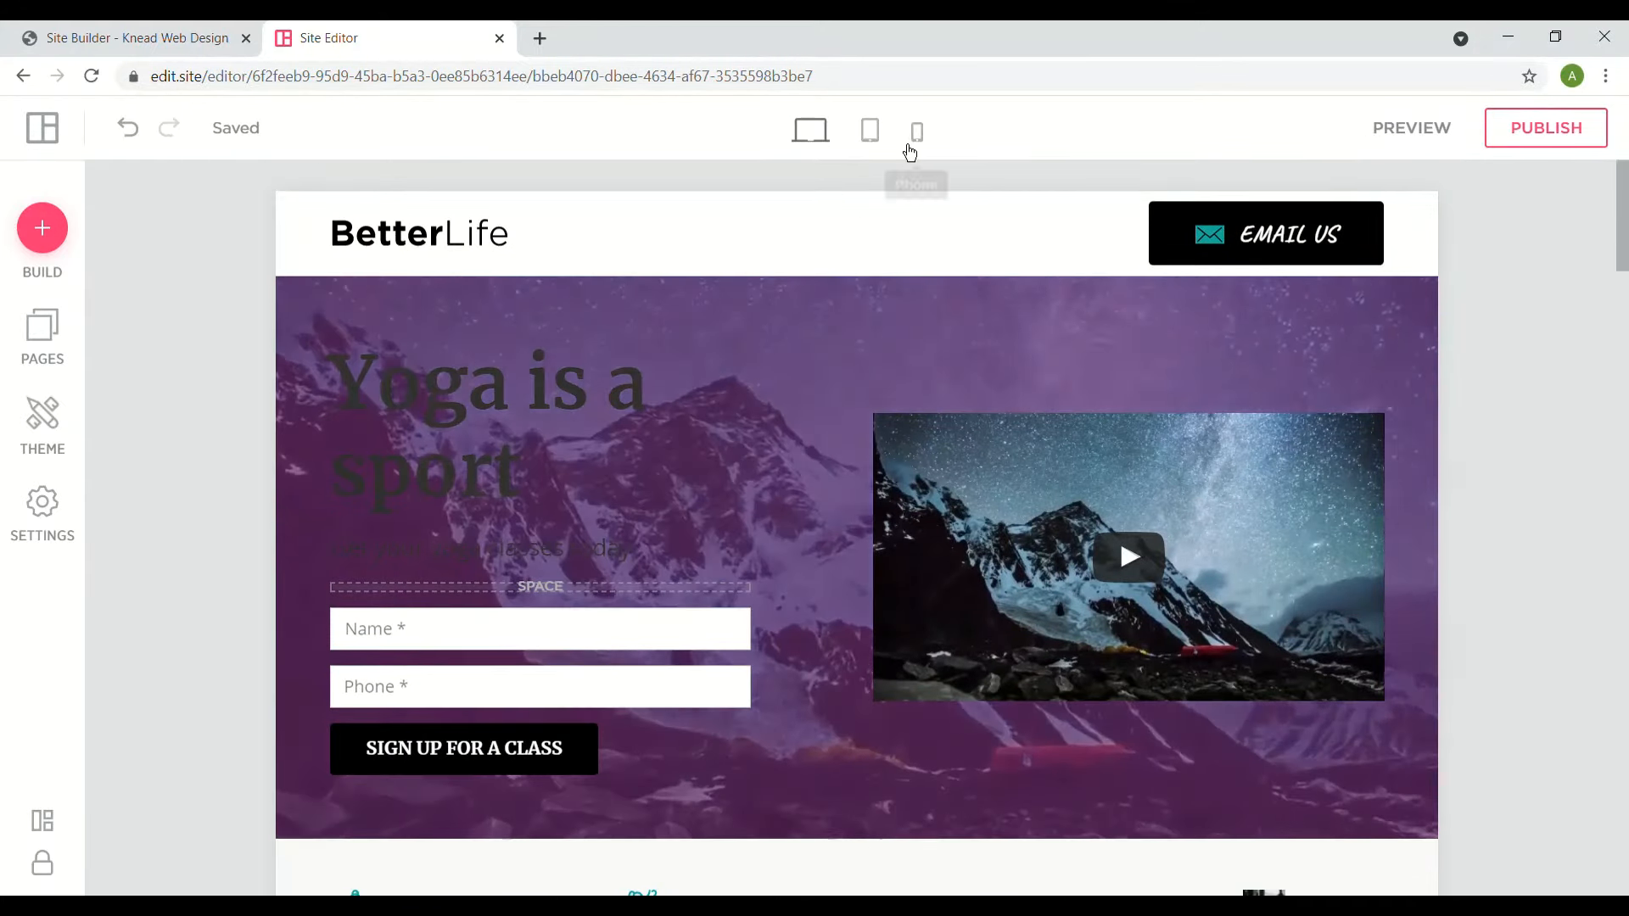
- Scroll through the yoga page in tablet view, then switch to the phone layout
click(875, 136)
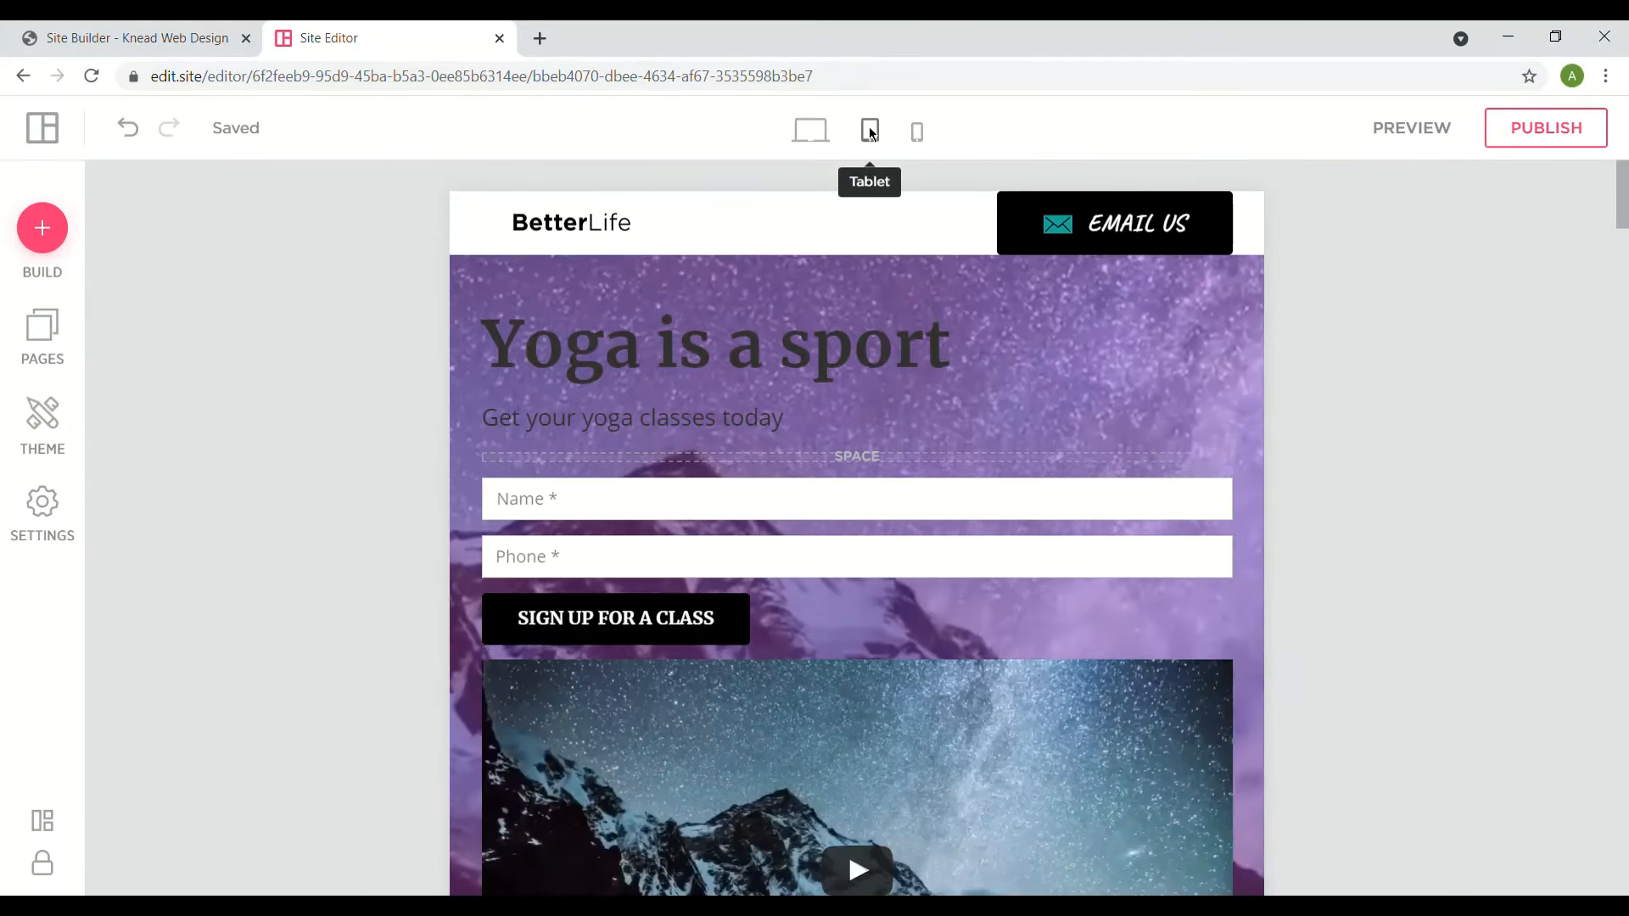
click(764, 406)
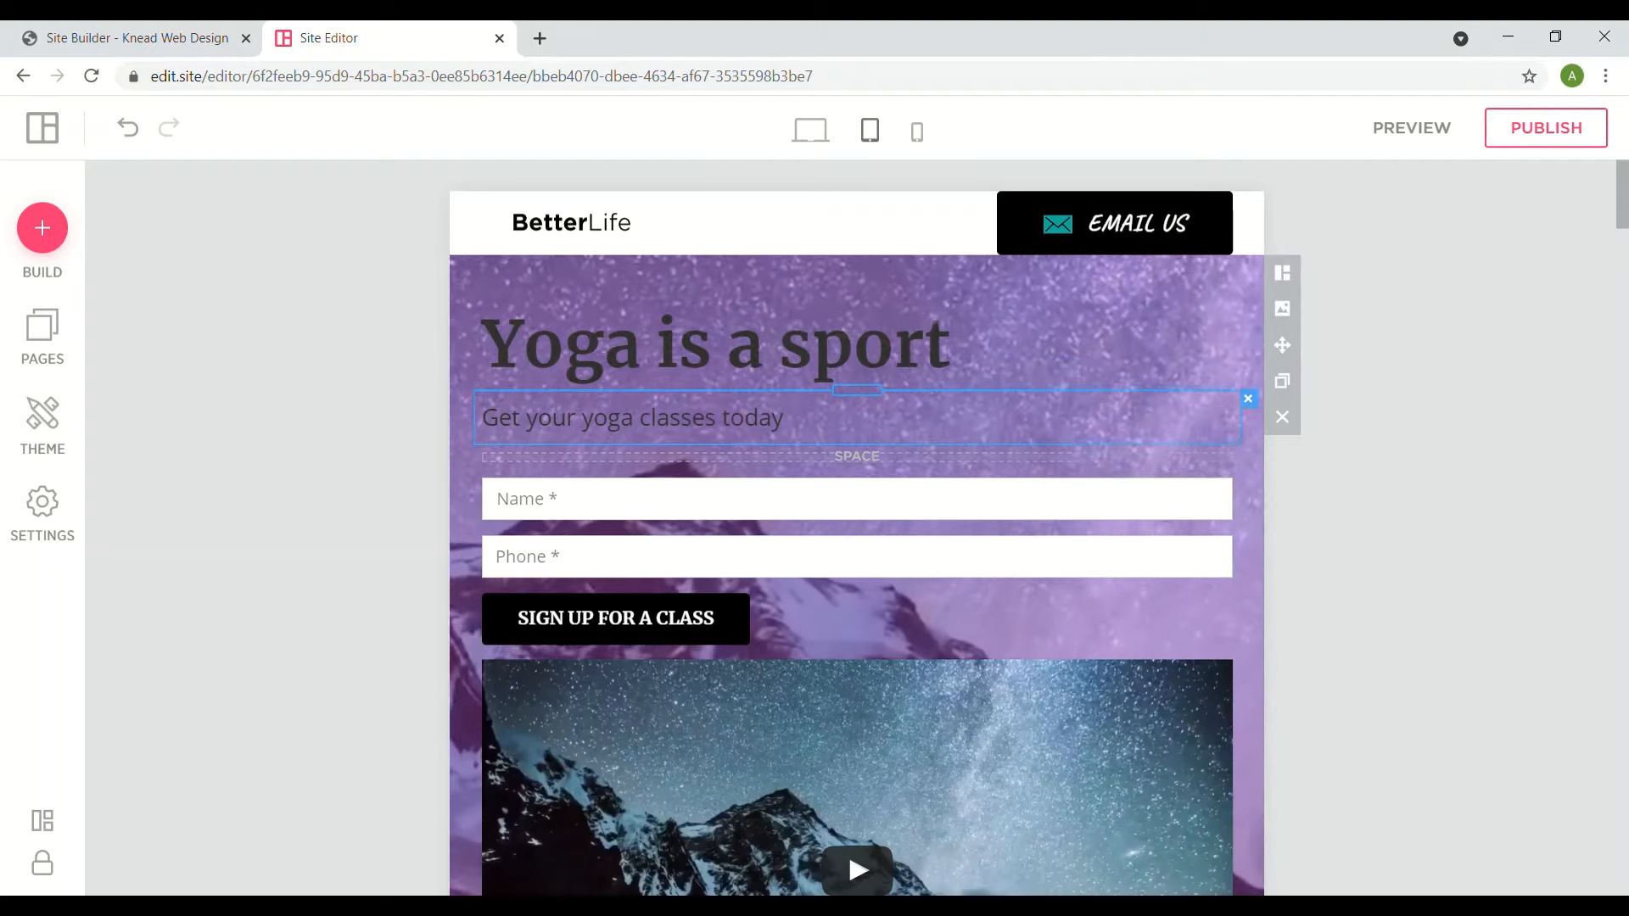
scroll(857, 526, down, 3)
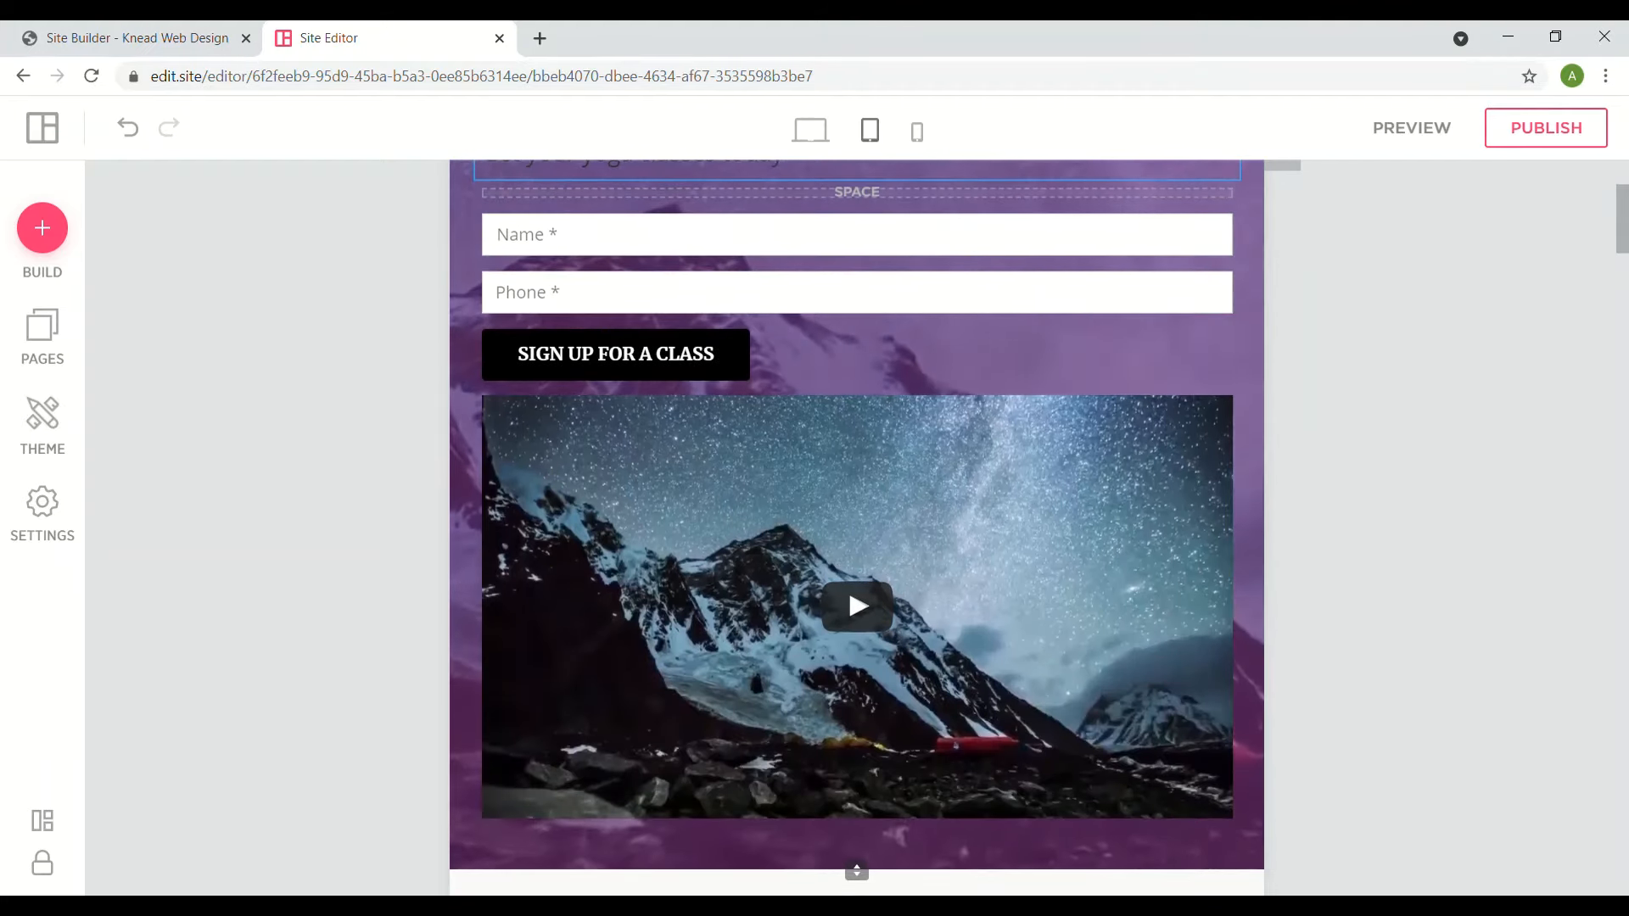
scroll(857, 526, down, 8)
scroll(856, 526, down, 13)
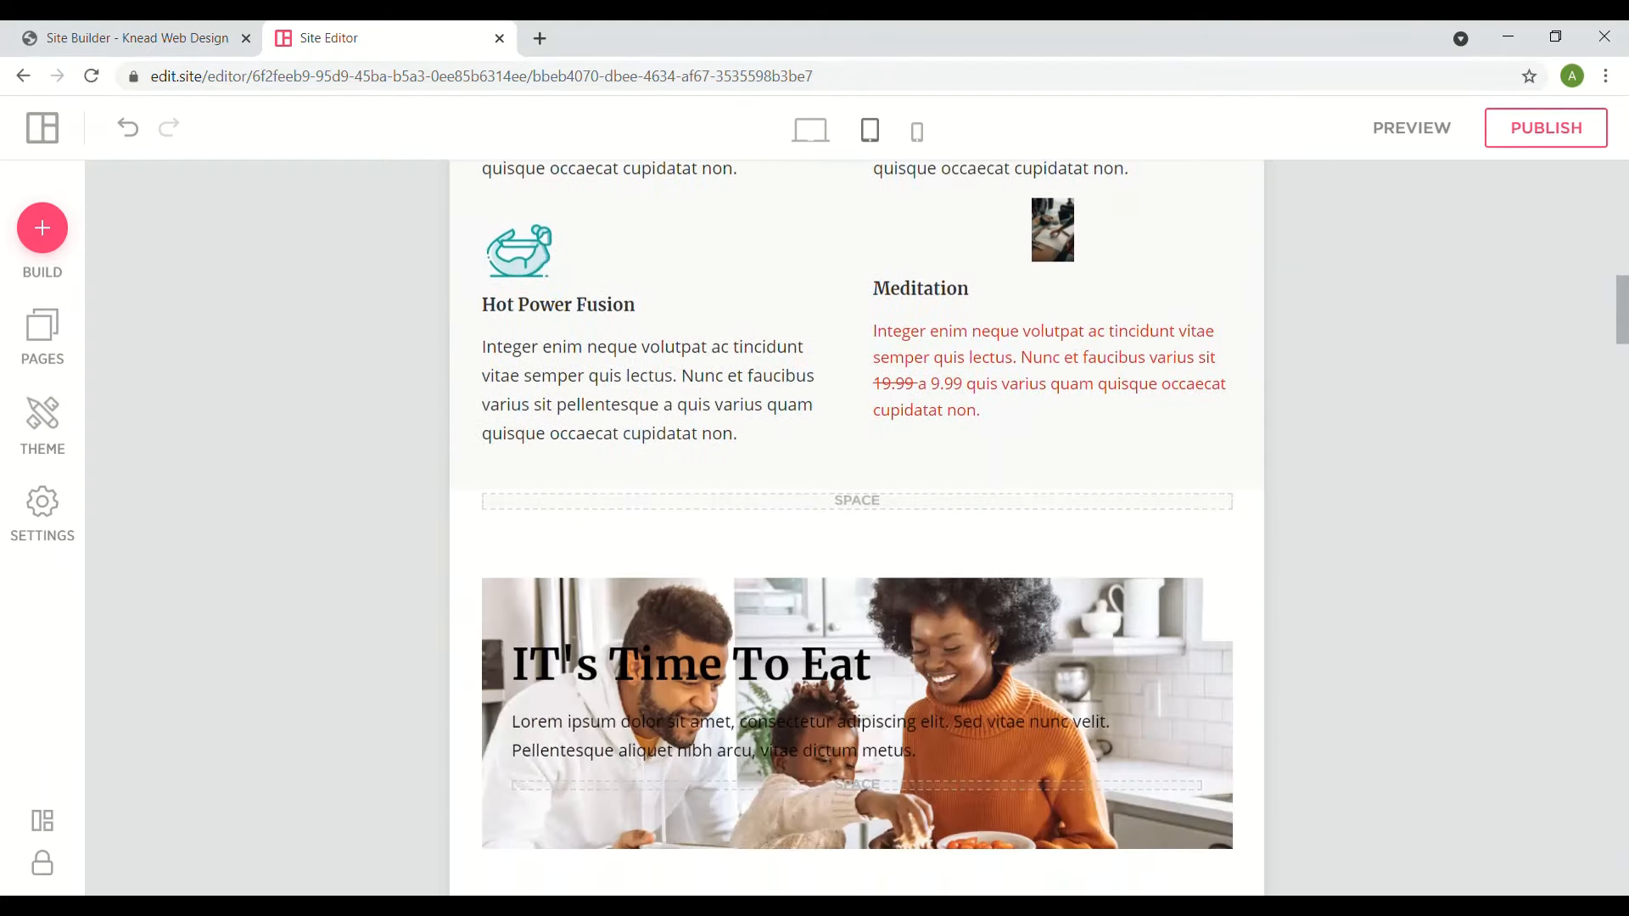
scroll(857, 526, down, 11)
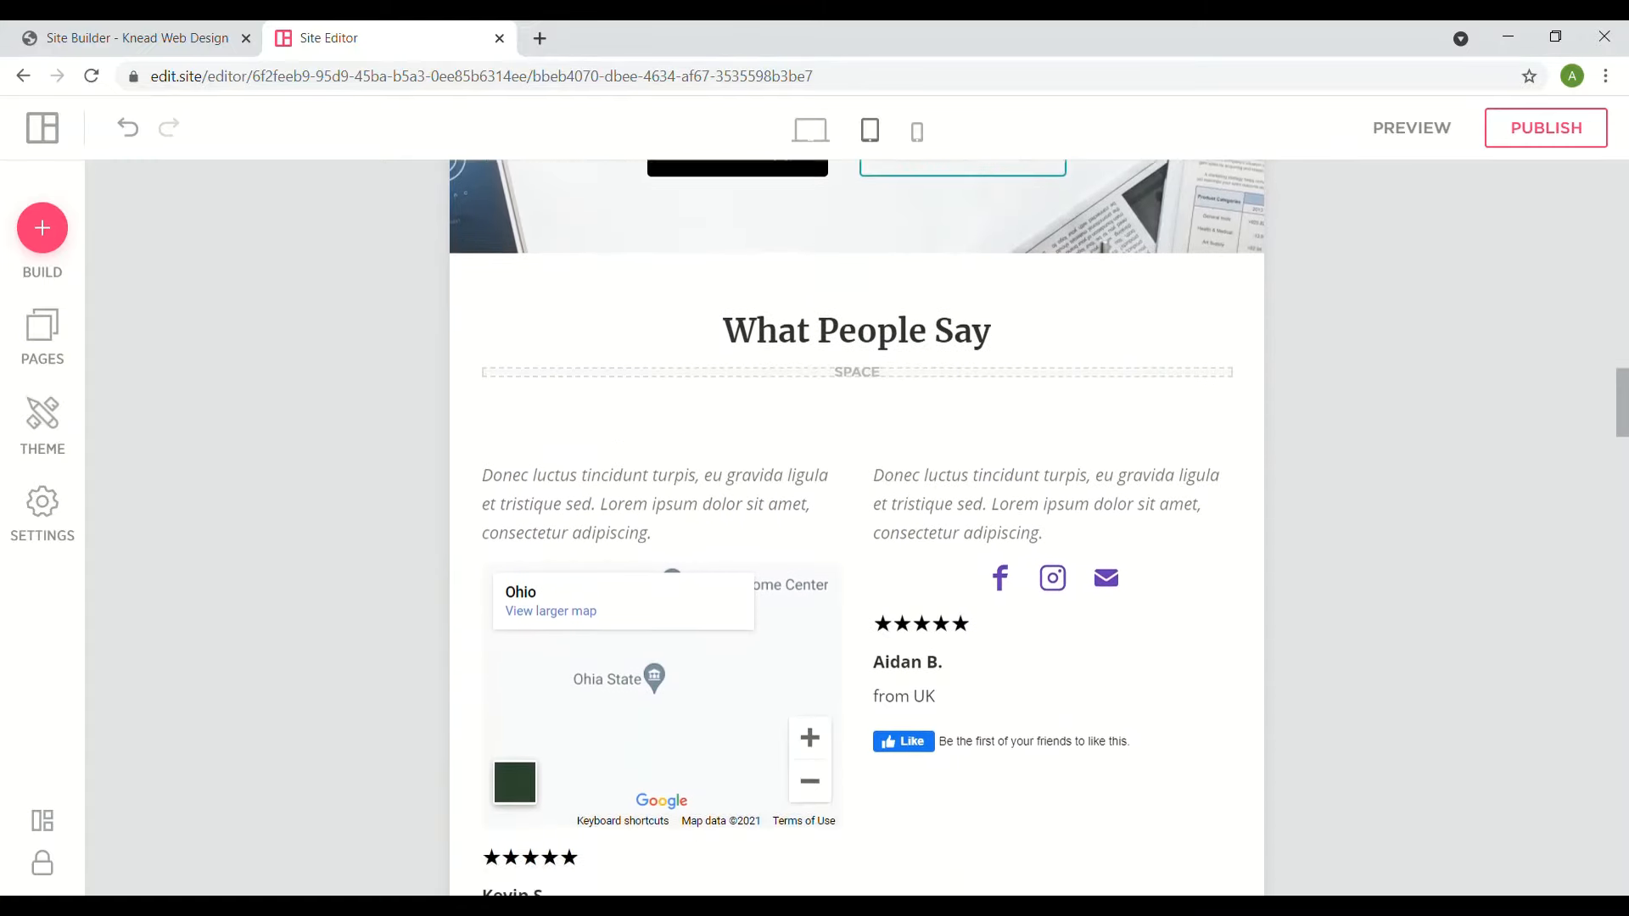
scroll(857, 526, up, 20)
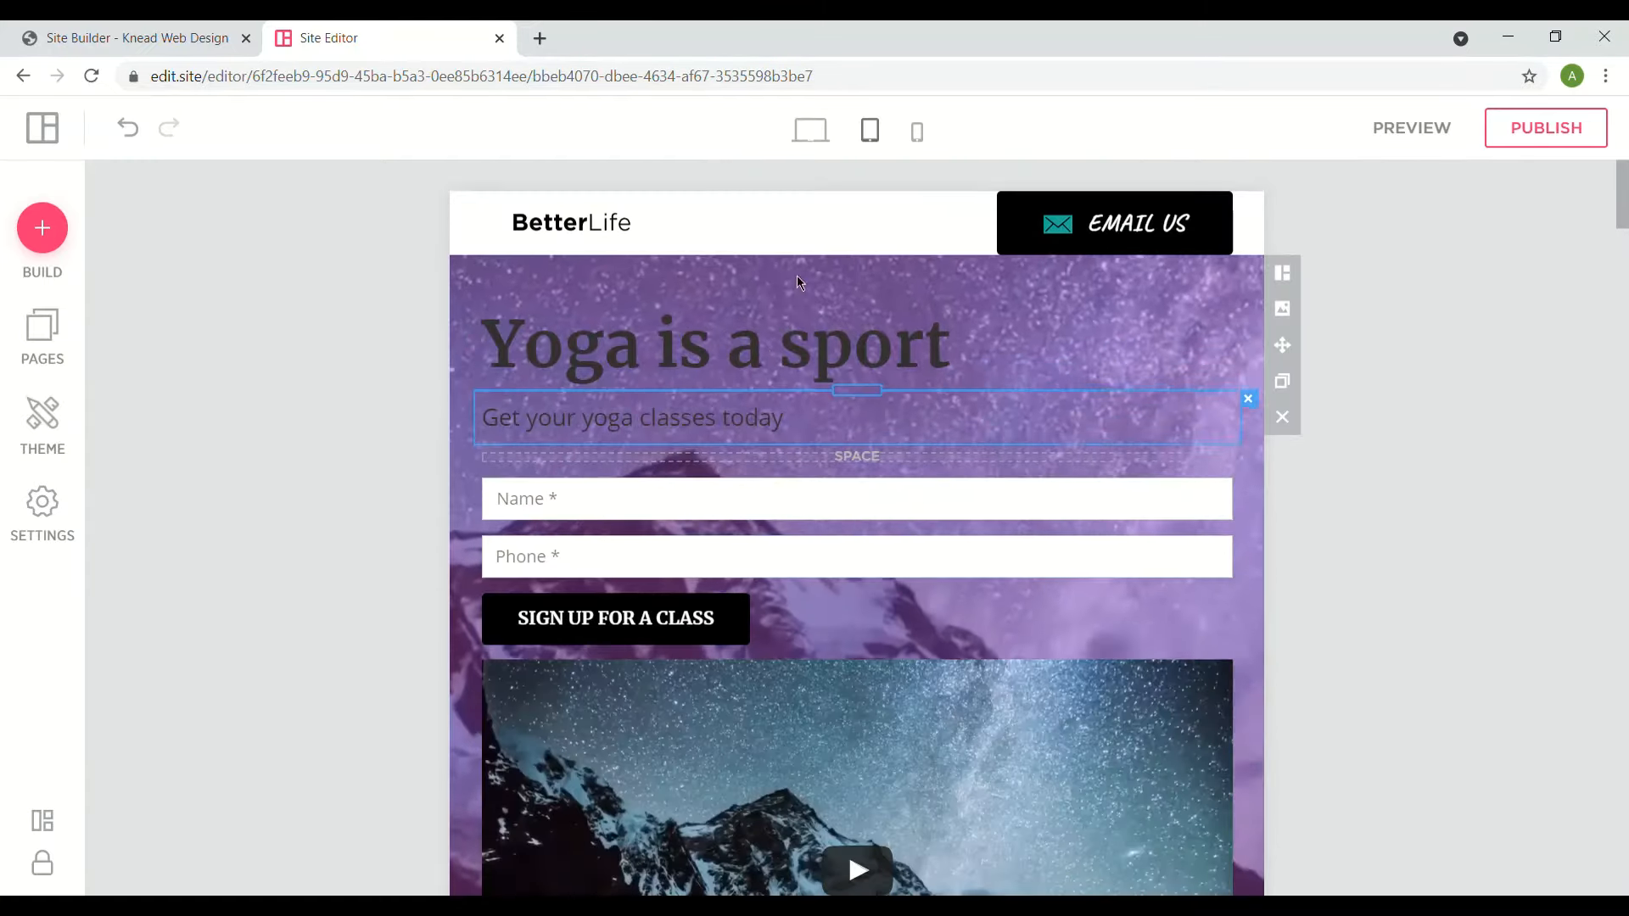
click(921, 148)
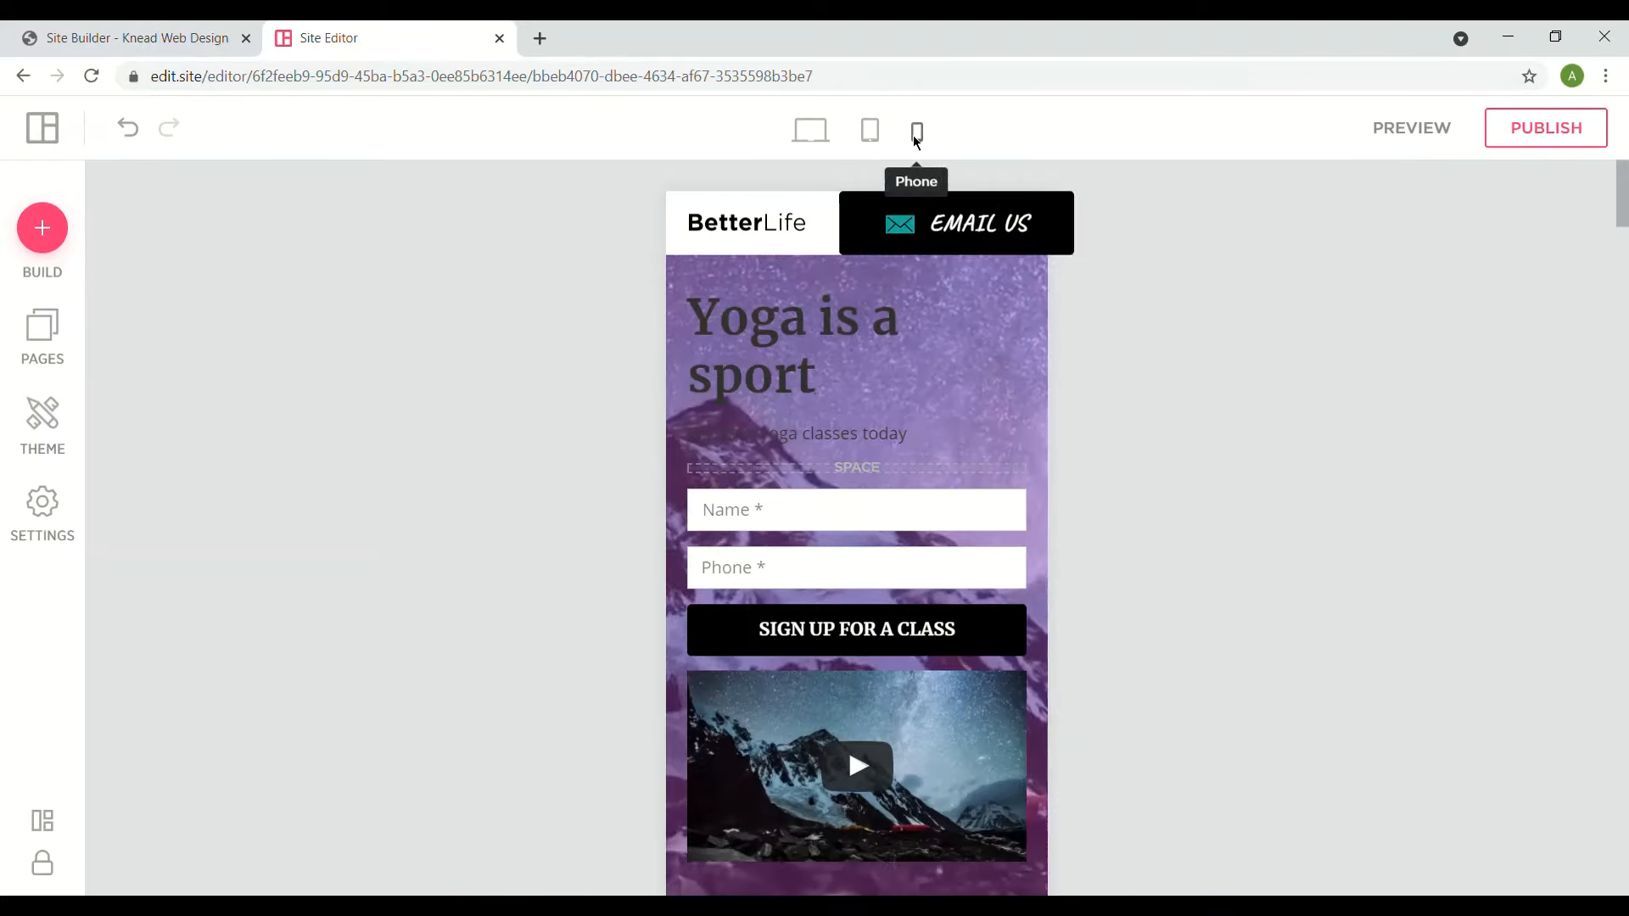
scroll(895, 482, down, 7)
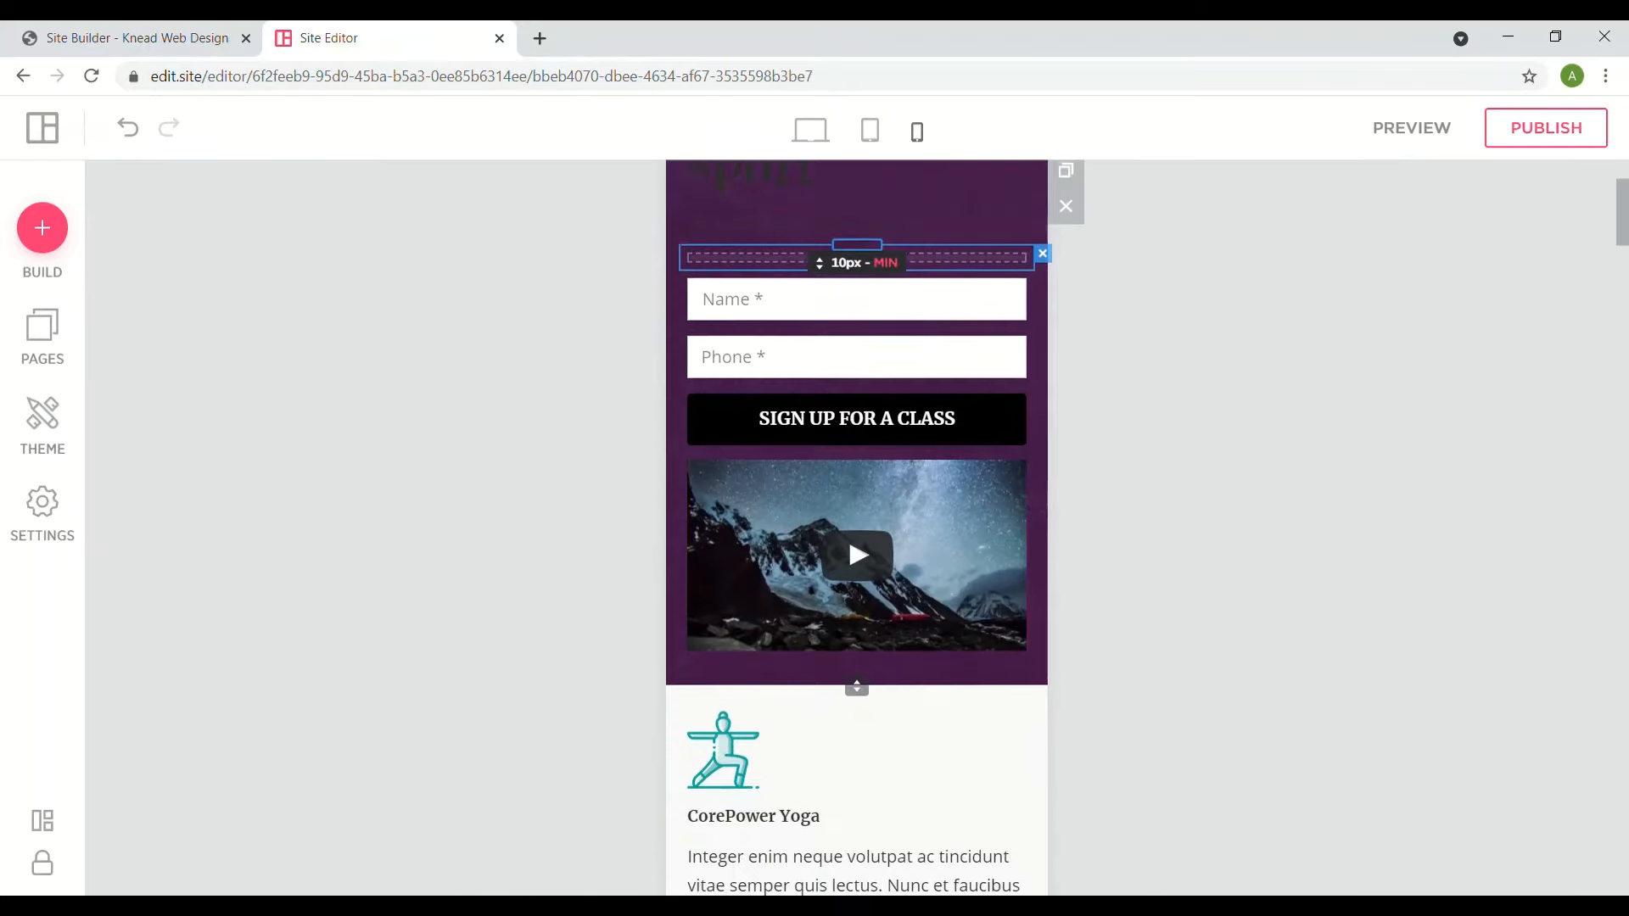
scroll(856, 526, down, 3)
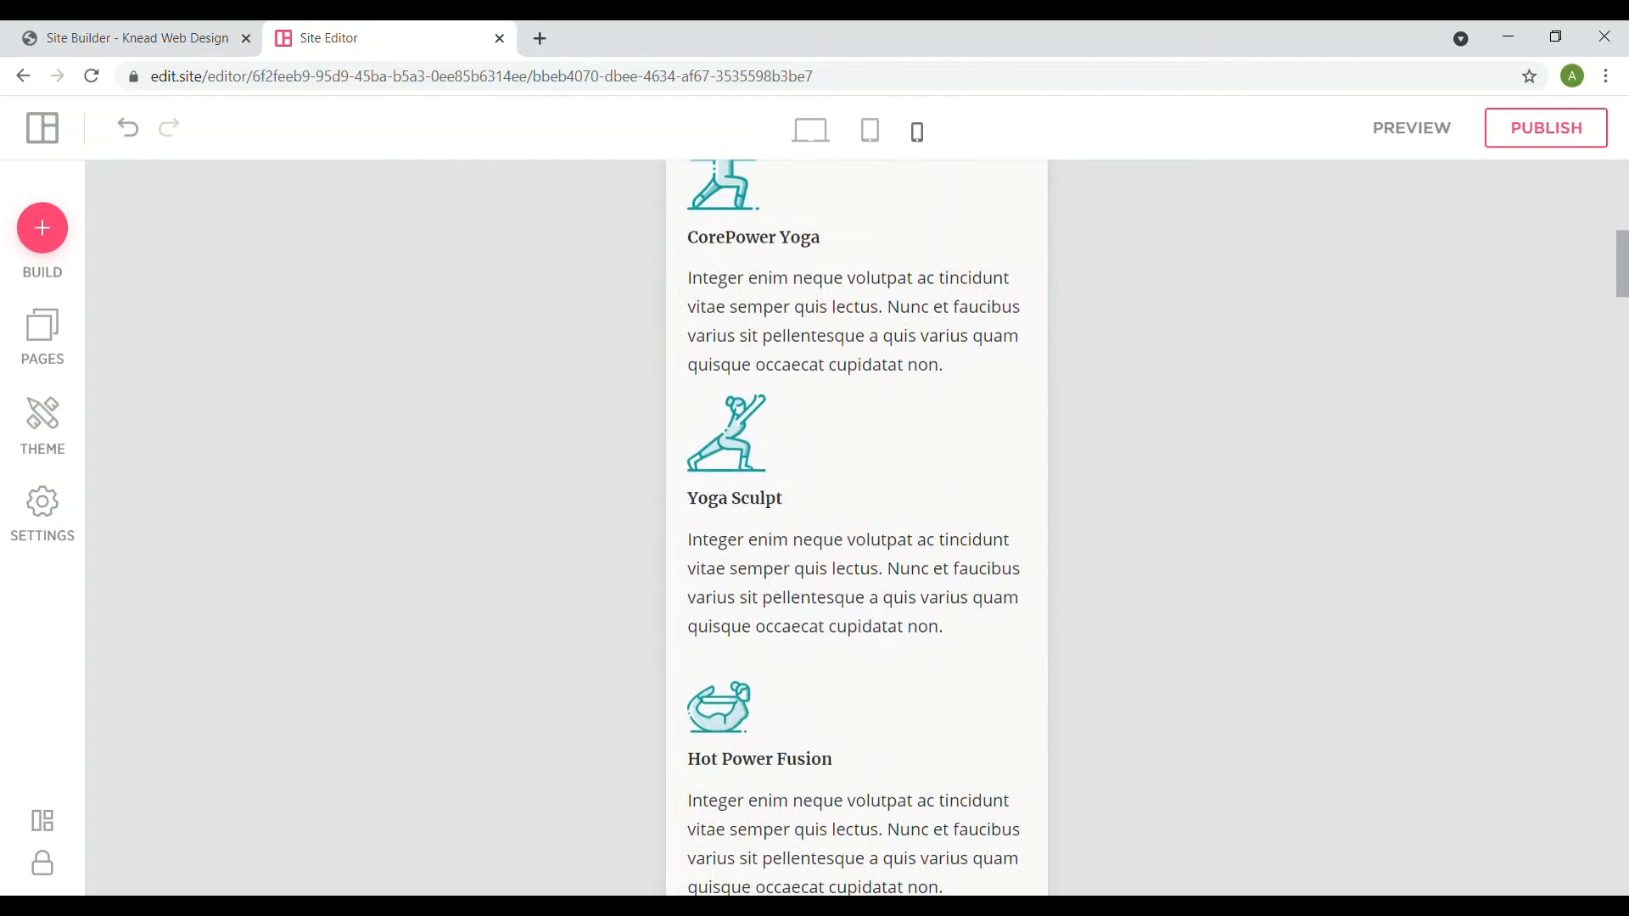
scroll(857, 526, up, 2)
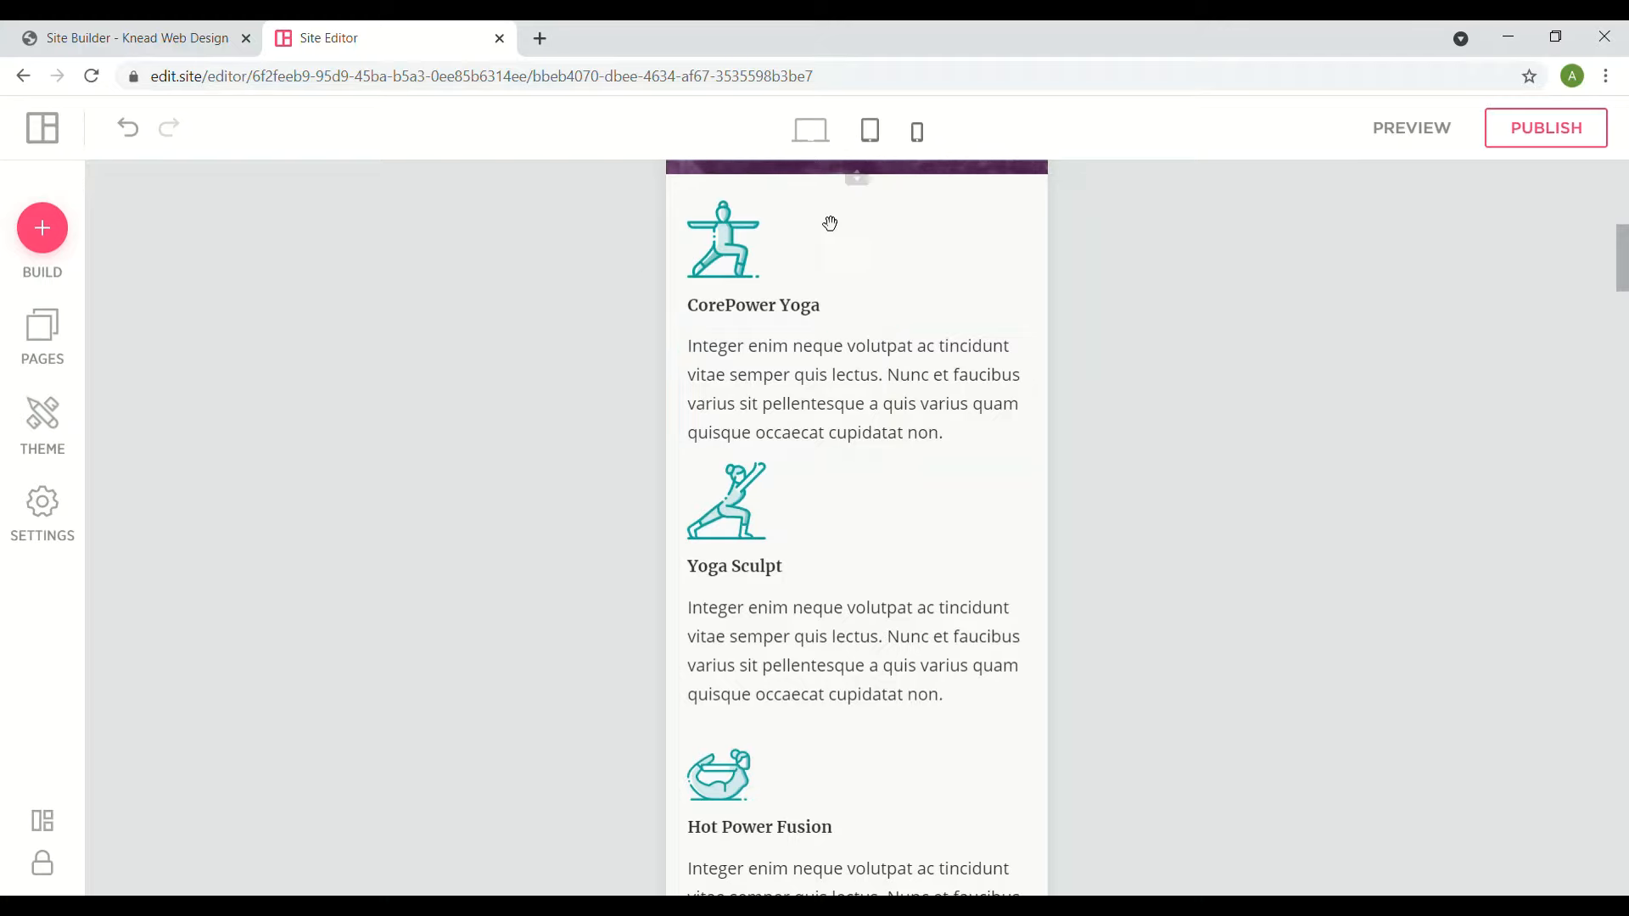
- Check the CorePower Yoga icon's caption and enlarge options, then open its empty alt text Title field
click(777, 263)
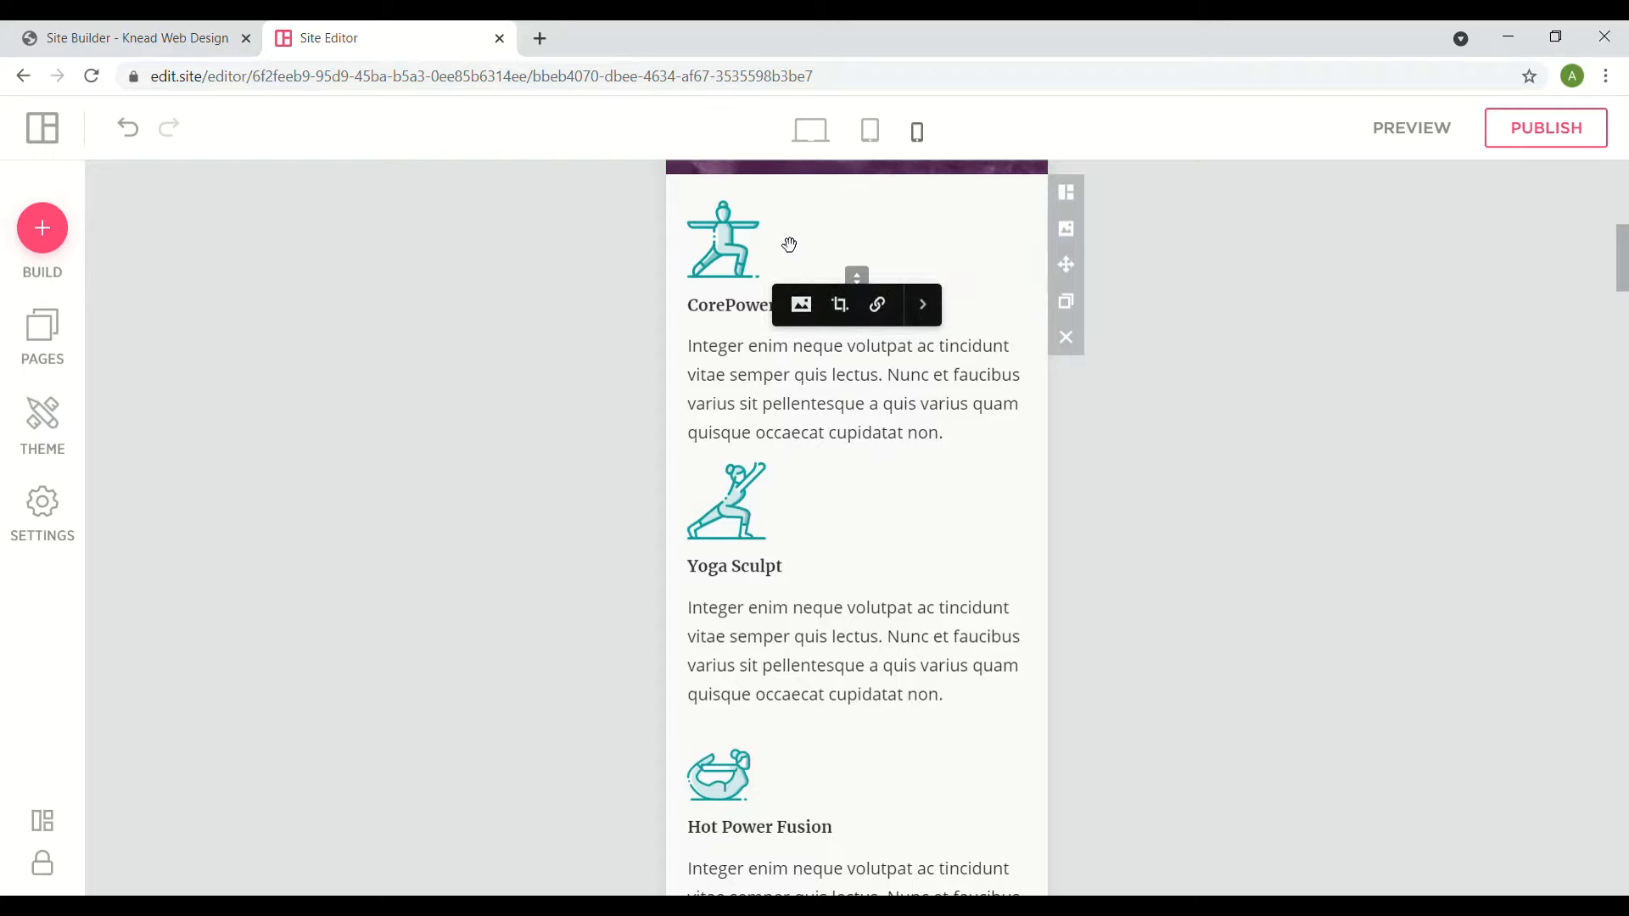
click(923, 307)
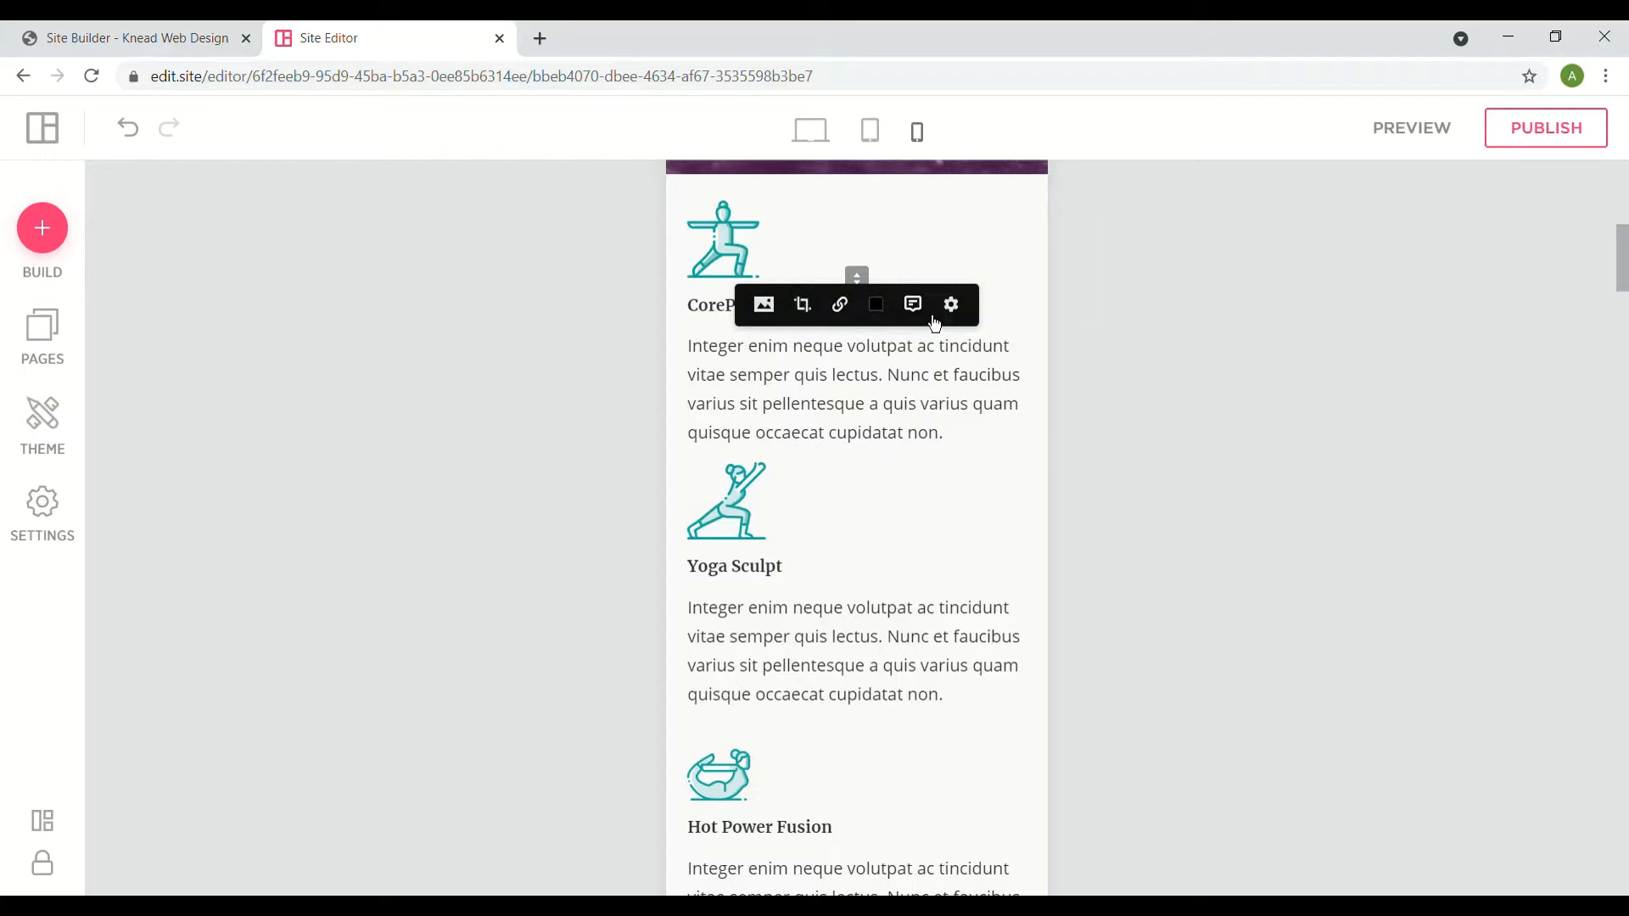
click(952, 307)
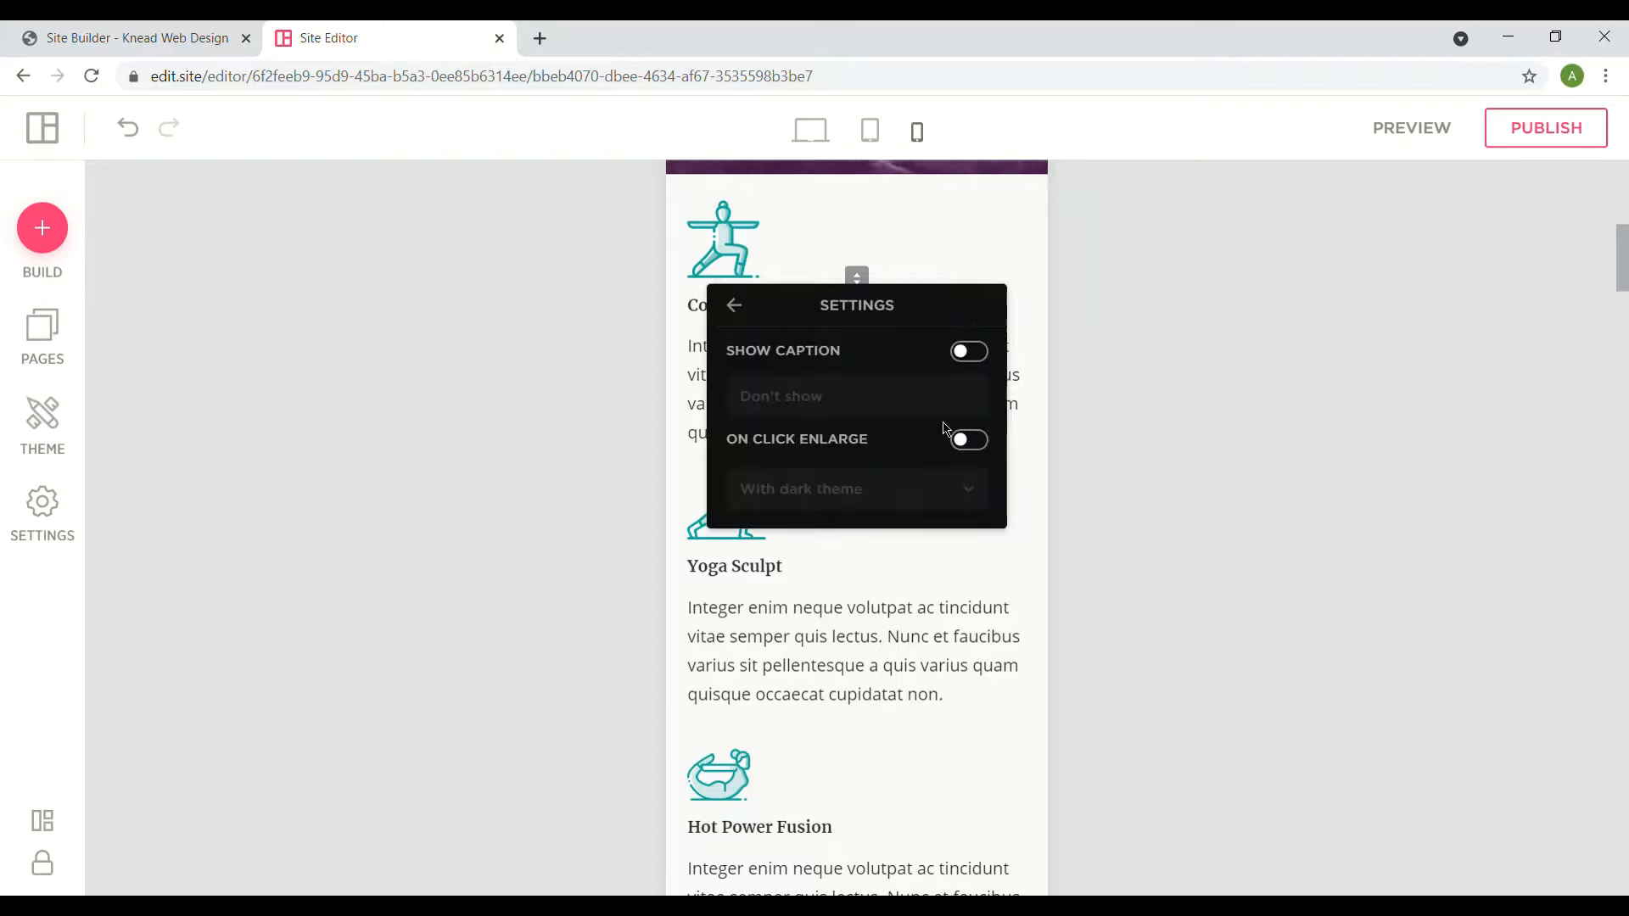
click(740, 311)
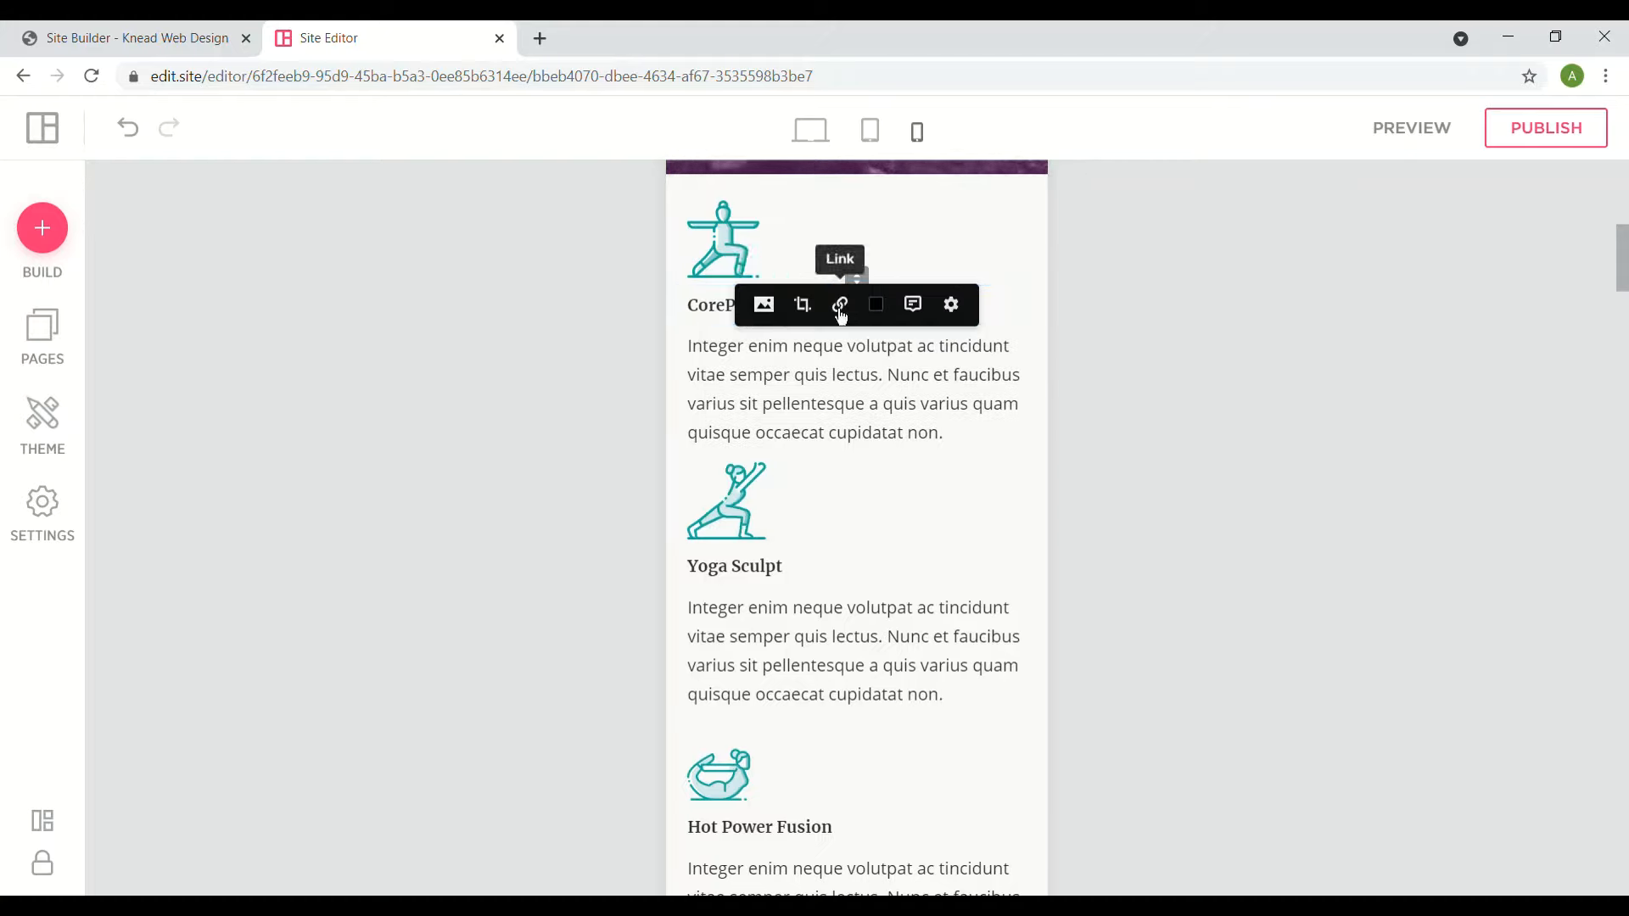
click(923, 318)
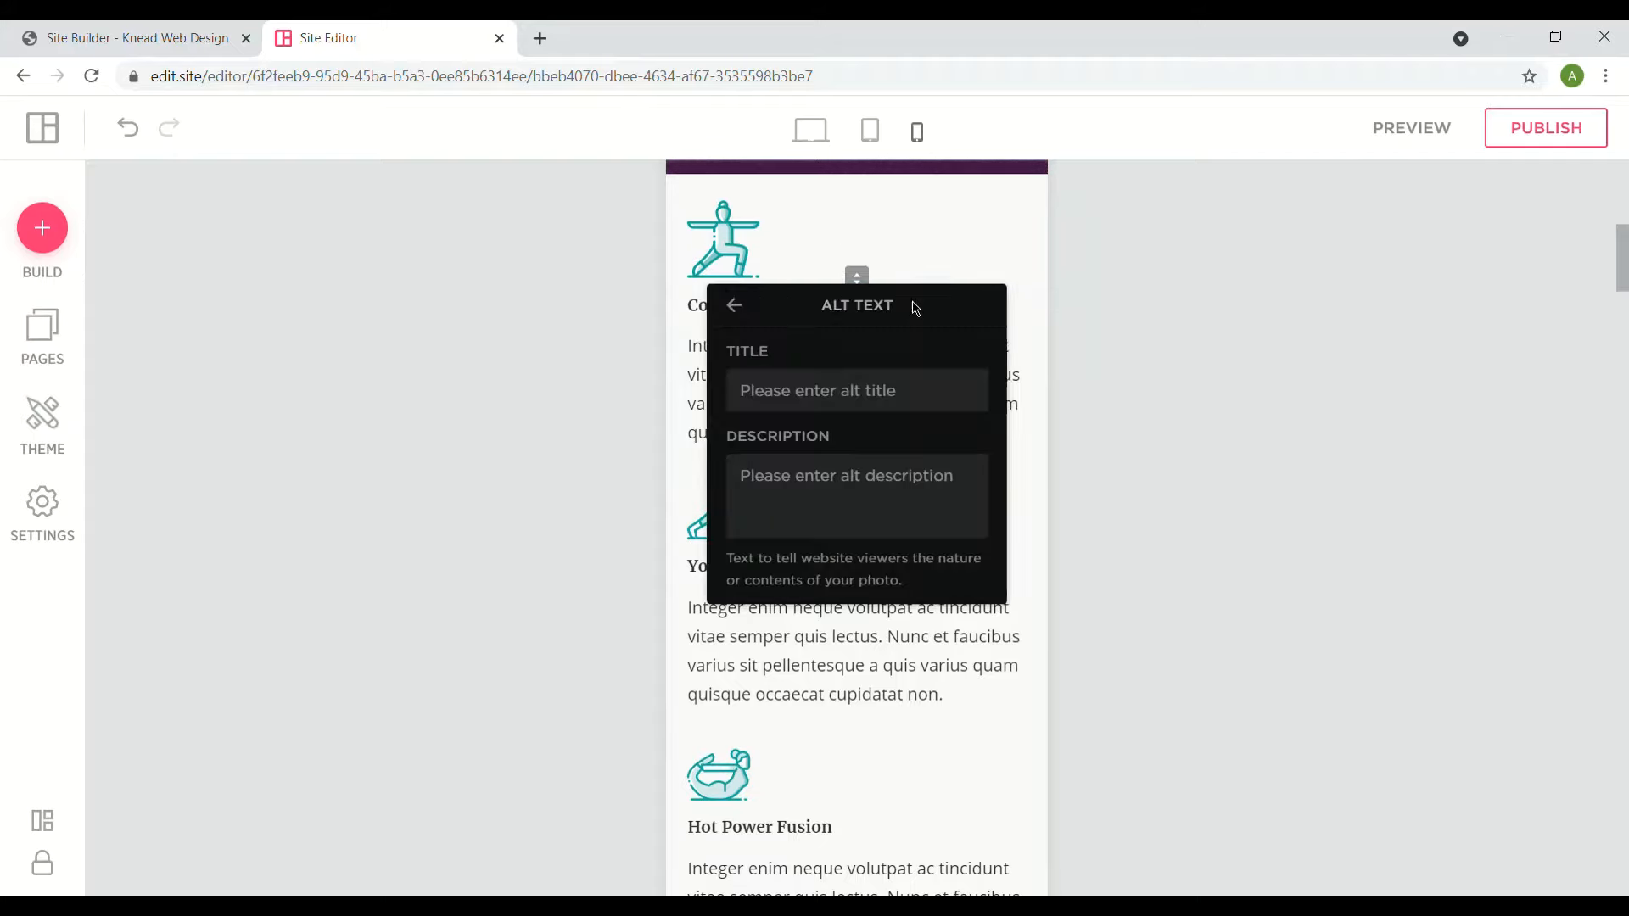
click(873, 388)
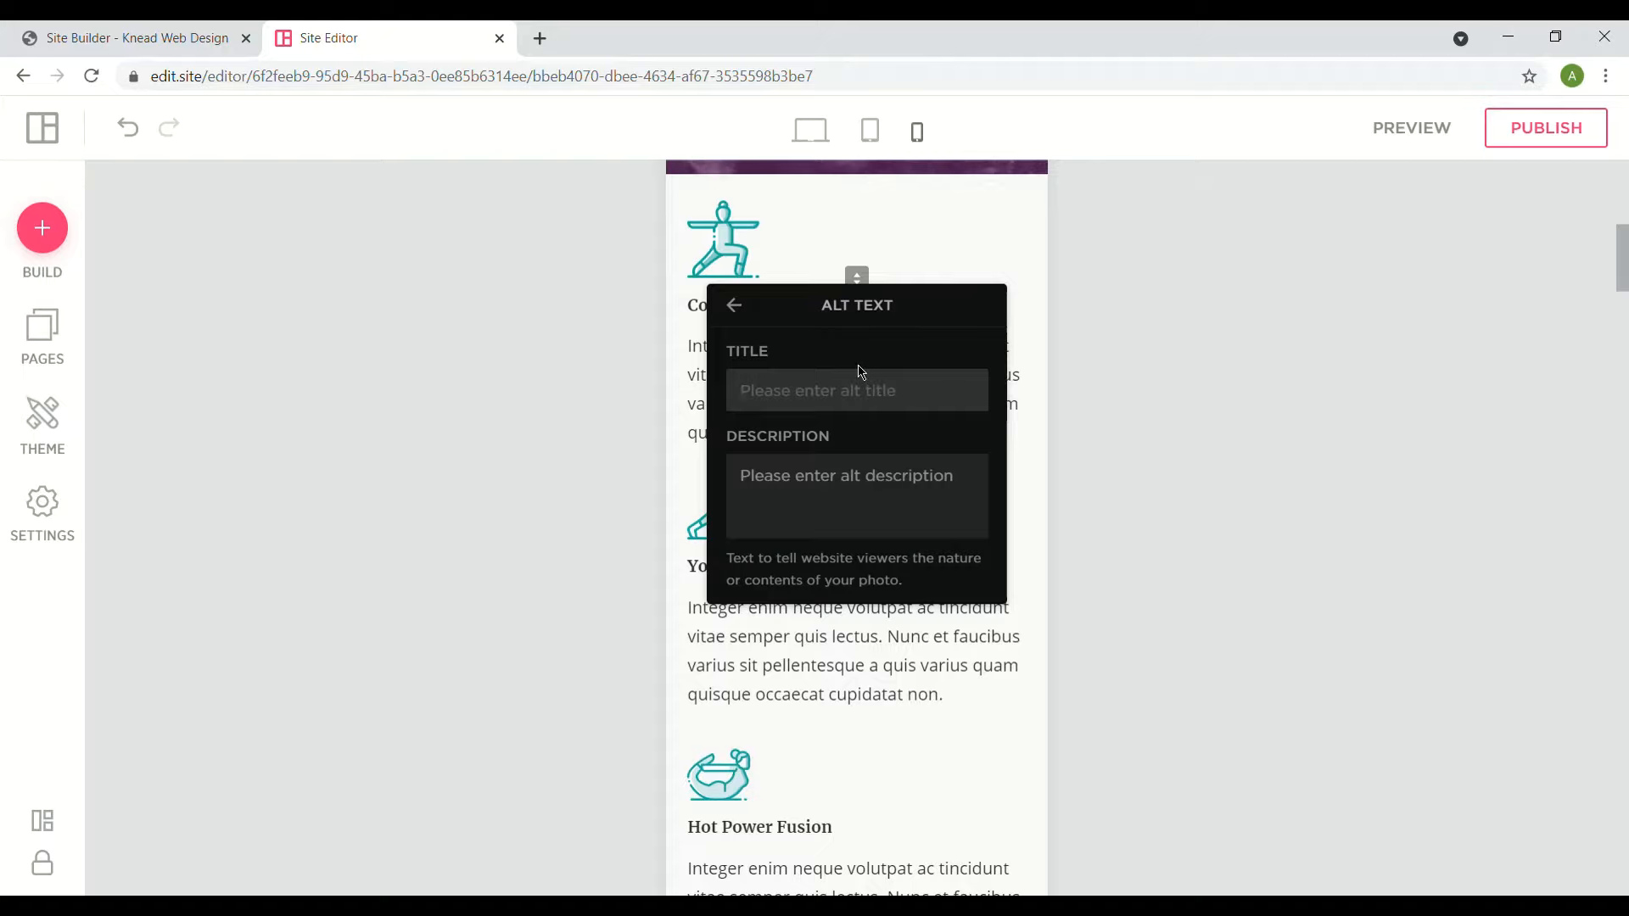
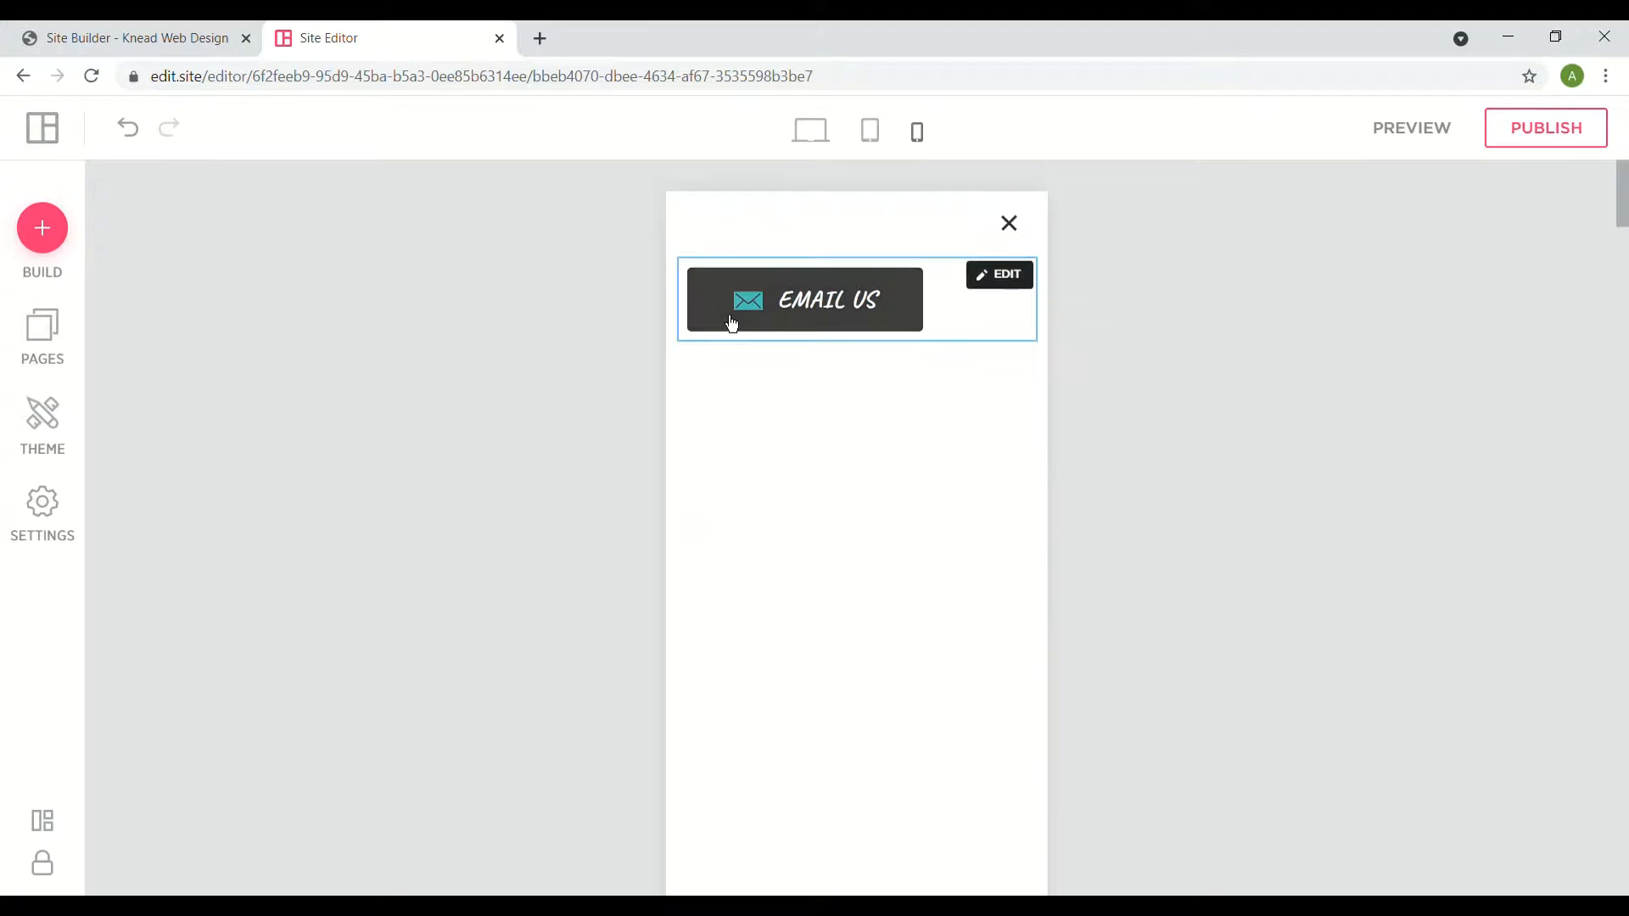
- Close the mobile menu overlay and scroll the phone-view page down and back up
click(1027, 245)
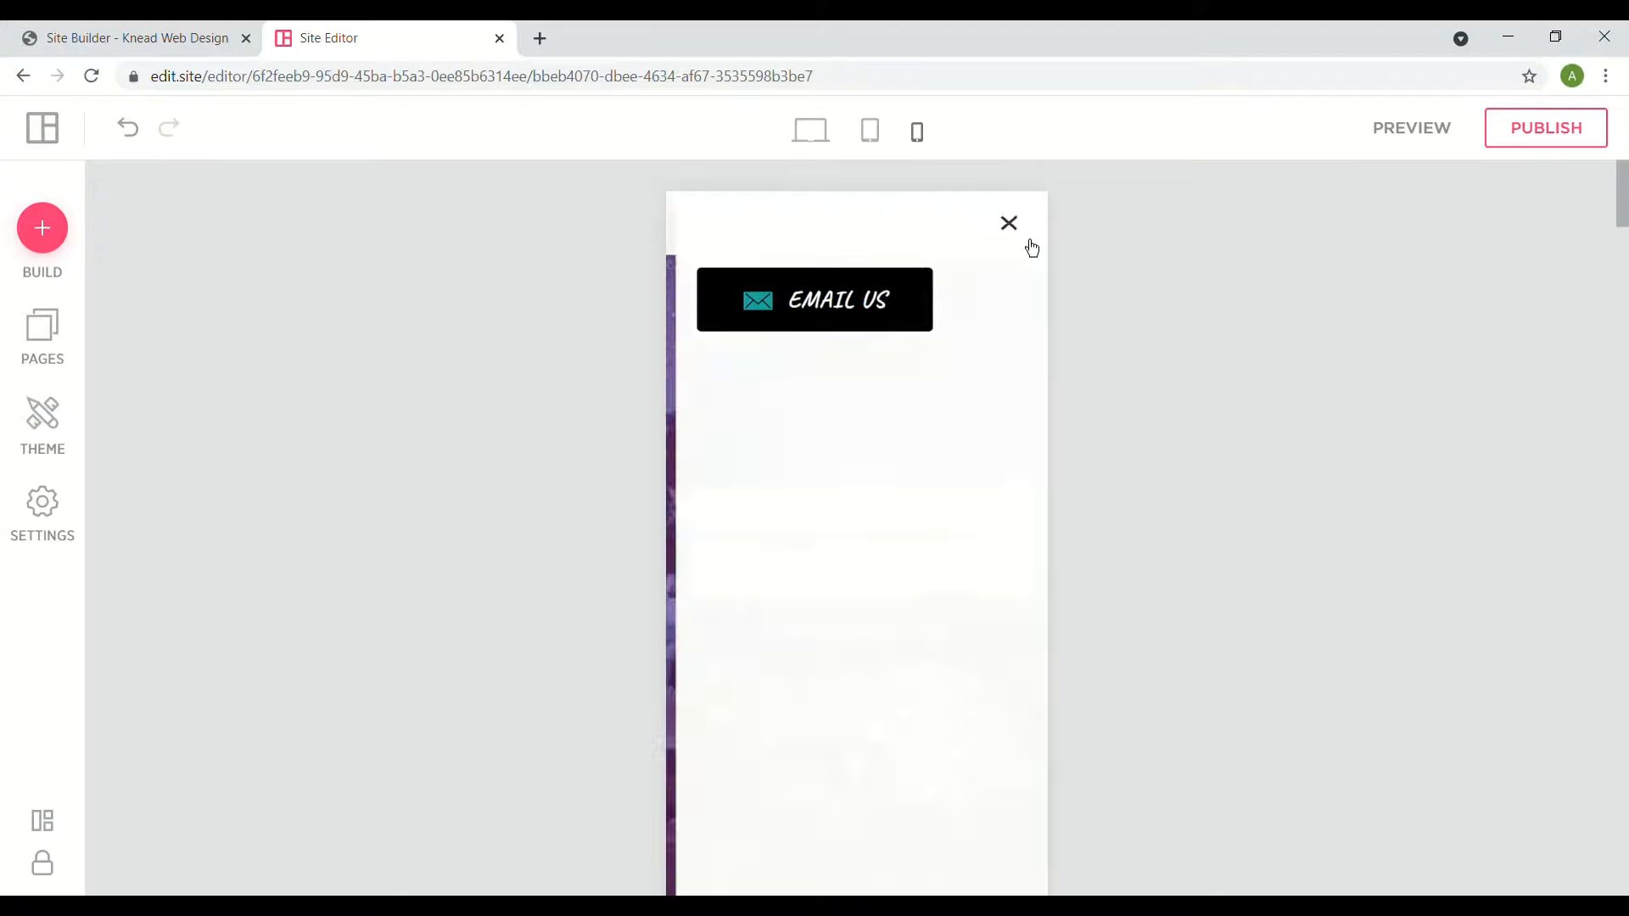
click(1032, 246)
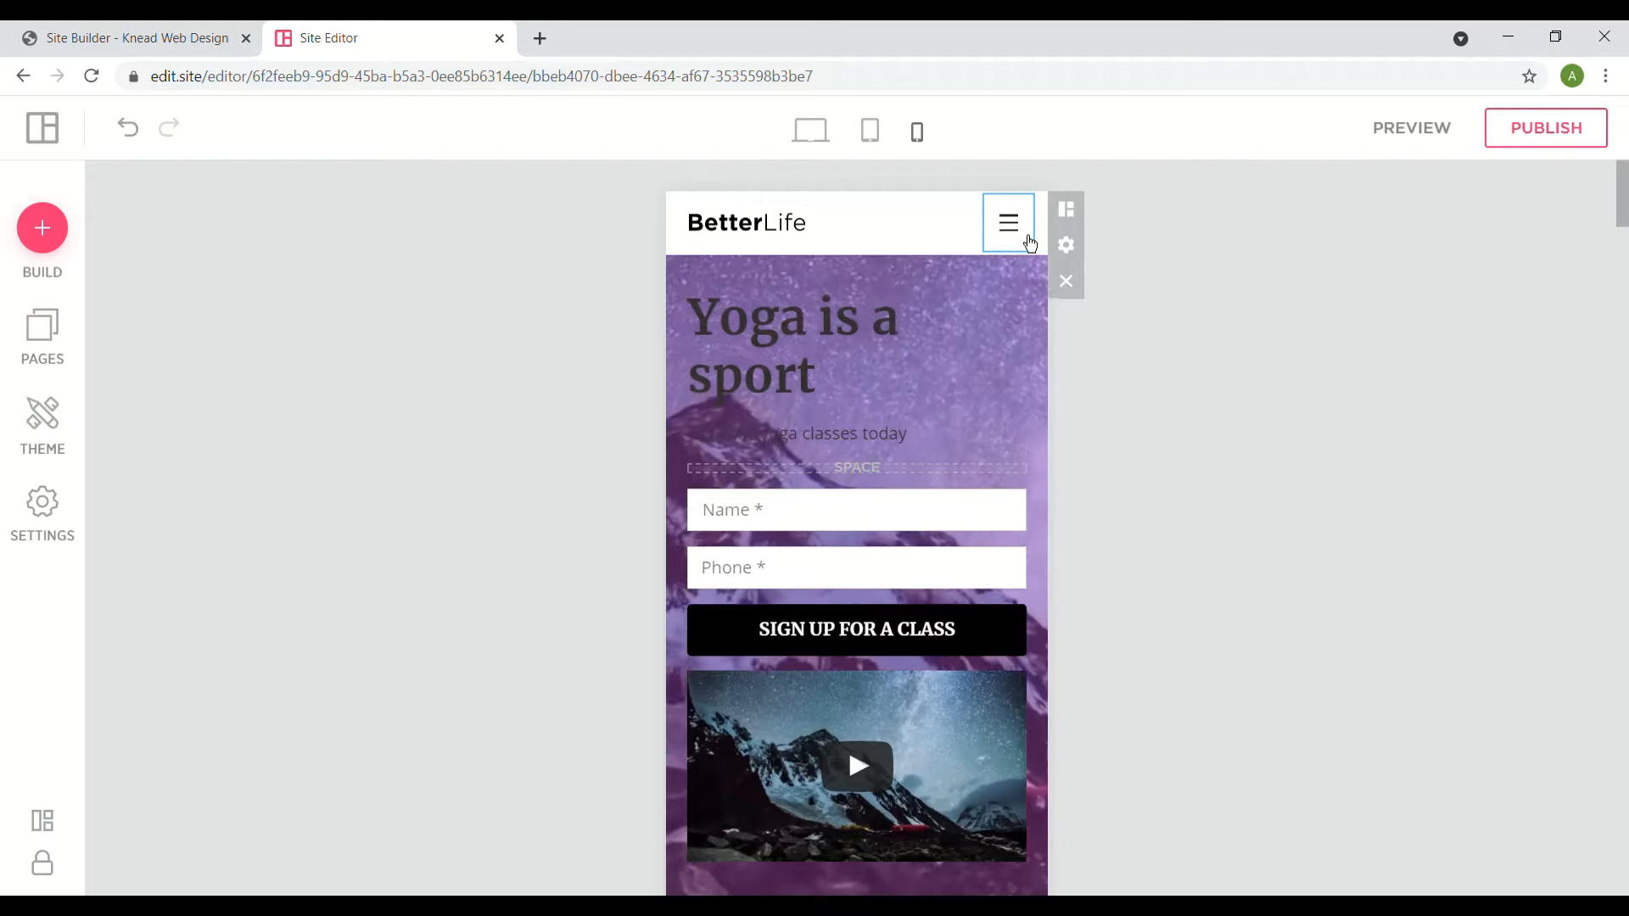
scroll(1030, 244, down, 15)
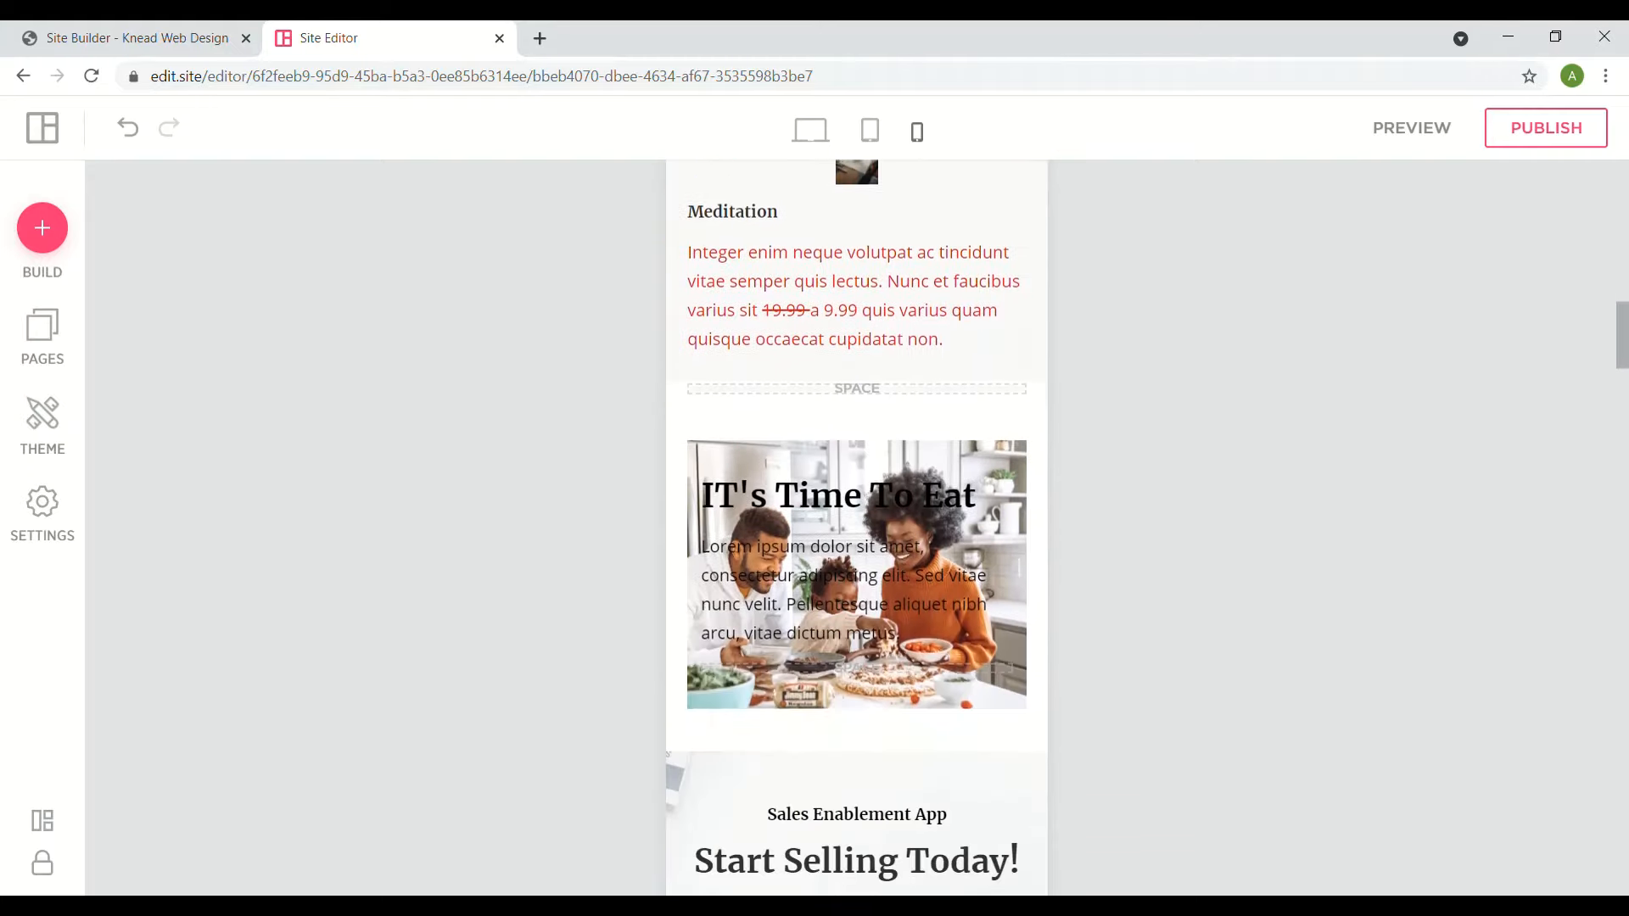
scroll(857, 526, up, 15)
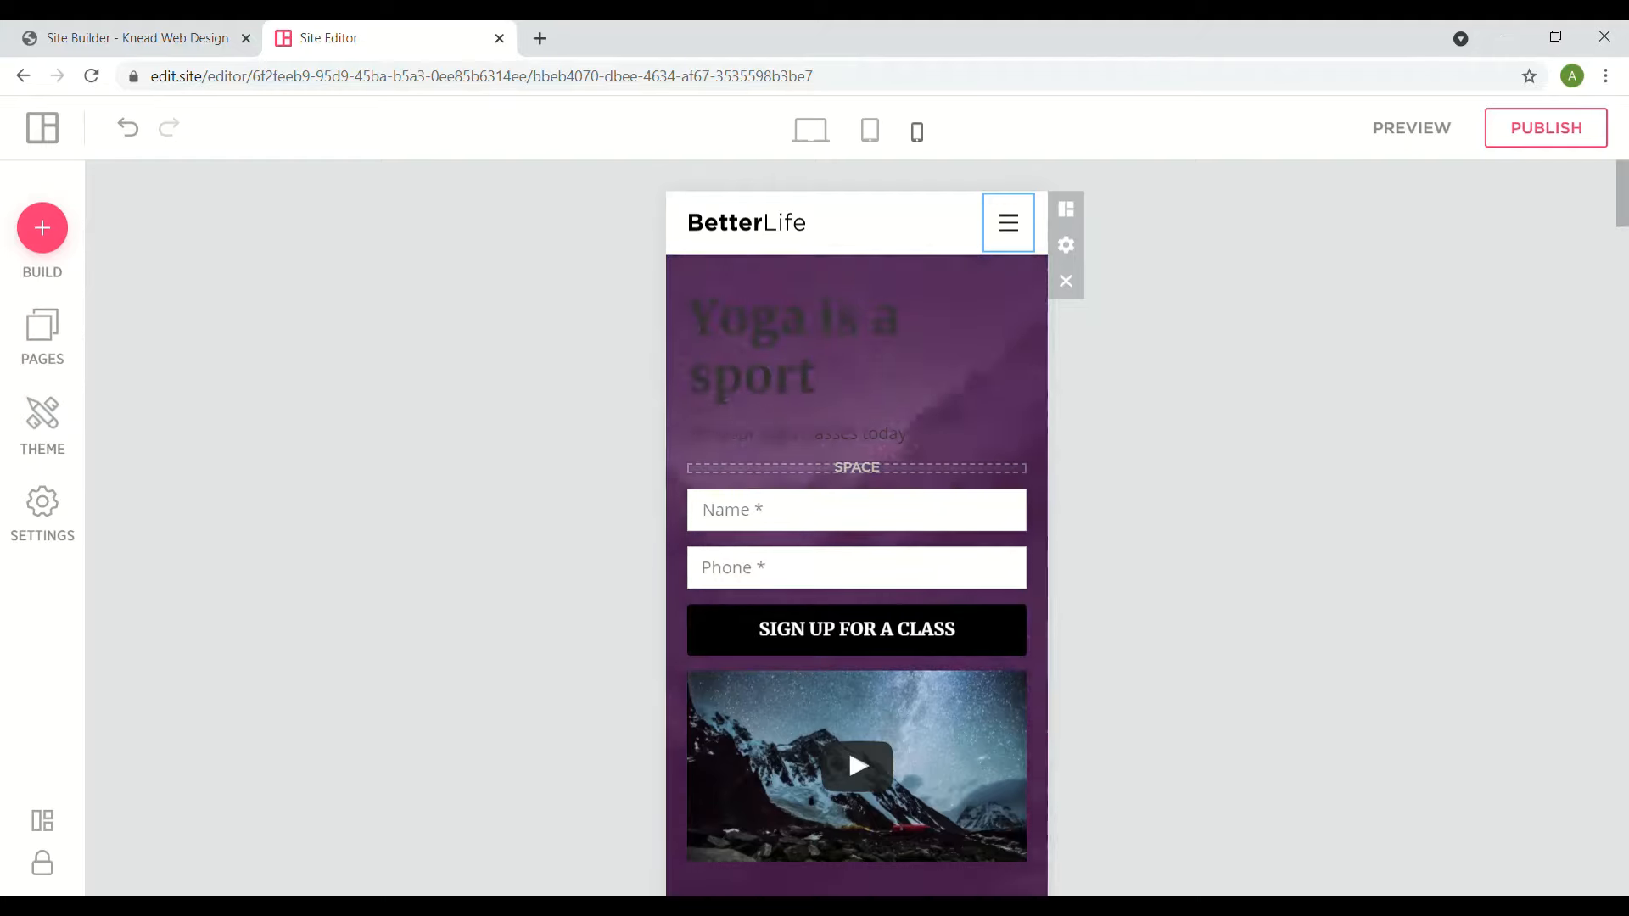
- Open and close the hamburger menu twice, scrolling the phone layout in between
click(1017, 238)
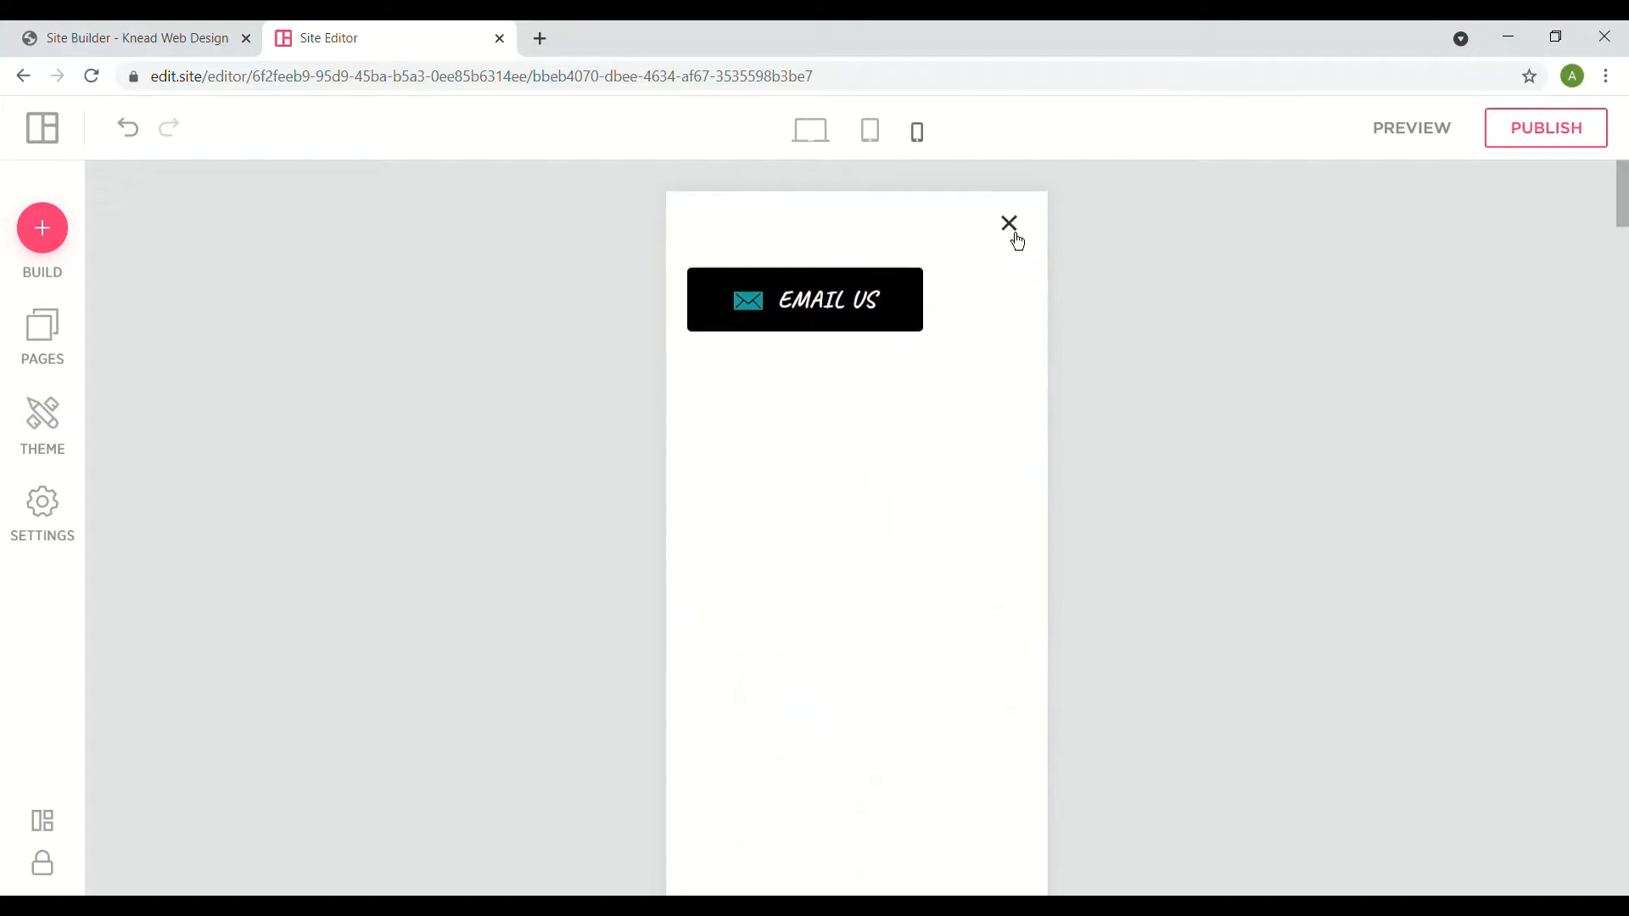
click(1015, 236)
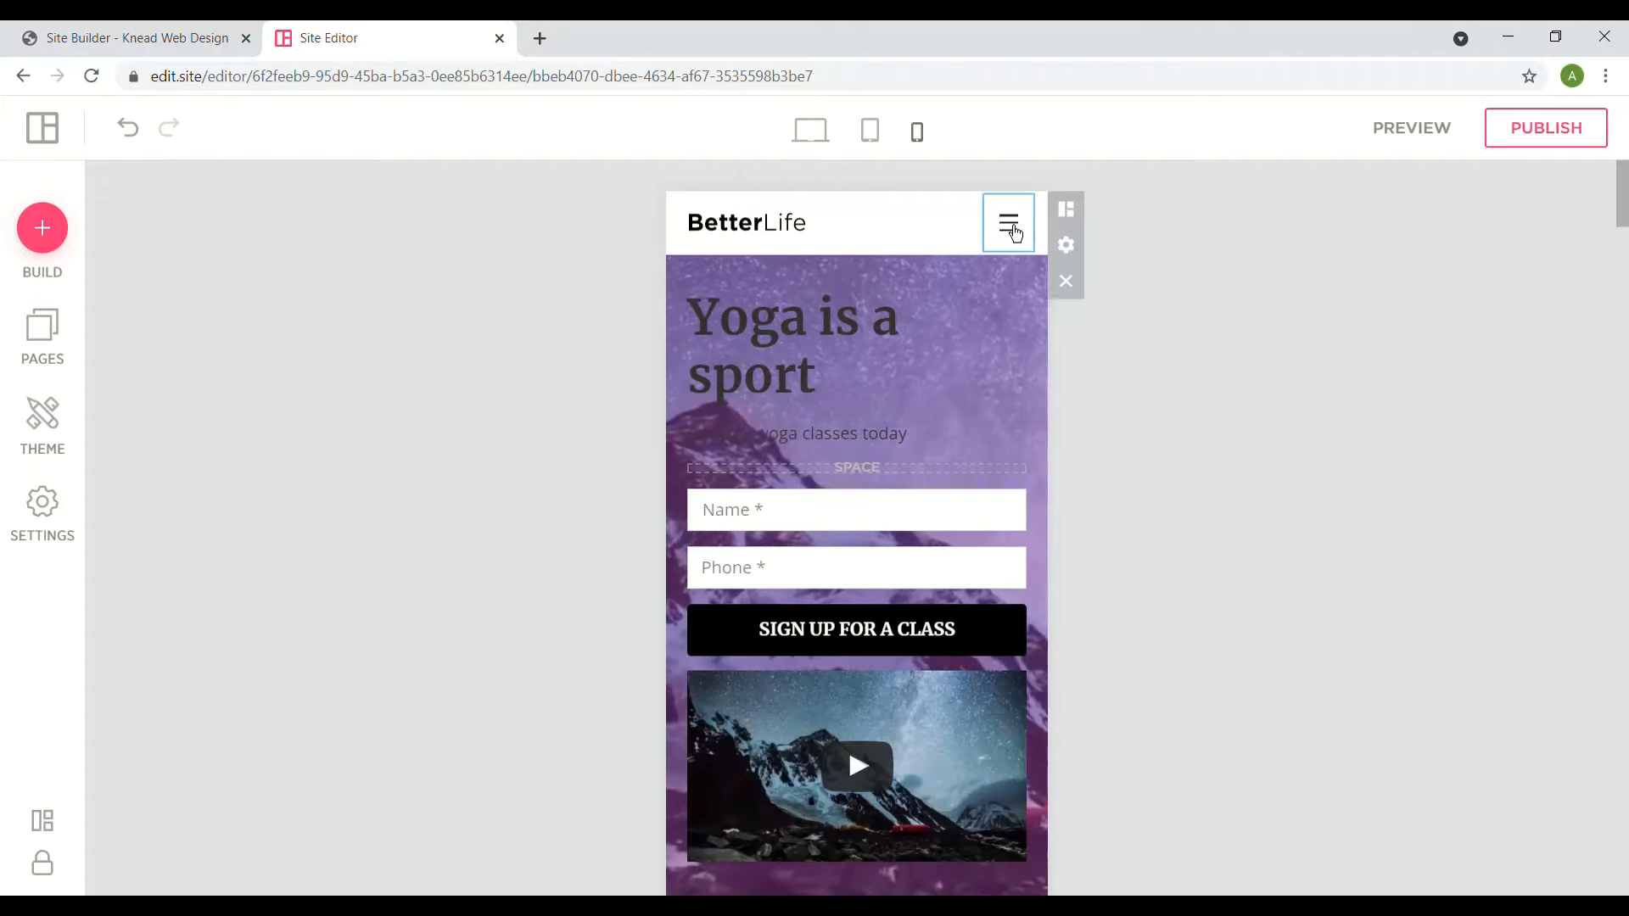
scroll(1016, 234, down, 10)
scroll(1016, 234, up, 10)
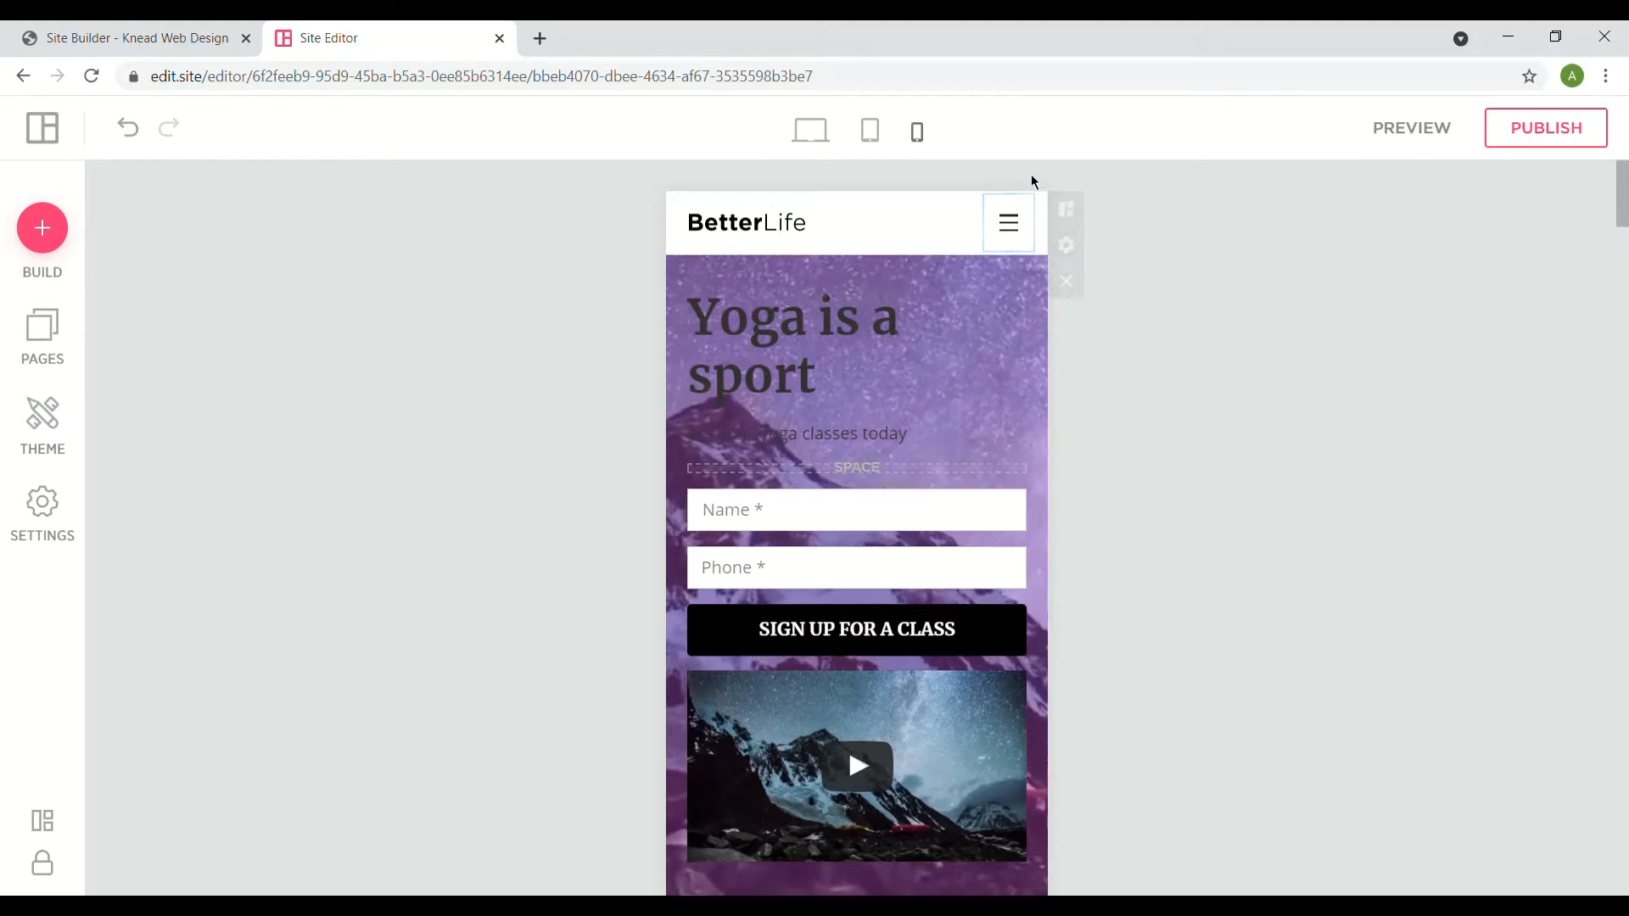
click(1008, 244)
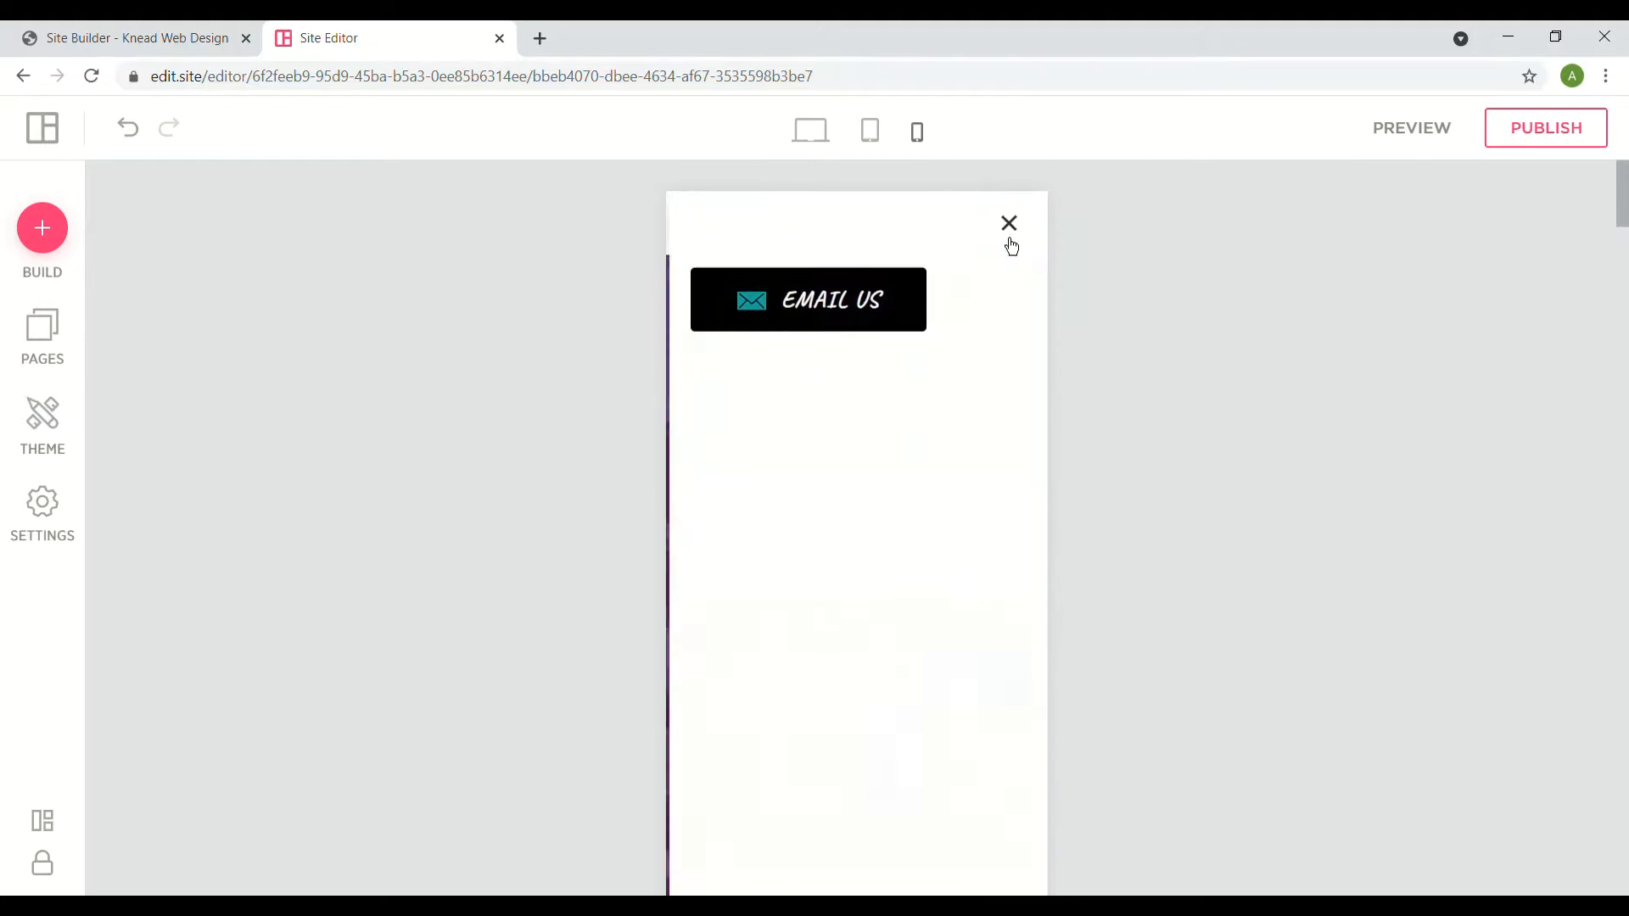
click(1011, 245)
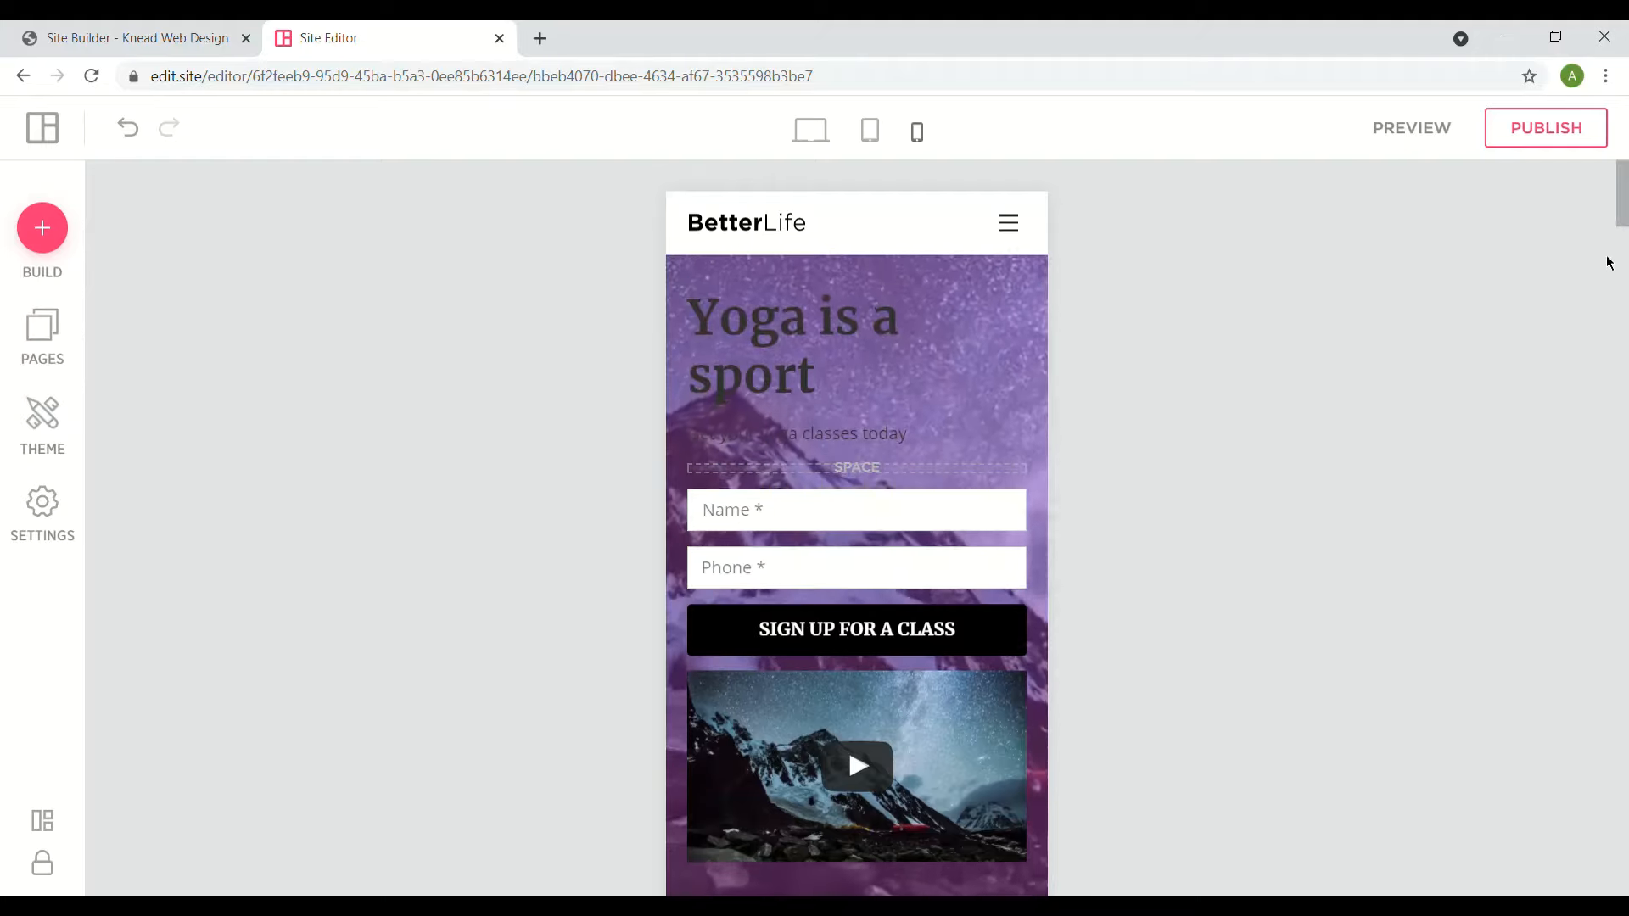
- Publish the BetterLife site to its chosen domain and continue editing during the upload
click(1603, 144)
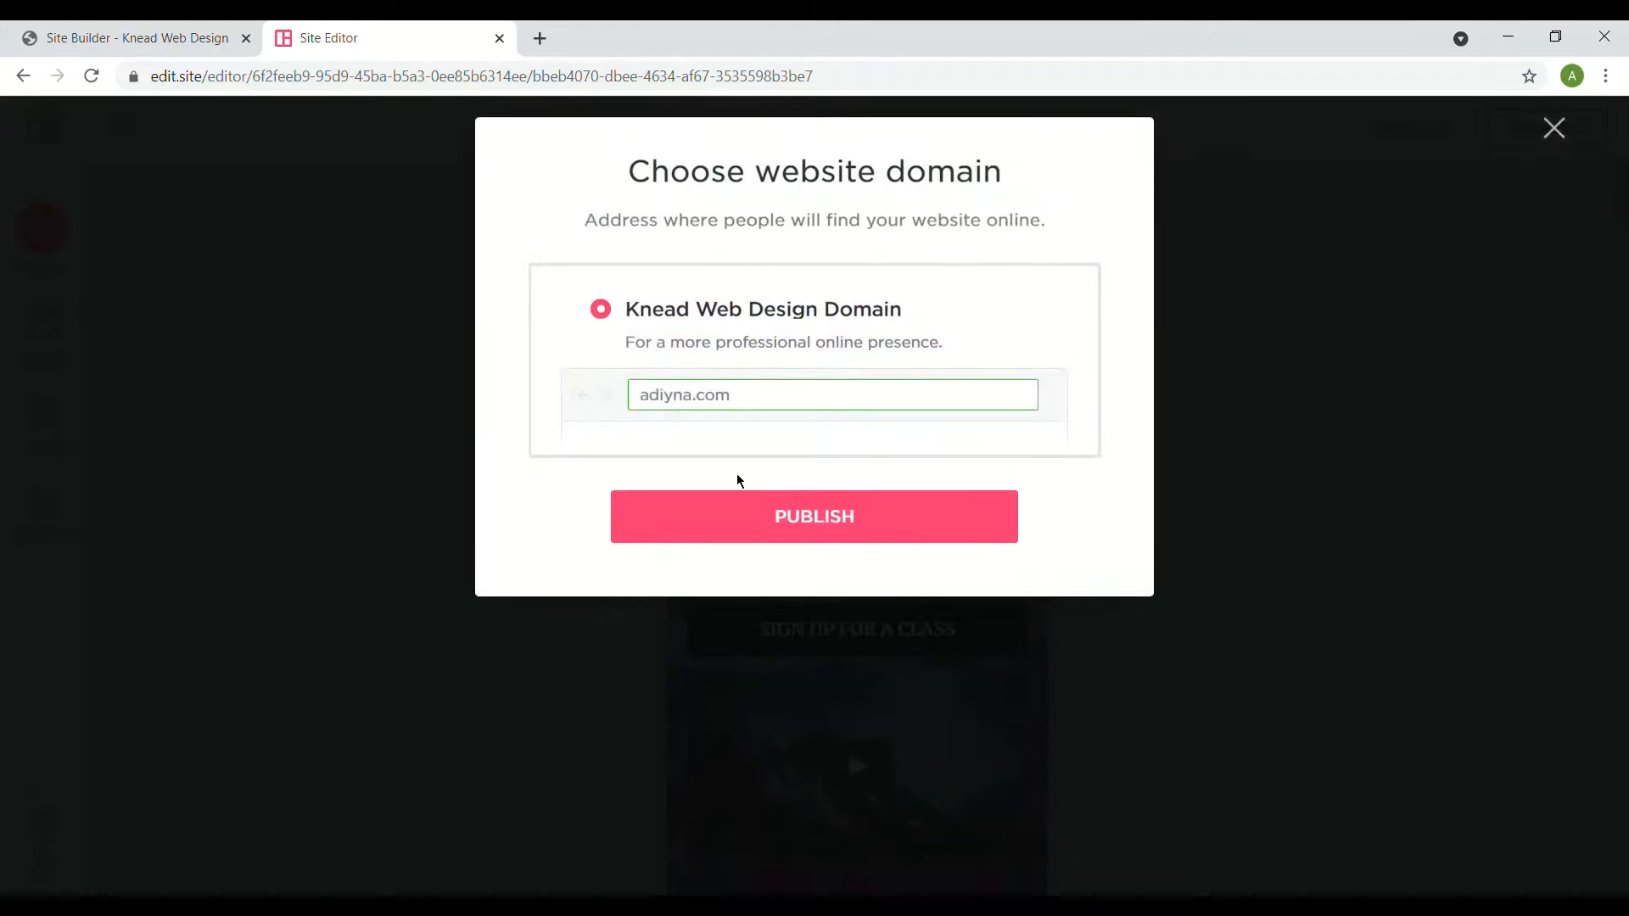
click(760, 539)
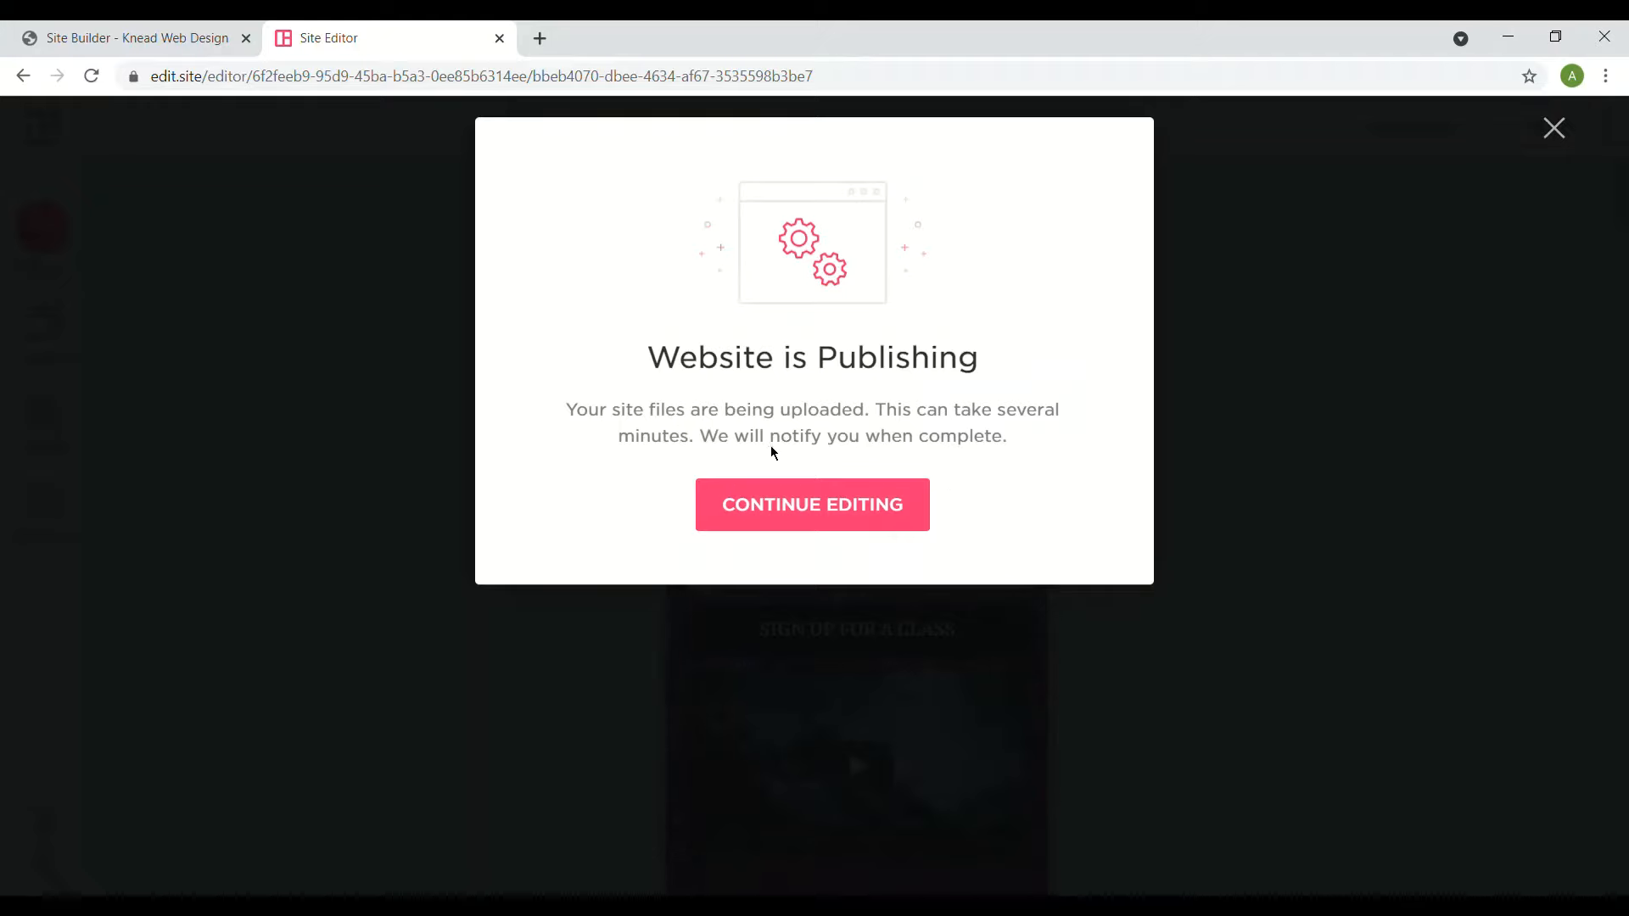
click(770, 506)
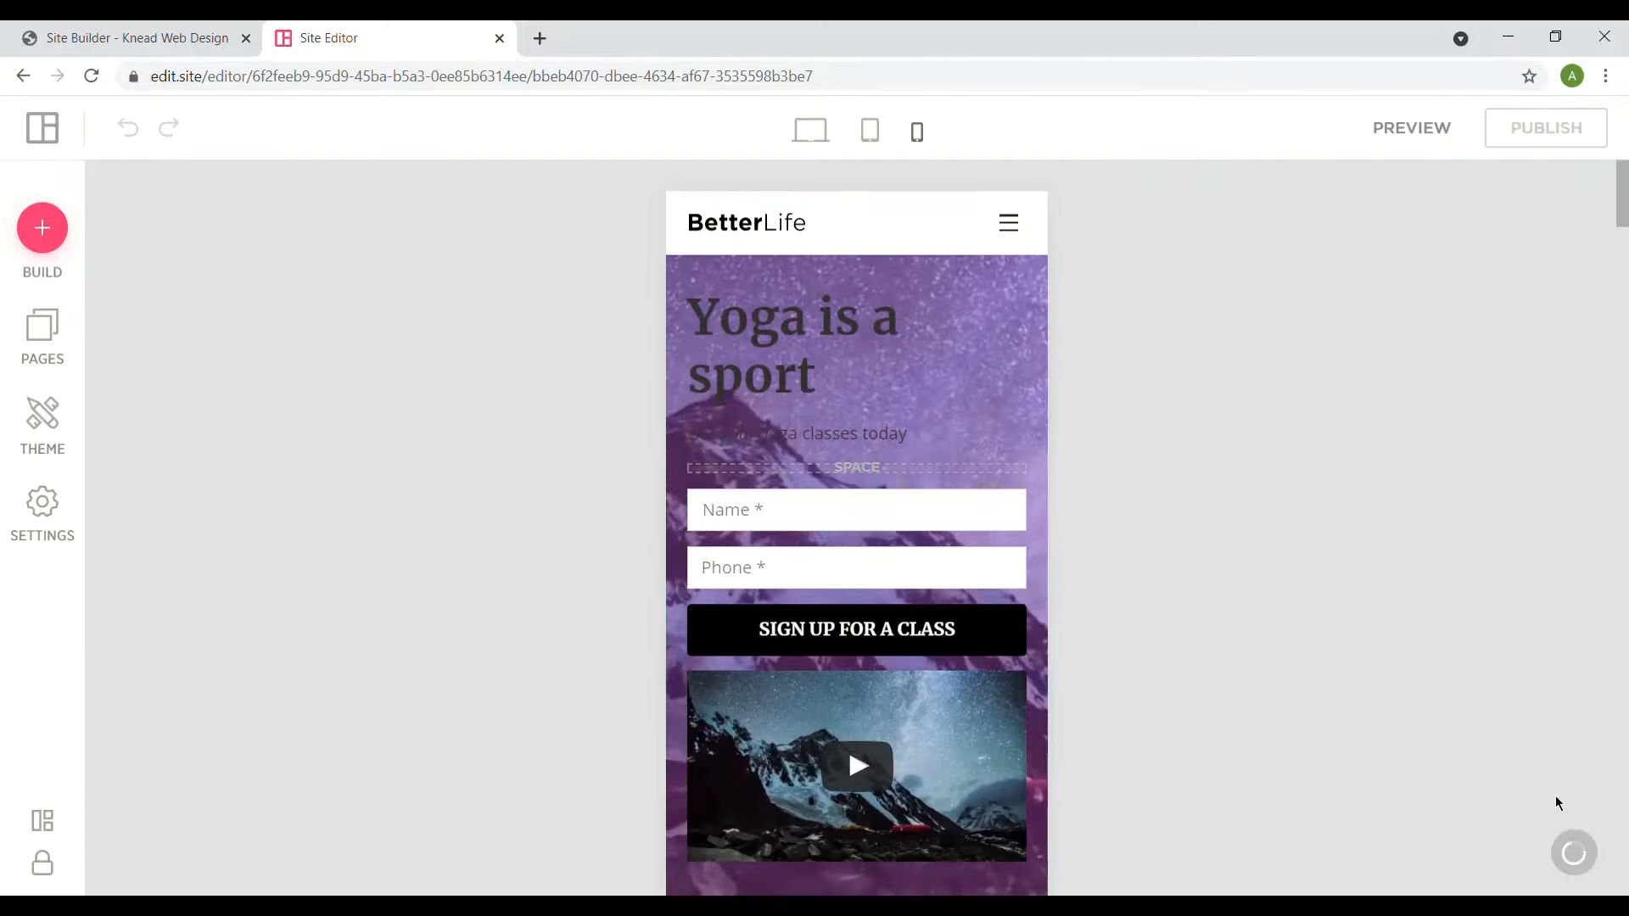
- Switch to the Laptop desktop layout and scroll through the page and back to the top
mouse_move(1568, 882)
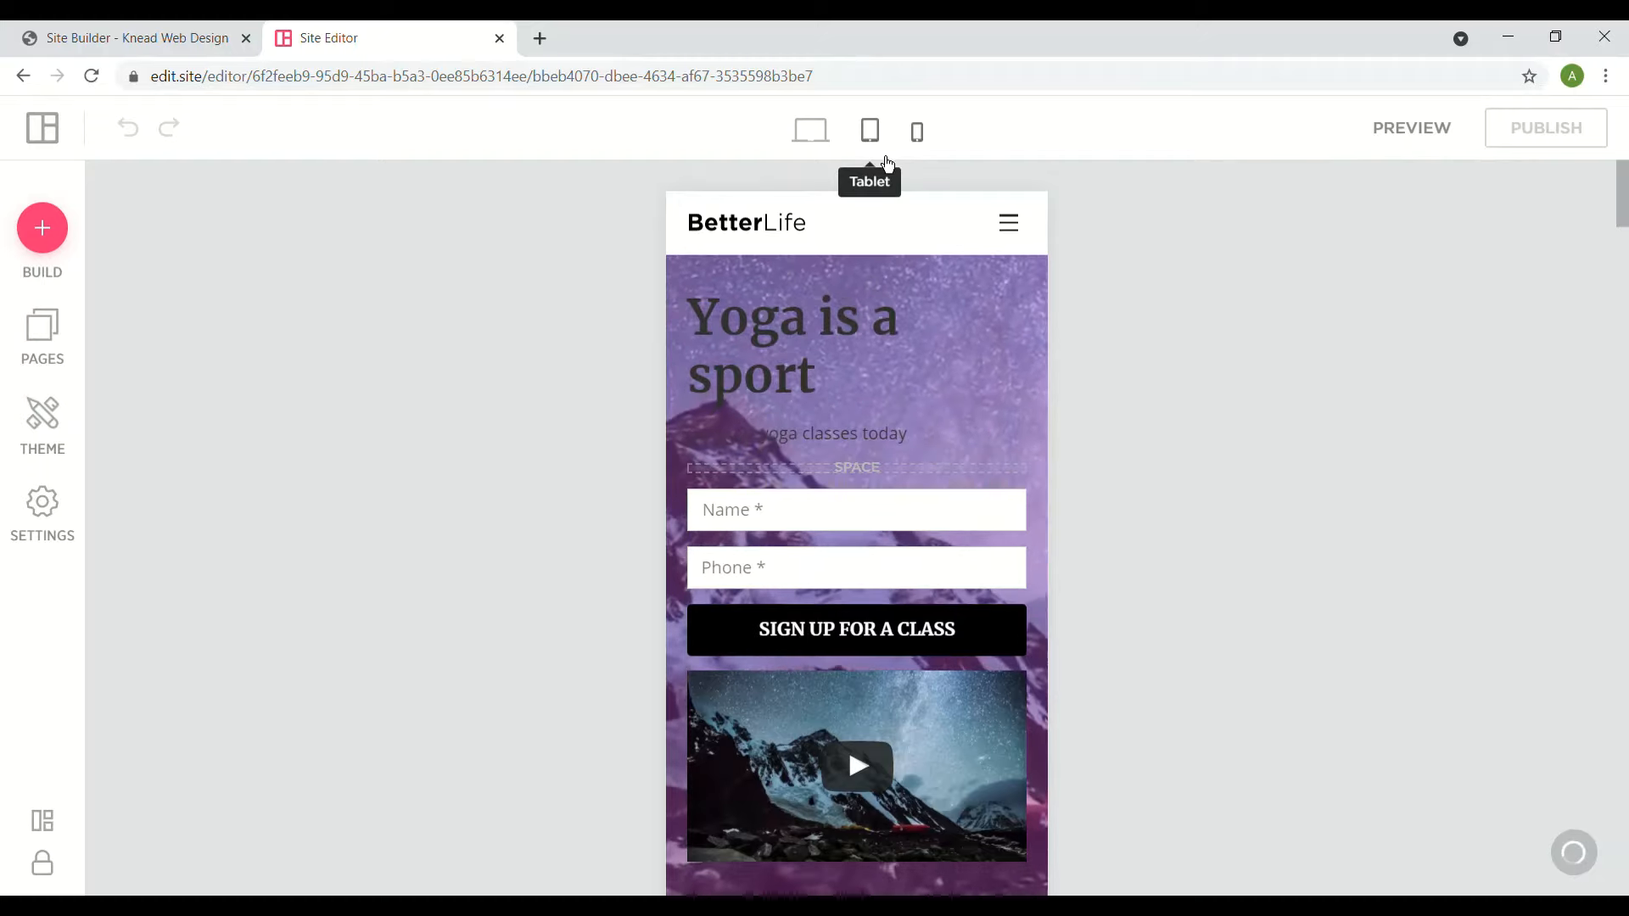
click(803, 129)
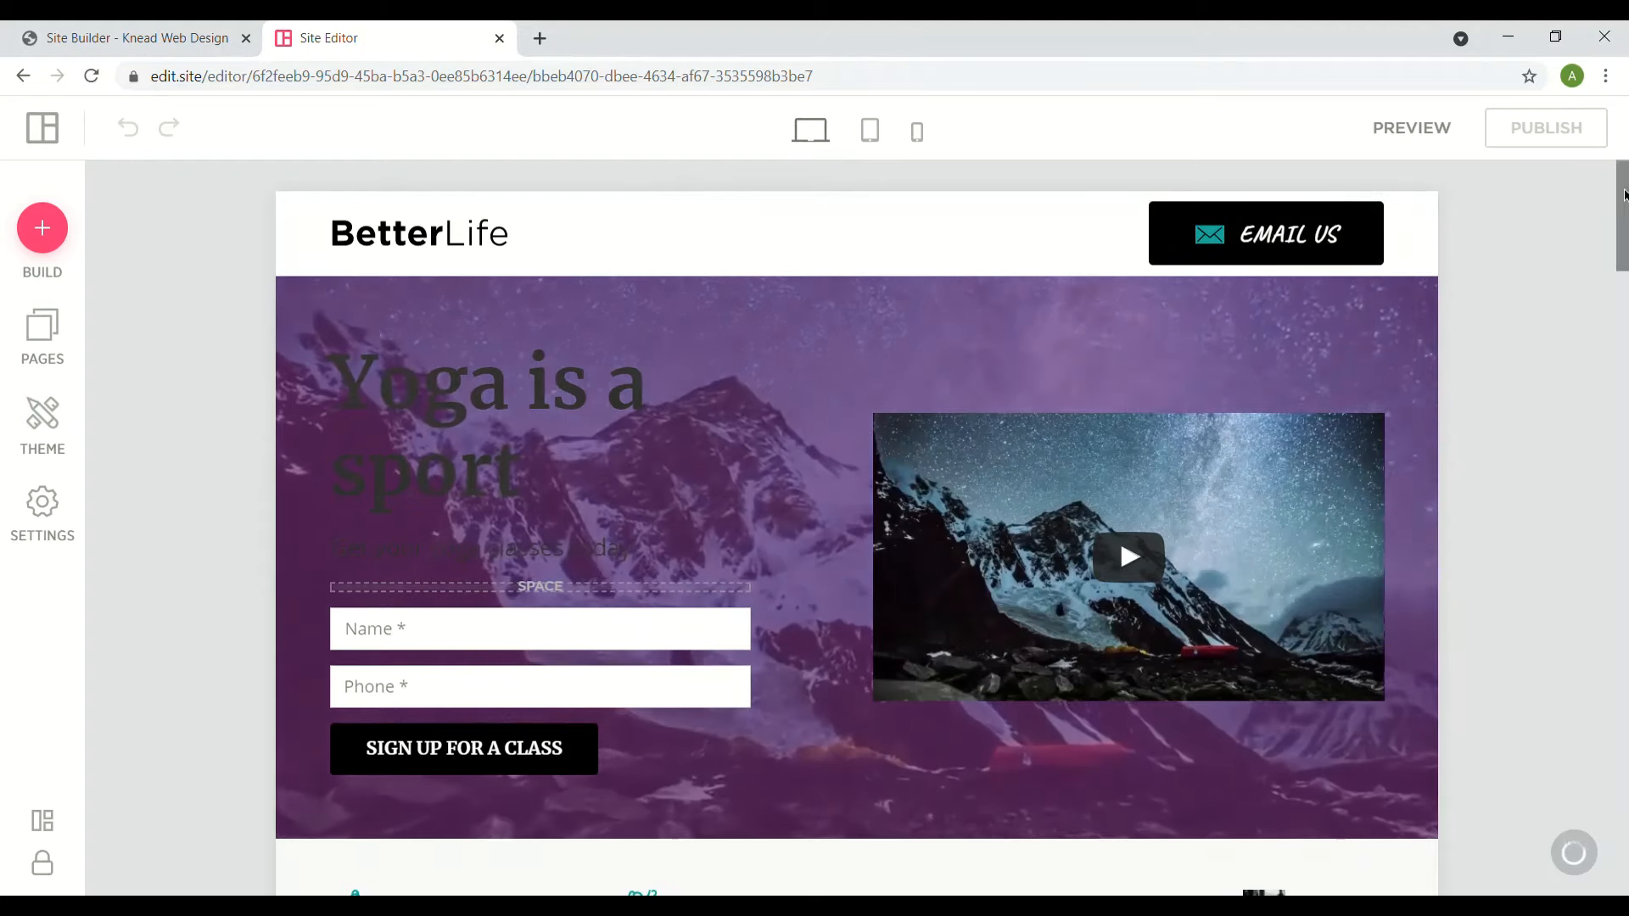
drag(1623, 195, 1580, 434)
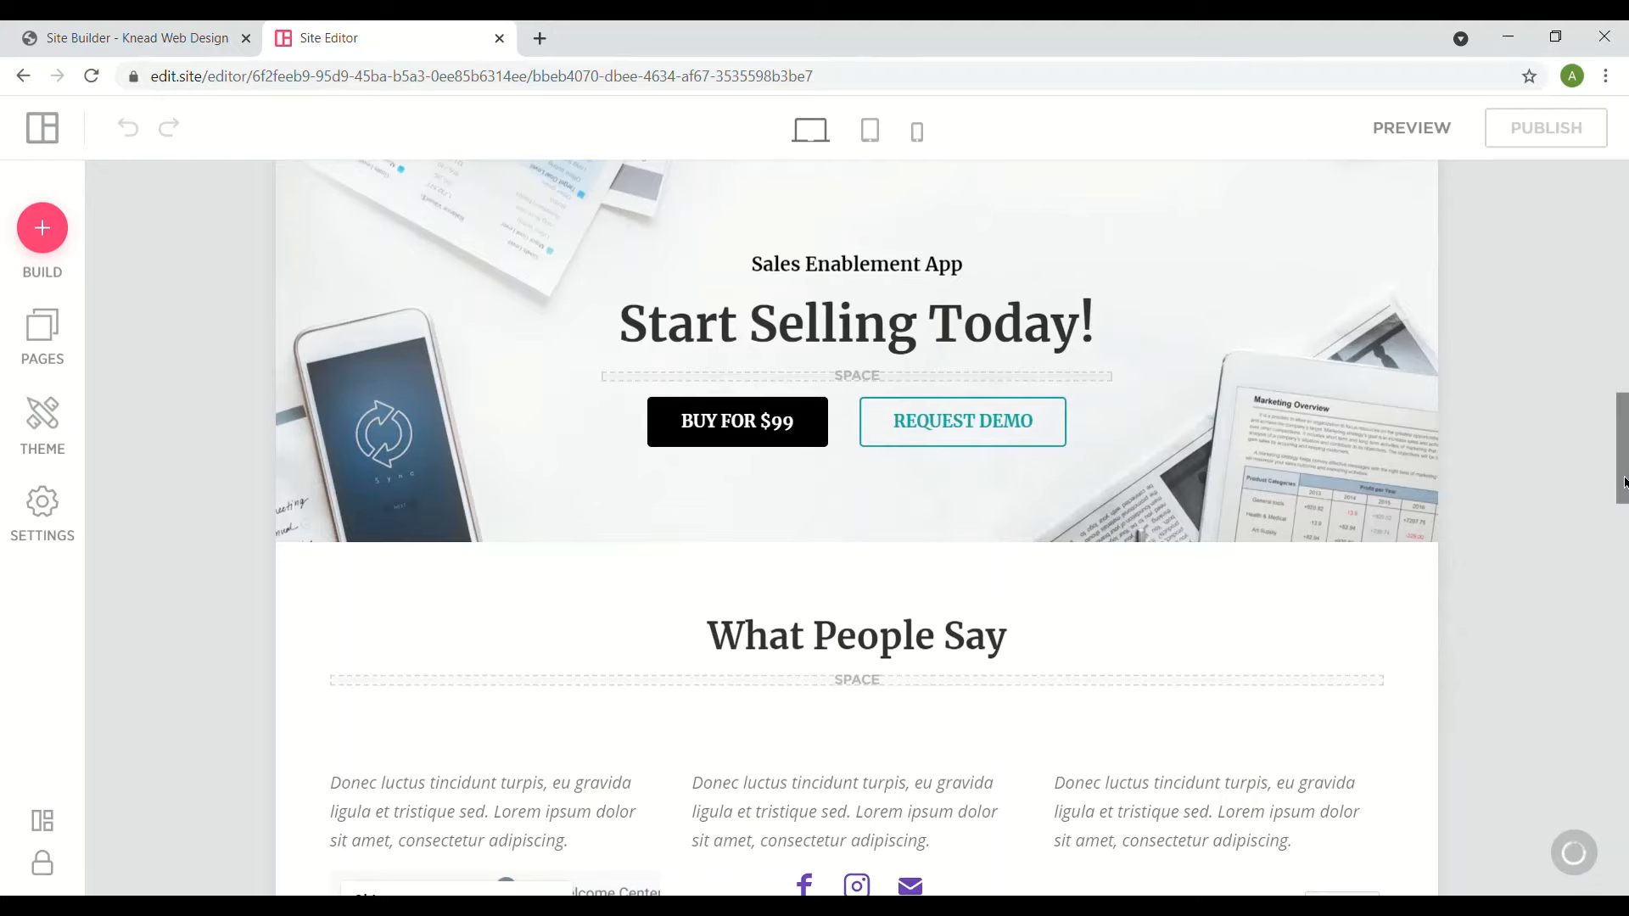
mouse_move(1623, 482)
mouse_down()
mouse_move(1620, 566)
mouse_move(1626, 499)
mouse_up()
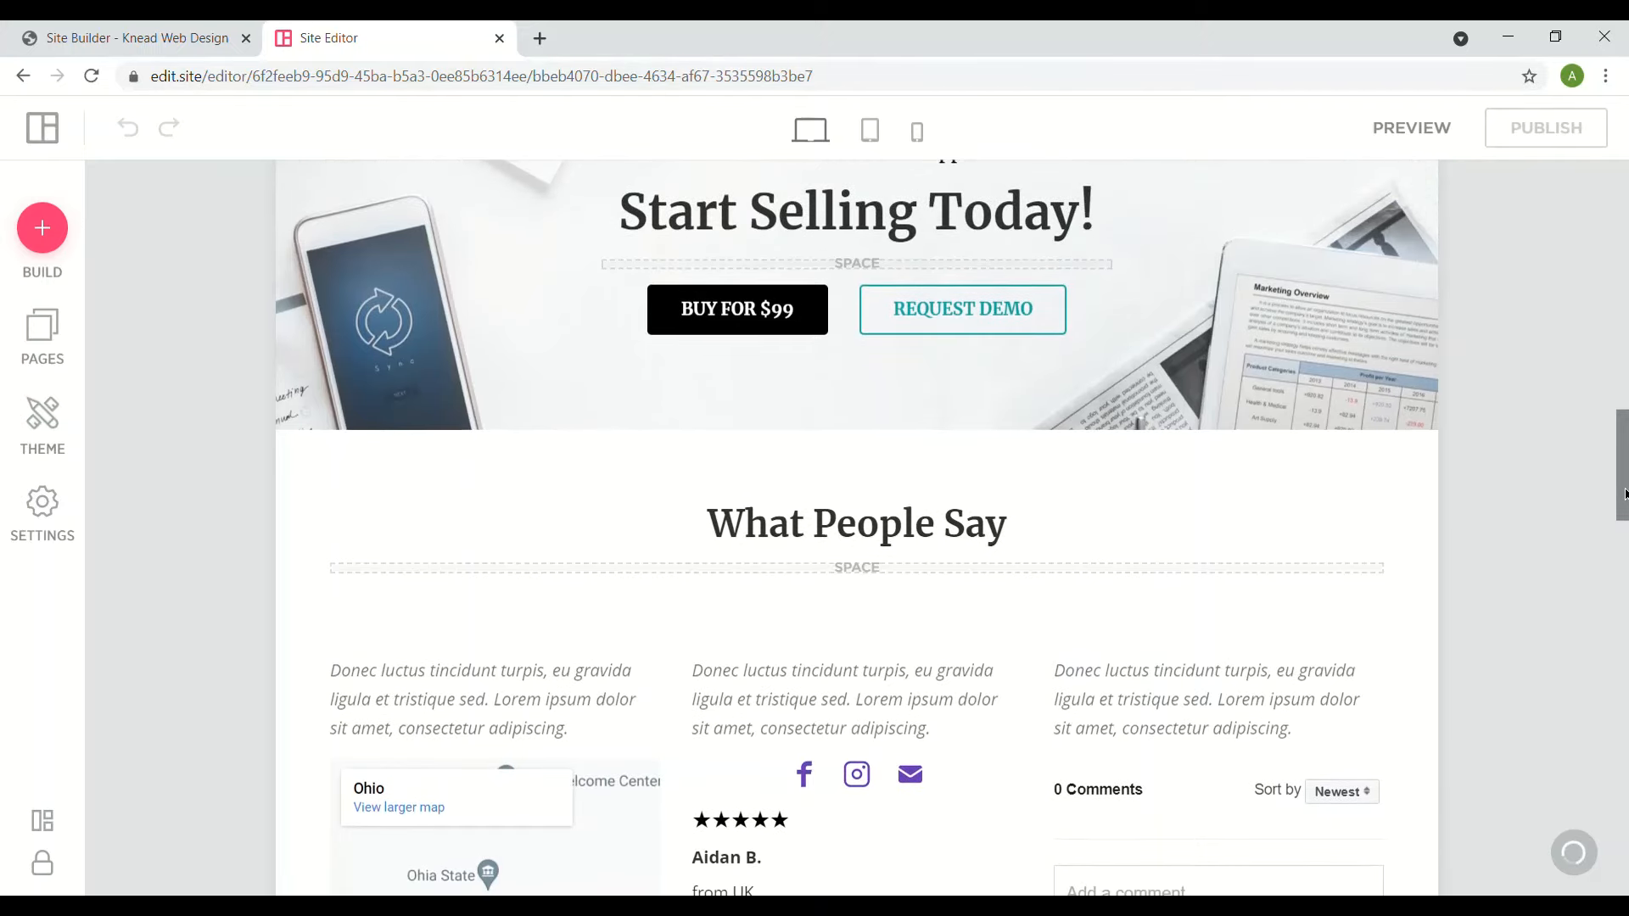
drag(1624, 495, 1624, 227)
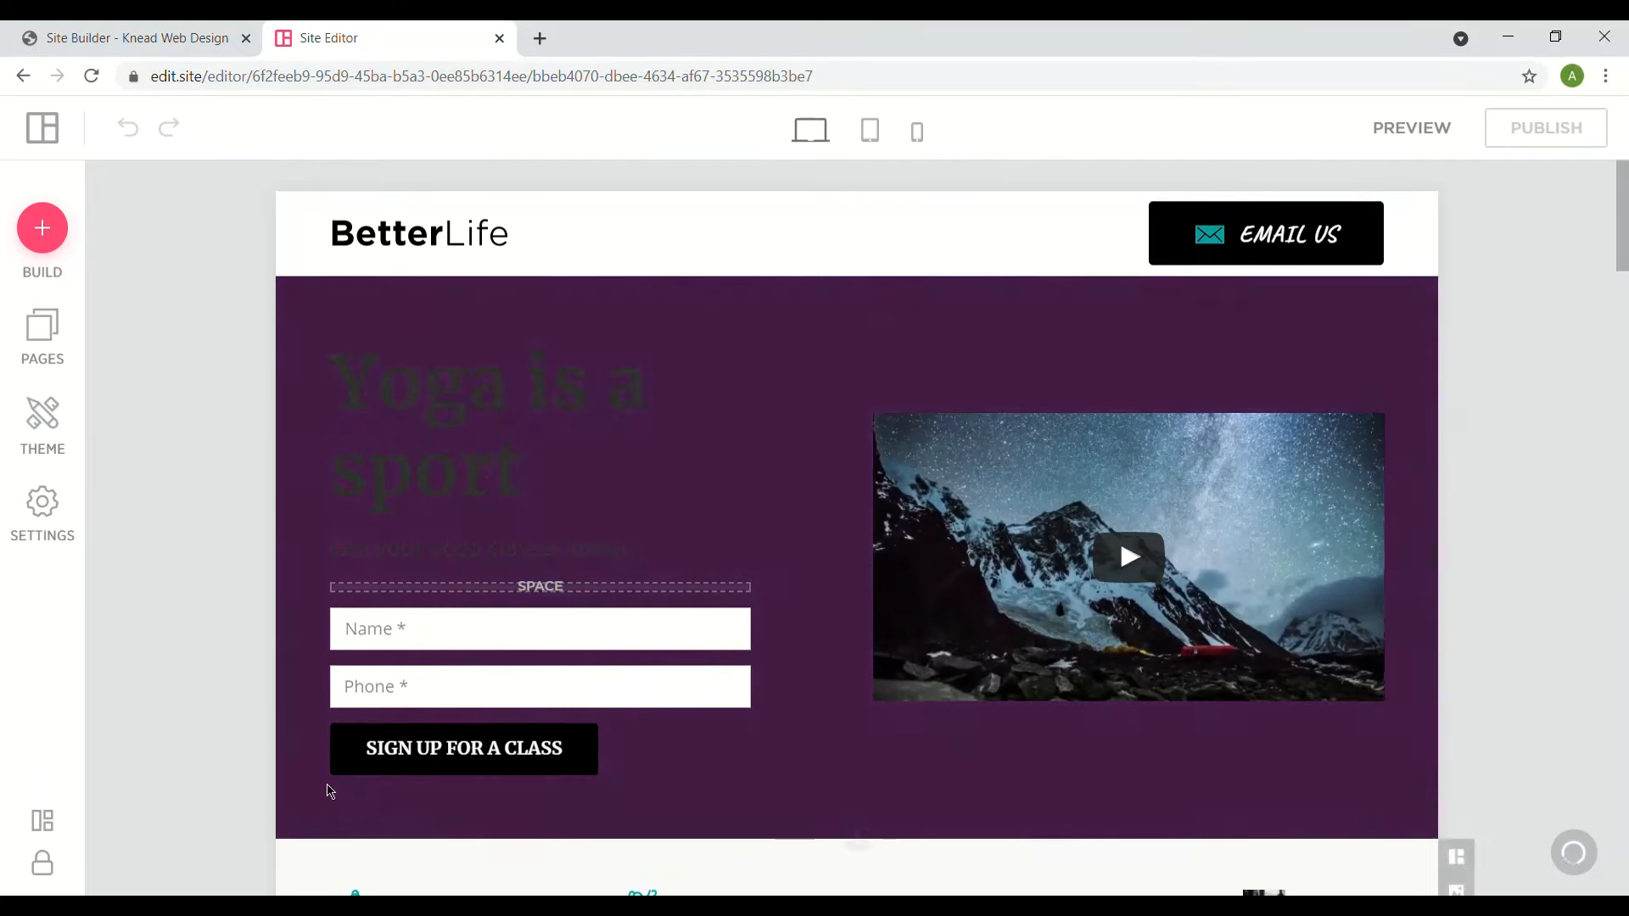
triple_click(374, 765)
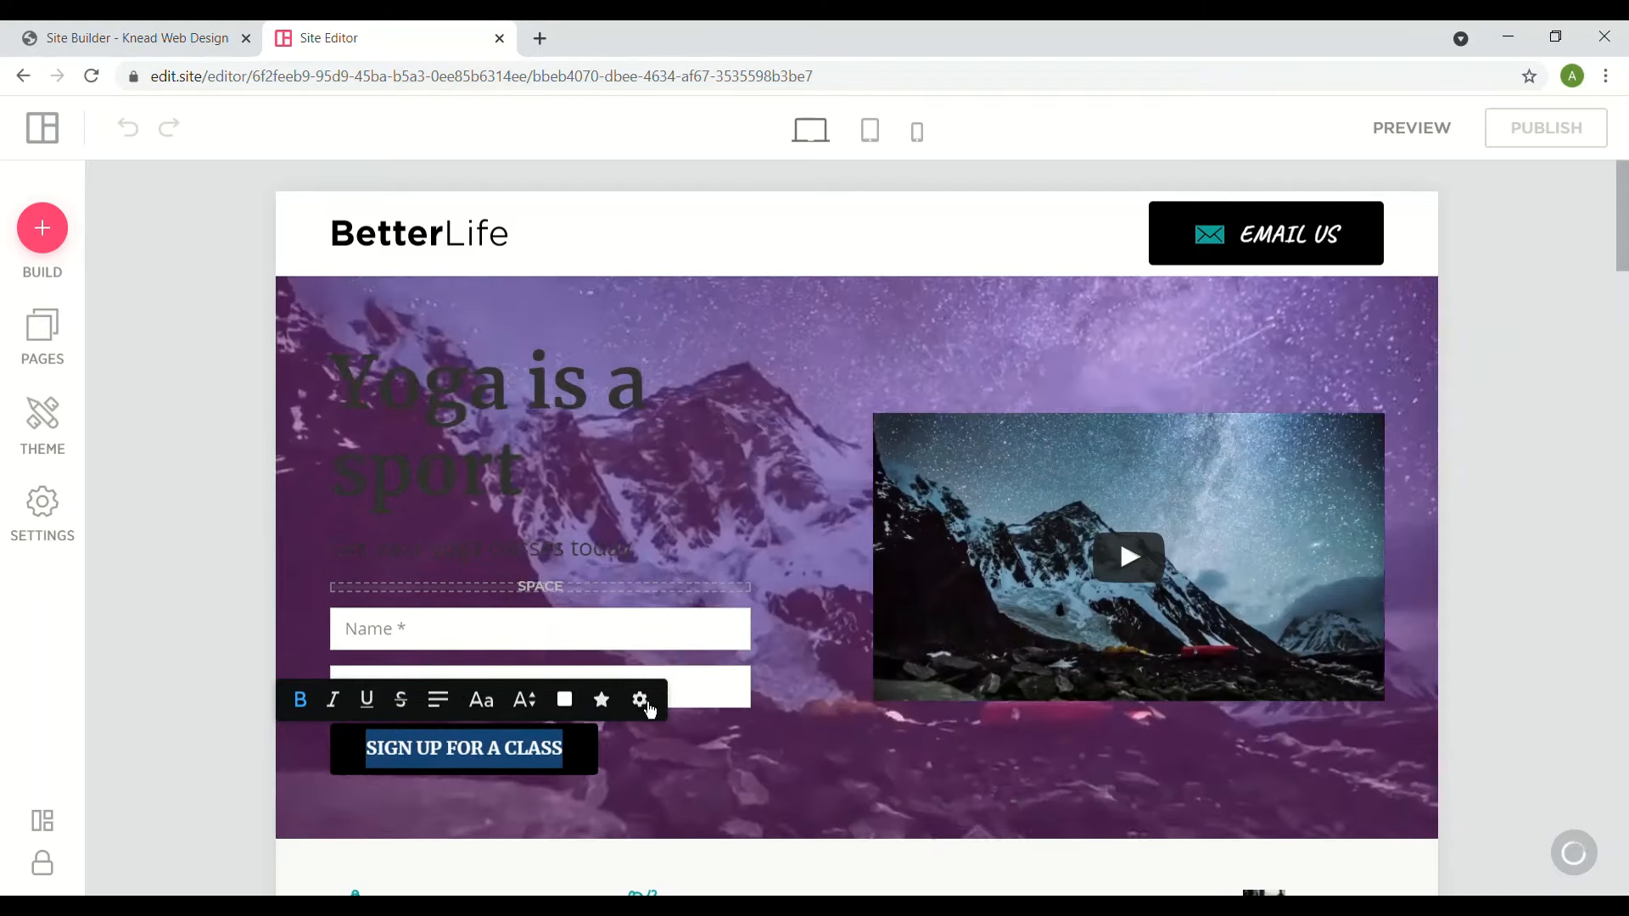
click(639, 699)
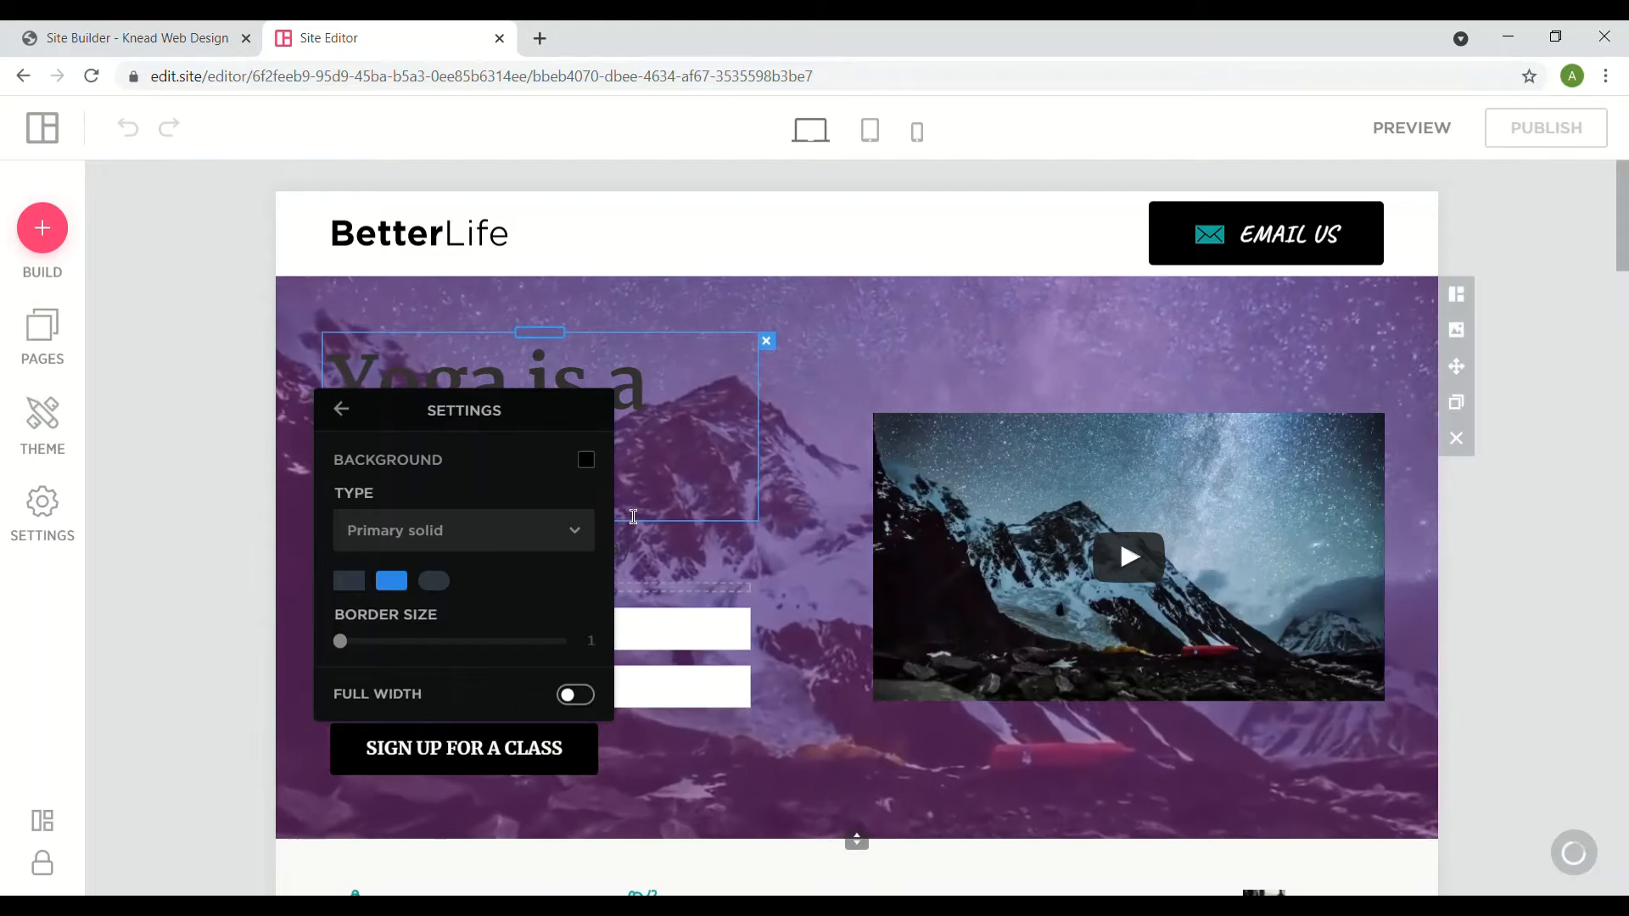
click(807, 467)
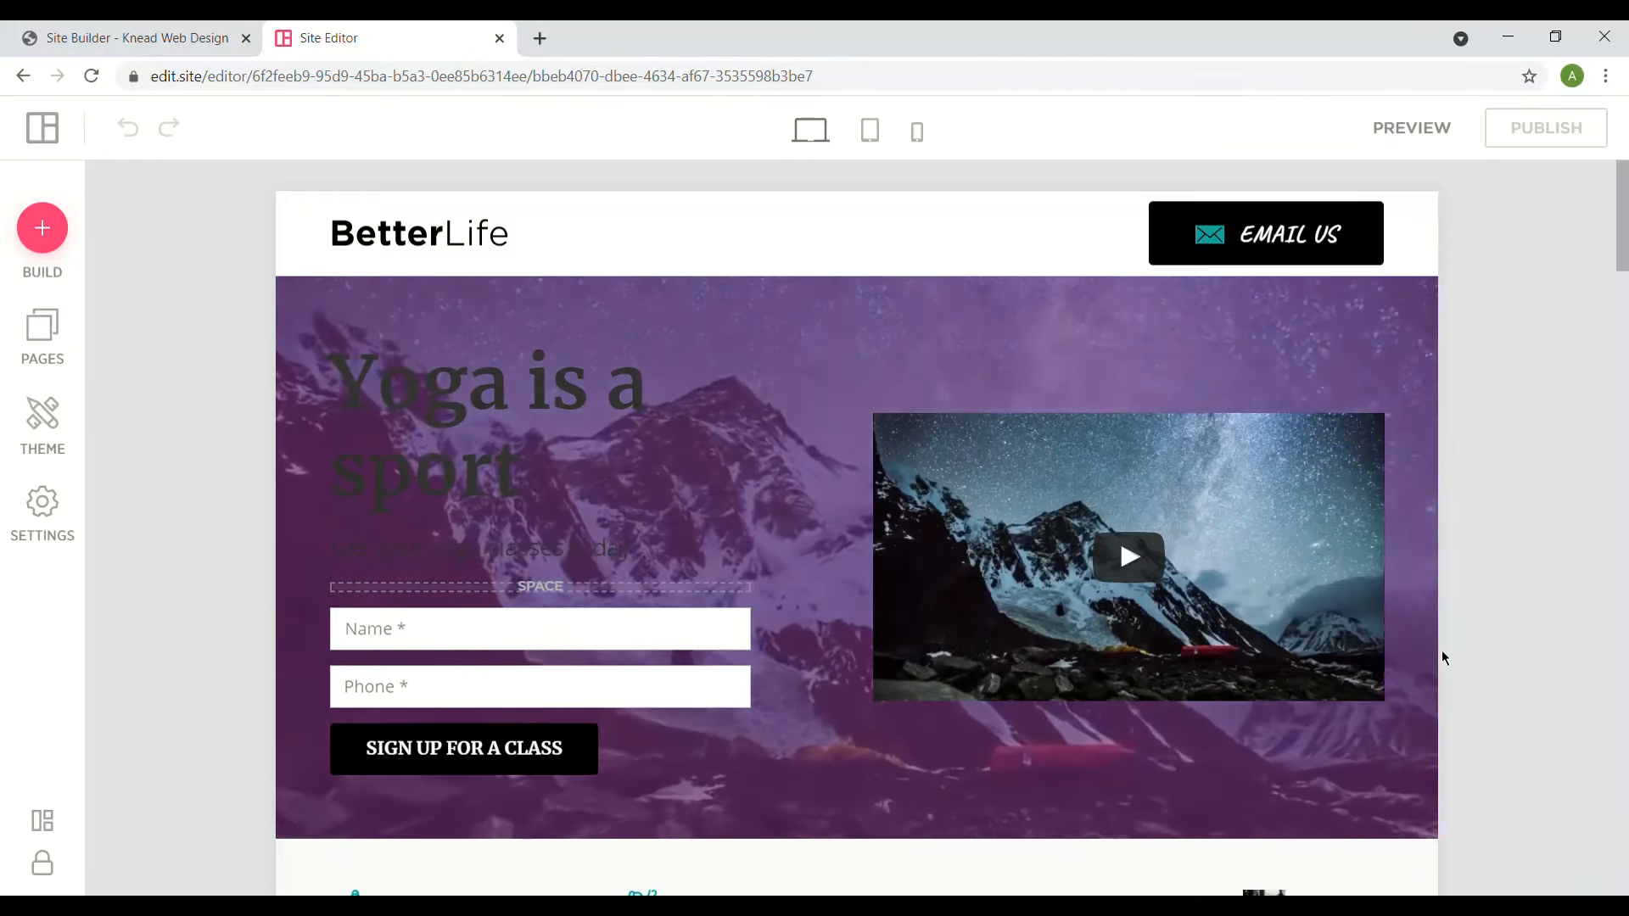
click(540, 38)
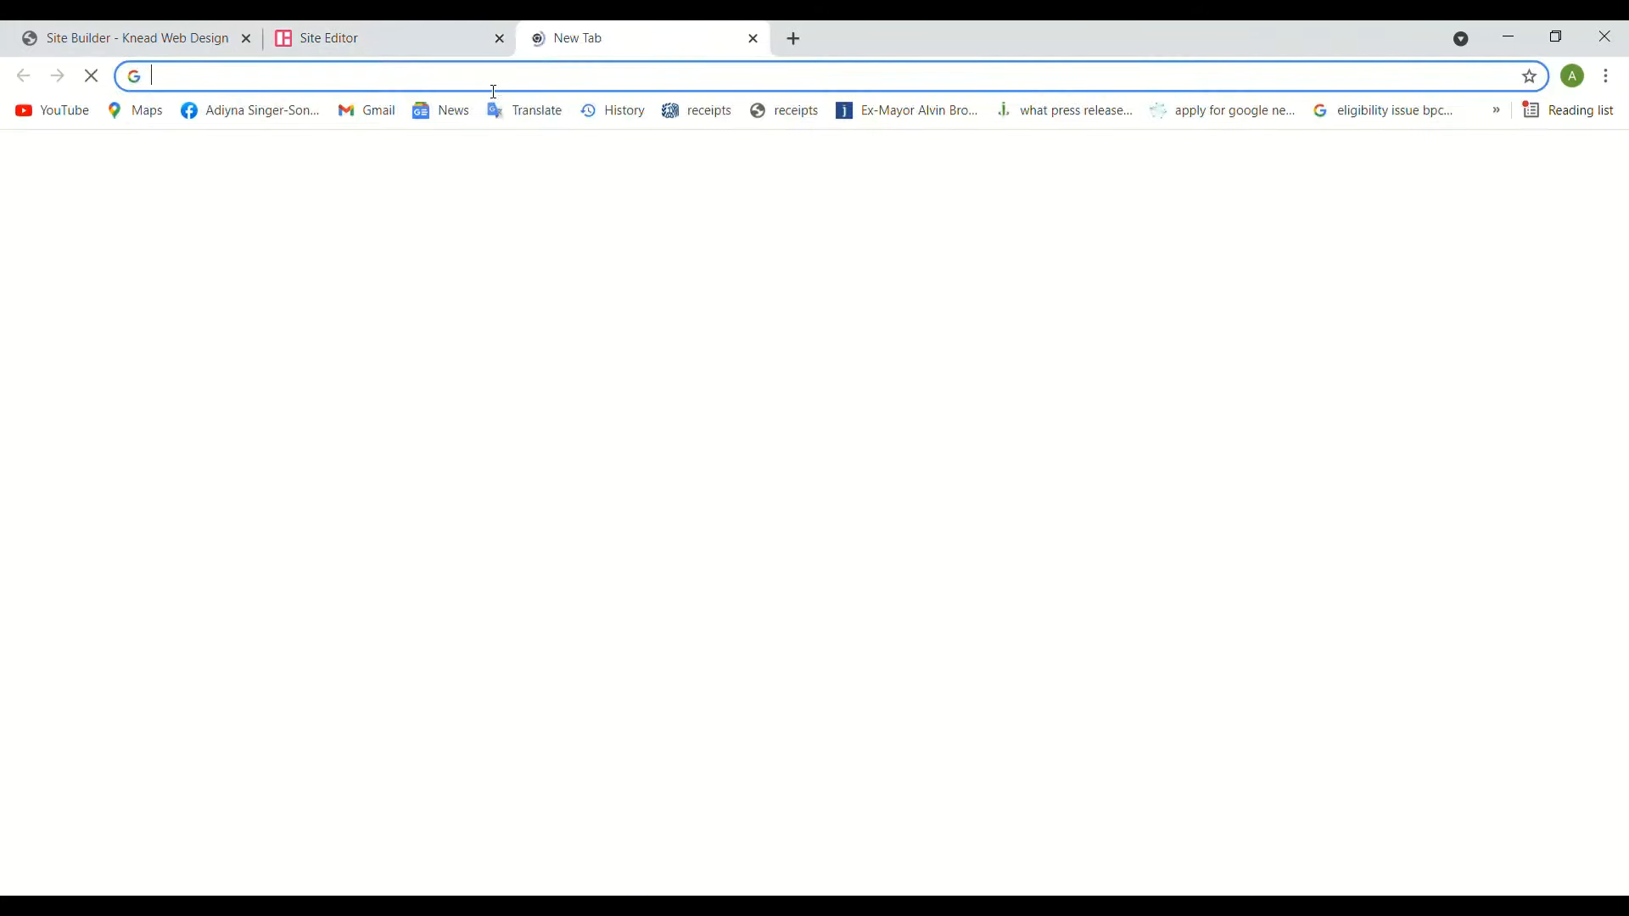
text(adiy)
key(Return)
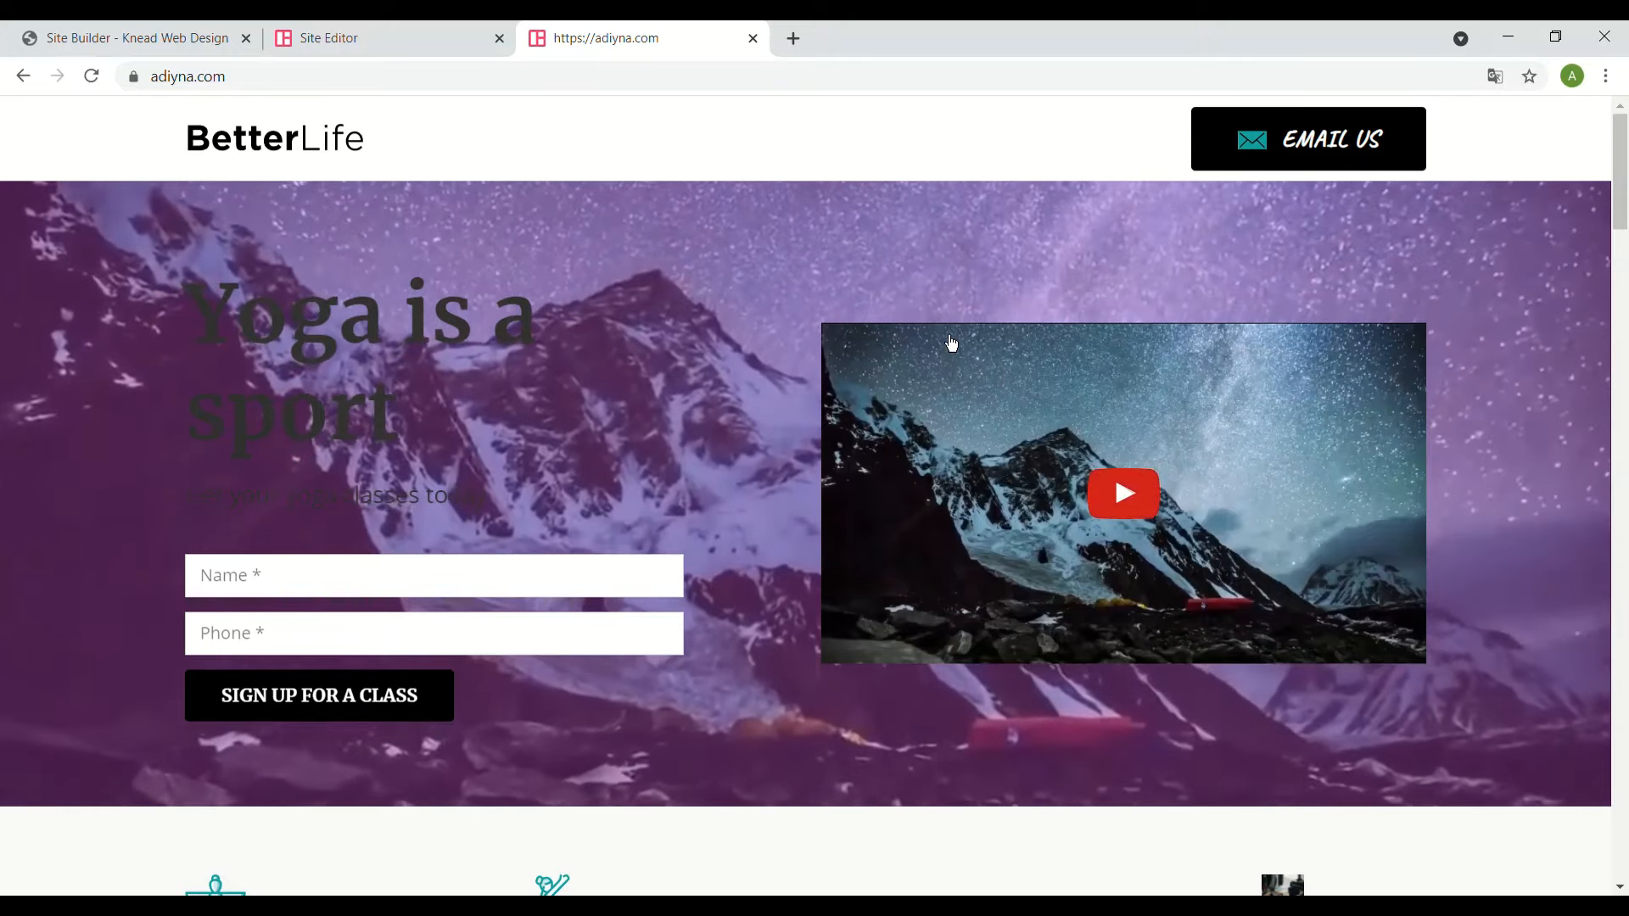
scroll(951, 342, down, 2)
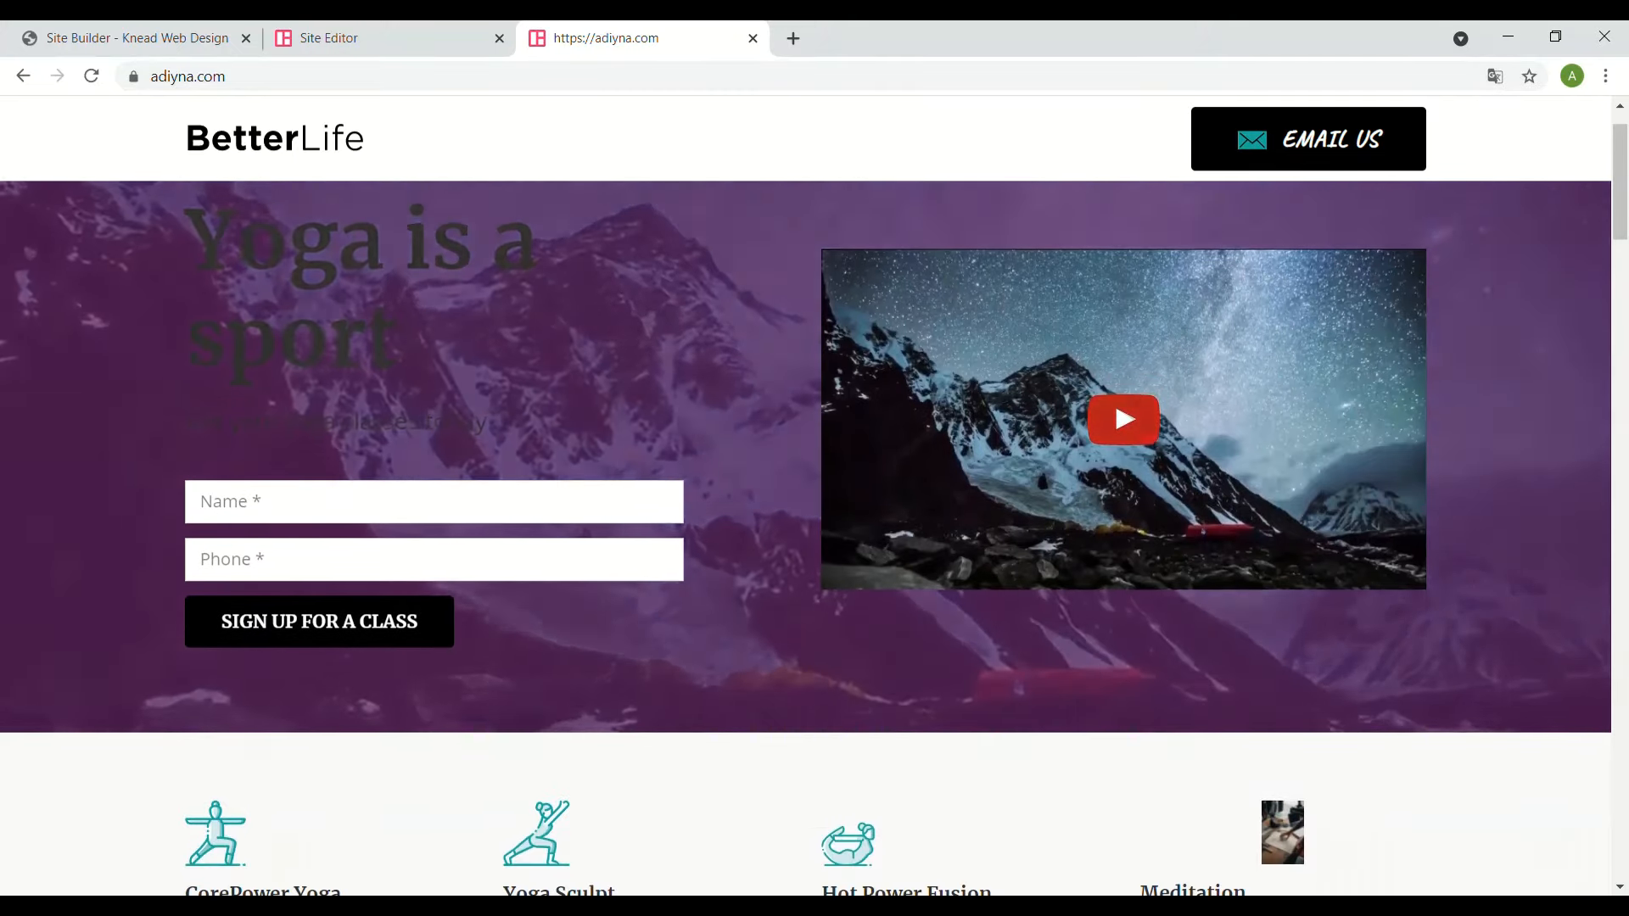
scroll(909, 374, down, 2)
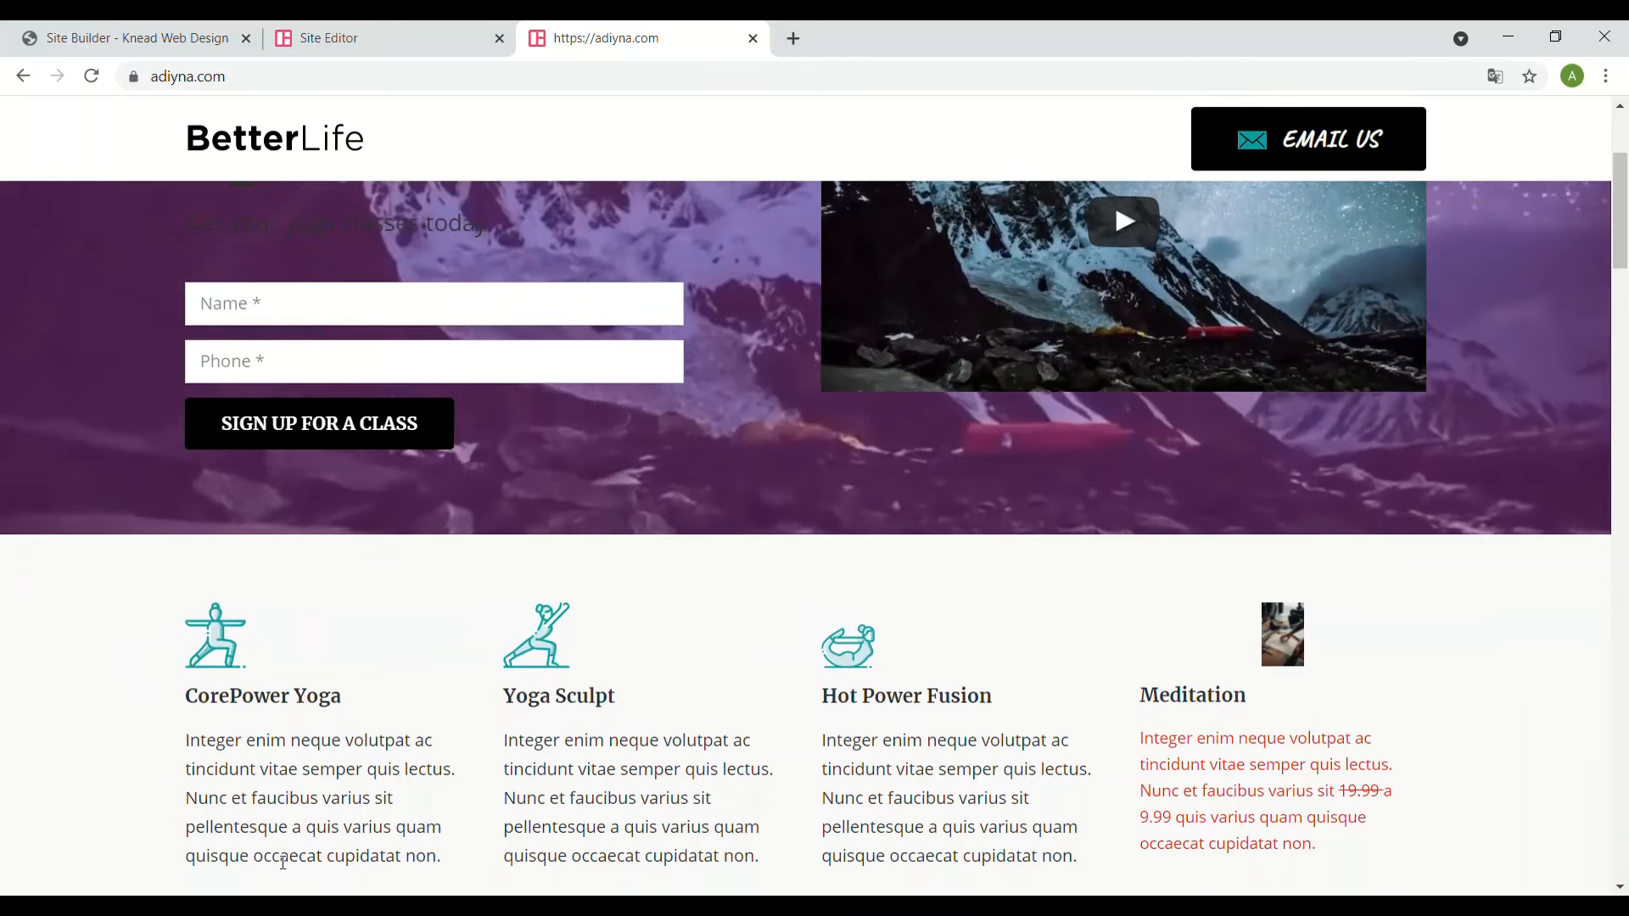
scroll(909, 373, up, 3)
scroll(814, 495, down, 5)
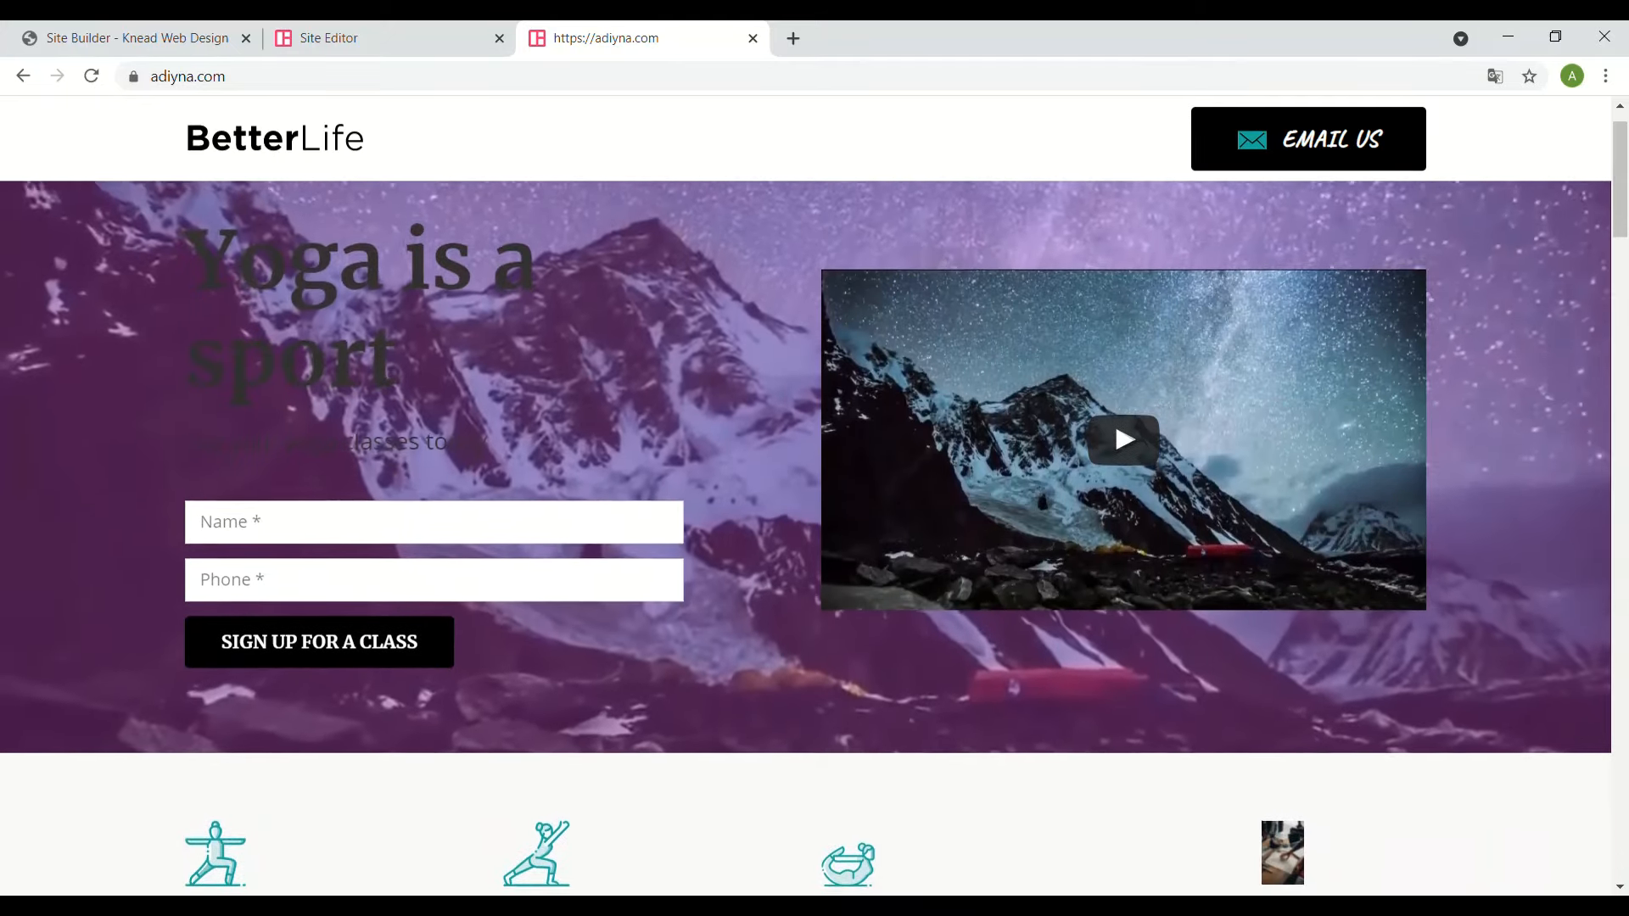
scroll(814, 495, down, 4)
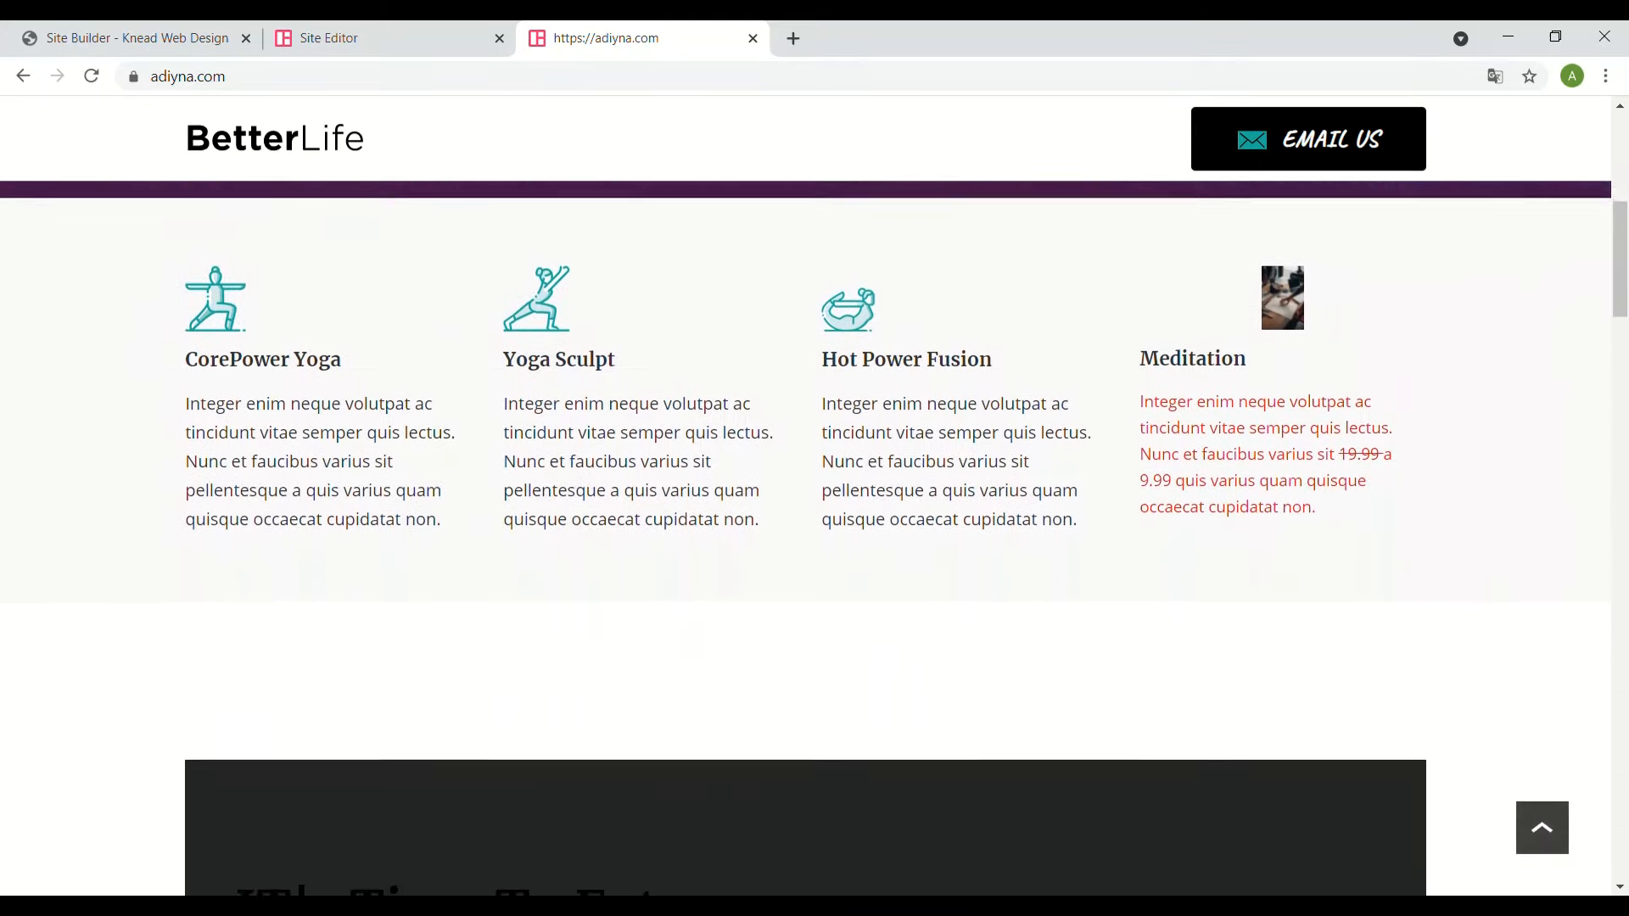
scroll(814, 495, down, 8)
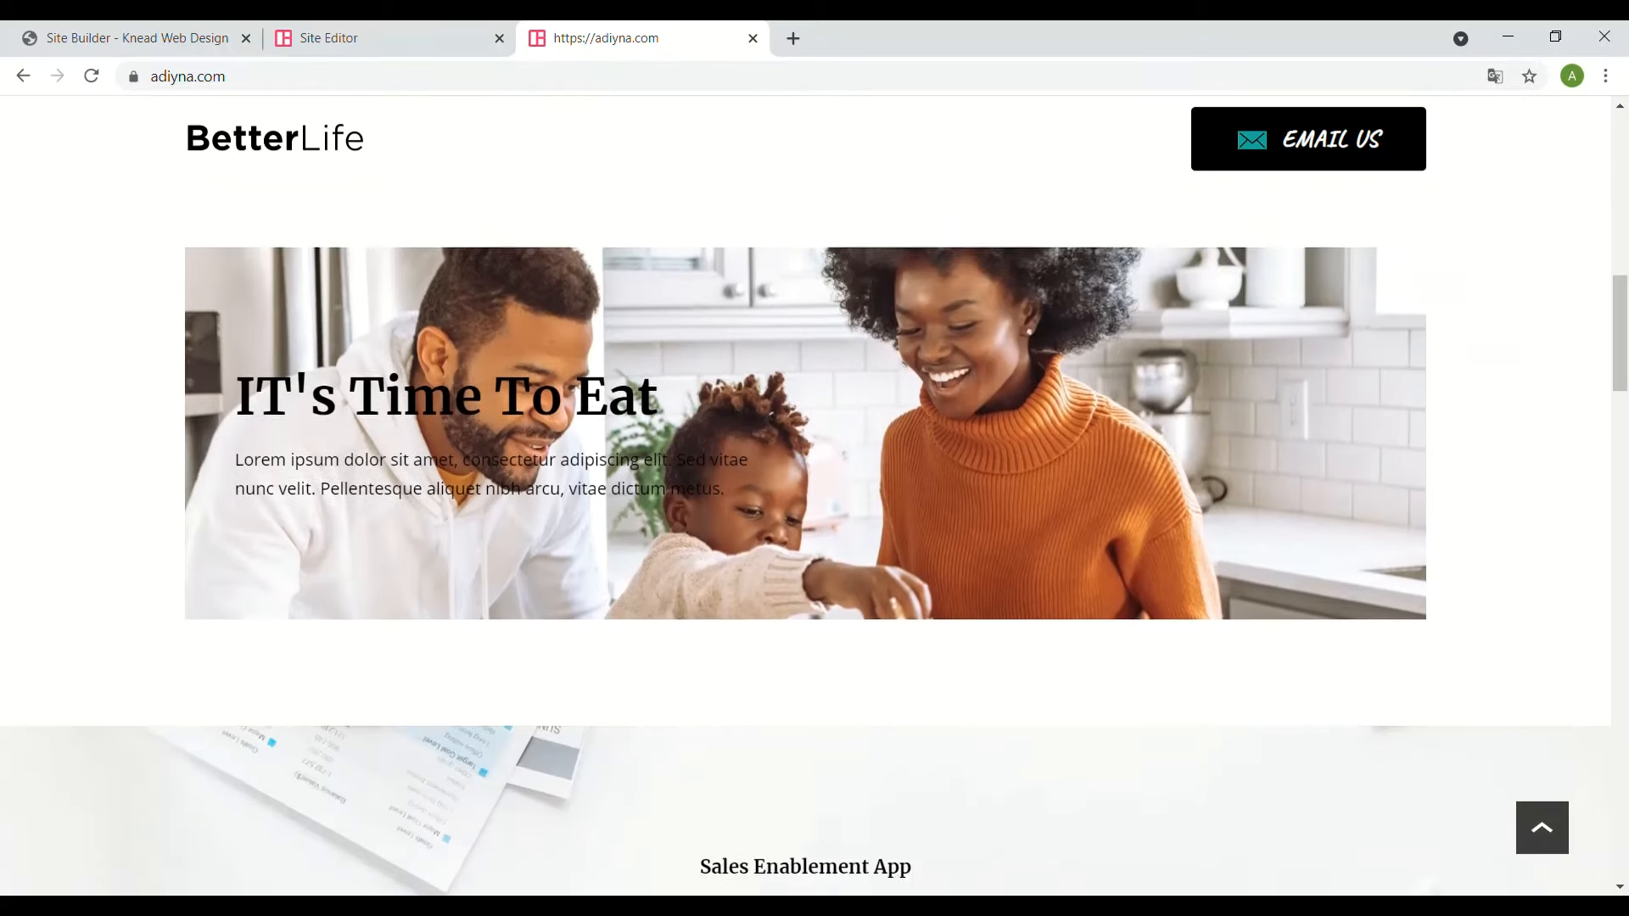
scroll(815, 496, down, 12)
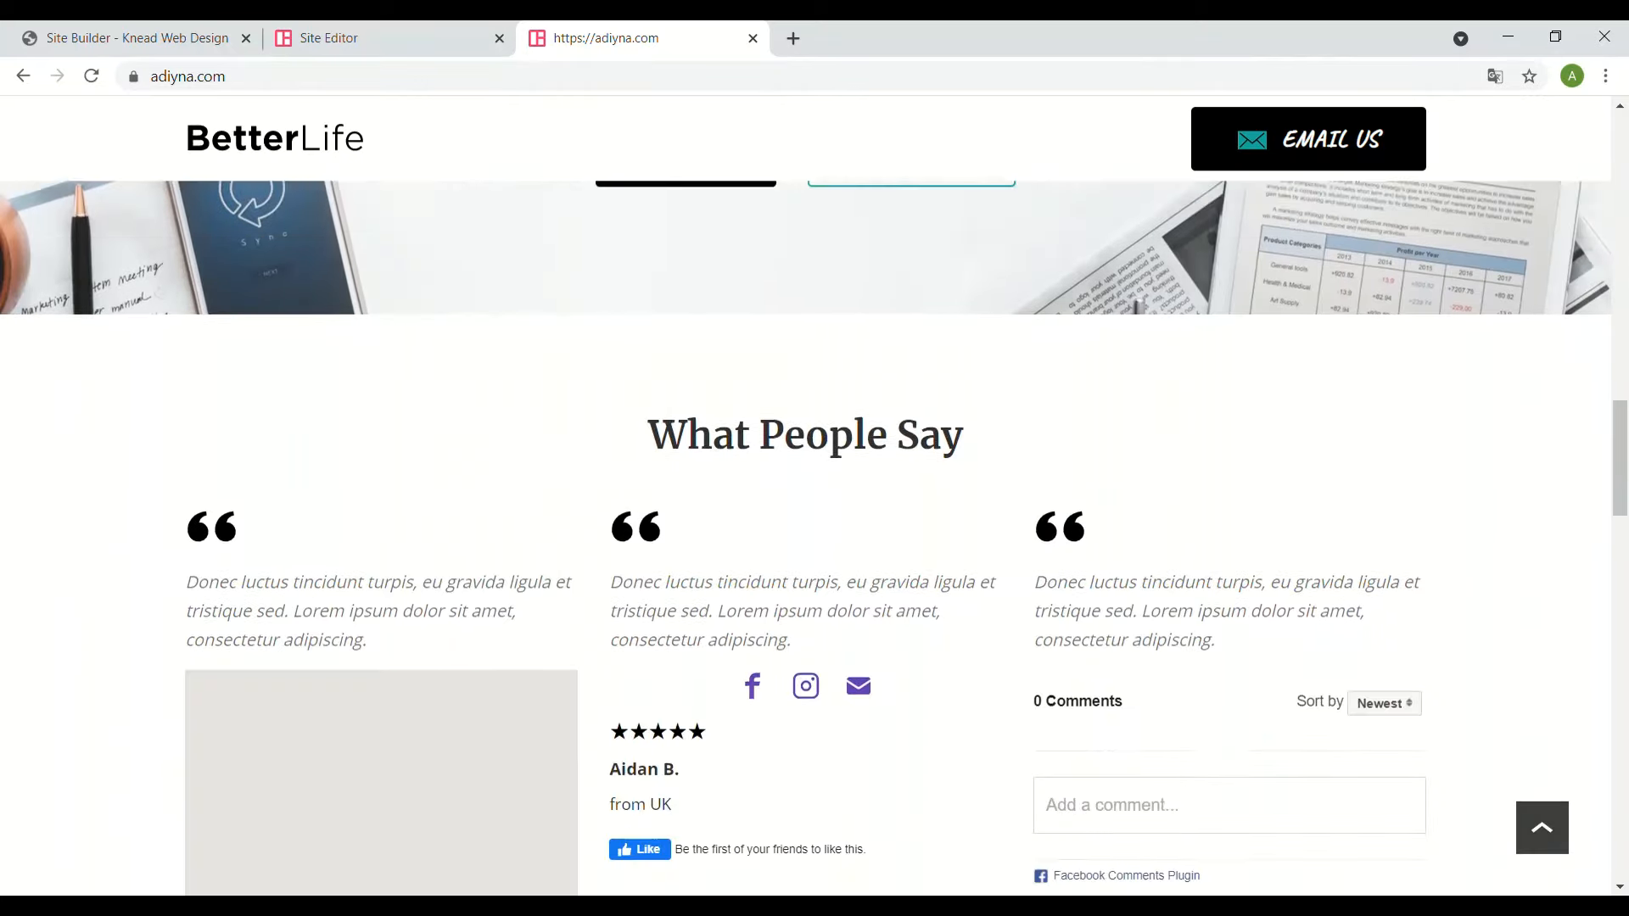
scroll(814, 496, up, 3)
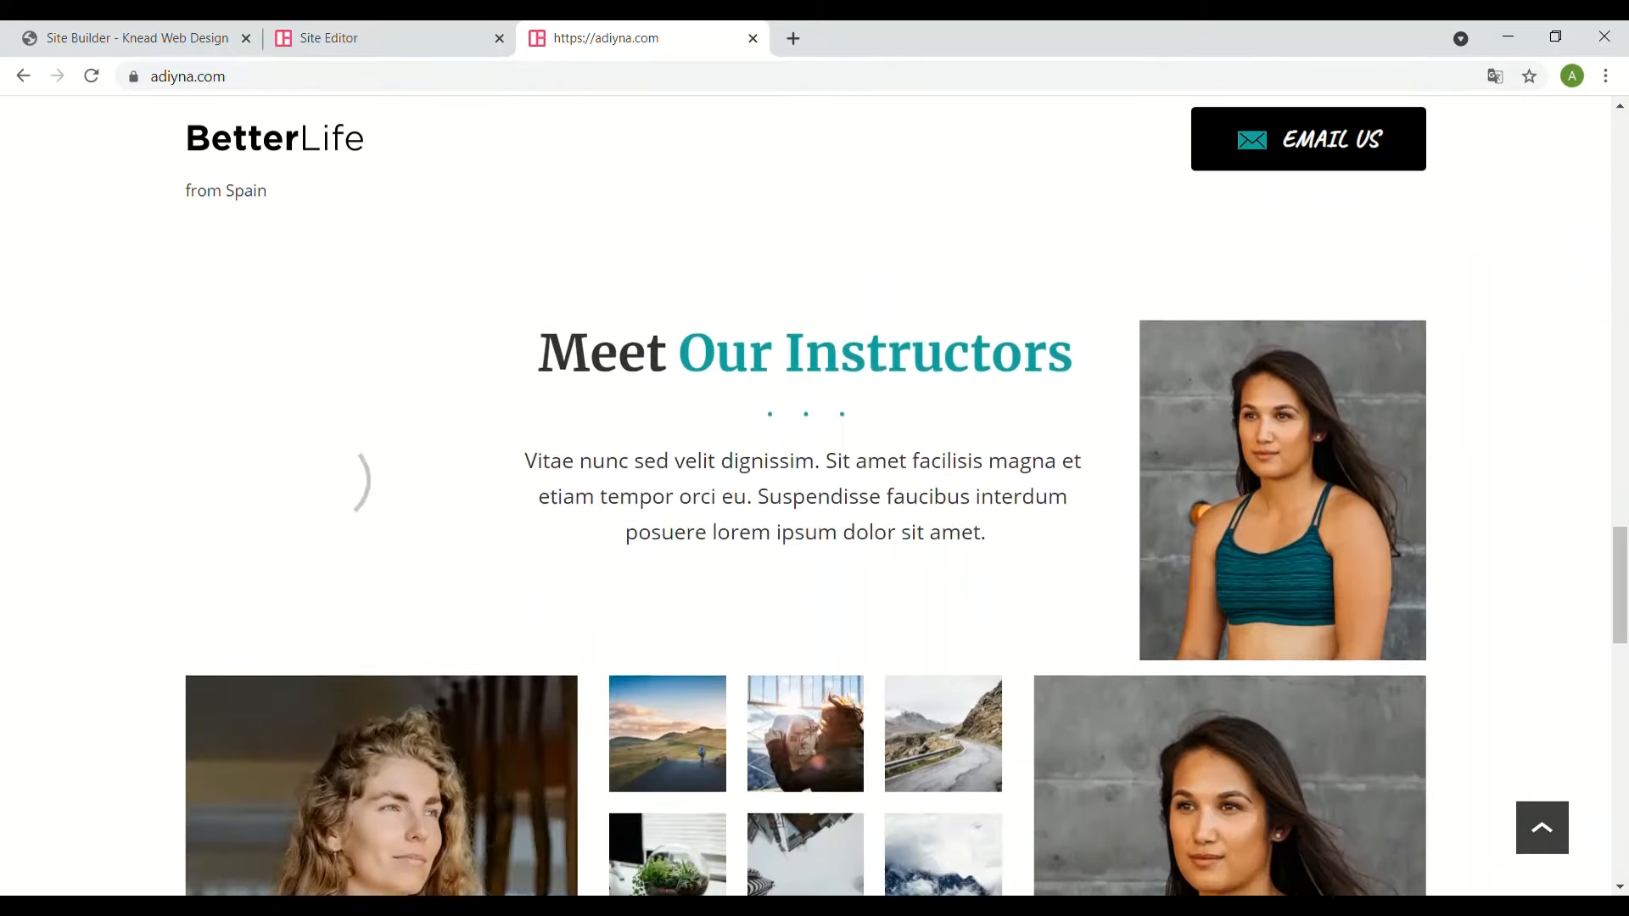
scroll(815, 495, down, 1)
scroll(814, 496, down, 3)
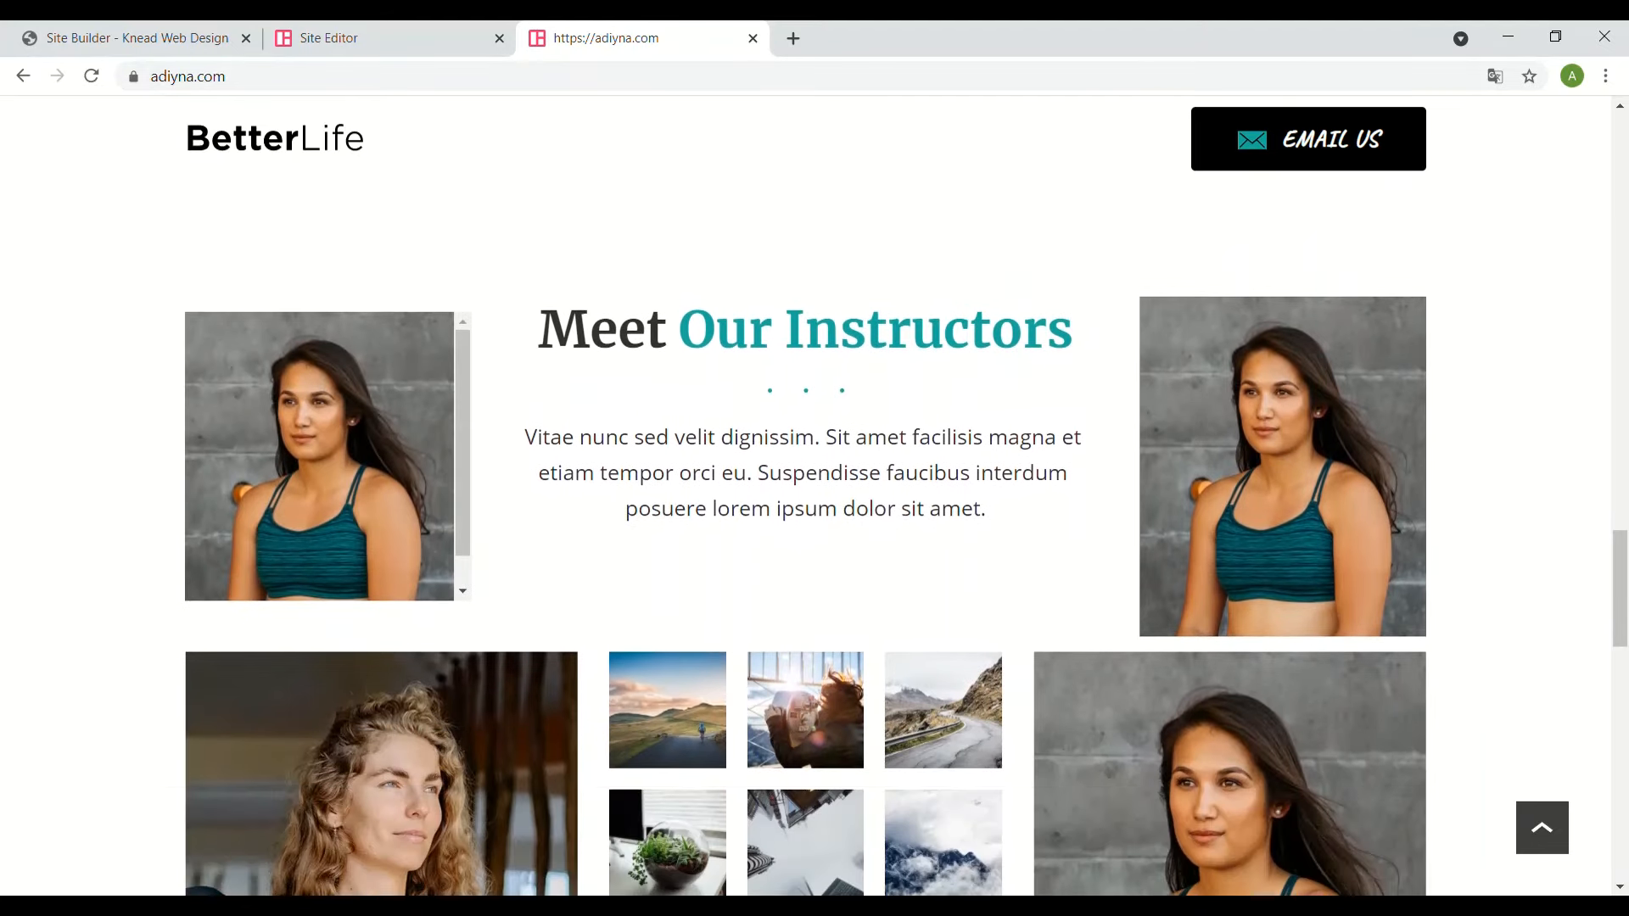
scroll(814, 496, up, 1)
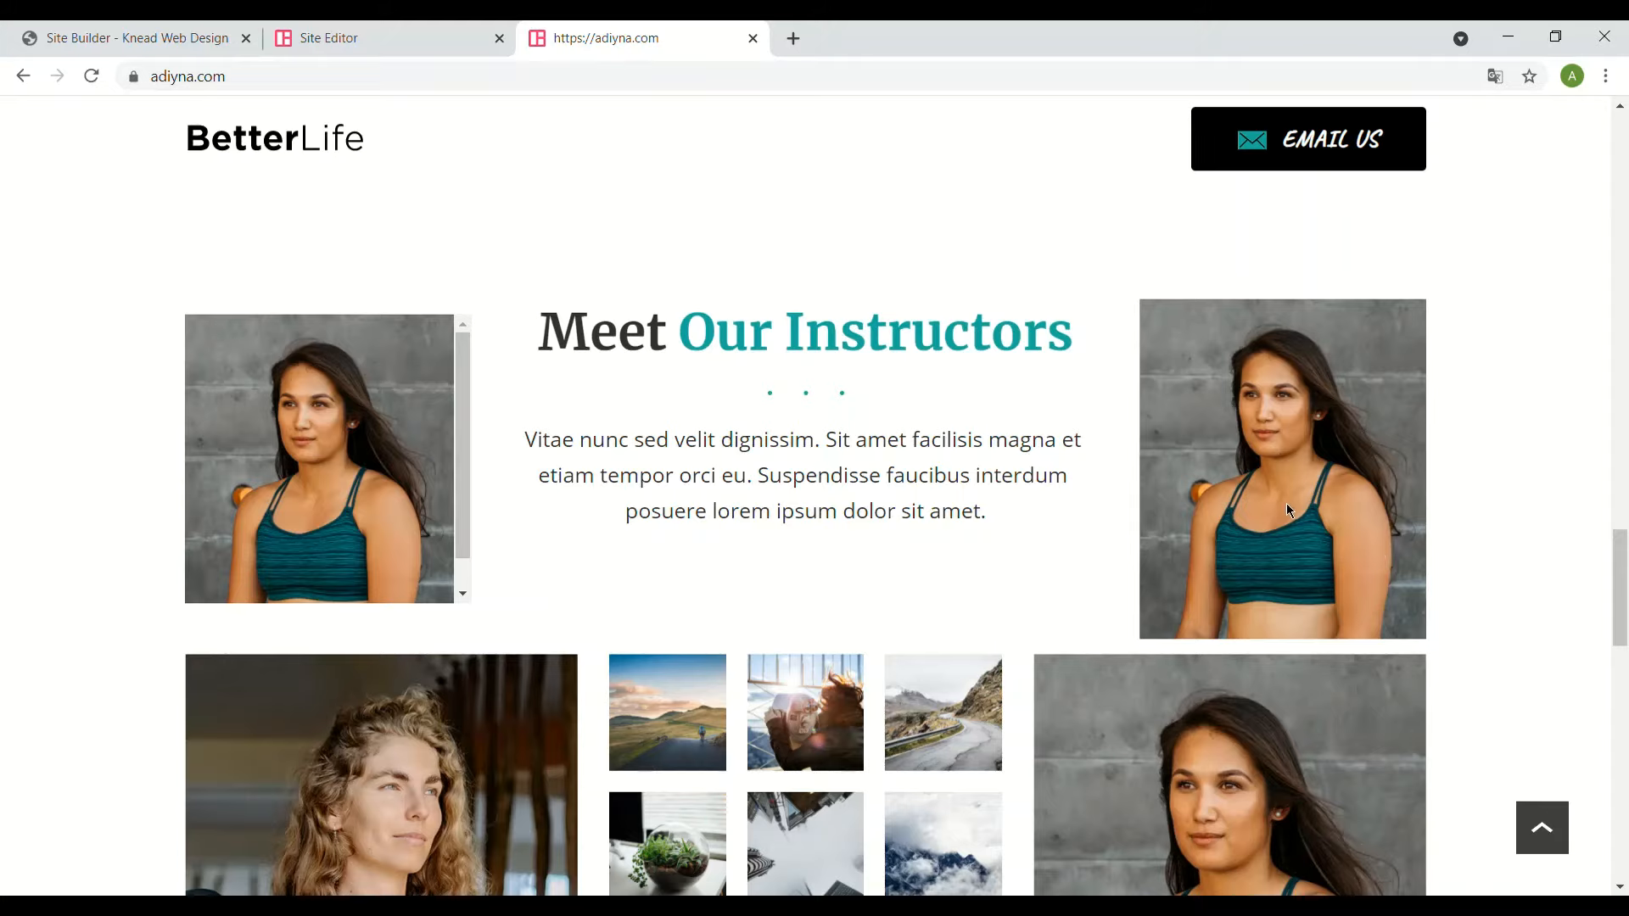
scroll(686, 637, down, 10)
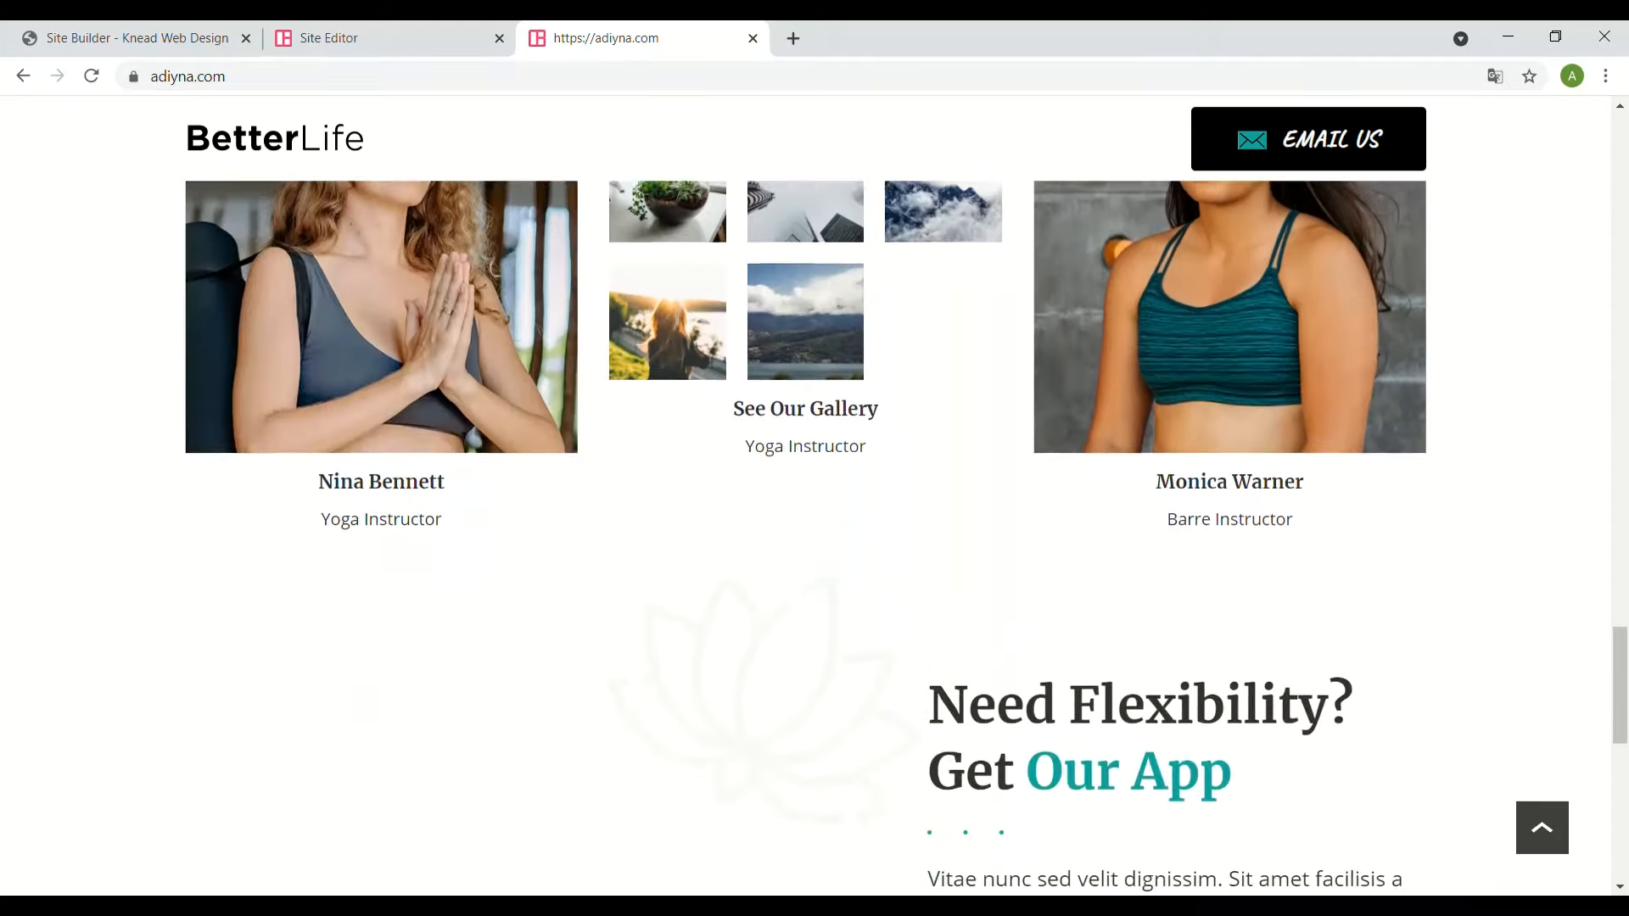
scroll(806, 495, up, 20)
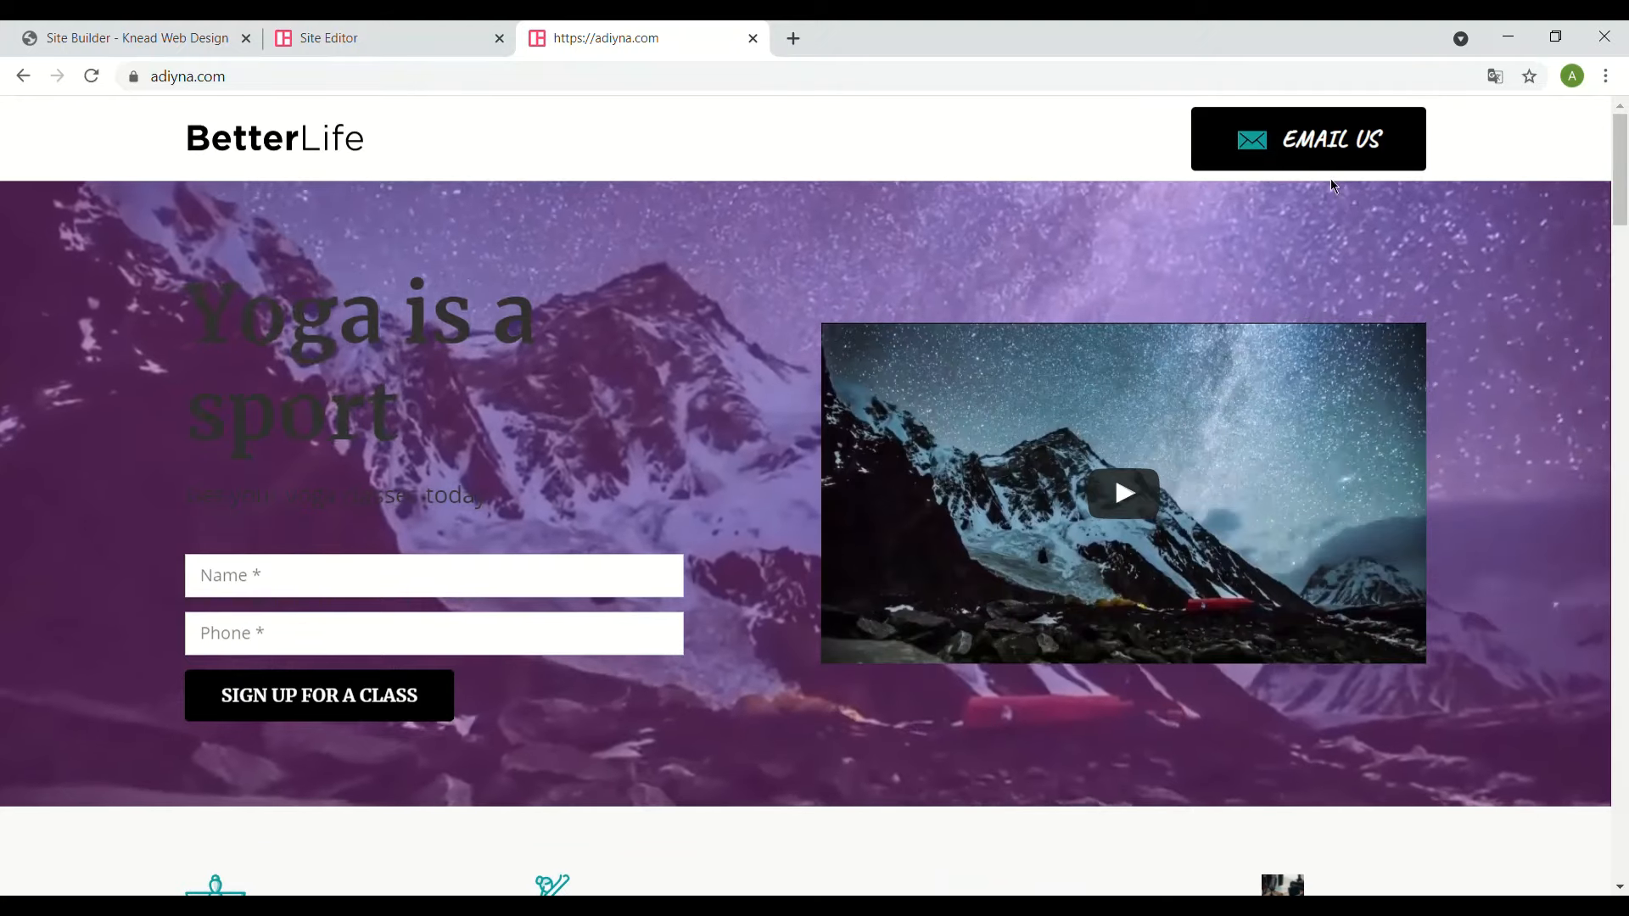
- Switch back to the Site Editor tab to resume editing the BetterLife page
click(345, 38)
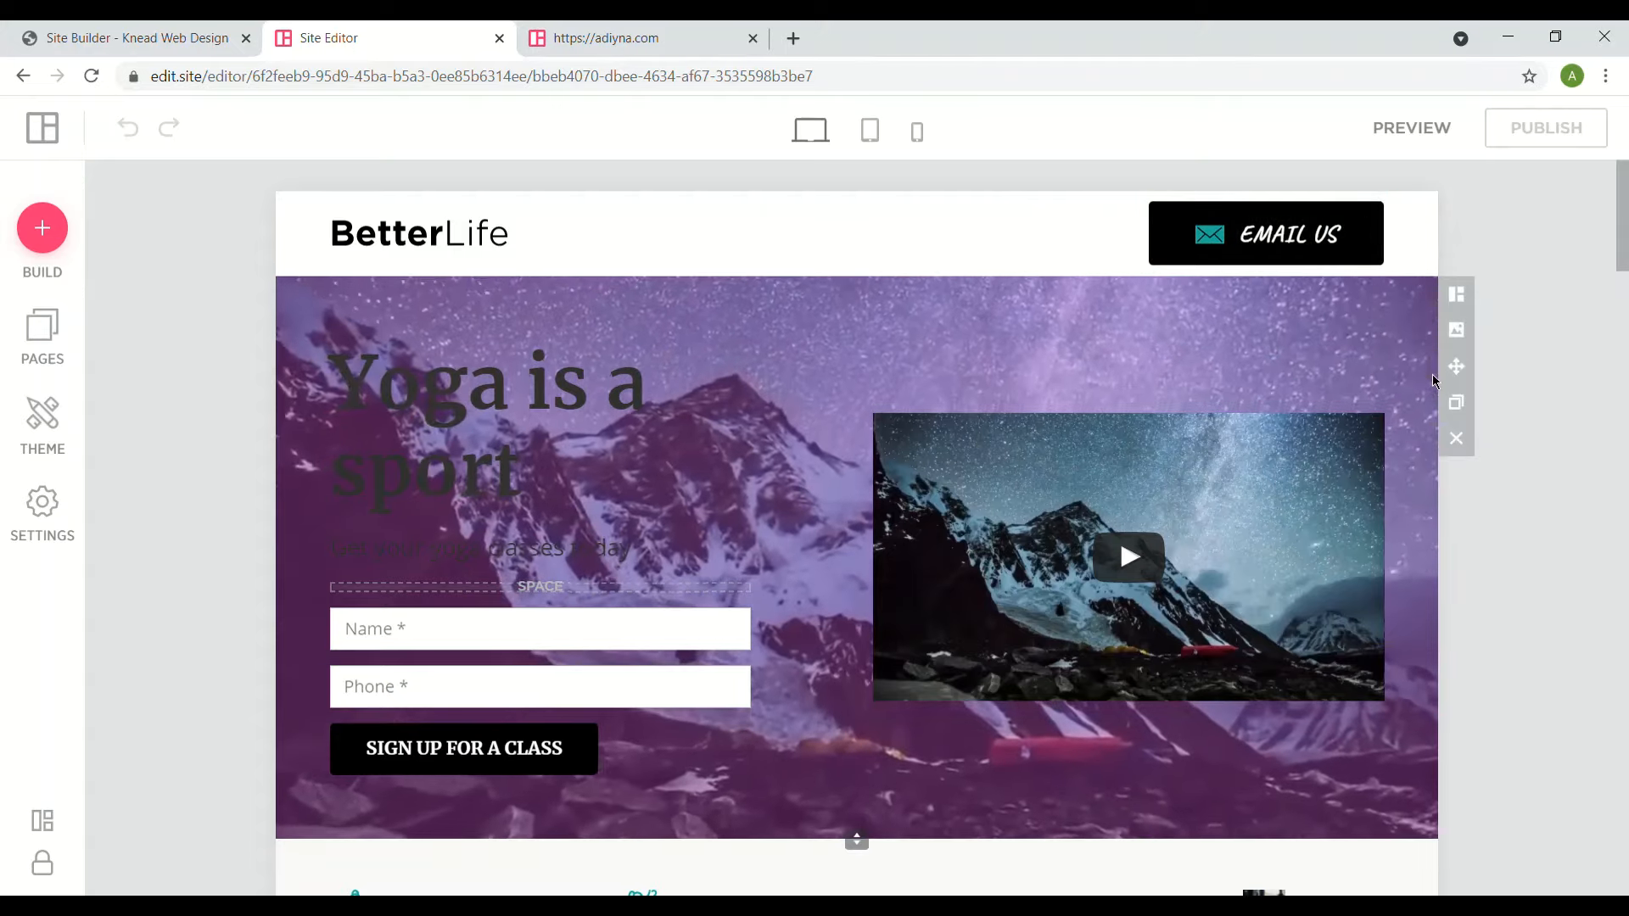
- Set the hero background to the uploaded family kitchen photo from My Photos
click(1456, 329)
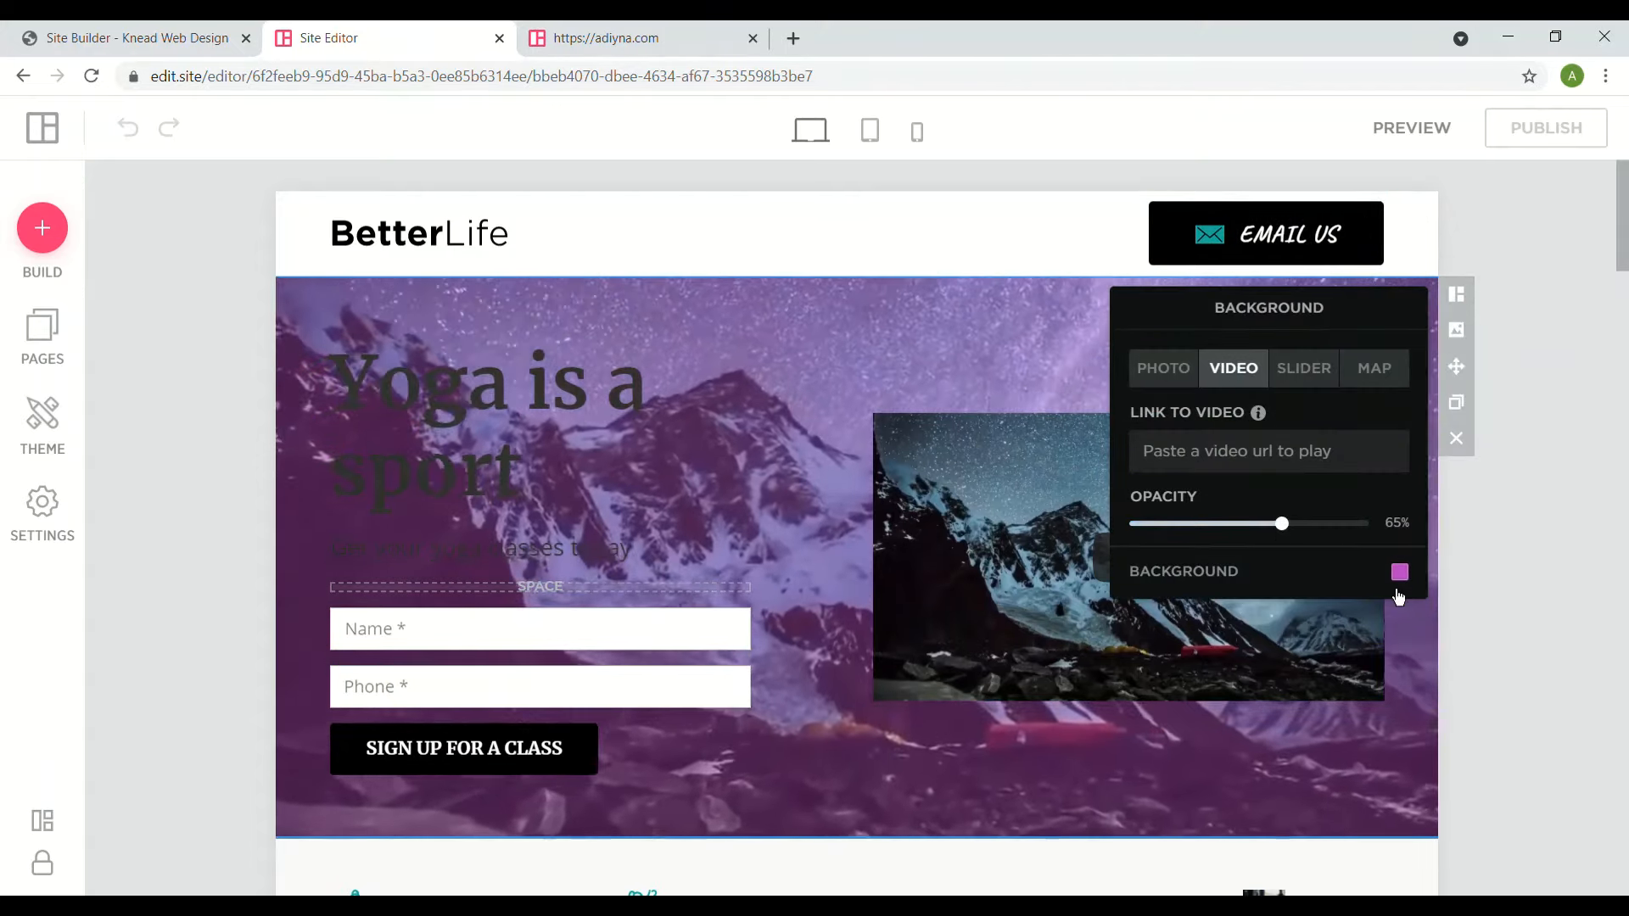
click(1162, 369)
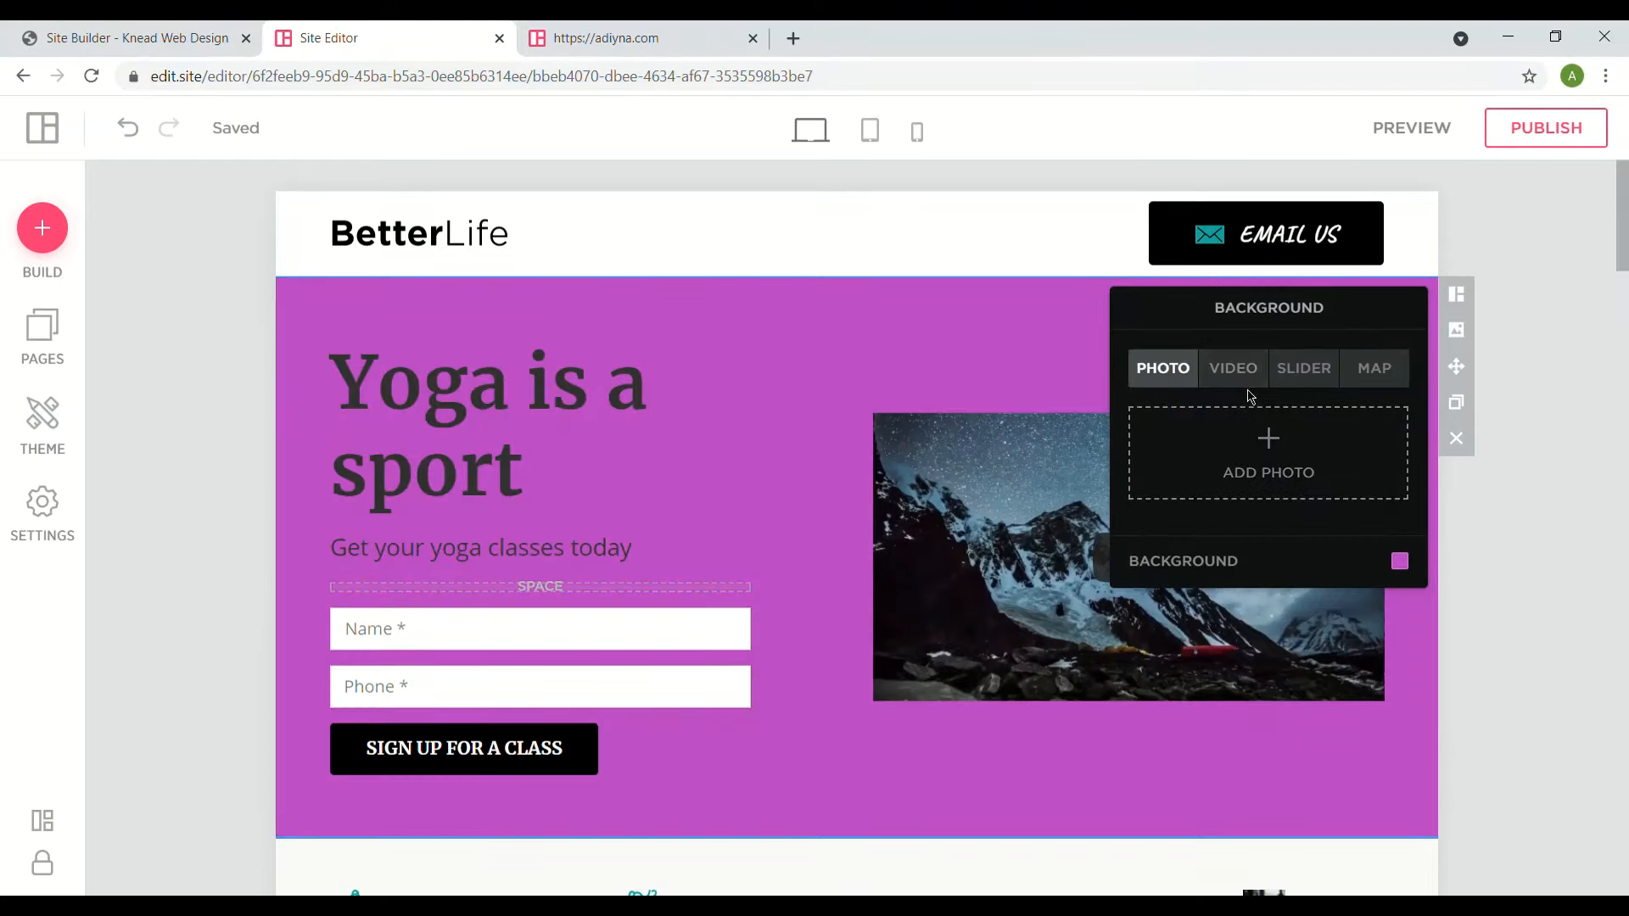
click(1264, 458)
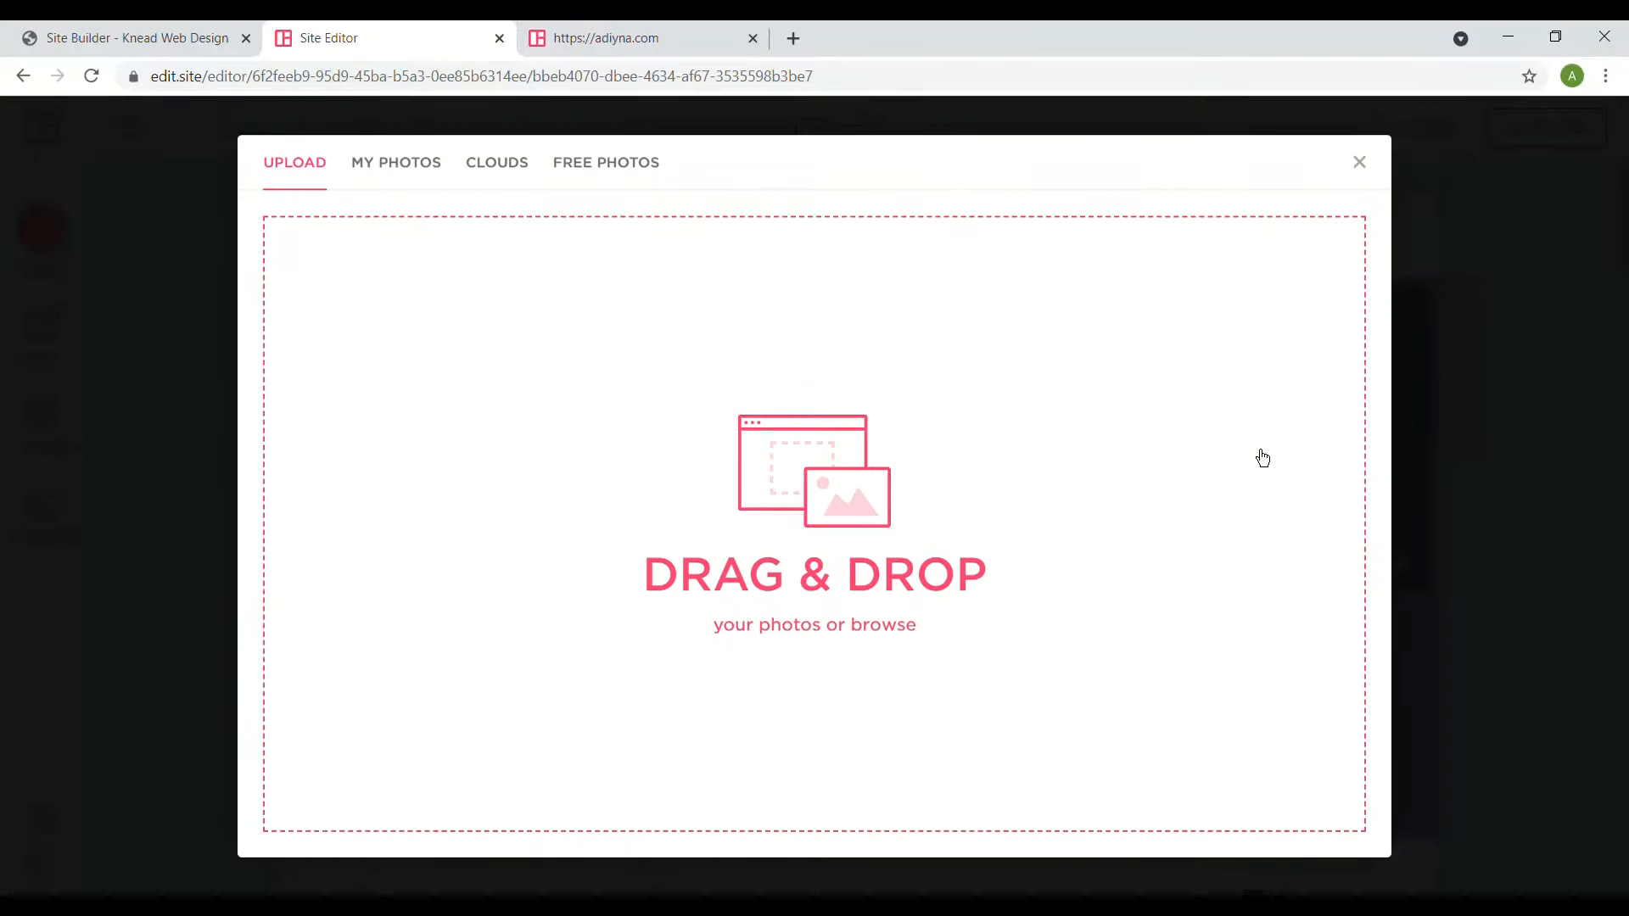
click(426, 184)
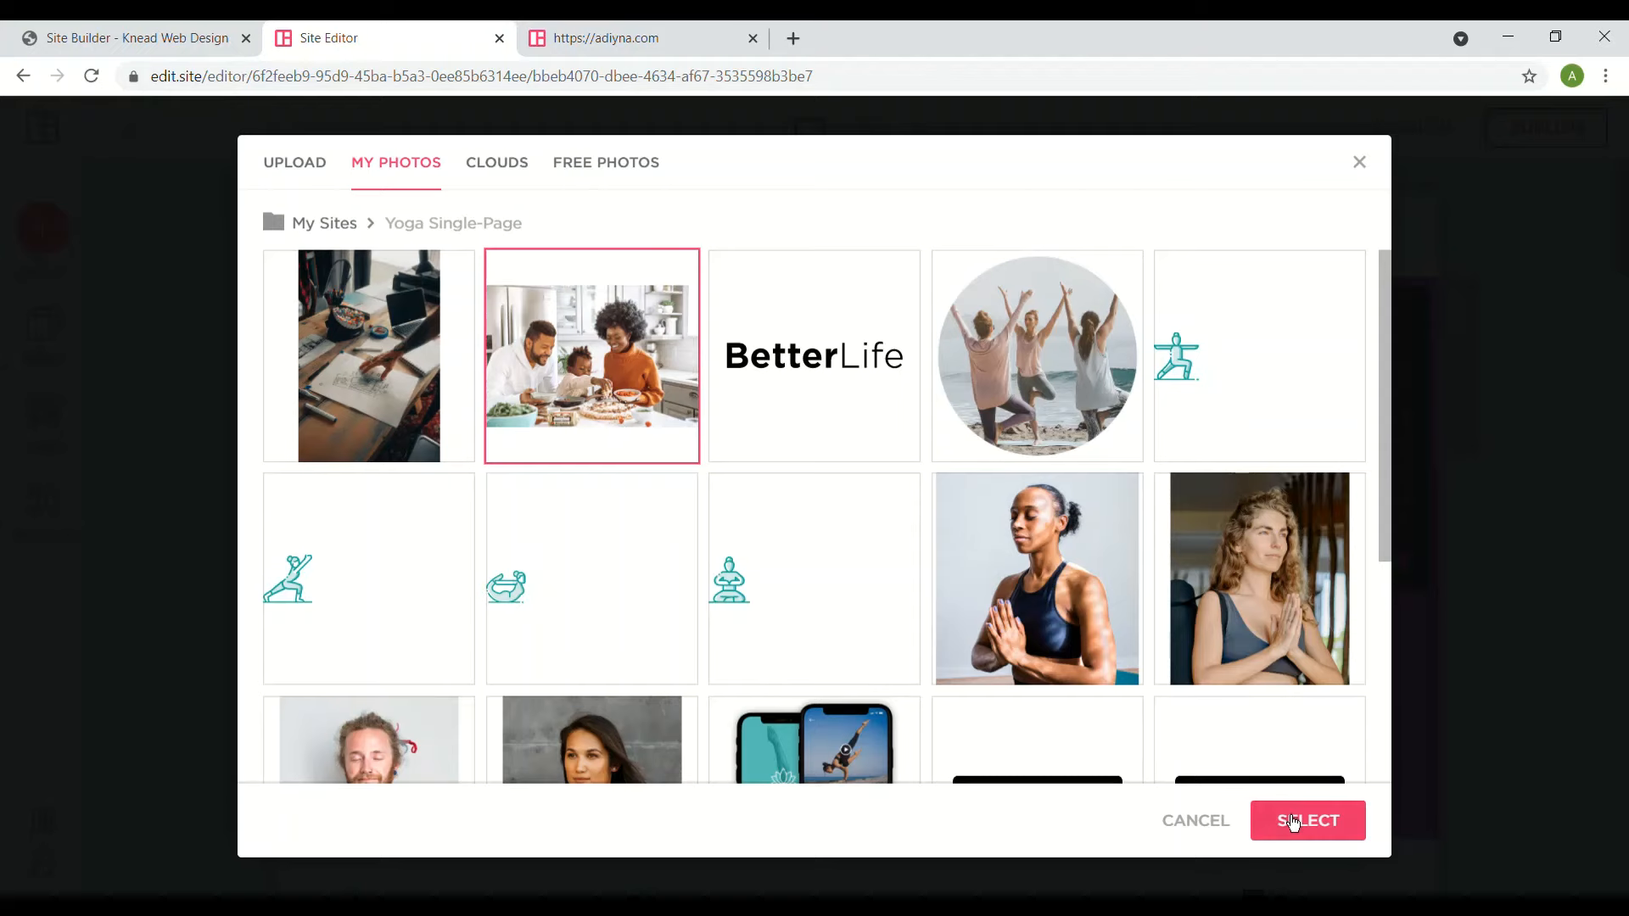
click(1293, 822)
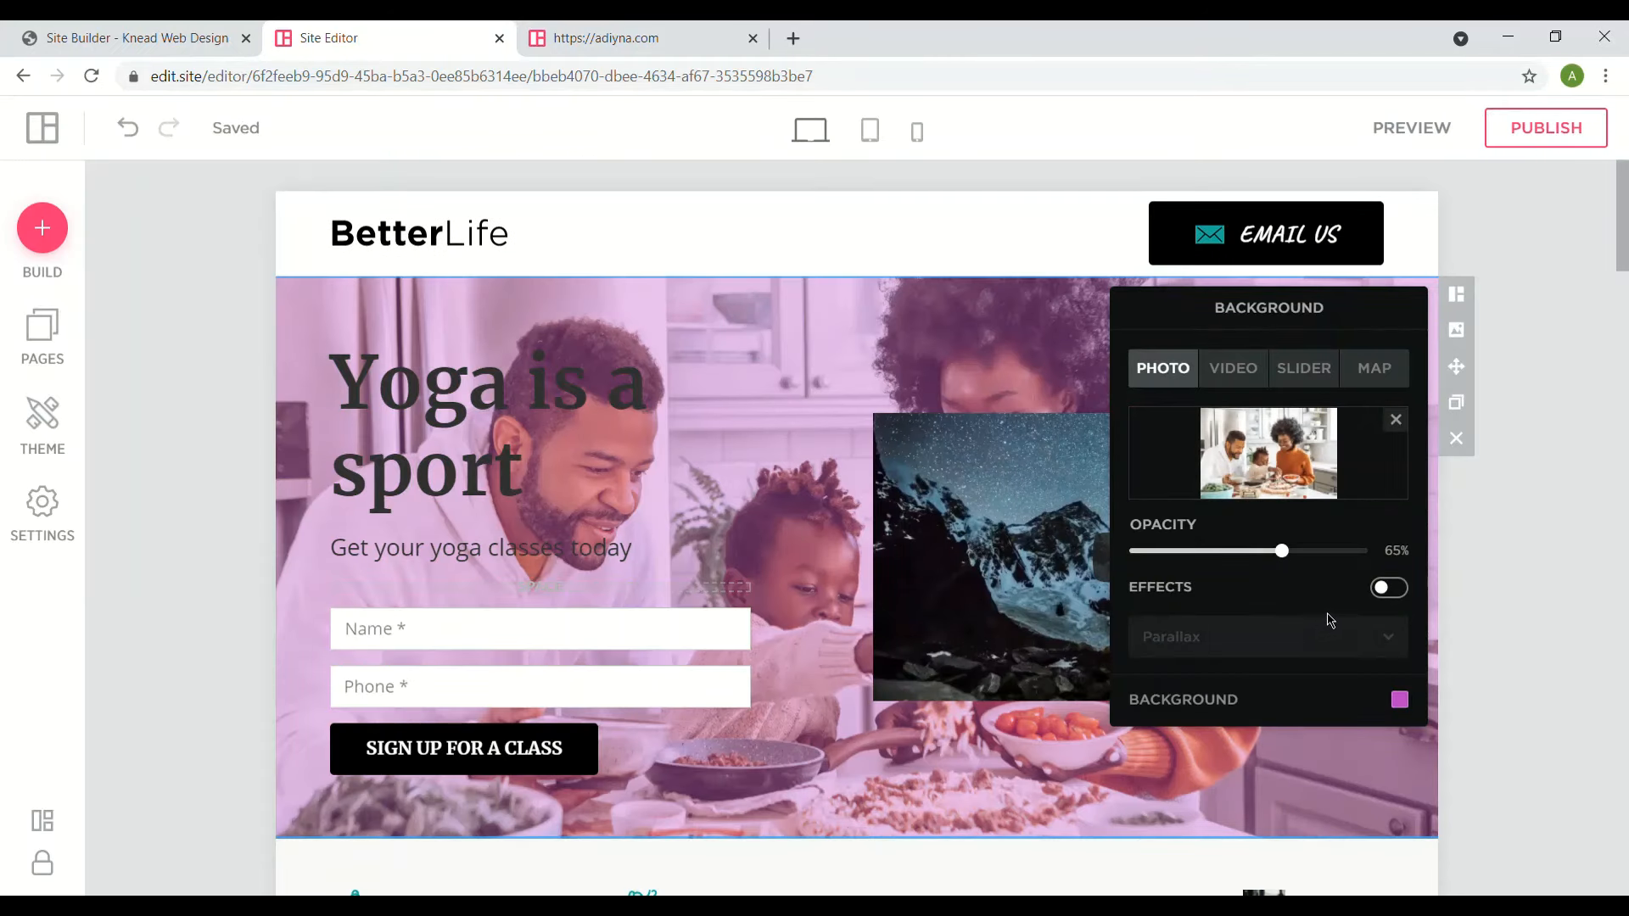
- Enable background effects for the hero and set the effect to Fixed
click(1389, 588)
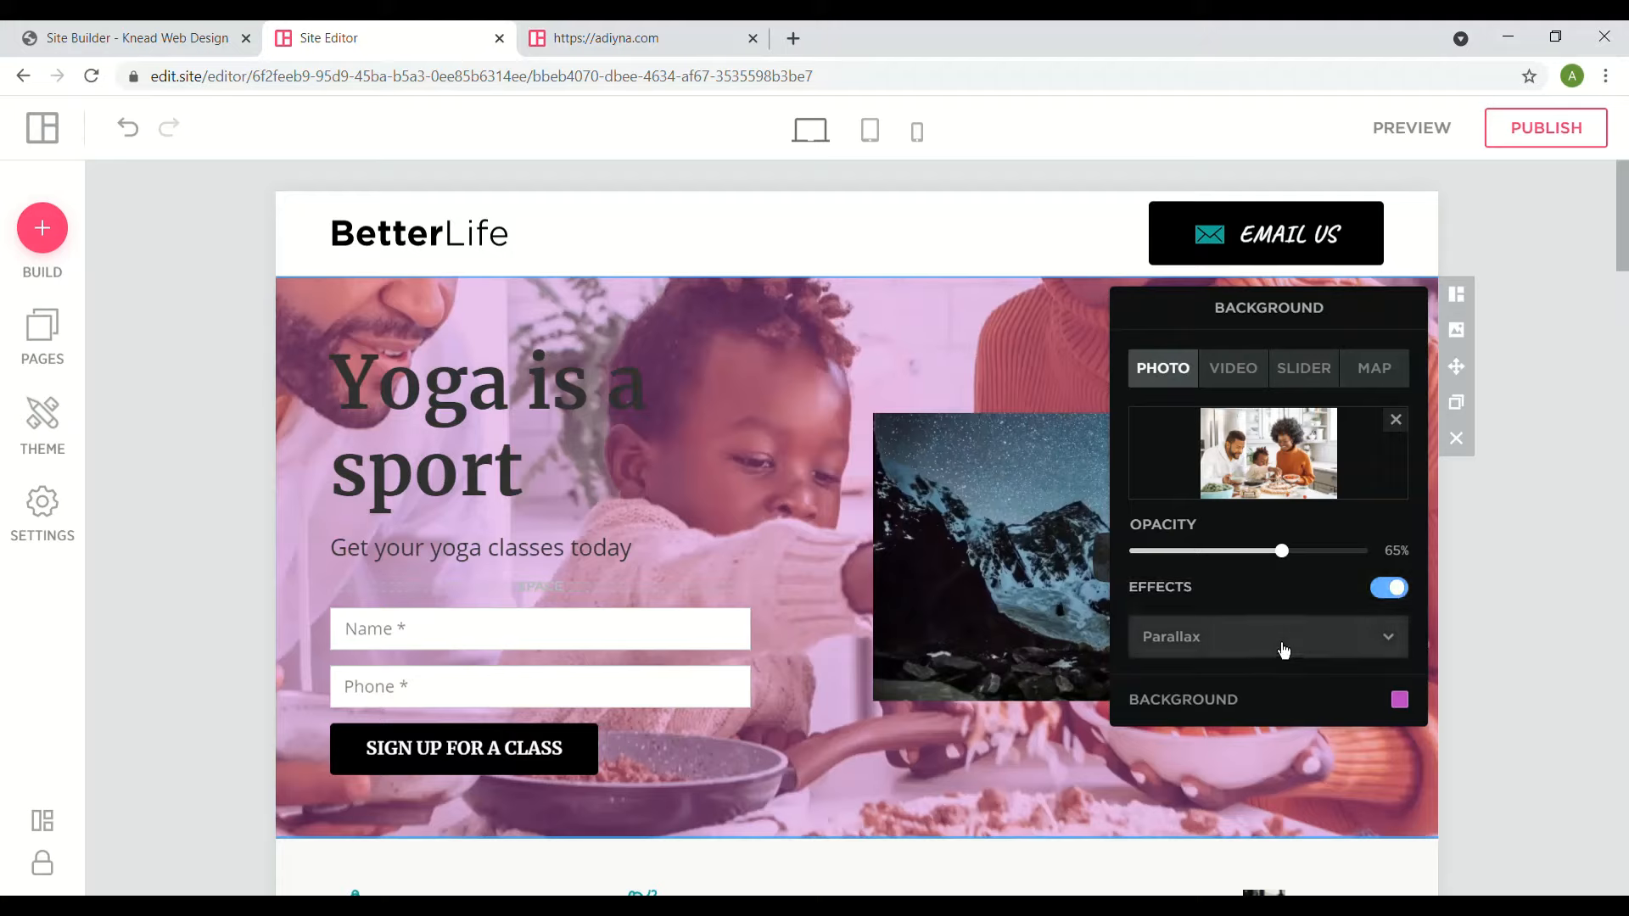
click(1280, 654)
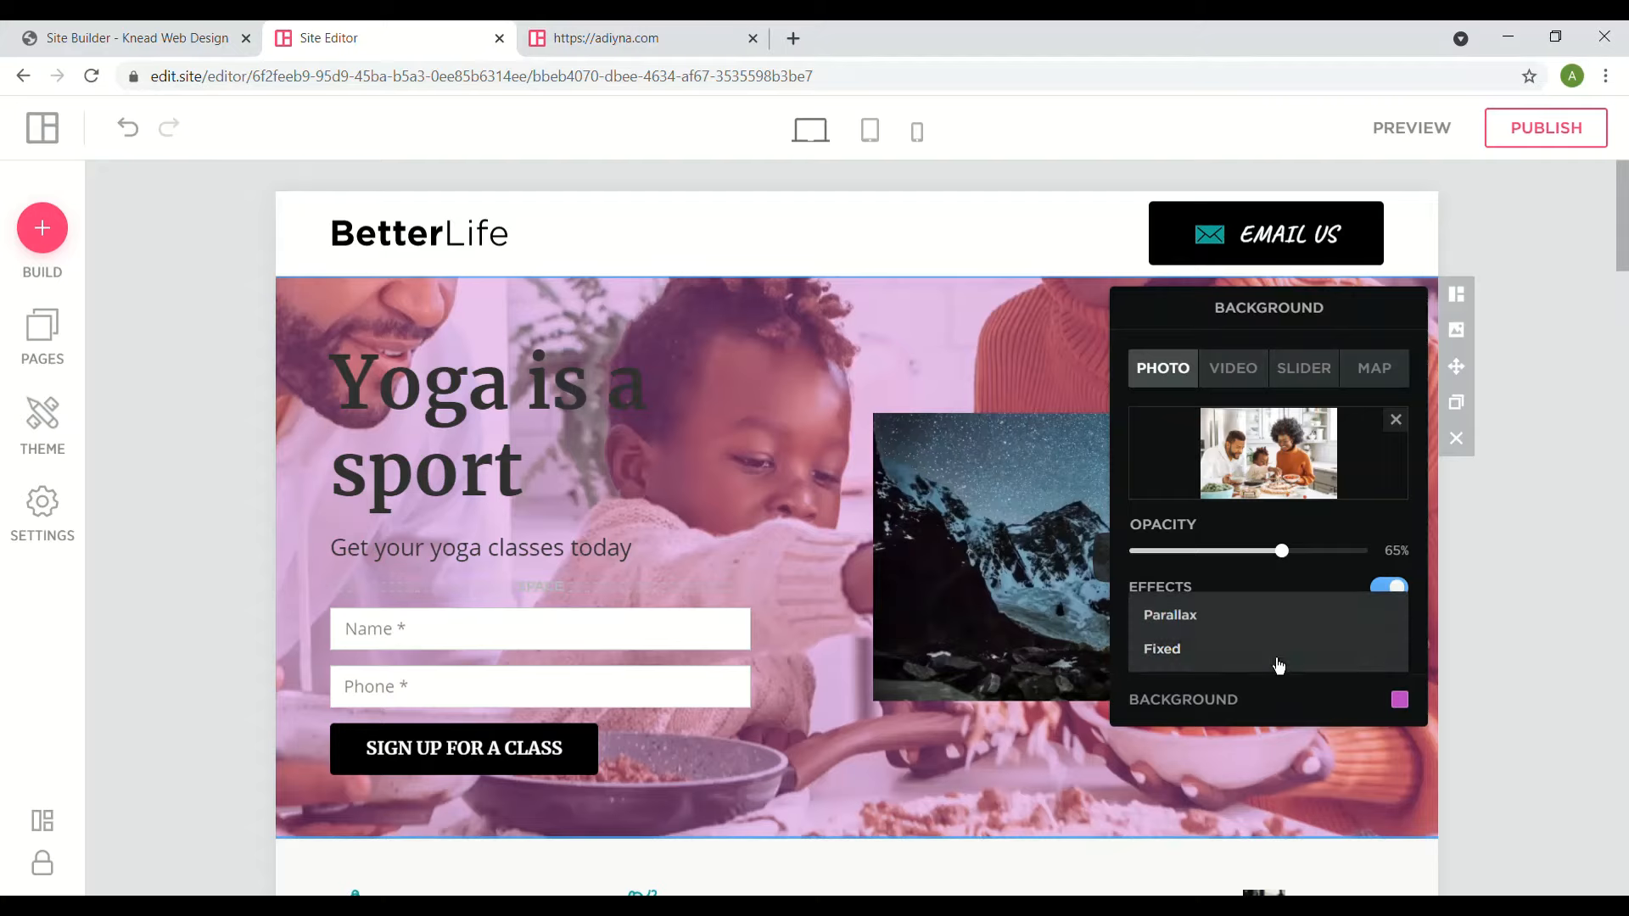
click(1270, 660)
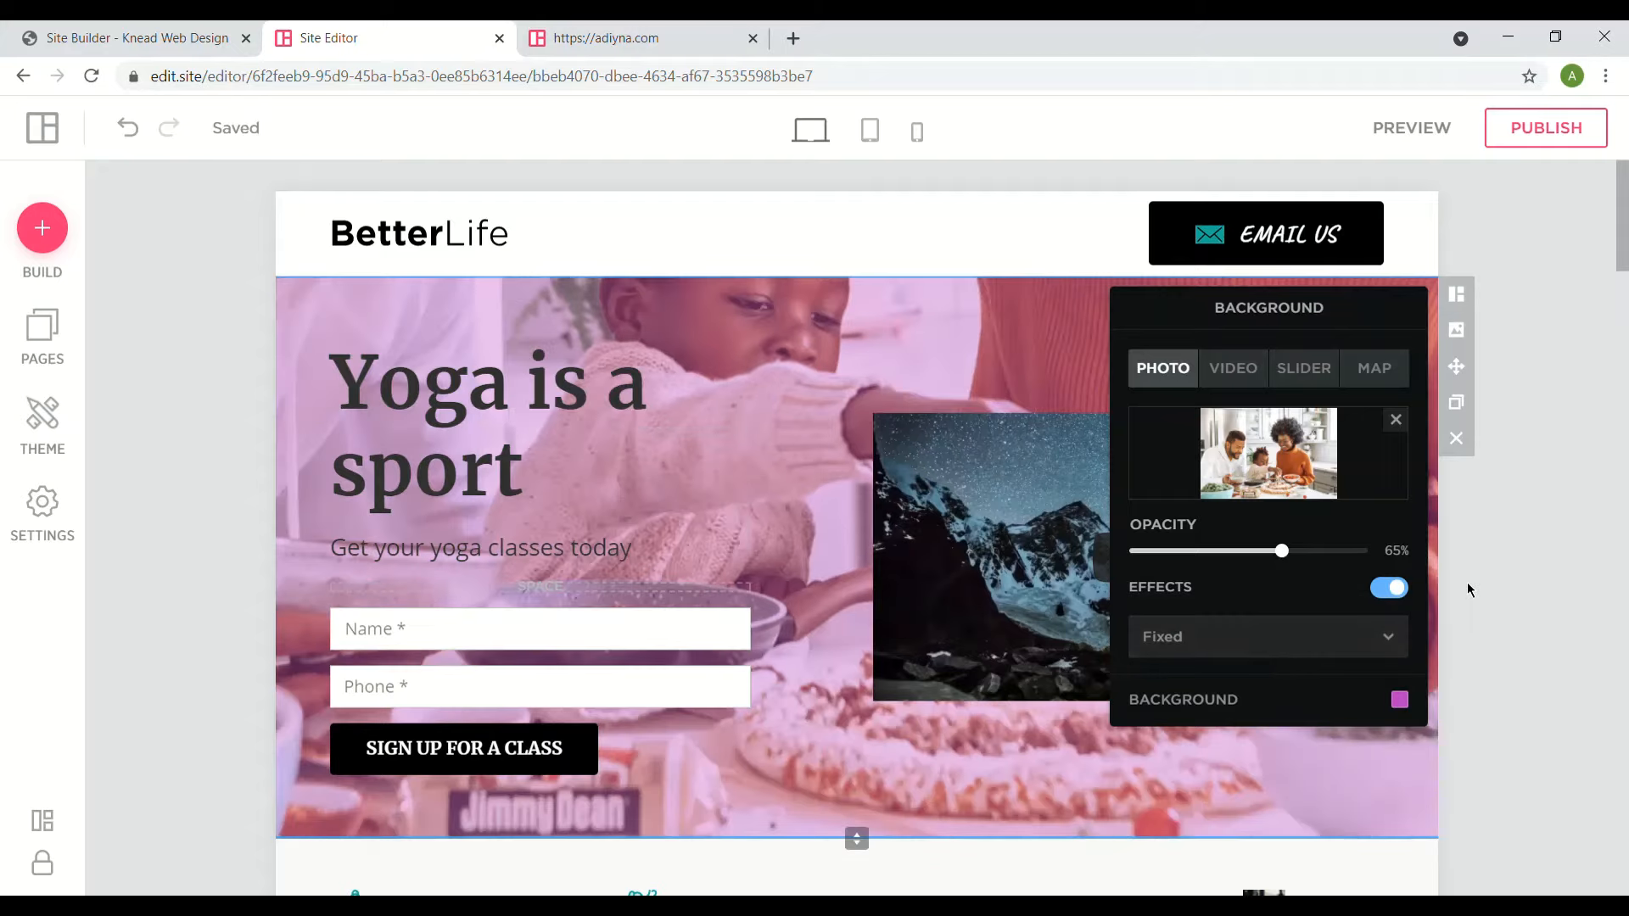
scroll(857, 526, down, 3)
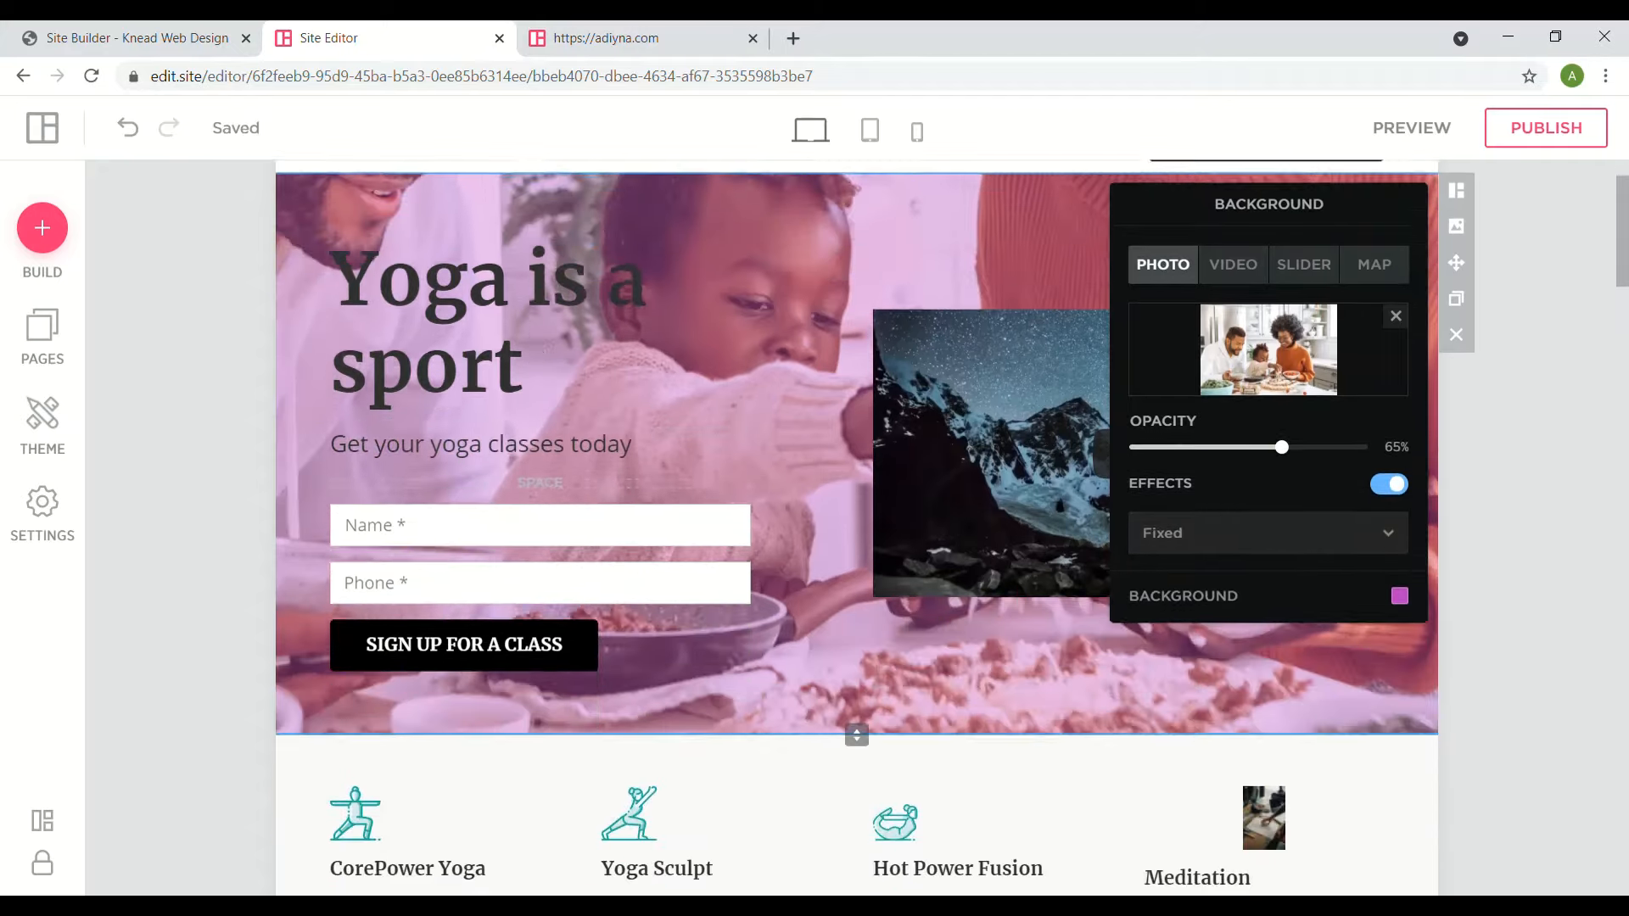
scroll(857, 526, down, 3)
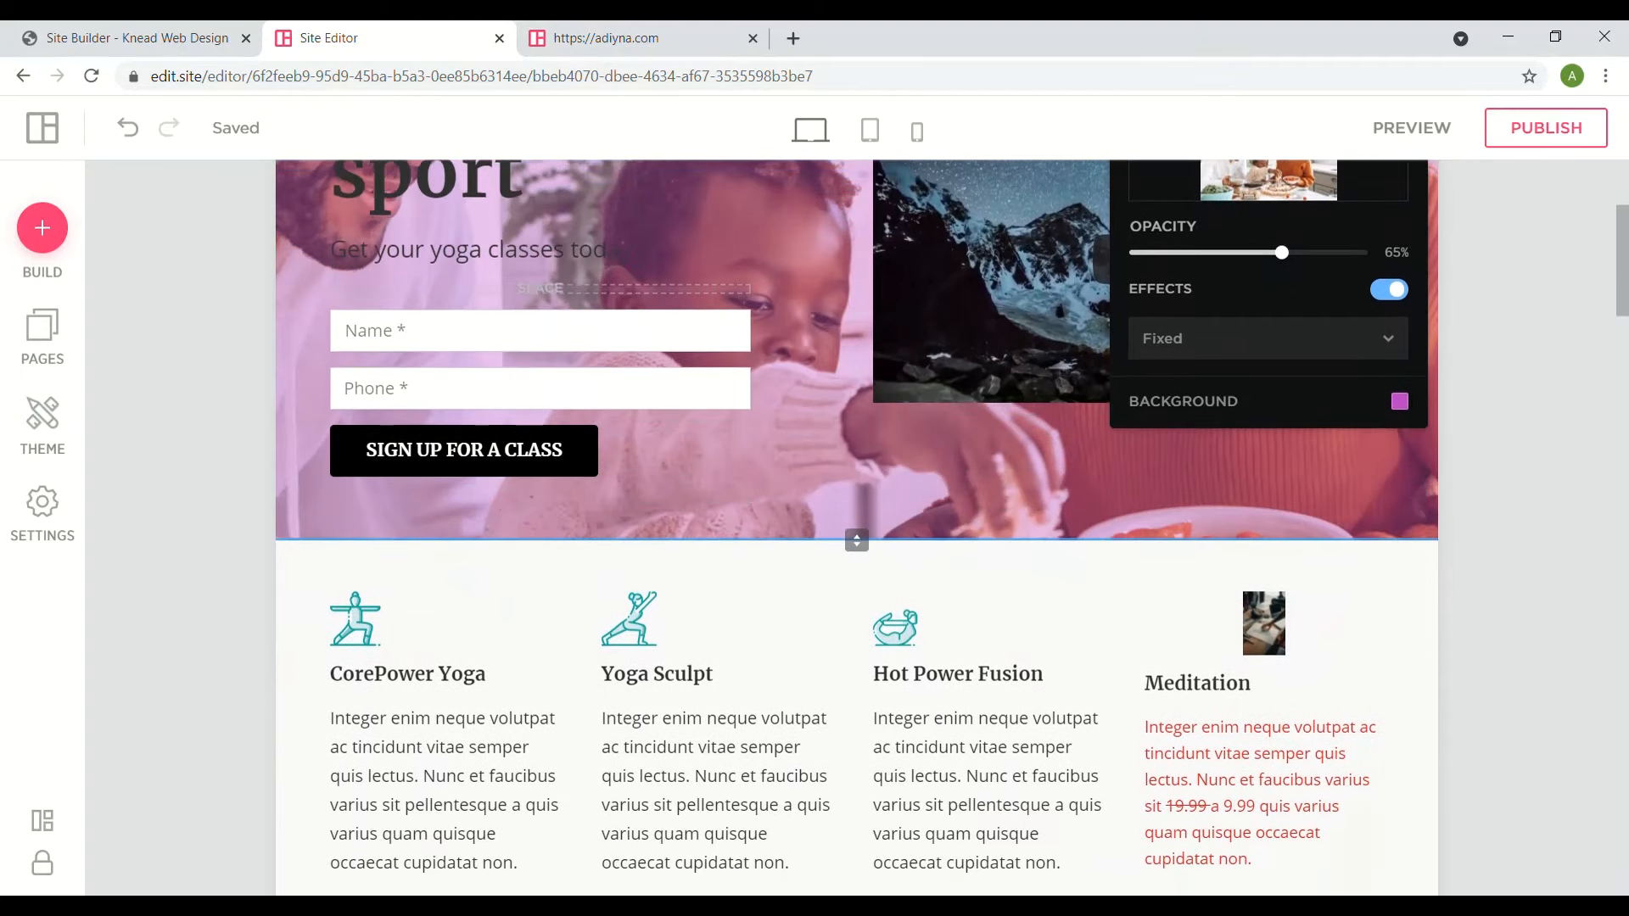
scroll(857, 526, down, 3)
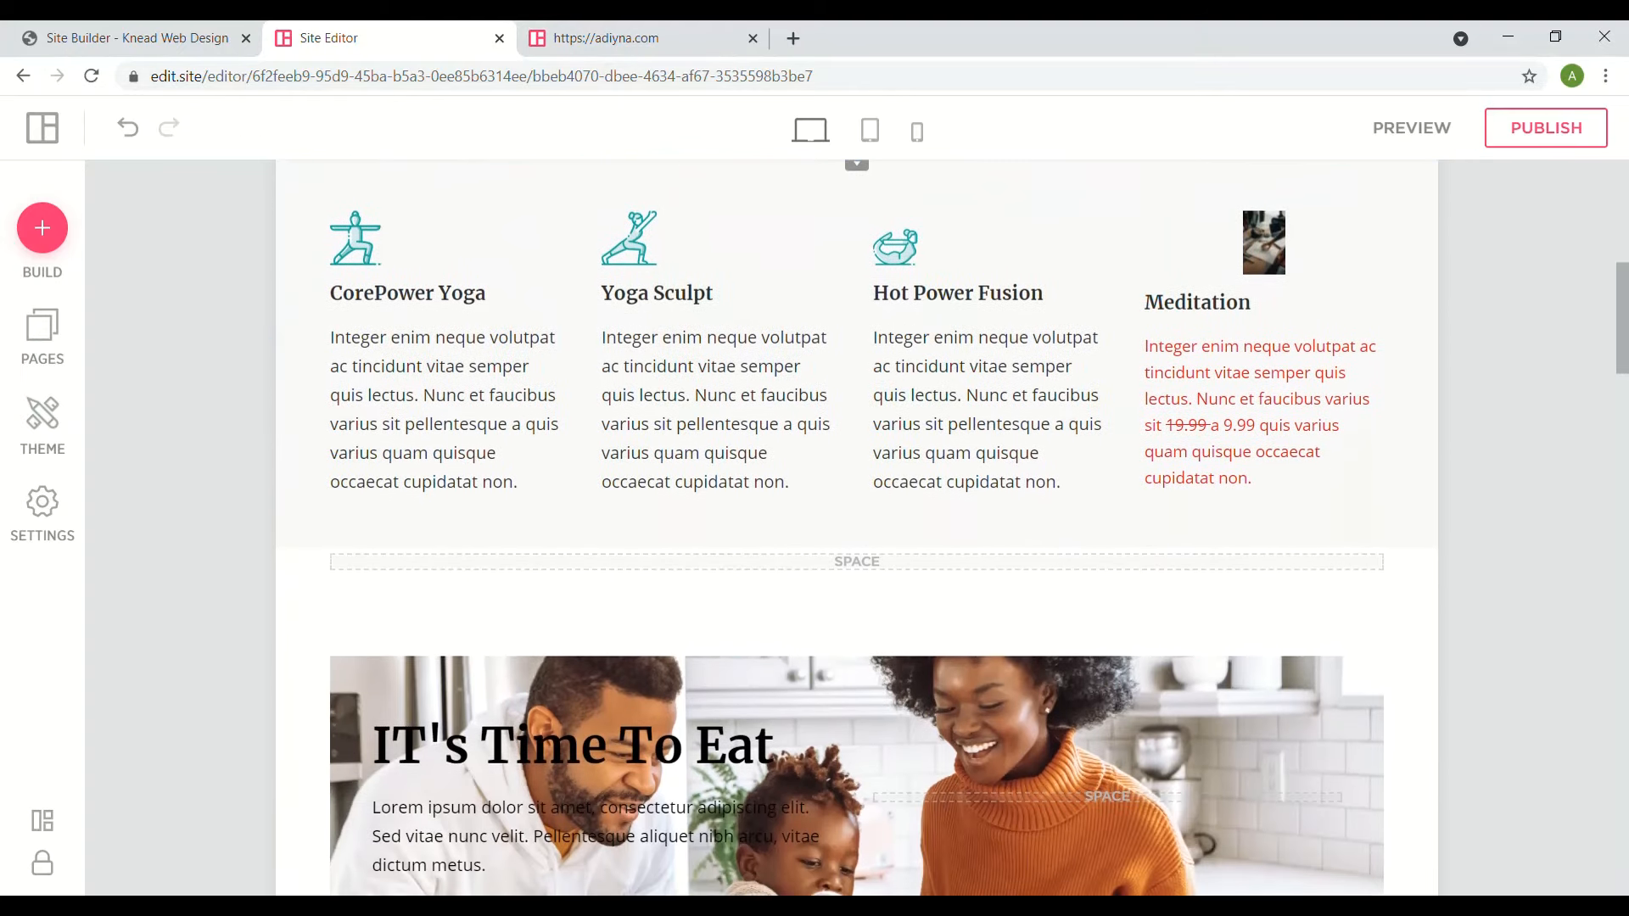
scroll(857, 526, down, 3)
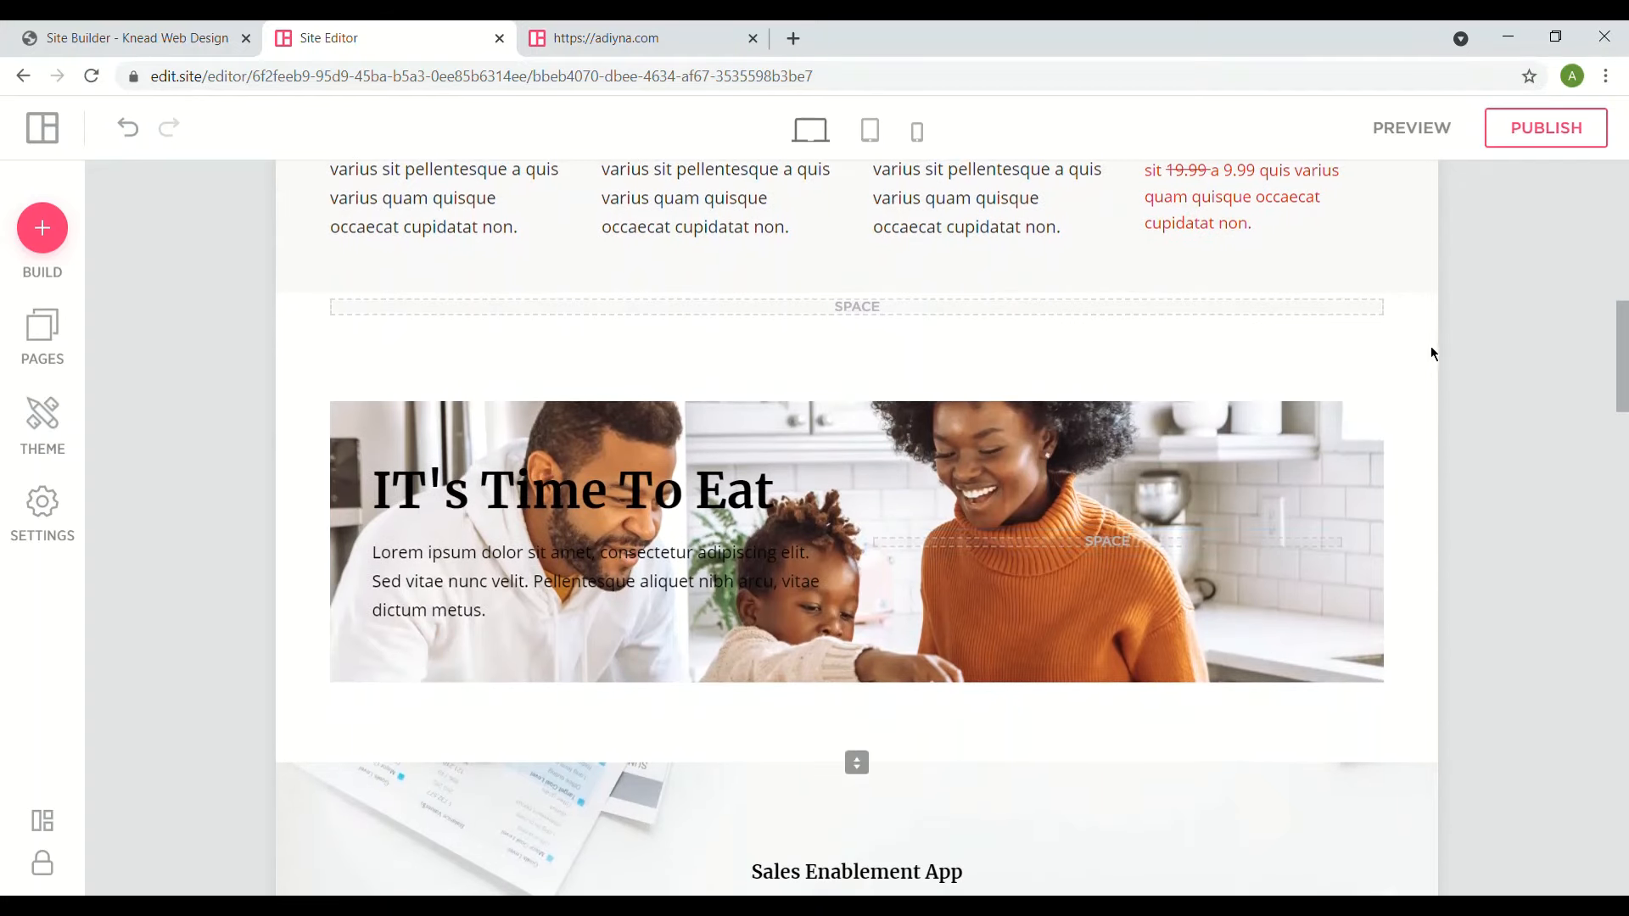
- Give the IT's Time To Eat section the family kitchen photo background from My Photos
click(1456, 378)
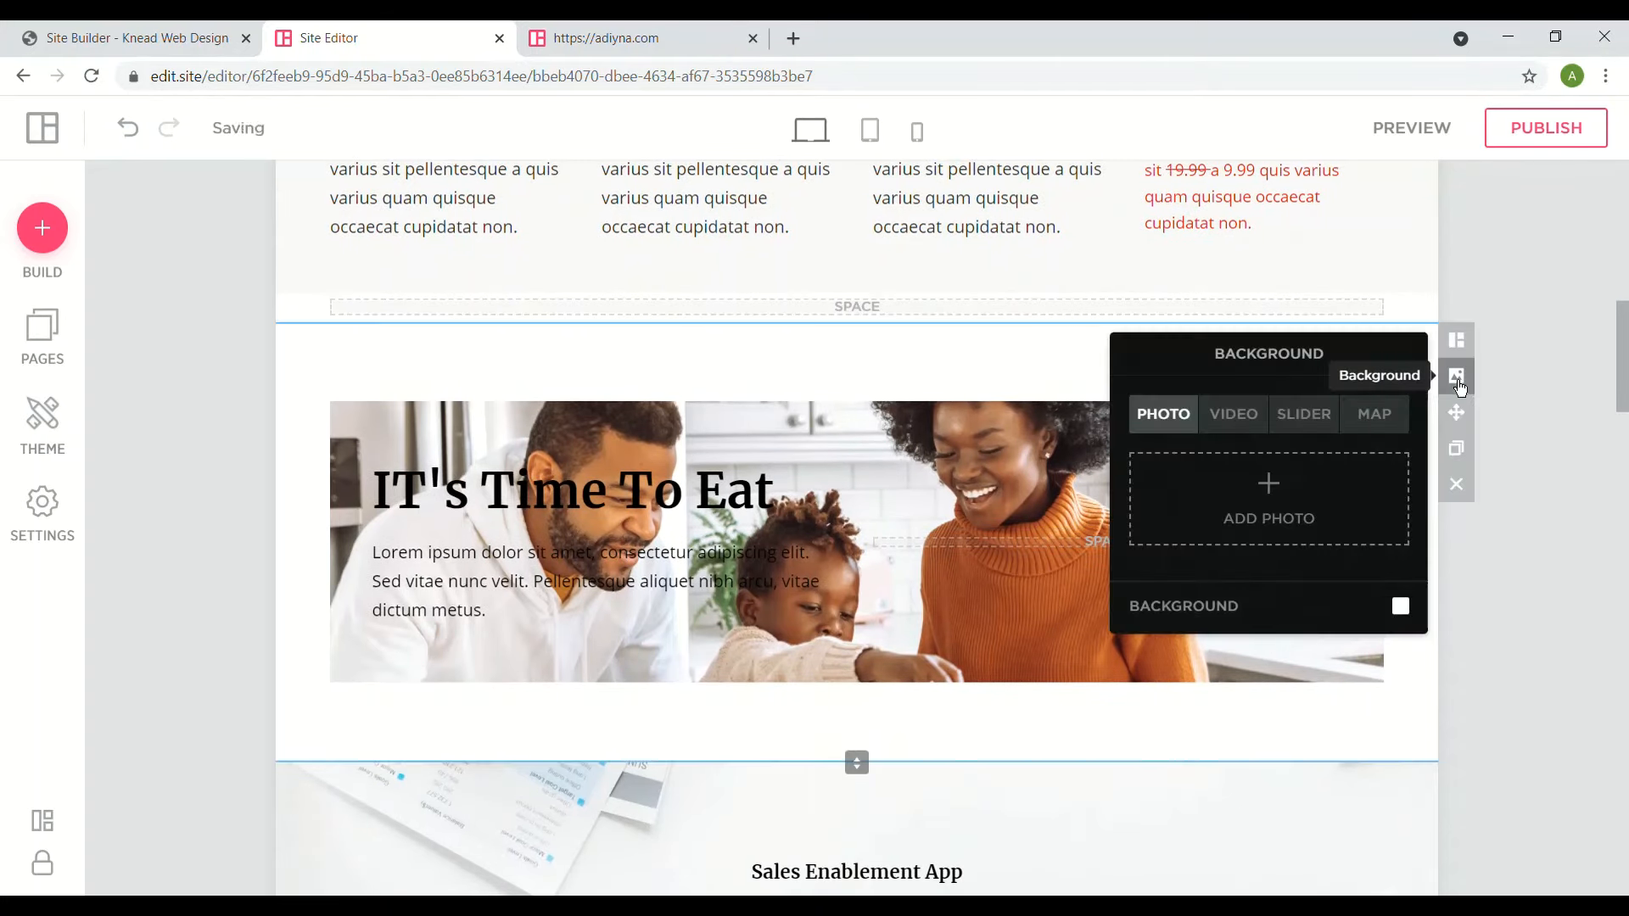
click(1299, 542)
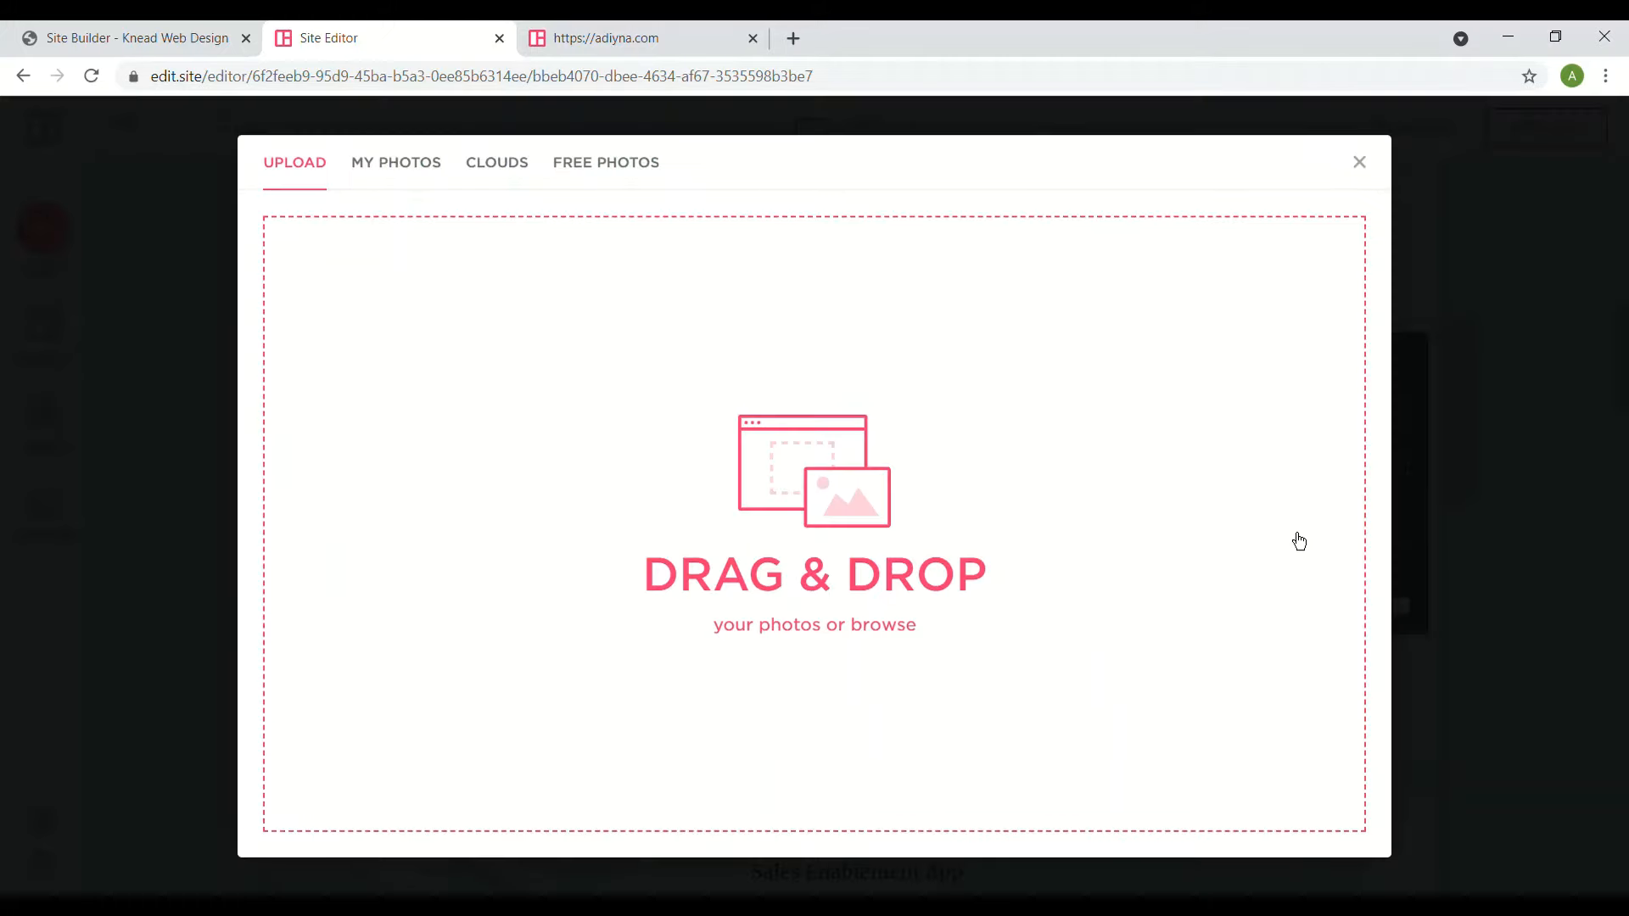
click(796, 504)
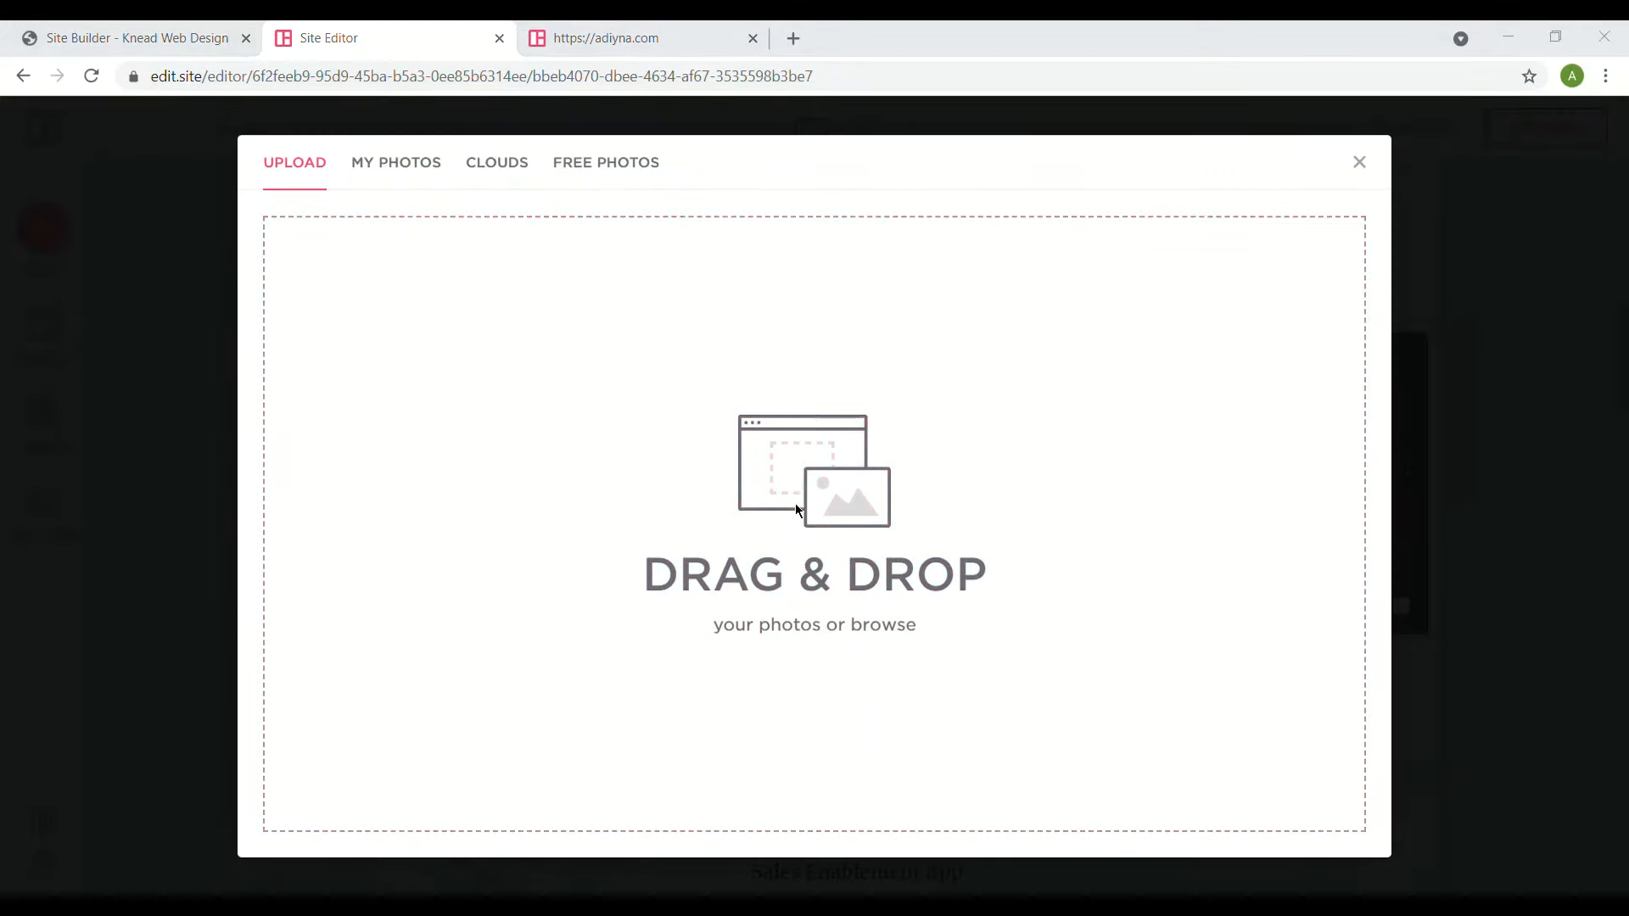
click(966, 755)
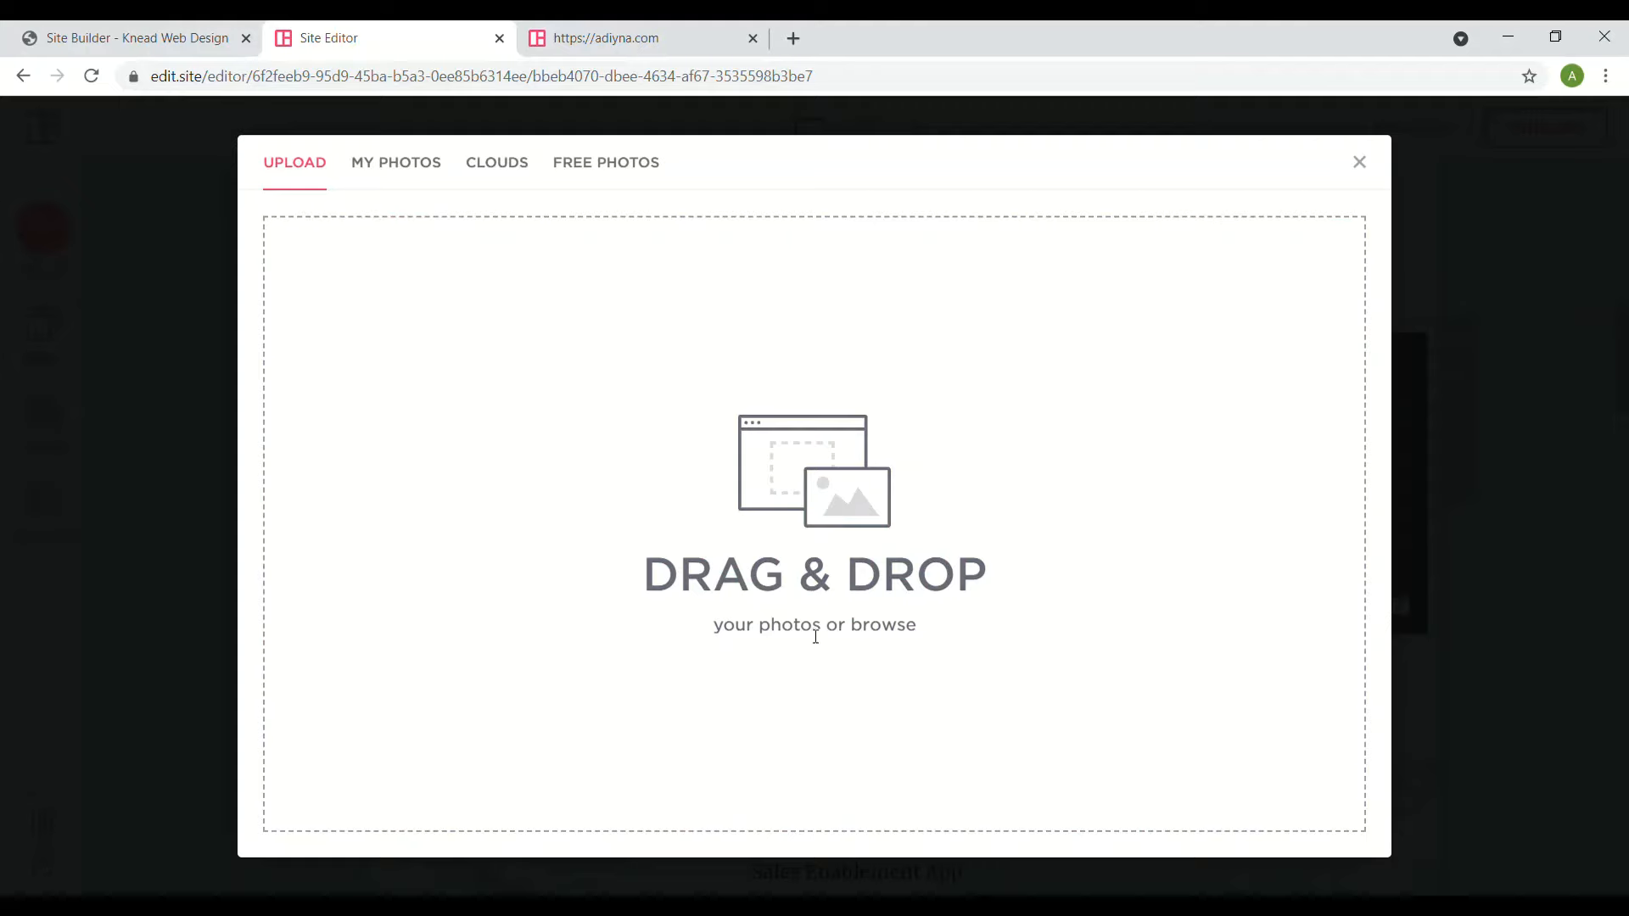
click(404, 170)
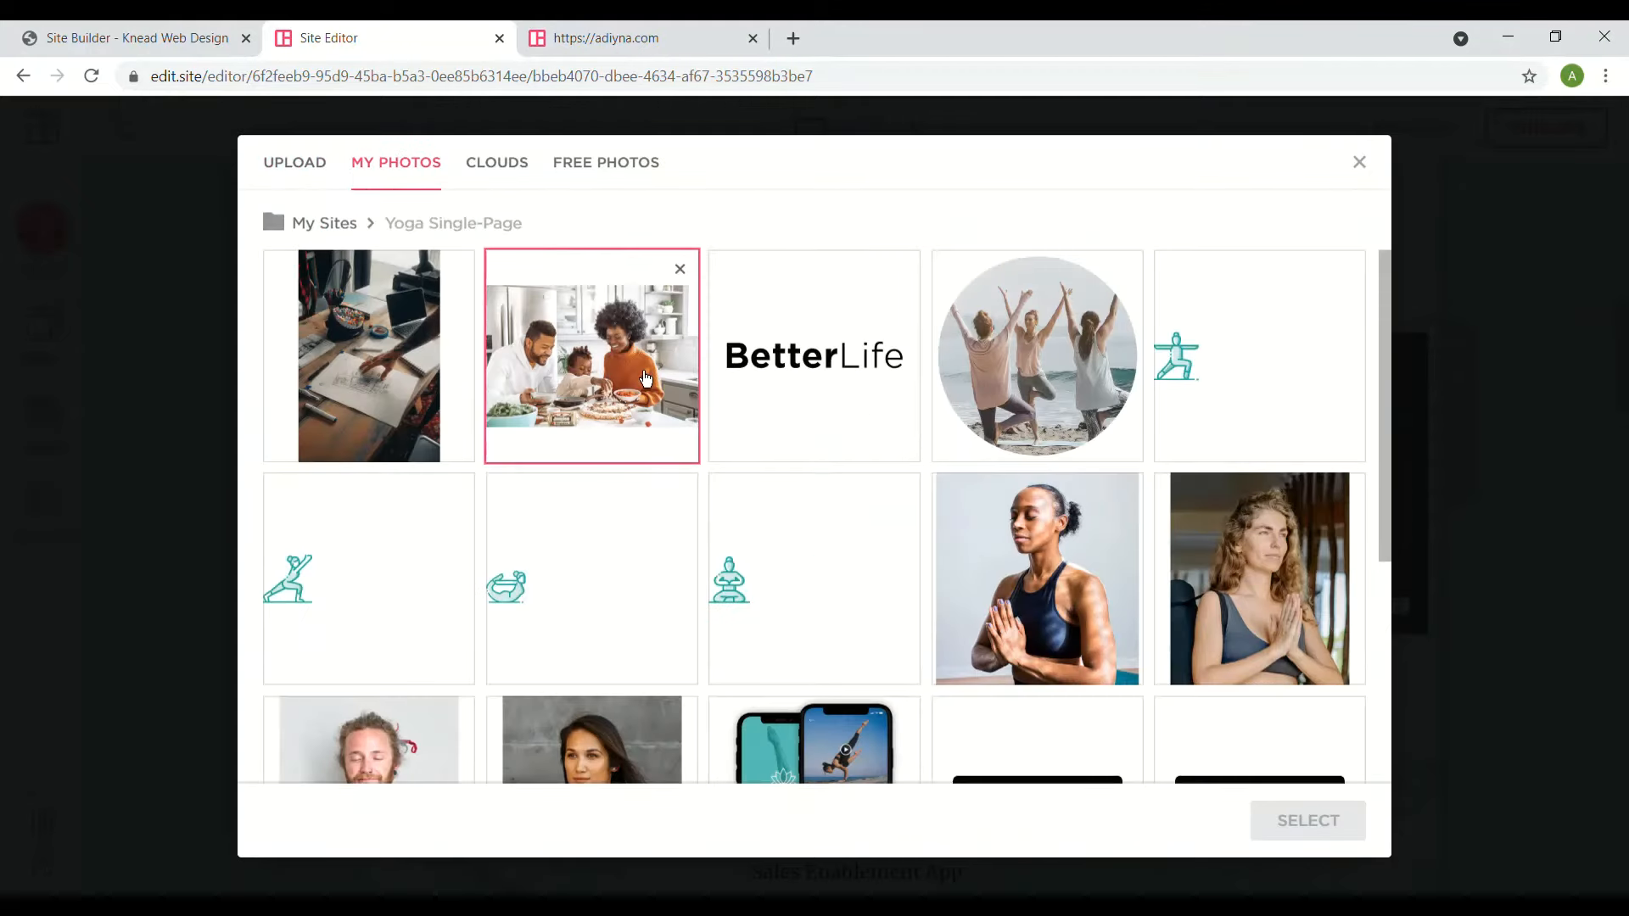
click(1338, 842)
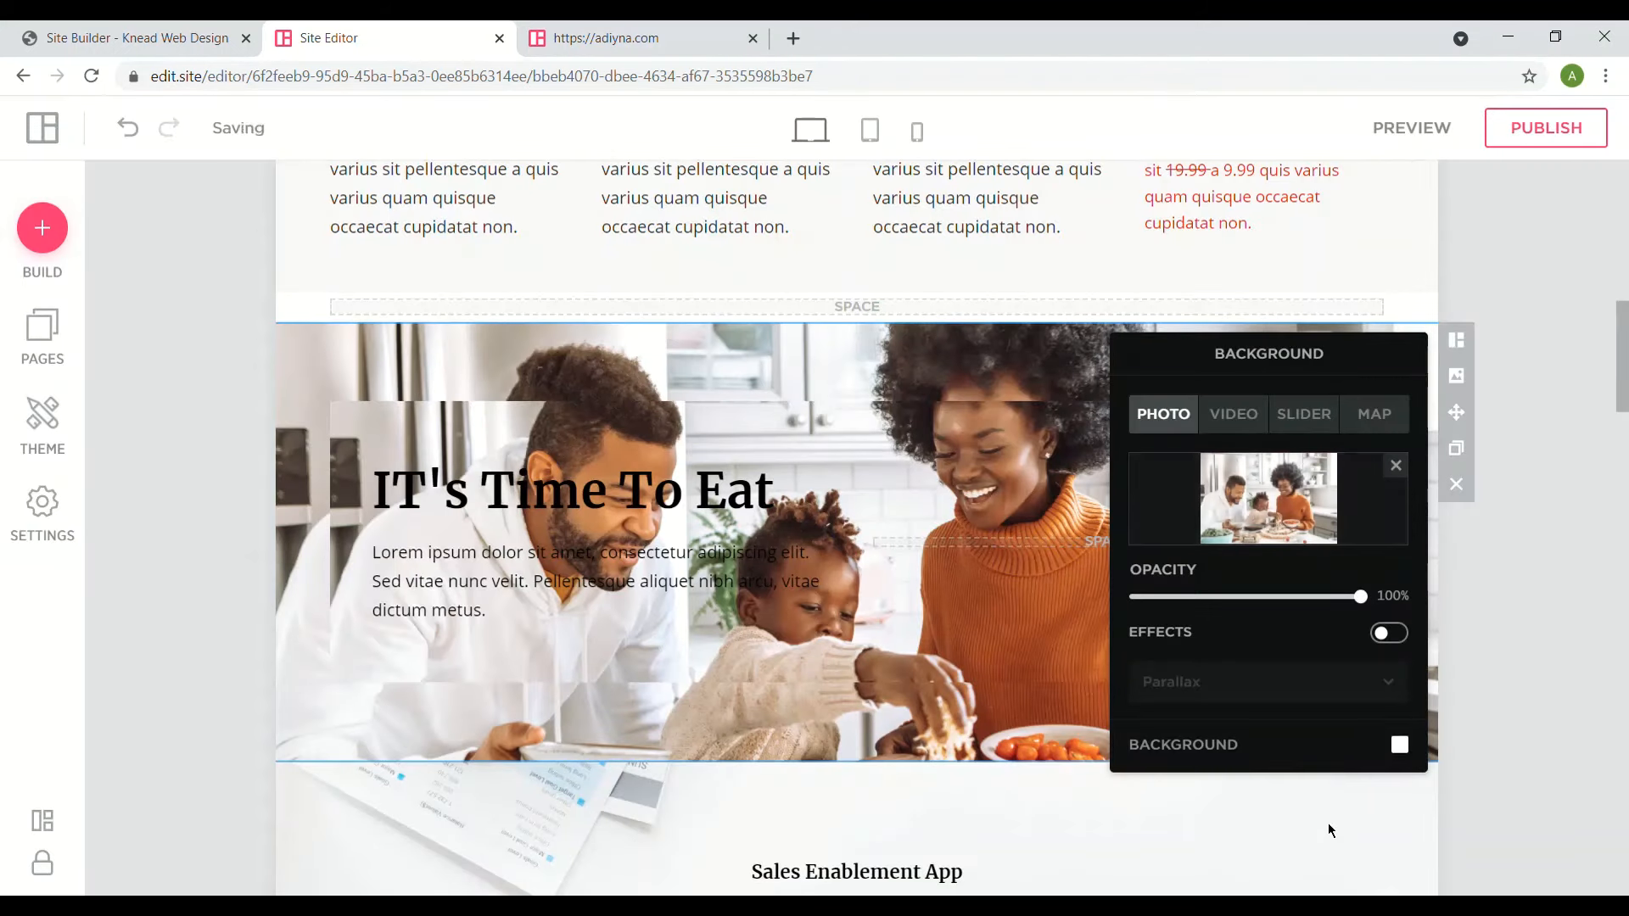
- Enable the section's background effects, choose Fixed, and scroll to check the result
click(1389, 635)
click(1368, 689)
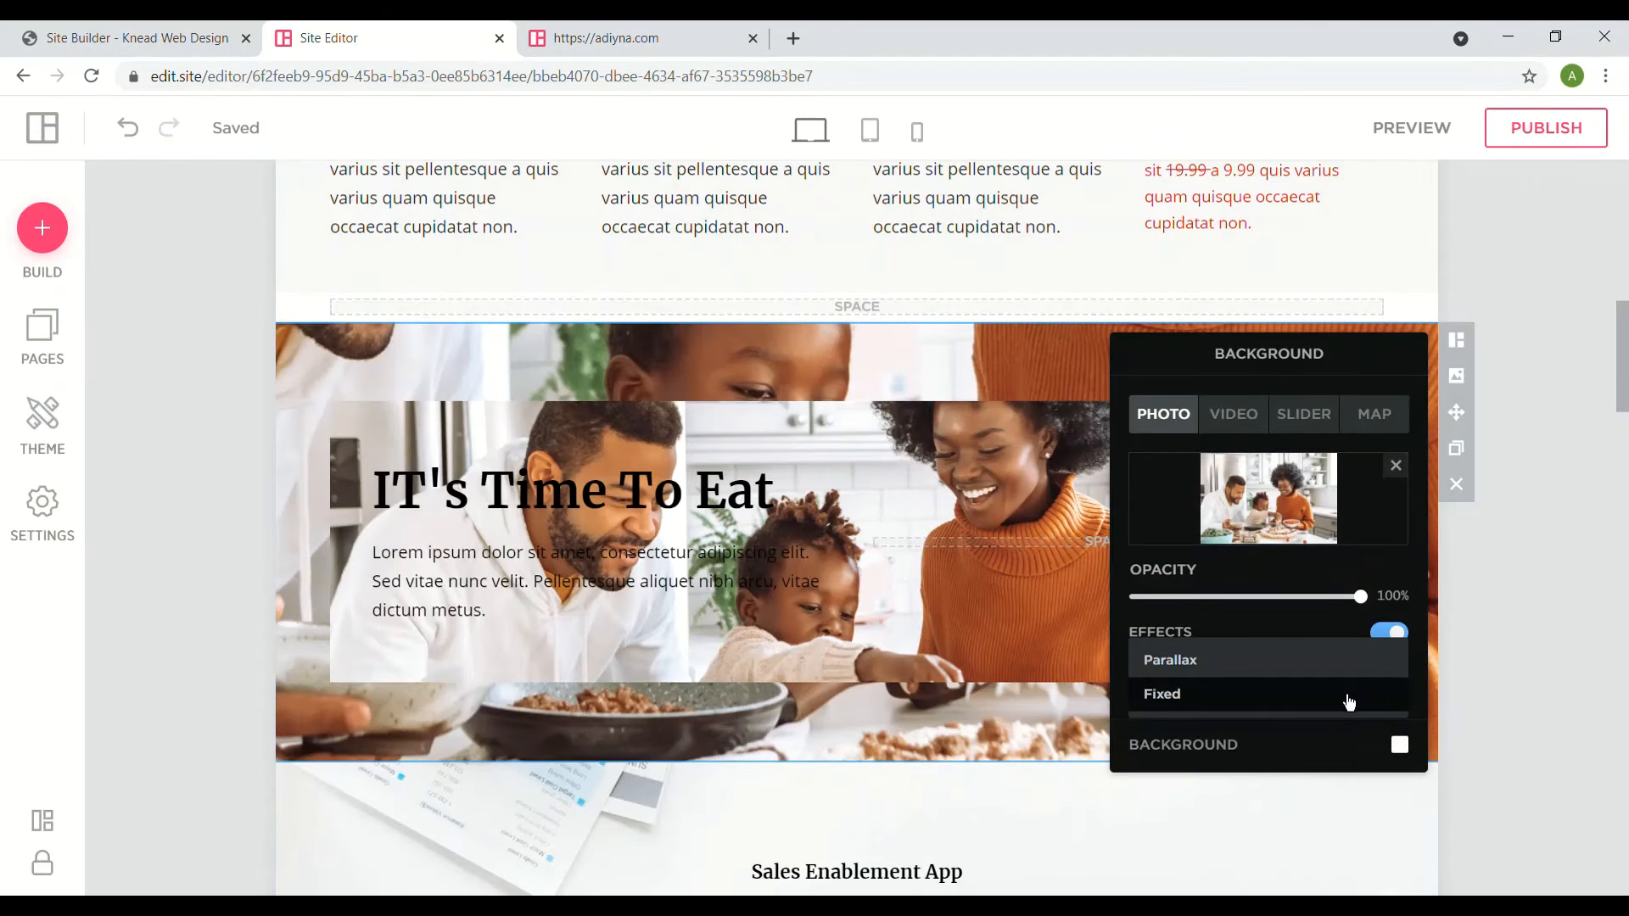
click(1349, 696)
scroll(1439, 689, down, 5)
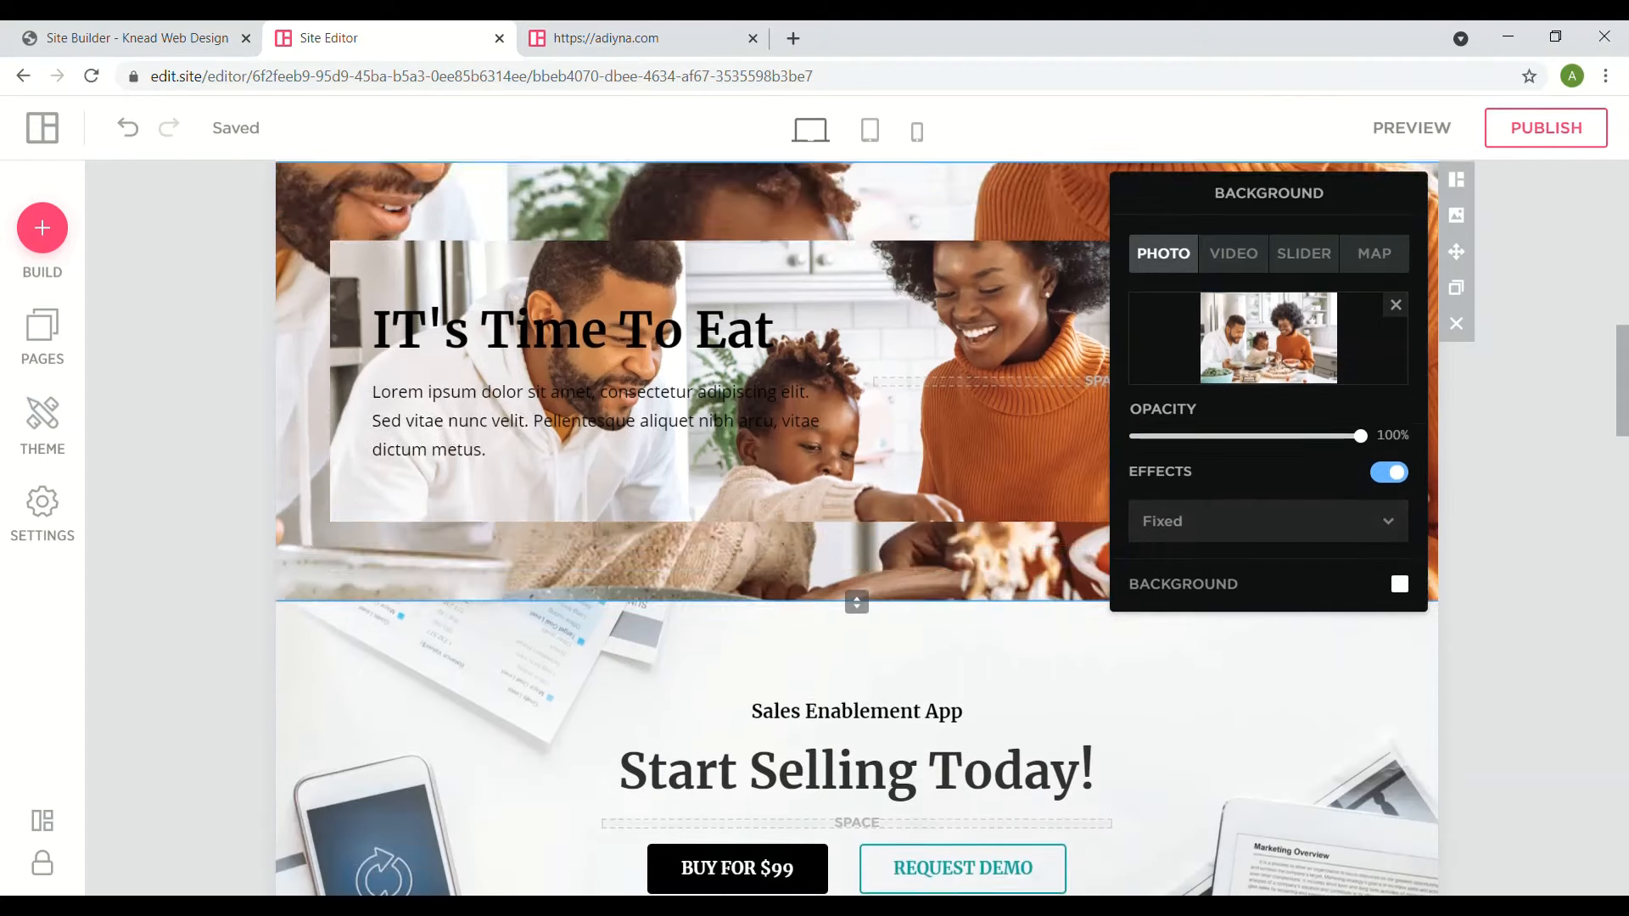
scroll(856, 526, down, 3)
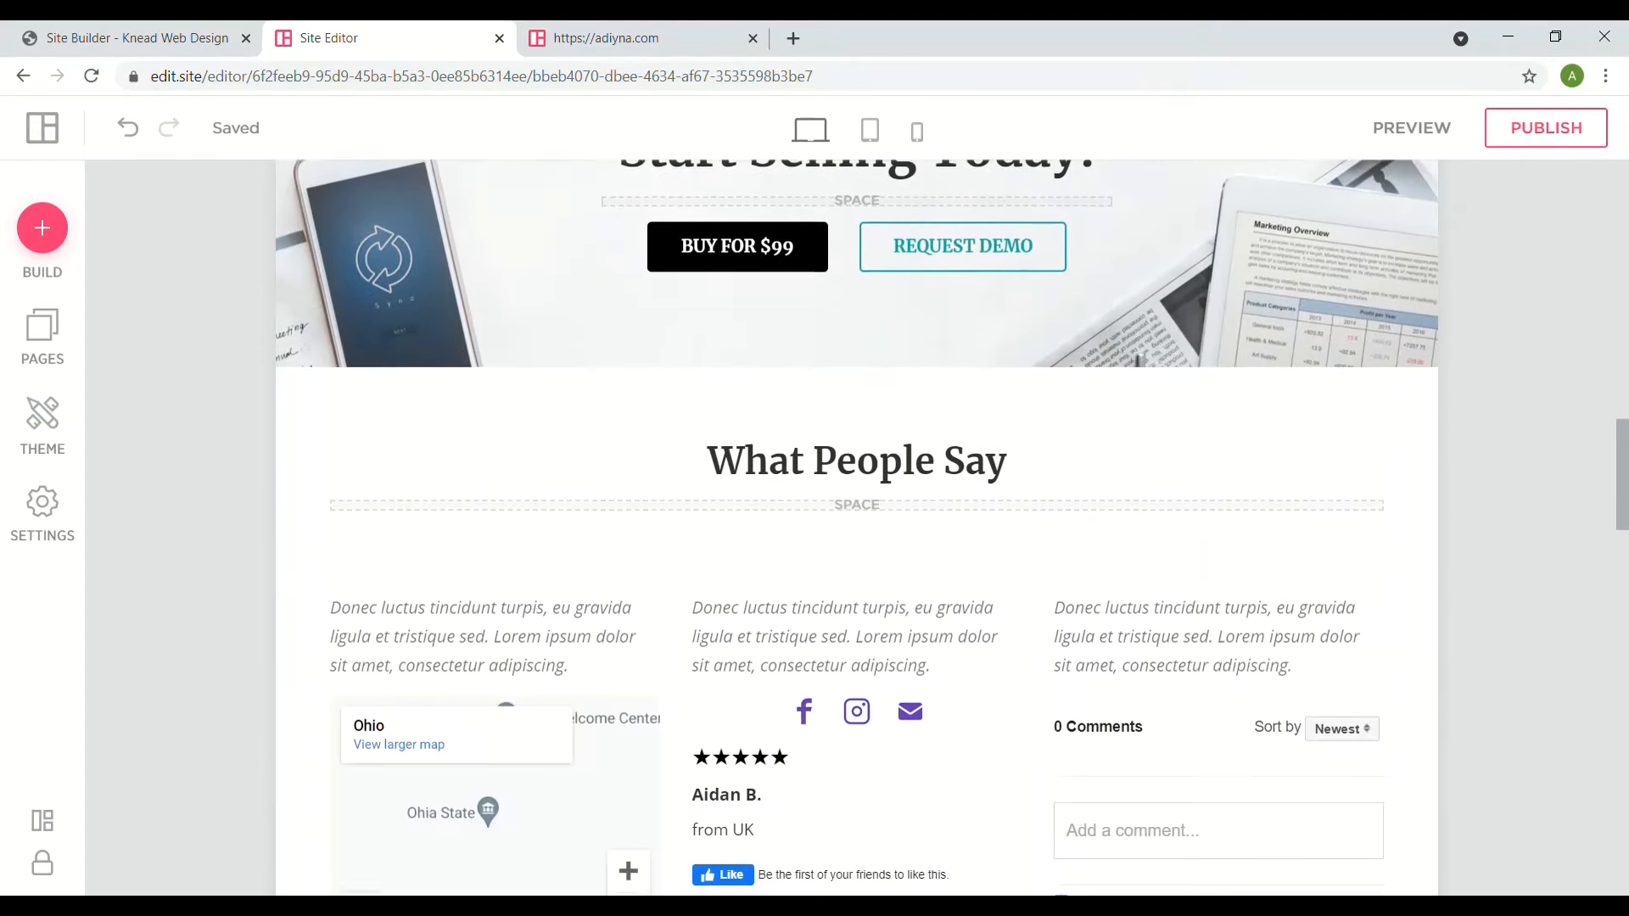
scroll(857, 526, up, 12)
scroll(857, 526, up, 4)
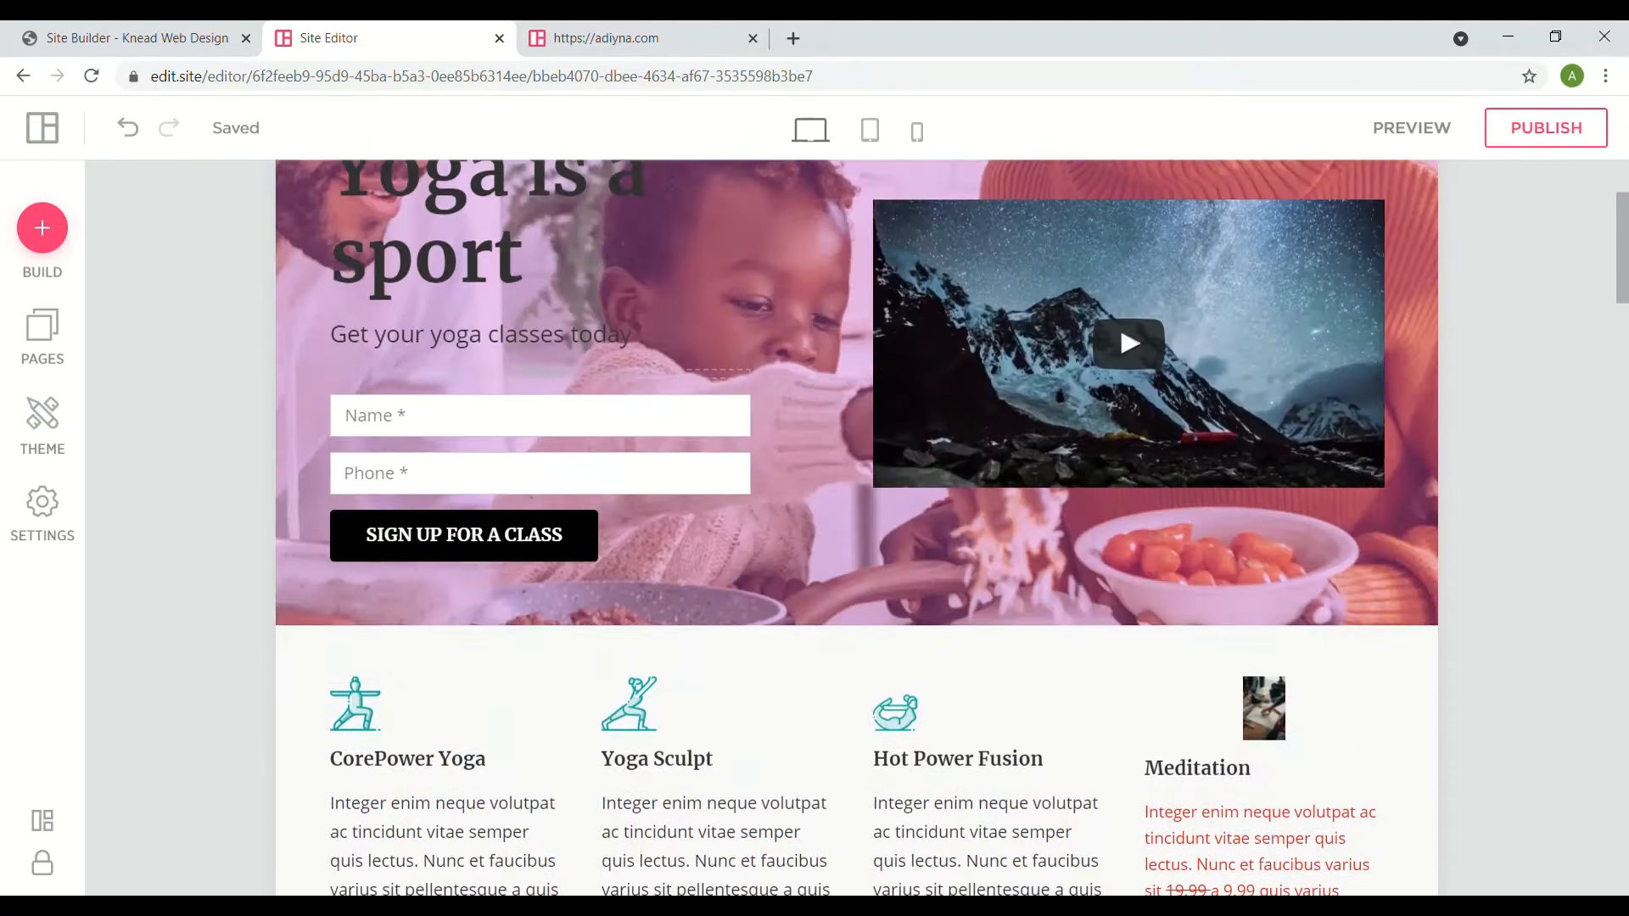
scroll(856, 526, down, 7)
scroll(857, 526, down, 5)
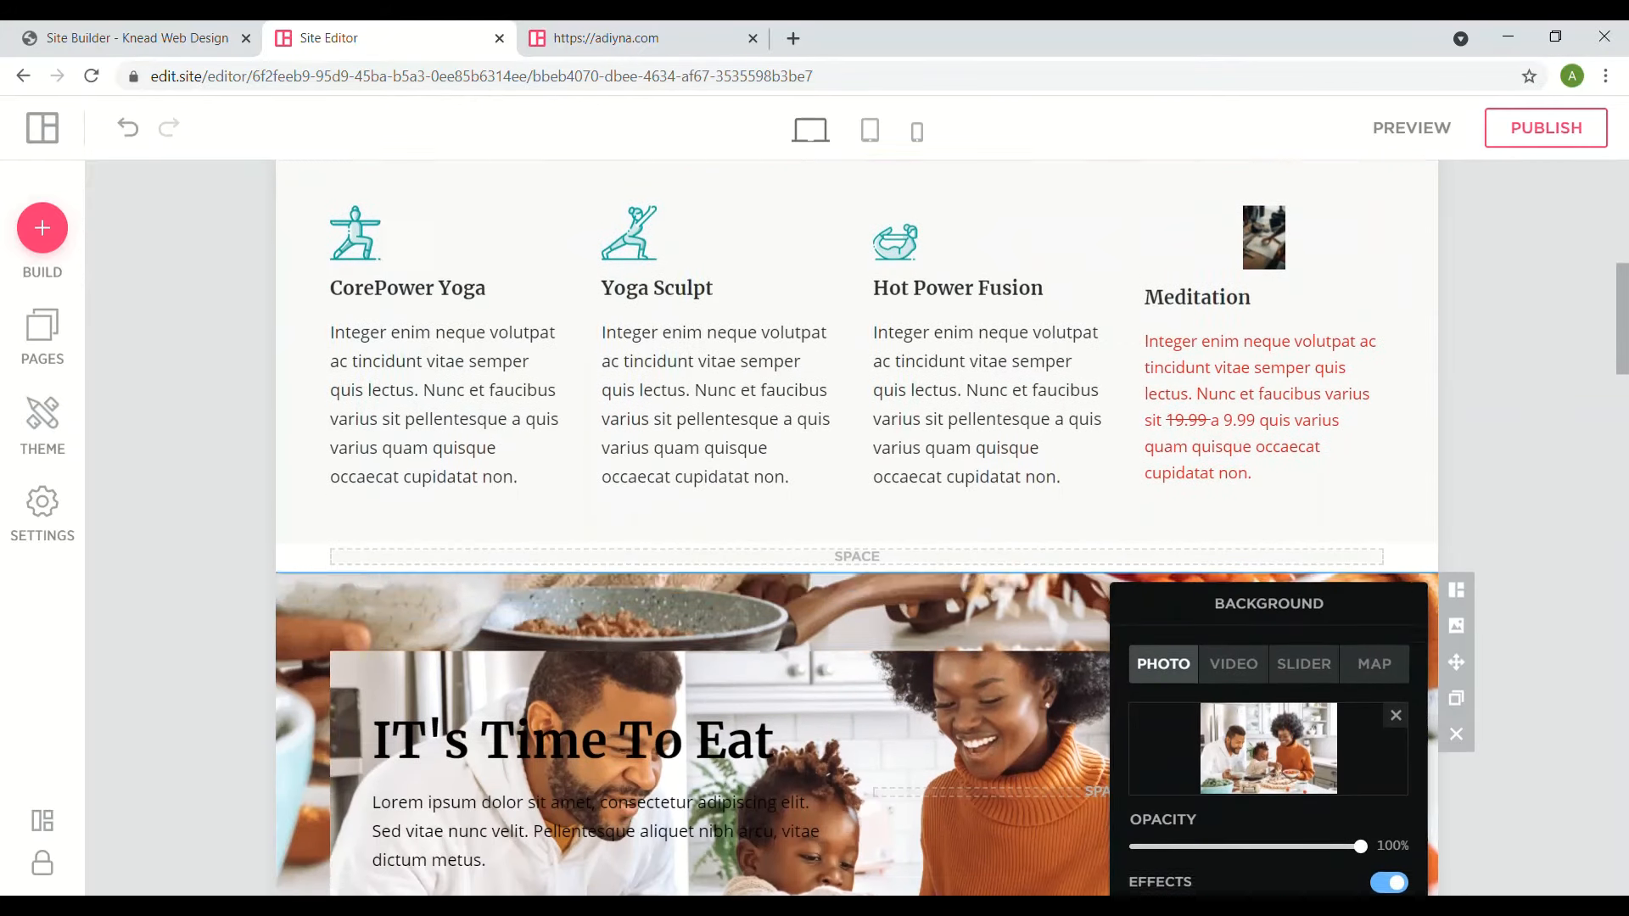
scroll(856, 526, up, 4)
scroll(857, 526, up, 8)
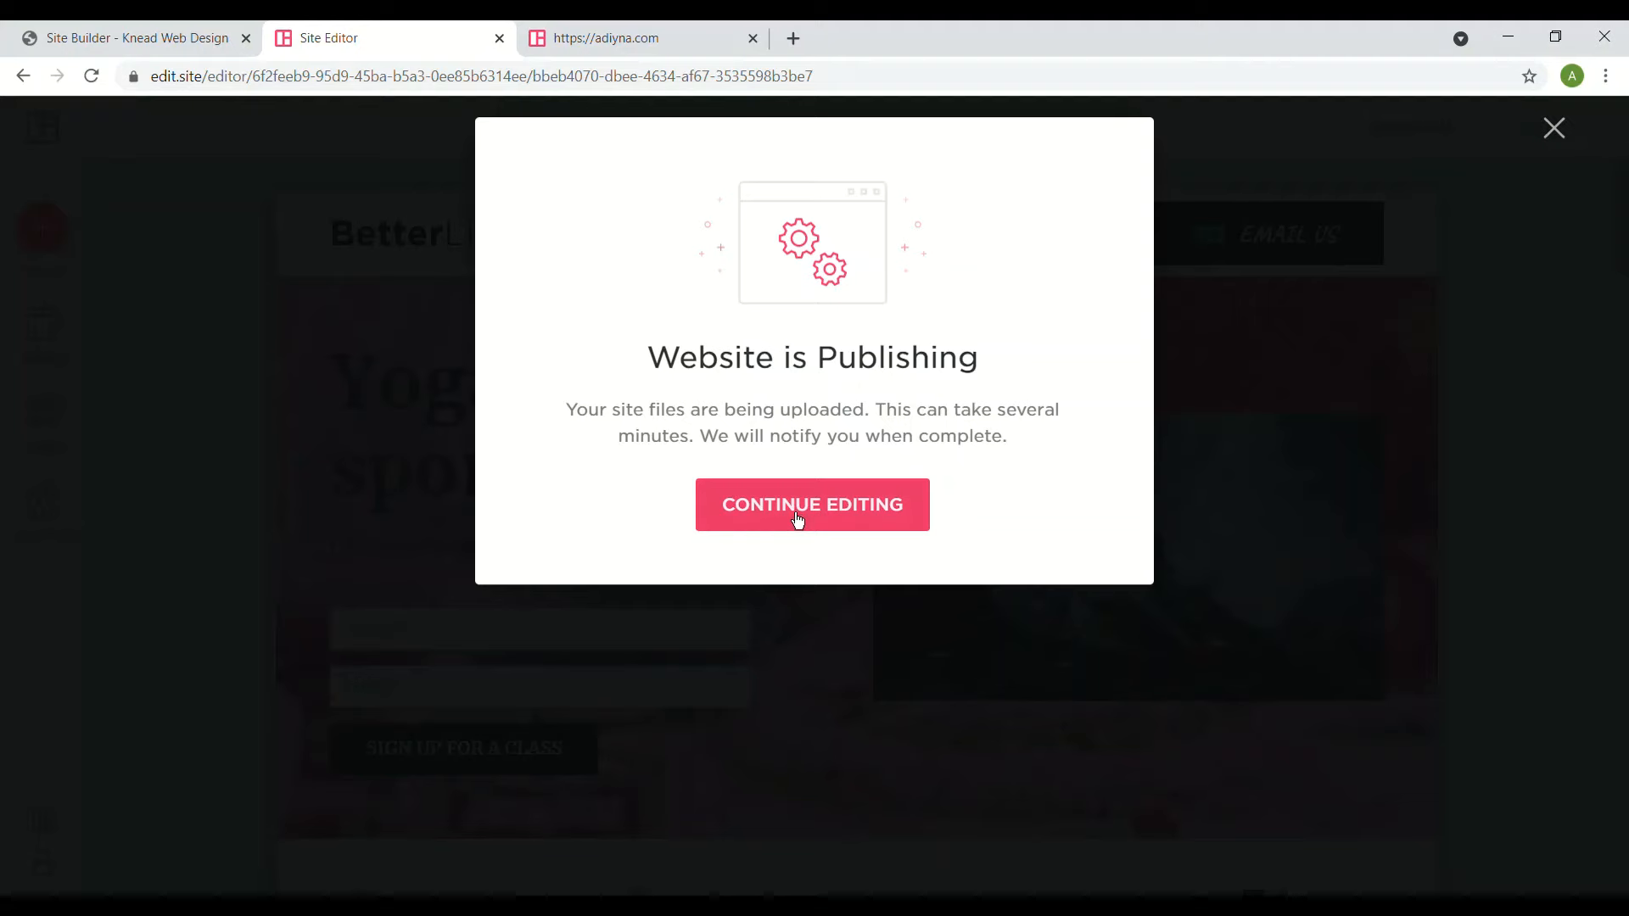
- Return to editing and wait until the site reports successful publishing to adiyna.com
click(797, 512)
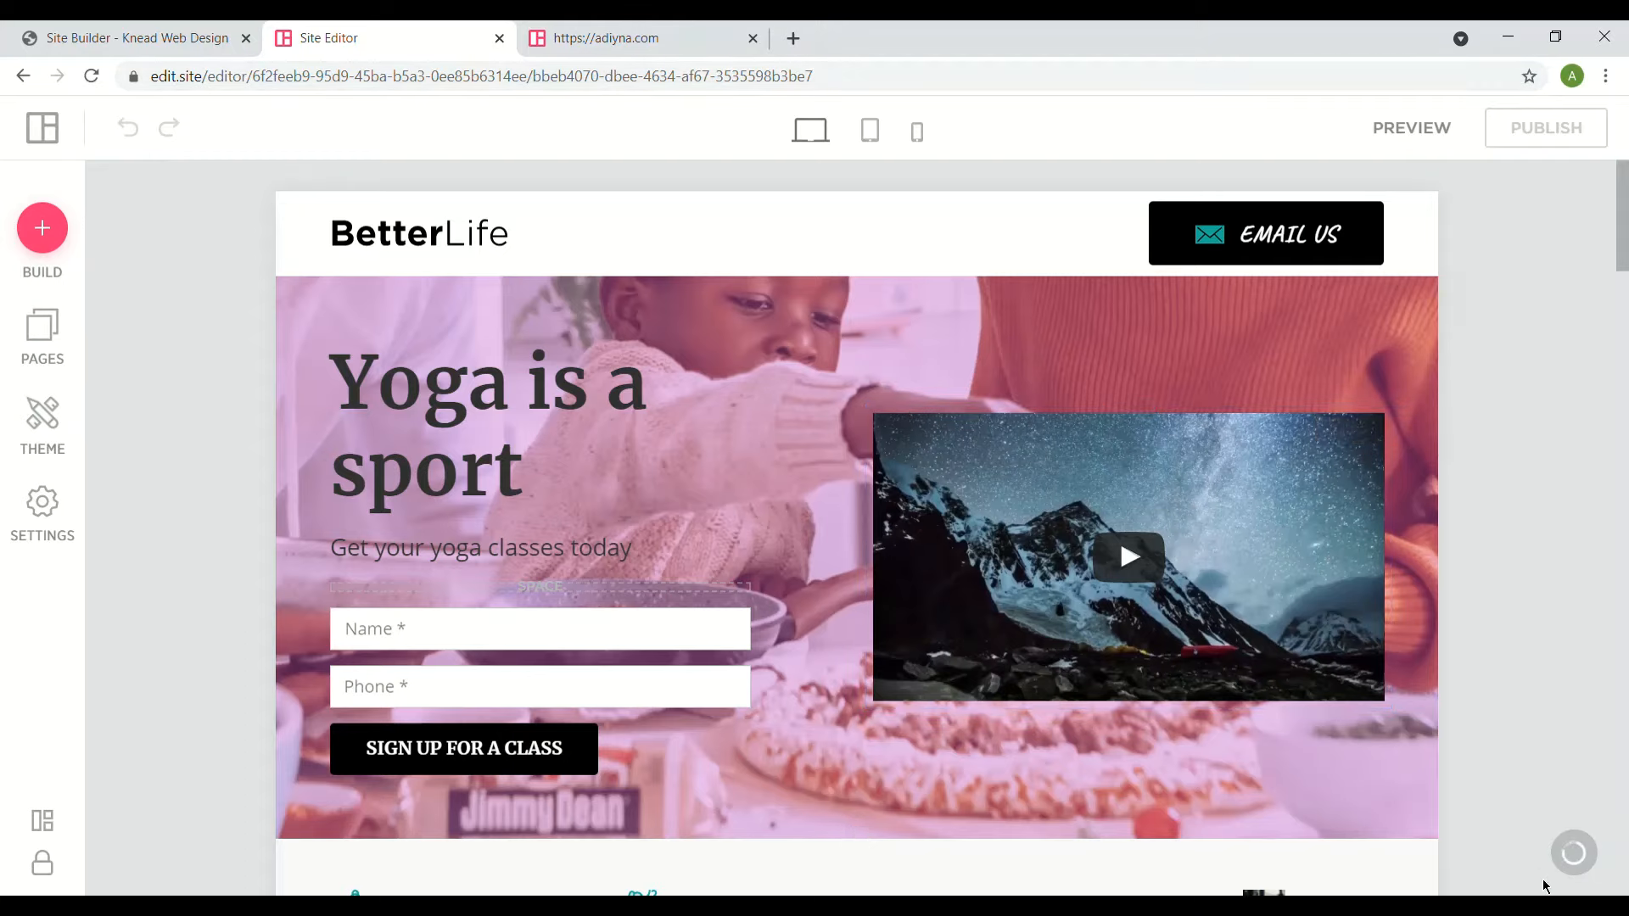
mouse_move(1578, 864)
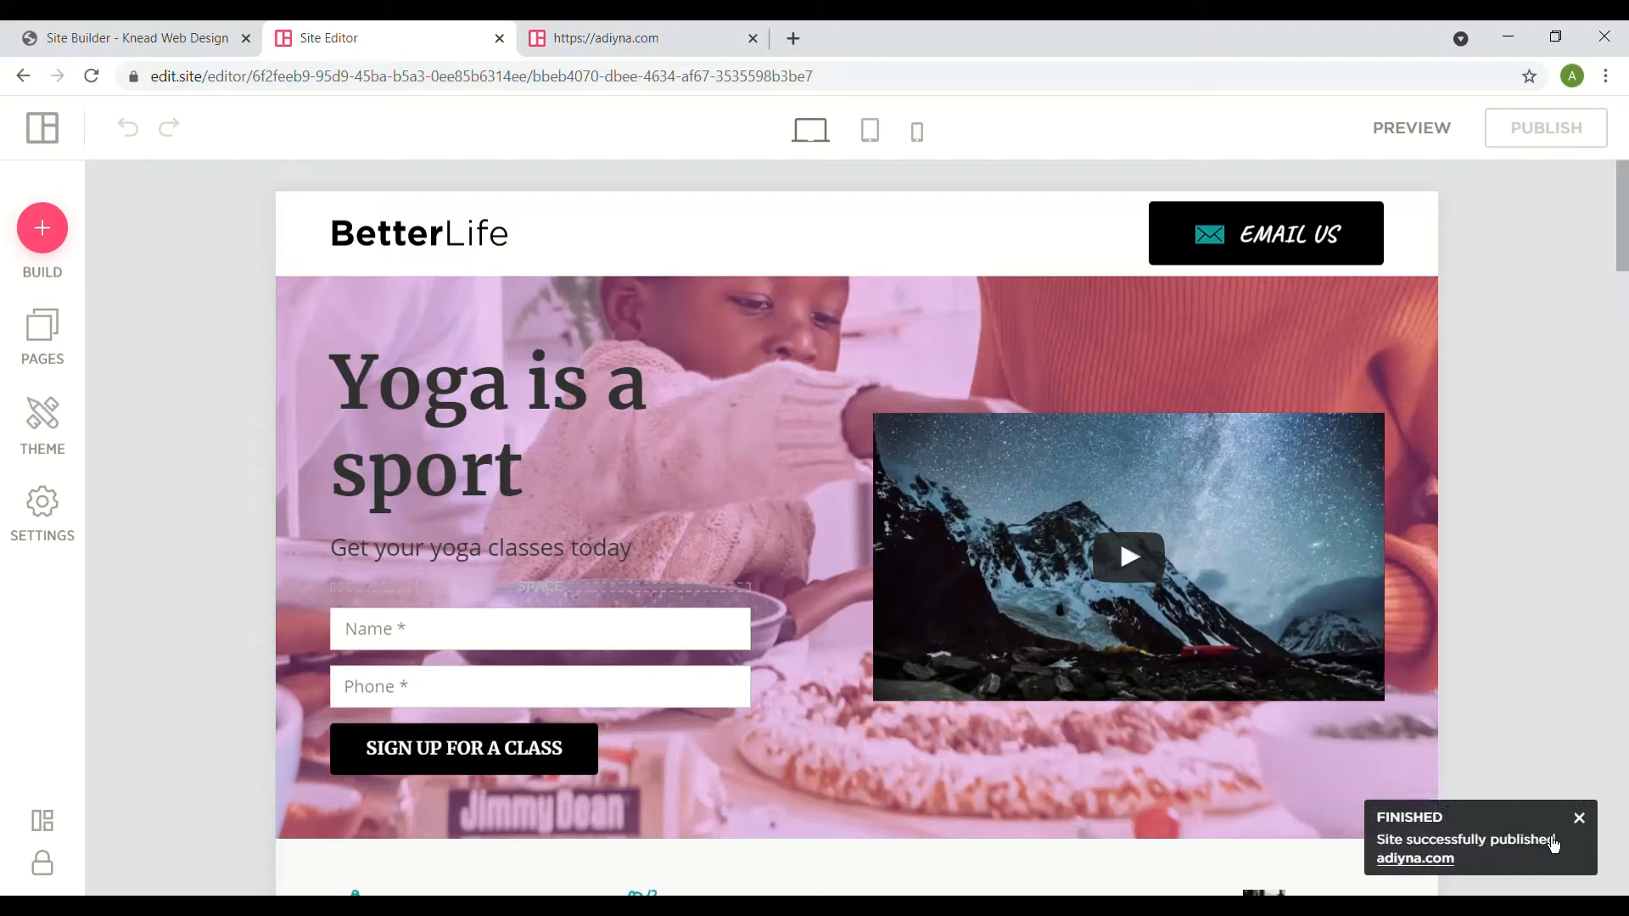
- Open live adiyna.com from the success notice, close the old tab, and review the page
click(1415, 858)
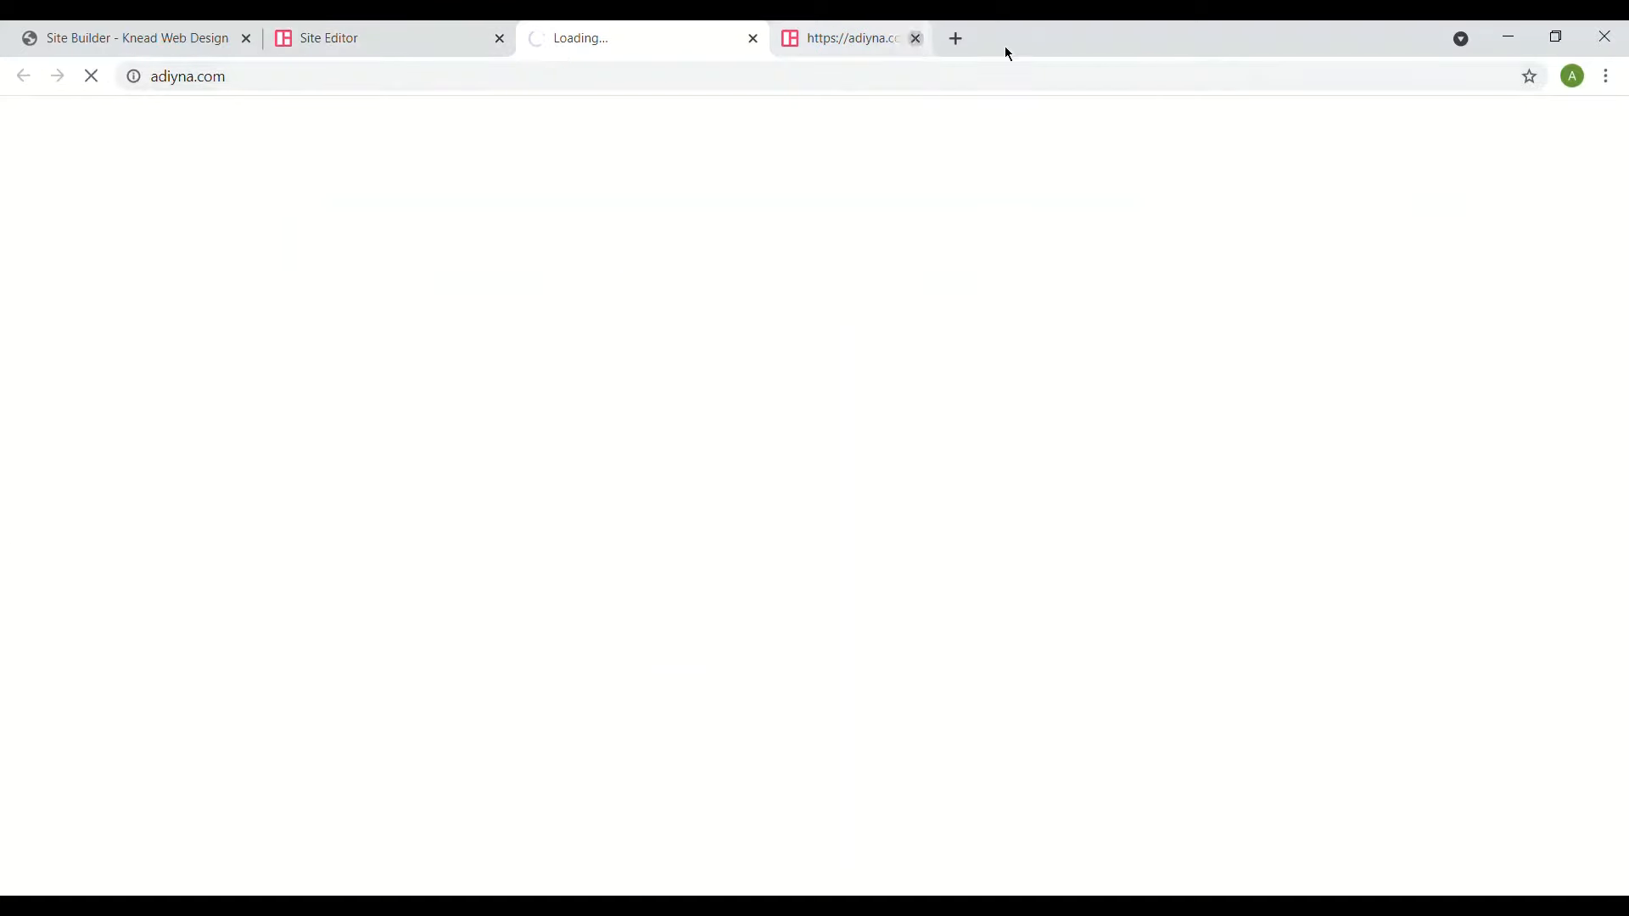
click(1006, 39)
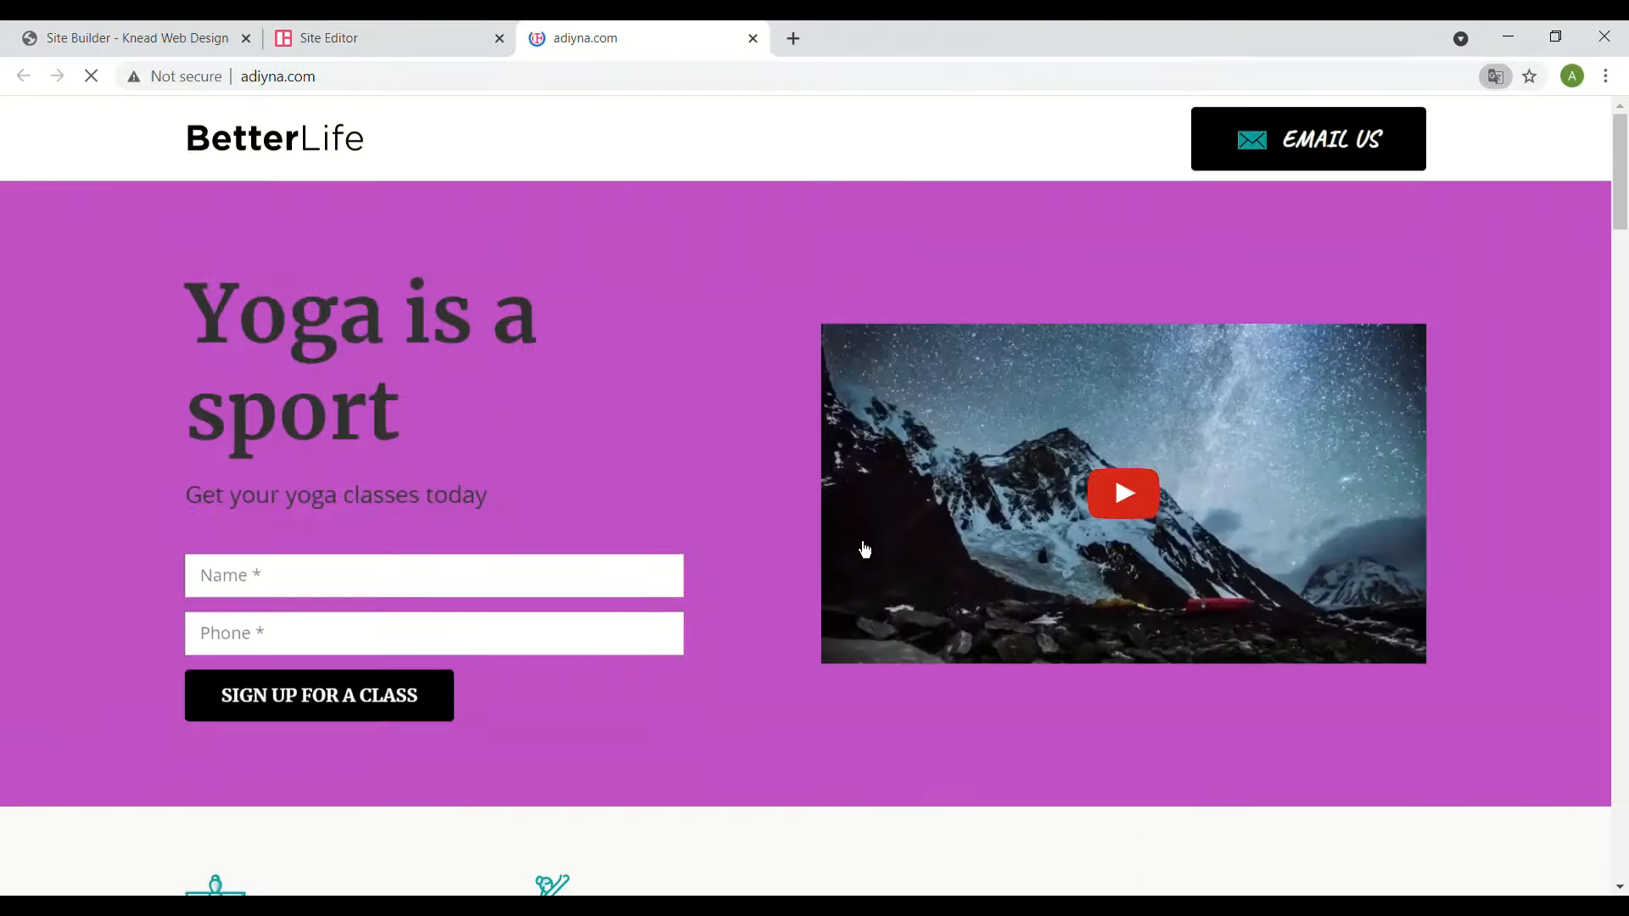
scroll(864, 550, down, 1)
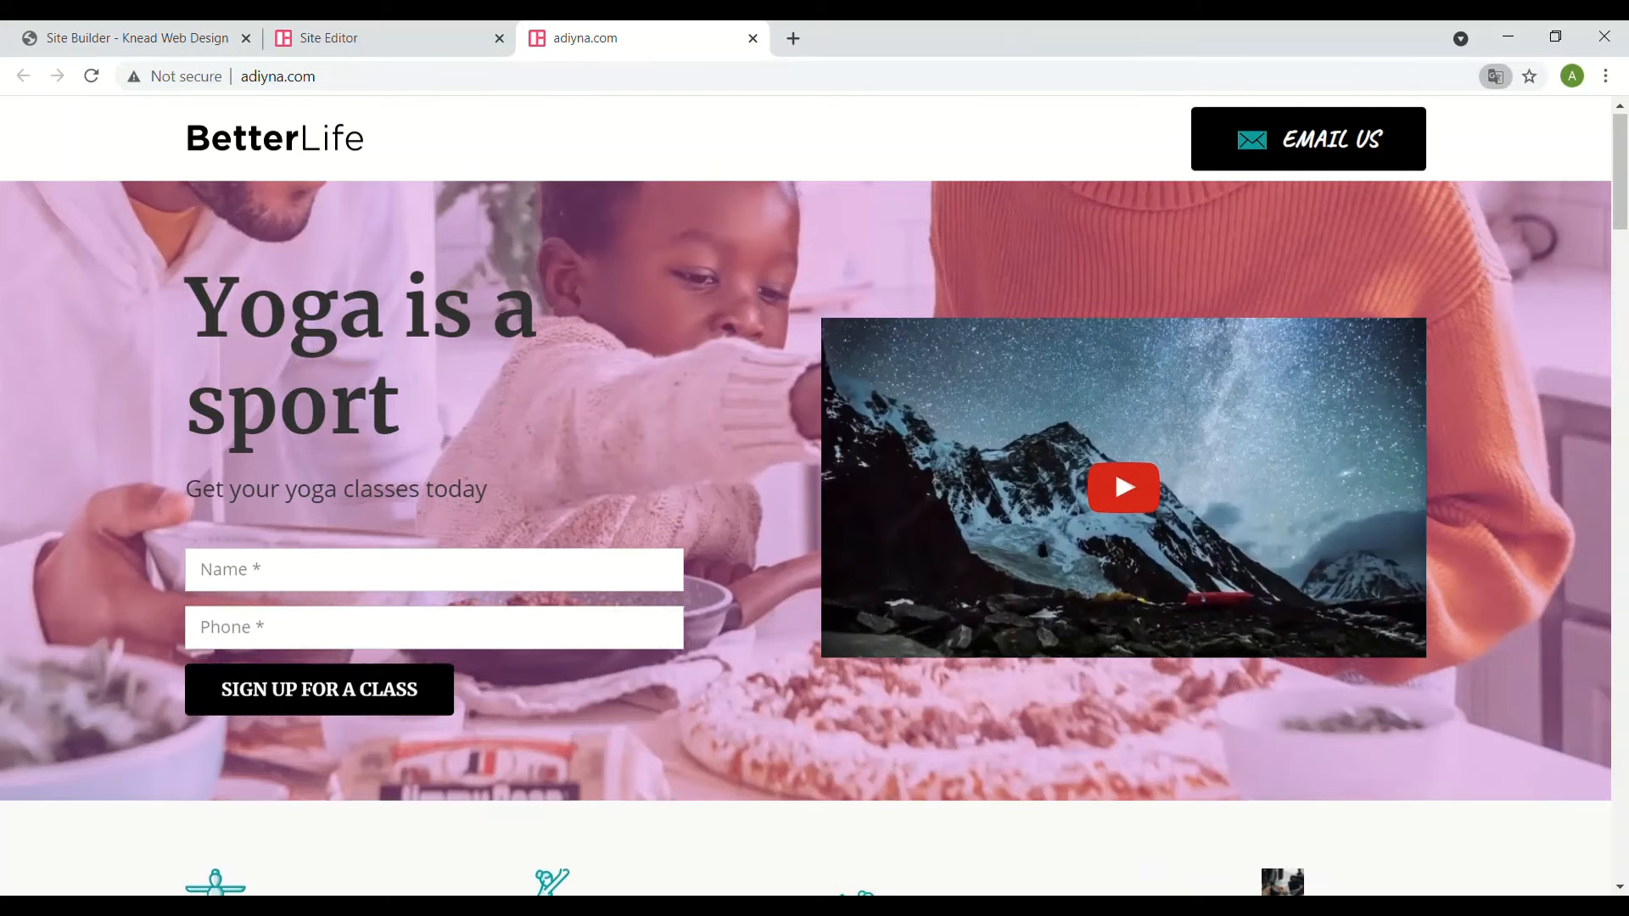
mouse_move(1623, 140)
mouse_down()
mouse_move(1622, 249)
mouse_move(1572, 355)
mouse_move(1570, 586)
mouse_move(1590, 232)
mouse_move(1577, 317)
mouse_move(1579, 297)
mouse_move(1623, 333)
mouse_move(1622, 159)
mouse_up()
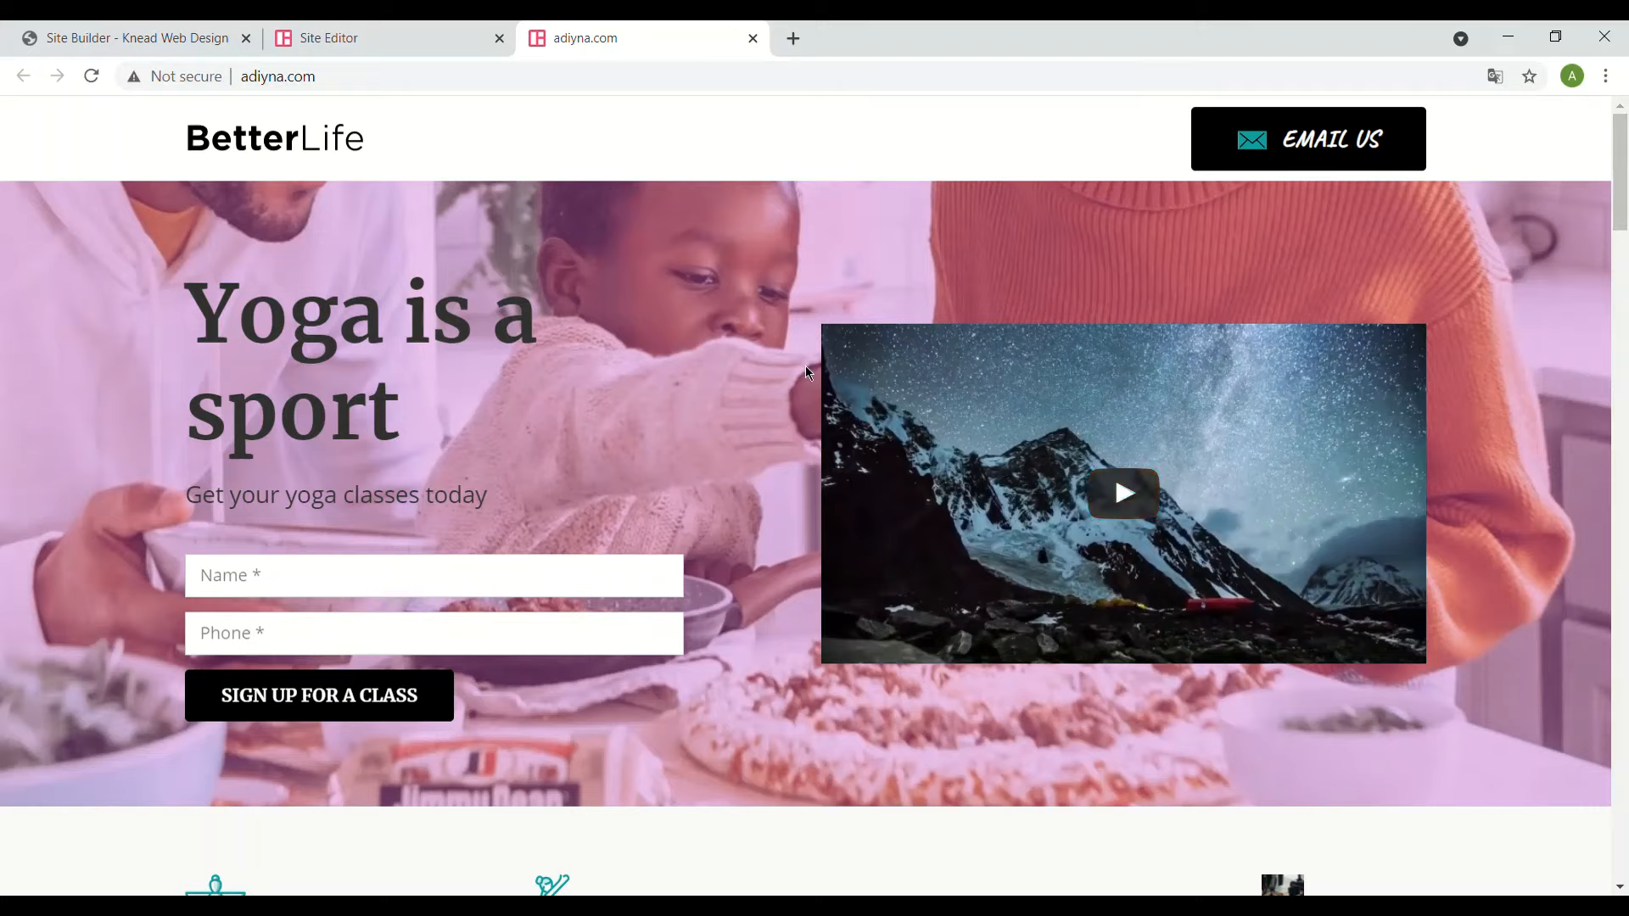
click(242, 78)
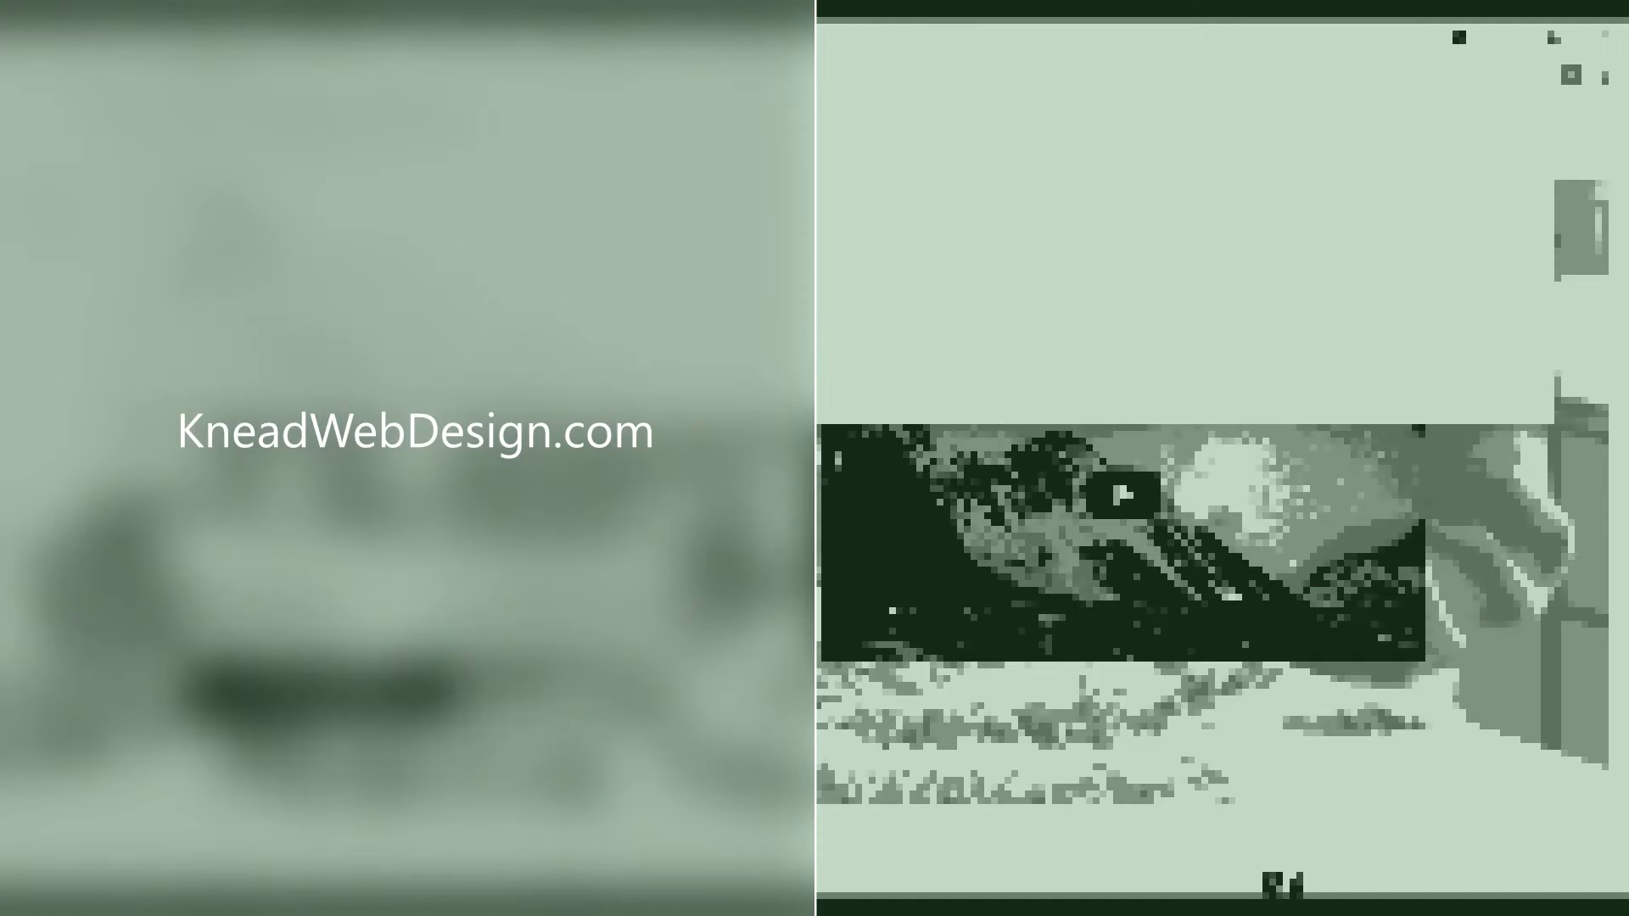